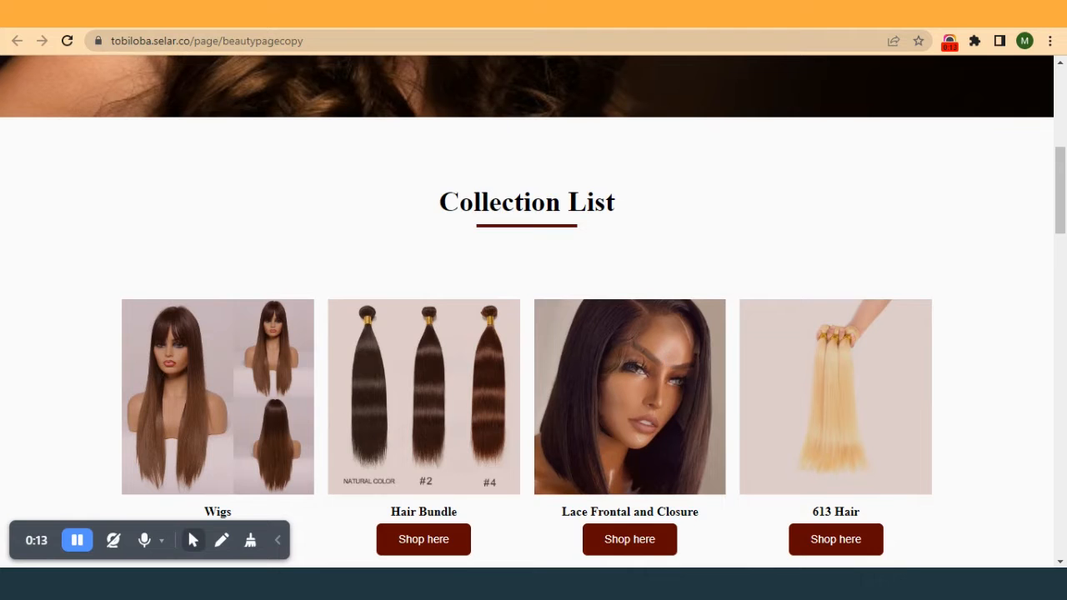
- Examine the hair vendors banner on the reference beauty page and the area below the products on the hair page
{"action": "left_click", "coordinate": [278, 540]}
{"action": "scroll", "coordinate": [467, 421], "scroll_direction": "down", "scroll_amount": 5}
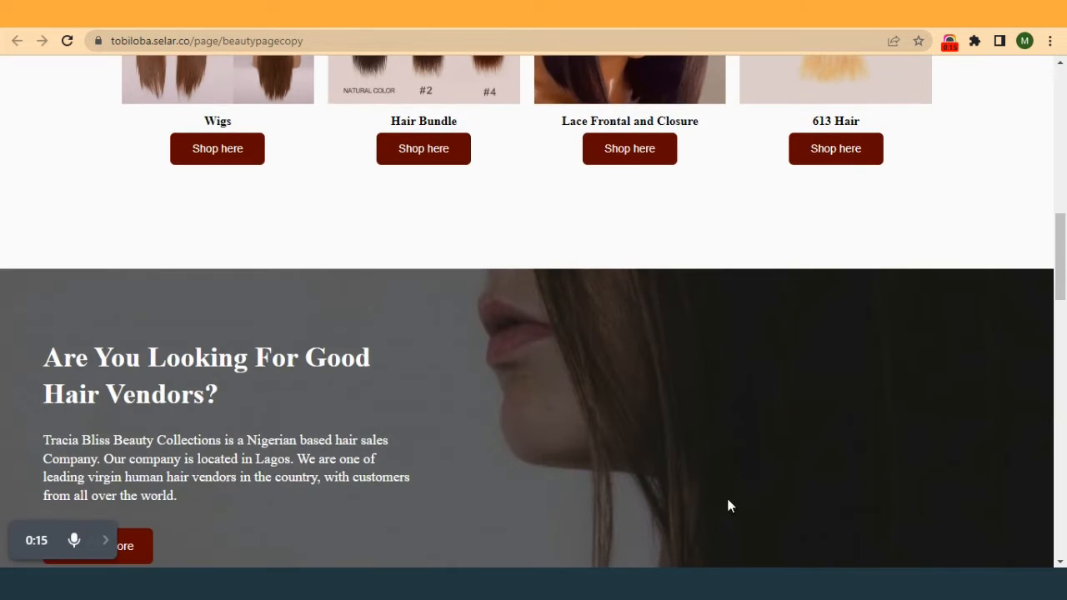
{"action": "scroll", "coordinate": [669, 437], "scroll_direction": "down", "scroll_amount": 2}
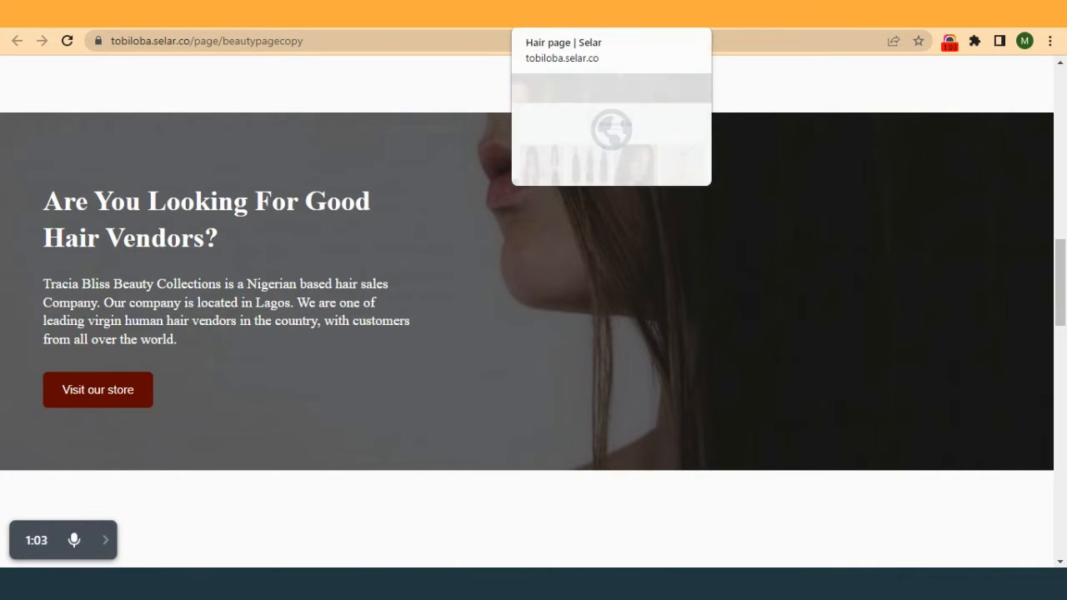
{"action": "left_click", "coordinate": [584, 15]}
{"action": "scroll", "coordinate": [407, 116], "scroll_direction": "down", "scroll_amount": 3}
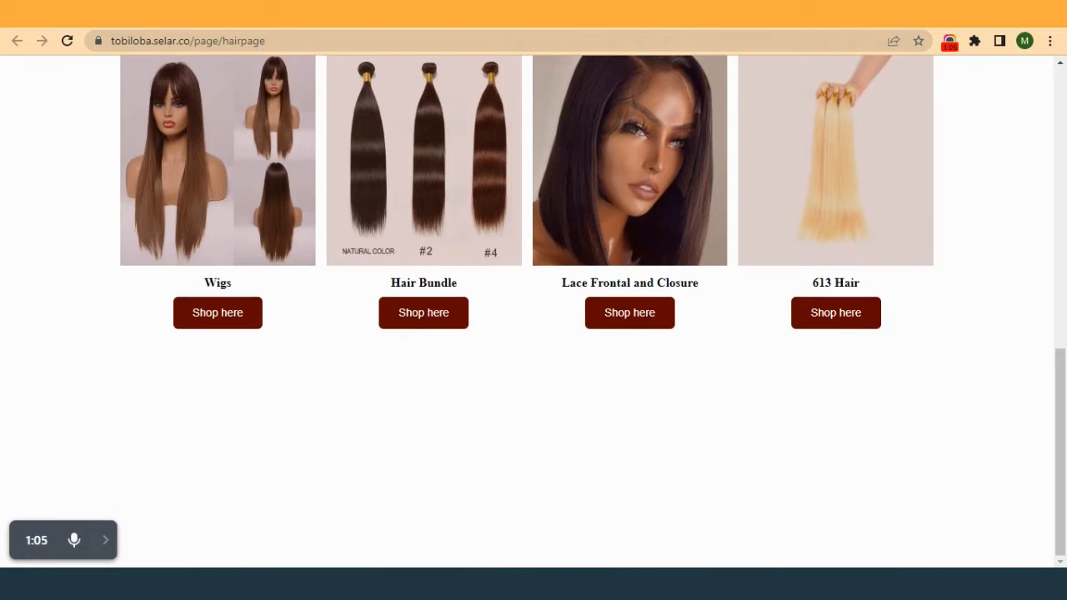
- In the page builder, take the container out of the first empty row under the products and place it directly below that row
{"action": "key", "text": "ctrl+Tab"}
{"action": "scroll", "coordinate": [492, 333], "scroll_direction": "down", "scroll_amount": 4}
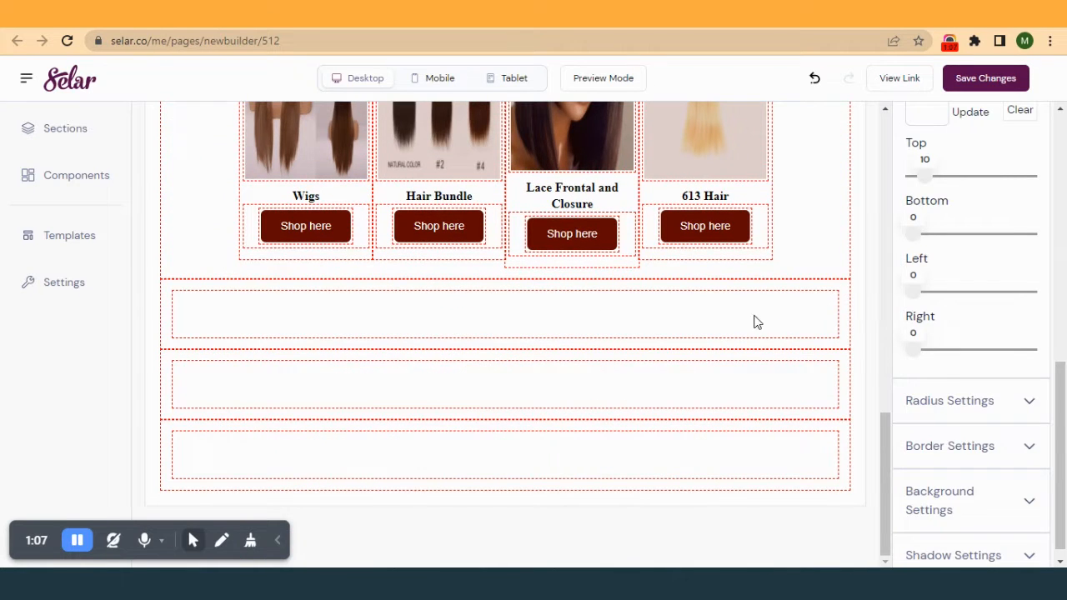
{"action": "left_click", "coordinate": [844, 320]}
{"action": "scroll", "coordinate": [1001, 250], "scroll_direction": "up", "scroll_amount": 5}
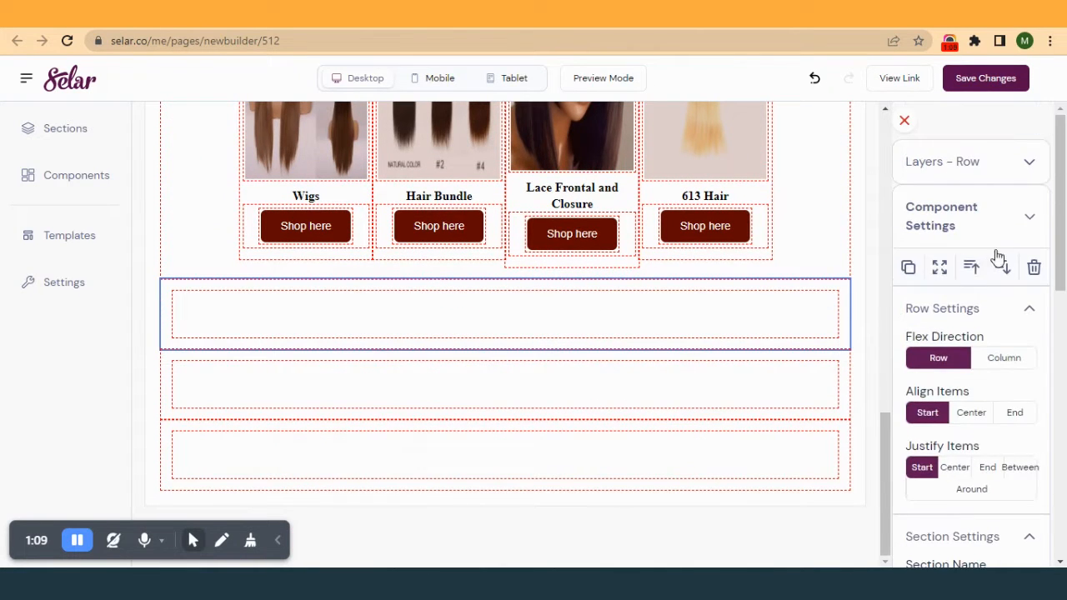
{"action": "left_click_drag", "start_coordinate": [734, 322], "coordinate": [734, 361]}
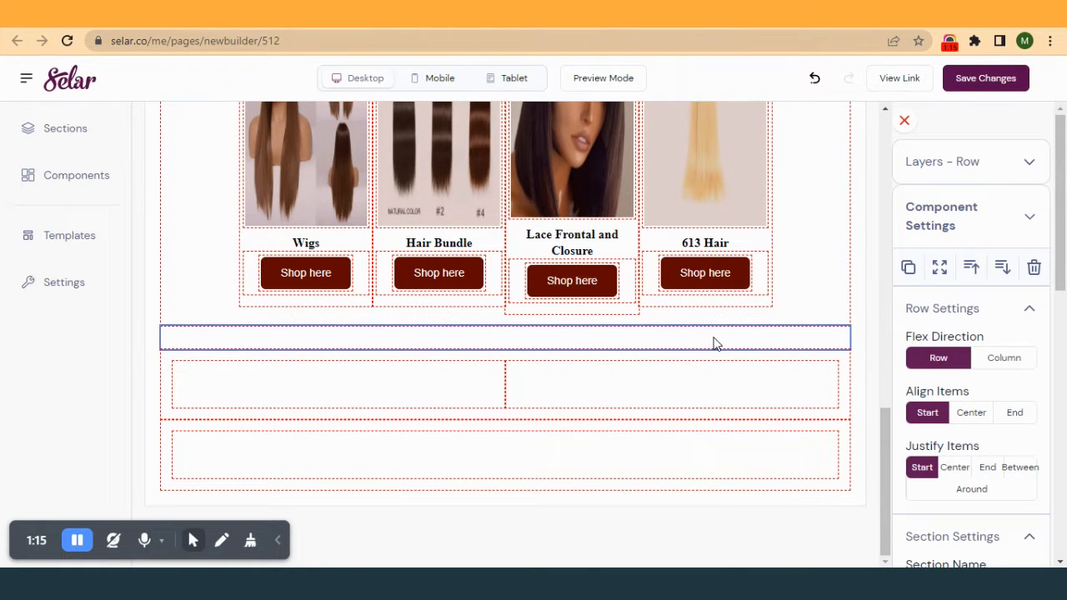
{"action": "left_click", "coordinate": [739, 389]}
{"action": "left_click_drag", "start_coordinate": [739, 389], "coordinate": [740, 512]}
{"action": "left_click_drag", "start_coordinate": [686, 392], "coordinate": [675, 512]}
{"action": "left_click_drag", "start_coordinate": [659, 375], "coordinate": [668, 512]}
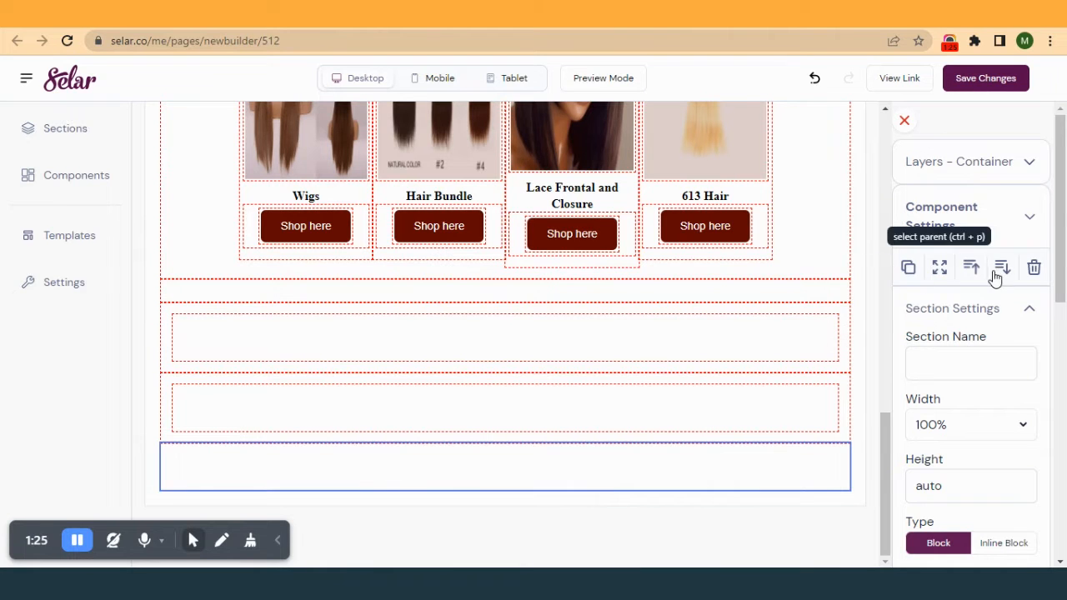
{"action": "left_click", "coordinate": [965, 278]}
{"action": "left_click", "coordinate": [965, 278]}
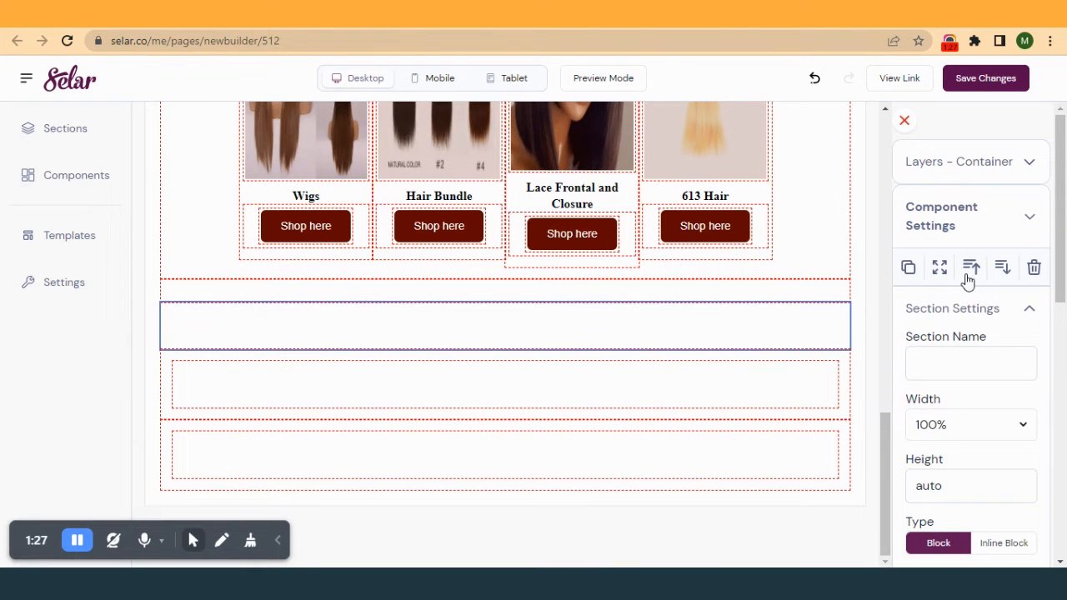
- Nest the emptied row inside the standalone container and move the next row's container into that nested row
{"action": "left_click_drag", "start_coordinate": [822, 294], "coordinate": [816, 317]}
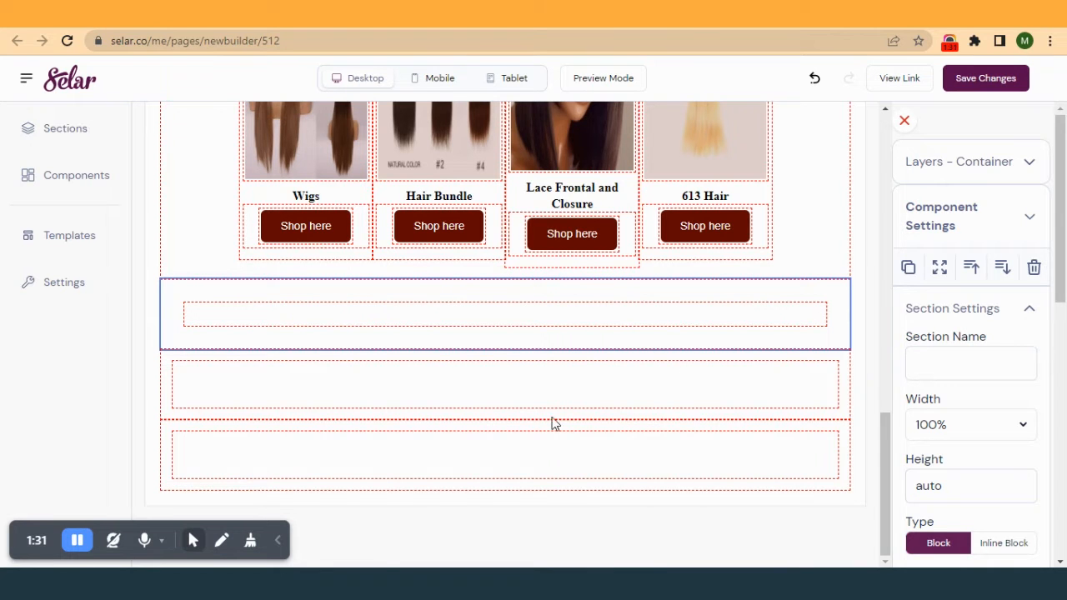
{"action": "left_click", "coordinate": [794, 315]}
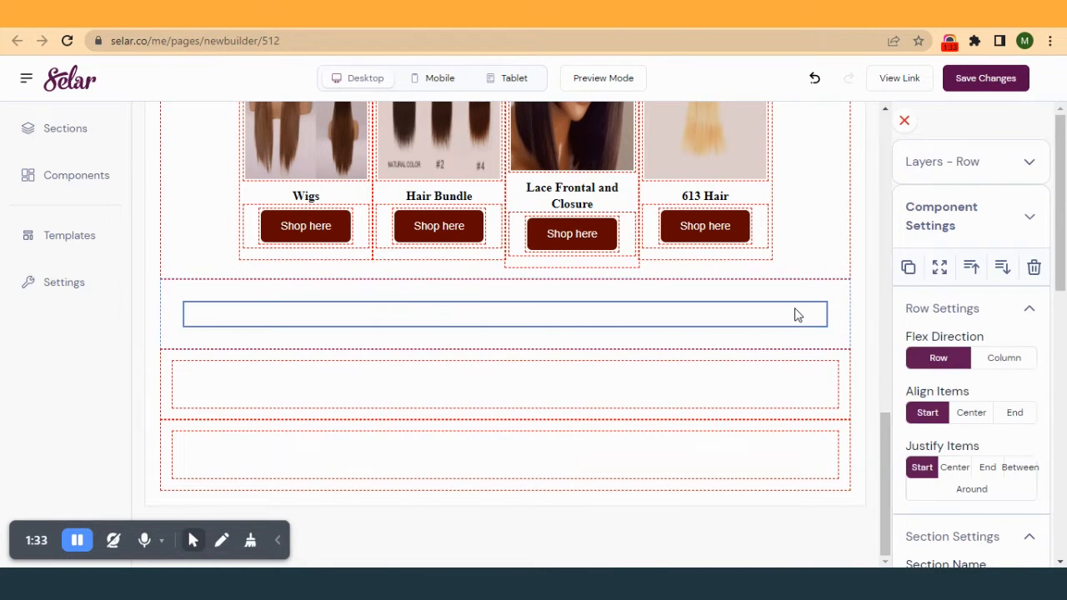
{"action": "left_click_drag", "start_coordinate": [734, 399], "coordinate": [699, 328]}
{"action": "left_click", "coordinate": [677, 338]}
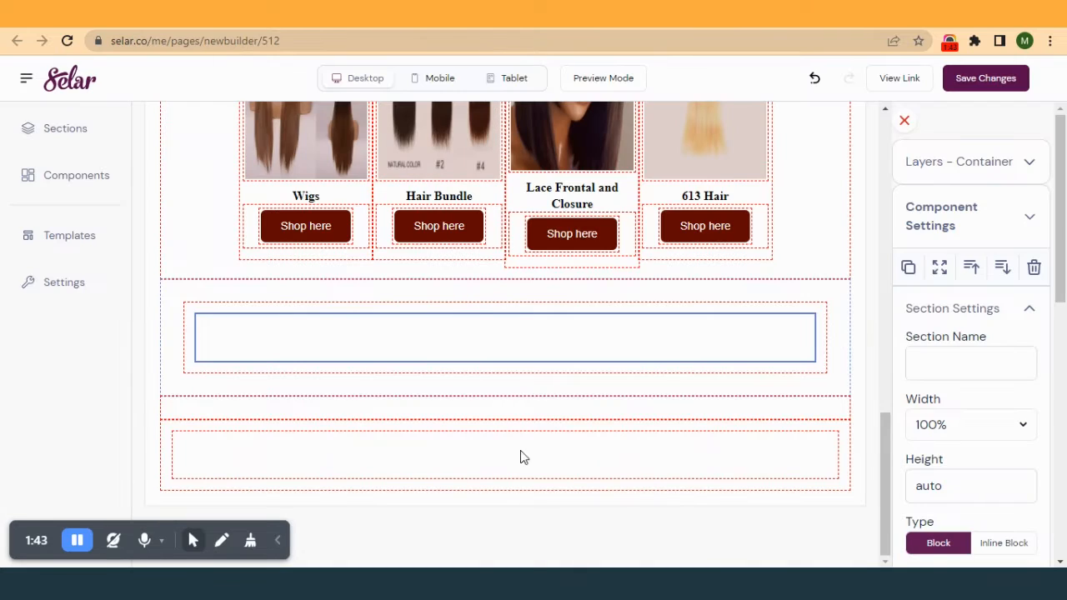
- Add a large bold heading to the innermost container, with a normal-size text component beneath it
{"action": "left_click", "coordinate": [62, 176]}
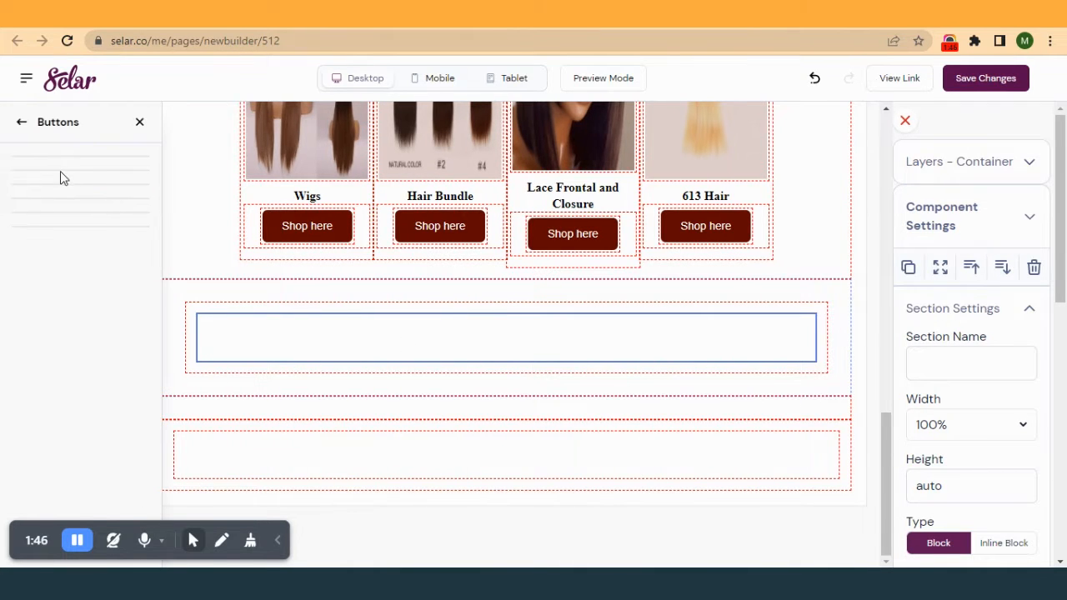
{"action": "left_click", "coordinate": [22, 125]}
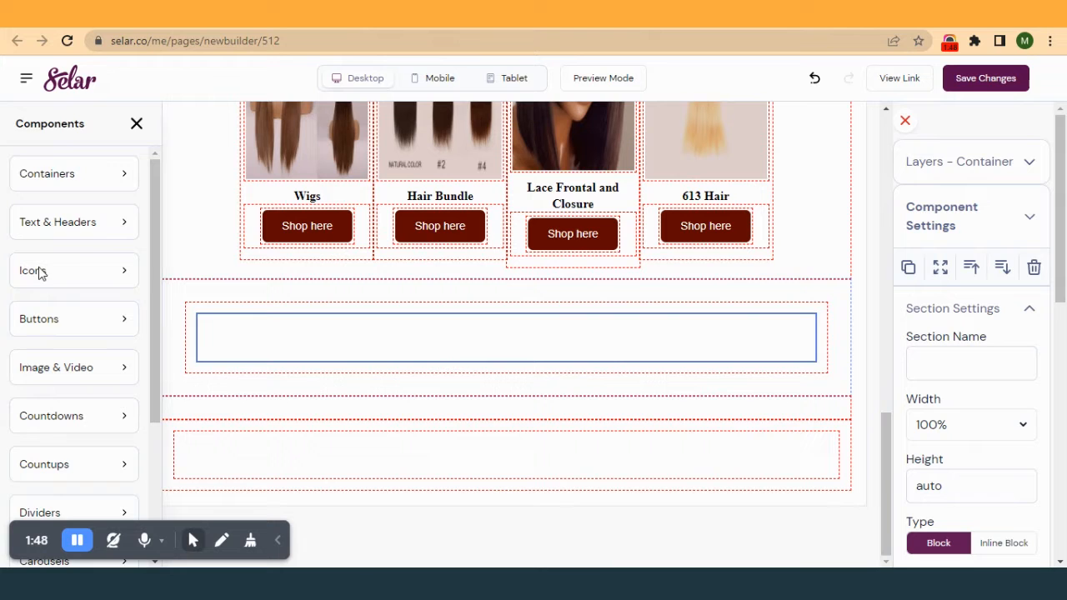
{"action": "left_click", "coordinate": [87, 225]}
{"action": "left_click_drag", "start_coordinate": [83, 227], "coordinate": [514, 344]}
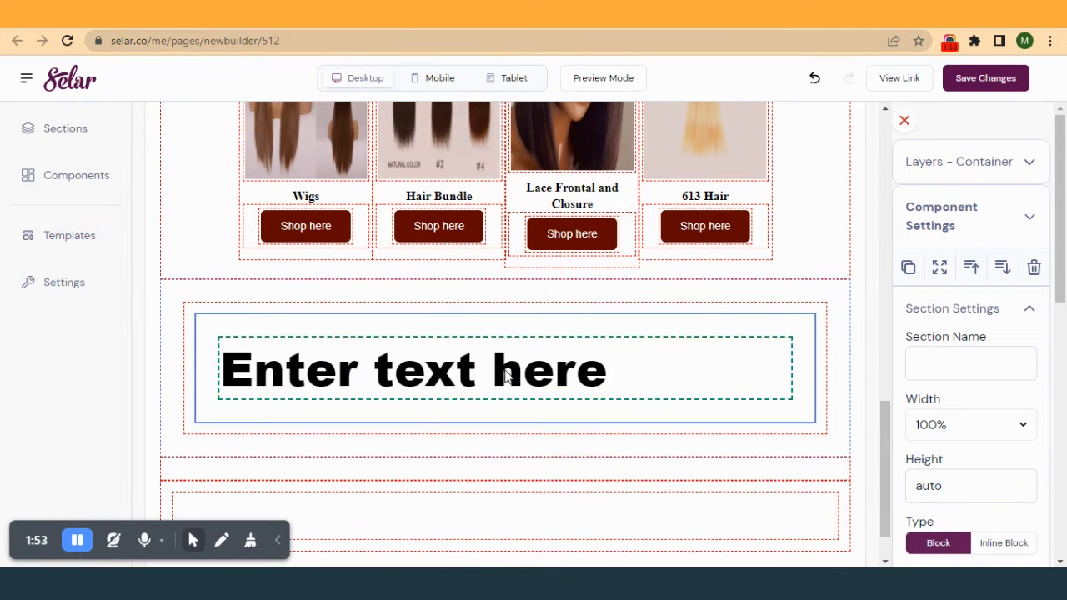
{"action": "left_click", "coordinate": [42, 175]}
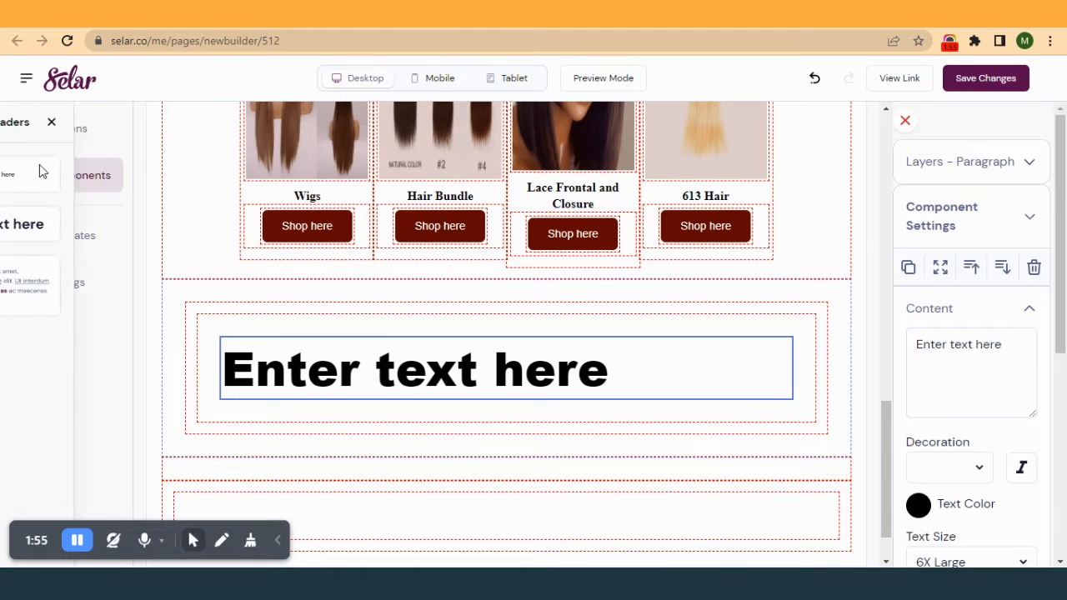
{"action": "left_click_drag", "start_coordinate": [39, 177], "coordinate": [365, 416]}
{"action": "left_click", "coordinate": [293, 407]}
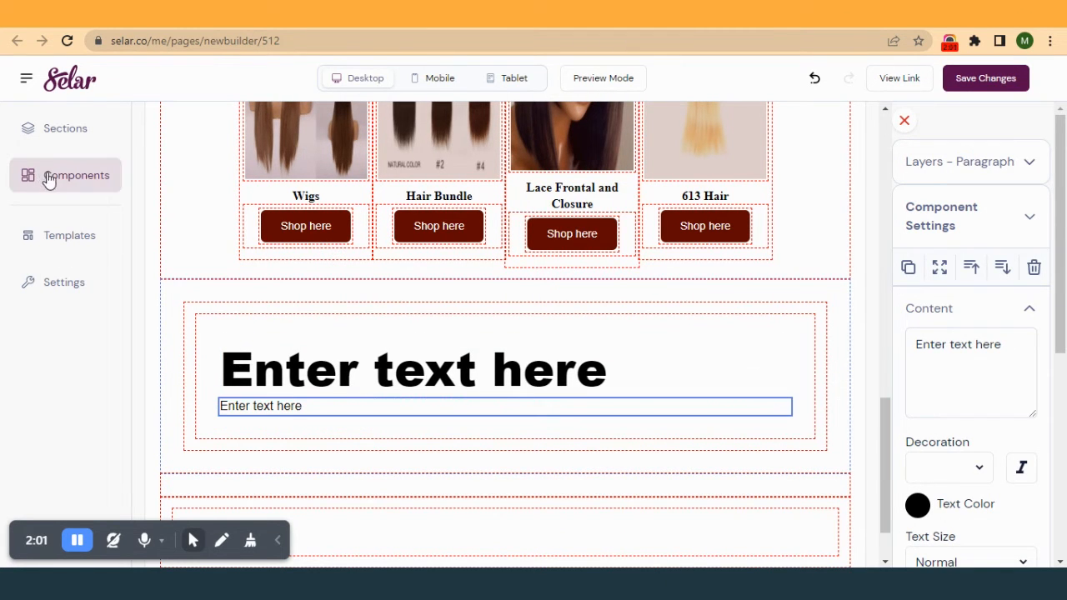
- Check the reference page's hair vendors banner and duplicate the last row of the page being built
{"action": "left_click", "coordinate": [593, 20]}
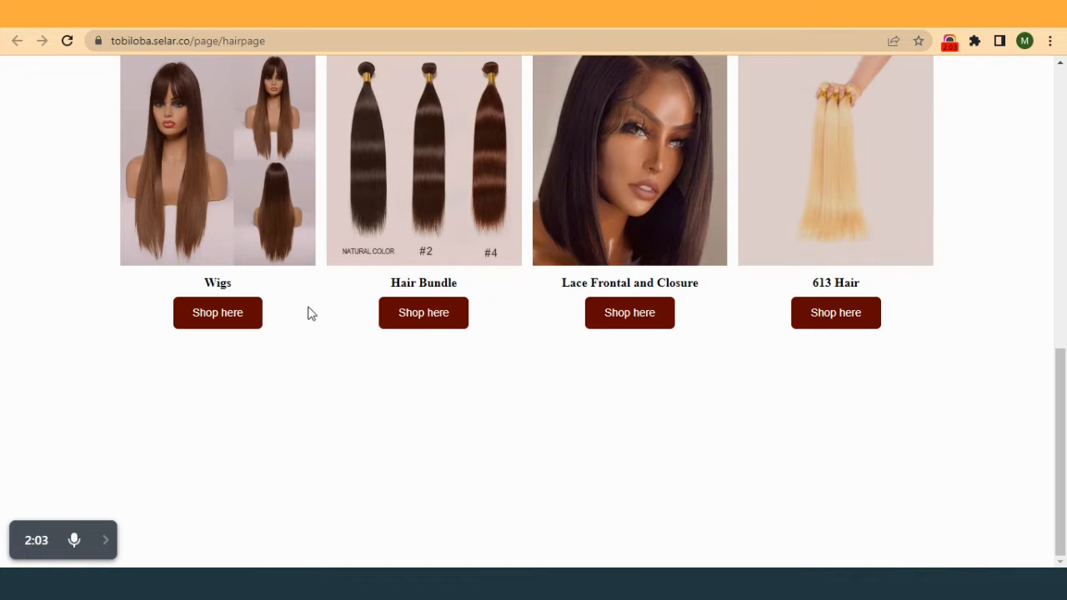
{"action": "key", "text": "ctrl+Tab"}
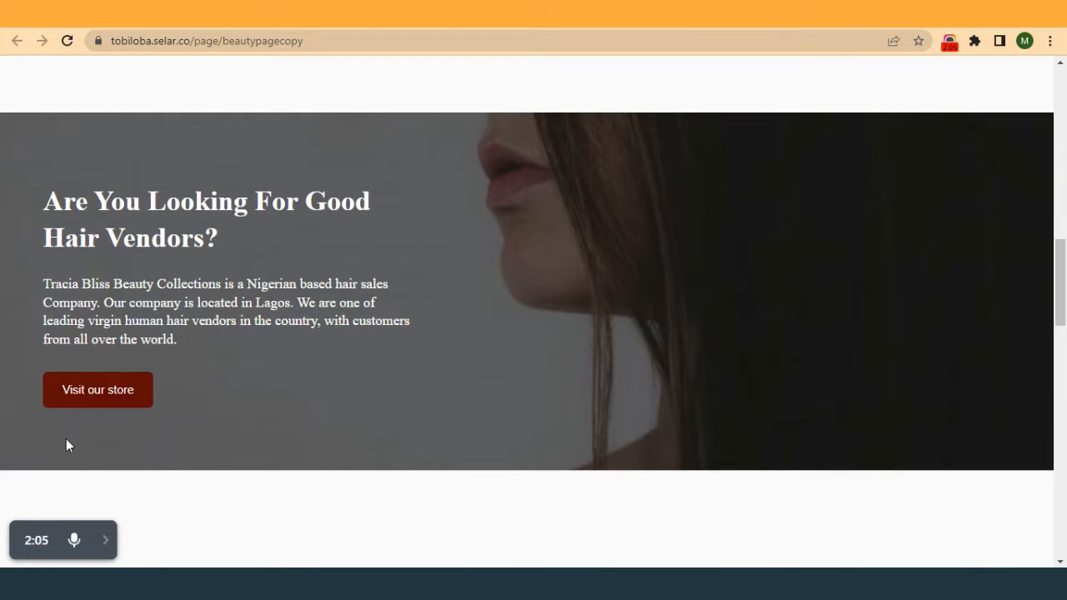
{"action": "left_click", "coordinate": [472, 20]}
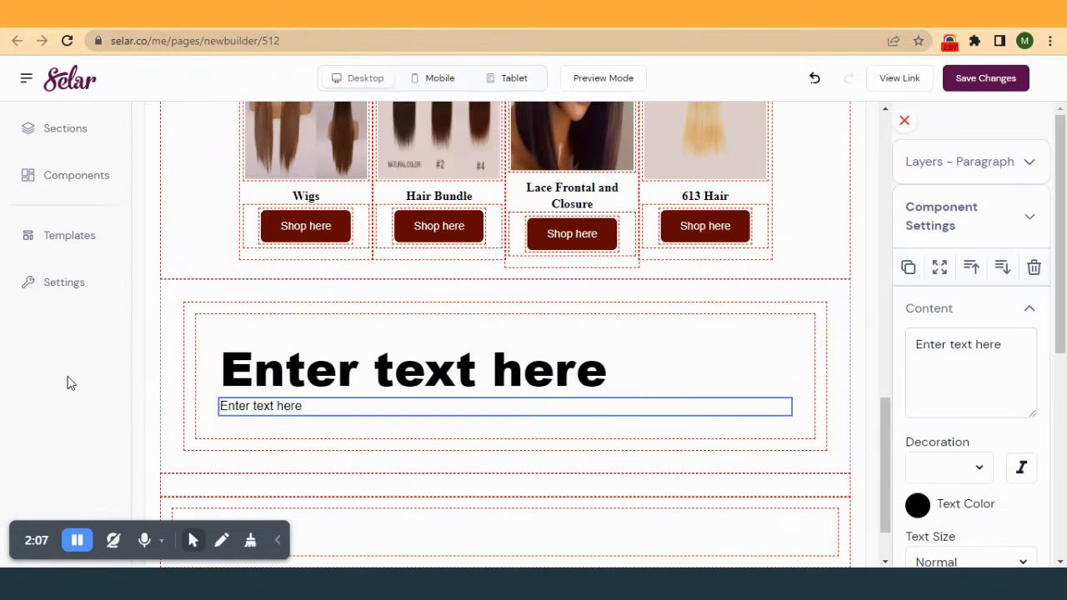
{"action": "scroll", "coordinate": [387, 381], "scroll_direction": "down", "scroll_amount": 1}
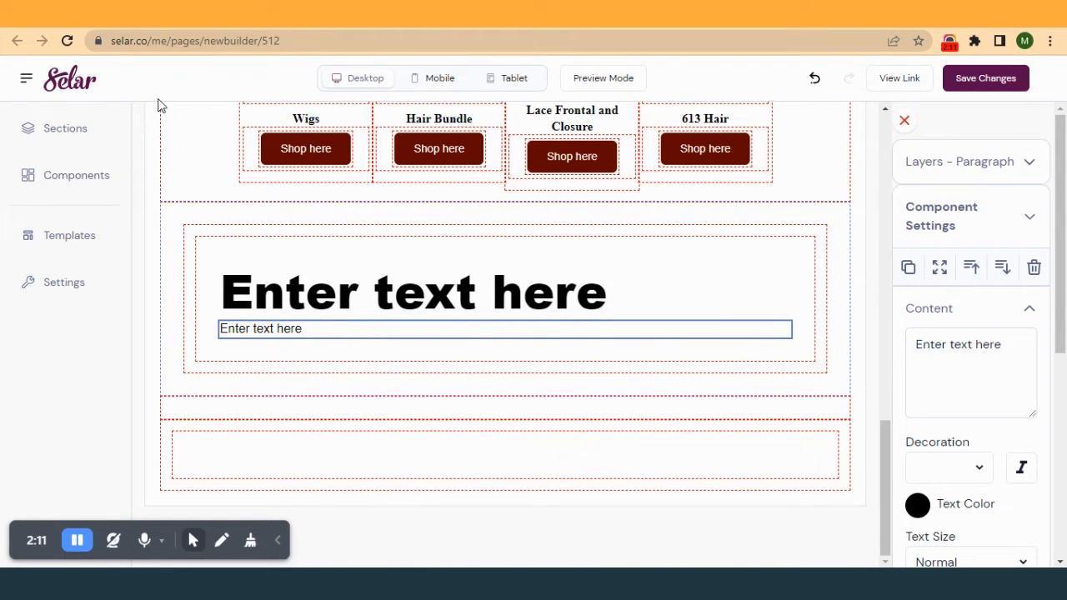
{"action": "left_click", "coordinate": [830, 420]}
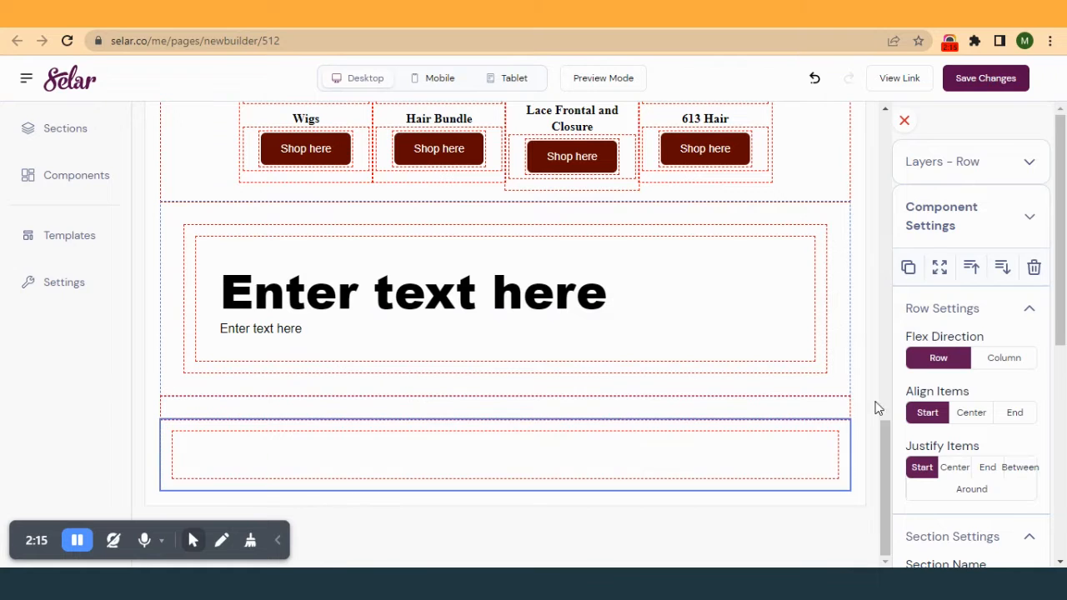
{"action": "left_click", "coordinate": [909, 267]}
- Delete the leftover row that has no container and nest the row below it beneath the small text
{"action": "left_click", "coordinate": [832, 418]}
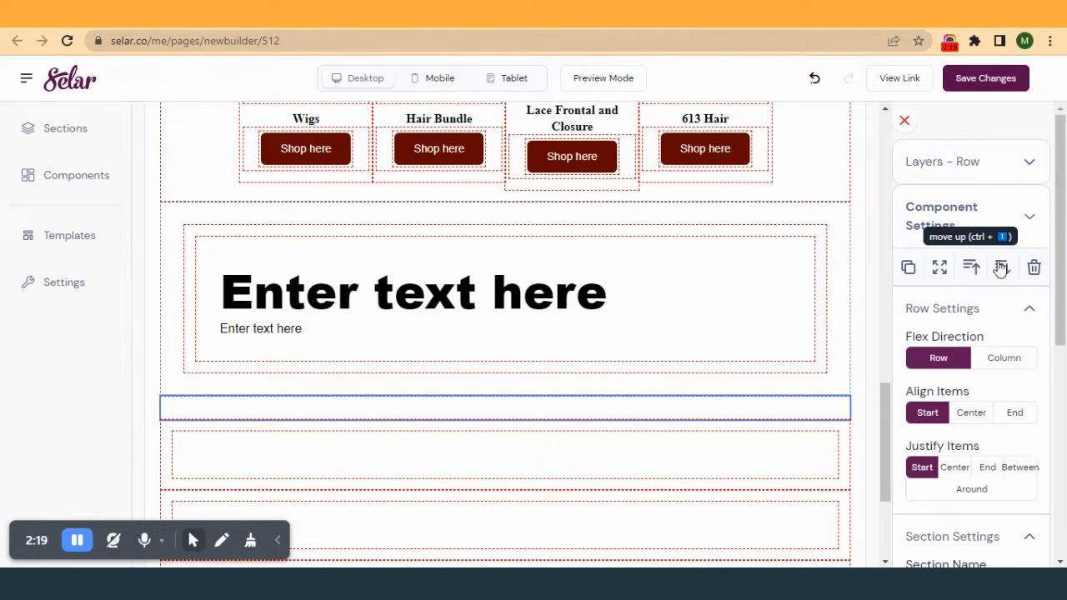
{"action": "left_click", "coordinate": [1034, 267]}
{"action": "left_click", "coordinate": [623, 131]}
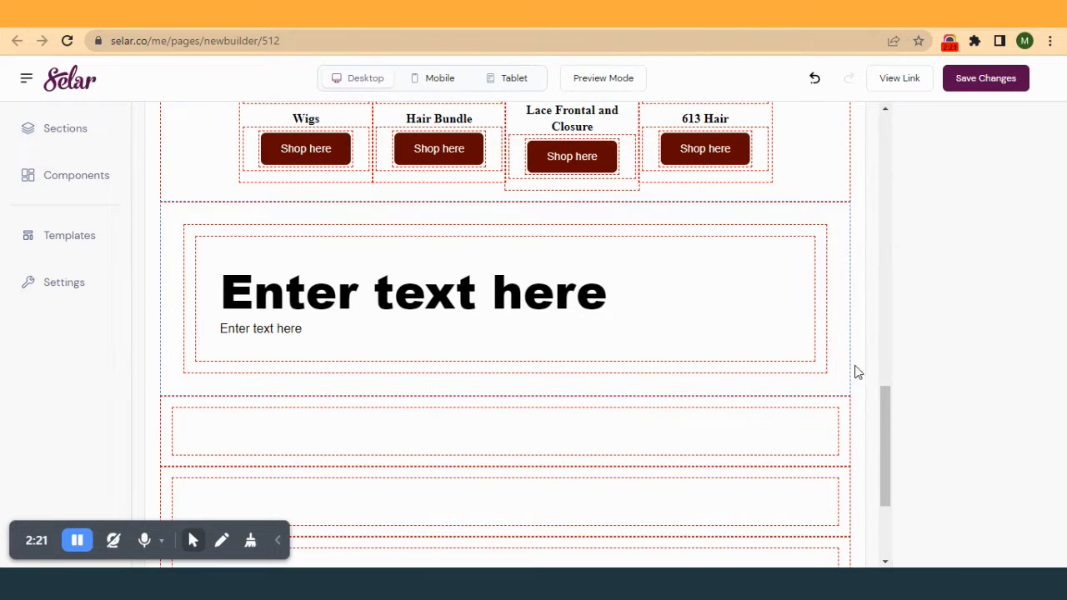
{"action": "left_click_drag", "start_coordinate": [843, 451], "coordinate": [609, 345]}
{"action": "left_click", "coordinate": [538, 384]}
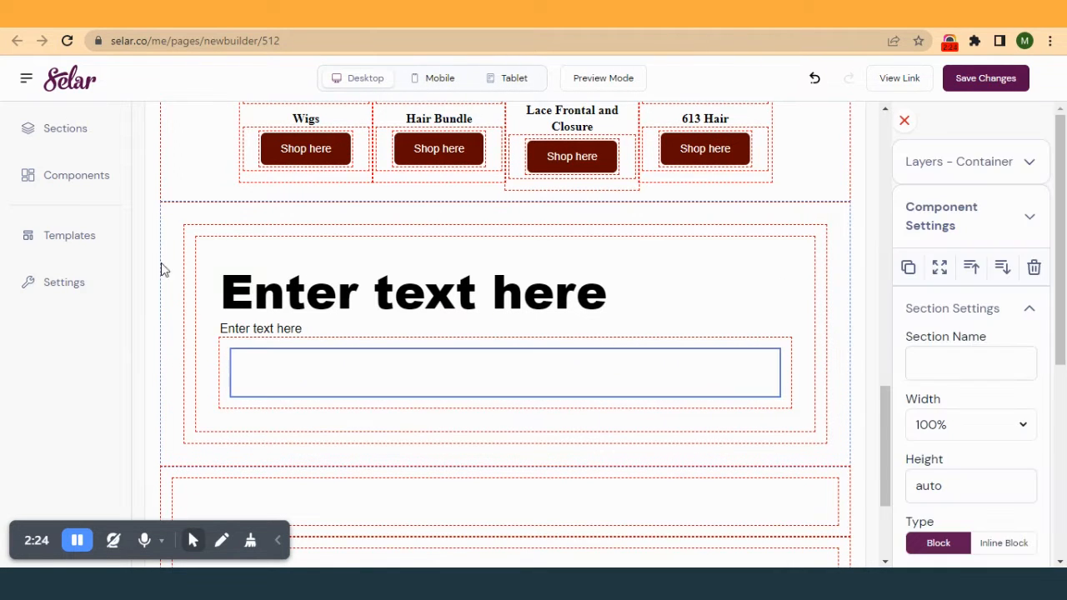
- Add a button component inside the container of the row nested beneath the small text
{"action": "left_click", "coordinate": [80, 191]}
{"action": "left_click", "coordinate": [20, 123]}
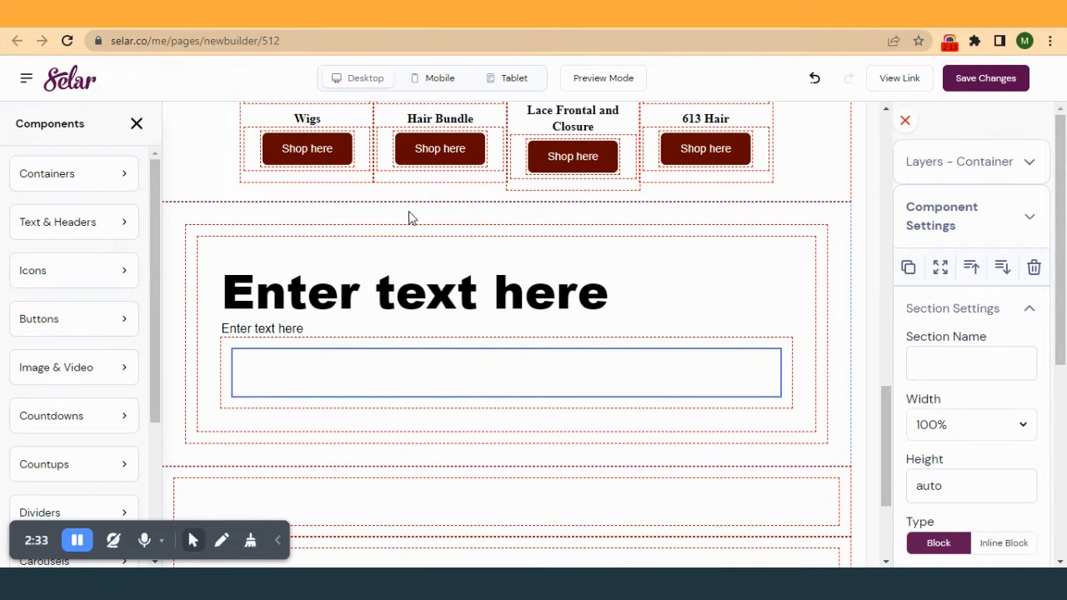
{"action": "left_click", "coordinate": [761, 153]}
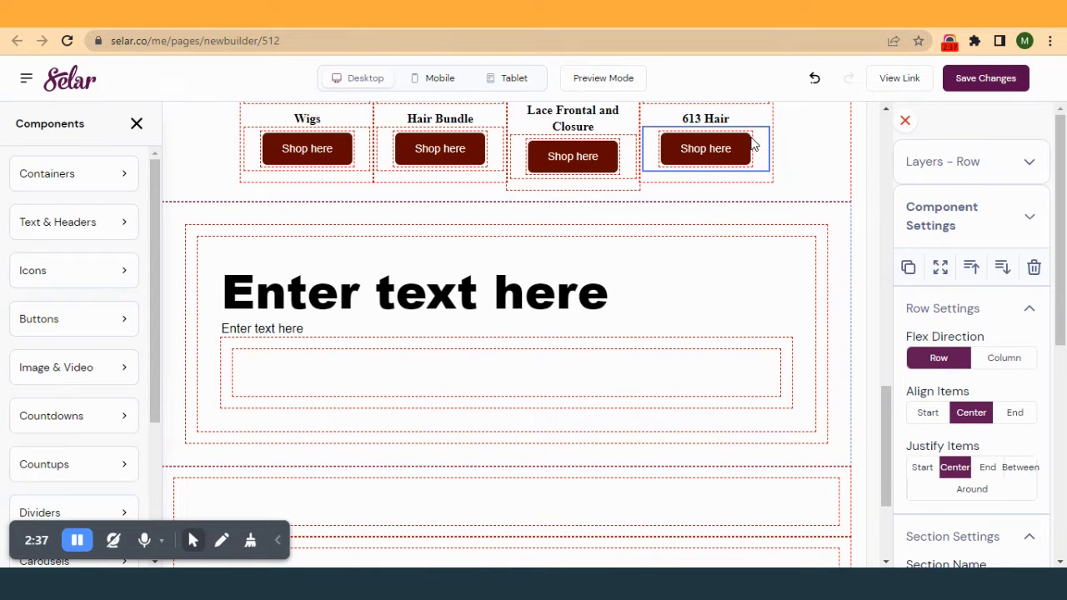
{"action": "left_click", "coordinate": [752, 144]}
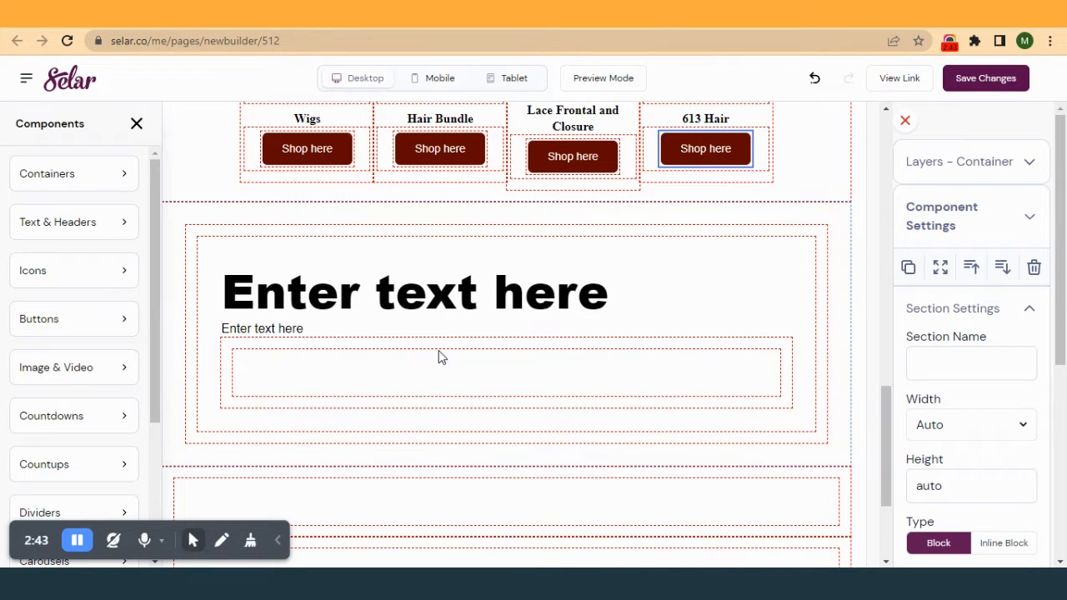
{"action": "left_click", "coordinate": [550, 14]}
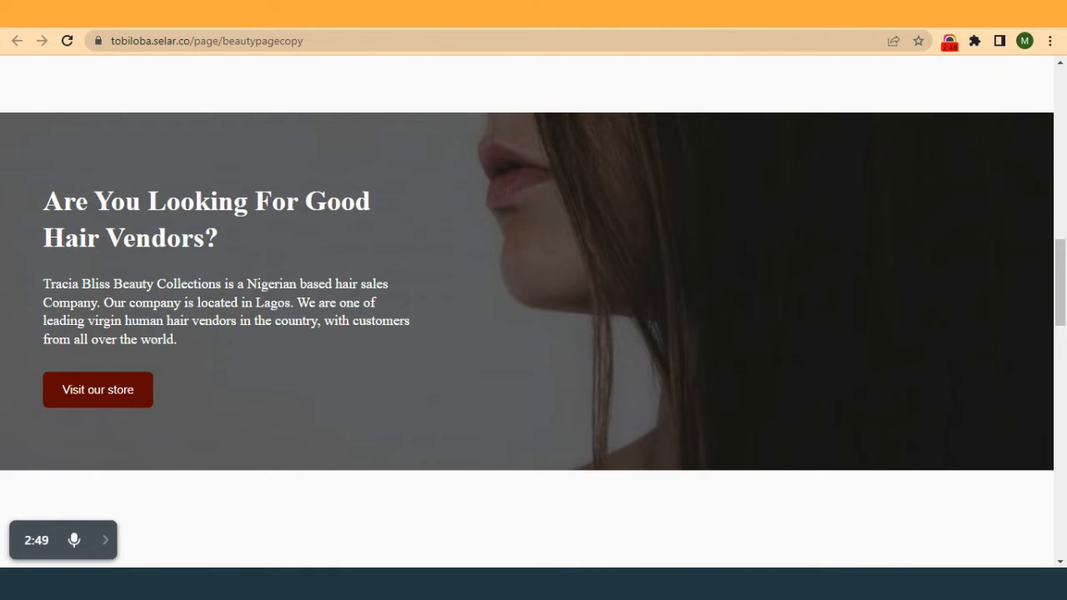
{"action": "left_click", "coordinate": [434, 14]}
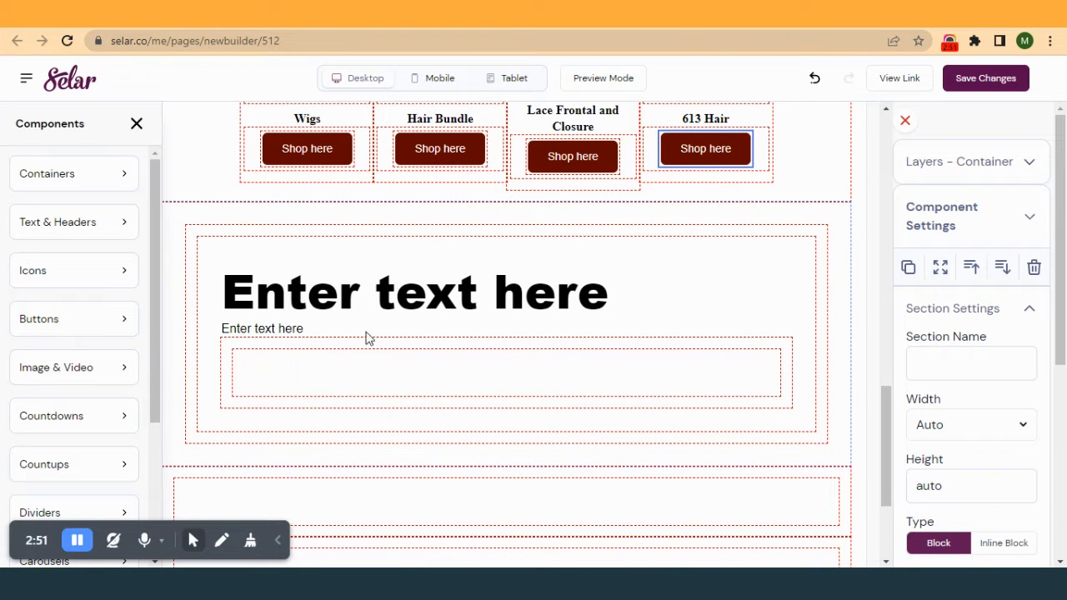
{"action": "left_click", "coordinate": [492, 382]}
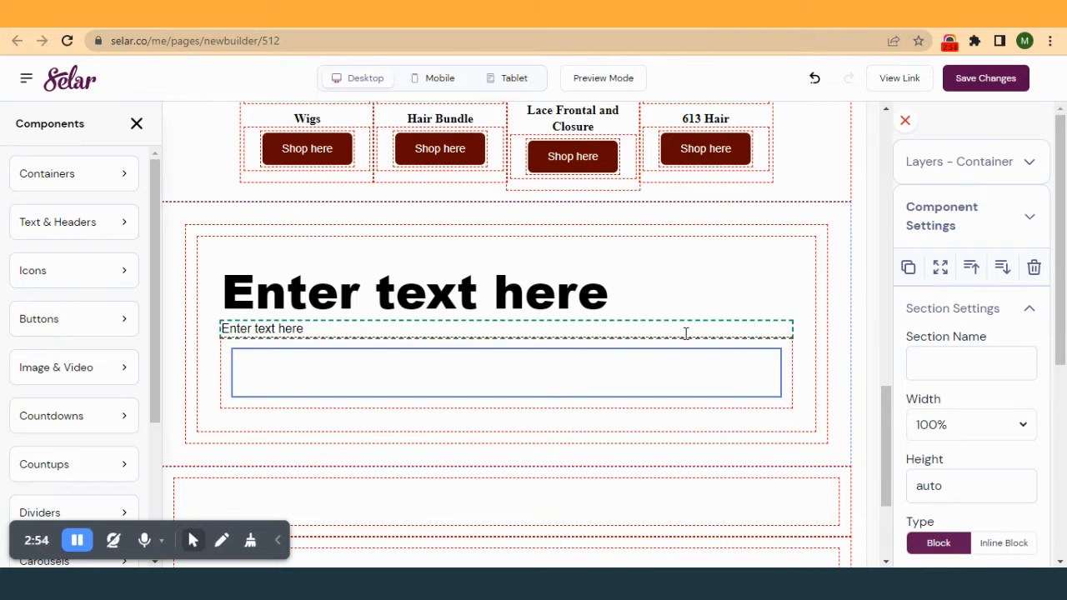
{"action": "left_click", "coordinate": [753, 345]}
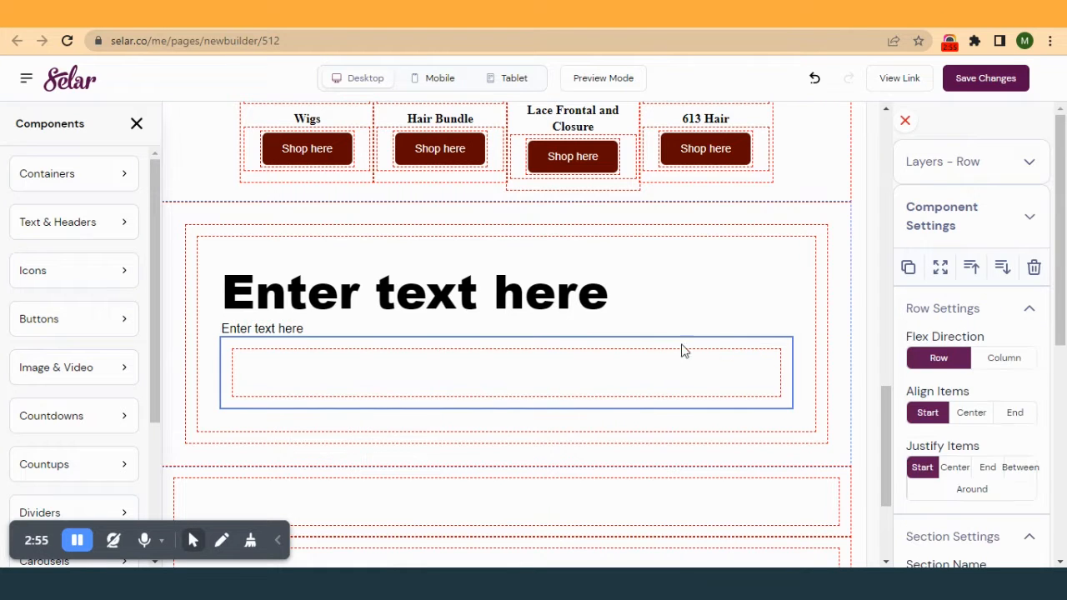
{"action": "left_click", "coordinate": [53, 318]}
{"action": "left_click_drag", "start_coordinate": [89, 180], "coordinate": [382, 371]}
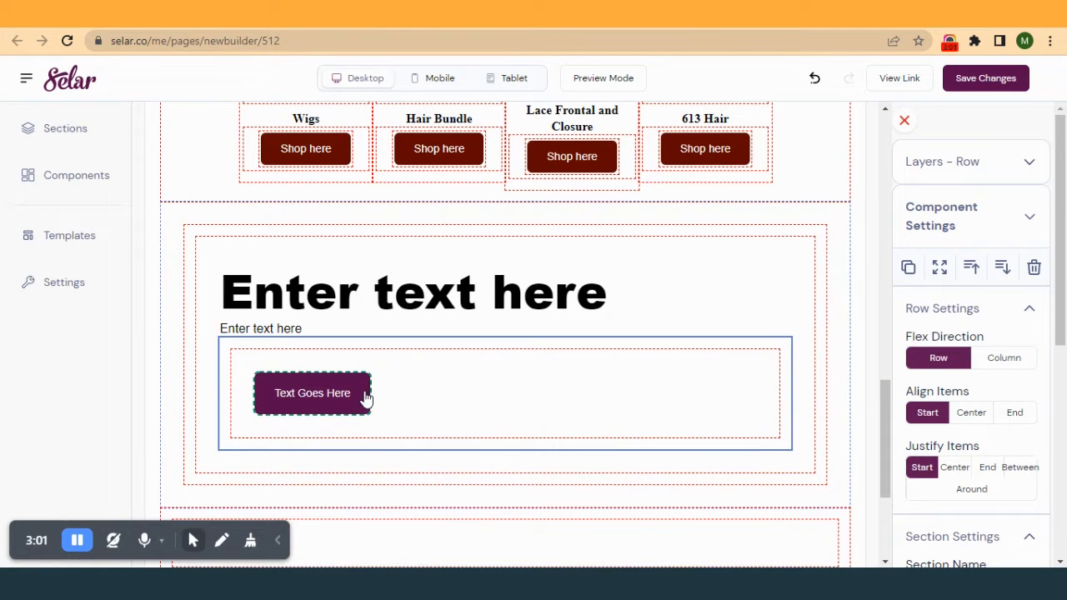
- Set the width of the container around the new button to Auto
{"action": "left_click", "coordinate": [617, 397]}
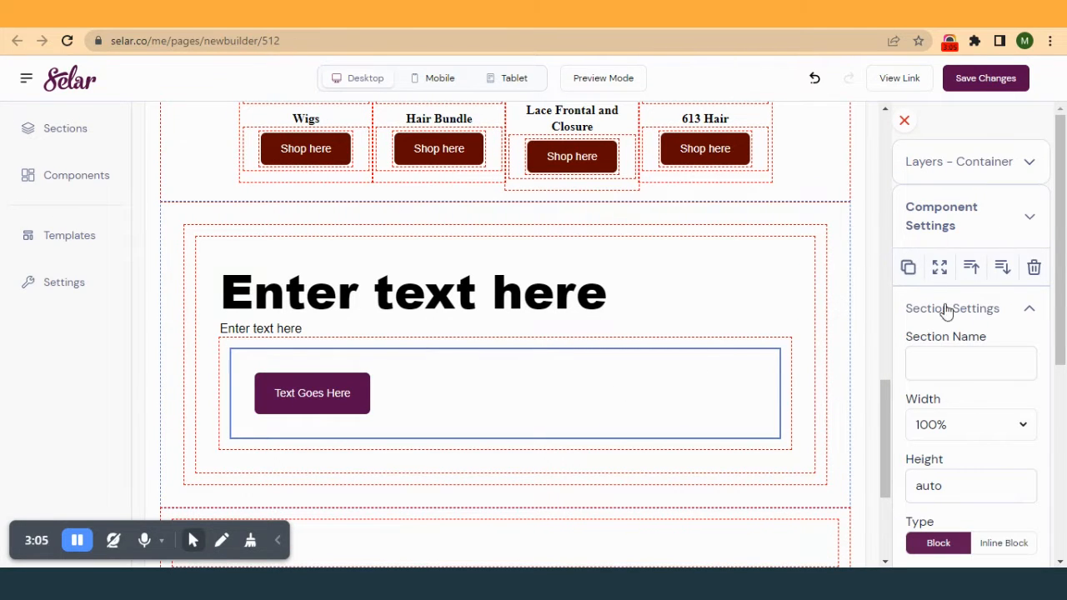
{"action": "left_click", "coordinate": [979, 424]}
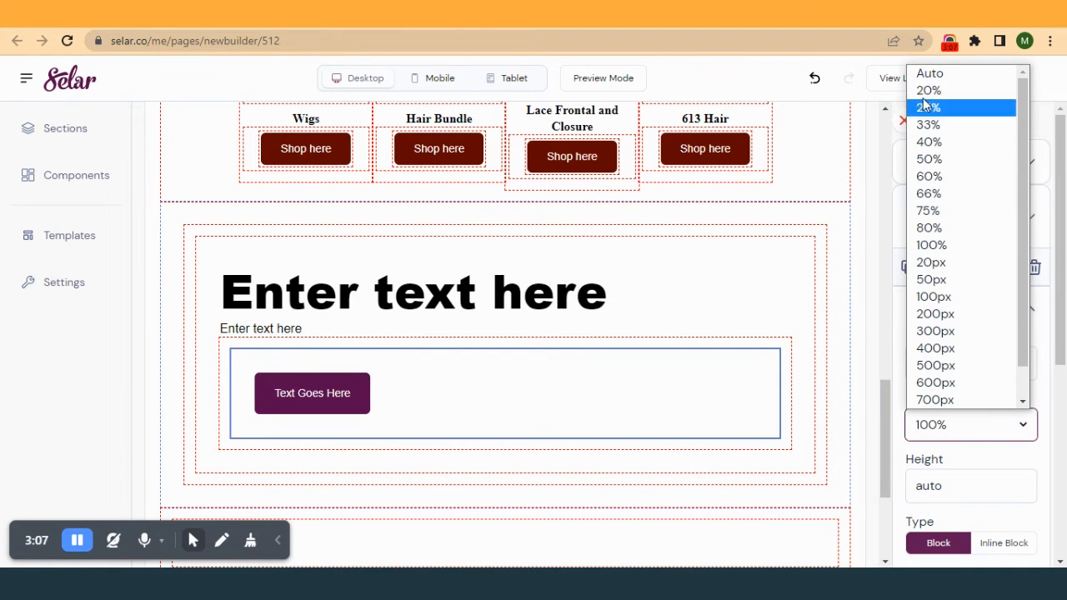
{"action": "left_click", "coordinate": [934, 73]}
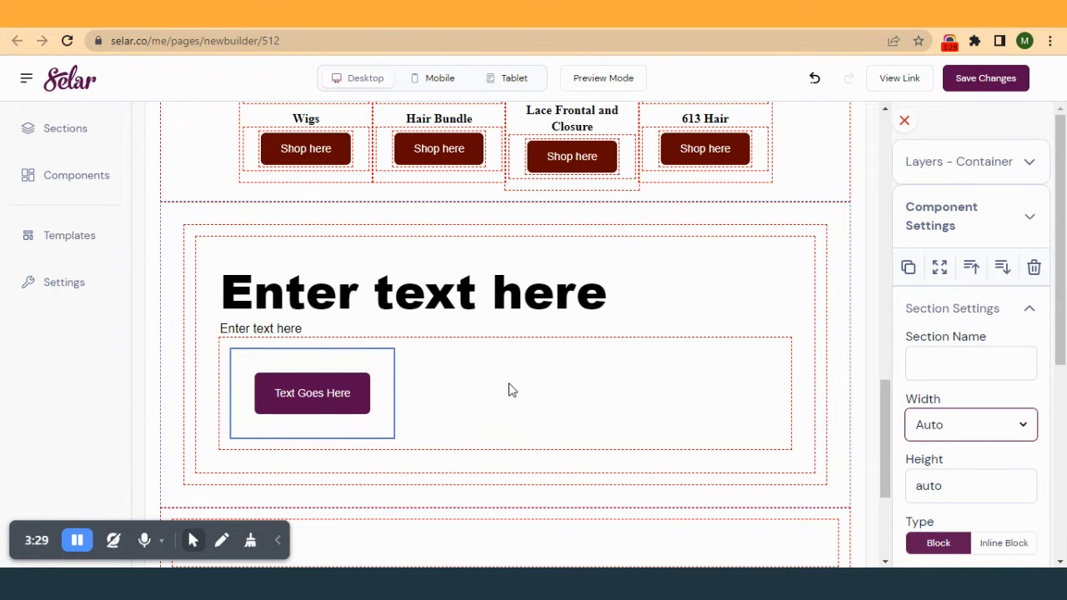
- Set the left padding of the container around the button to 0 so the button aligns with the text above
{"action": "left_click", "coordinate": [373, 360]}
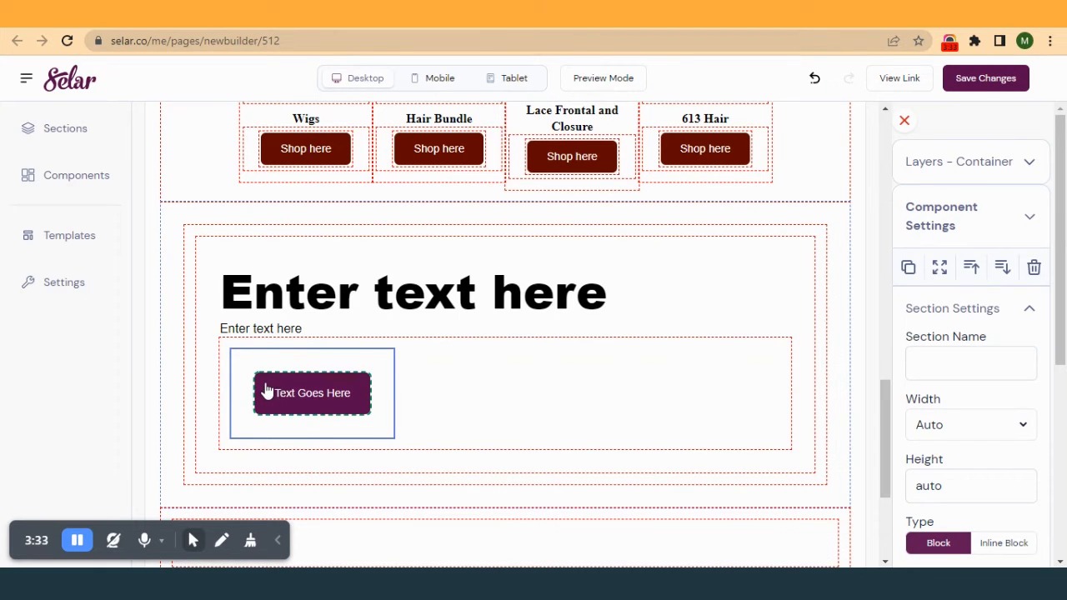
{"action": "left_click", "coordinate": [511, 383]}
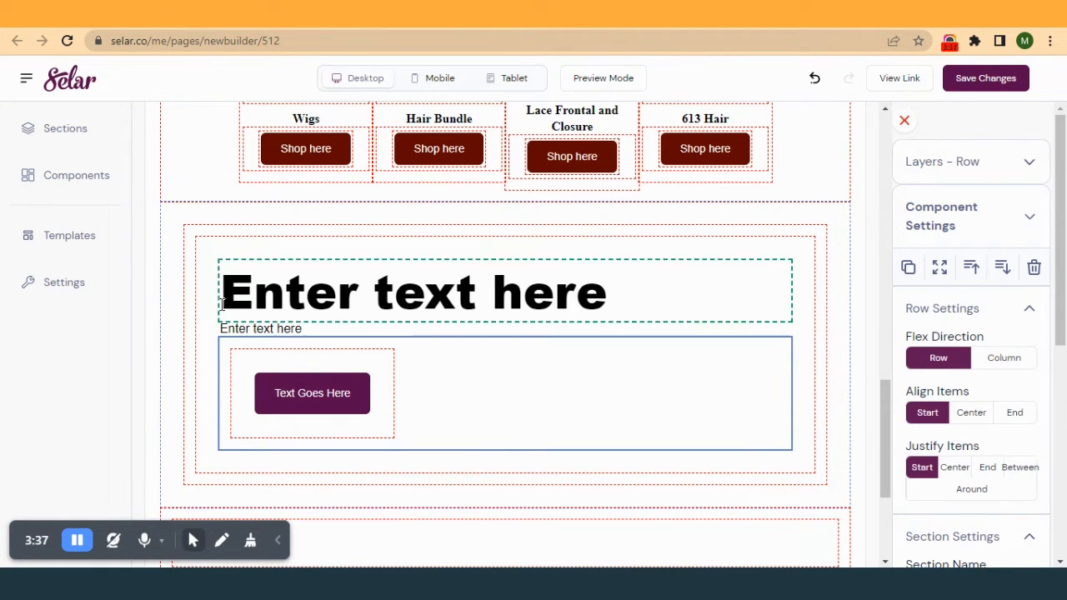
{"action": "left_click", "coordinate": [235, 414]}
{"action": "left_click", "coordinate": [219, 412]}
{"action": "left_click", "coordinate": [234, 412]}
{"action": "left_click", "coordinate": [219, 409]}
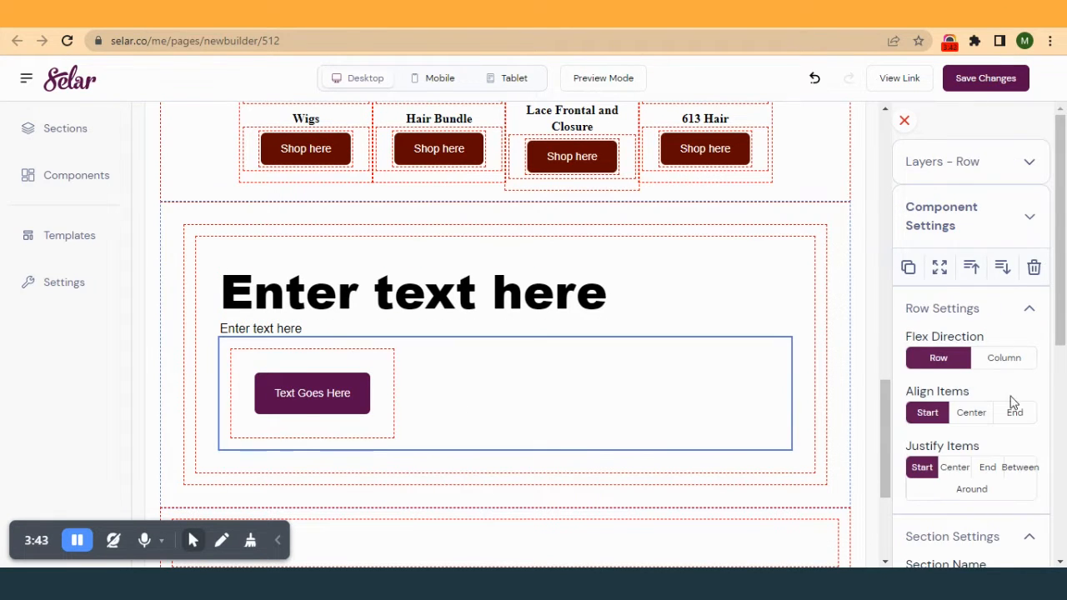
{"action": "scroll", "coordinate": [965, 382], "scroll_direction": "down", "scroll_amount": 5}
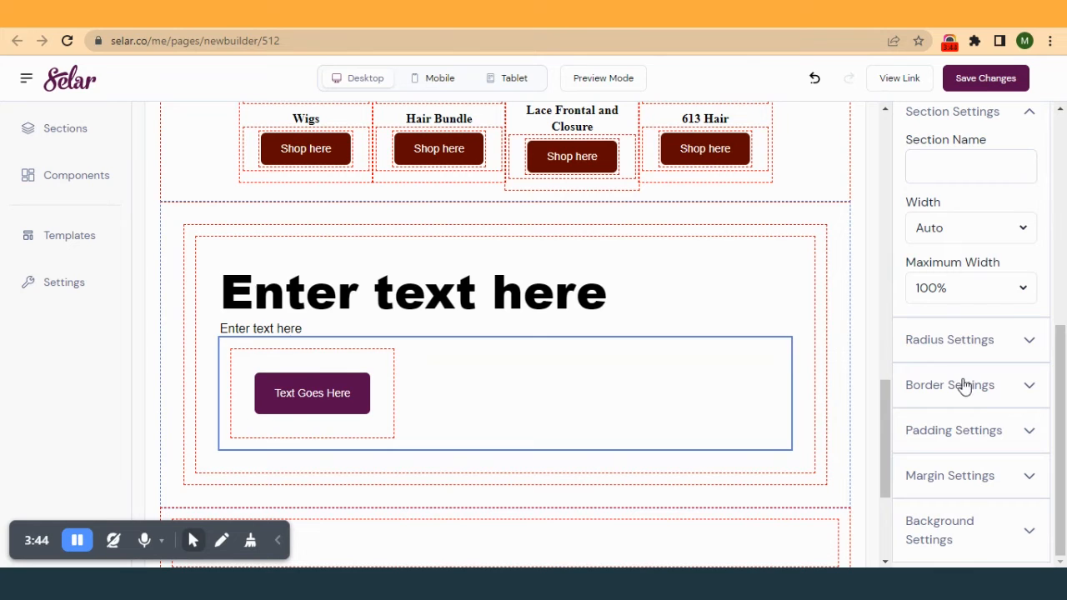
{"action": "left_click", "coordinate": [944, 431]}
{"action": "scroll", "coordinate": [926, 367], "scroll_direction": "down", "scroll_amount": 3}
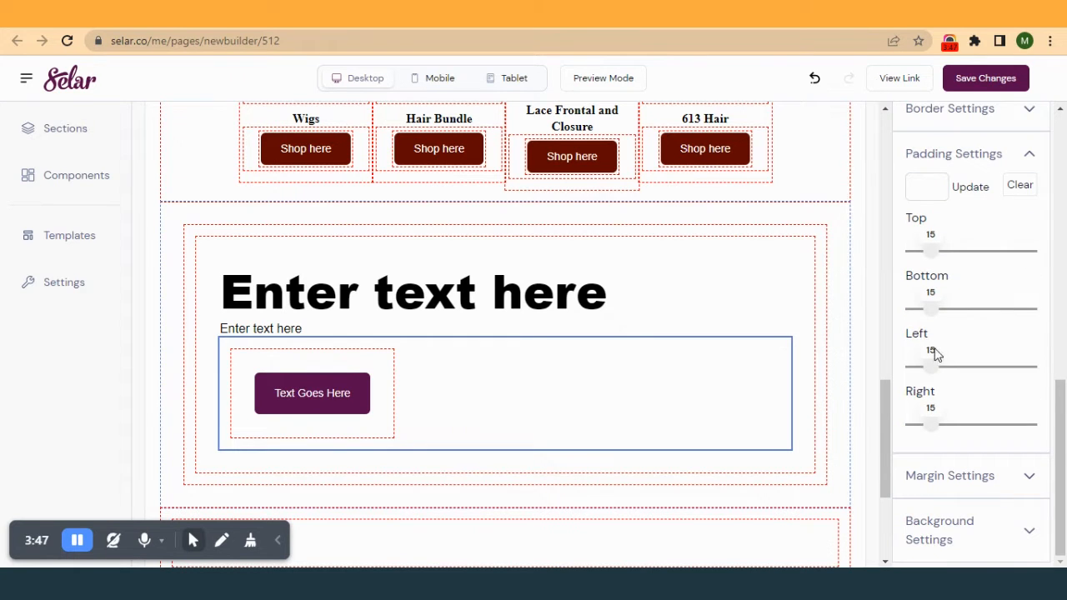
{"action": "left_click", "coordinate": [237, 410]}
{"action": "left_click_drag", "start_coordinate": [947, 234], "coordinate": [898, 246]}
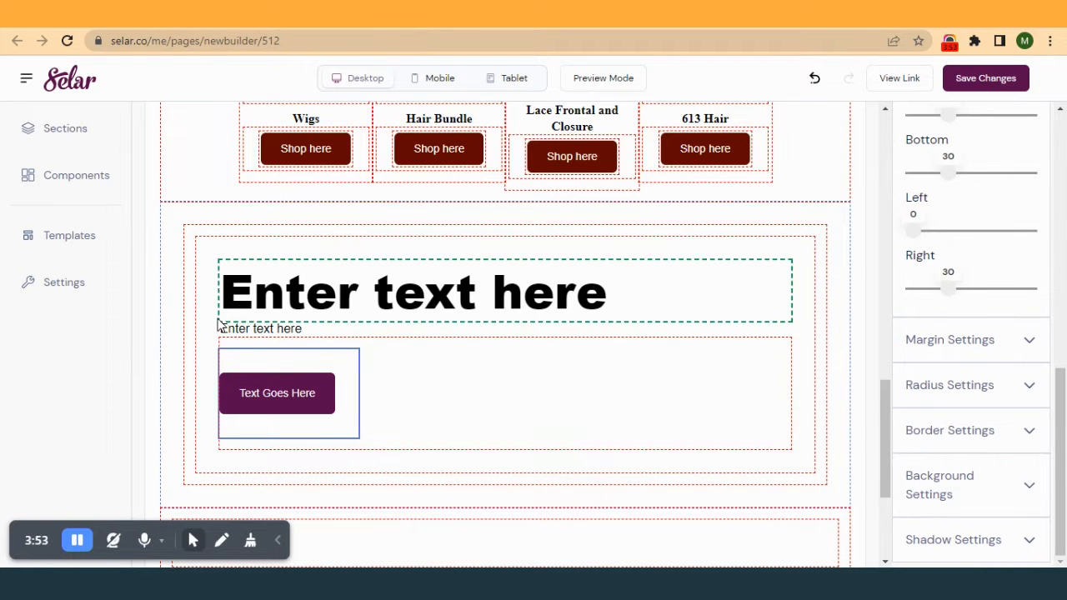
- Set the width of the container holding the heading, text and button to 40%
{"action": "scroll", "coordinate": [382, 371], "scroll_direction": "up", "scroll_amount": 2}
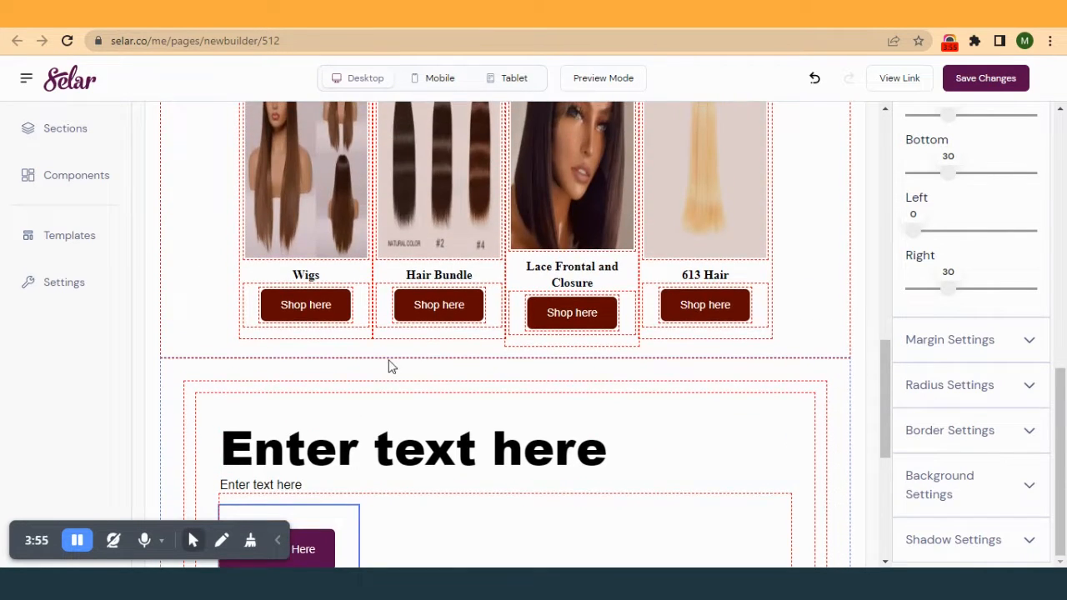
{"action": "scroll", "coordinate": [409, 358], "scroll_direction": "down", "scroll_amount": 3}
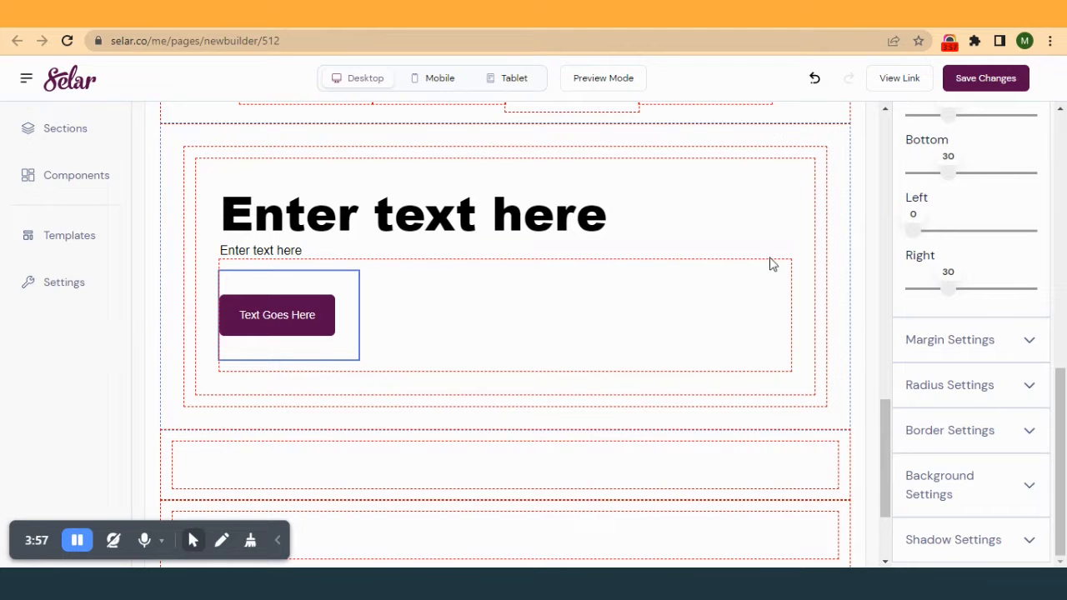
{"action": "left_click", "coordinate": [806, 238]}
{"action": "scroll", "coordinate": [936, 284], "scroll_direction": "up", "scroll_amount": 8}
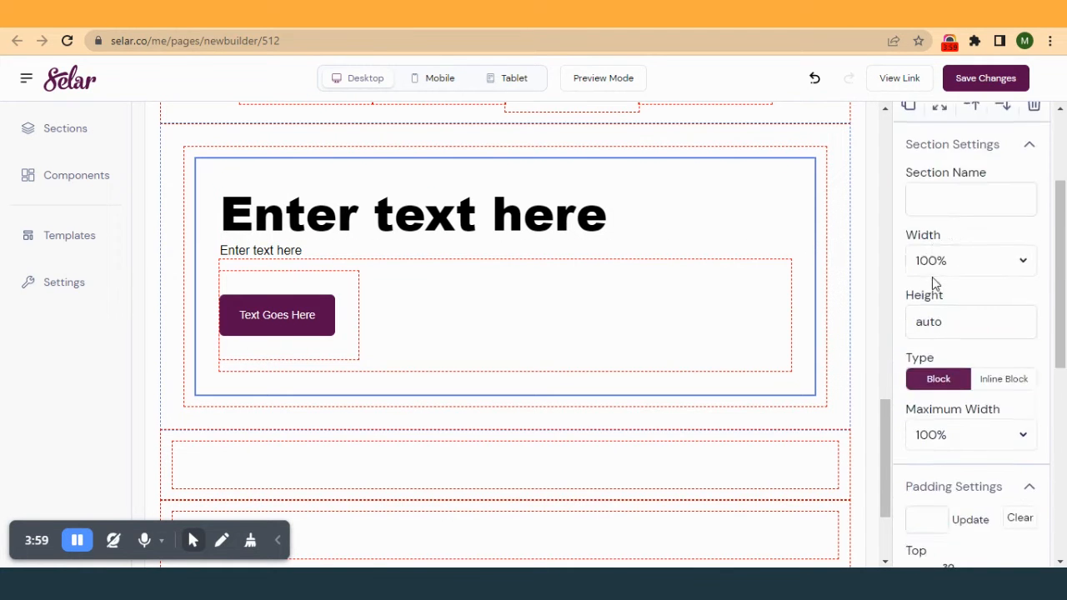
{"action": "scroll", "coordinate": [527, 435], "scroll_direction": "up", "scroll_amount": 4}
{"action": "scroll", "coordinate": [527, 436], "scroll_direction": "down", "scroll_amount": 4}
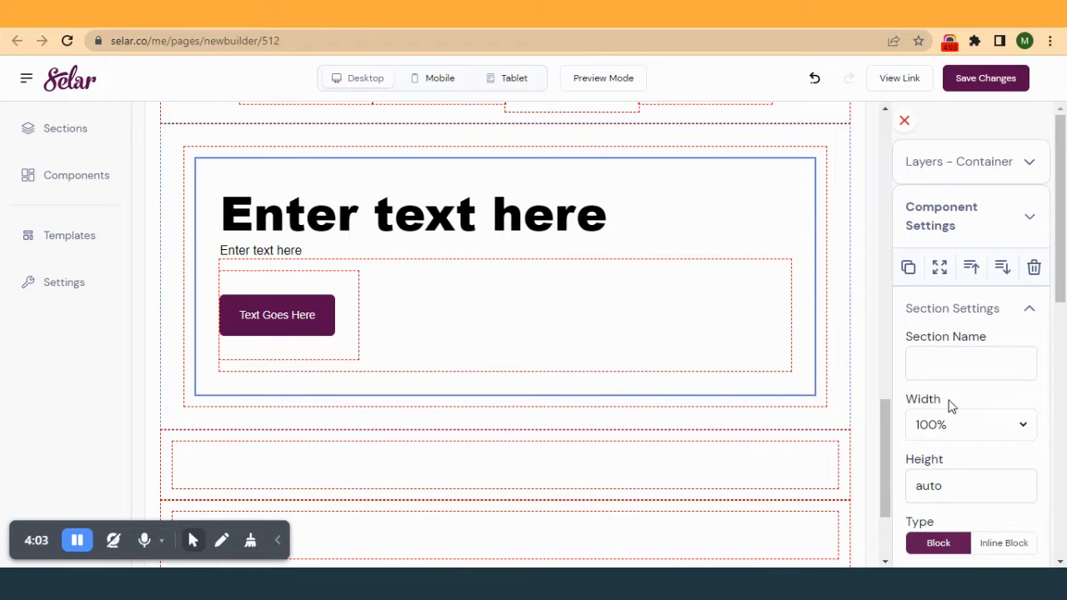
{"action": "left_click", "coordinate": [953, 427]}
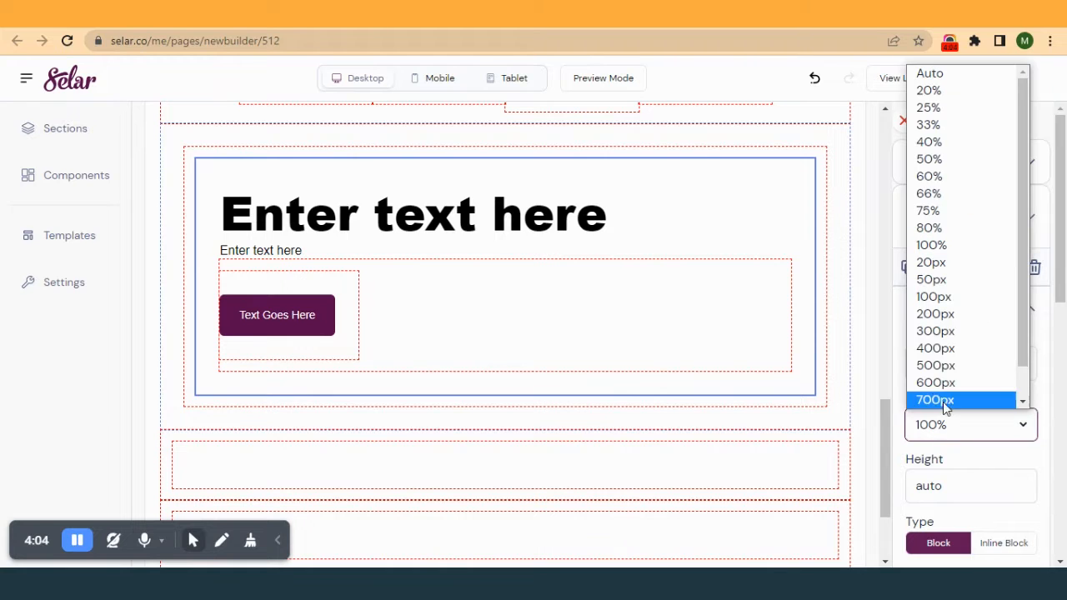
{"action": "left_click", "coordinate": [949, 144]}
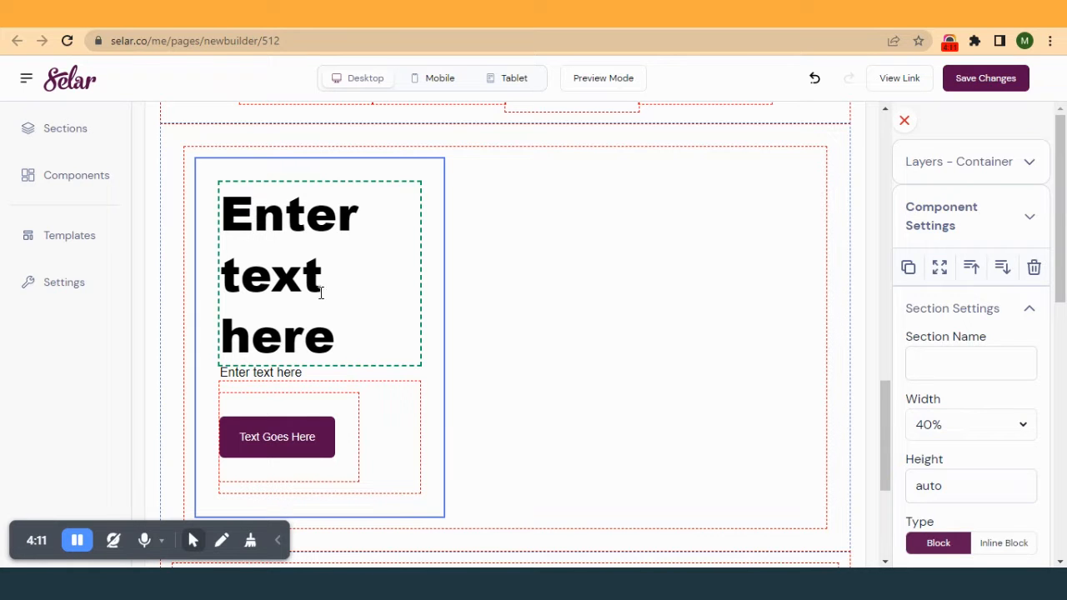
- Replace the large heading's placeholder with "Are You Looking For Good Hair Vendors?" copied from the reference page
{"action": "left_click", "coordinate": [389, 266]}
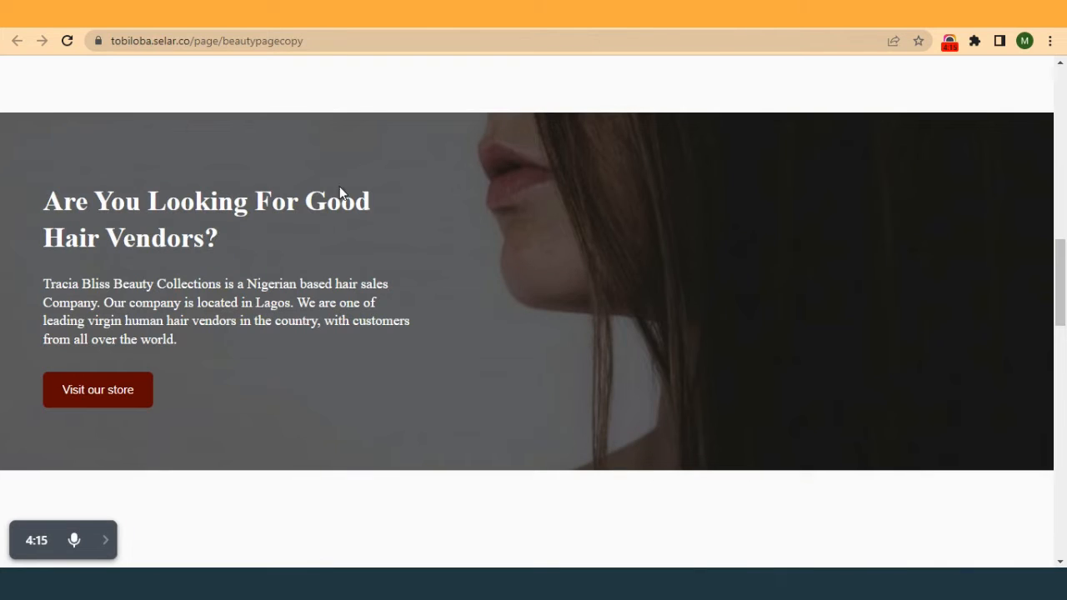
{"action": "left_click_drag", "start_coordinate": [231, 234], "coordinate": [57, 213]}
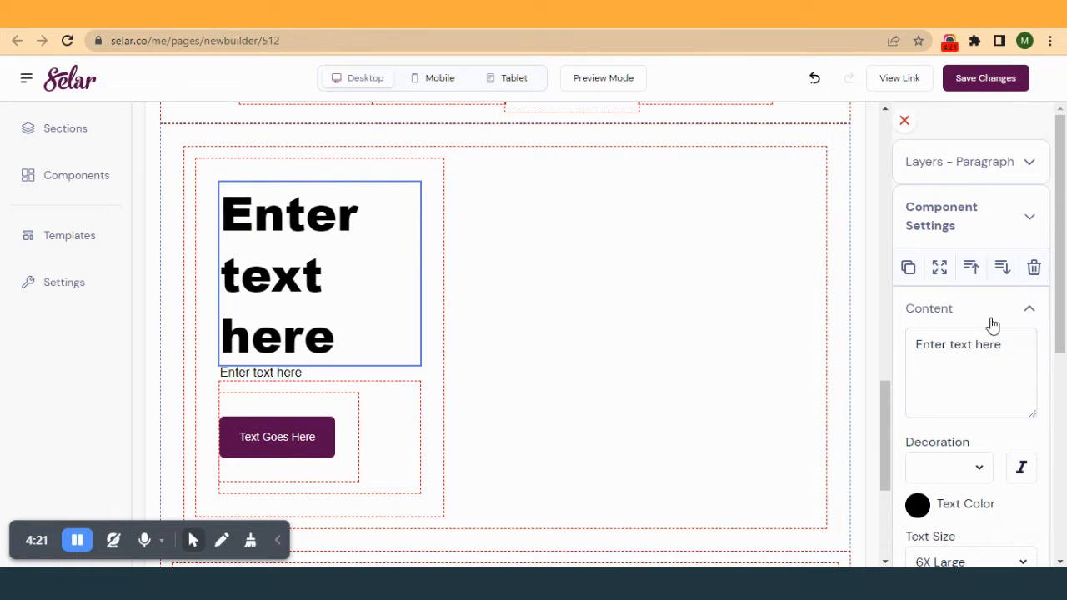
{"action": "double_click", "coordinate": [971, 343]}
{"action": "key", "text": "ctrl+a"}
{"action": "type", "text": "Are You Looking For Good Hair Vendors?"}
- Set the hair vendors heading's text size to 4X Large
{"action": "scroll", "coordinate": [348, 245], "scroll_direction": "down", "scroll_amount": 3}
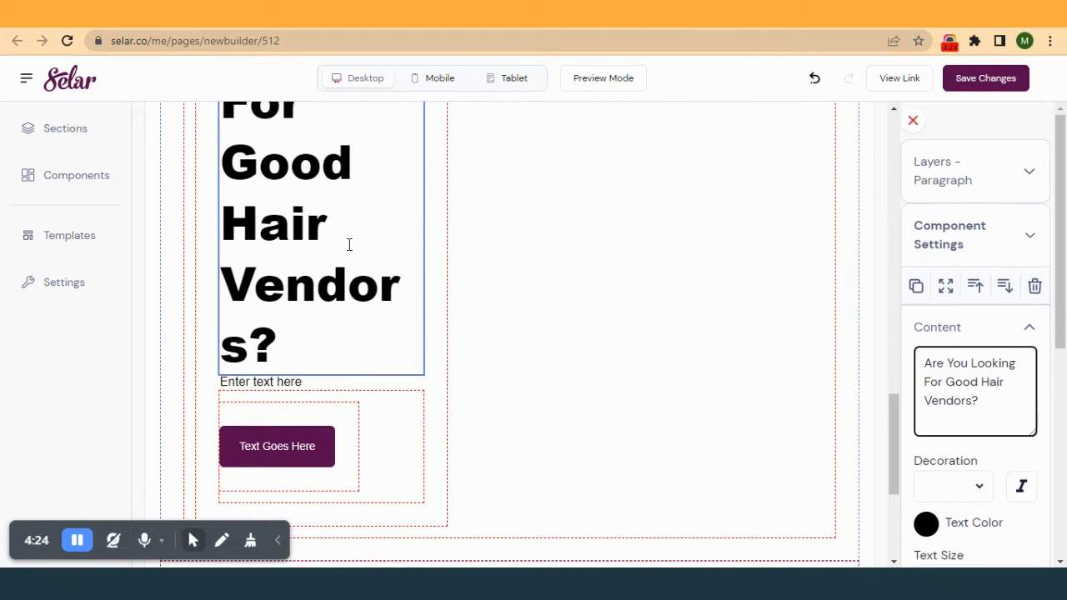
{"action": "scroll", "coordinate": [963, 361], "scroll_direction": "down", "scroll_amount": 3}
{"action": "left_click", "coordinate": [959, 360]}
{"action": "left_click", "coordinate": [967, 492]}
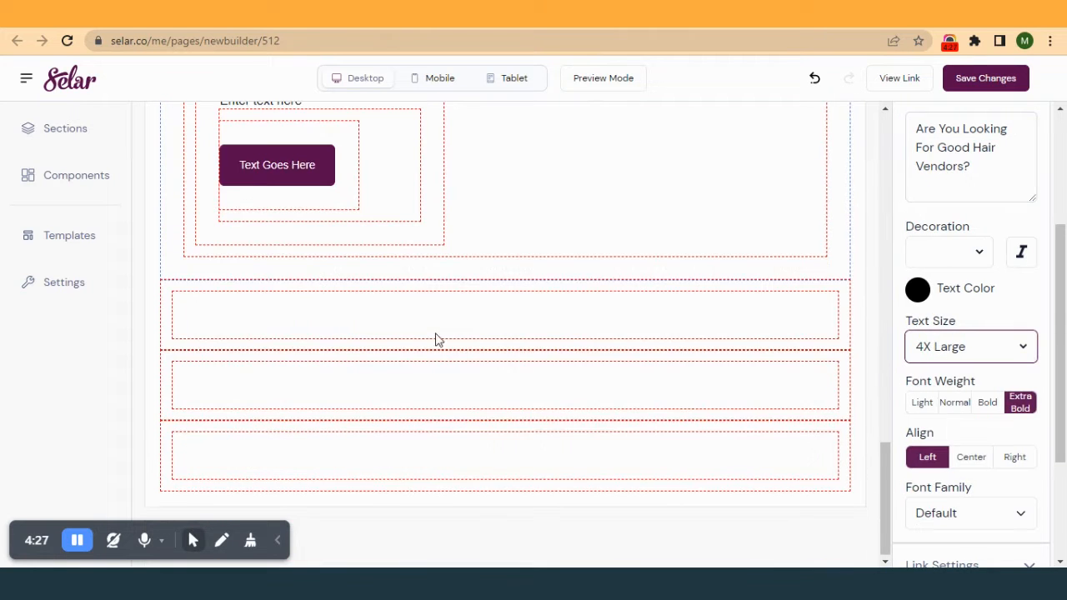
{"action": "scroll", "coordinate": [435, 339], "scroll_direction": "up", "scroll_amount": 4}
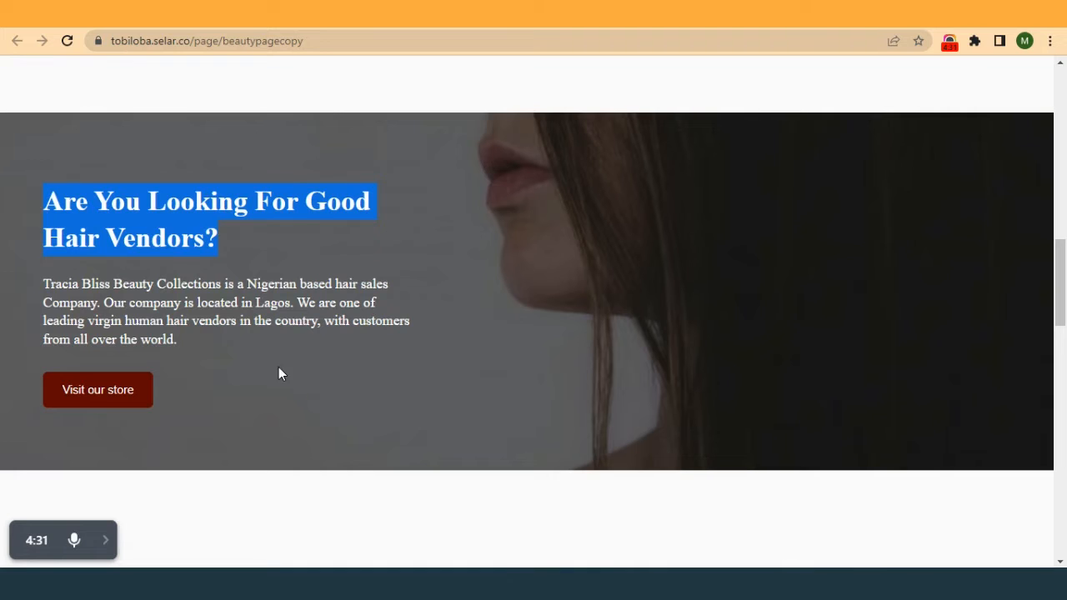
- Copy the Tracia Bliss Beauty Collections paragraph from the reference banner and replace the small placeholder text with it
{"action": "left_click_drag", "start_coordinate": [187, 344], "coordinate": [46, 283]}
{"action": "key", "text": "ctrl+c"}
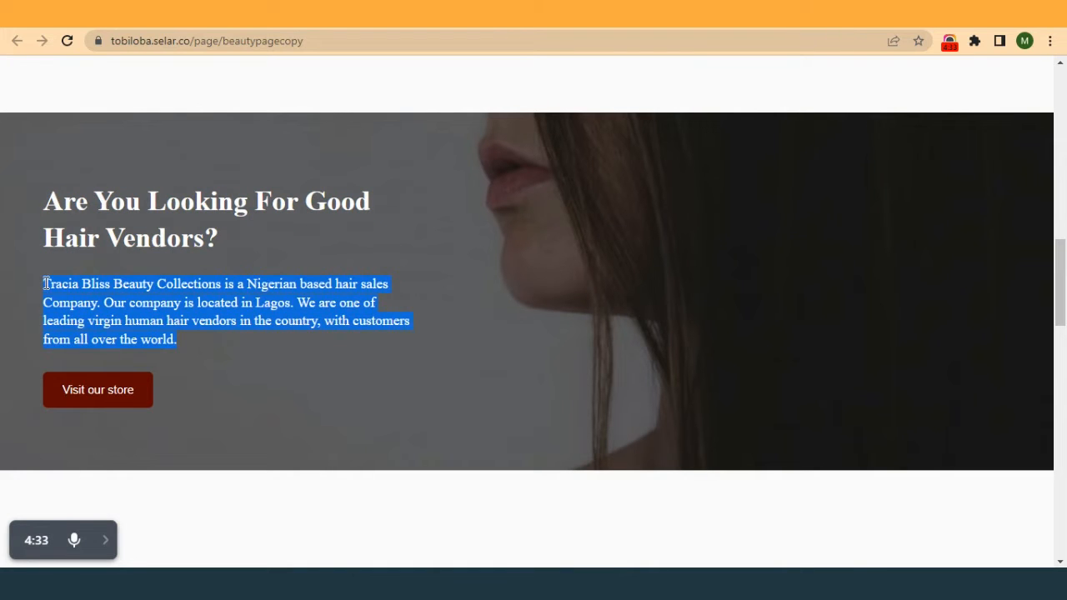
{"action": "key", "text": "ctrl+Tab"}
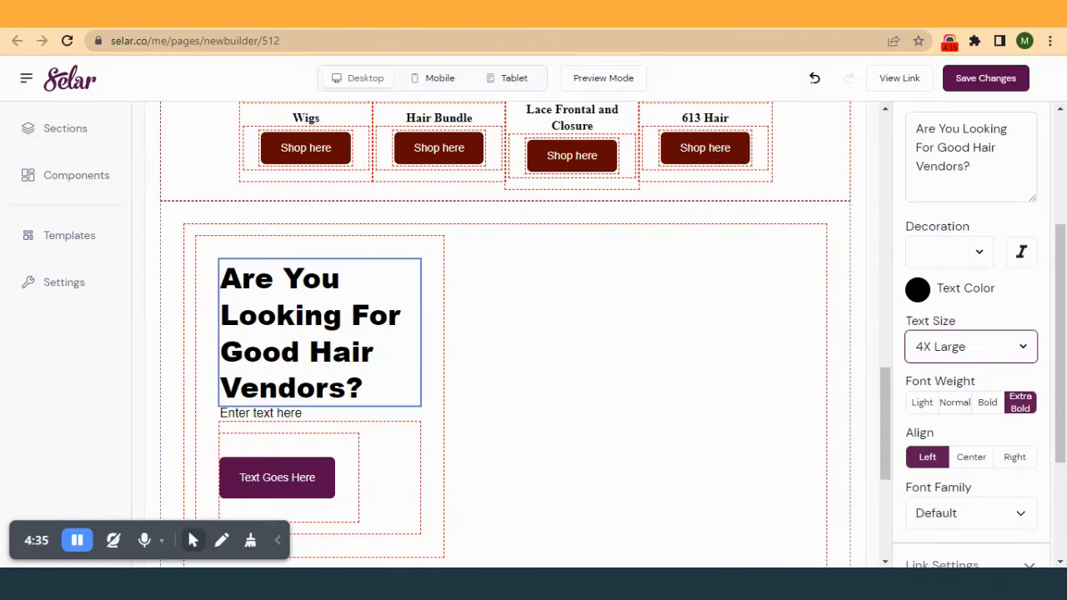
{"action": "left_click", "coordinate": [292, 415]}
{"action": "triple_click", "coordinate": [954, 162]}
{"action": "key", "text": "ctrl+v"}
{"action": "scroll", "coordinate": [524, 457], "scroll_direction": "down", "scroll_amount": 2}
- Set the font family of the hair vendors heading to Avenir
{"action": "left_click", "coordinate": [359, 199]}
{"action": "scroll", "coordinate": [966, 288], "scroll_direction": "down", "scroll_amount": 3}
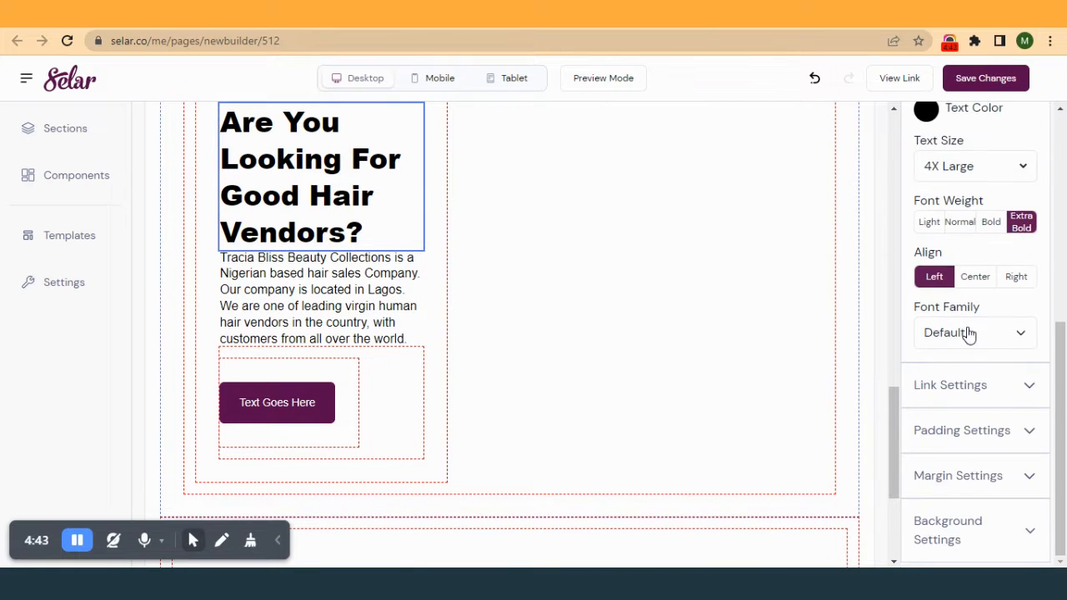
{"action": "left_click", "coordinate": [968, 333]}
{"action": "scroll", "coordinate": [961, 409], "scroll_direction": "down", "scroll_amount": 1}
{"action": "left_click", "coordinate": [953, 446]}
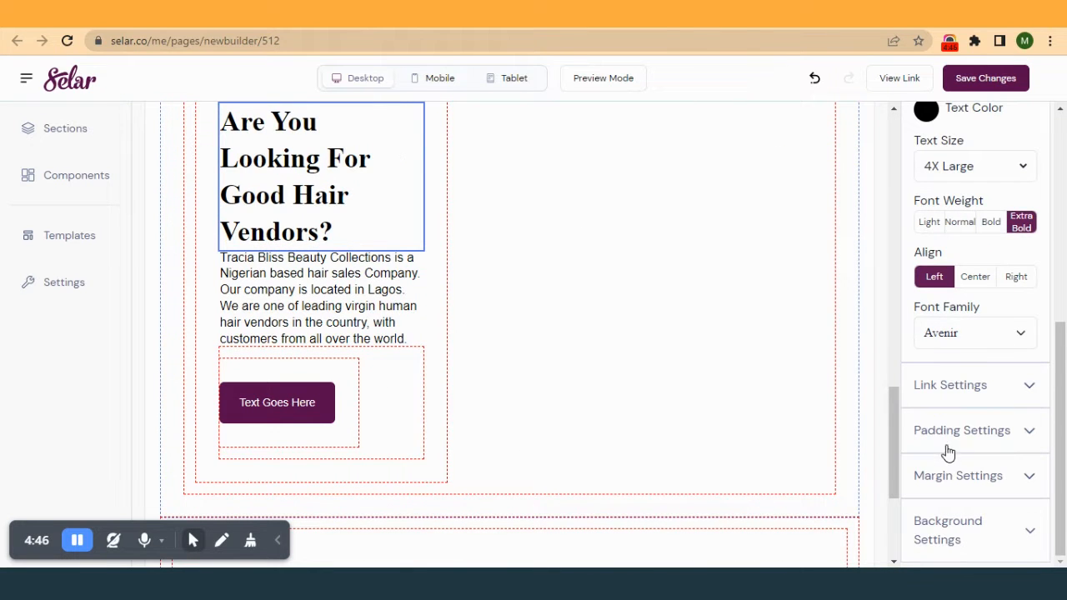
- Set the font family of the paragraph beneath the heading to Avenir
{"action": "left_click", "coordinate": [400, 297]}
{"action": "left_click", "coordinate": [970, 334]}
{"action": "scroll", "coordinate": [965, 428], "scroll_direction": "down", "scroll_amount": 2}
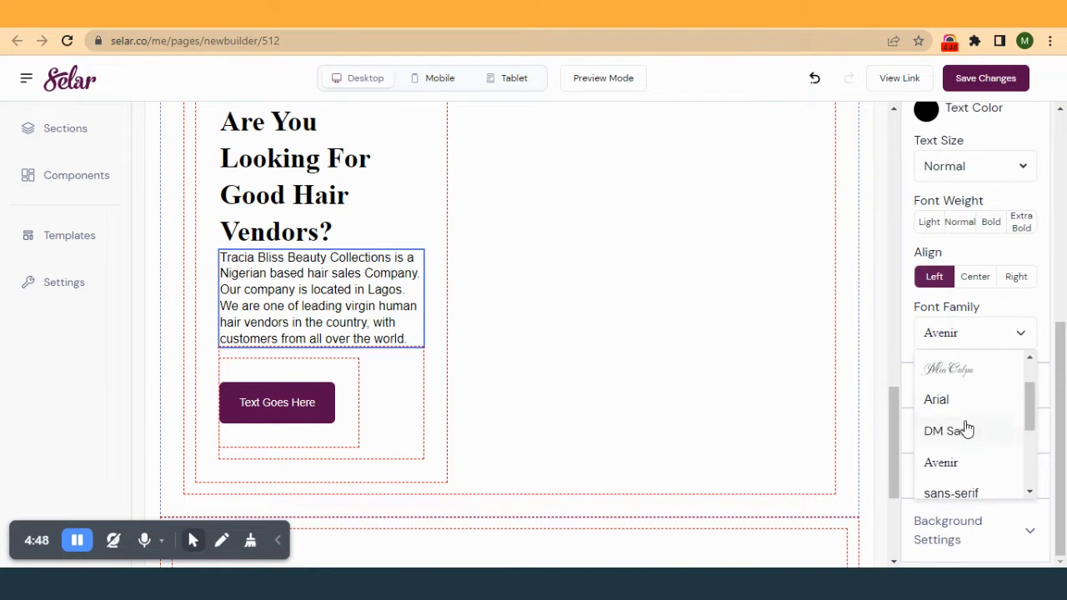
{"action": "left_click", "coordinate": [957, 457]}
{"action": "scroll", "coordinate": [421, 284], "scroll_direction": "up", "scroll_amount": 2}
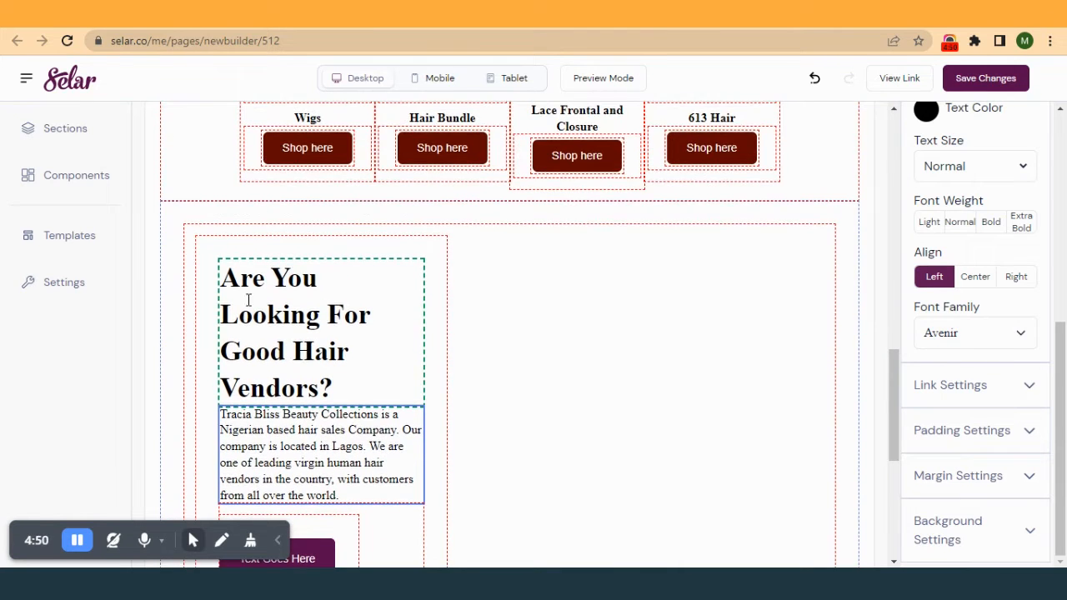
- Save the page changes and compare the reloaded published hair page with the reference page's hair vendors banner
{"action": "scroll", "coordinate": [721, 130], "scroll_direction": "down", "scroll_amount": 1}
{"action": "left_click", "coordinate": [1003, 84]}
{"action": "left_click", "coordinate": [484, 14]}
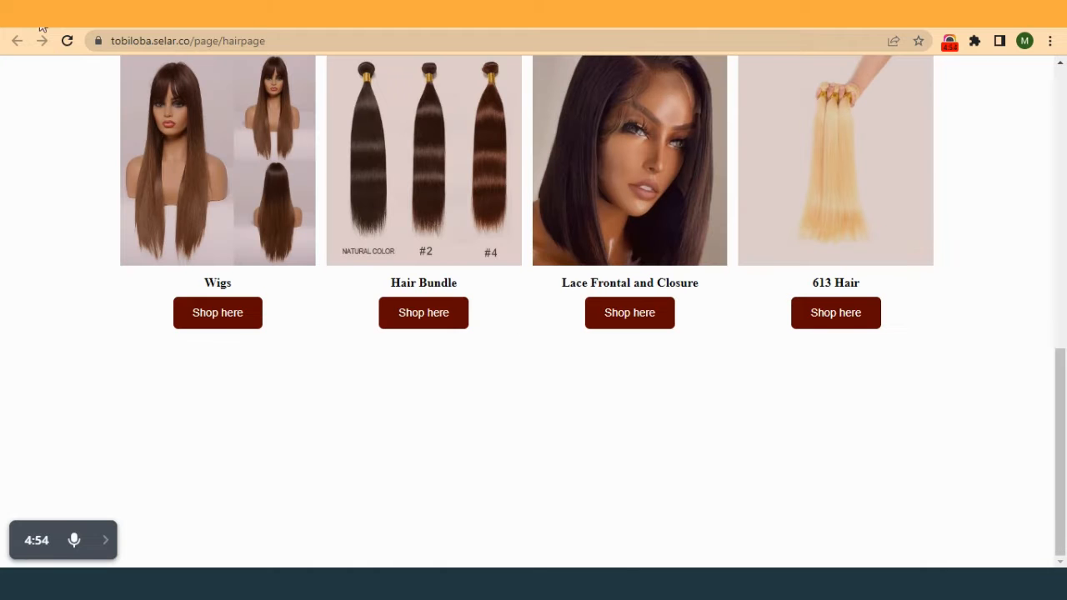
{"action": "left_click", "coordinate": [68, 41]}
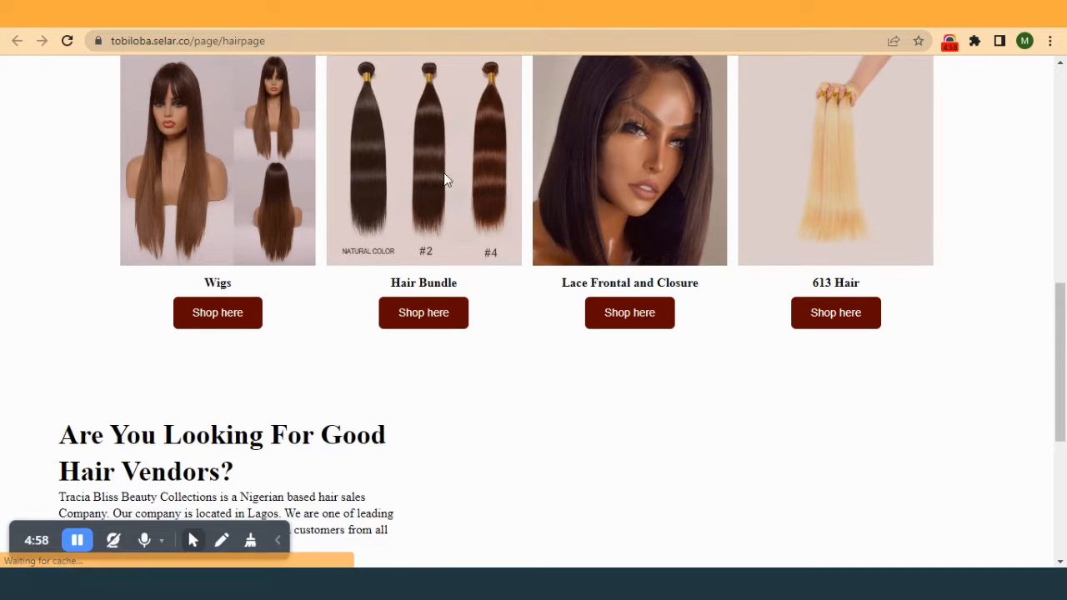
{"action": "scroll", "coordinate": [445, 179], "scroll_direction": "down", "scroll_amount": 2}
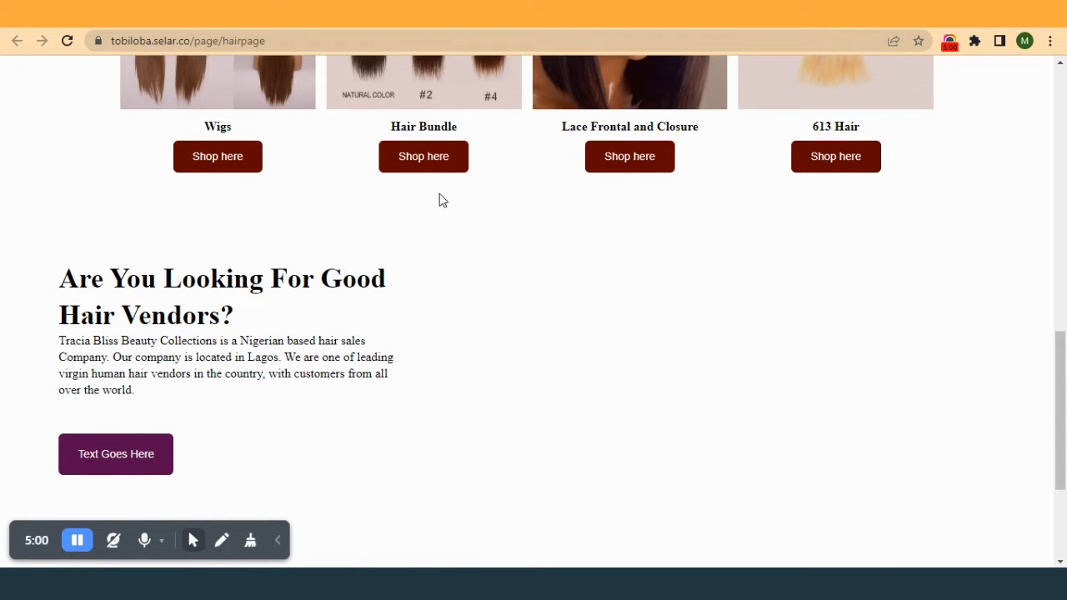
{"action": "key", "text": "ctrl+Tab"}
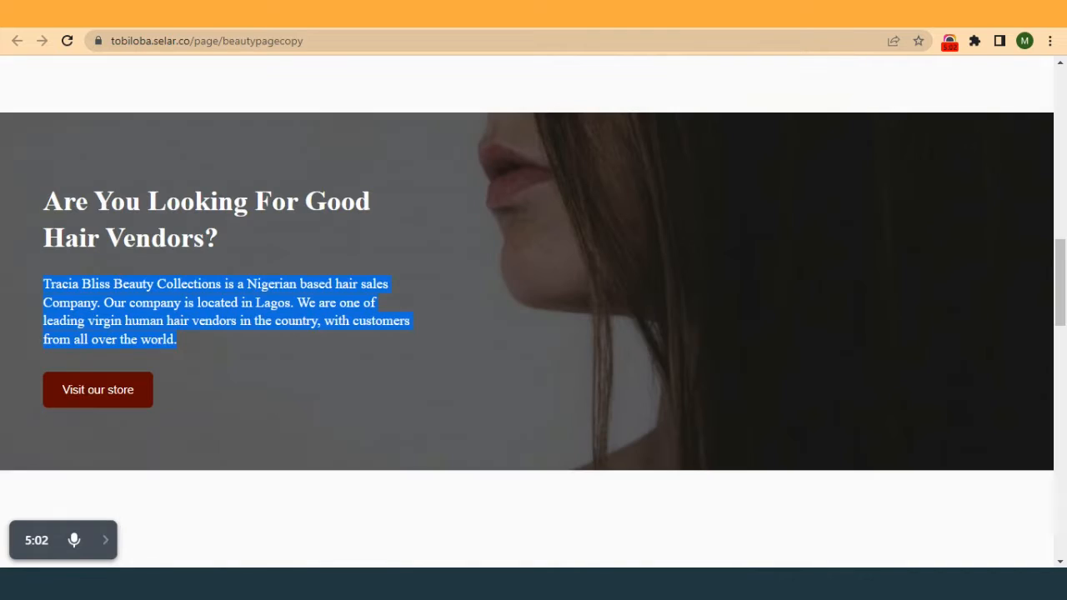
{"action": "key", "text": "ctrl+shift+Tab"}
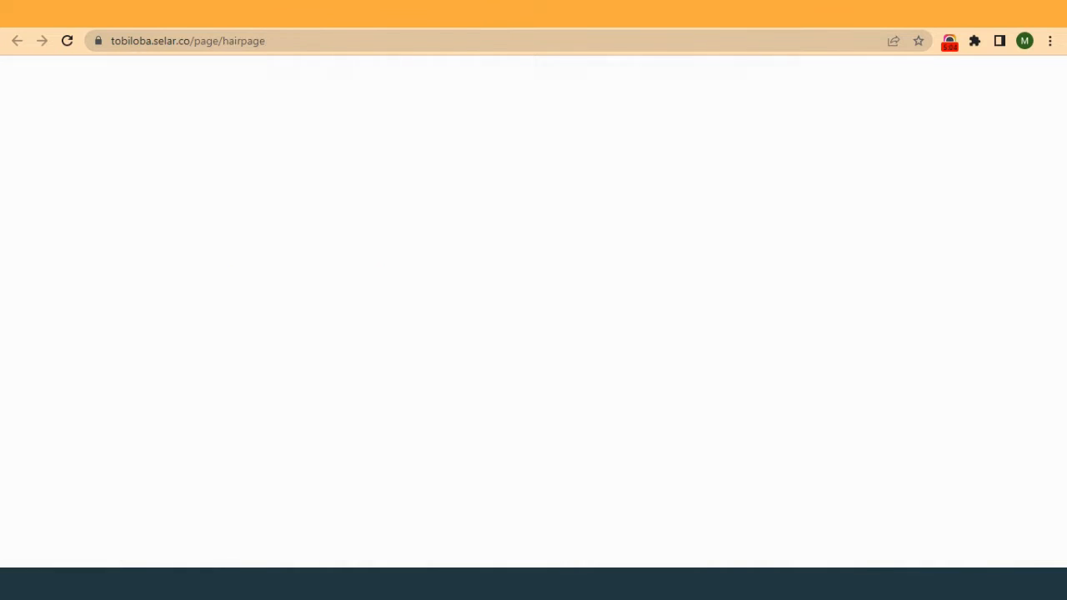
{"action": "key", "text": "ctrl+Tab"}
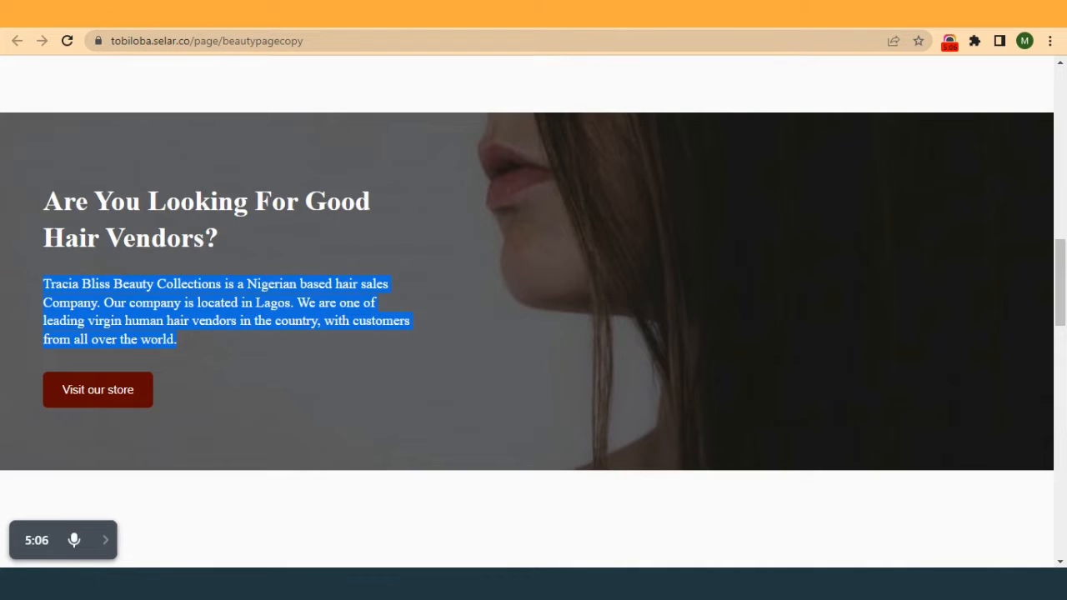
{"action": "left_click", "coordinate": [570, 15]}
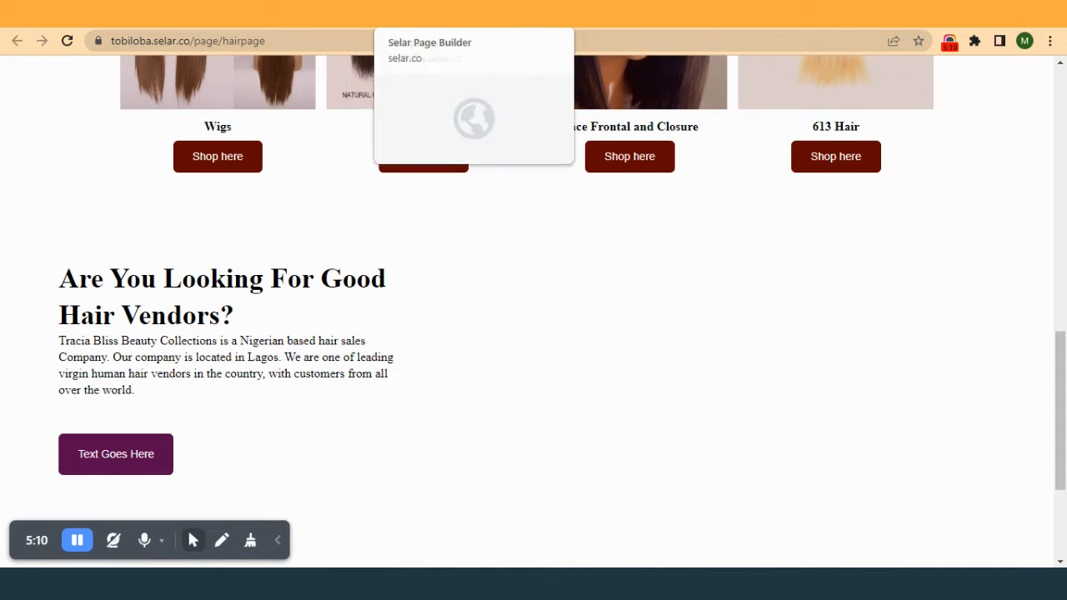
- Turn on the background image for the outer section that holds the hair vendors content in the page builder
{"action": "left_click", "coordinate": [431, 16]}
{"action": "scroll", "coordinate": [650, 255], "scroll_direction": "up", "scroll_amount": 3}
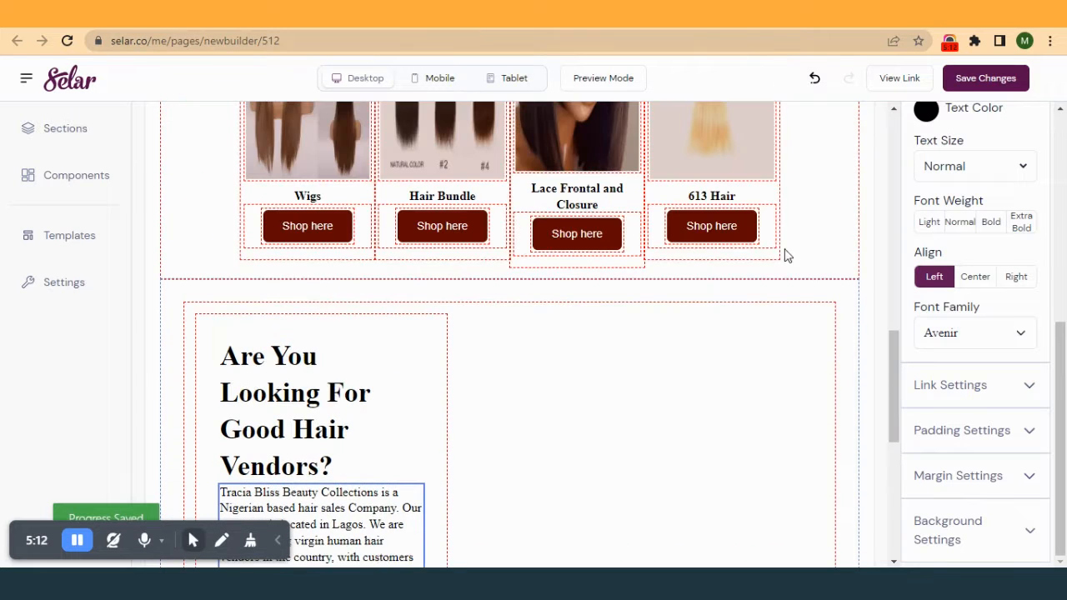
{"action": "left_click", "coordinate": [695, 348]}
{"action": "scroll", "coordinate": [678, 353], "scroll_direction": "down", "scroll_amount": 4}
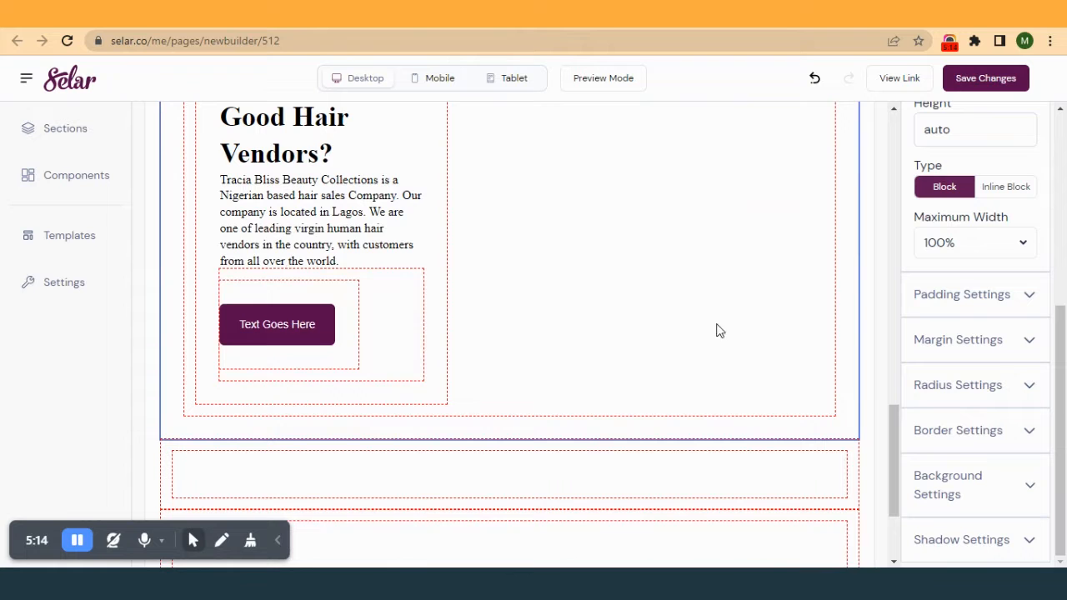
{"action": "scroll", "coordinate": [477, 329], "scroll_direction": "up", "scroll_amount": 5}
{"action": "scroll", "coordinate": [476, 329], "scroll_direction": "down", "scroll_amount": 3}
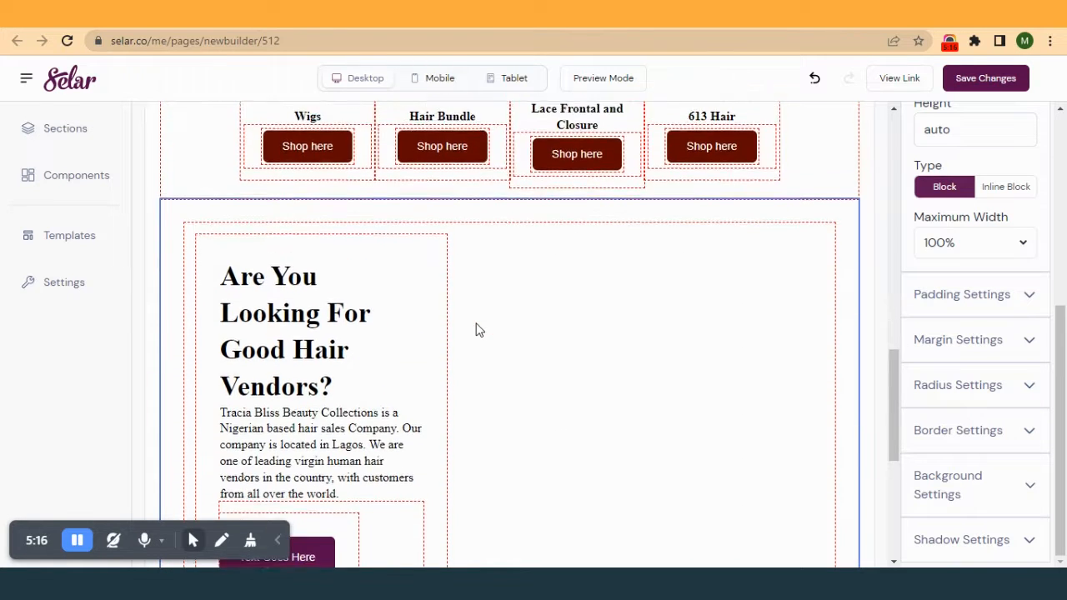
{"action": "left_click", "coordinate": [948, 490]}
{"action": "scroll", "coordinate": [913, 460], "scroll_direction": "down", "scroll_amount": 2}
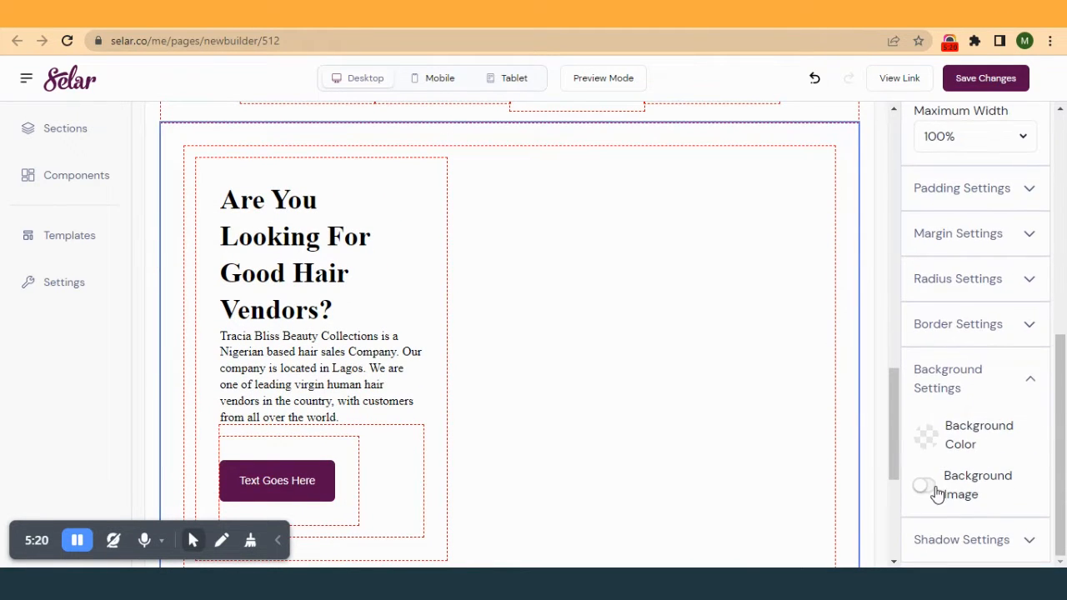
{"action": "left_click", "coordinate": [935, 492]}
{"action": "scroll", "coordinate": [967, 450], "scroll_direction": "down", "scroll_amount": 3}
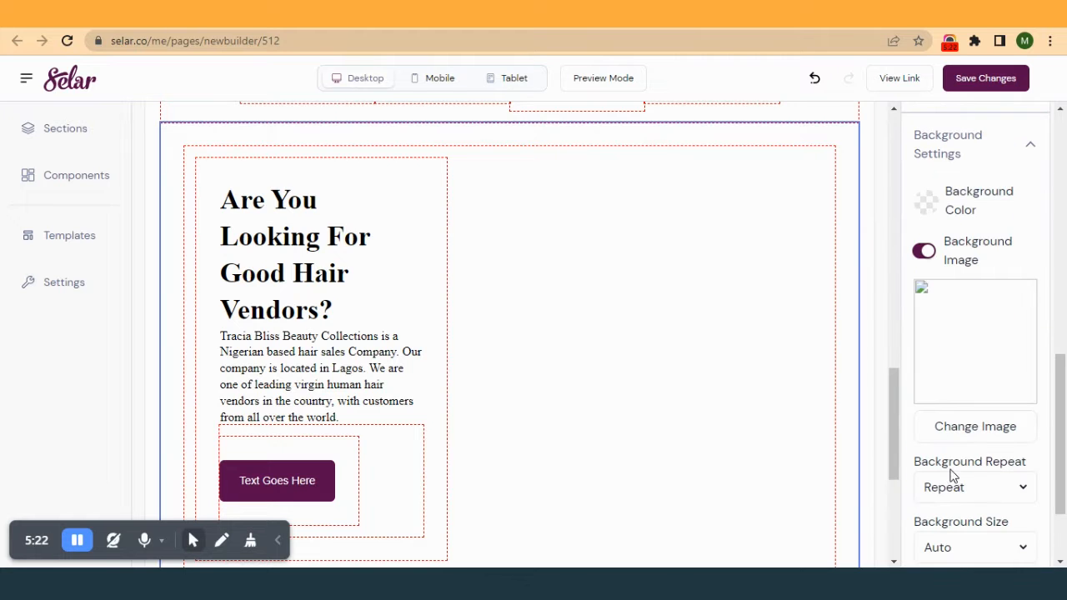
- Use n-a-1657289441.png from the media library as the background image of the hair vendors section
{"action": "left_click", "coordinate": [975, 426]}
{"action": "scroll", "coordinate": [369, 342], "scroll_direction": "down", "scroll_amount": 5}
{"action": "scroll", "coordinate": [369, 346], "scroll_direction": "up", "scroll_amount": 3}
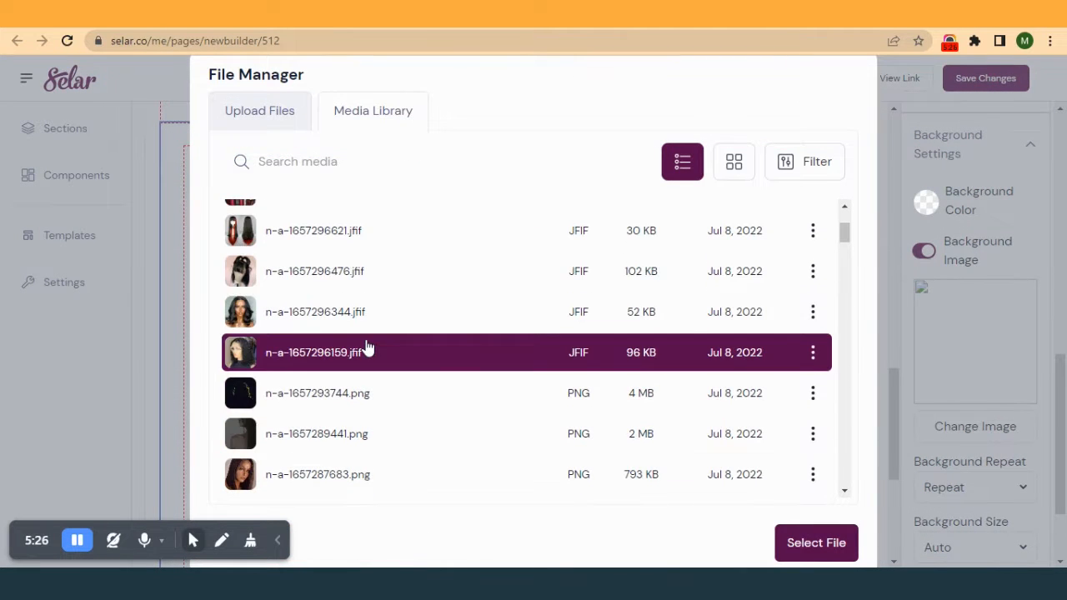
{"action": "left_click", "coordinate": [349, 434]}
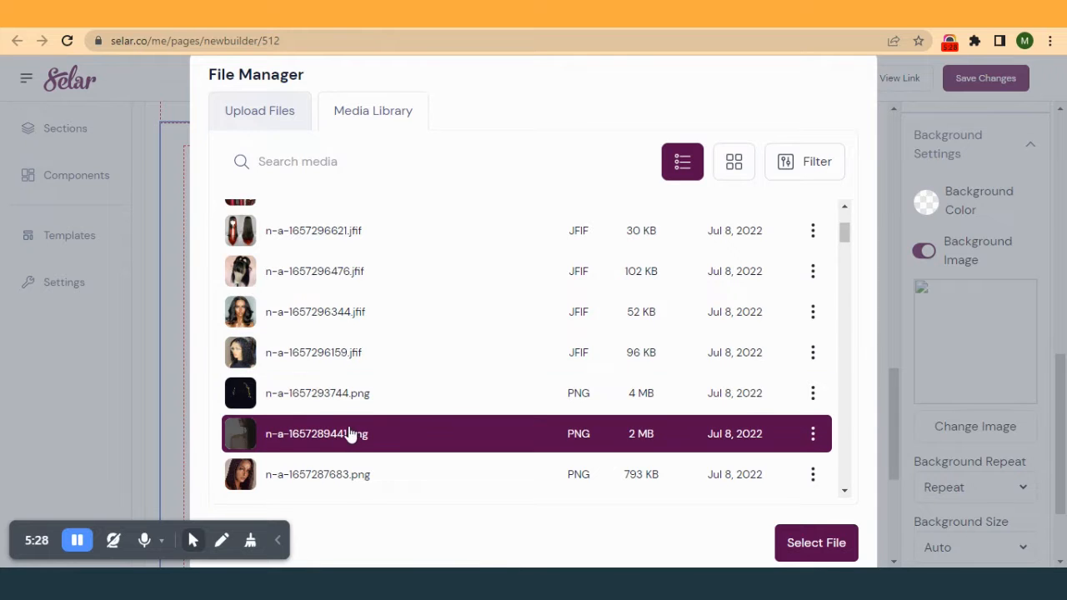
{"action": "left_click", "coordinate": [823, 557]}
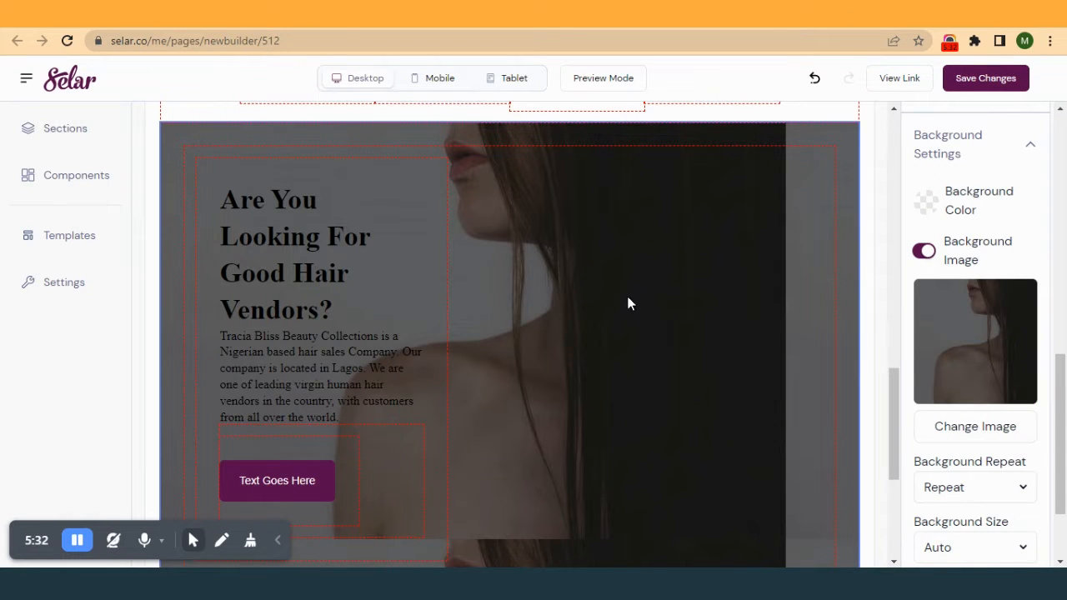
- Set the hair vendors section's background image to No Repeat with its size set to Cover
{"action": "scroll", "coordinate": [592, 245], "scroll_direction": "down", "scroll_amount": 1}
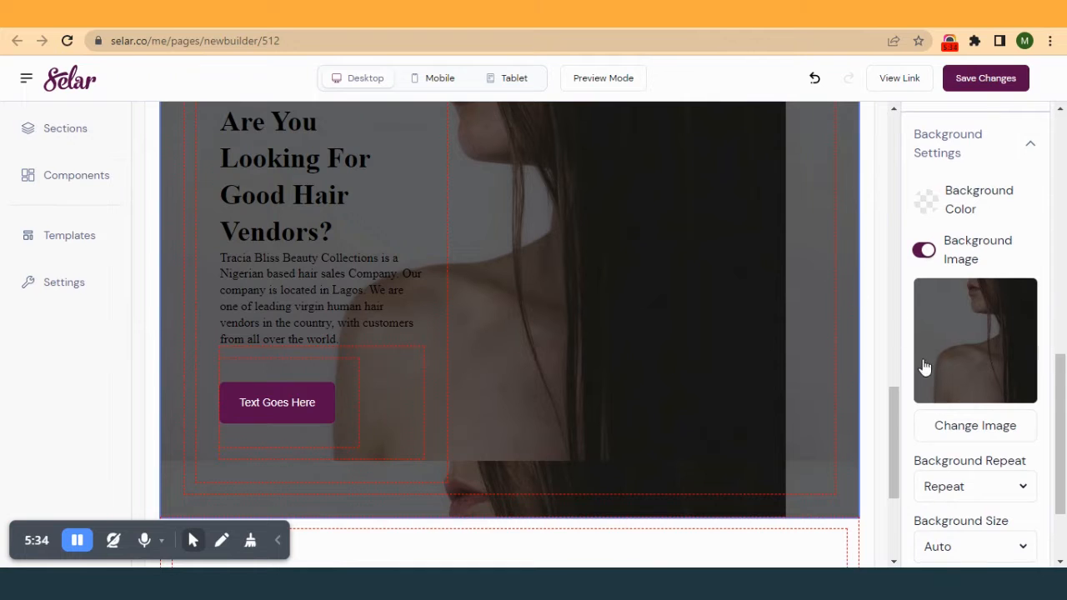
{"action": "scroll", "coordinate": [959, 375], "scroll_direction": "down", "scroll_amount": 1}
{"action": "left_click", "coordinate": [970, 421]}
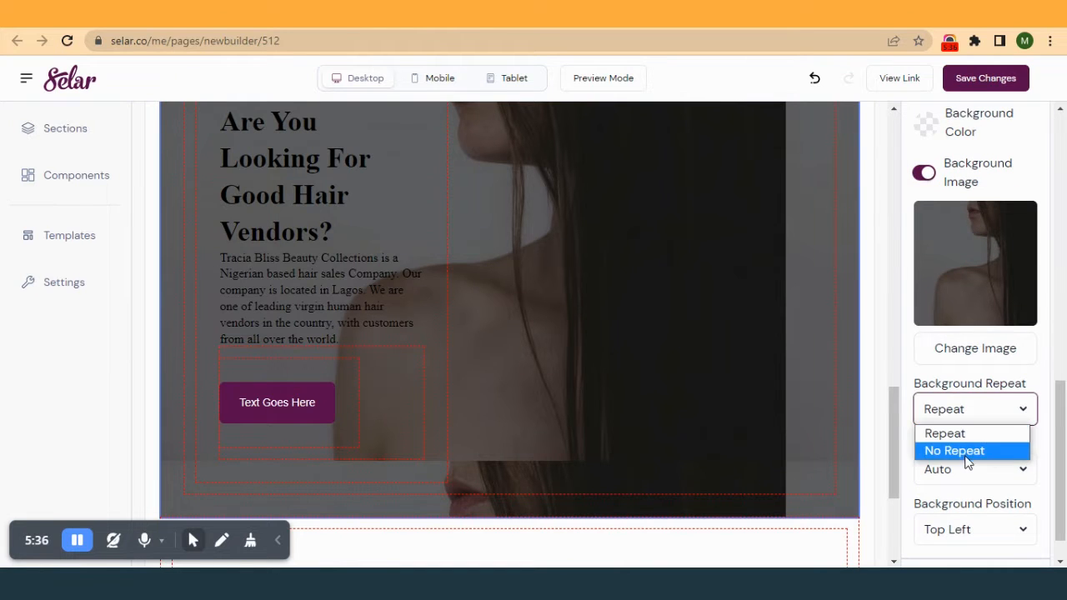
{"action": "left_click", "coordinate": [968, 455]}
{"action": "scroll", "coordinate": [970, 425], "scroll_direction": "down", "scroll_amount": 1}
{"action": "left_click", "coordinate": [969, 427]}
{"action": "left_click", "coordinate": [965, 440]}
{"action": "left_click", "coordinate": [963, 469]}
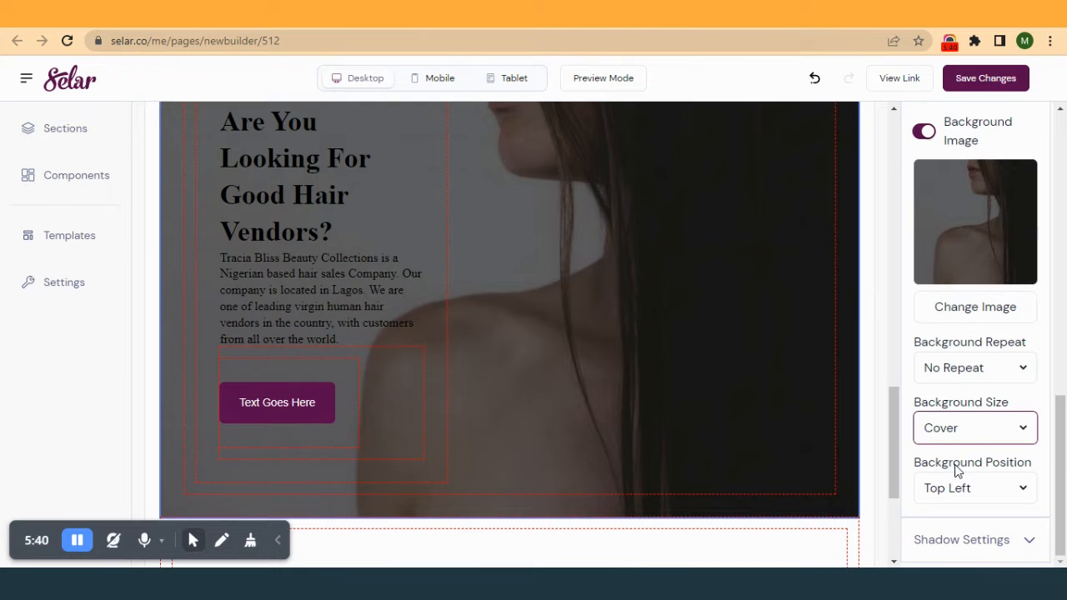
- Try Top Right as the section's background position, and set it back to Top Left
{"action": "left_click", "coordinate": [963, 491]}
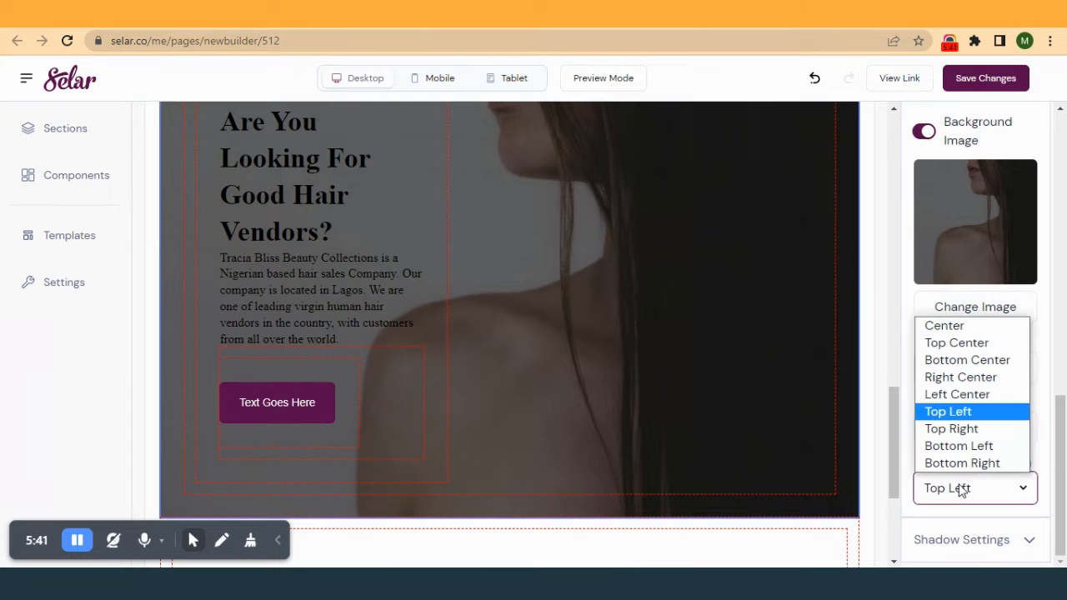
{"action": "left_click", "coordinate": [975, 428]}
{"action": "left_click", "coordinate": [959, 493]}
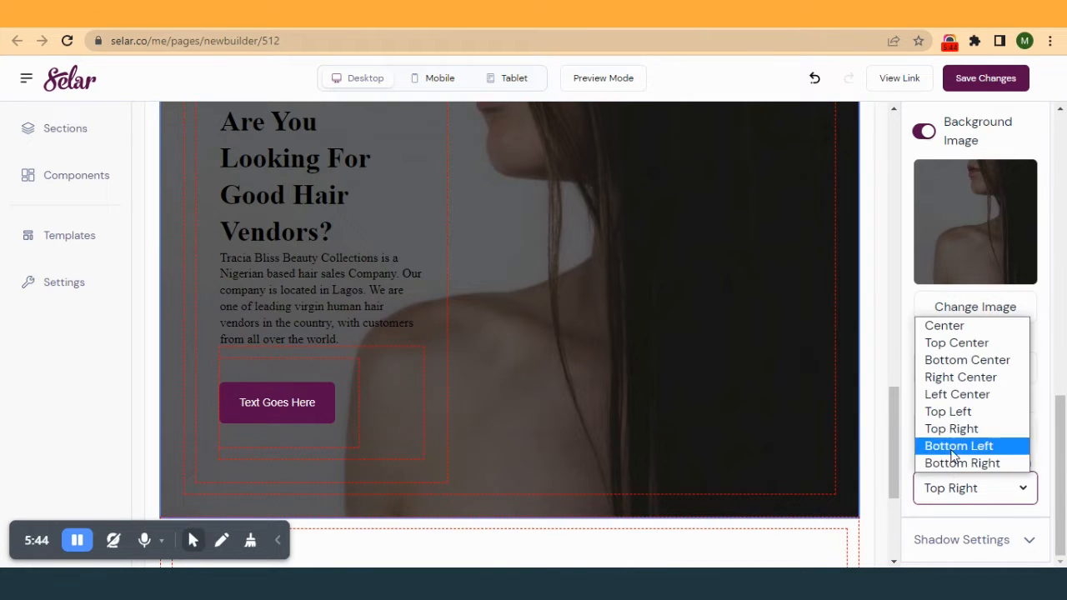
{"action": "left_click", "coordinate": [956, 415]}
- Save the page, reload the published hair page and check its banner background and text against the reference page
{"action": "scroll", "coordinate": [572, 221], "scroll_direction": "up", "scroll_amount": 2}
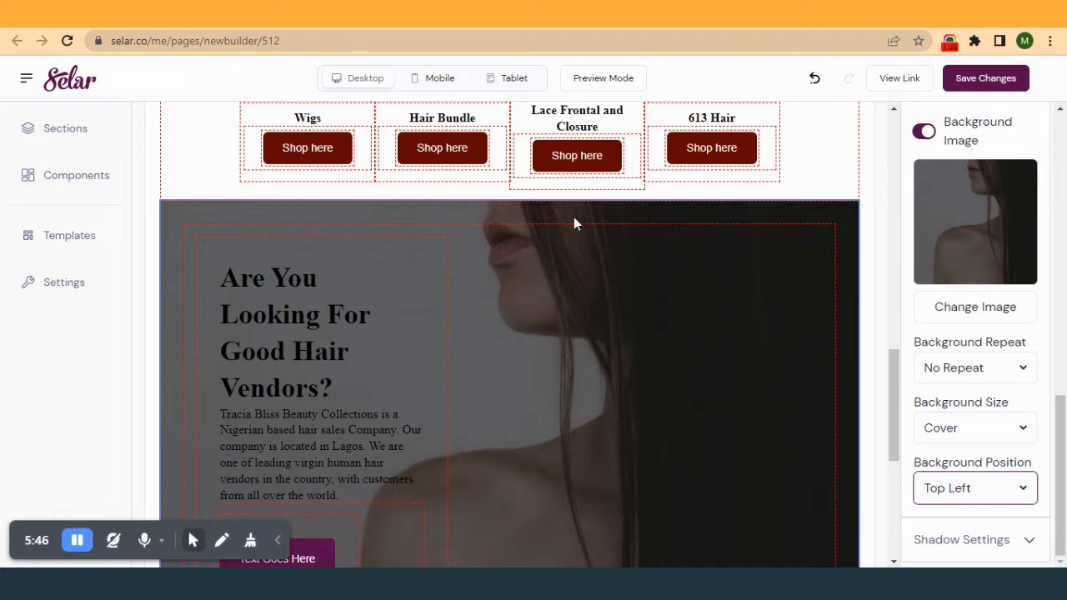
{"action": "left_click", "coordinate": [979, 81]}
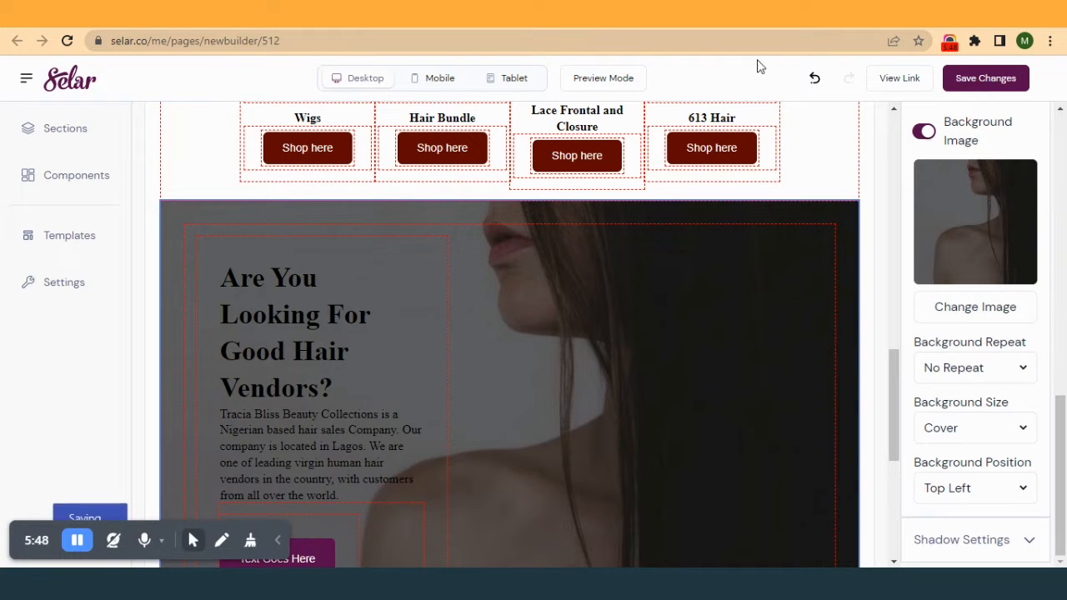
{"action": "left_click", "coordinate": [150, 15]}
{"action": "left_click", "coordinate": [67, 40]}
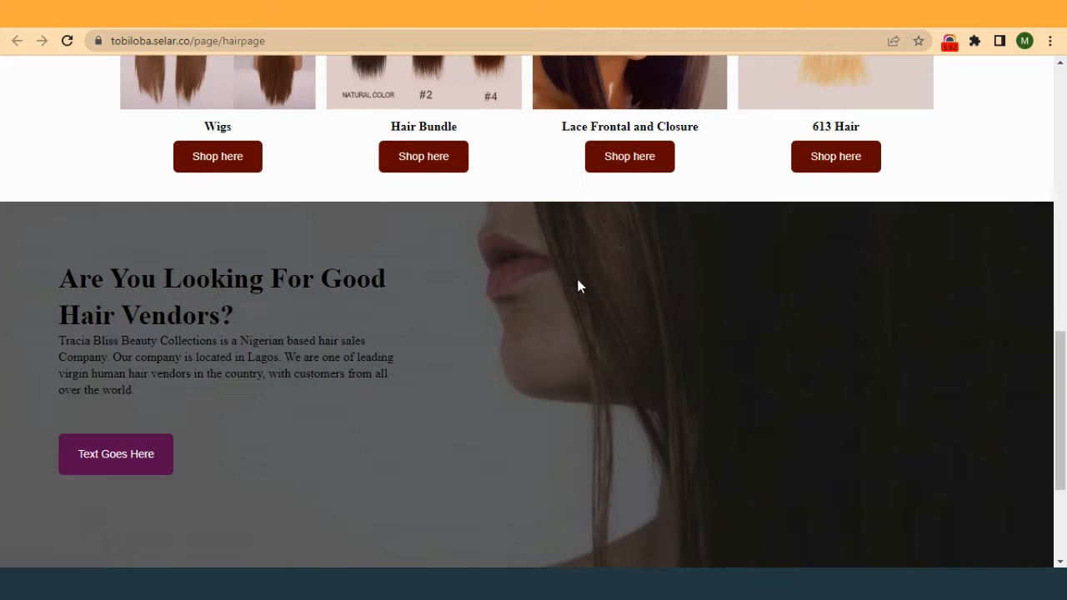
{"action": "scroll", "coordinate": [593, 295], "scroll_direction": "down", "scroll_amount": 2}
{"action": "scroll", "coordinate": [593, 295], "scroll_direction": "up", "scroll_amount": 3}
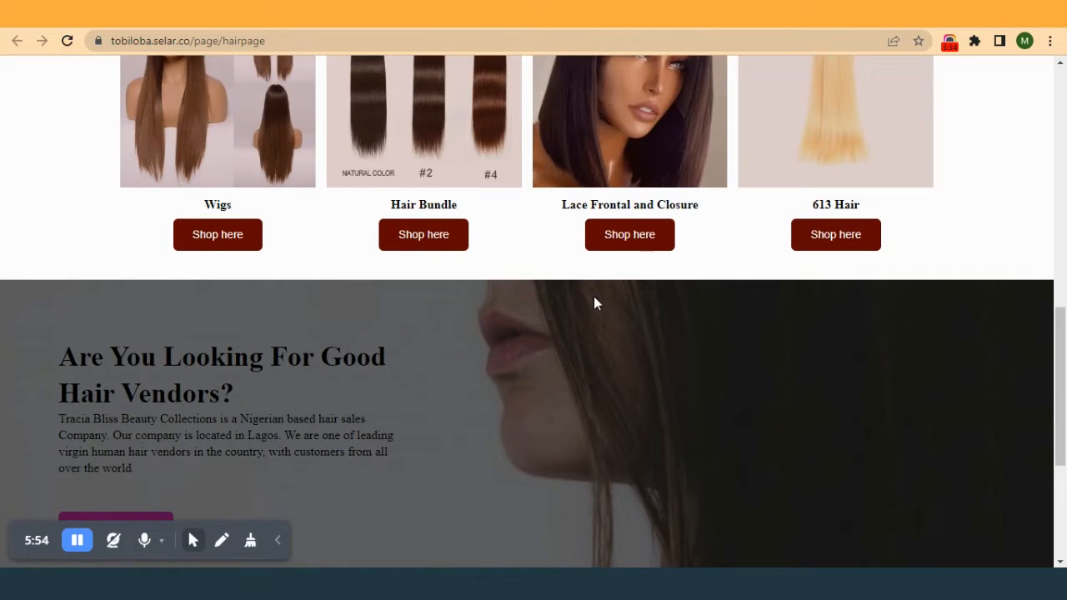
{"action": "scroll", "coordinate": [594, 296], "scroll_direction": "down", "scroll_amount": 2}
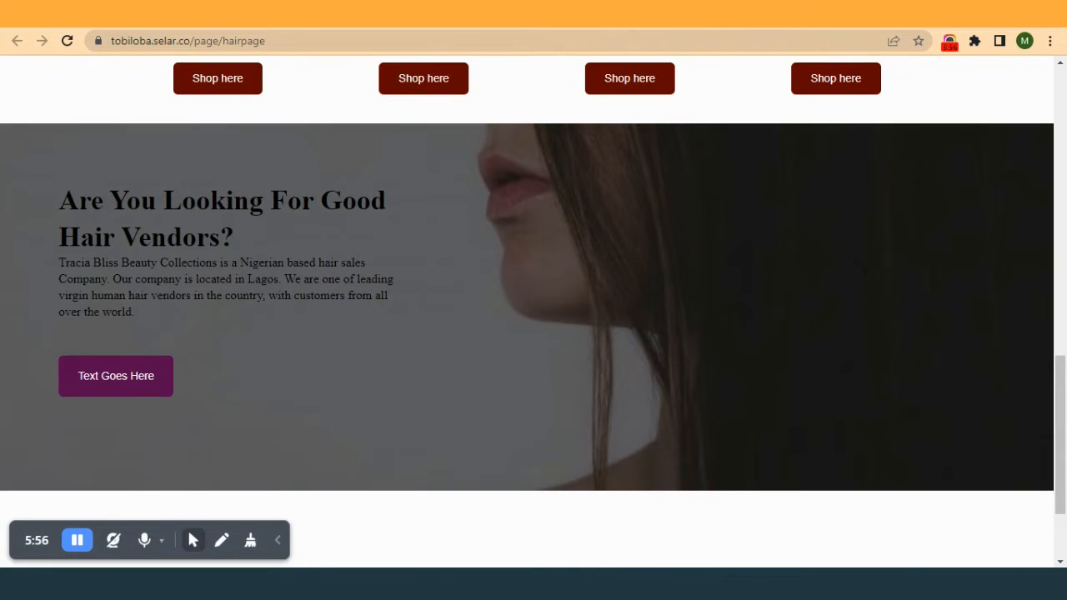
{"action": "left_click", "coordinate": [751, 13]}
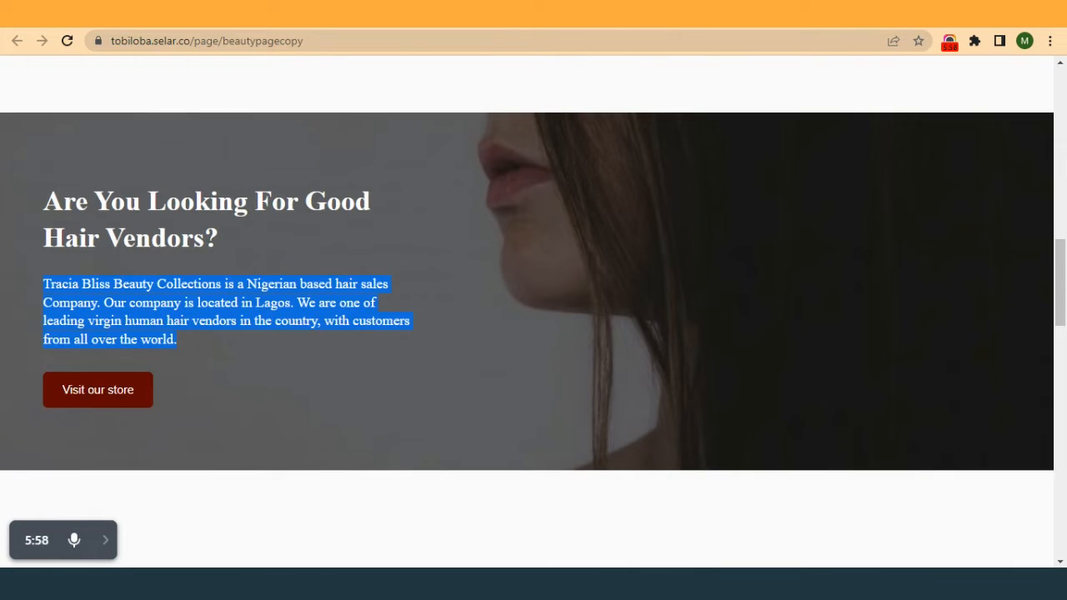
{"action": "left_click", "coordinate": [834, 13]}
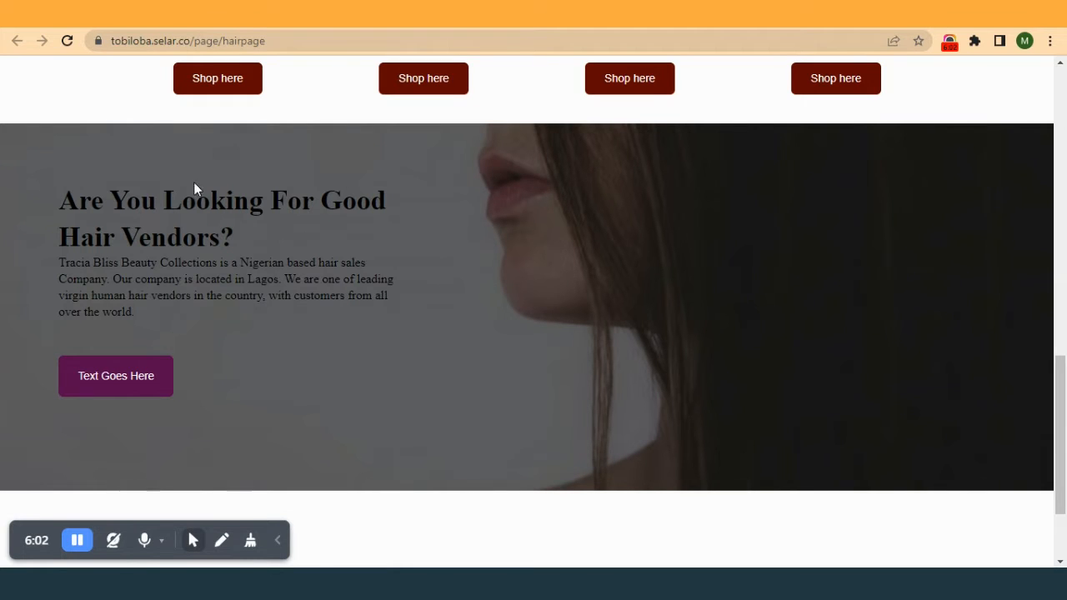
- Set the text color of the hair vendors heading to white in the page builder
{"action": "left_click", "coordinate": [734, 13]}
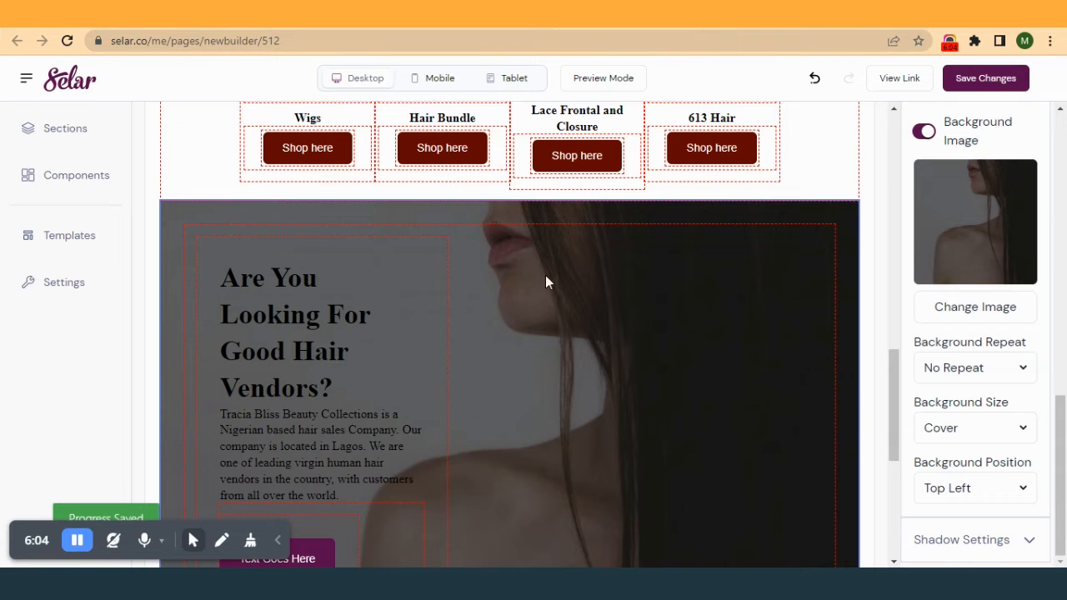
{"action": "scroll", "coordinate": [434, 355], "scroll_direction": "down", "scroll_amount": 1}
{"action": "left_click", "coordinate": [298, 265]}
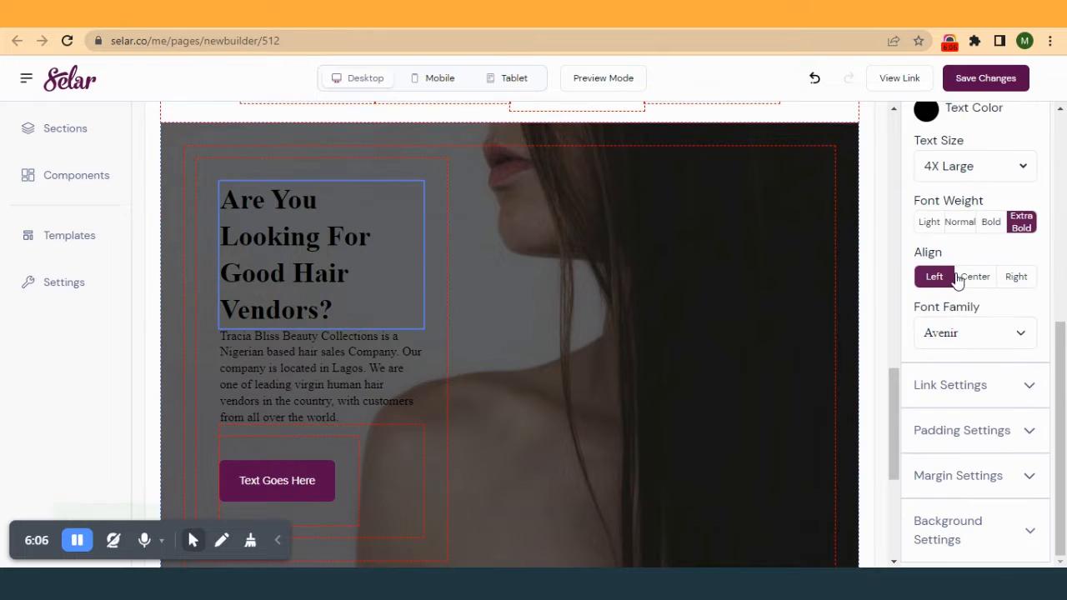
{"action": "scroll", "coordinate": [958, 282], "scroll_direction": "up", "scroll_amount": 2}
{"action": "left_click", "coordinate": [926, 266]}
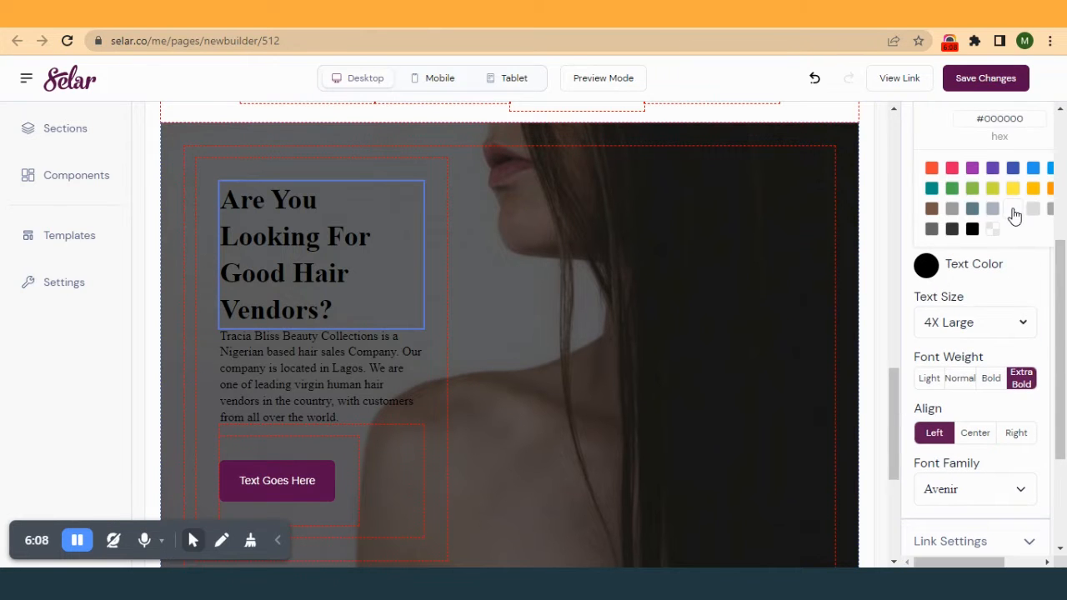
{"action": "left_click", "coordinate": [1013, 209]}
- Set the paragraph beneath the hair vendors heading to white (#ffffff) and its text size to Large
{"action": "left_click", "coordinate": [387, 355]}
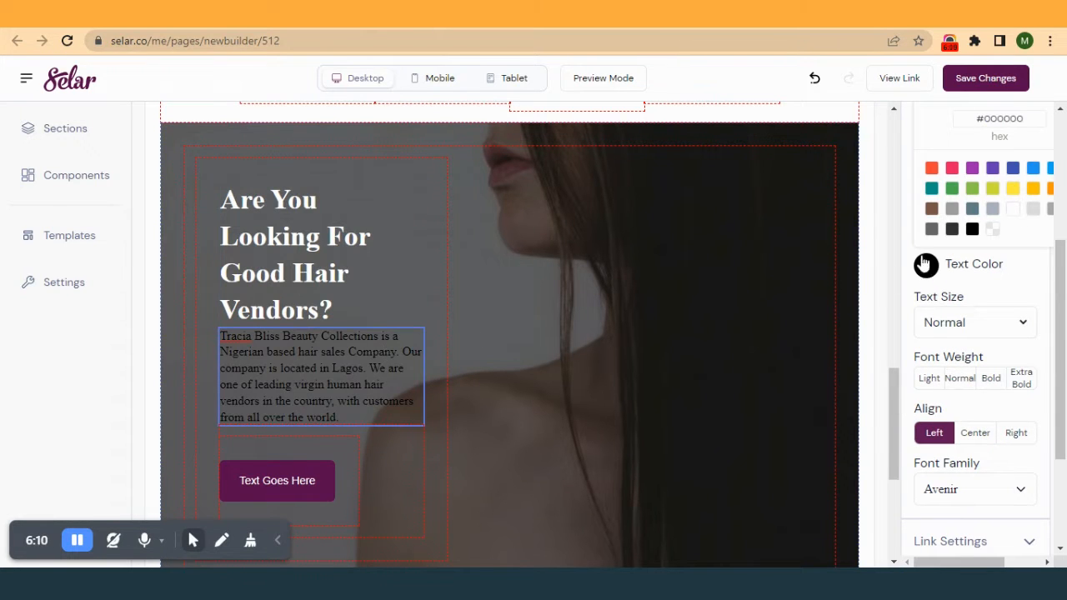
{"action": "left_click", "coordinate": [1013, 213]}
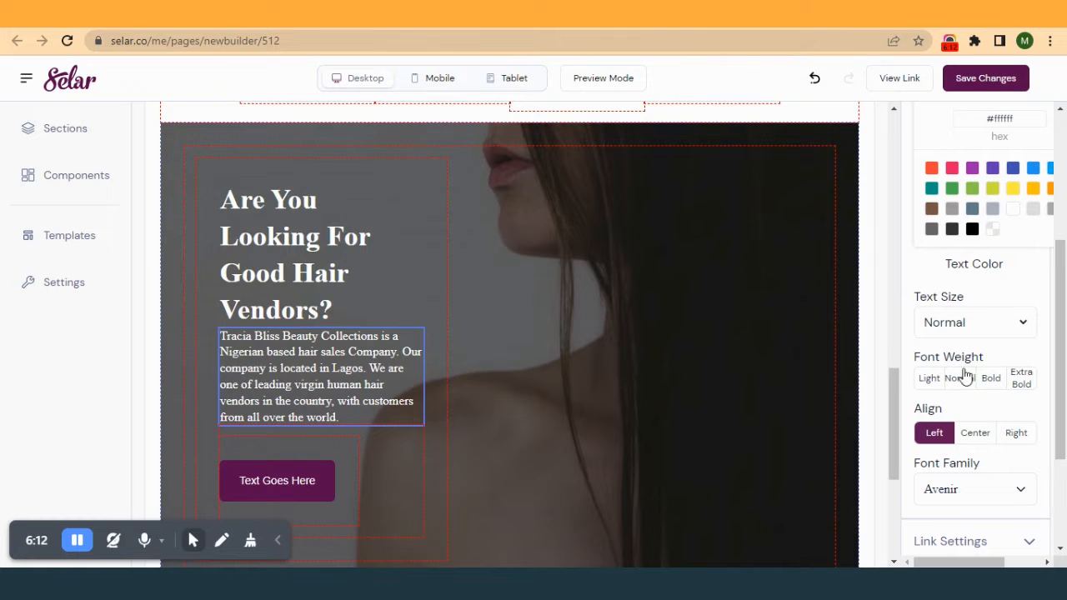
{"action": "left_click", "coordinate": [1004, 325]}
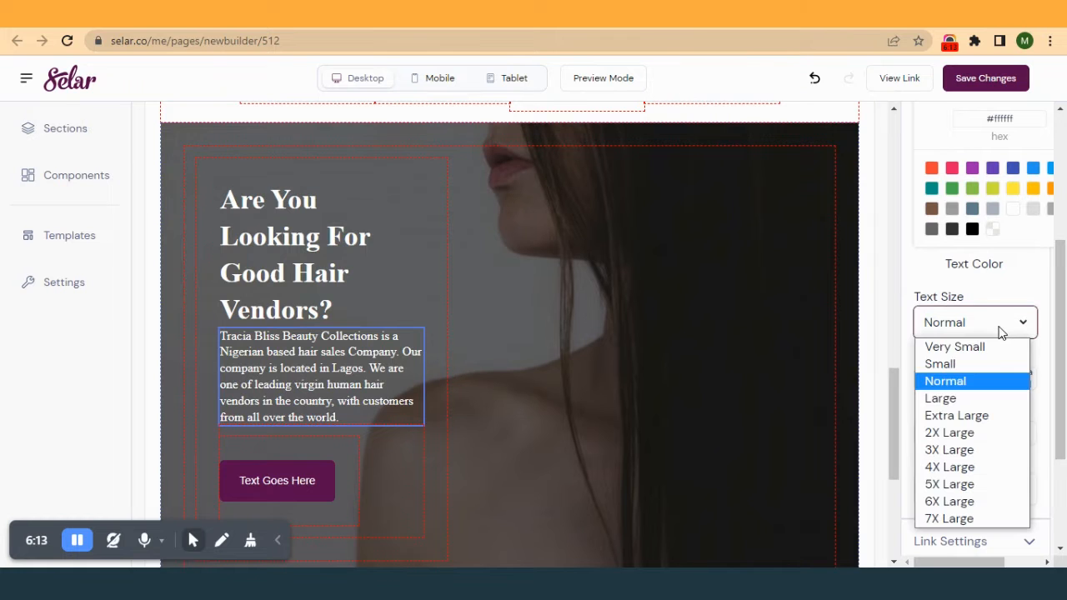
{"action": "left_click", "coordinate": [979, 398]}
- Copy the background color hex code of the Shop here button under Hair Bundle
{"action": "left_click", "coordinate": [296, 278]}
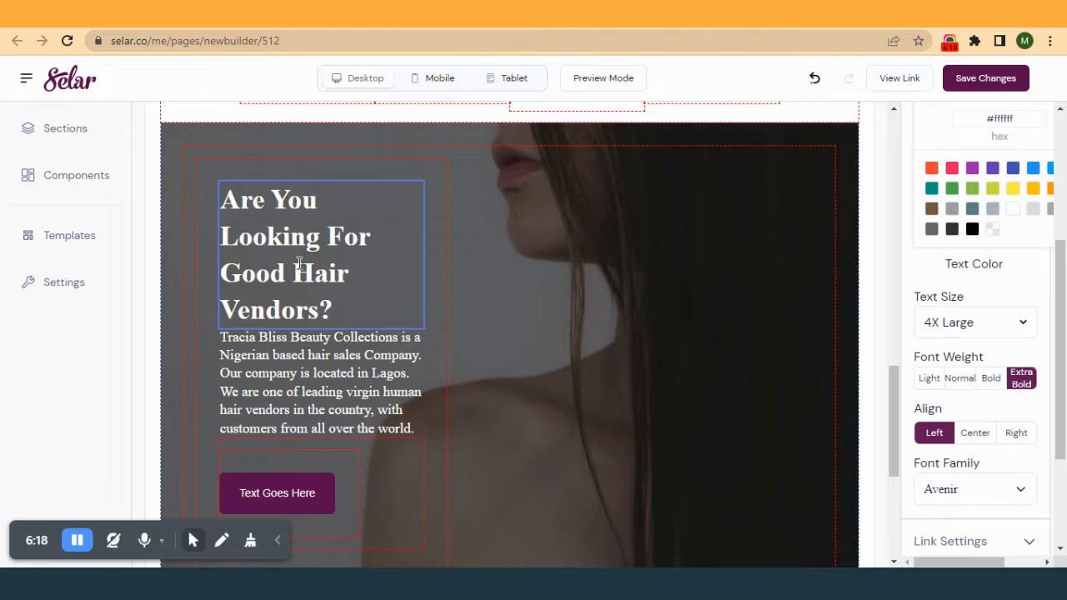
{"action": "scroll", "coordinate": [297, 266], "scroll_direction": "up", "scroll_amount": 2}
{"action": "scroll", "coordinate": [298, 284], "scroll_direction": "down", "scroll_amount": 3}
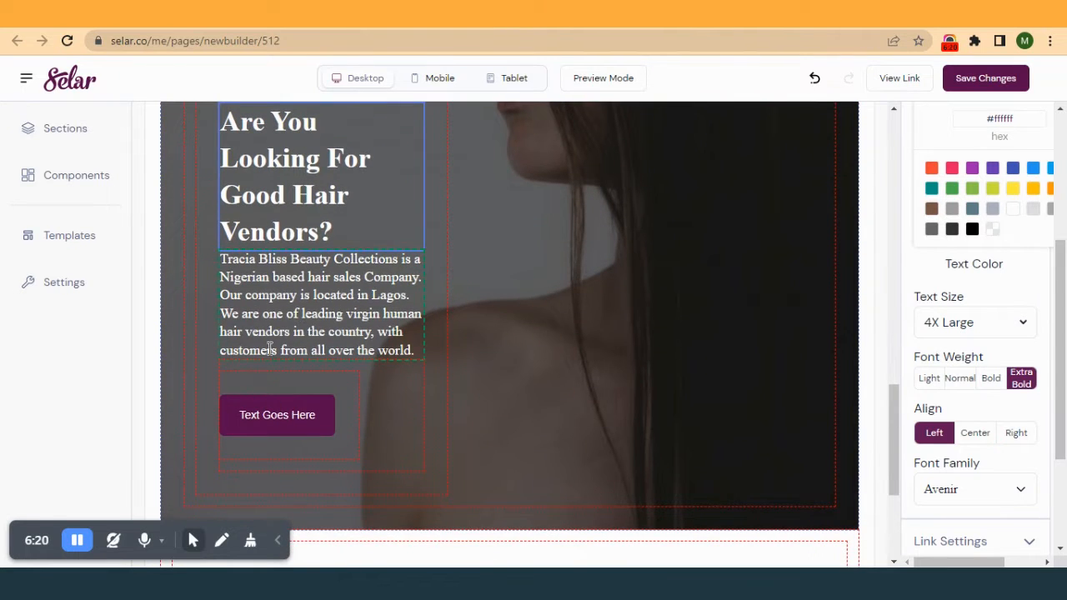
{"action": "scroll", "coordinate": [386, 320], "scroll_direction": "up", "scroll_amount": 5}
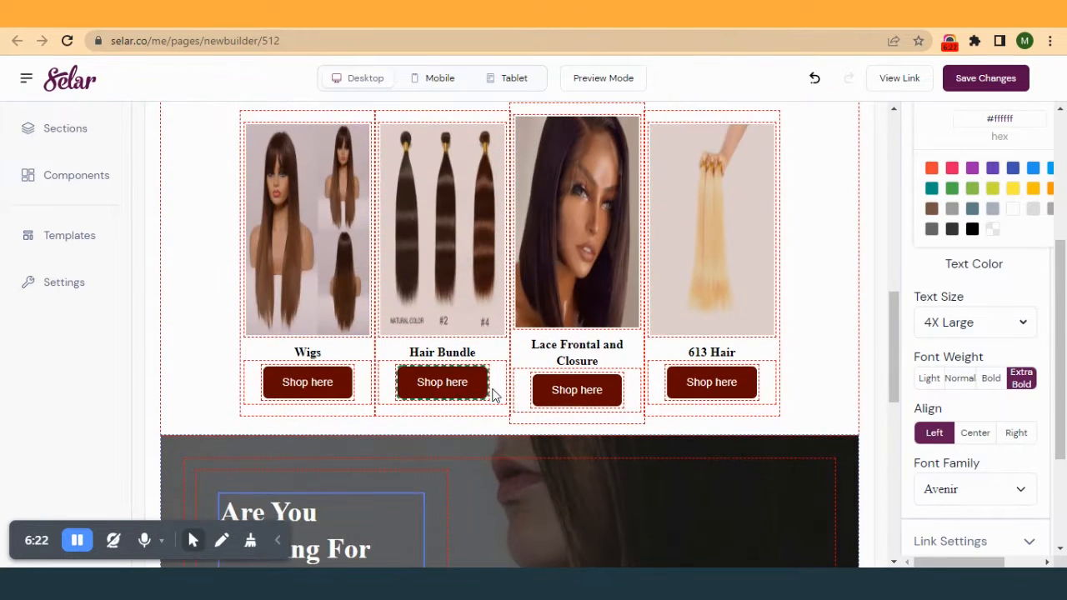
{"action": "left_click", "coordinate": [477, 393]}
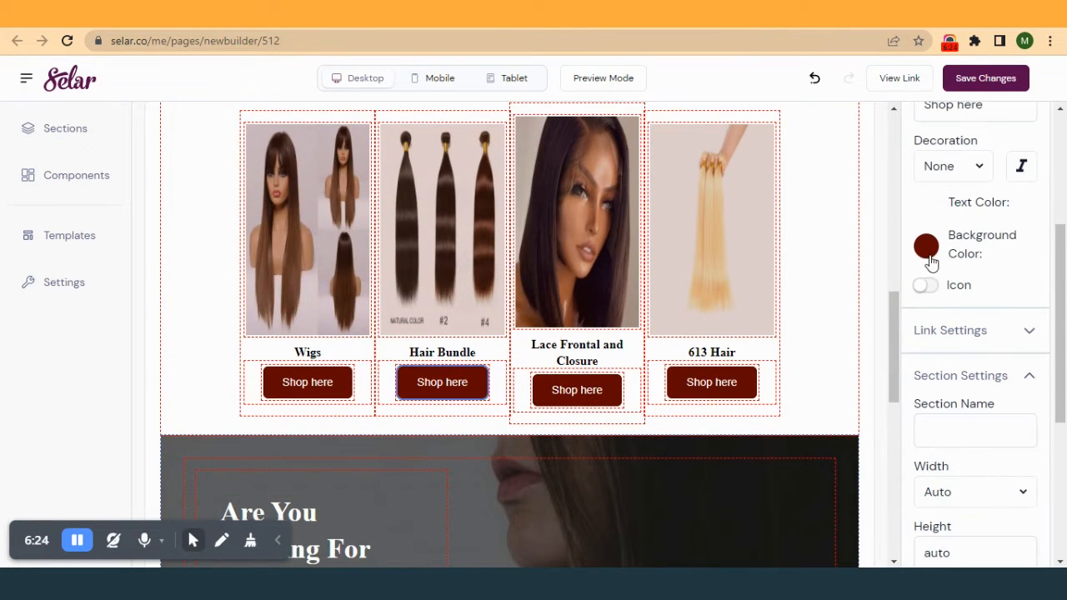
{"action": "left_click", "coordinate": [927, 248]}
{"action": "scroll", "coordinate": [978, 242], "scroll_direction": "up", "scroll_amount": 3}
{"action": "triple_click", "coordinate": [1009, 255]}
{"action": "double_click", "coordinate": [1009, 254]}
{"action": "scroll", "coordinate": [361, 467], "scroll_direction": "down", "scroll_amount": 4}
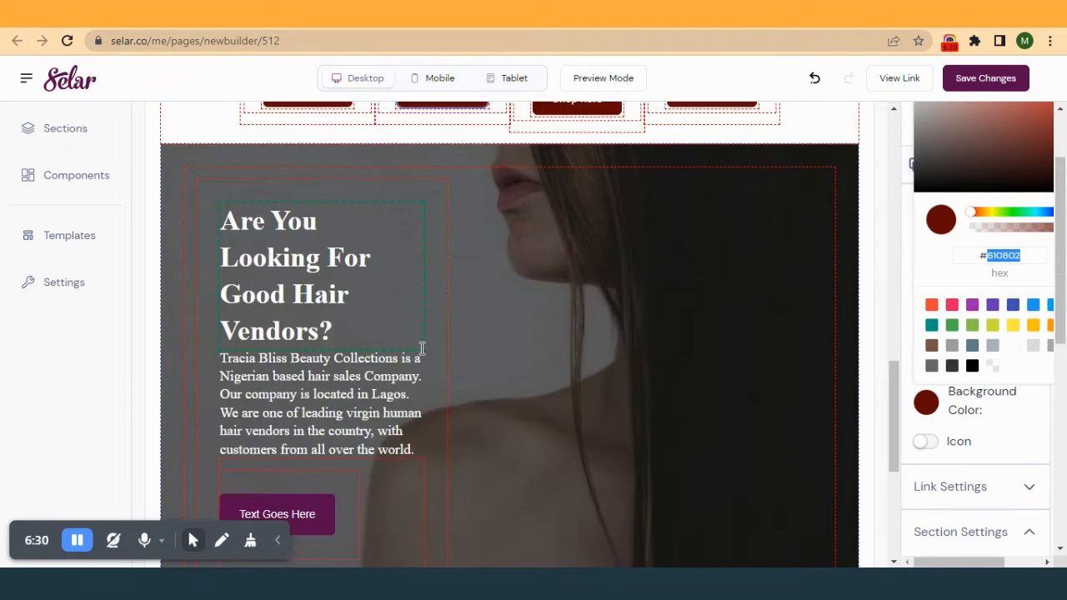
- Set the background color of the button in the hair vendors section to #610802
{"action": "type", "text": "5a0b4d"}
{"action": "double_click", "coordinate": [1002, 254]}
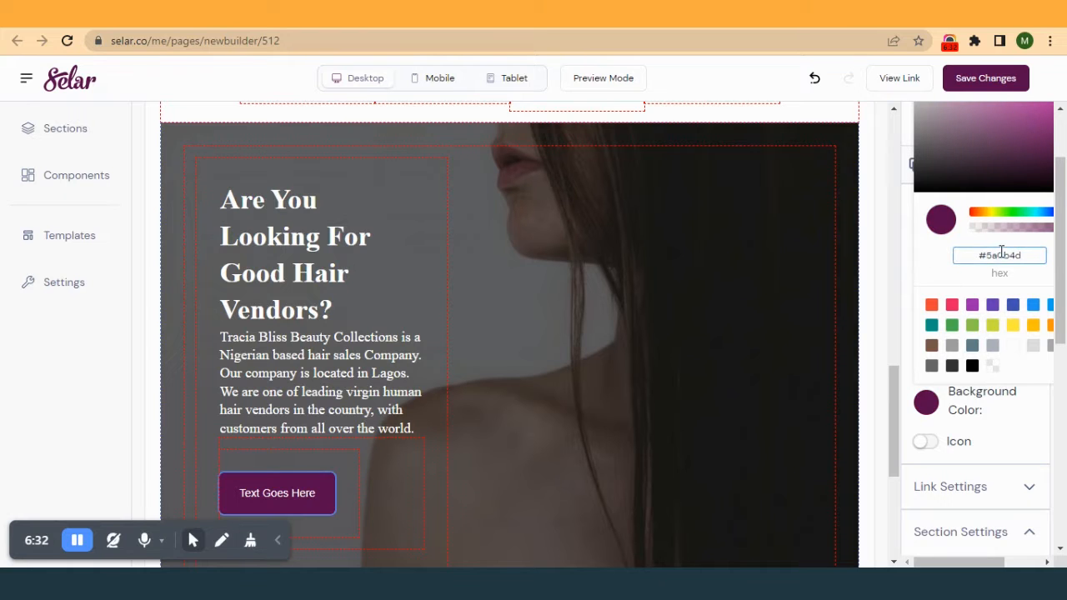
{"action": "type", "text": "610802"}
{"action": "scroll", "coordinate": [457, 296], "scroll_direction": "down", "scroll_amount": 2}
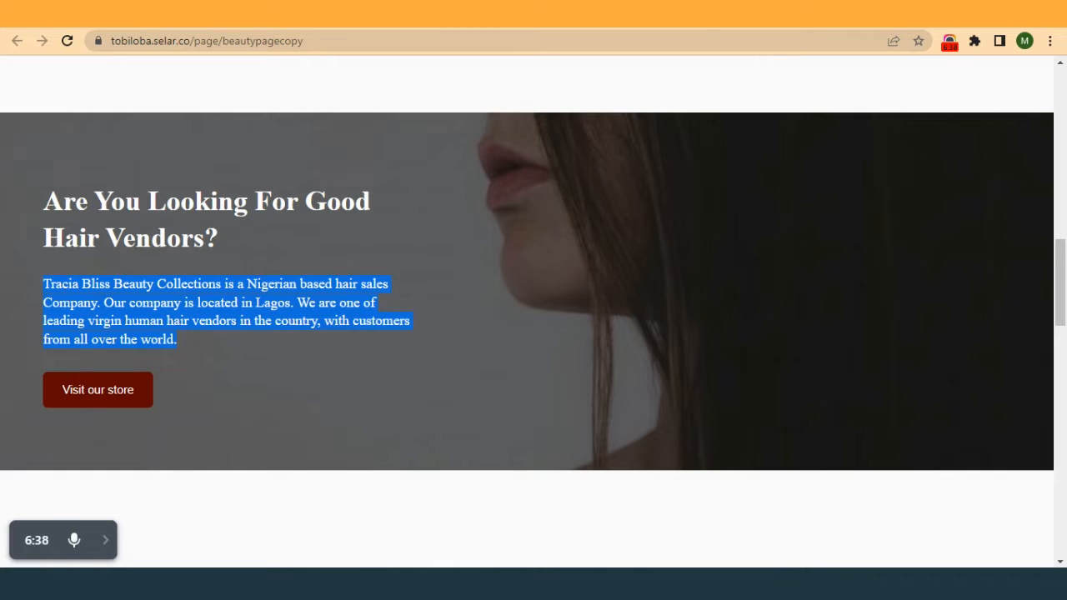
- Change the label of the hair vendors section's button to "Visit Our store"
{"action": "left_click", "coordinate": [453, 21]}
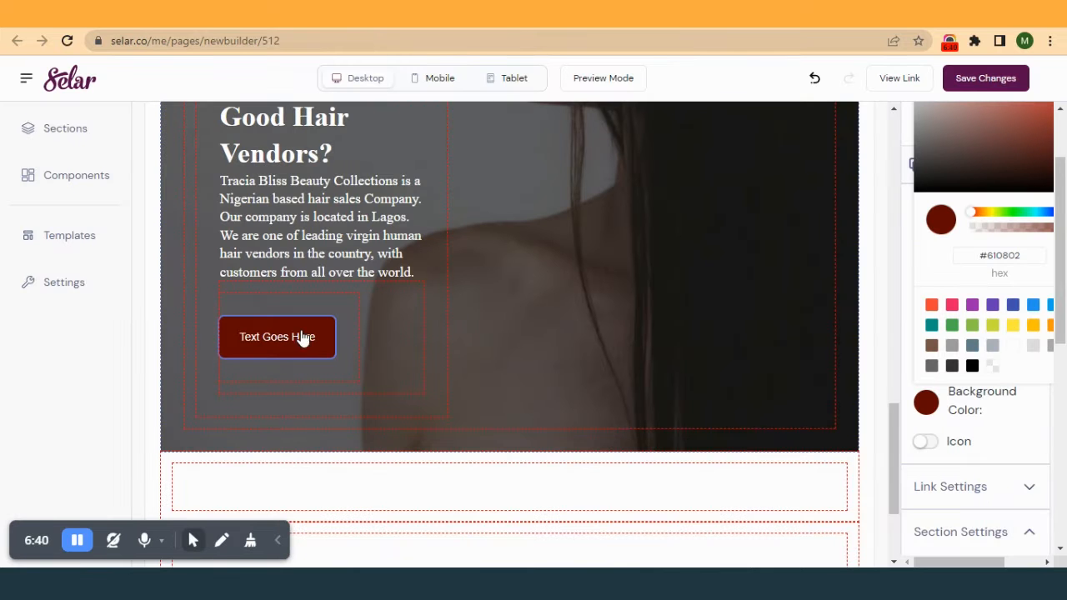
{"action": "left_click", "coordinate": [910, 392]}
{"action": "triple_click", "coordinate": [963, 266]}
{"action": "type", "text": "Visit Our store"}
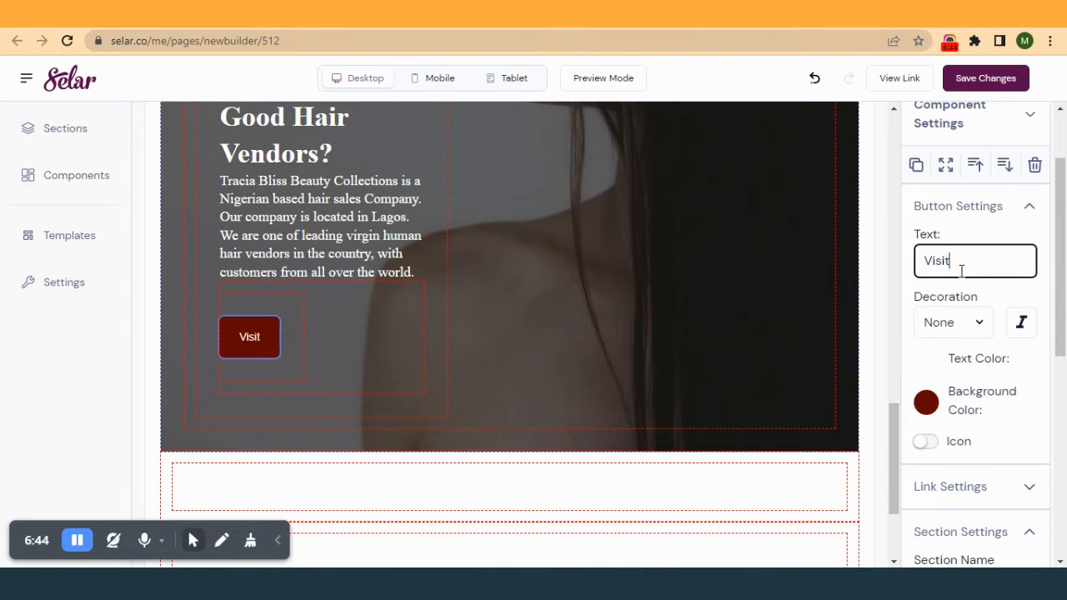
{"action": "scroll", "coordinate": [606, 265], "scroll_direction": "down", "scroll_amount": 2}
{"action": "scroll", "coordinate": [605, 265], "scroll_direction": "up", "scroll_amount": 3}
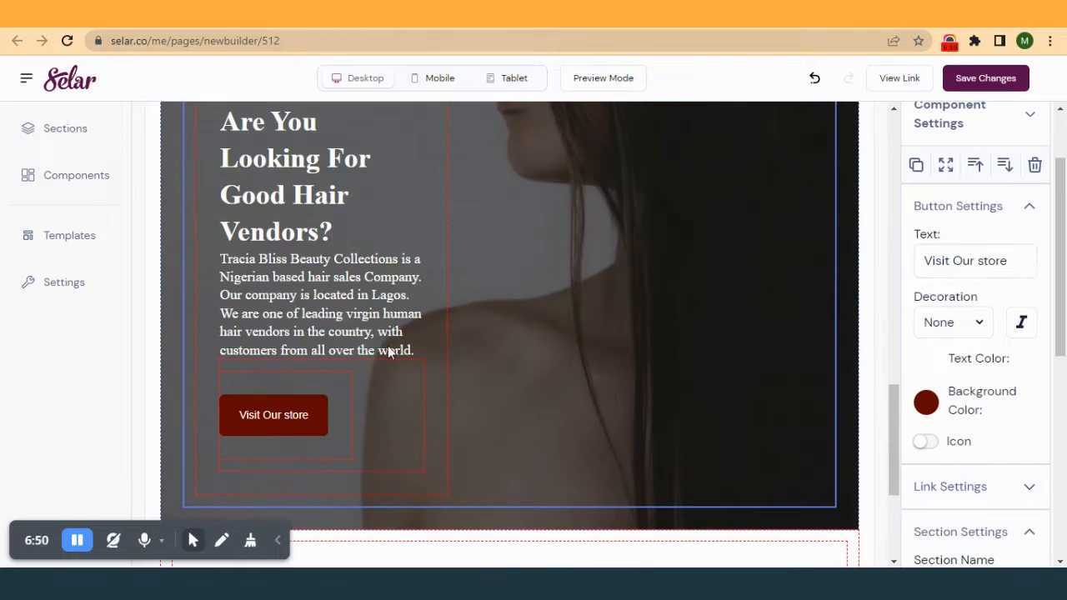
- Compare the spacing between the heading, paragraph and button with the reference page's hair vendors banner
{"action": "left_click", "coordinate": [258, 383]}
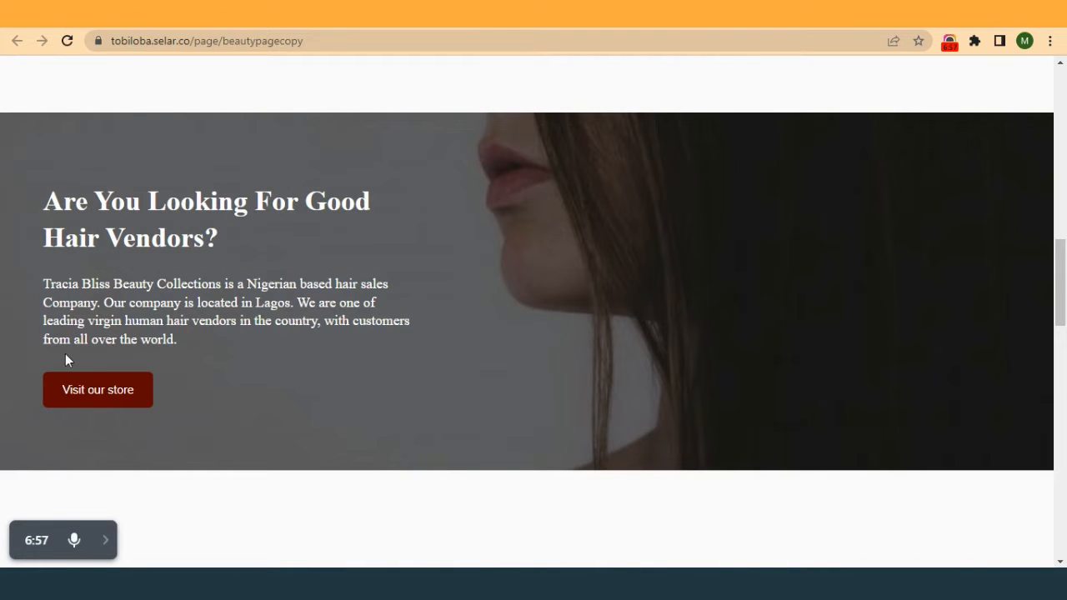
{"action": "left_click", "coordinate": [84, 267]}
{"action": "left_click", "coordinate": [317, 13]}
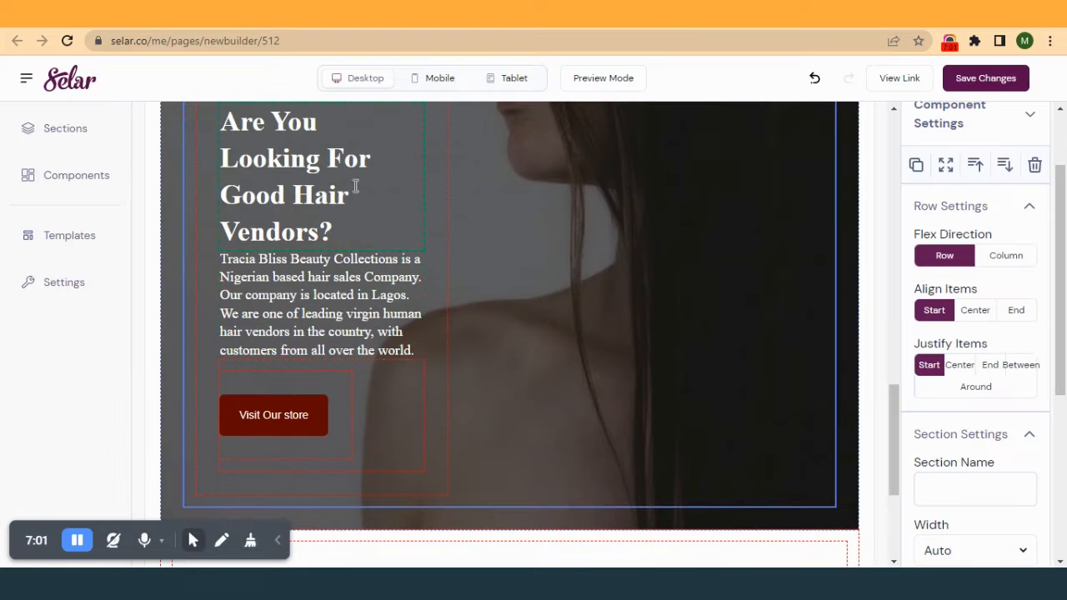
- Set the top margin of the paragraph below the hair vendors heading to 20
{"action": "left_click", "coordinate": [289, 233]}
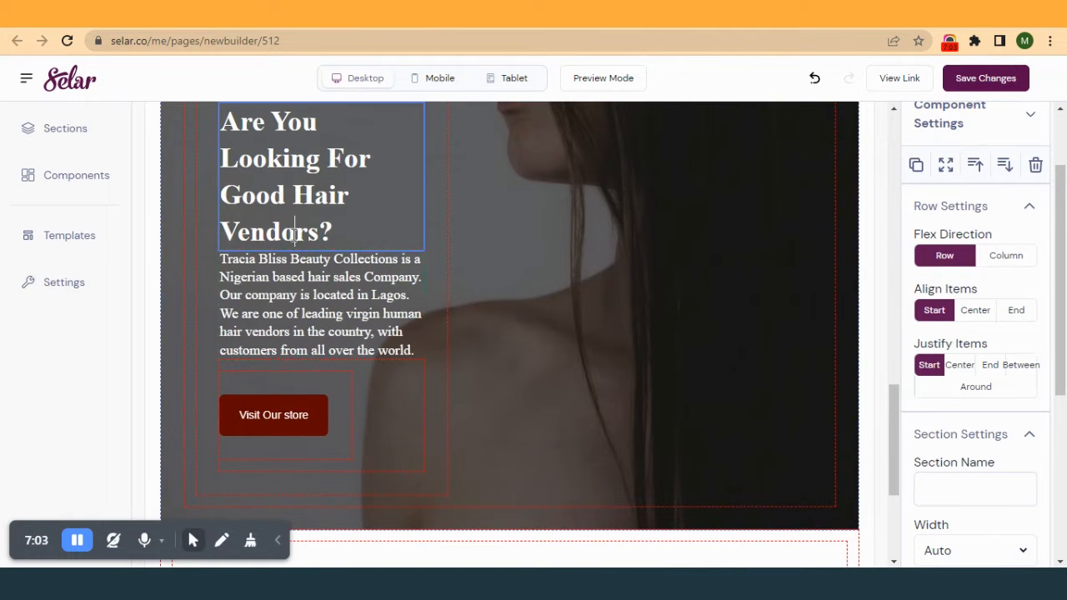
{"action": "left_click", "coordinate": [293, 265]}
{"action": "scroll", "coordinate": [971, 343], "scroll_direction": "down", "scroll_amount": 3}
{"action": "scroll", "coordinate": [971, 346], "scroll_direction": "down", "scroll_amount": 2}
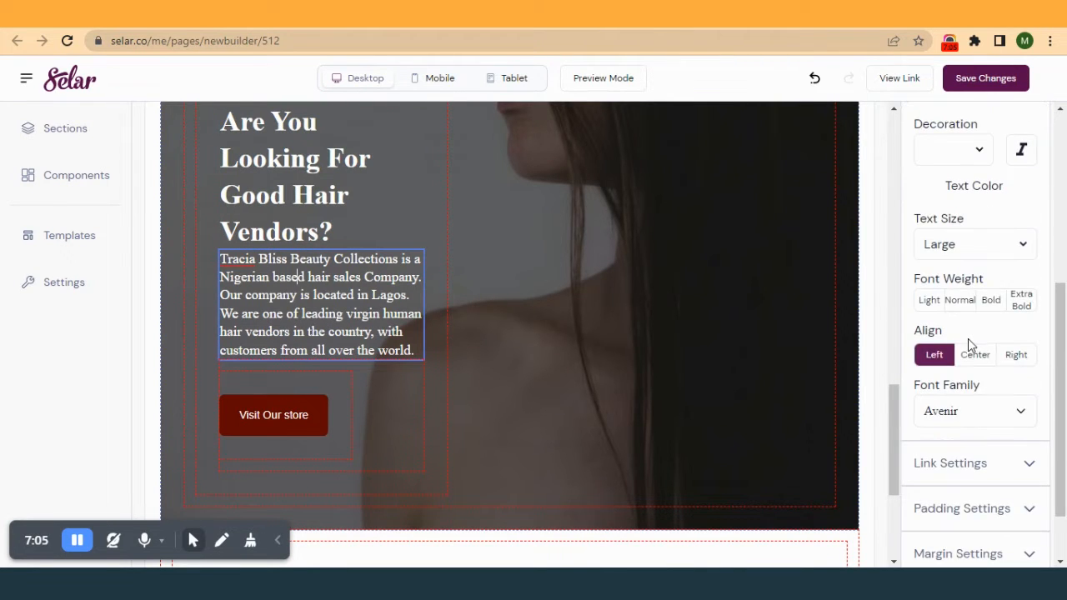
{"action": "left_click", "coordinate": [953, 480]}
{"action": "scroll", "coordinate": [953, 486], "scroll_direction": "down", "scroll_amount": 2}
{"action": "scroll", "coordinate": [953, 486], "scroll_direction": "down", "scroll_amount": 1}
{"action": "left_click_drag", "start_coordinate": [925, 424], "coordinate": [937, 424]}
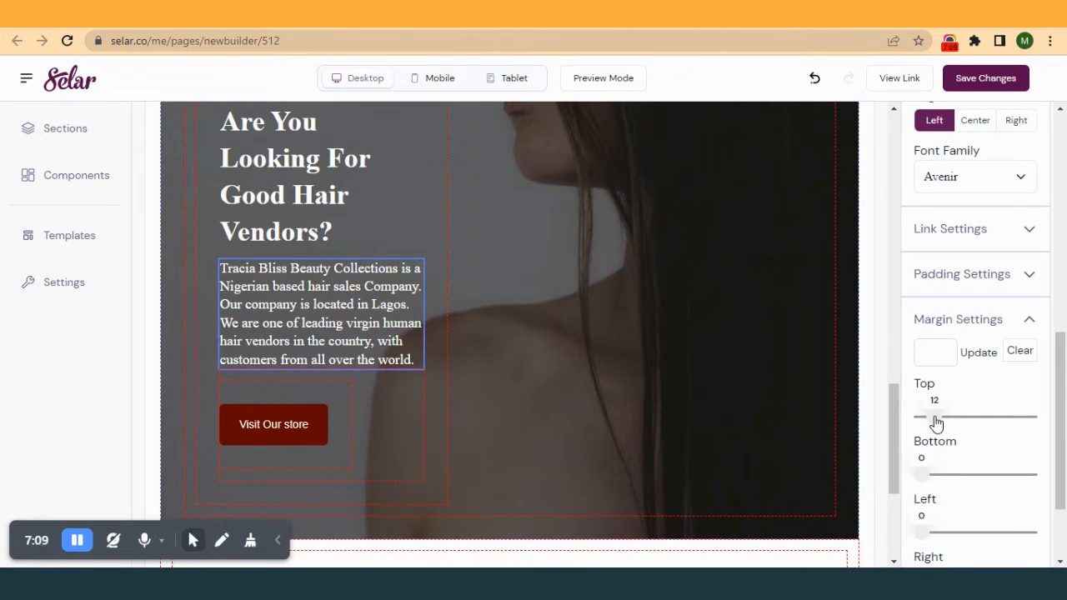
{"action": "left_click_drag", "start_coordinate": [935, 423], "coordinate": [944, 422]}
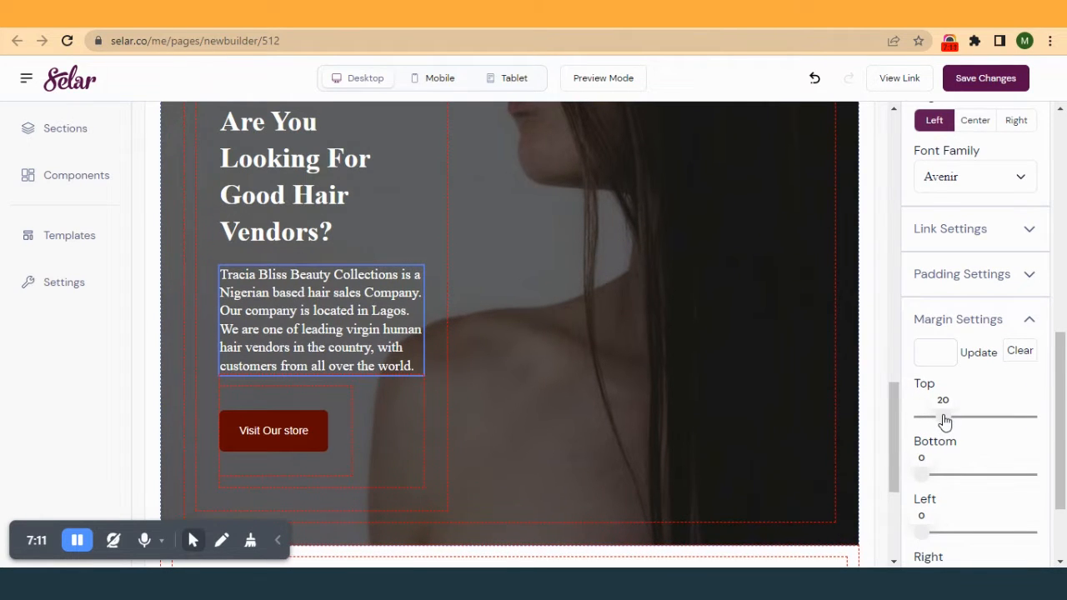
- Set the top padding of the Visit Our store button's container to 20 and save the page changes
{"action": "left_click", "coordinate": [322, 407]}
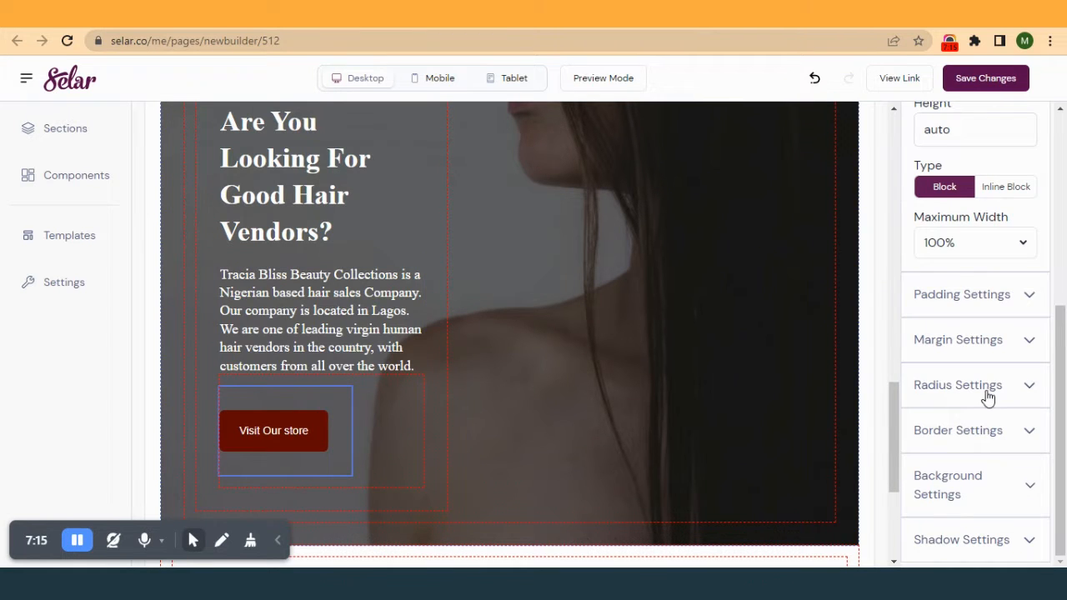
{"action": "left_click", "coordinate": [954, 283]}
{"action": "left_click_drag", "start_coordinate": [953, 397], "coordinate": [941, 399]}
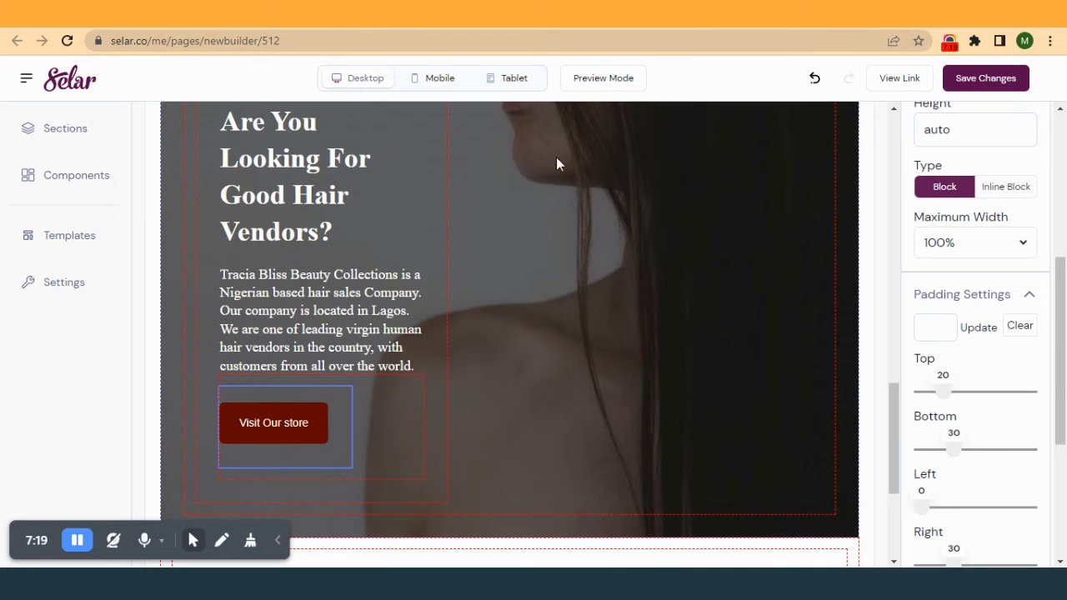
{"action": "left_click", "coordinate": [999, 77]}
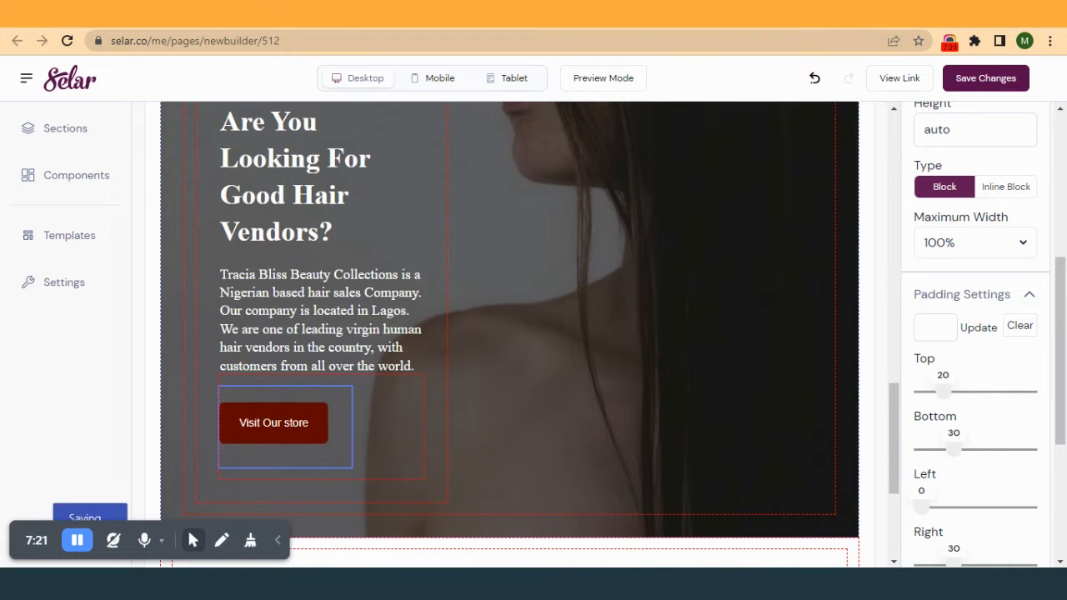
- Reload the published hairpage and compare its hair vendors banner with the one on the reference beautypagecopy page
{"action": "key", "text": "ctrl+Tab"}
{"action": "left_click", "coordinate": [69, 42]}
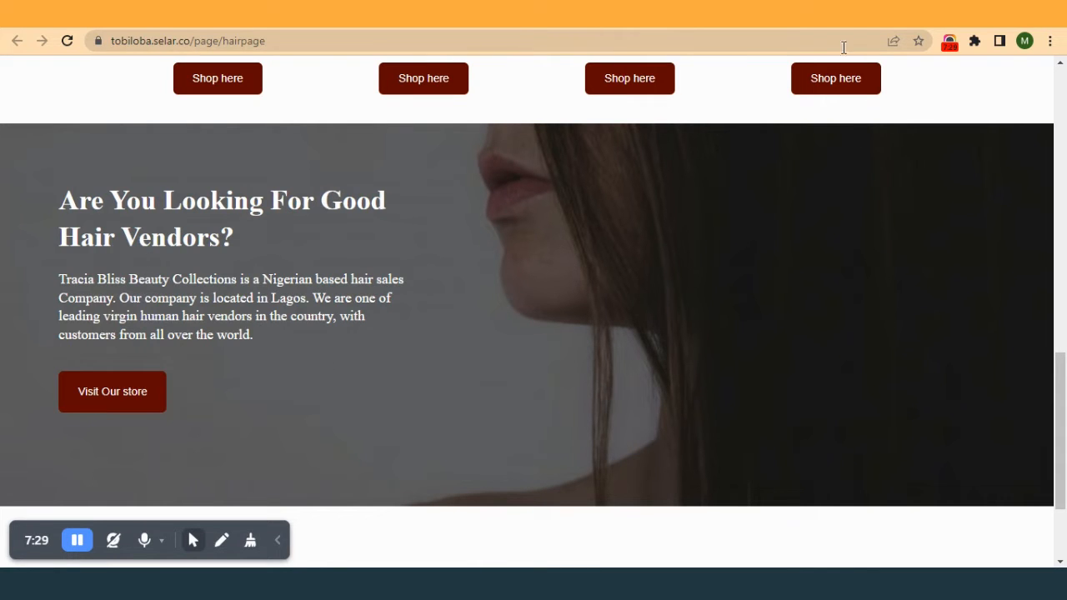
{"action": "left_click", "coordinate": [734, 14]}
{"action": "scroll", "coordinate": [556, 232], "scroll_direction": "up", "scroll_amount": 1}
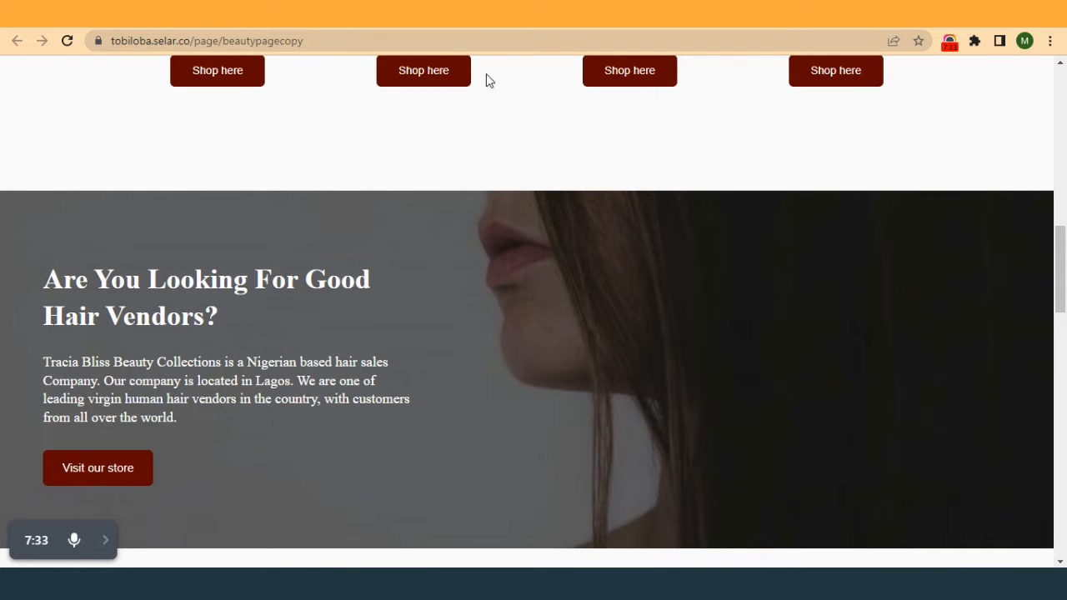
{"action": "left_click", "coordinate": [592, 14]}
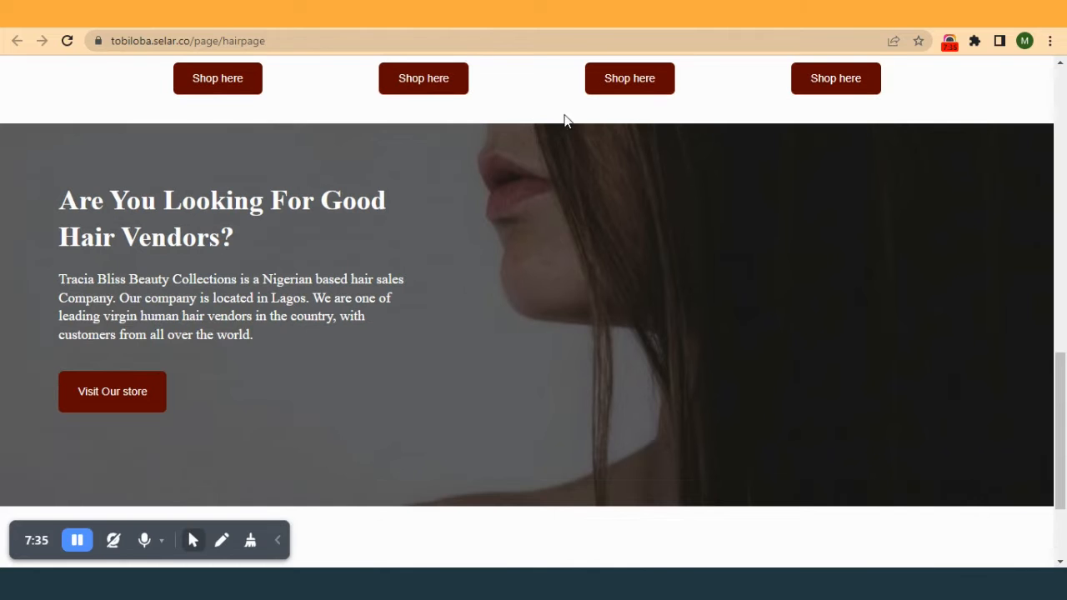
{"action": "left_click", "coordinate": [725, 14]}
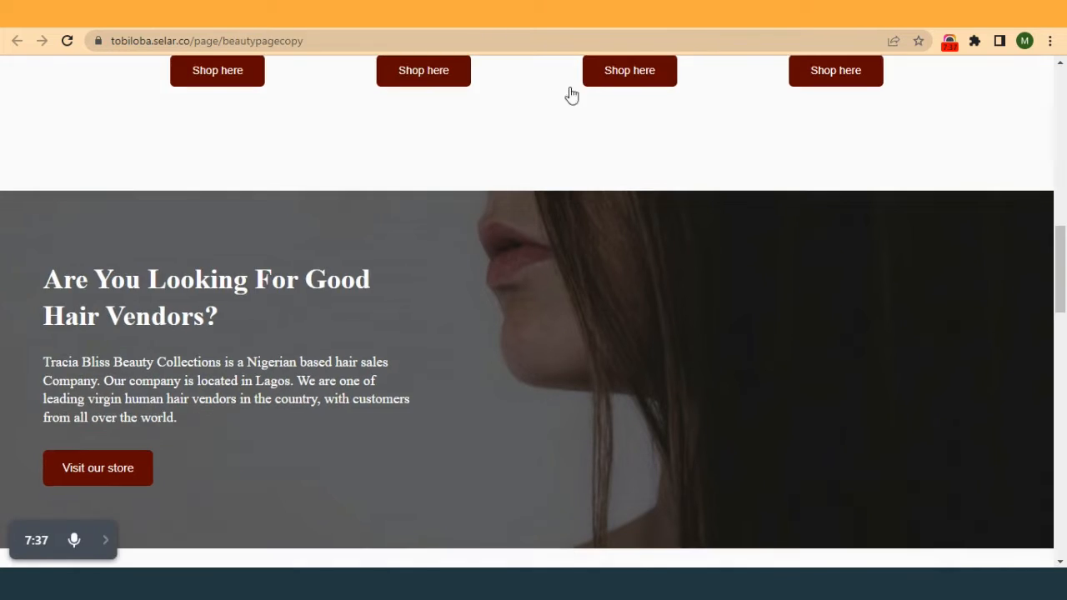
- Back in the page builder, set the top margin of the hair vendors paragraph to 35
{"action": "left_click", "coordinate": [463, 13]}
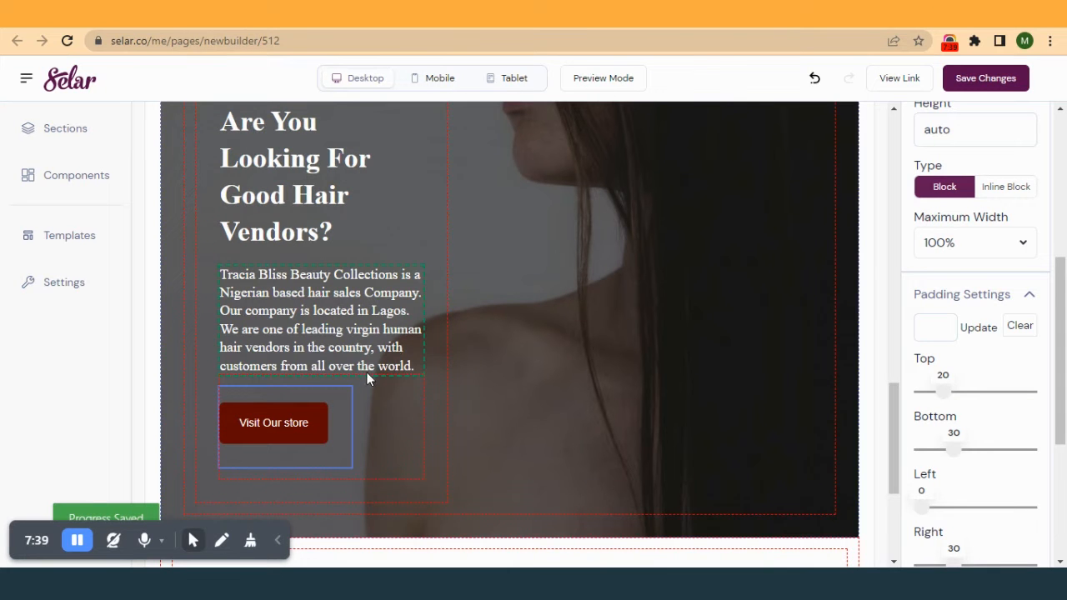
{"action": "left_click", "coordinate": [310, 315]}
{"action": "scroll", "coordinate": [917, 364], "scroll_direction": "down", "scroll_amount": 1}
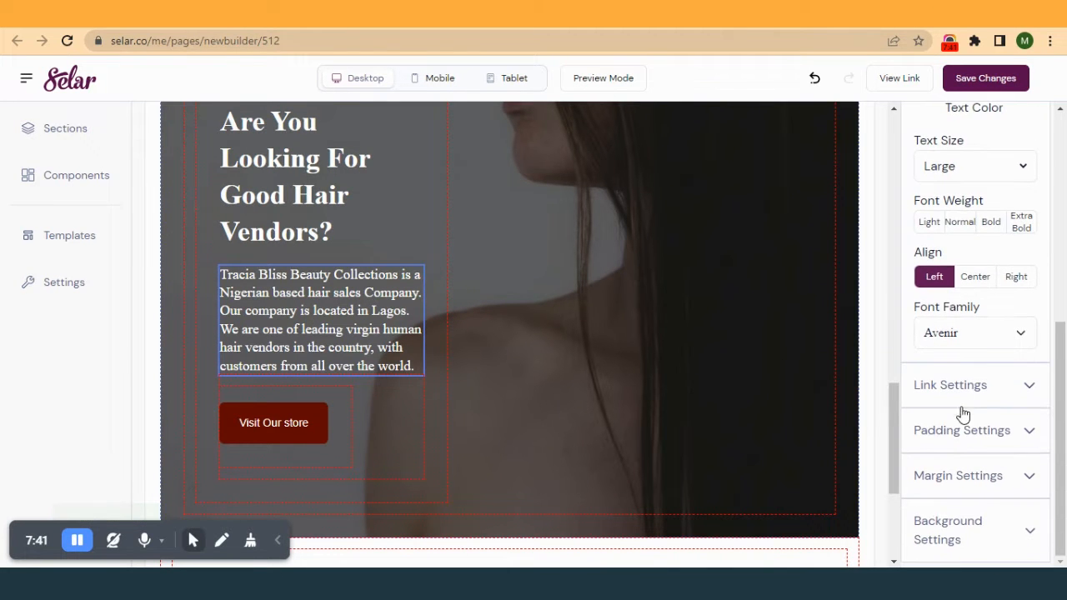
{"action": "left_click", "coordinate": [953, 475]}
{"action": "scroll", "coordinate": [984, 417], "scroll_direction": "down", "scroll_amount": 1}
{"action": "scroll", "coordinate": [983, 417], "scroll_direction": "down", "scroll_amount": 1}
{"action": "left_click_drag", "start_coordinate": [949, 428], "coordinate": [960, 429]}
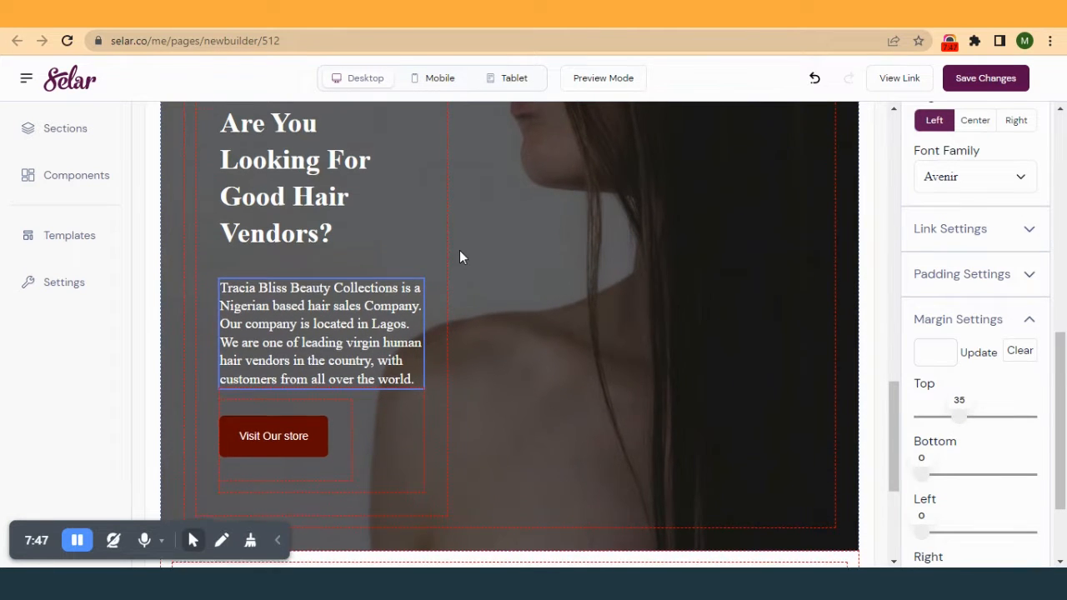
- Set the top margin of the whole hair vendors section to 60 and save the page changes
{"action": "scroll", "coordinate": [460, 250], "scroll_direction": "up", "scroll_amount": 4}
{"action": "left_click", "coordinate": [835, 376]}
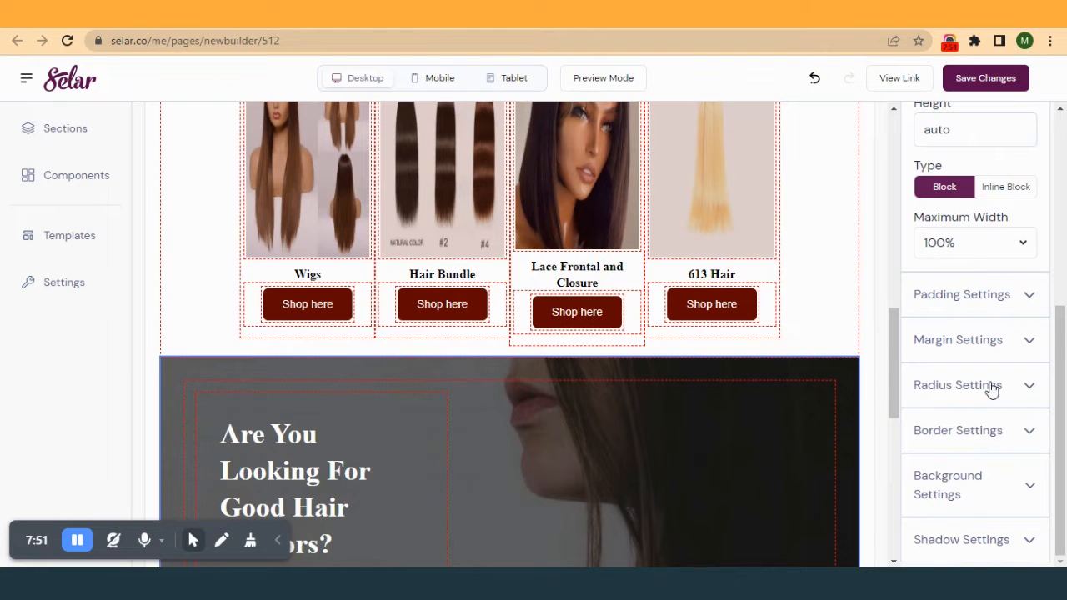
{"action": "left_click", "coordinate": [981, 342]}
{"action": "scroll", "coordinate": [959, 367], "scroll_direction": "down", "scroll_amount": 1}
{"action": "left_click_drag", "start_coordinate": [921, 362], "coordinate": [981, 372]}
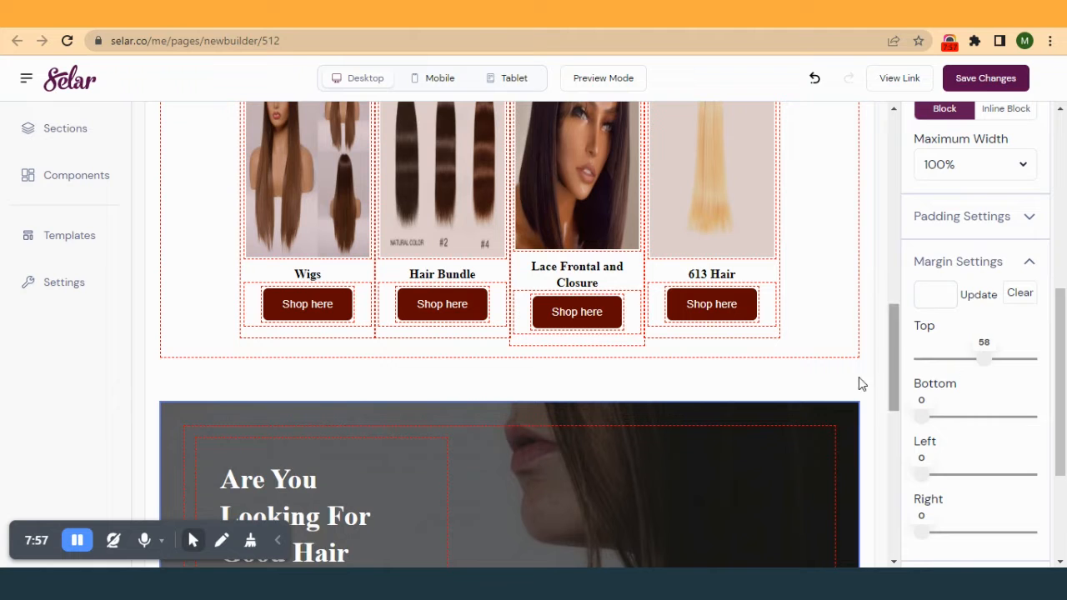
{"action": "scroll", "coordinate": [772, 443], "scroll_direction": "down", "scroll_amount": 3}
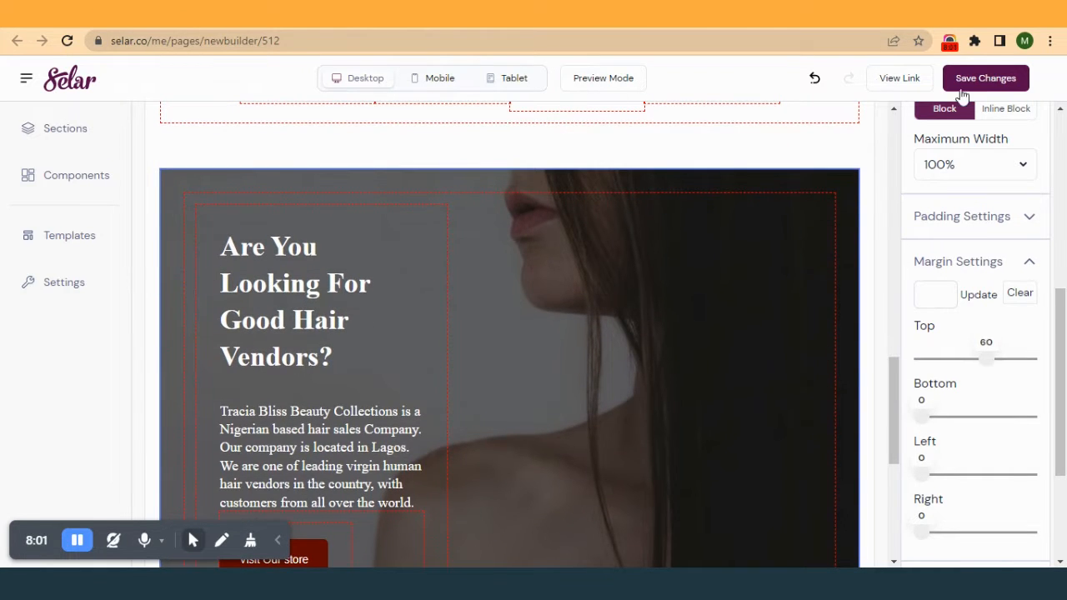
{"action": "left_click", "coordinate": [989, 84]}
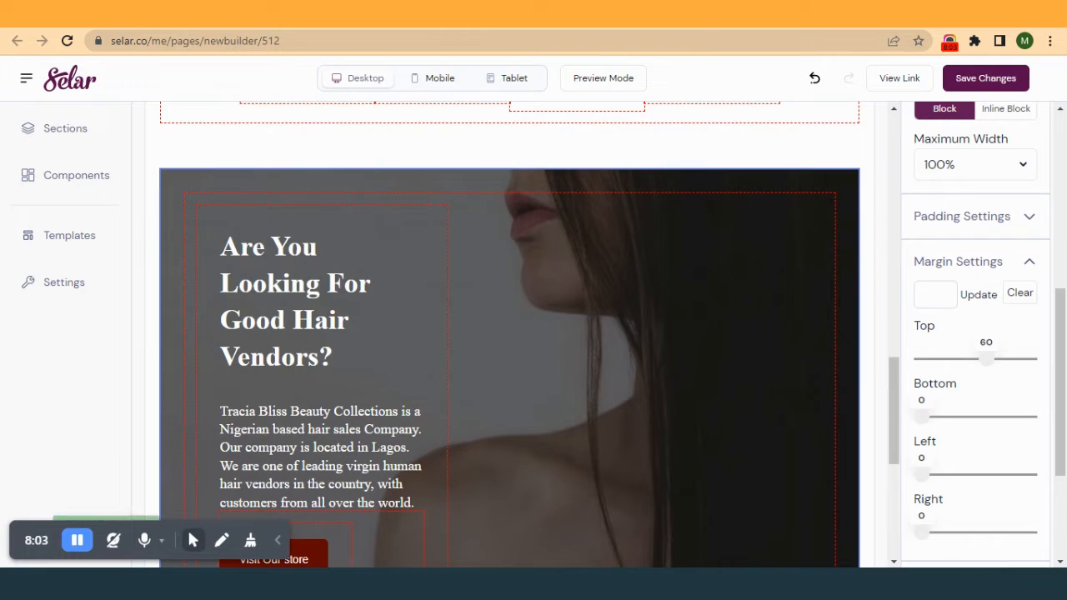
- Reload the published hairpage and examine the gap between the product collection and the hair vendors banner
{"action": "left_click", "coordinate": [576, 14]}
{"action": "left_click", "coordinate": [67, 41]}
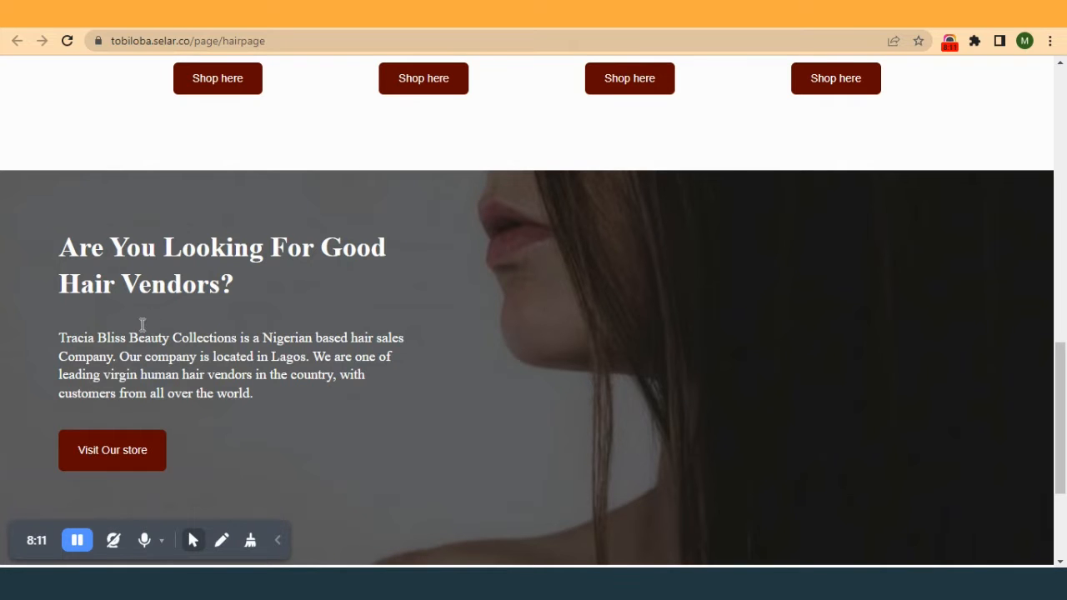
{"action": "scroll", "coordinate": [417, 289], "scroll_direction": "up", "scroll_amount": 1}
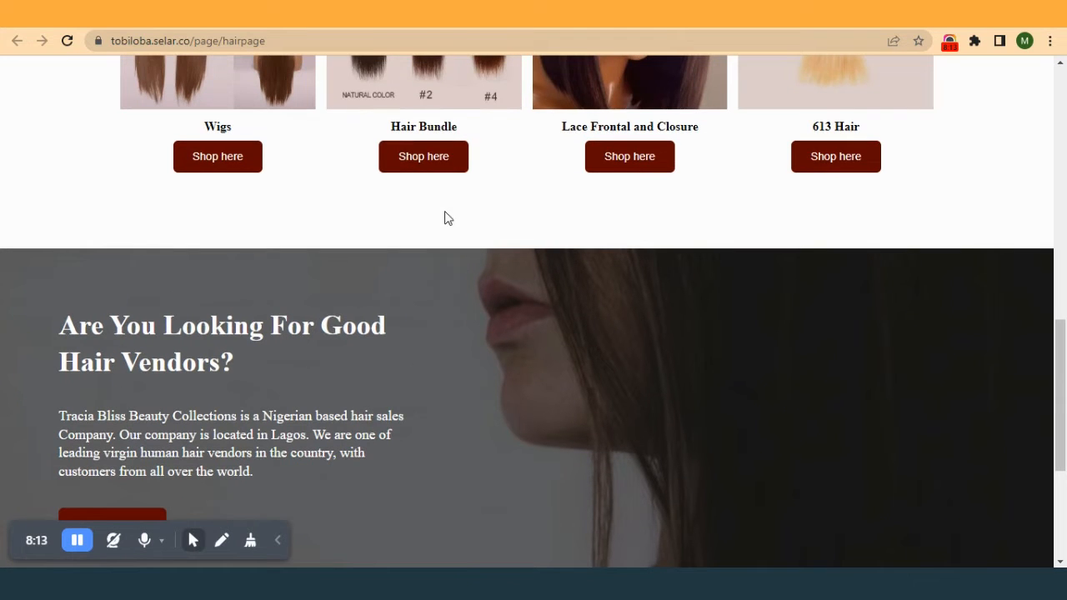
{"action": "scroll", "coordinate": [509, 236], "scroll_direction": "down", "scroll_amount": 2}
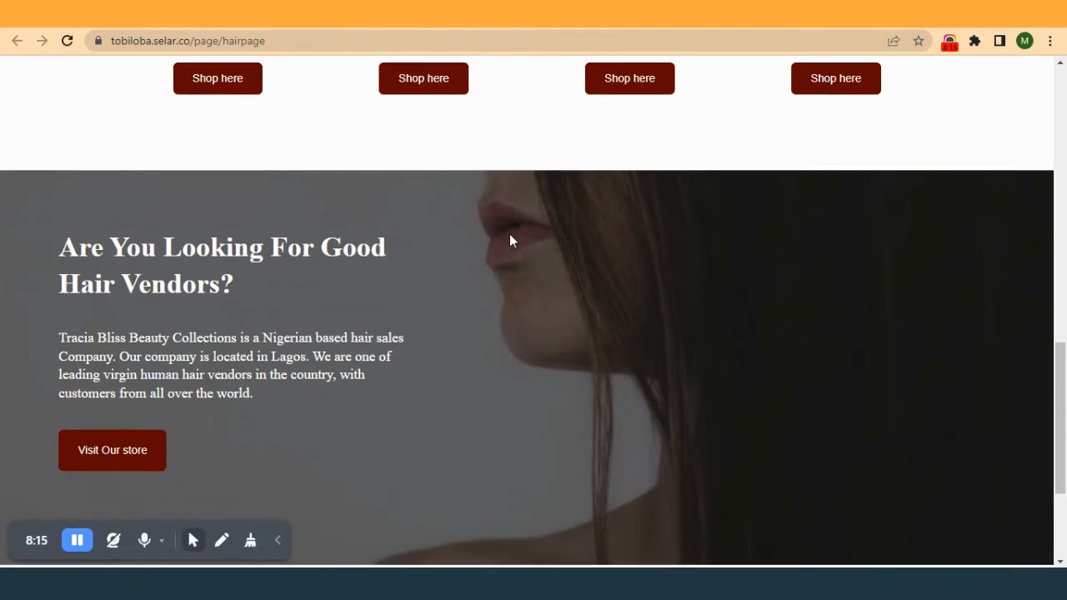
{"action": "scroll", "coordinate": [508, 241], "scroll_direction": "up", "scroll_amount": 1}
{"action": "scroll", "coordinate": [398, 346], "scroll_direction": "up", "scroll_amount": 13}
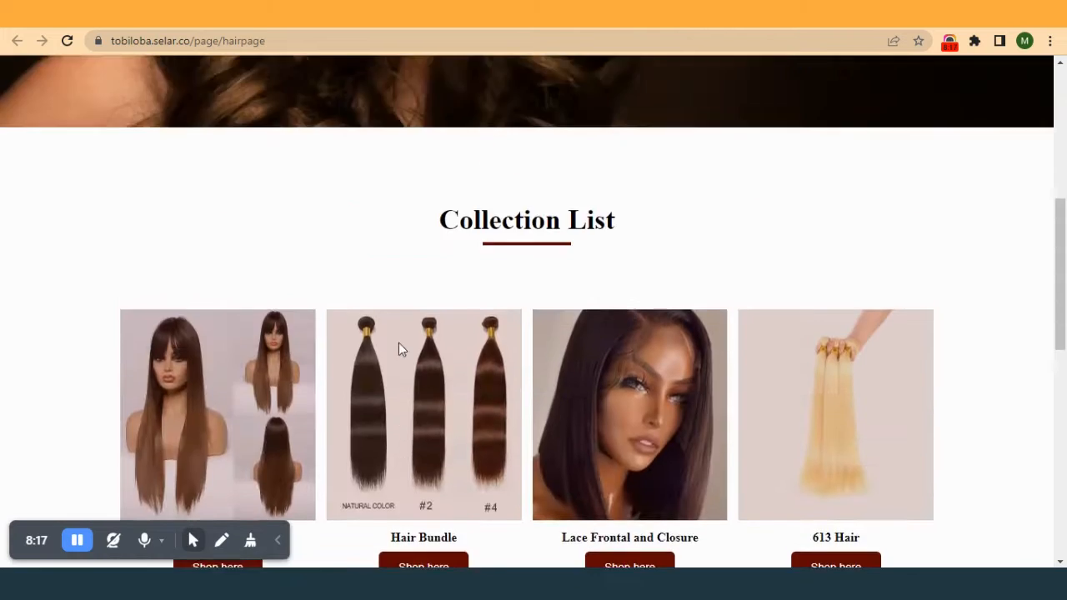
{"action": "scroll", "coordinate": [334, 290], "scroll_direction": "down", "scroll_amount": 3}
{"action": "scroll", "coordinate": [340, 289], "scroll_direction": "down", "scroll_amount": 9}
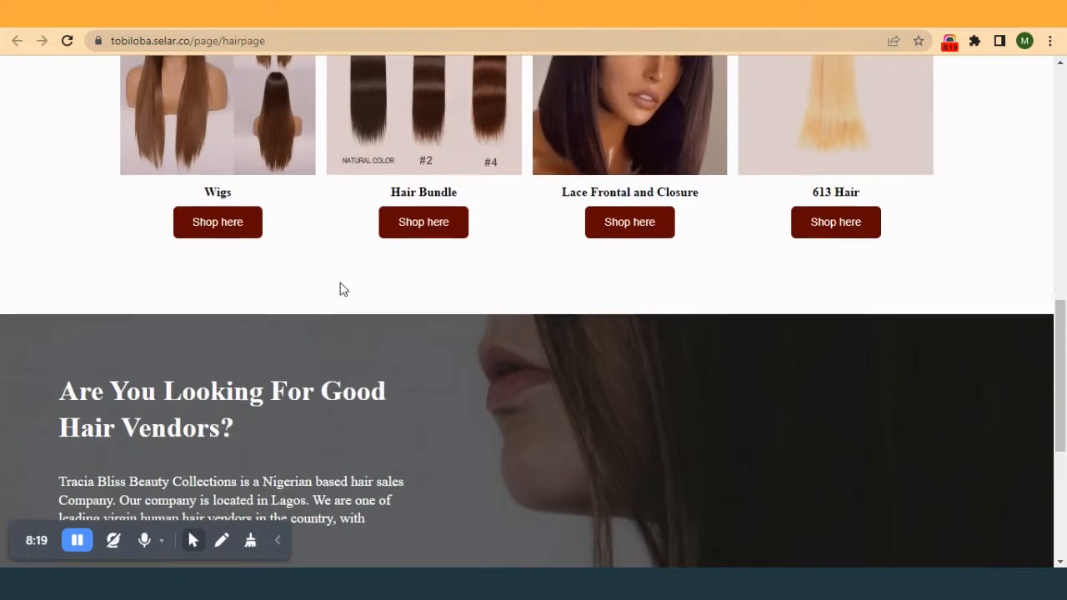
{"action": "scroll", "coordinate": [431, 216], "scroll_direction": "up", "scroll_amount": 1}
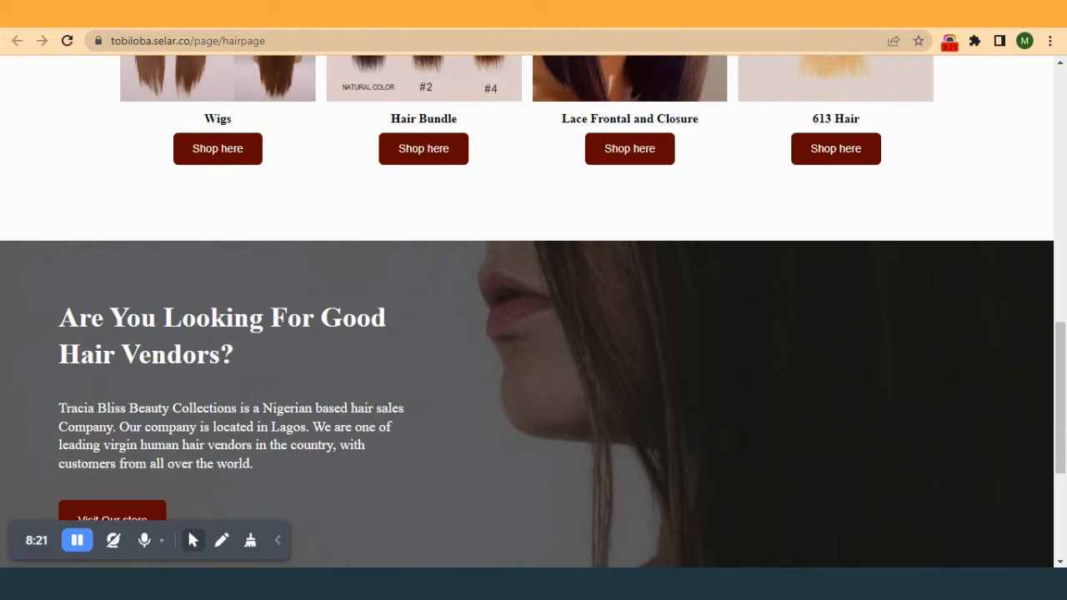
- In the page builder, set the hair vendors section's top margin to 80 and save the page changes
{"action": "left_click", "coordinate": [521, 13]}
{"action": "scroll", "coordinate": [549, 191], "scroll_direction": "up", "scroll_amount": 2}
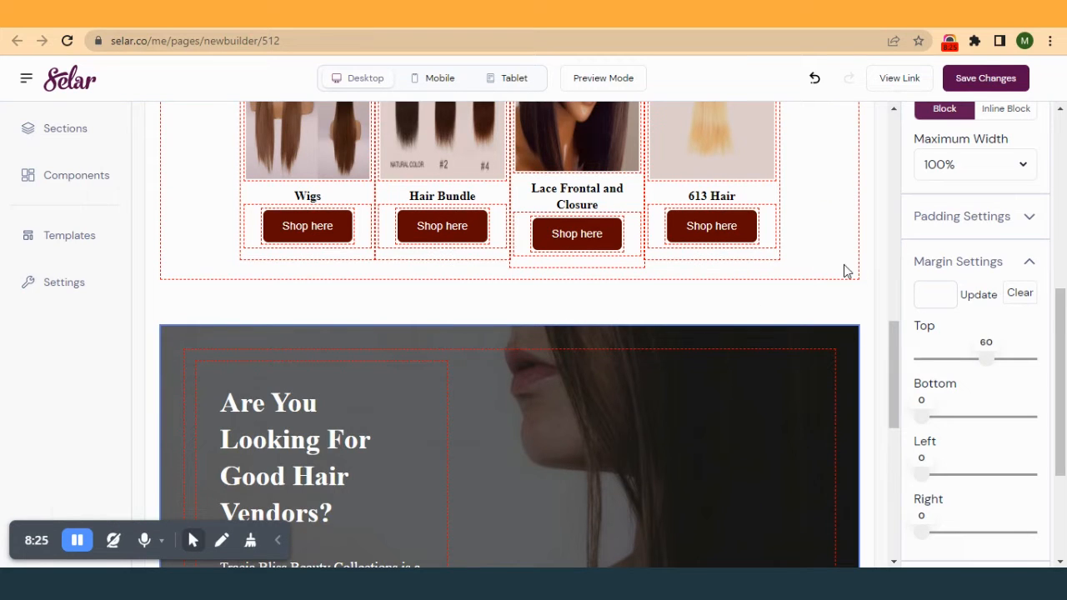
{"action": "left_click", "coordinate": [844, 267]}
{"action": "left_click", "coordinate": [846, 346]}
{"action": "left_click_drag", "start_coordinate": [987, 245], "coordinate": [1009, 249]}
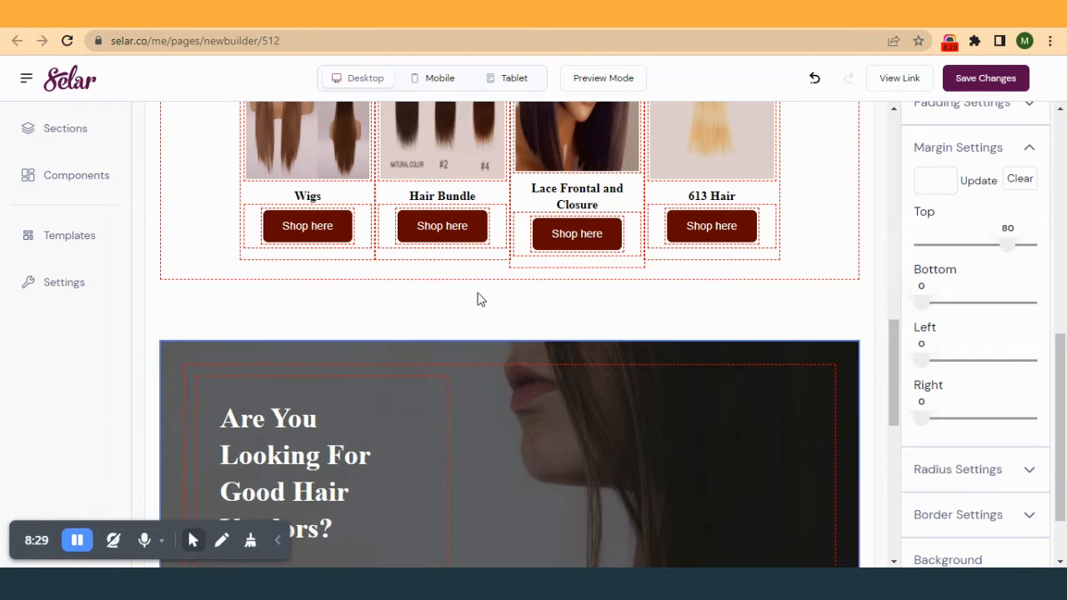
{"action": "left_click", "coordinate": [983, 78]}
{"action": "scroll", "coordinate": [549, 195], "scroll_direction": "down", "scroll_amount": 4}
- Reload the published hairpage and compare the spacing above, inside and below its hair vendors banner with the reference page
{"action": "left_click", "coordinate": [234, 15]}
{"action": "left_click", "coordinate": [68, 41]}
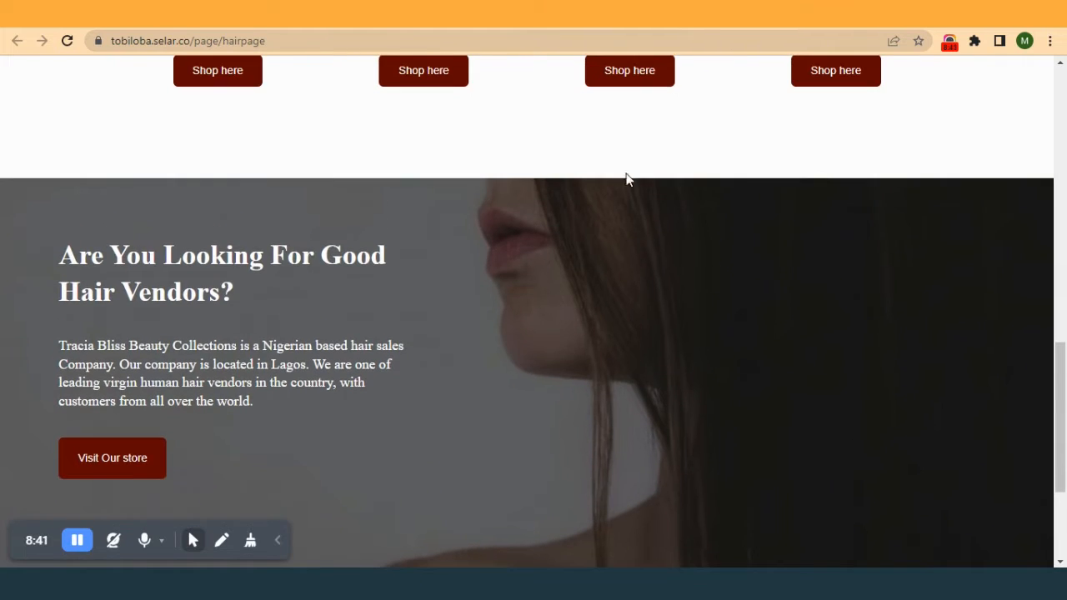
{"action": "left_click", "coordinate": [767, 15]}
{"action": "scroll", "coordinate": [620, 248], "scroll_direction": "up", "scroll_amount": 1}
{"action": "scroll", "coordinate": [620, 248], "scroll_direction": "down", "scroll_amount": 2}
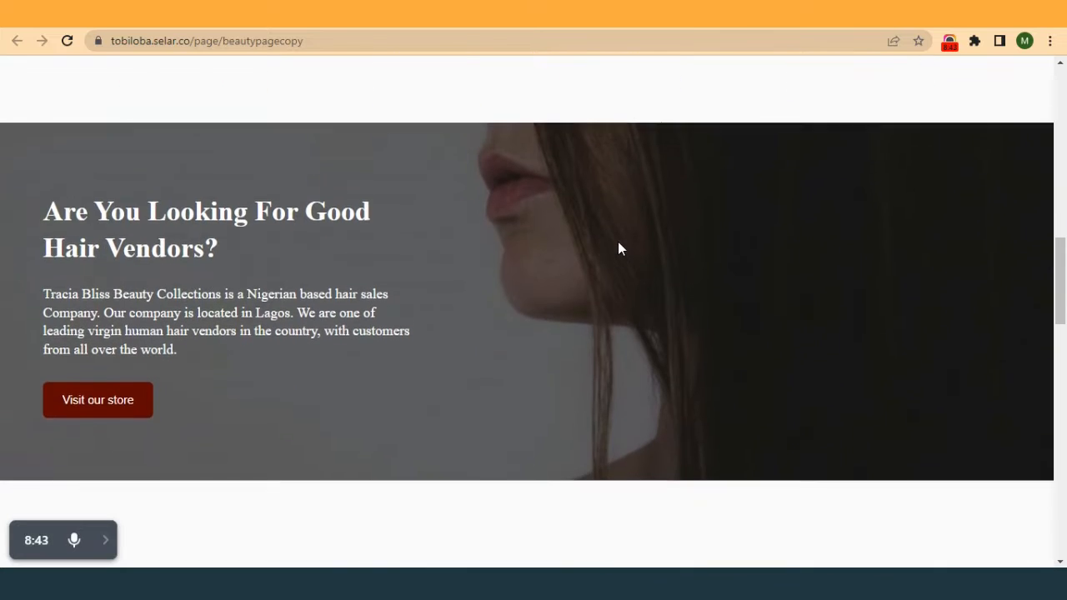
{"action": "scroll", "coordinate": [621, 248], "scroll_direction": "up", "scroll_amount": 1}
{"action": "left_click", "coordinate": [234, 15]}
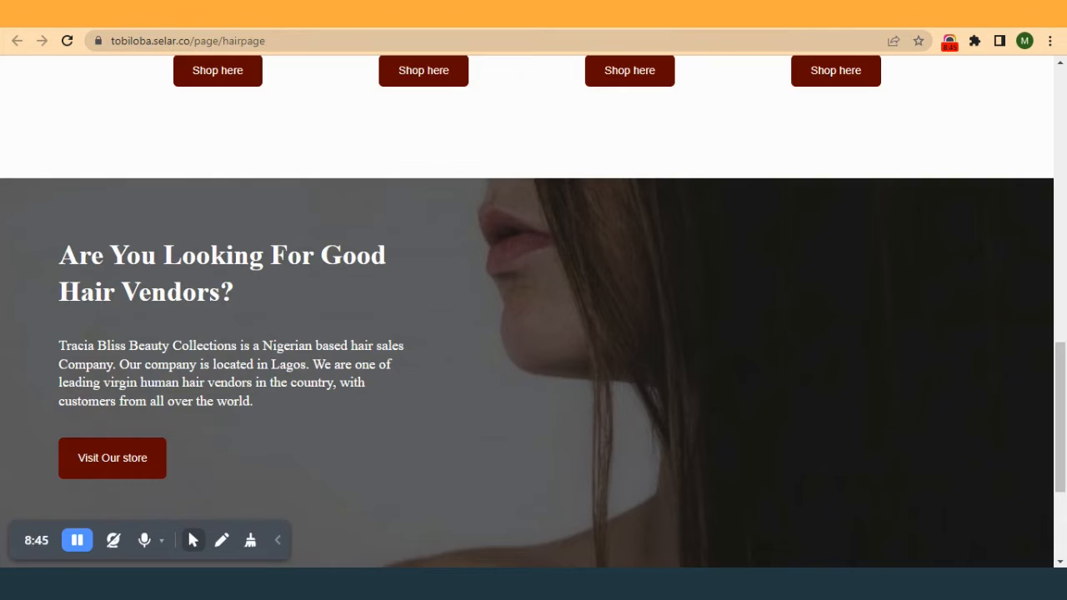
{"action": "scroll", "coordinate": [523, 232], "scroll_direction": "down", "scroll_amount": 1}
{"action": "left_click", "coordinate": [767, 15]}
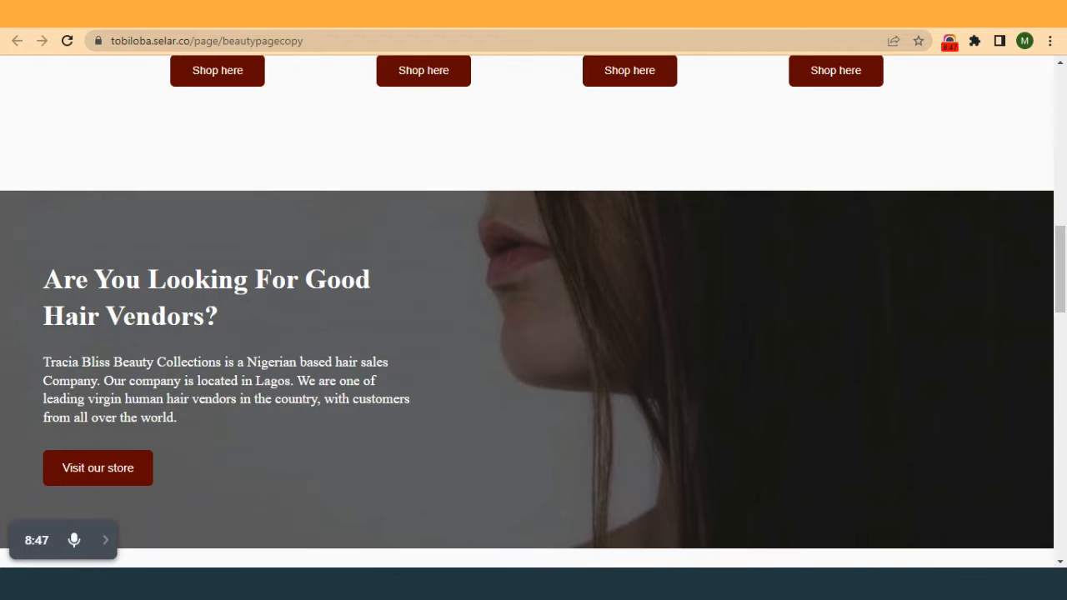
{"action": "left_click", "coordinate": [584, 15]}
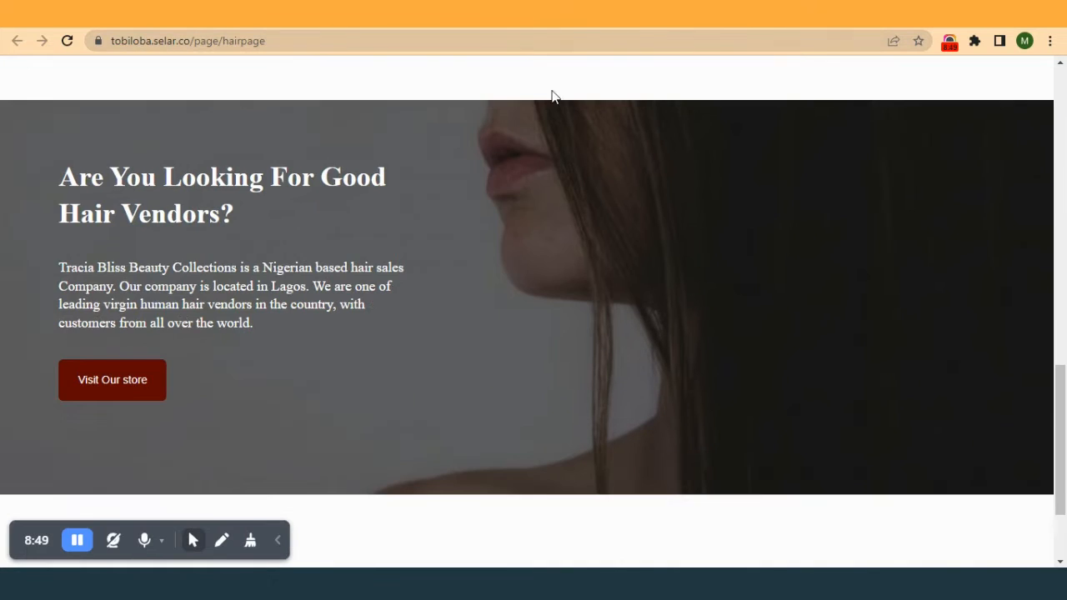
{"action": "scroll", "coordinate": [449, 309], "scroll_direction": "up", "scroll_amount": 1}
{"action": "scroll", "coordinate": [449, 310], "scroll_direction": "down", "scroll_amount": 1}
{"action": "left_click", "coordinate": [767, 15]}
{"action": "scroll", "coordinate": [542, 250], "scroll_direction": "down", "scroll_amount": 2}
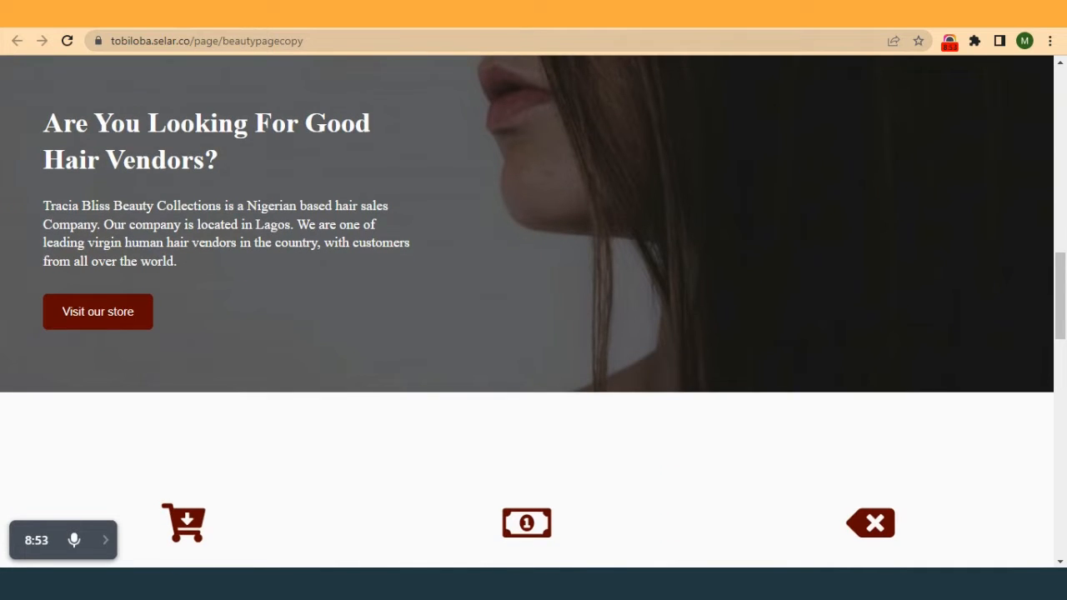
{"action": "left_click", "coordinate": [584, 15]}
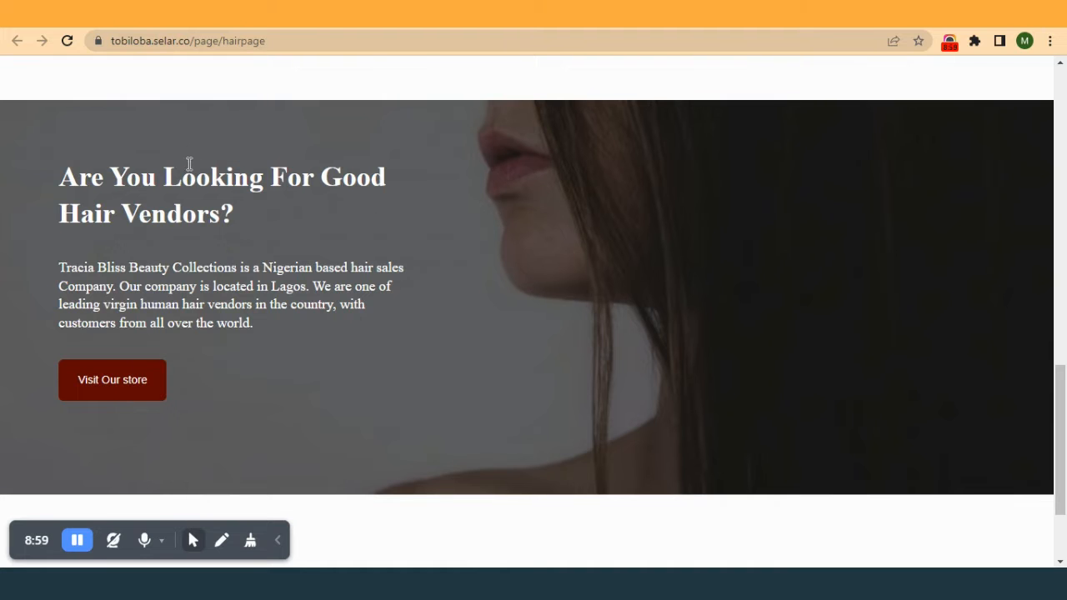
- In the page builder, set the bottom padding of the banner's text container to 0 and save the page changes
{"action": "left_click", "coordinate": [421, 15]}
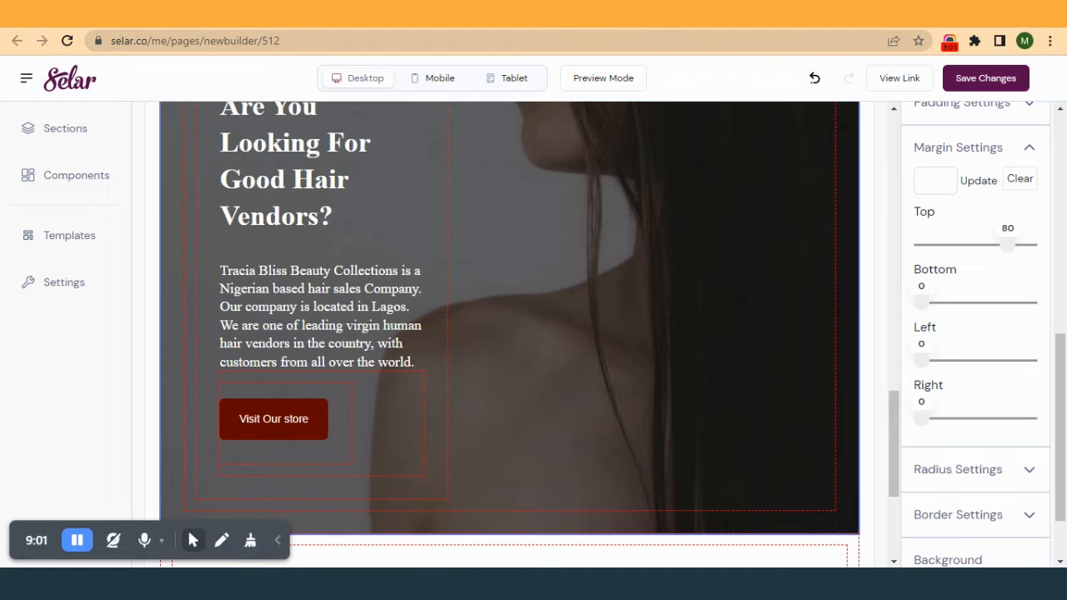
{"action": "scroll", "coordinate": [314, 335], "scroll_direction": "down", "scroll_amount": 1}
{"action": "scroll", "coordinate": [539, 360], "scroll_direction": "up", "scroll_amount": 1}
{"action": "scroll", "coordinate": [496, 376], "scroll_direction": "down", "scroll_amount": 1}
{"action": "left_click", "coordinate": [346, 420]}
{"action": "scroll", "coordinate": [454, 396], "scroll_direction": "up", "scroll_amount": 4}
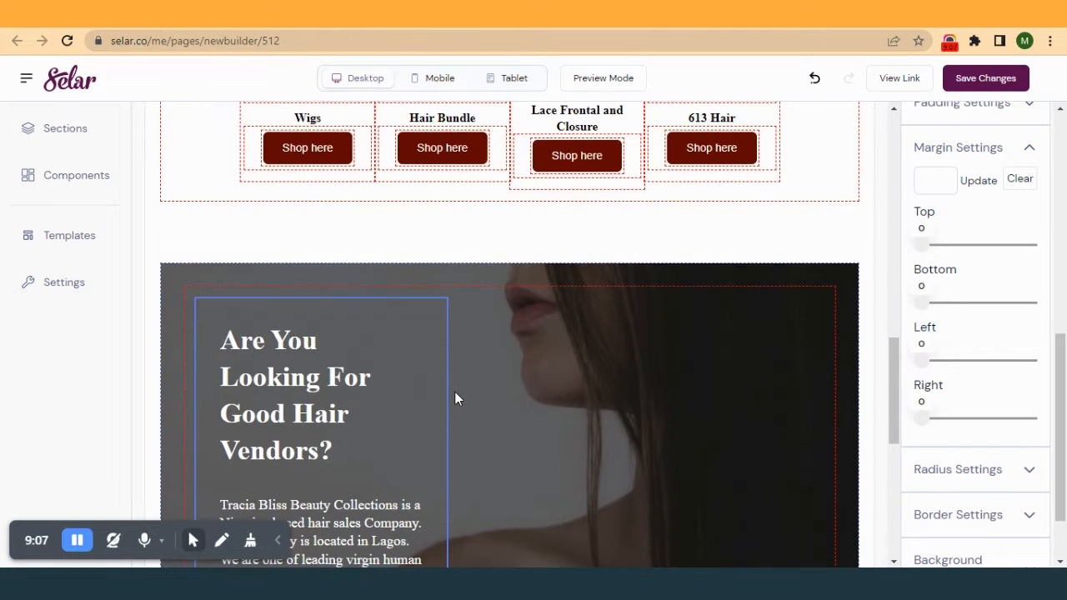
{"action": "scroll", "coordinate": [454, 398], "scroll_direction": "down", "scroll_amount": 4}
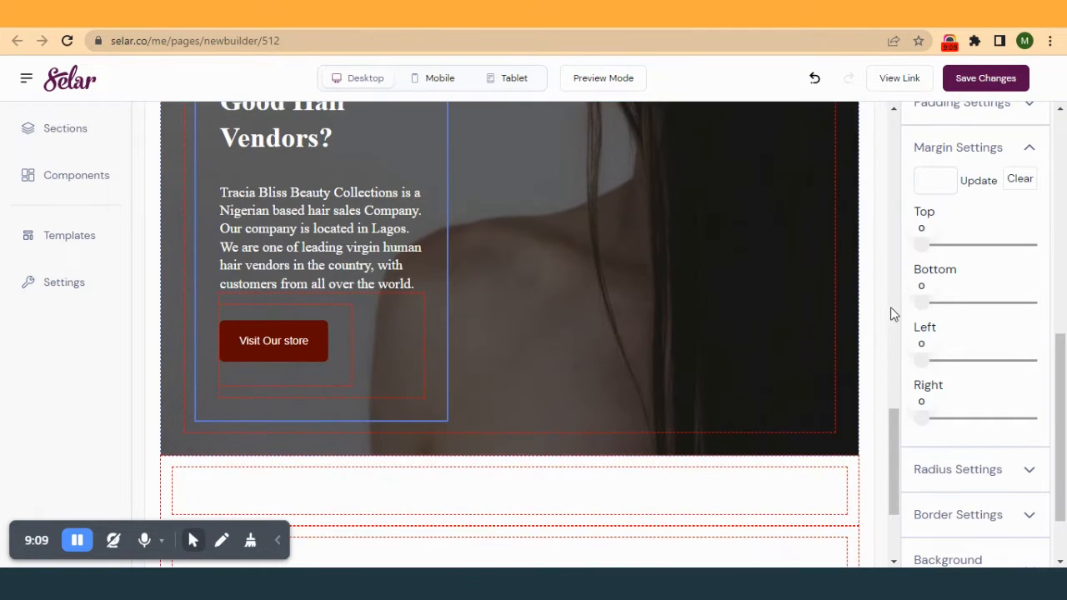
{"action": "left_click", "coordinate": [955, 150]}
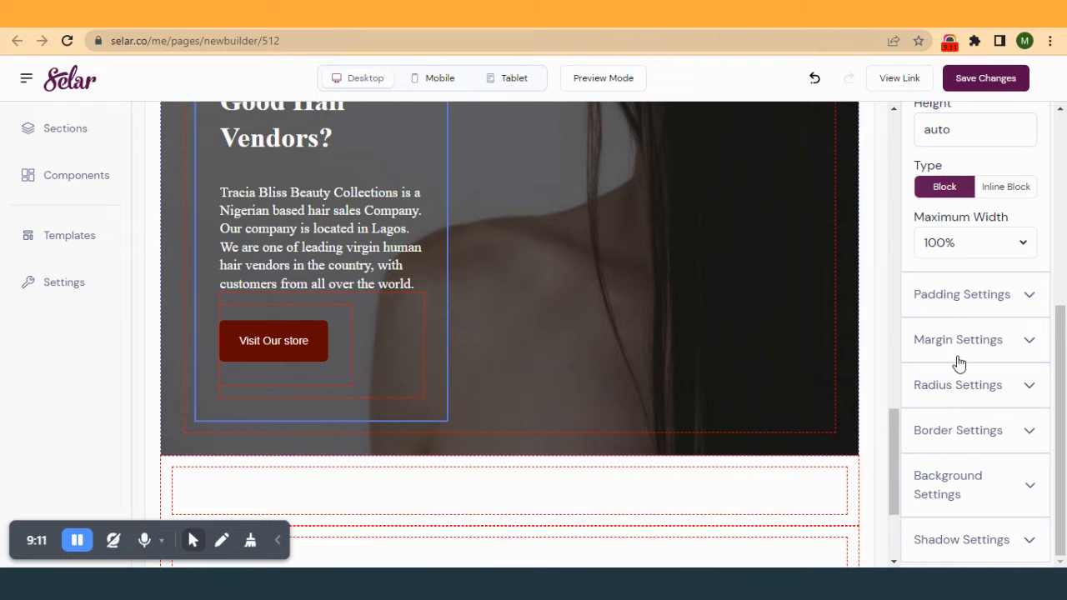
{"action": "left_click", "coordinate": [945, 298]}
{"action": "left_click_drag", "start_coordinate": [953, 257], "coordinate": [921, 267]}
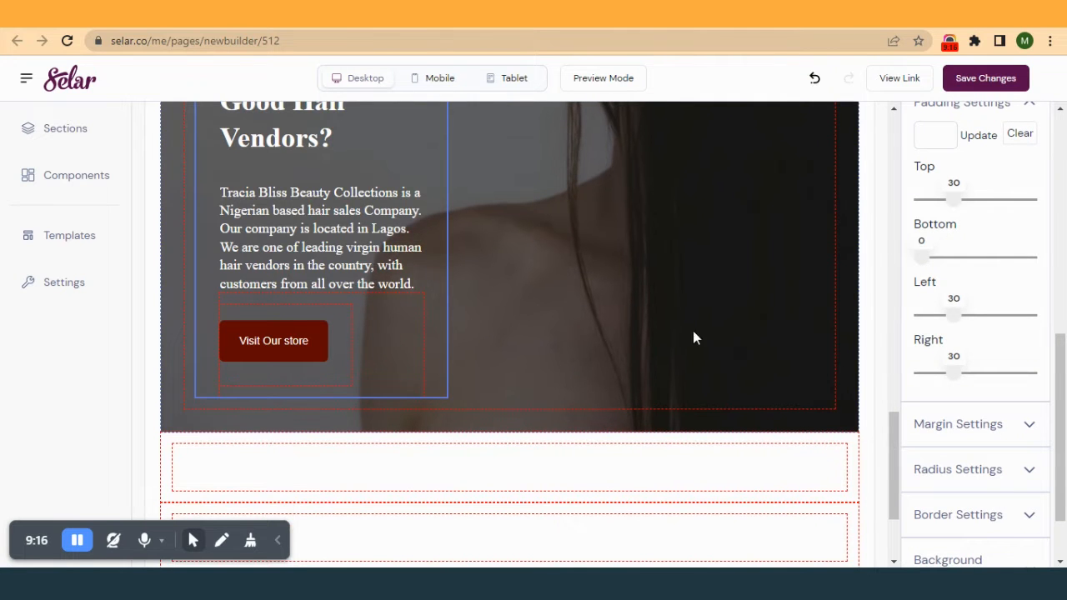
{"action": "left_click", "coordinate": [988, 76]}
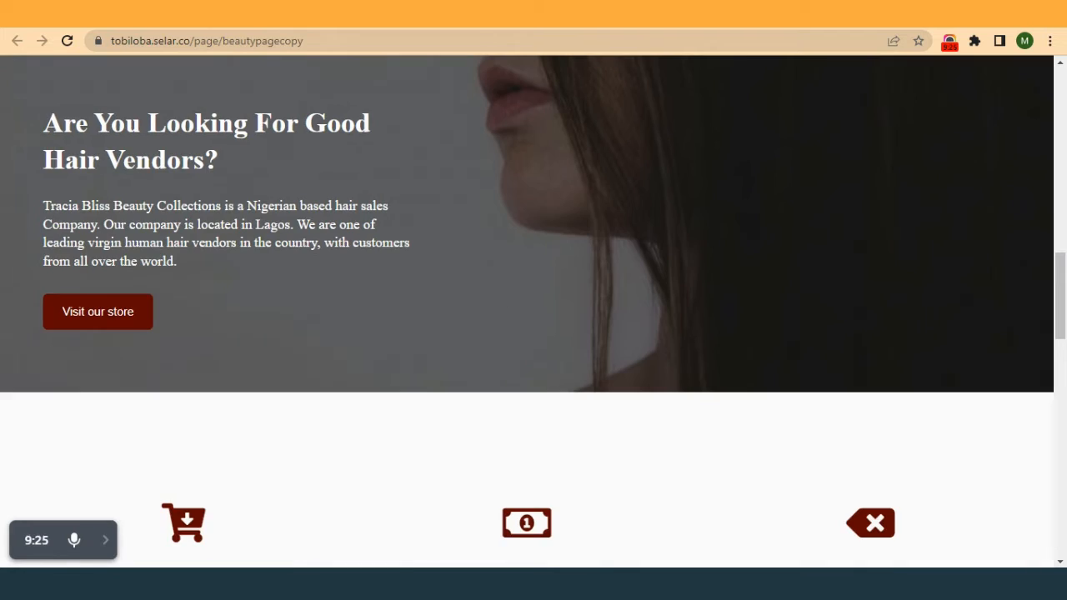
- Compare the hair vendors banner on the published hairpage with the reference page, and examine the reference's three-feature section below its banner
{"action": "scroll", "coordinate": [287, 376], "scroll_direction": "up", "scroll_amount": 2}
{"action": "scroll", "coordinate": [422, 128], "scroll_direction": "down", "scroll_amount": 1}
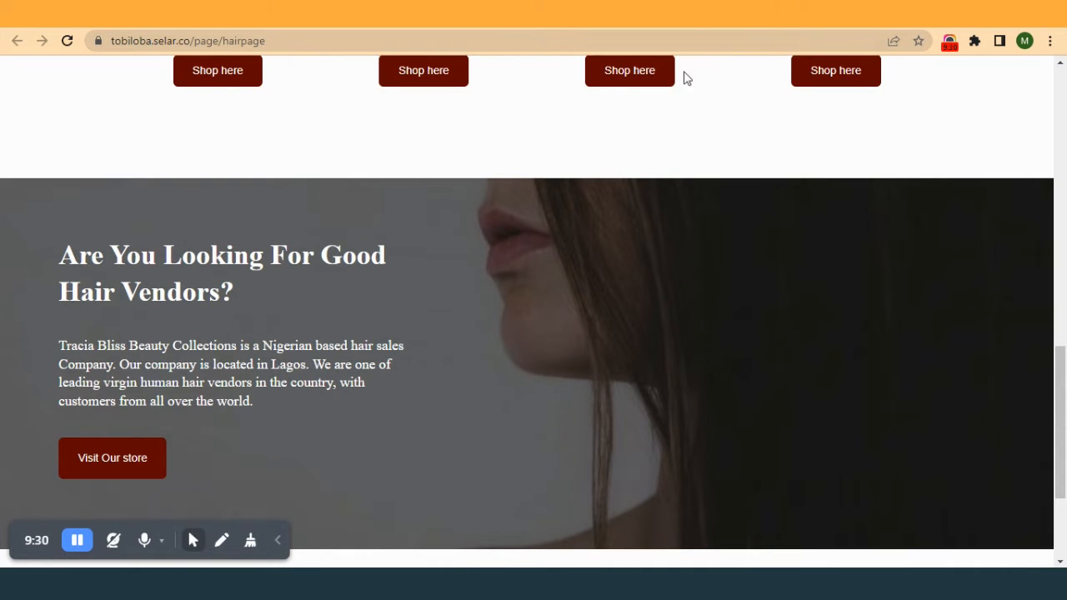
{"action": "scroll", "coordinate": [205, 423], "scroll_direction": "down", "scroll_amount": 1}
{"action": "scroll", "coordinate": [205, 423], "scroll_direction": "up", "scroll_amount": 5}
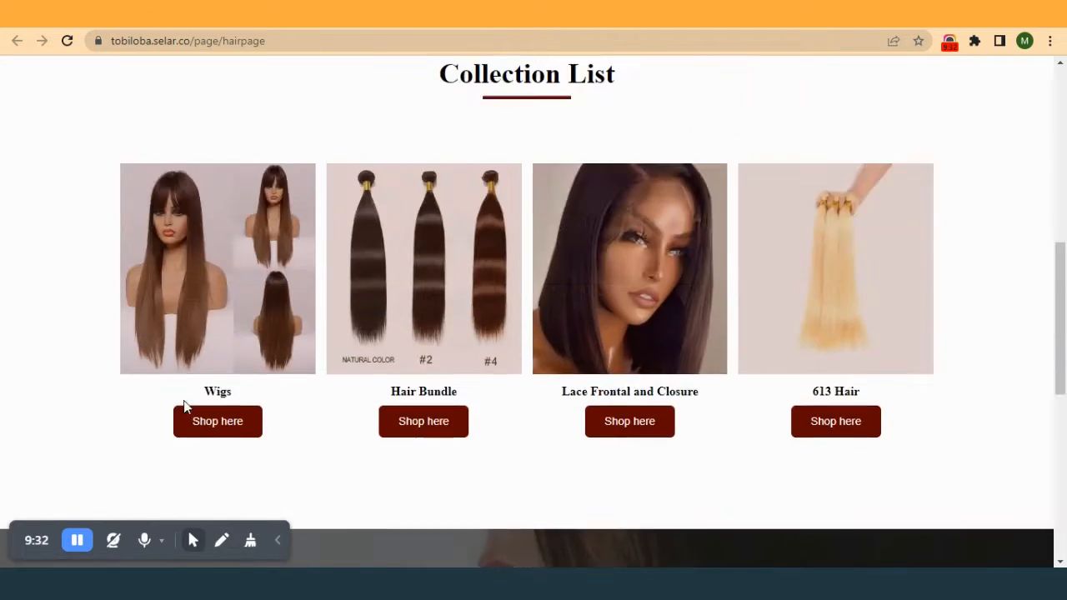
{"action": "scroll", "coordinate": [175, 400], "scroll_direction": "up", "scroll_amount": 5}
{"action": "scroll", "coordinate": [172, 396], "scroll_direction": "down", "scroll_amount": 9}
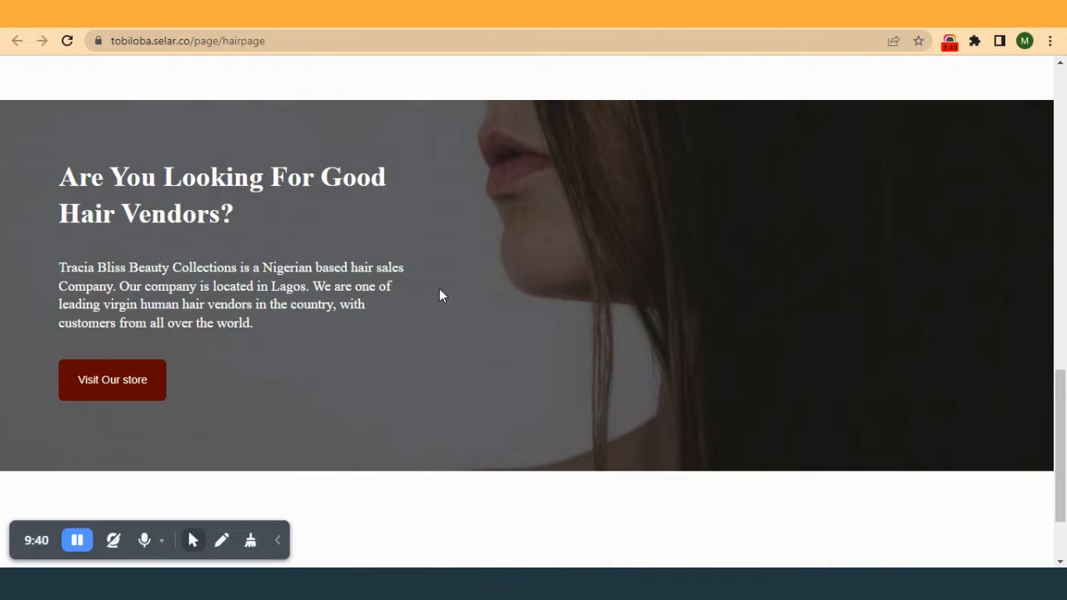
{"action": "scroll", "coordinate": [414, 299], "scroll_direction": "down", "scroll_amount": 1}
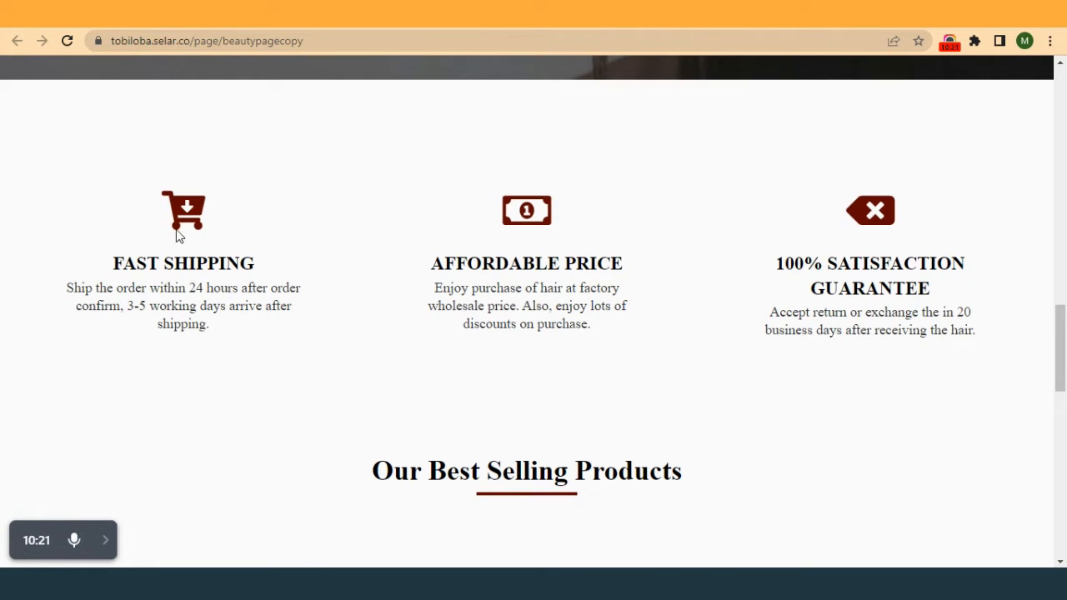
{"action": "left_click", "coordinate": [106, 541]}
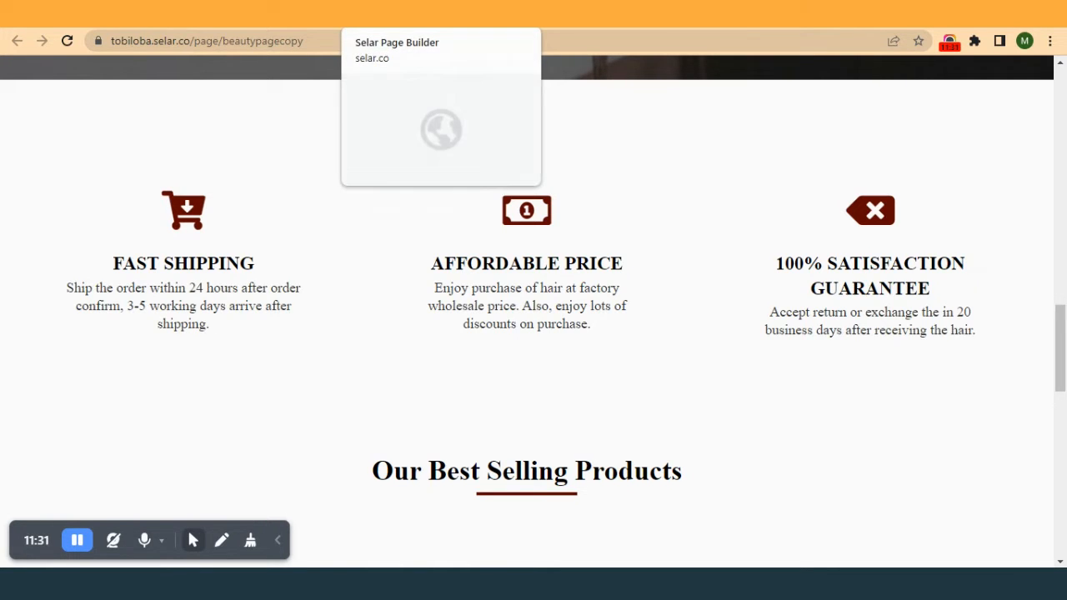
- In the page builder, add an icon component to the first empty container below the hair vendors banner
{"action": "left_click", "coordinate": [392, 13]}
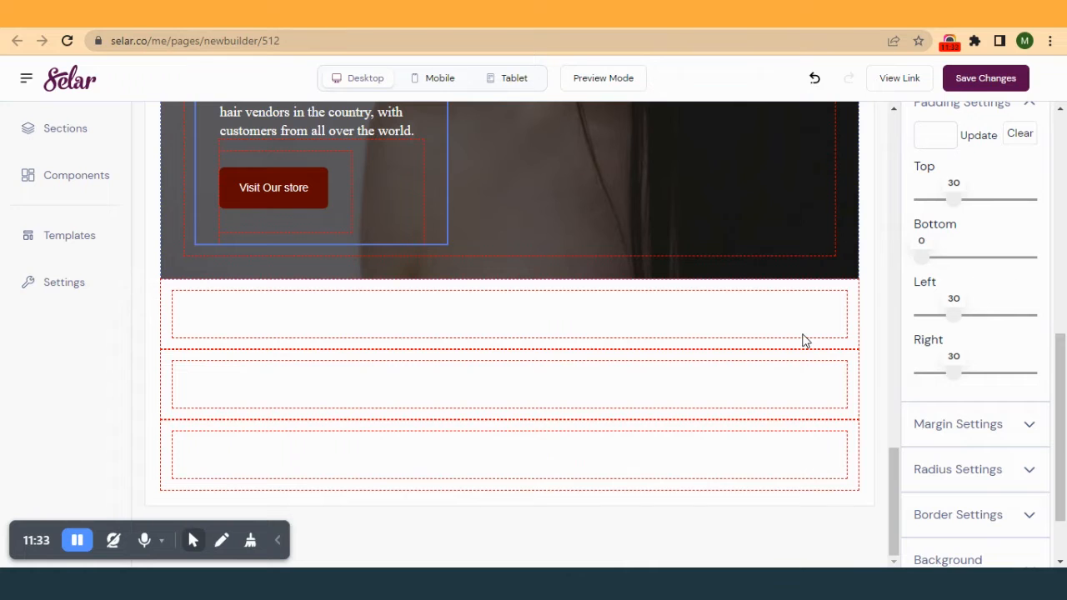
{"action": "left_click", "coordinate": [849, 345]}
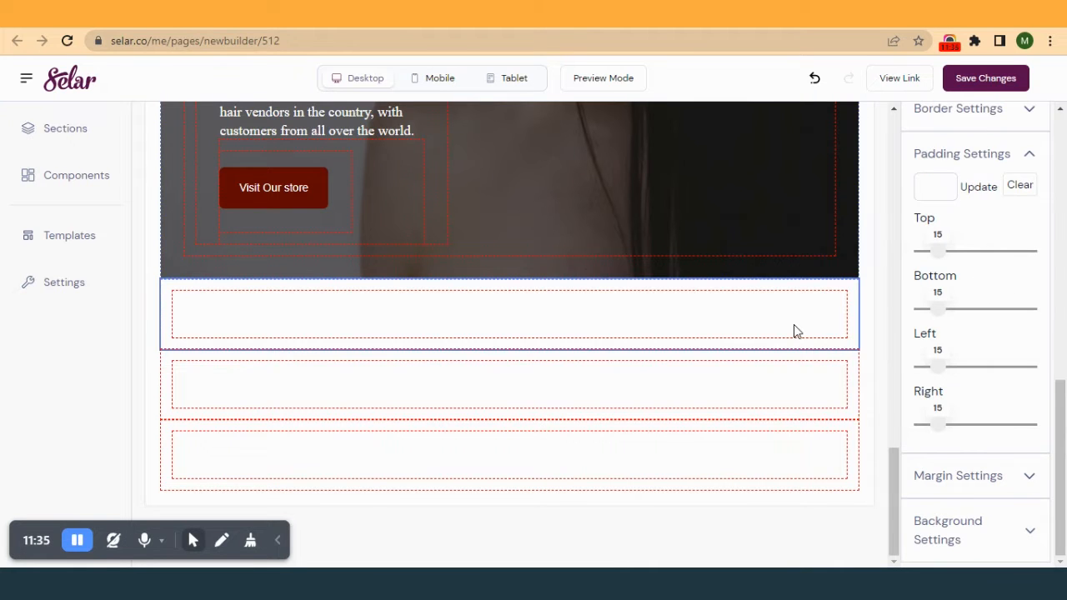
{"action": "left_click", "coordinate": [794, 331]}
{"action": "scroll", "coordinate": [965, 305], "scroll_direction": "up", "scroll_amount": 10}
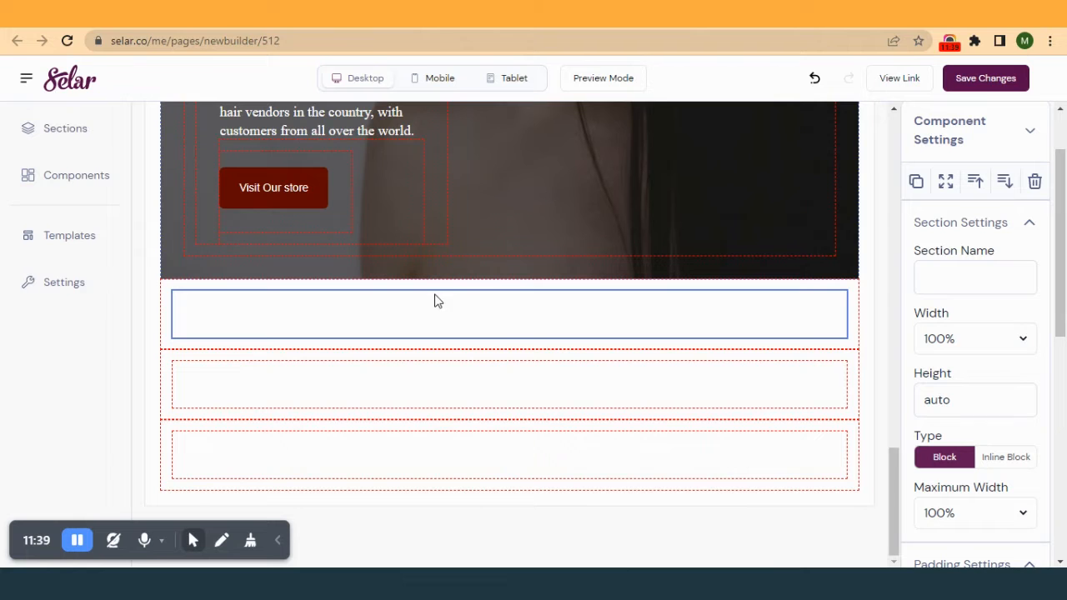
{"action": "left_click", "coordinate": [49, 175]}
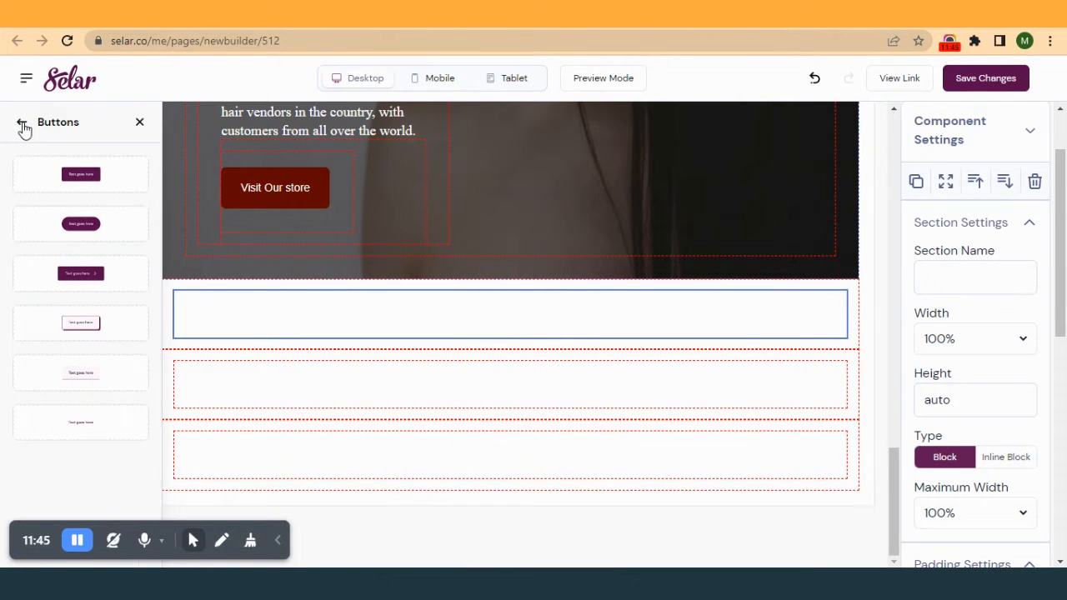
{"action": "left_click", "coordinate": [23, 123]}
{"action": "left_click", "coordinate": [62, 268]}
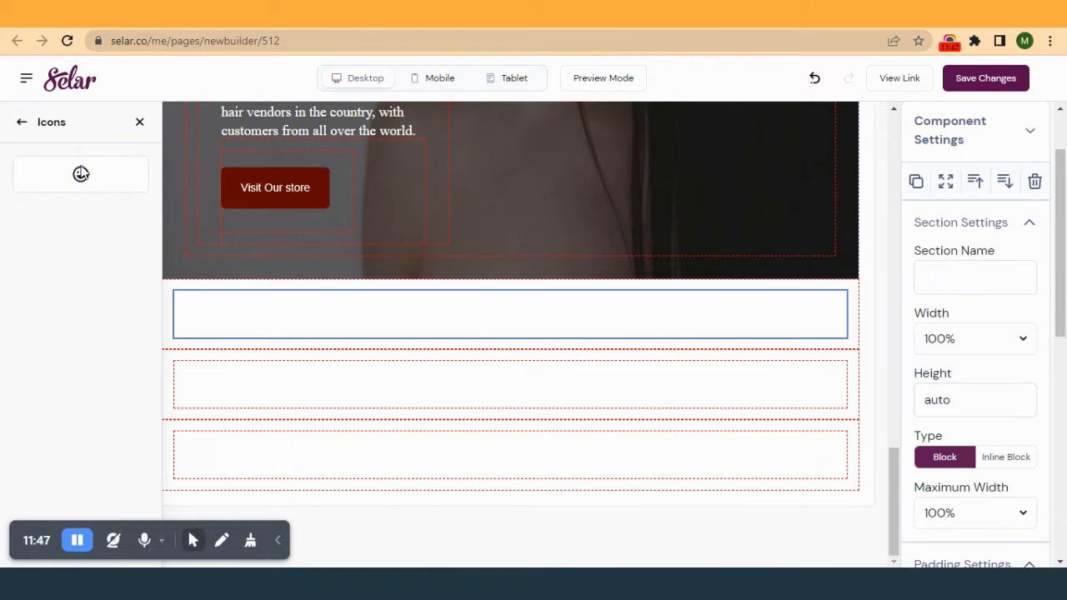
{"action": "left_click_drag", "start_coordinate": [80, 176], "coordinate": [514, 317]}
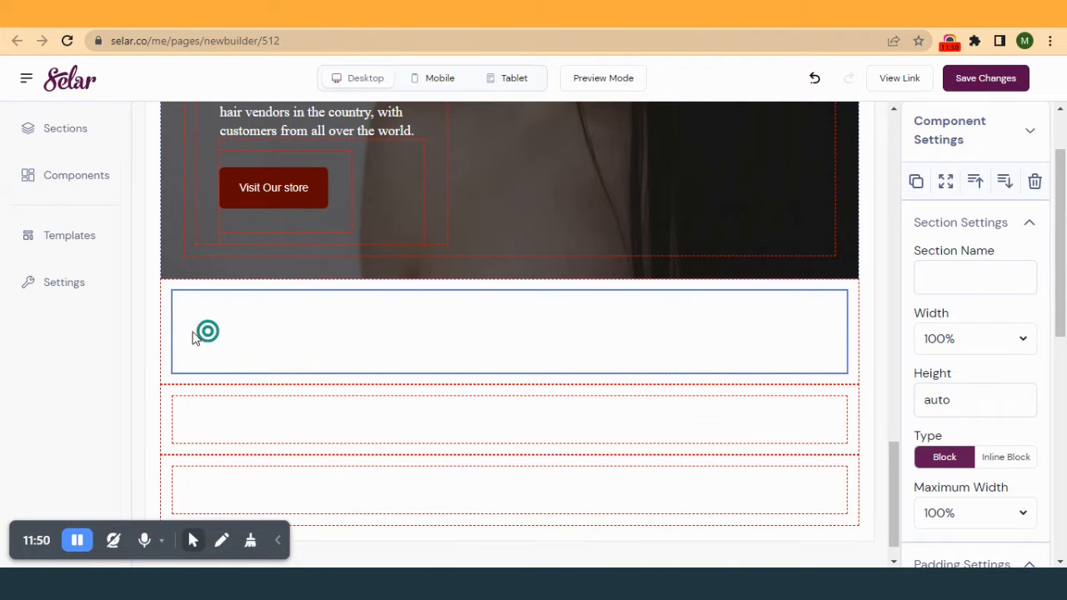
- Take the inner container out of the lowest row and move that row into the container above the icon
{"action": "left_click", "coordinate": [200, 333]}
{"action": "left_click", "coordinate": [760, 432]}
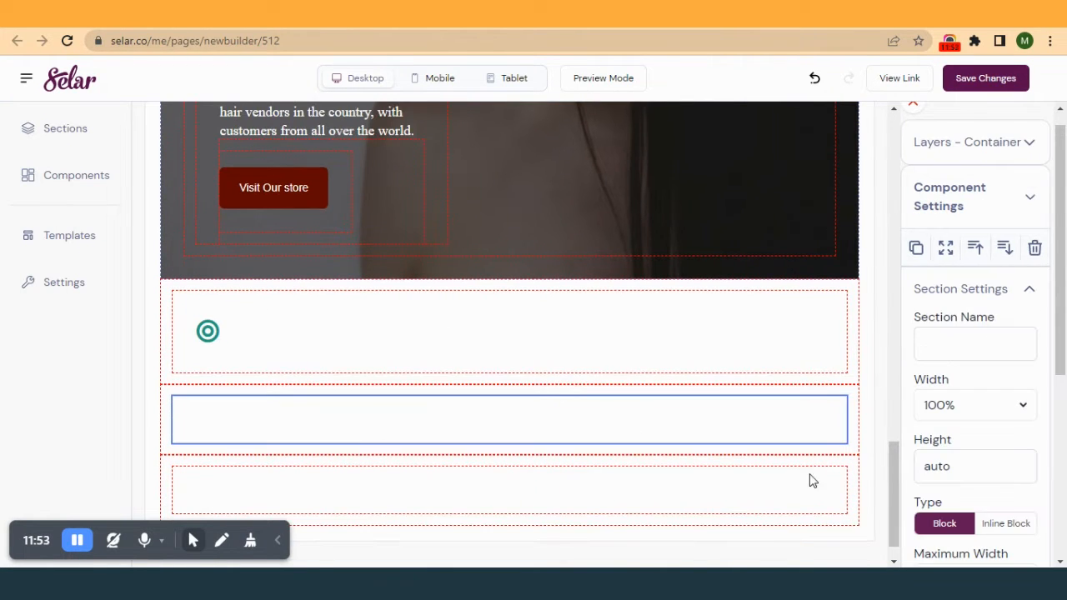
{"action": "left_click_drag", "start_coordinate": [810, 481], "coordinate": [811, 443]}
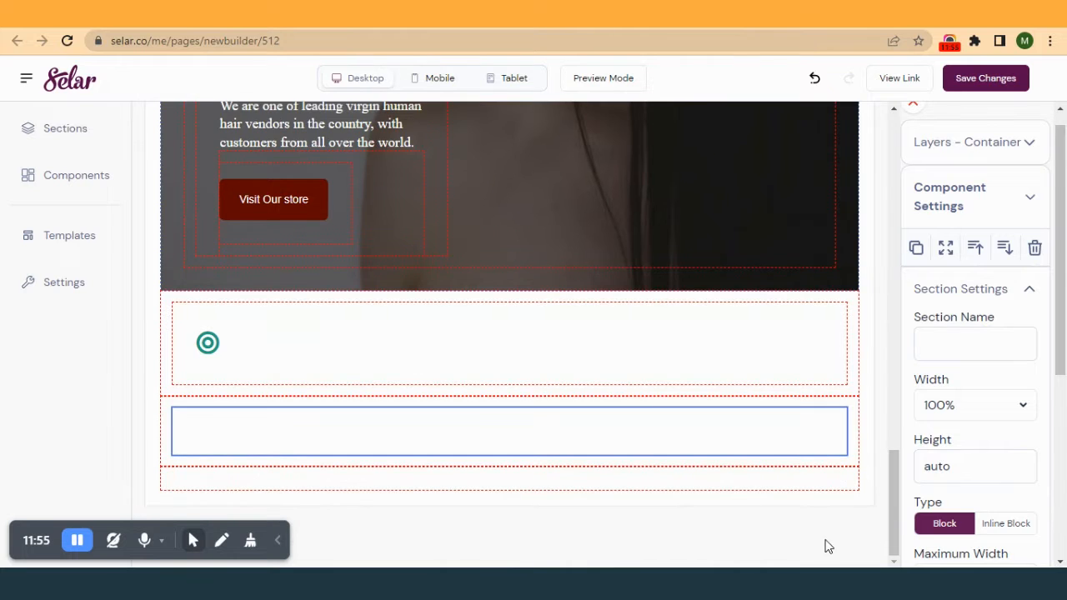
{"action": "left_click_drag", "start_coordinate": [817, 492], "coordinate": [578, 355]}
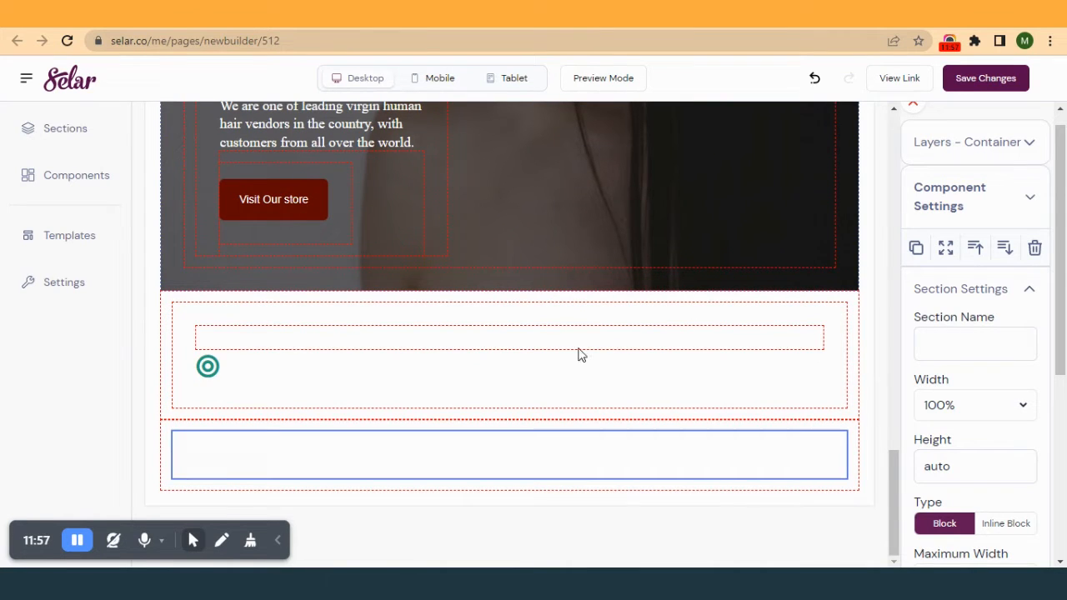
- Move the icon into the nested row and set the row's Align Items and Justify Items to Center
{"action": "left_click_drag", "start_coordinate": [214, 377], "coordinate": [434, 358]}
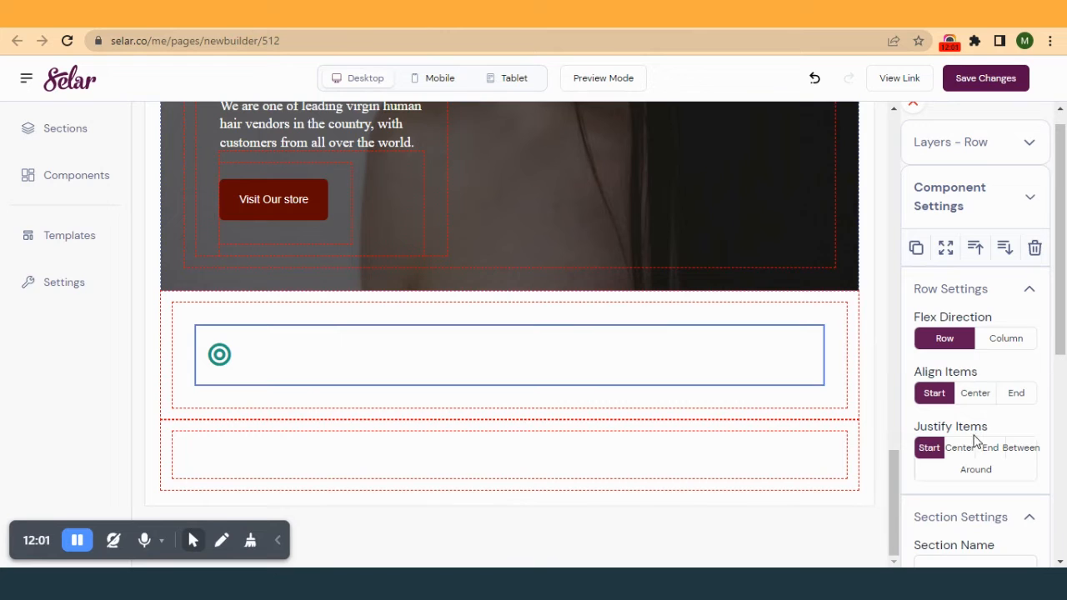
{"action": "left_click", "coordinate": [980, 398]}
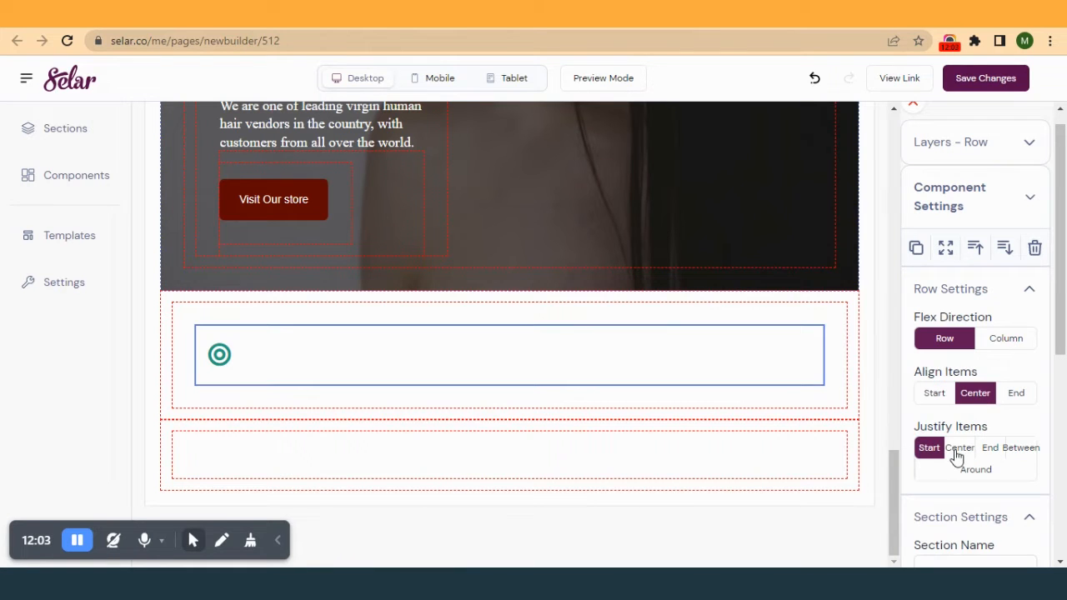
{"action": "left_click", "coordinate": [959, 451]}
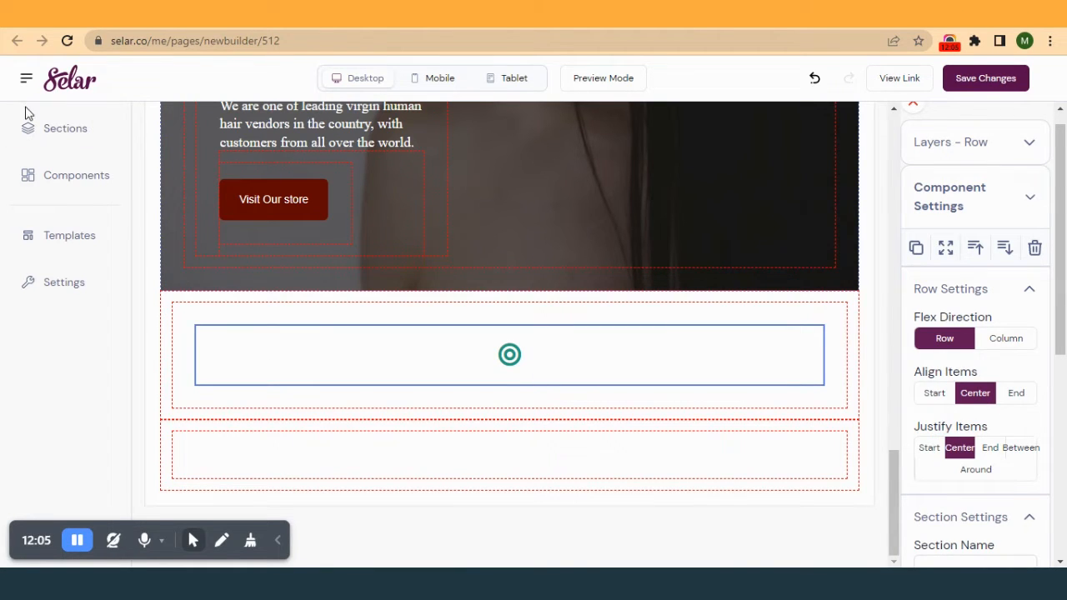
- Check the features on the reference page, add a text paragraph beneath the icon row and duplicate it
{"action": "left_click", "coordinate": [708, 15]}
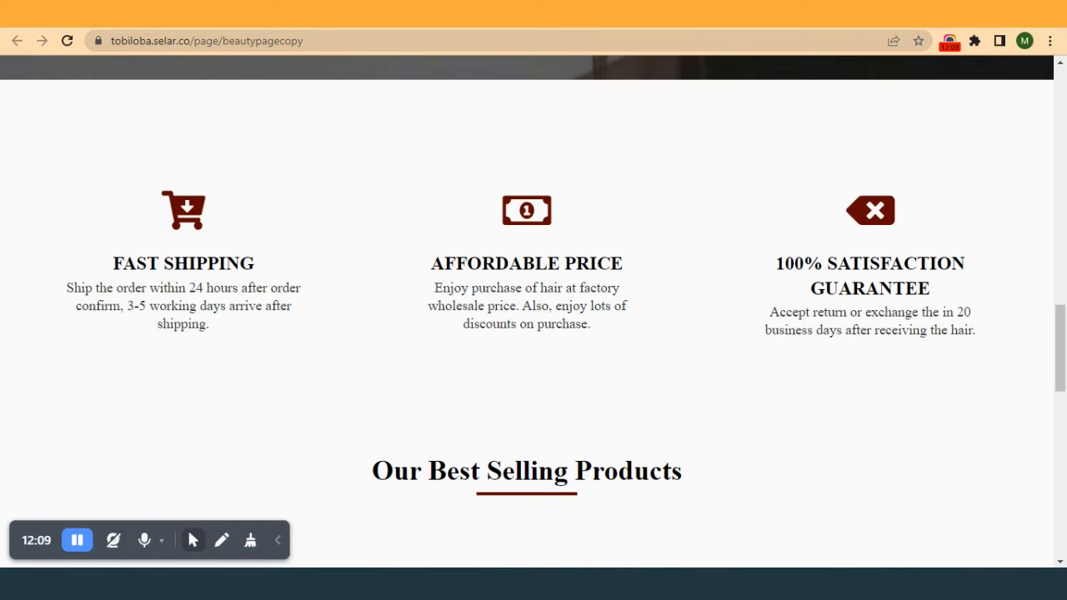
{"action": "left_click", "coordinate": [533, 15]}
{"action": "left_click", "coordinate": [61, 177]}
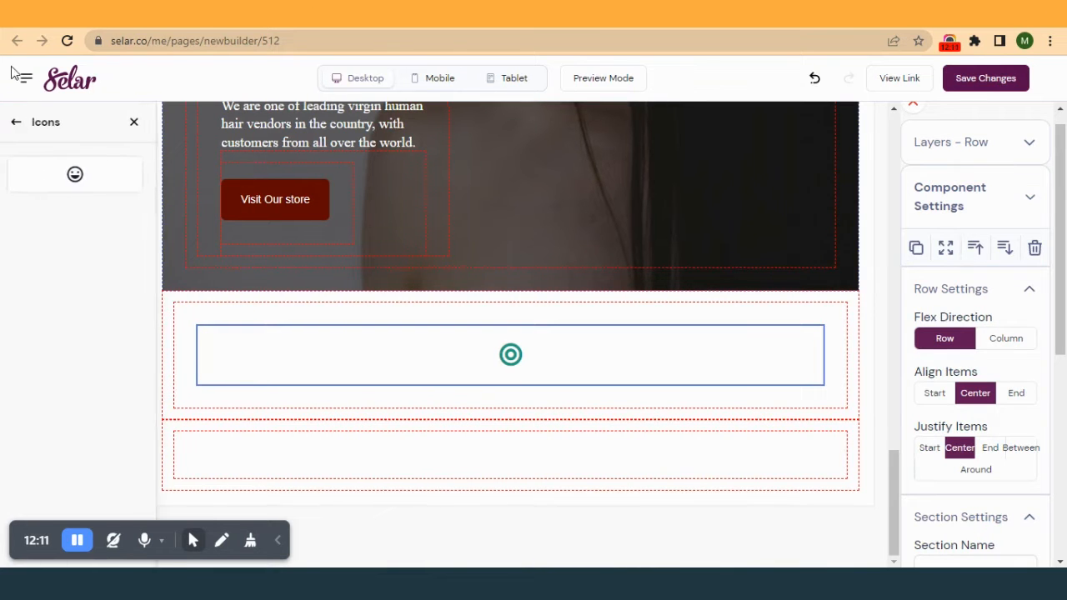
{"action": "left_click", "coordinate": [22, 123]}
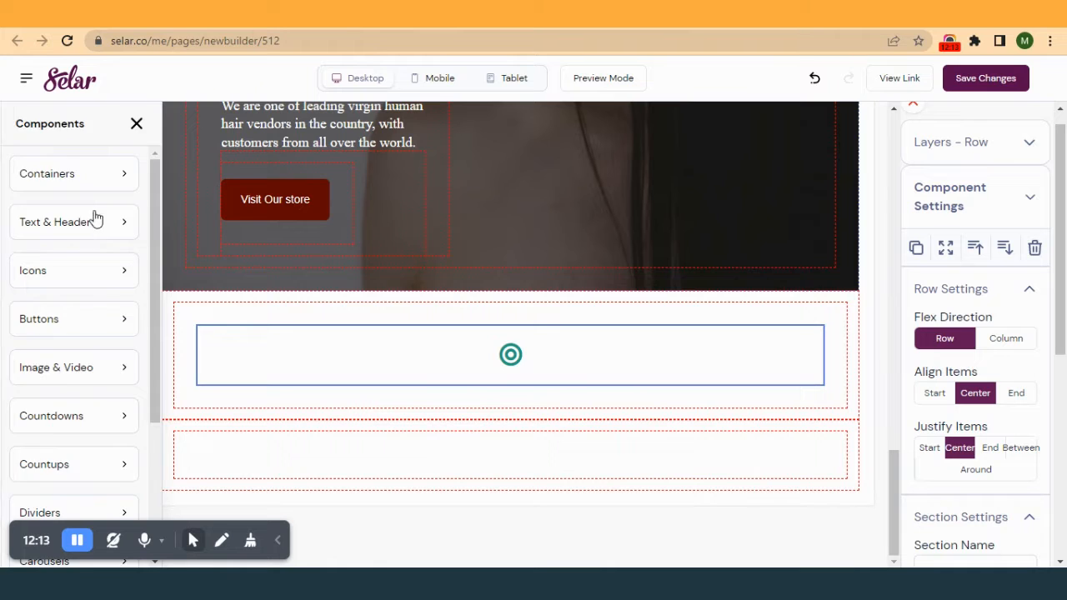
{"action": "left_click", "coordinate": [93, 219]}
{"action": "left_click_drag", "start_coordinate": [84, 178], "coordinate": [472, 405]}
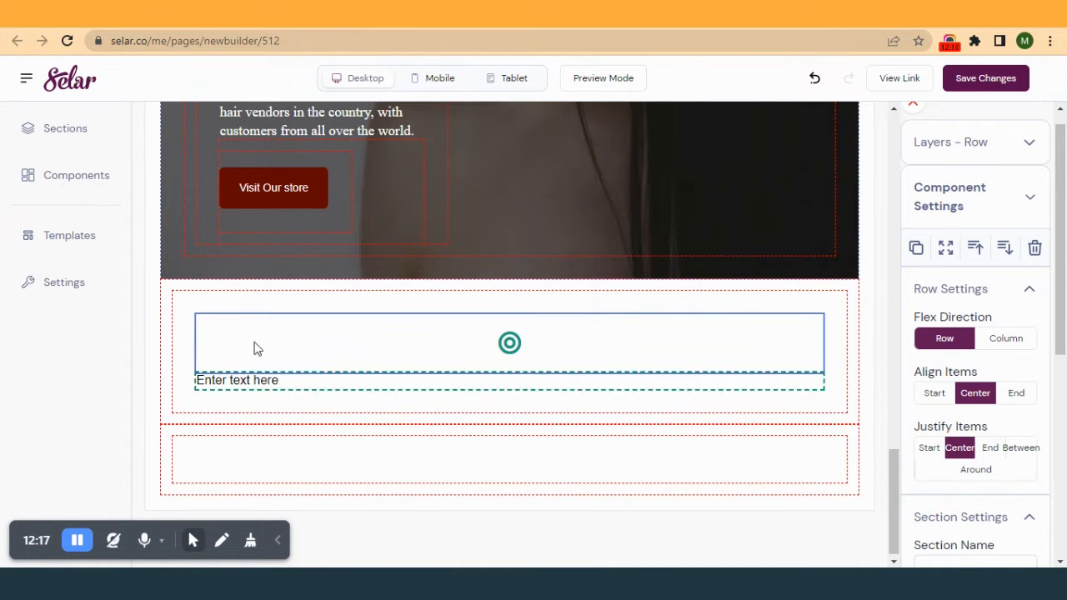
{"action": "left_click", "coordinate": [291, 370]}
{"action": "left_click", "coordinate": [917, 266]}
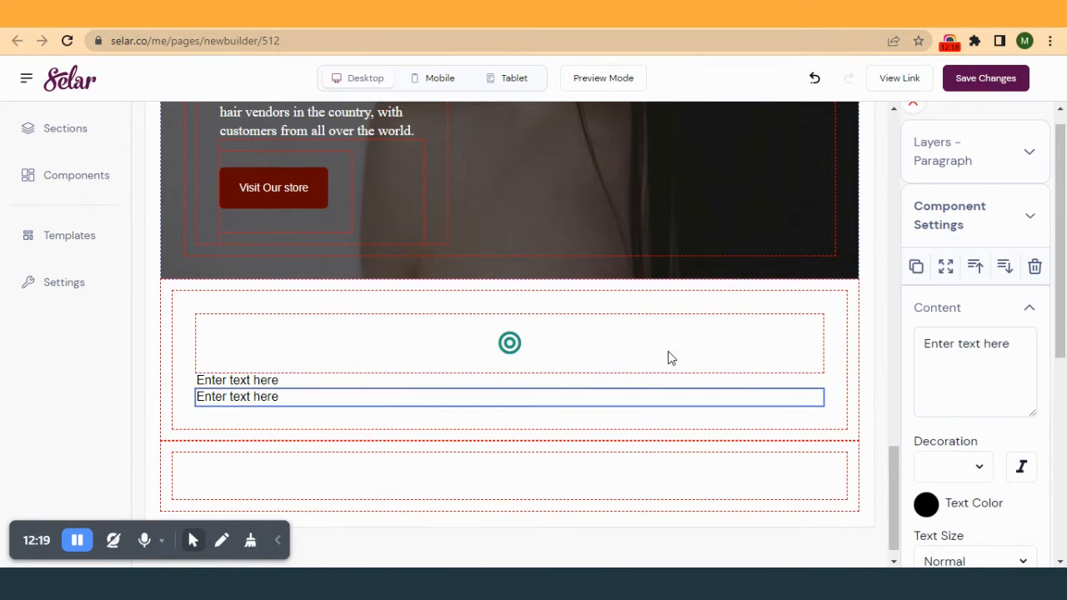
- Copy the heading FAST SHIPPING from the reference page into the first paragraph below the icon and center-align it
{"action": "left_click", "coordinate": [451, 384]}
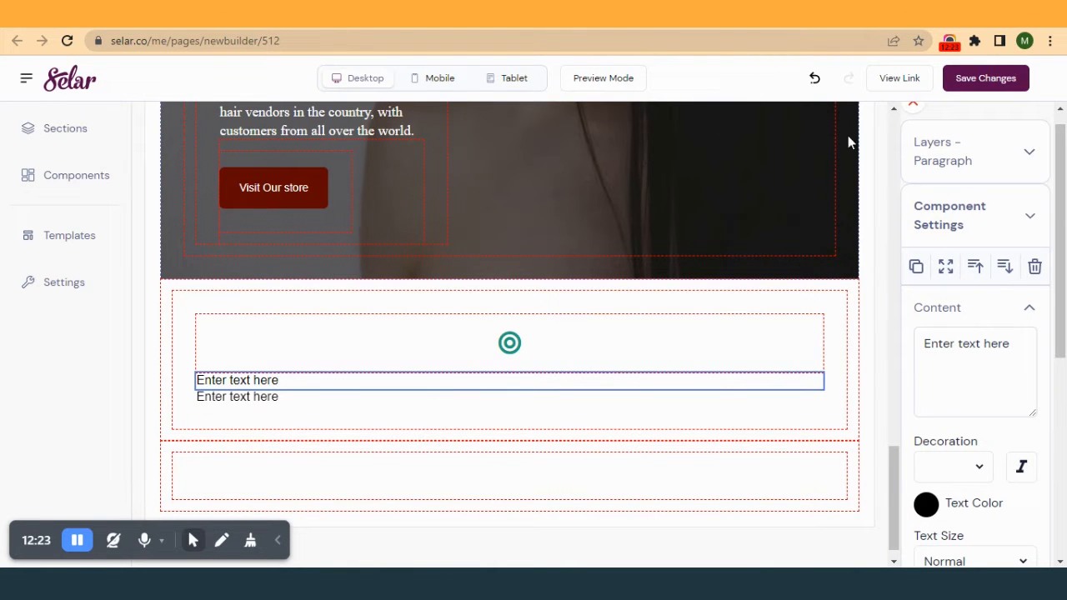
{"action": "left_click", "coordinate": [667, 14]}
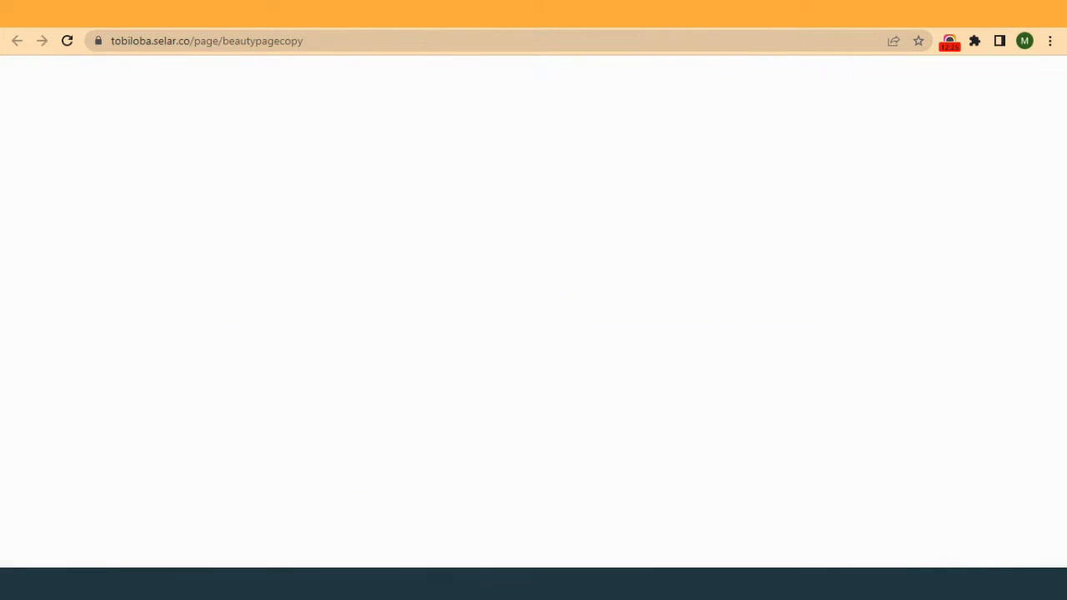
{"action": "left_click_drag", "start_coordinate": [269, 269], "coordinate": [117, 264]}
{"action": "key", "text": "ctrl+c"}
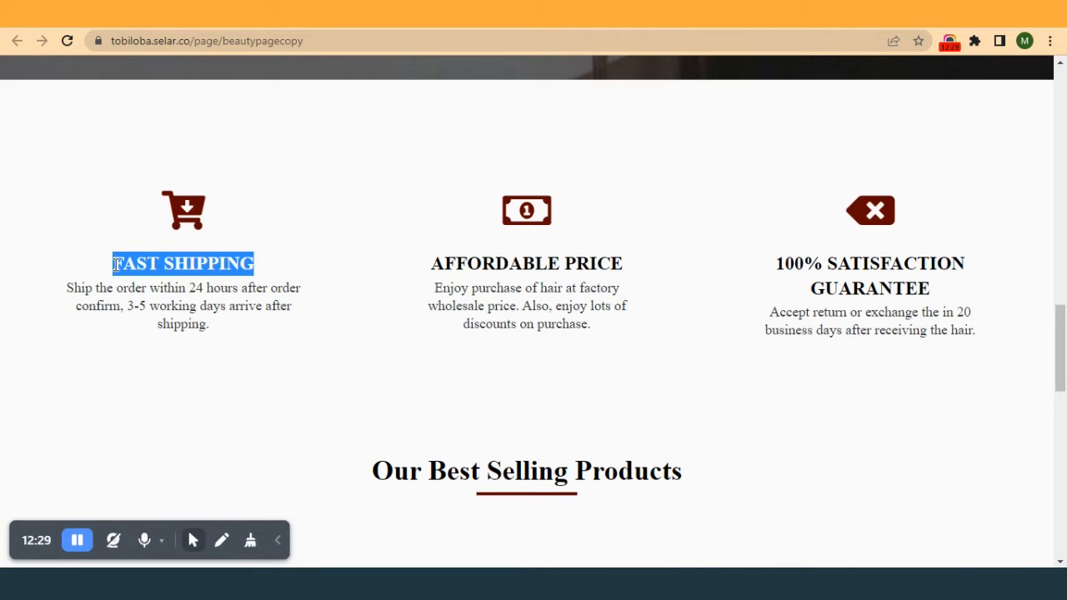
{"action": "left_click", "coordinate": [467, 13]}
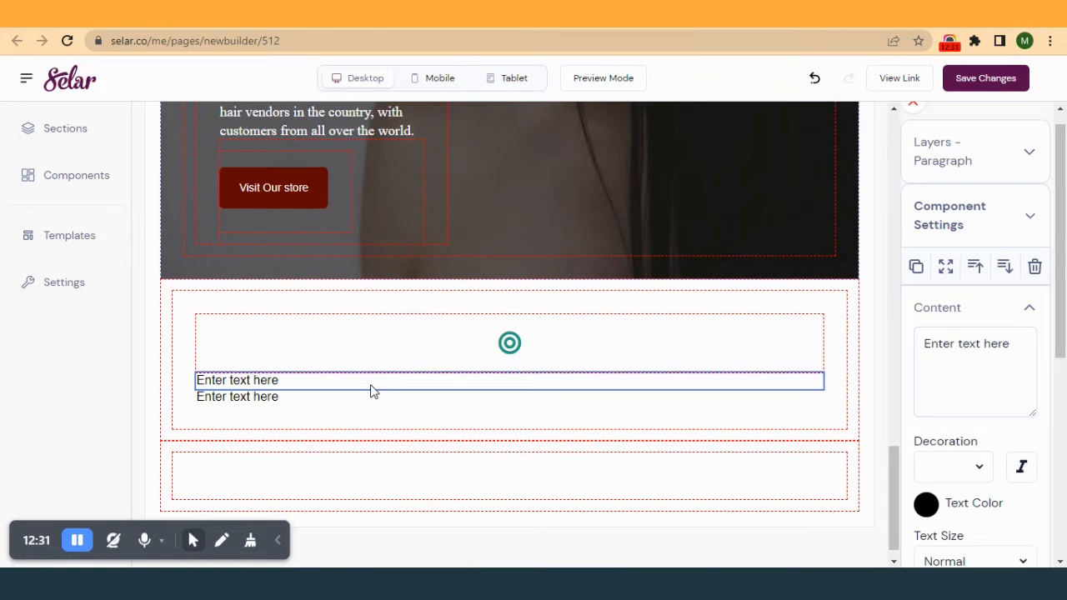
{"action": "triple_click", "coordinate": [966, 354]}
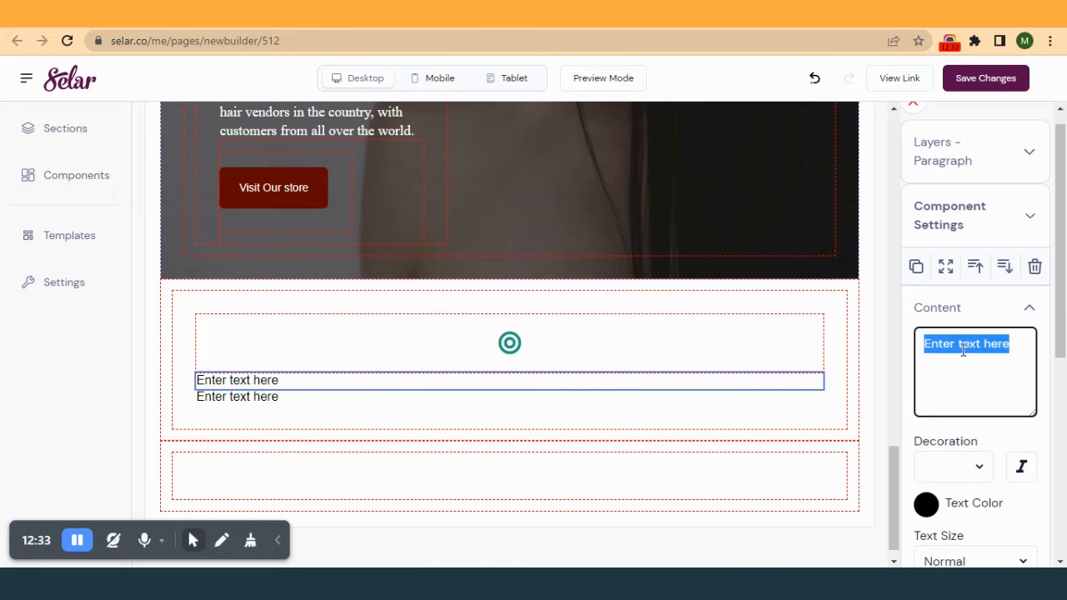
{"action": "key", "text": "ctrl+v"}
{"action": "scroll", "coordinate": [940, 436], "scroll_direction": "down", "scroll_amount": 4}
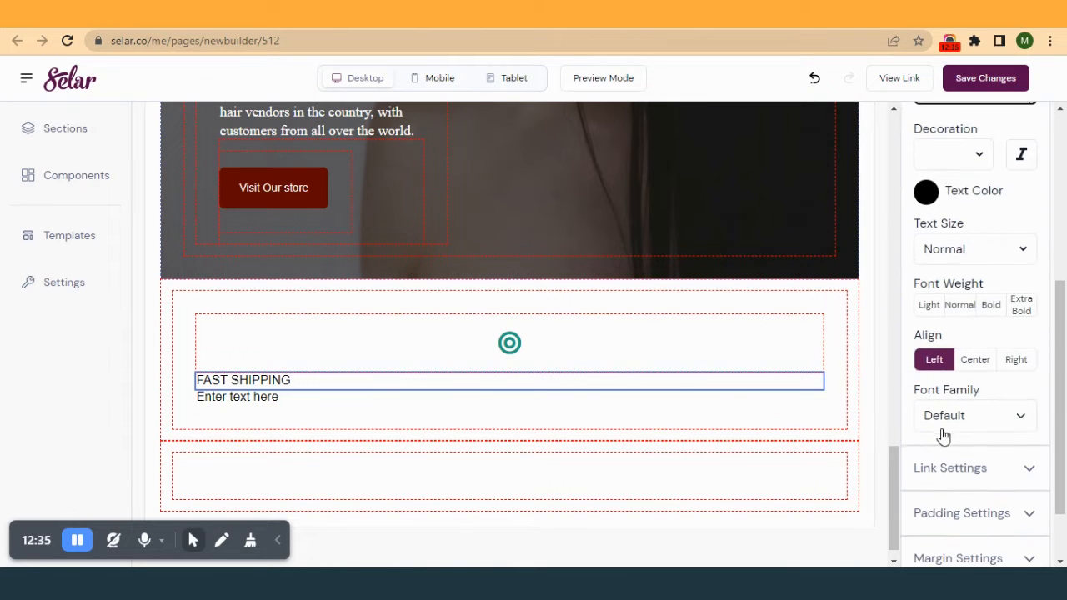
{"action": "left_click", "coordinate": [981, 369]}
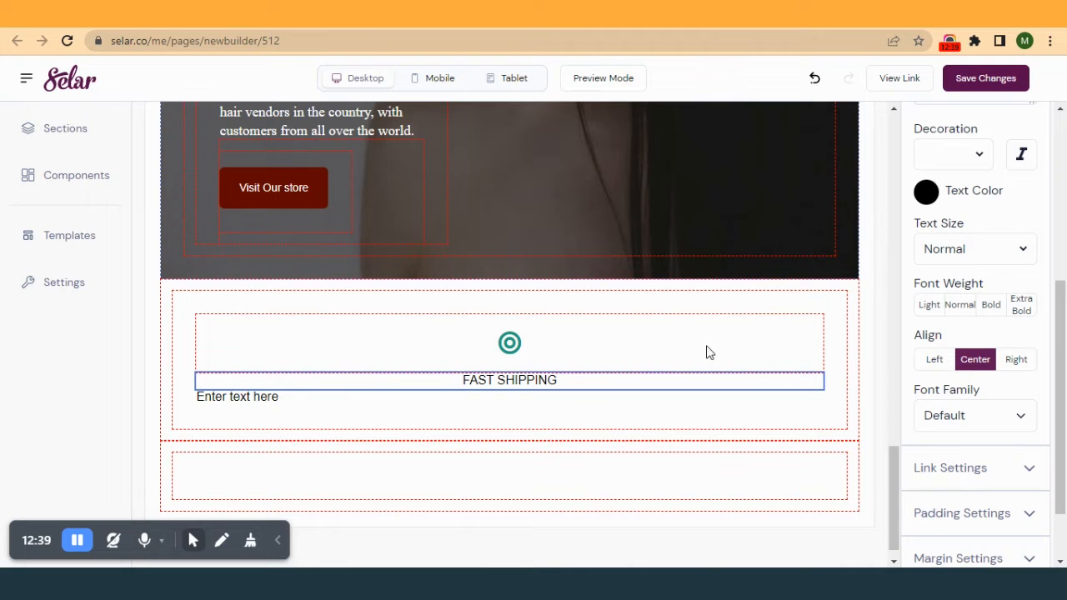
- Make the FAST SHIPPING heading bold, set its text size to 3X Large and its font family to Avenir
{"action": "left_click", "coordinate": [515, 343]}
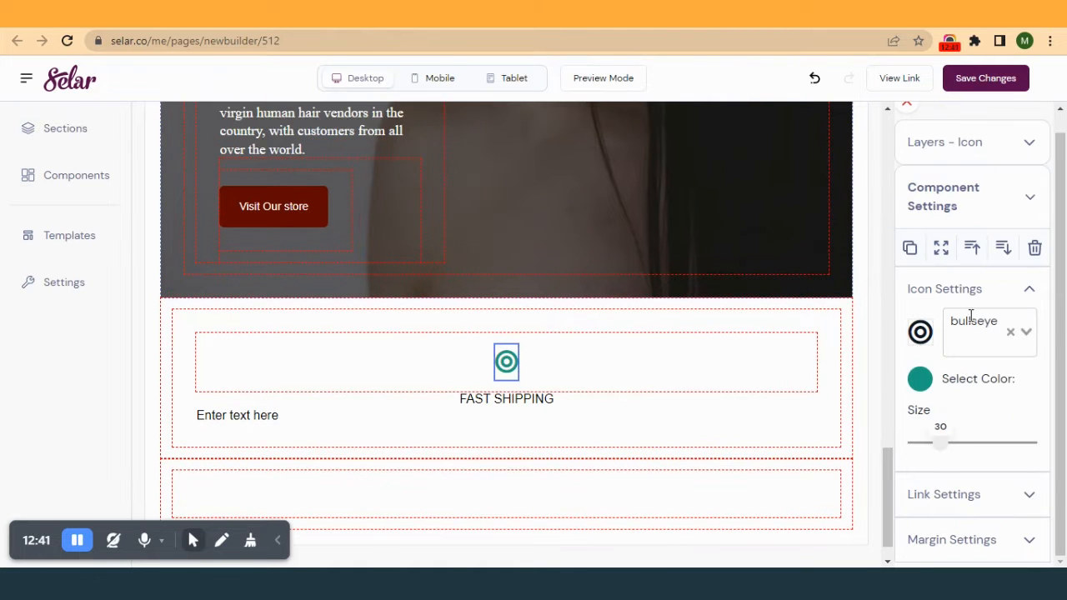
{"action": "left_click", "coordinate": [538, 398]}
{"action": "scroll", "coordinate": [938, 409], "scroll_direction": "down", "scroll_amount": 1}
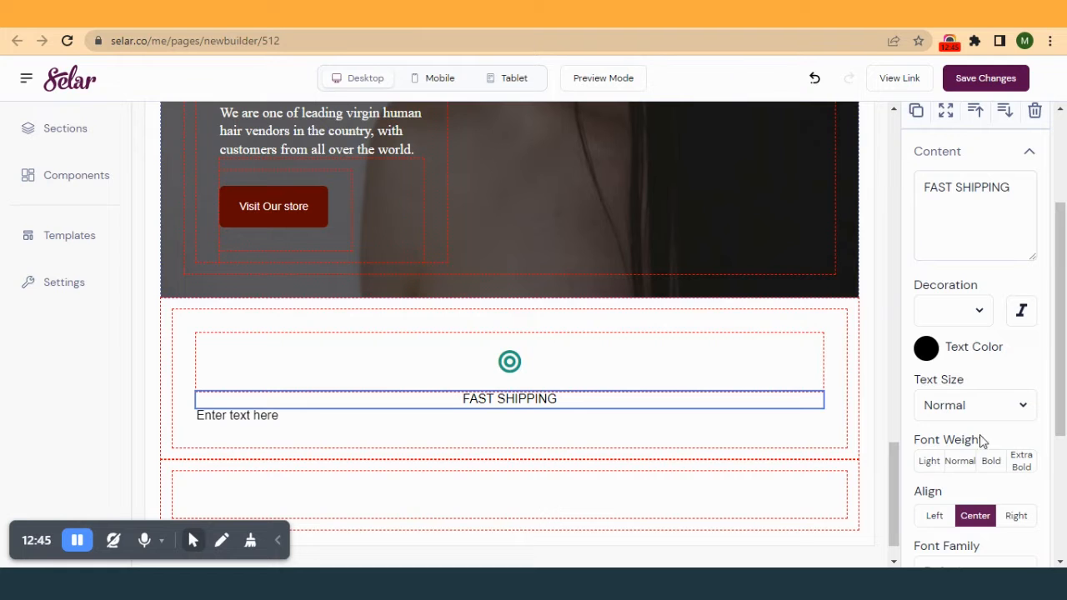
{"action": "left_click", "coordinate": [989, 464]}
{"action": "left_click", "coordinate": [961, 407]}
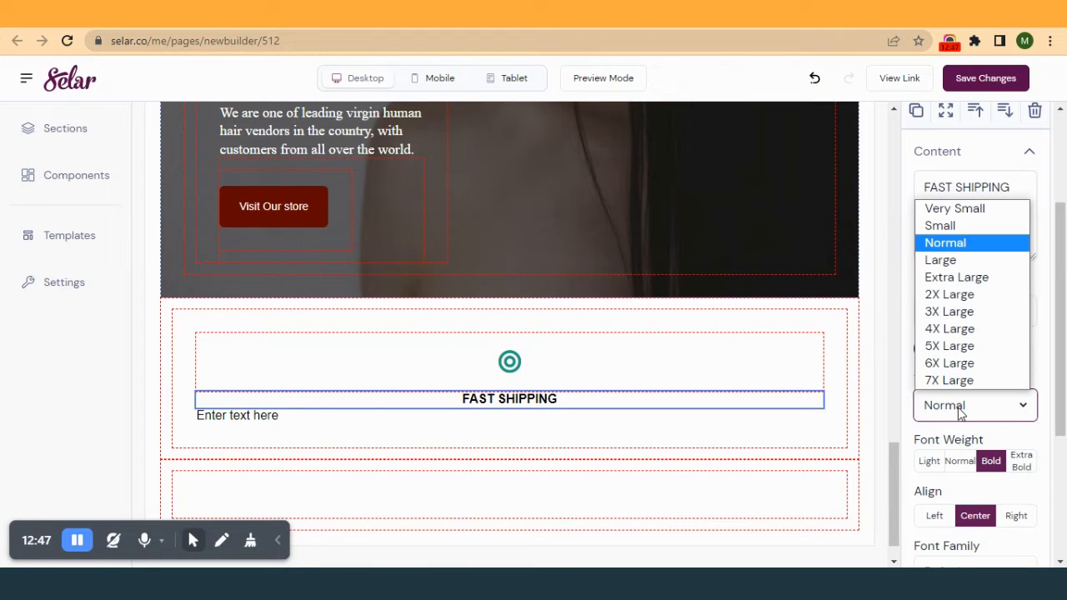
{"action": "left_click", "coordinate": [957, 314]}
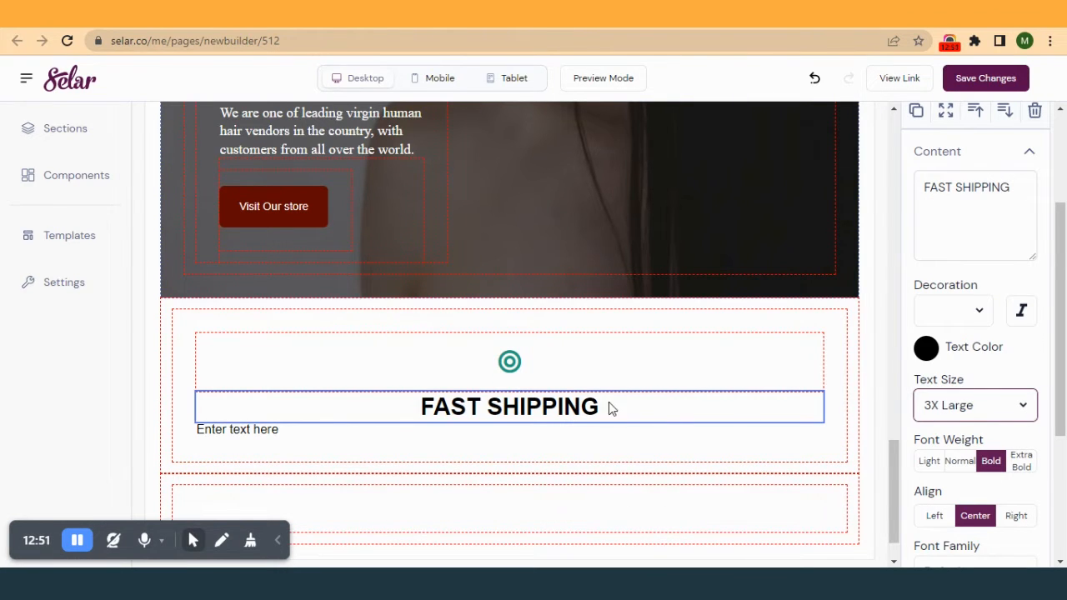
{"action": "scroll", "coordinate": [1009, 417], "scroll_direction": "down", "scroll_amount": 2}
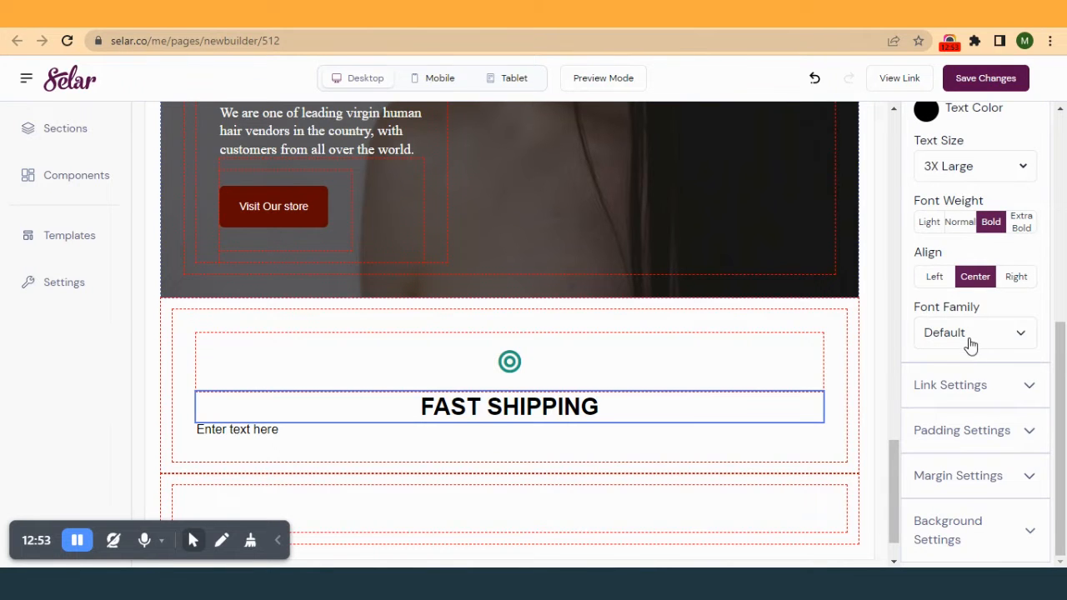
{"action": "left_click", "coordinate": [971, 337]}
{"action": "scroll", "coordinate": [966, 437], "scroll_direction": "down", "scroll_amount": 2}
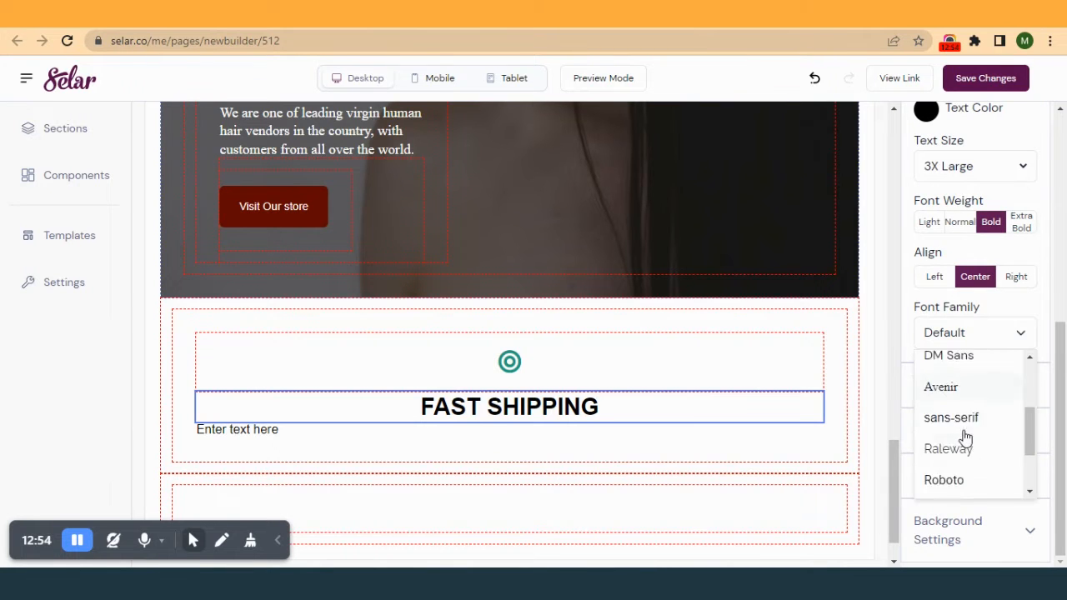
{"action": "left_click", "coordinate": [960, 376]}
- Copy the Fast Shipping description from the reference page and replace the placeholder text in the paragraph below the heading with it
{"action": "left_click", "coordinate": [272, 433]}
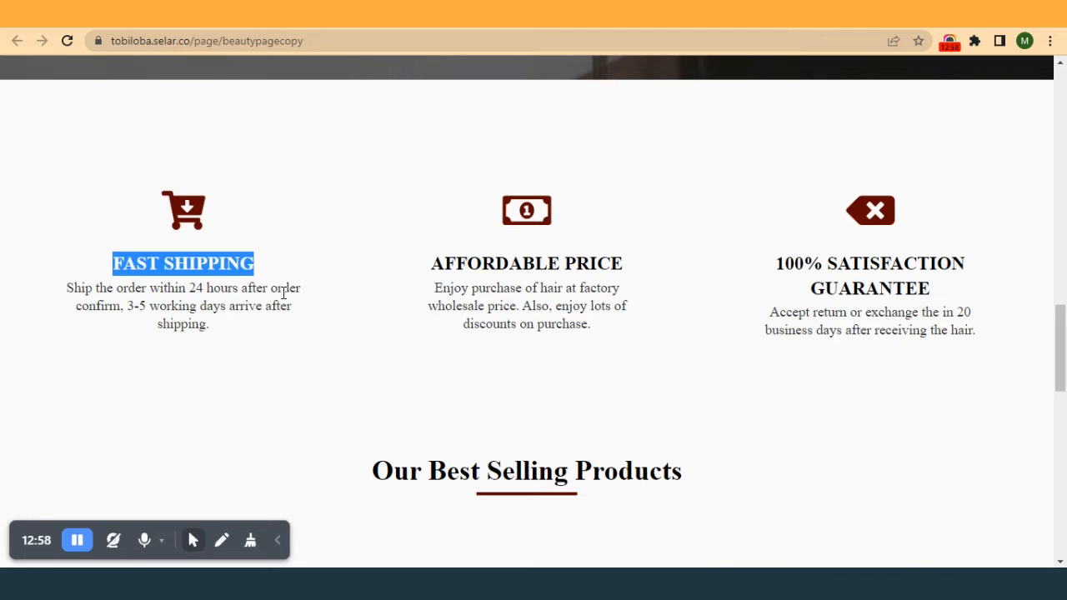
{"action": "left_click", "coordinate": [246, 326]}
{"action": "left_click_drag", "start_coordinate": [220, 325], "coordinate": [70, 289]}
{"action": "key", "text": "ctrl+c"}
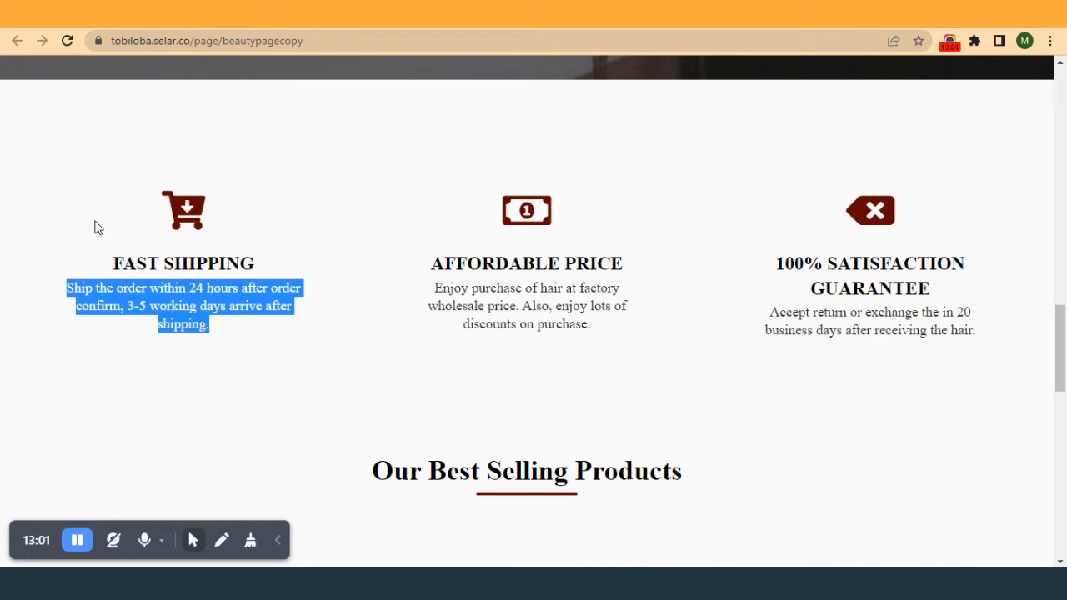
{"action": "left_click", "coordinate": [125, 13]}
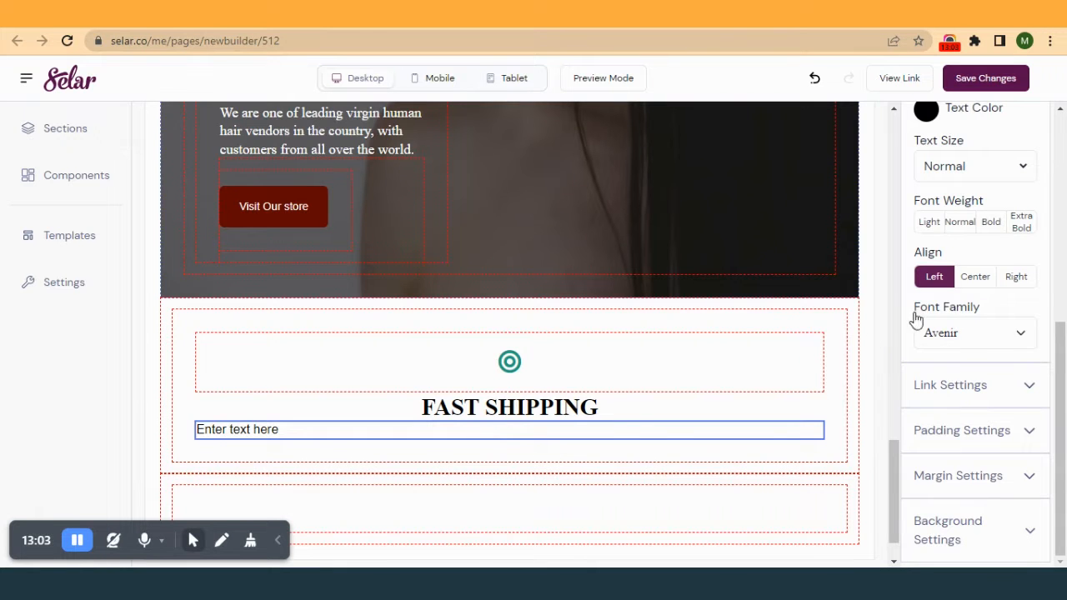
{"action": "scroll", "coordinate": [918, 319], "scroll_direction": "up", "scroll_amount": 5}
{"action": "triple_click", "coordinate": [990, 340]}
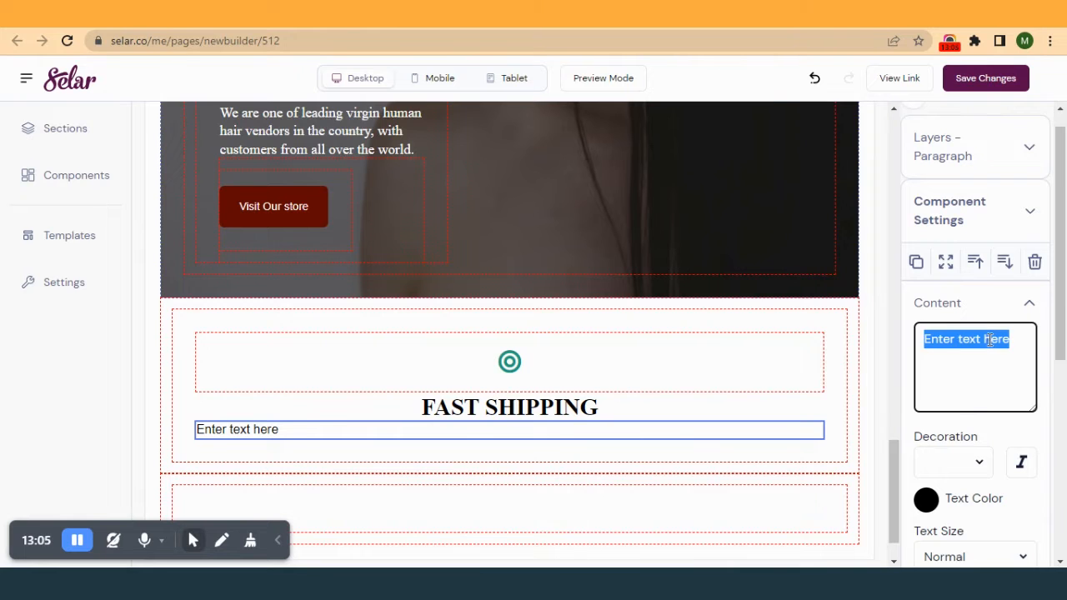
{"action": "key", "text": "ctrl+v"}
- Center-align the shipping description and set its font family to Avenir and its text size to Large
{"action": "scroll", "coordinate": [923, 454], "scroll_direction": "down", "scroll_amount": 3}
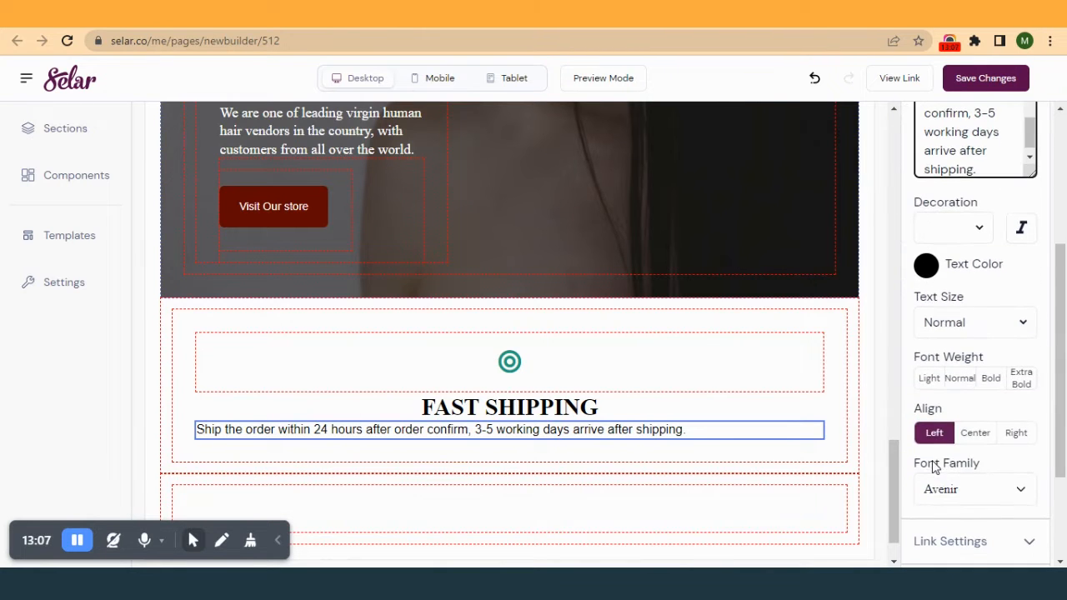
{"action": "left_click", "coordinate": [977, 435]}
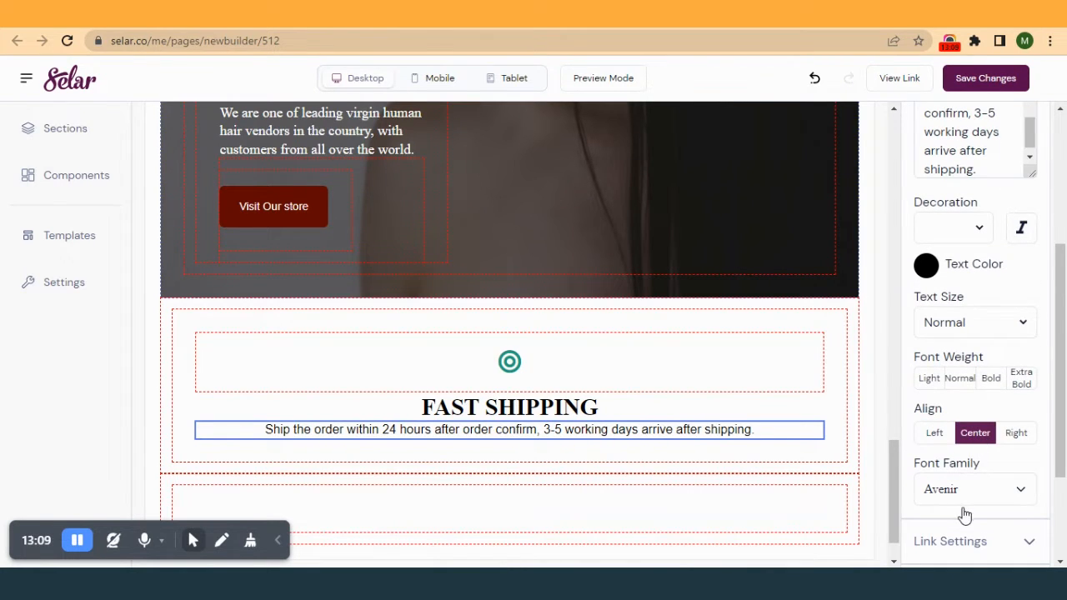
{"action": "scroll", "coordinate": [962, 512], "scroll_direction": "down", "scroll_amount": 2}
{"action": "left_click", "coordinate": [957, 352]}
{"action": "scroll", "coordinate": [960, 422], "scroll_direction": "down", "scroll_amount": 2}
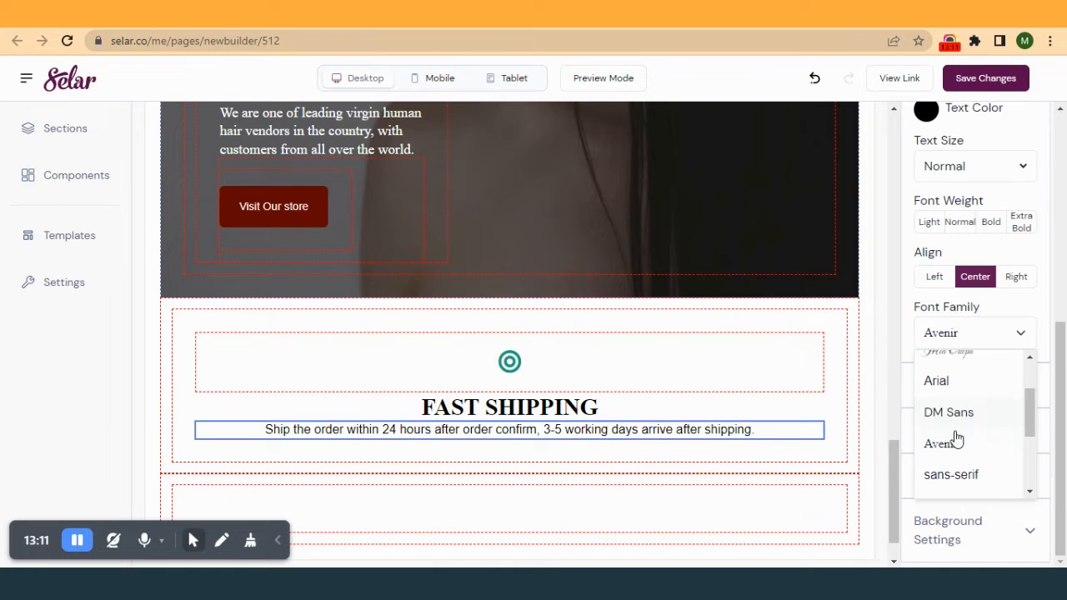
{"action": "left_click", "coordinate": [948, 451]}
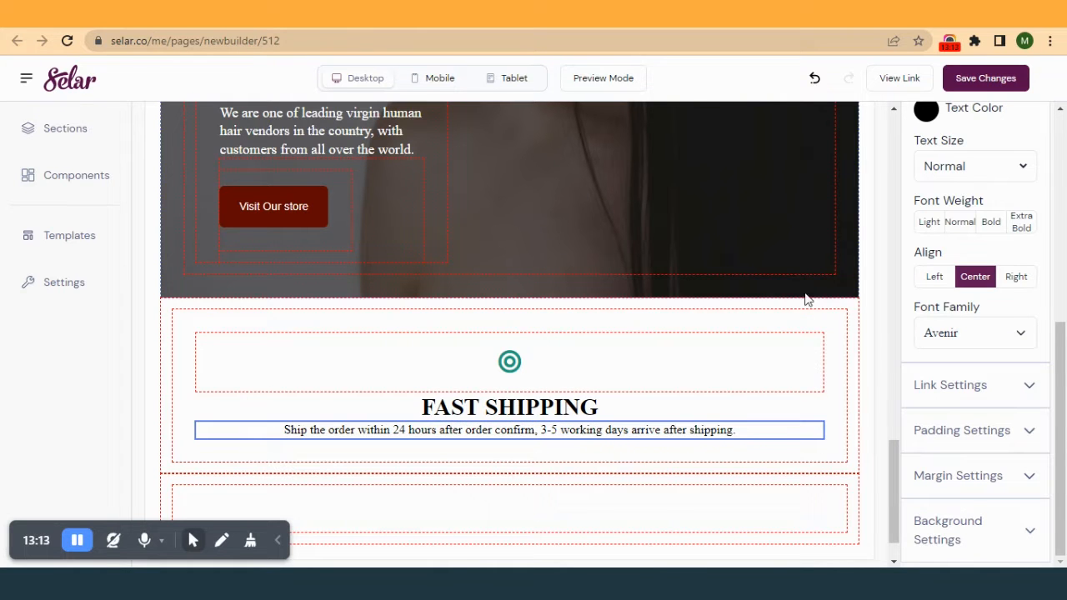
{"action": "scroll", "coordinate": [988, 233], "scroll_direction": "up", "scroll_amount": 2}
{"action": "left_click", "coordinate": [986, 247]}
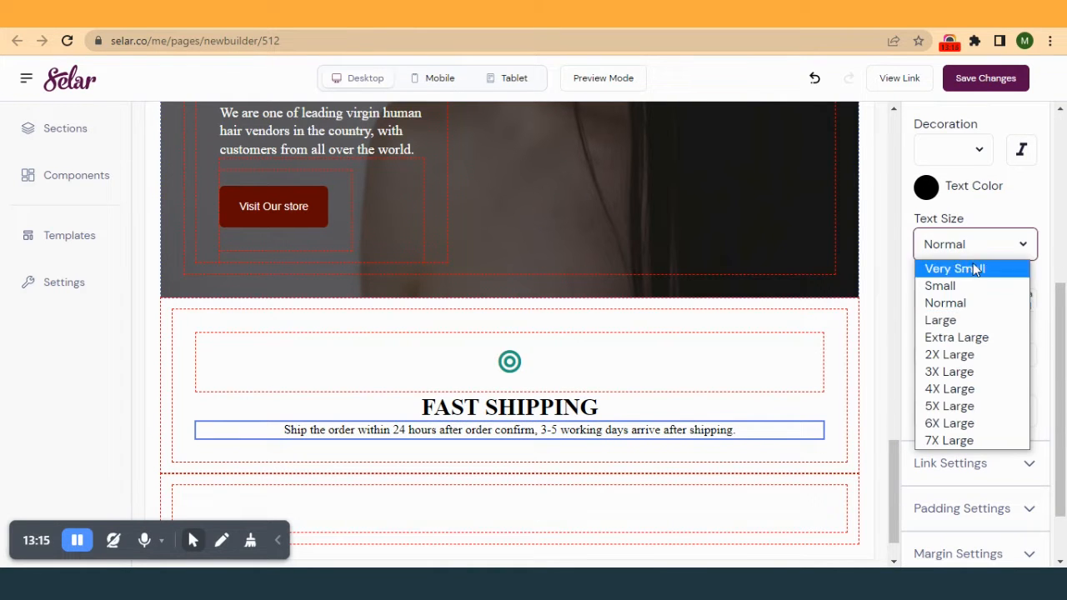
{"action": "left_click", "coordinate": [960, 321]}
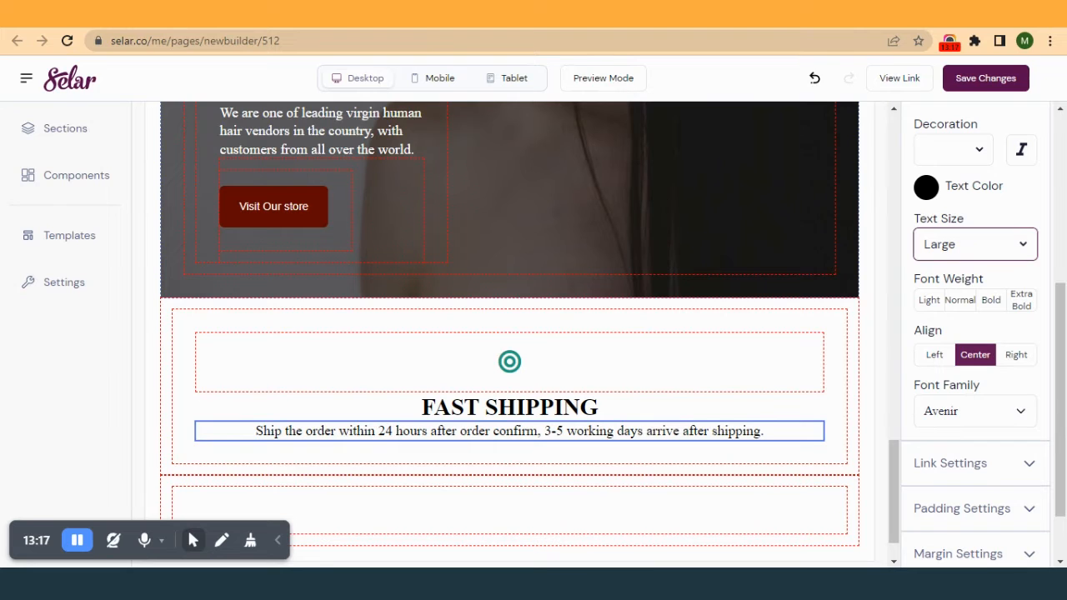
- Compare with the reference page, try the FAST SHIPPING heading at 2X Large and return it to 3X Large
{"action": "left_click", "coordinate": [734, 14]}
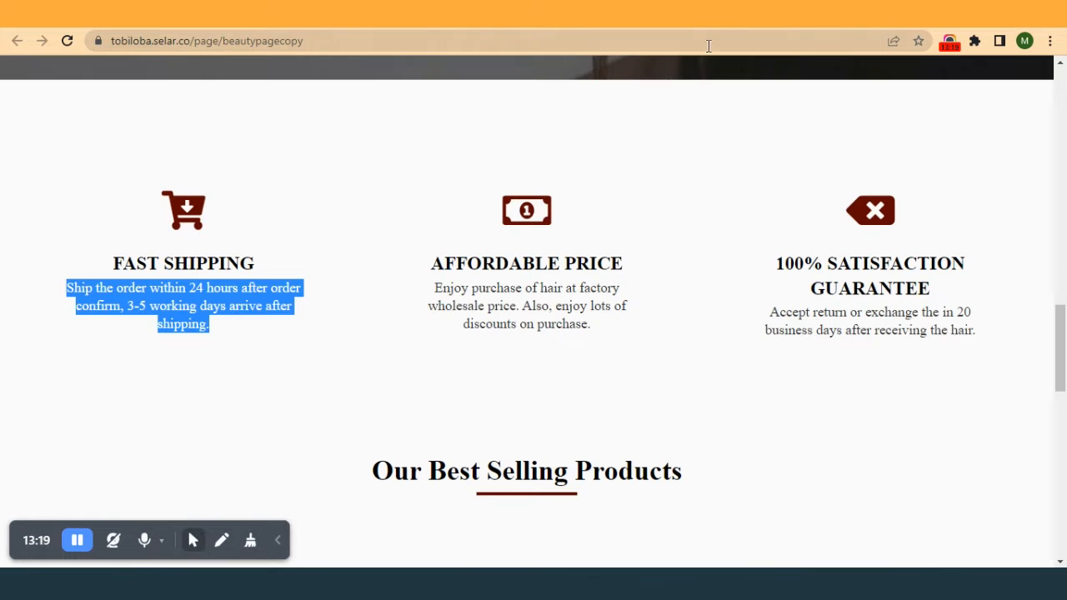
{"action": "left_click", "coordinate": [362, 351]}
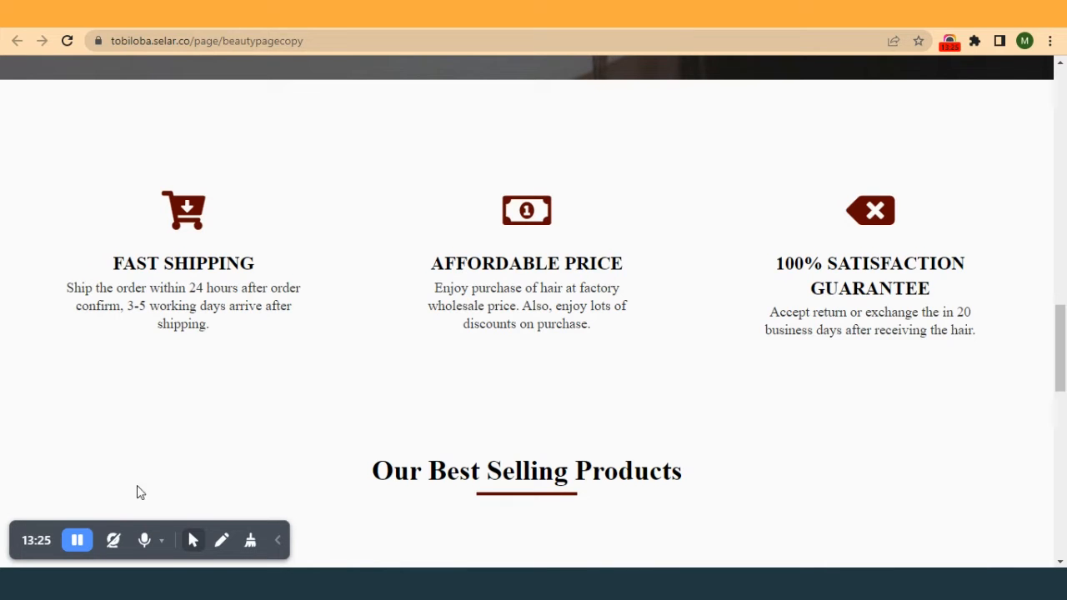
{"action": "left_click", "coordinate": [88, 583]}
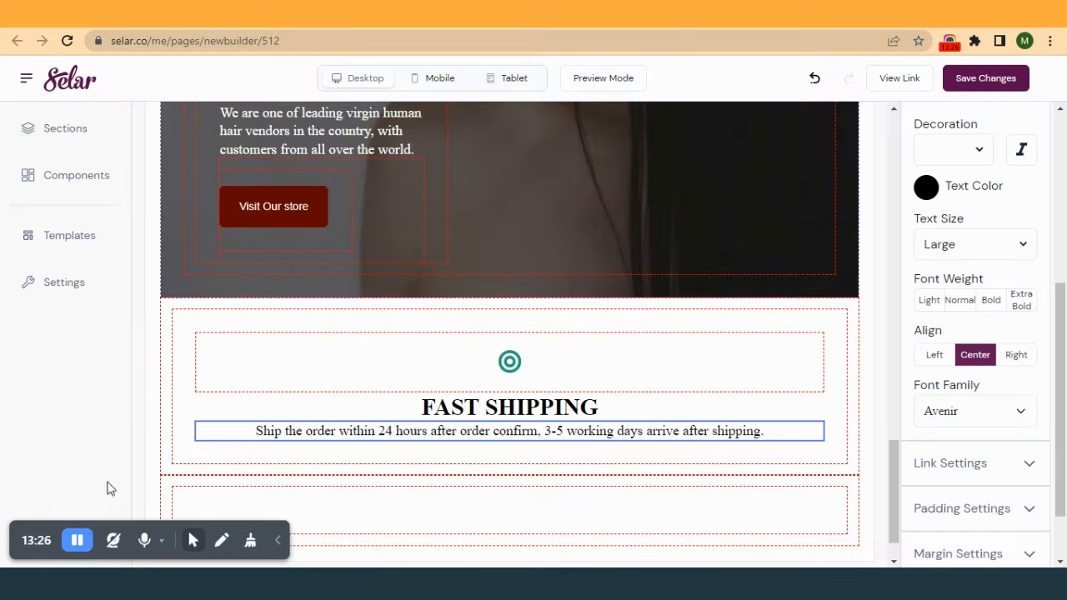
{"action": "left_click", "coordinate": [515, 407]}
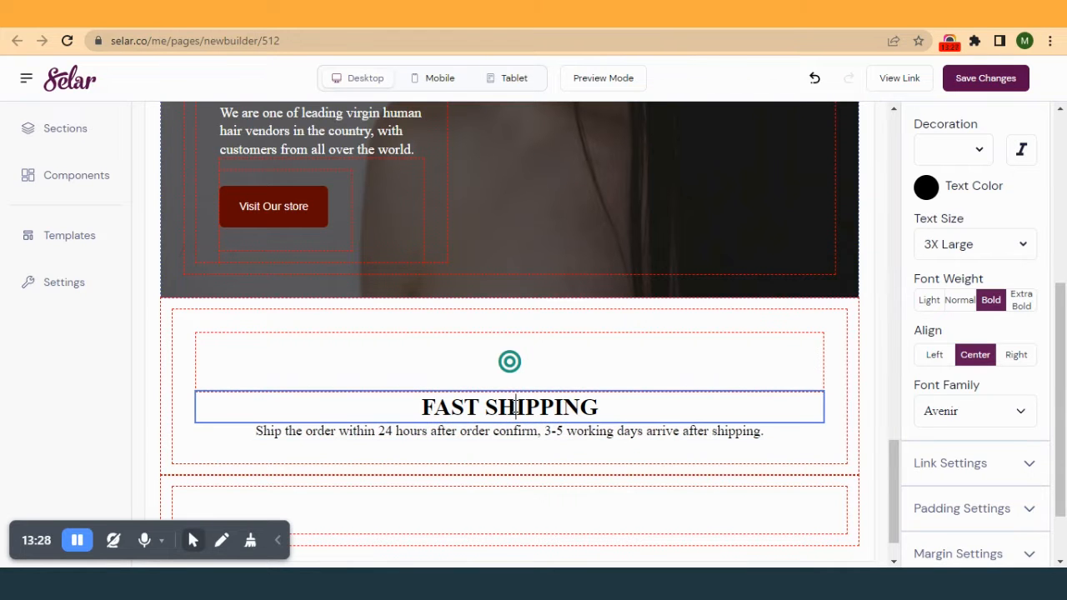
{"action": "left_click", "coordinate": [988, 244]}
{"action": "left_click", "coordinate": [967, 354]}
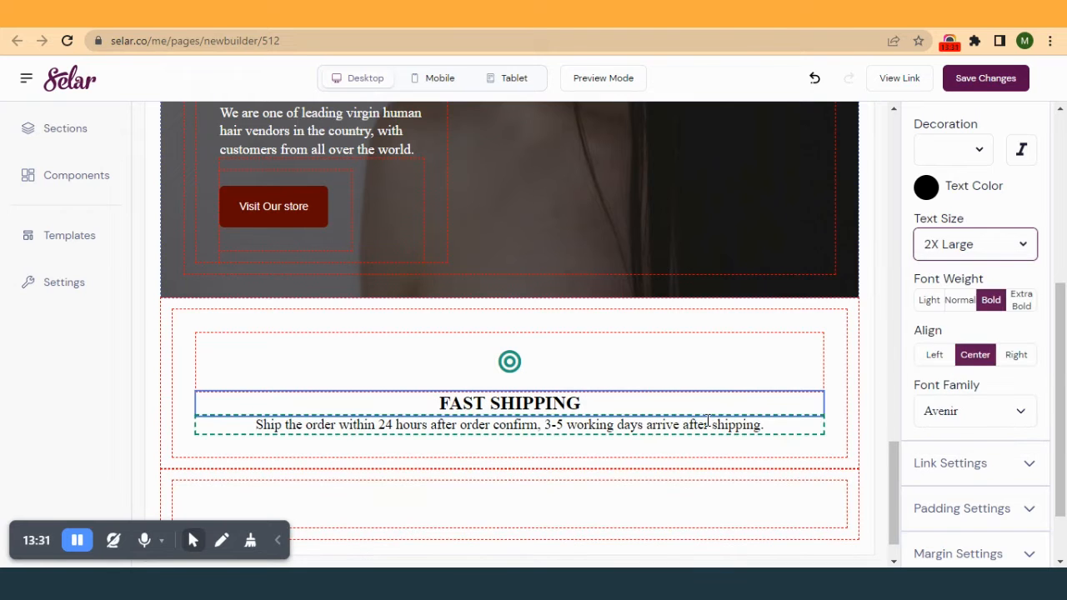
{"action": "left_click", "coordinate": [965, 244]}
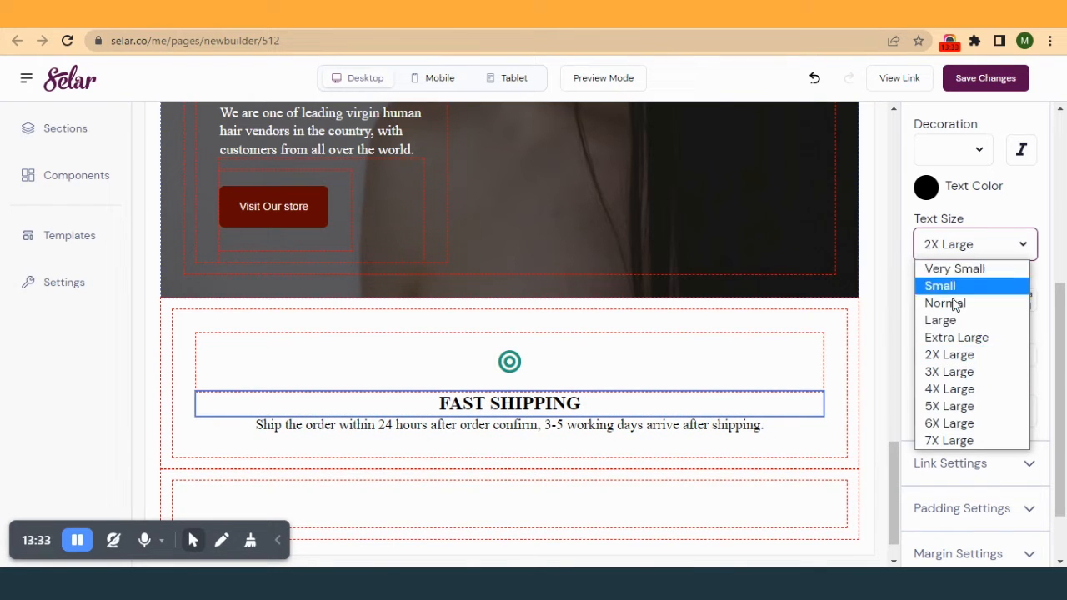
{"action": "left_click", "coordinate": [953, 373]}
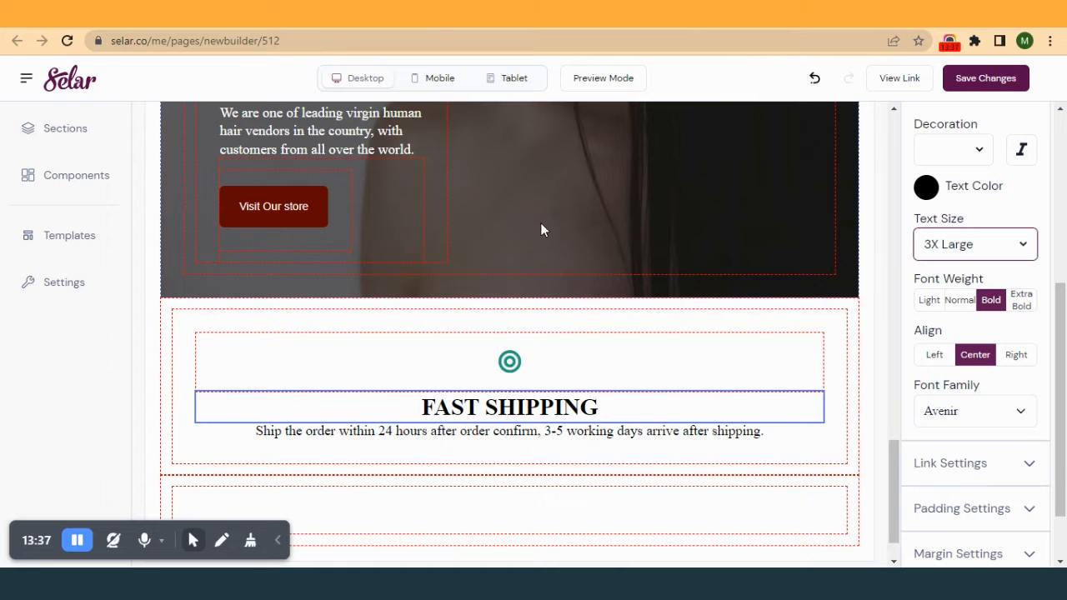
- Check the Fast Shipping icon on the reference page and replace the bullseye icon with cart arrow down
{"action": "left_click", "coordinate": [500, 13]}
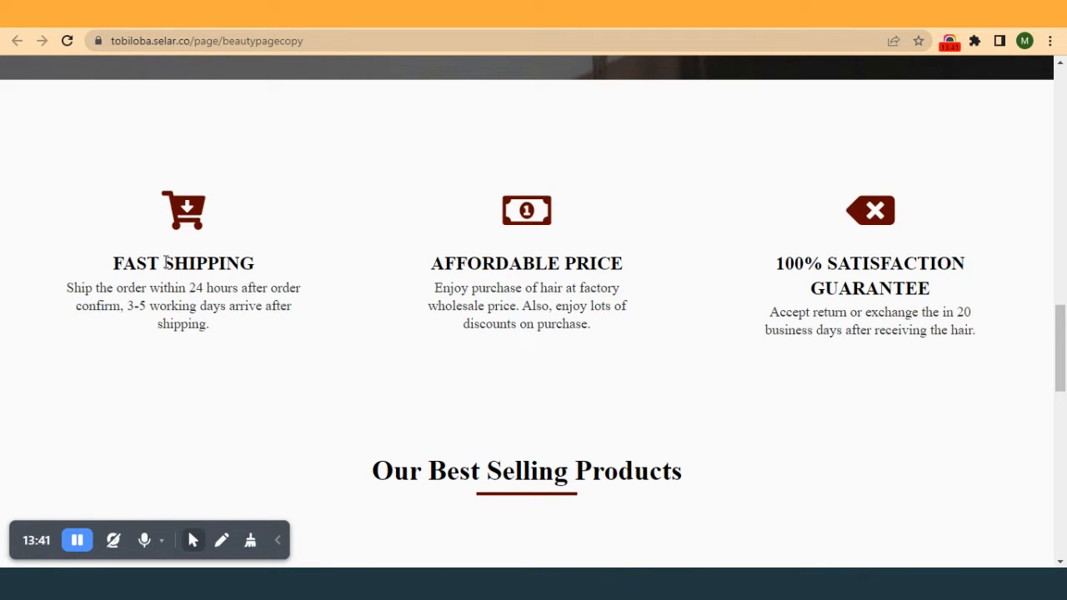
{"action": "left_click", "coordinate": [492, 14]}
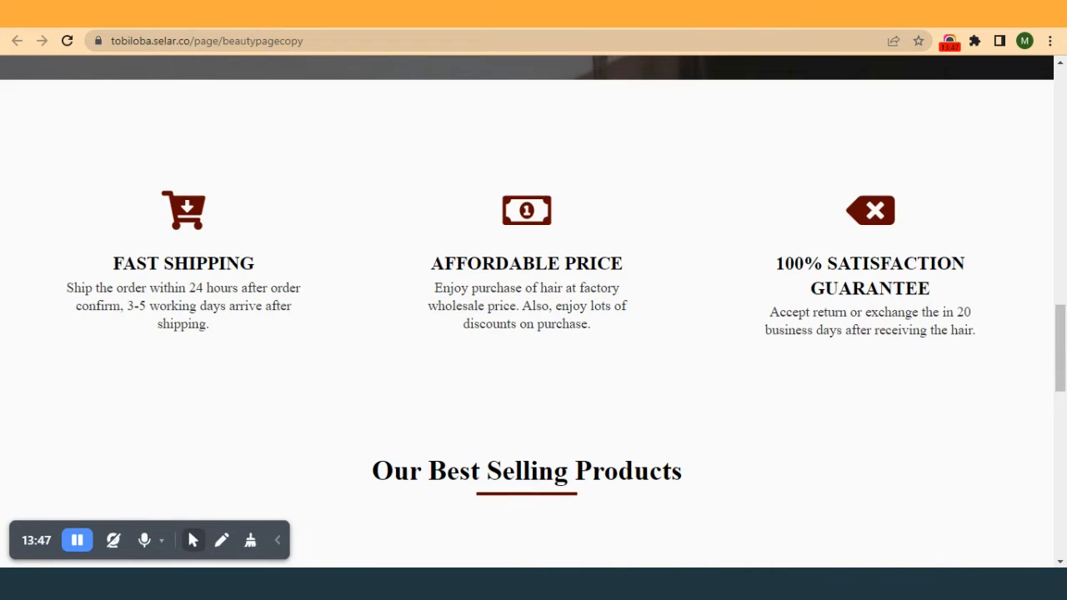
{"action": "key", "text": "ctrl+Tab"}
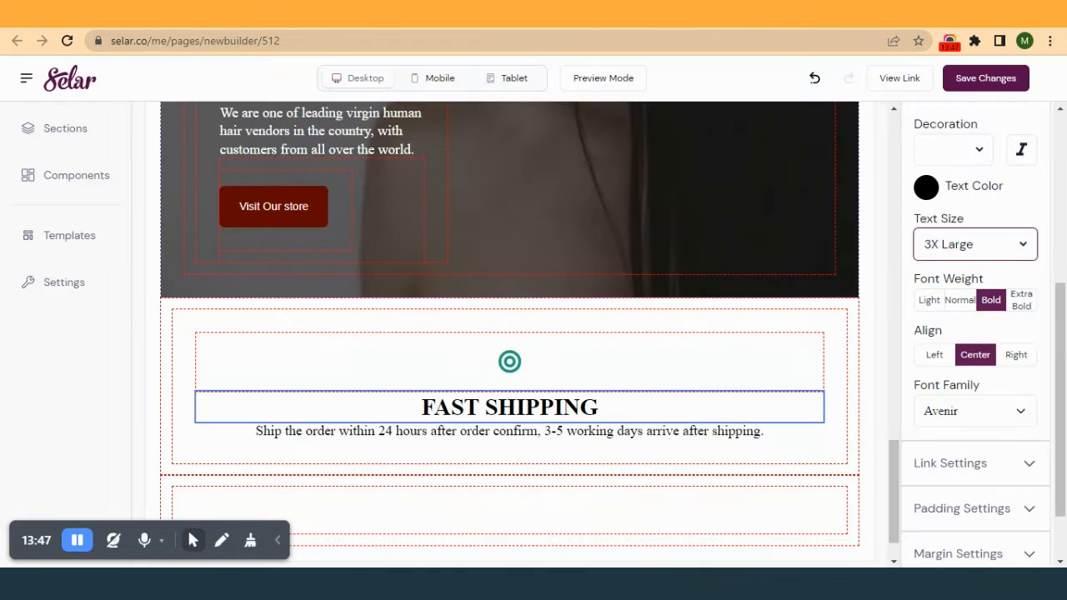
{"action": "left_click", "coordinate": [509, 361]}
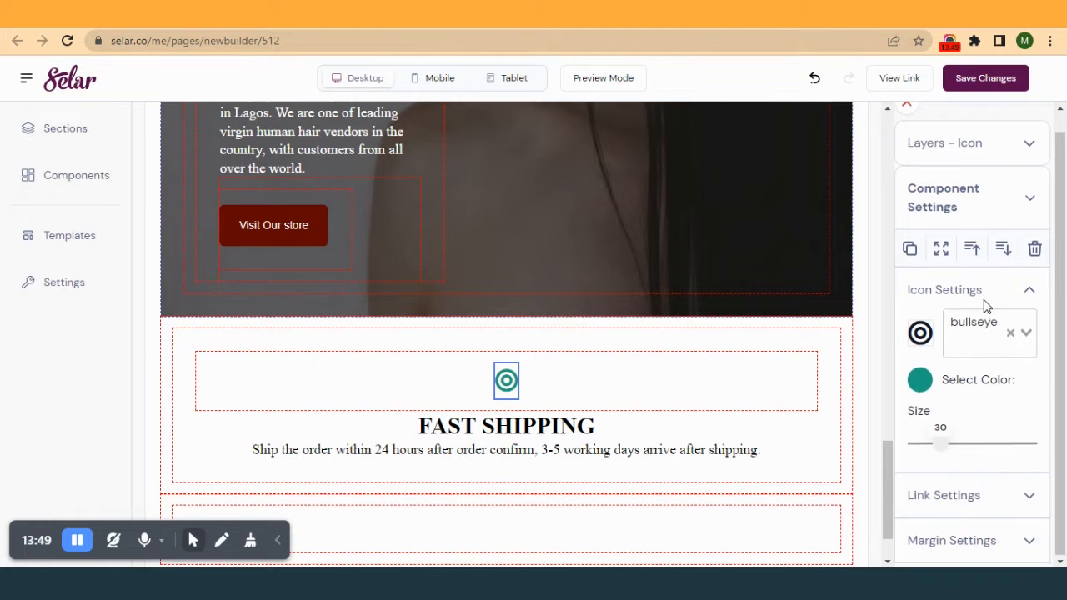
{"action": "scroll", "coordinate": [979, 317], "scroll_direction": "up", "scroll_amount": 1}
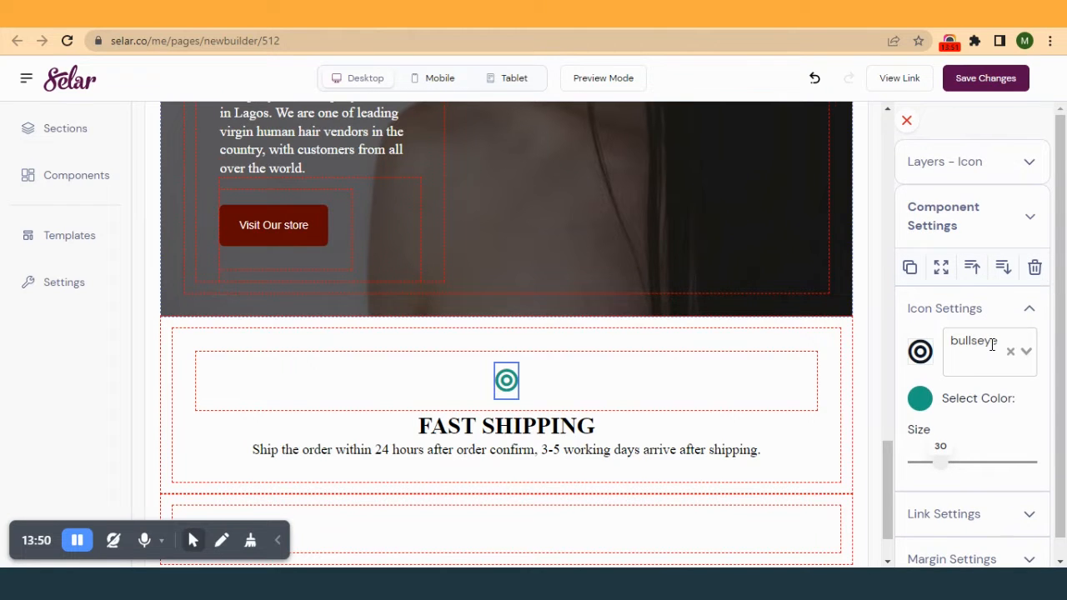
{"action": "left_click", "coordinate": [992, 344]}
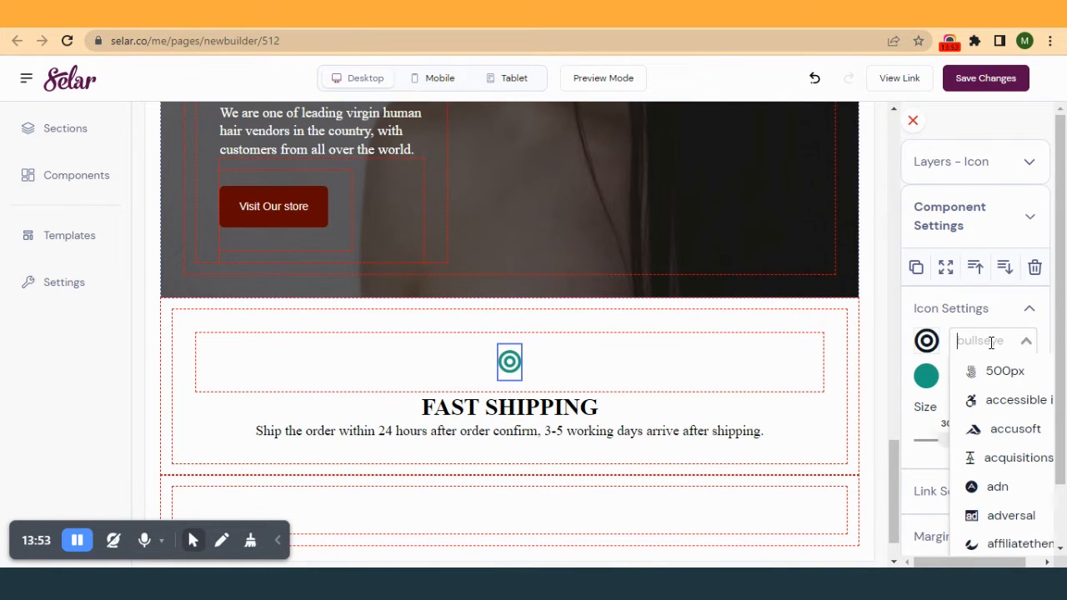
{"action": "type", "text": "cart"}
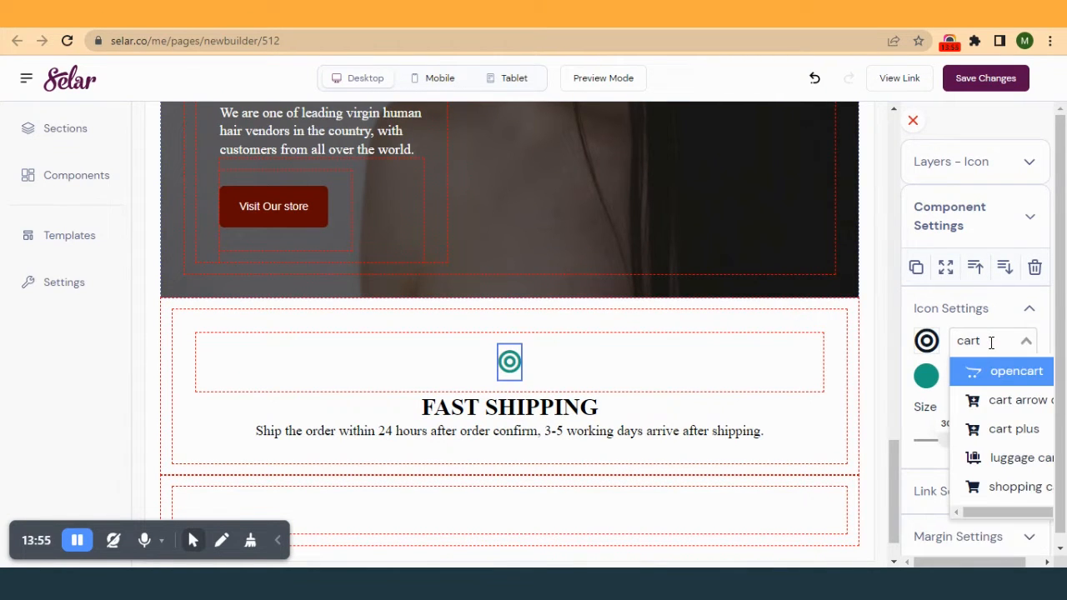
{"action": "left_click", "coordinate": [1003, 401]}
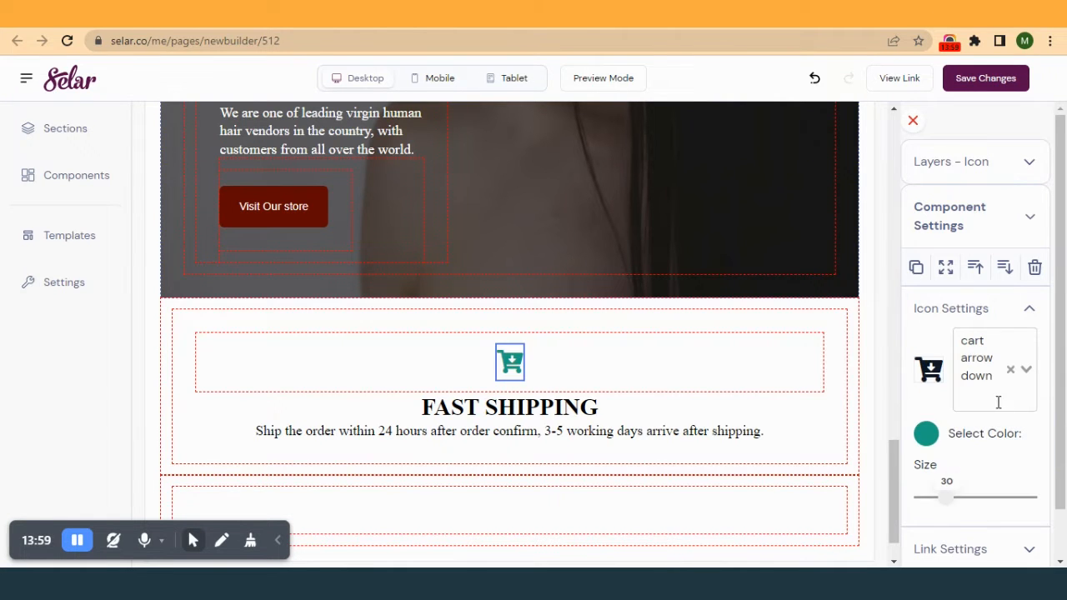
- Set the cart icon's size to 50 and compare it with the icon on the reference page
{"action": "scroll", "coordinate": [998, 382], "scroll_direction": "down", "scroll_amount": 1}
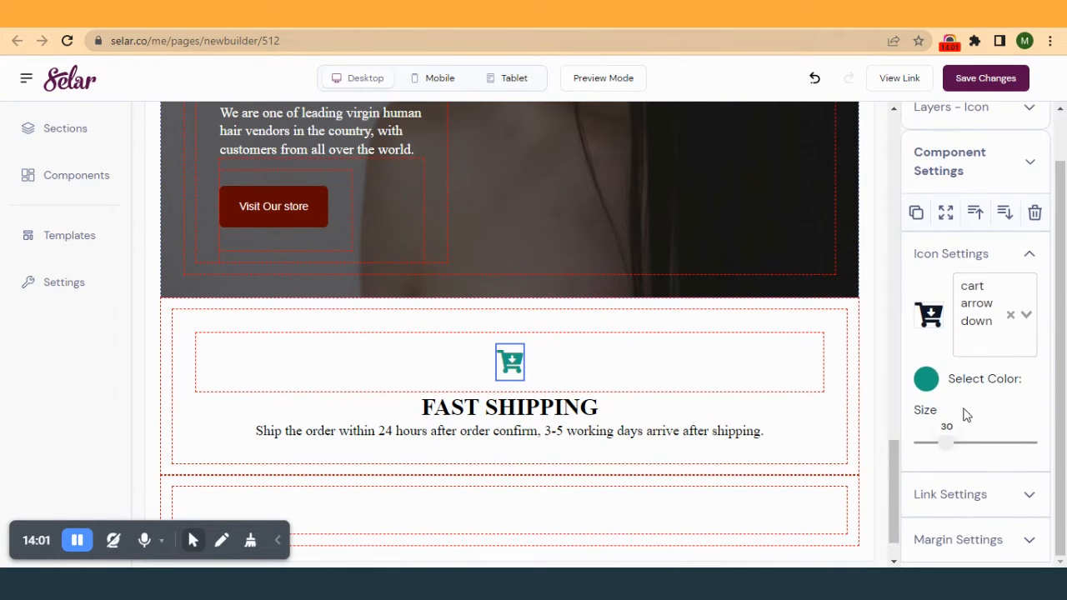
{"action": "left_click_drag", "start_coordinate": [953, 450], "coordinate": [973, 451]}
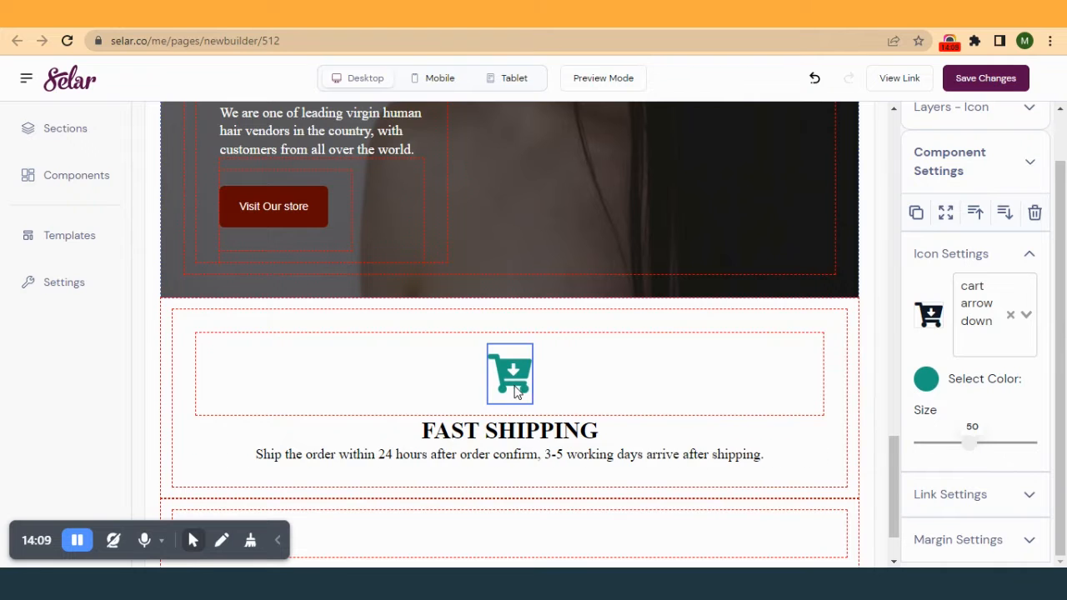
{"action": "key", "text": "ctrl+Tab"}
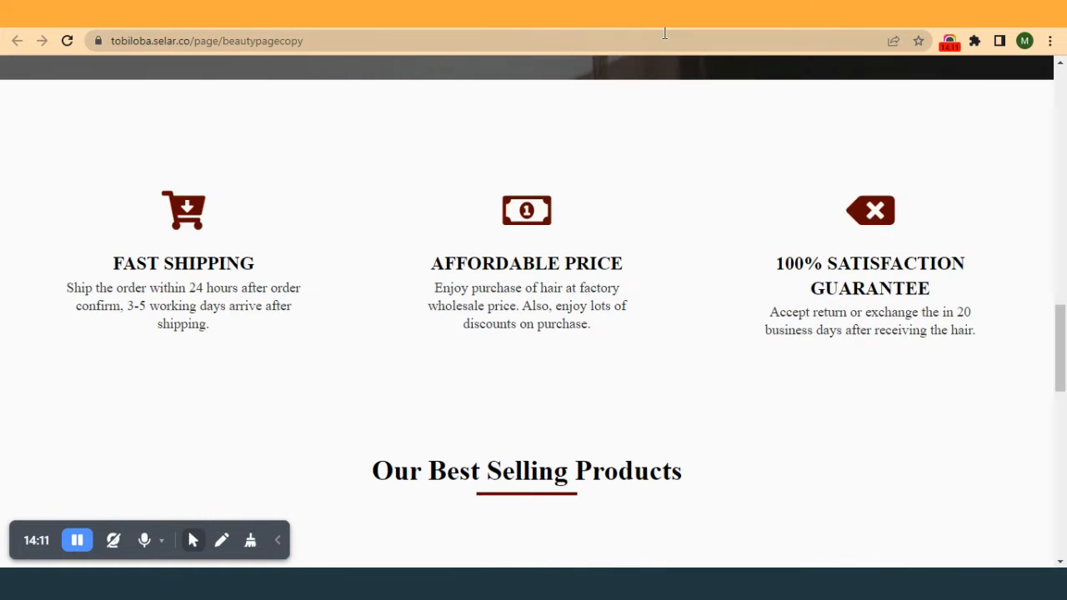
{"action": "key", "text": "ctrl+shift+Tab"}
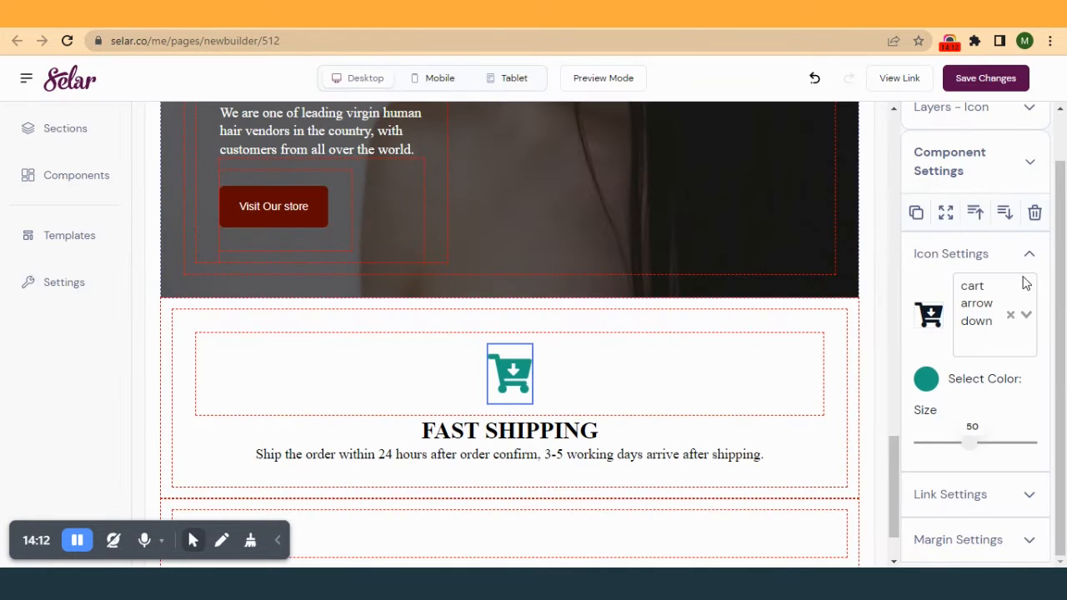
- Set the Fast Shipping cart icon's color to hex #610802
{"action": "left_click", "coordinate": [926, 381]}
{"action": "double_click", "coordinate": [1002, 232]}
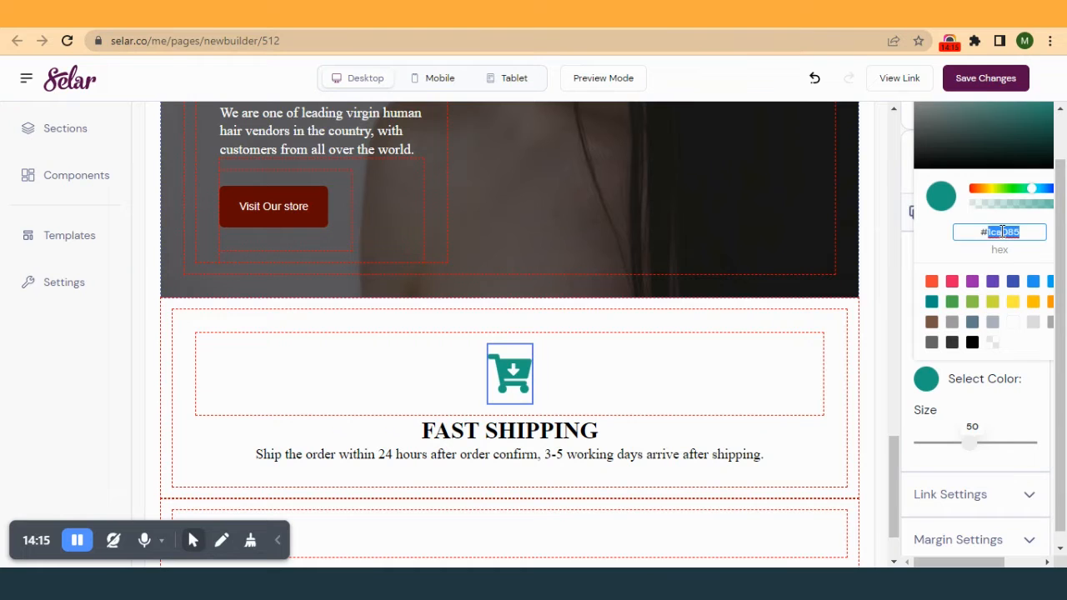
{"action": "key", "text": "super+v"}
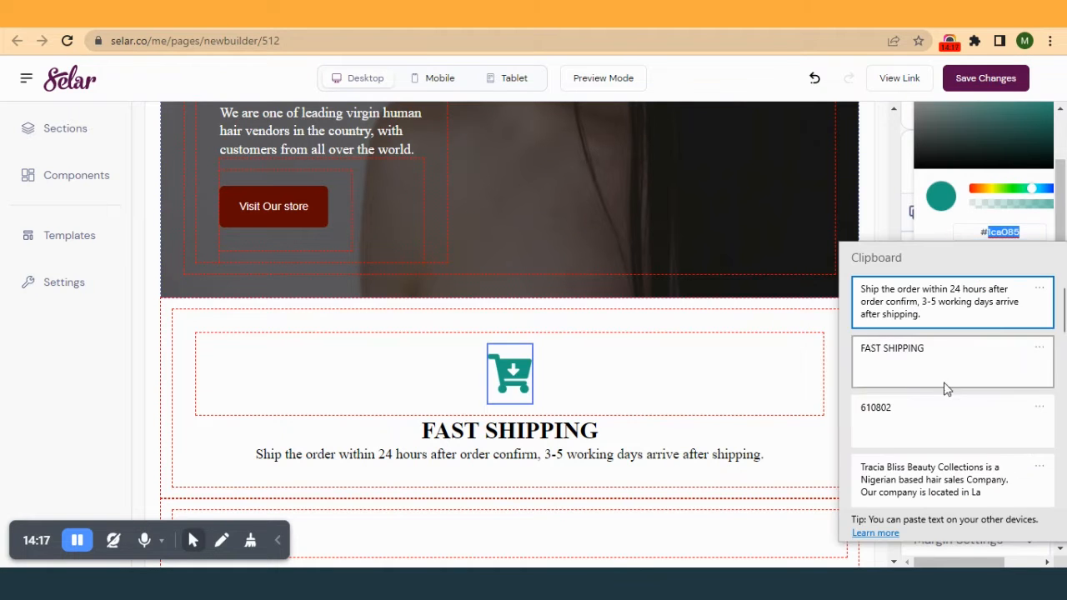
{"action": "left_click", "coordinate": [939, 414]}
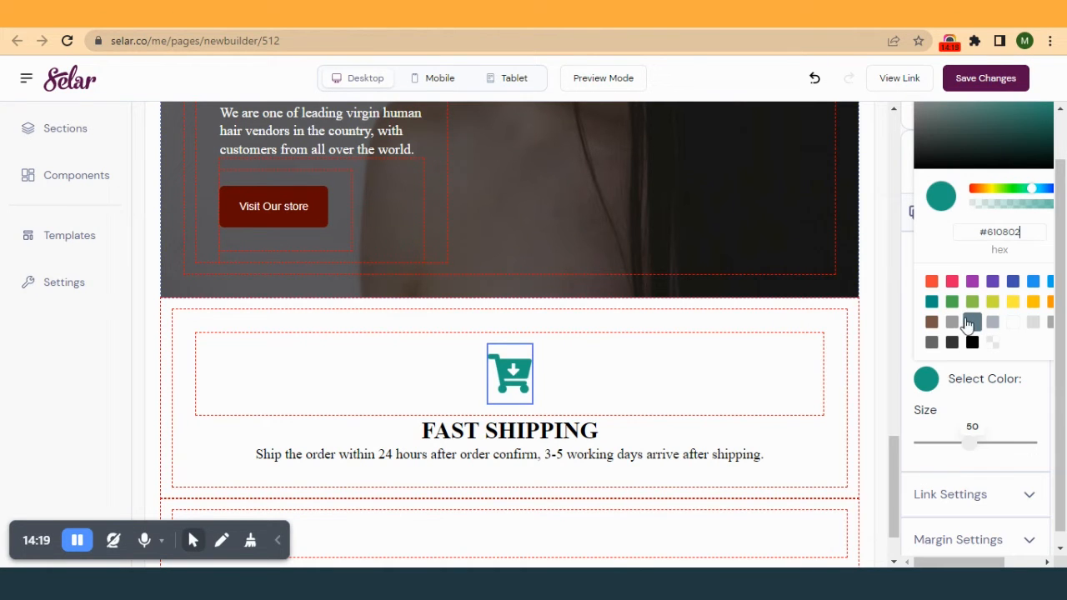
{"action": "key", "text": "Return"}
{"action": "scroll", "coordinate": [608, 380], "scroll_direction": "down", "scroll_amount": 2}
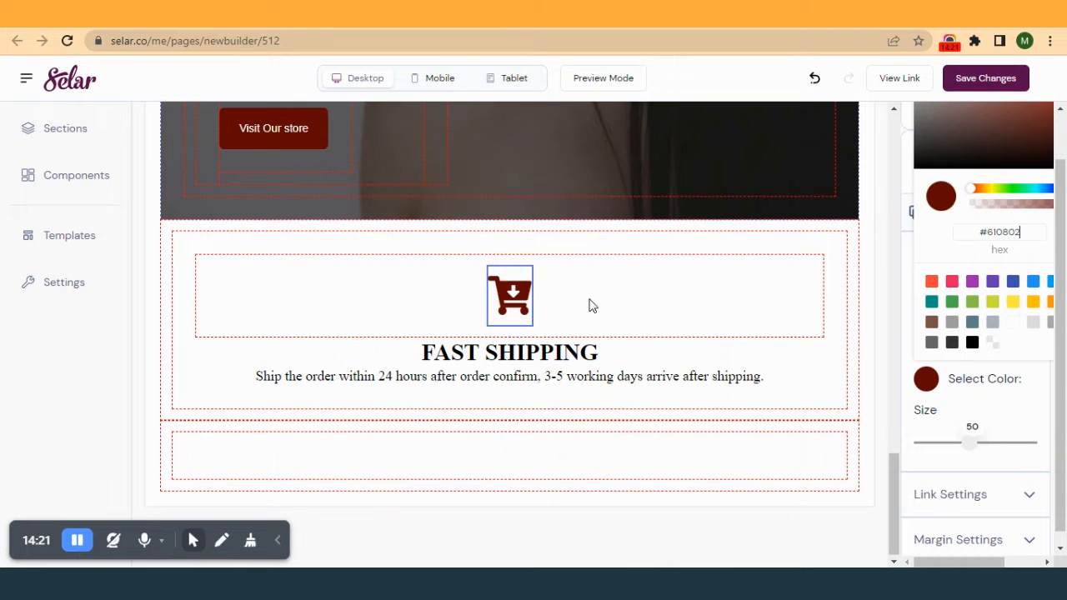
- Set the top margin of both the FAST SHIPPING heading and the shipping description to 10
{"action": "left_click", "coordinate": [583, 377]}
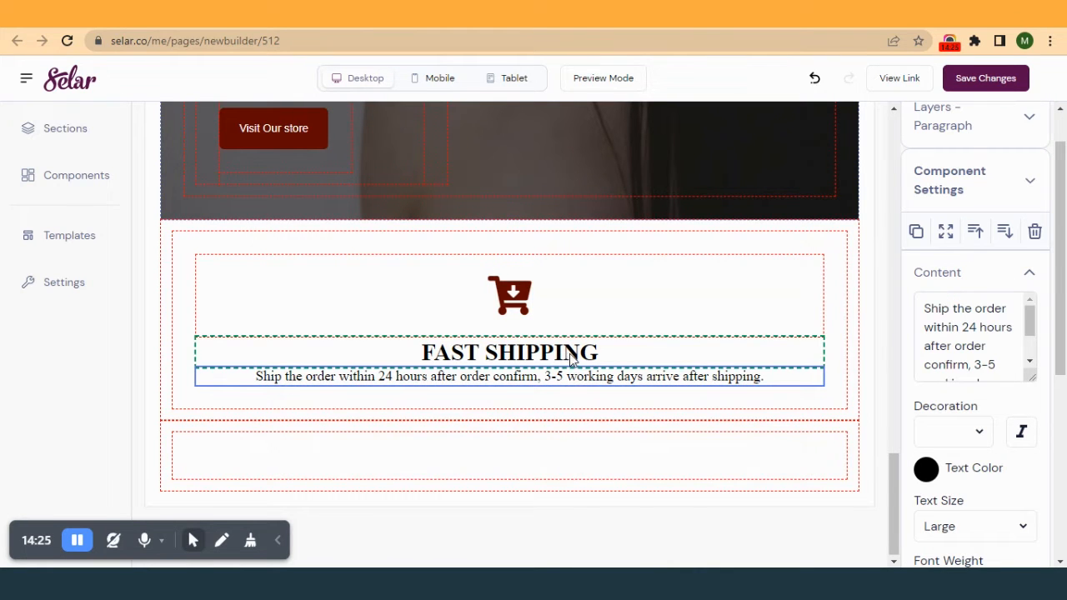
{"action": "left_click", "coordinate": [575, 354]}
{"action": "scroll", "coordinate": [976, 412], "scroll_direction": "down", "scroll_amount": 5}
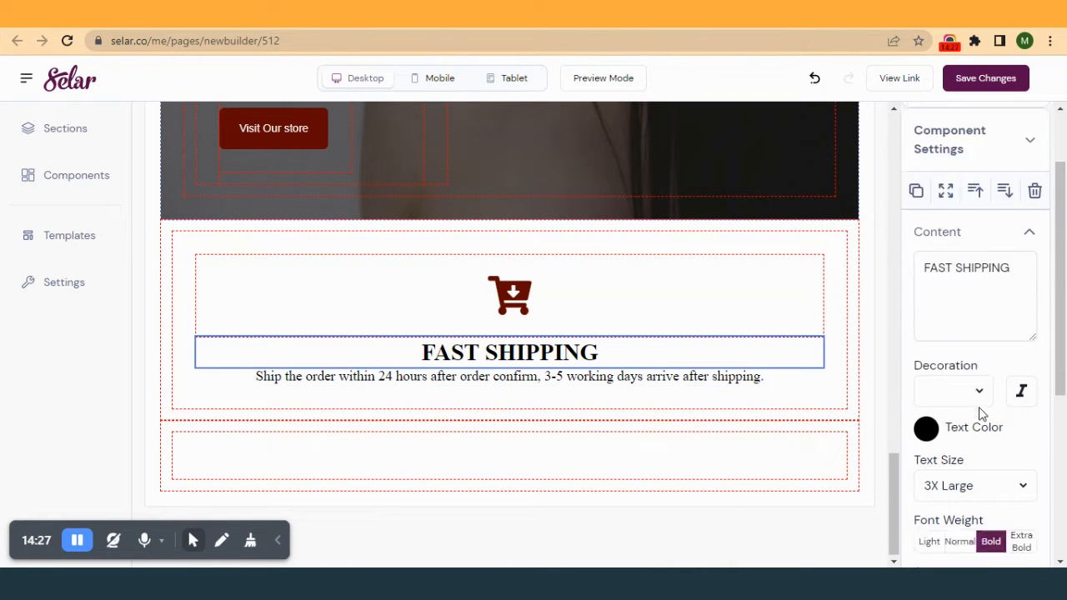
{"action": "left_click", "coordinate": [958, 476]}
{"action": "scroll", "coordinate": [953, 475], "scroll_direction": "down", "scroll_amount": 1}
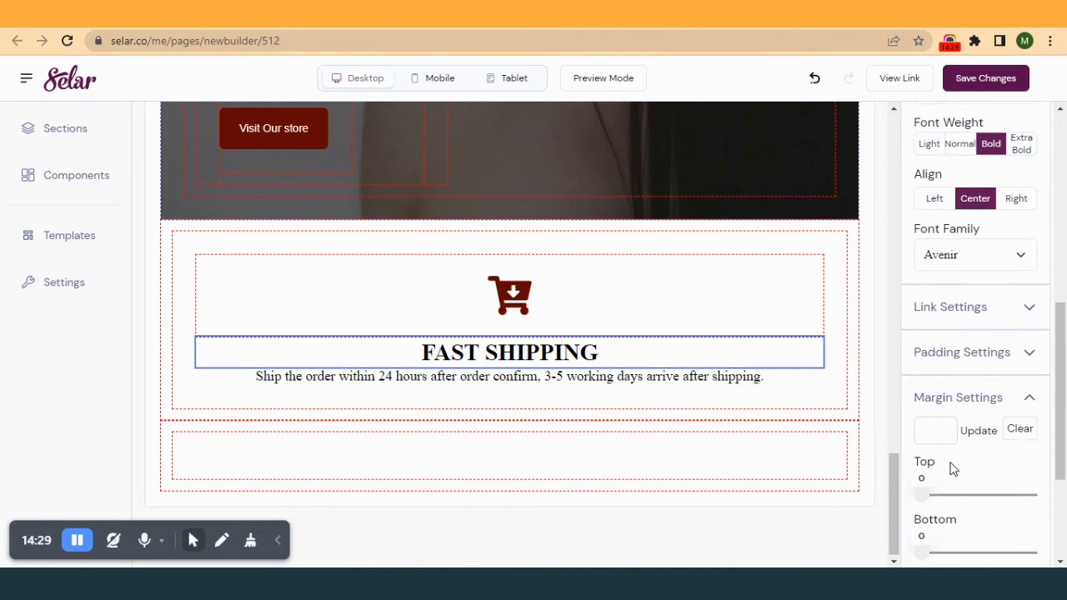
{"action": "left_click_drag", "start_coordinate": [924, 495], "coordinate": [935, 501]}
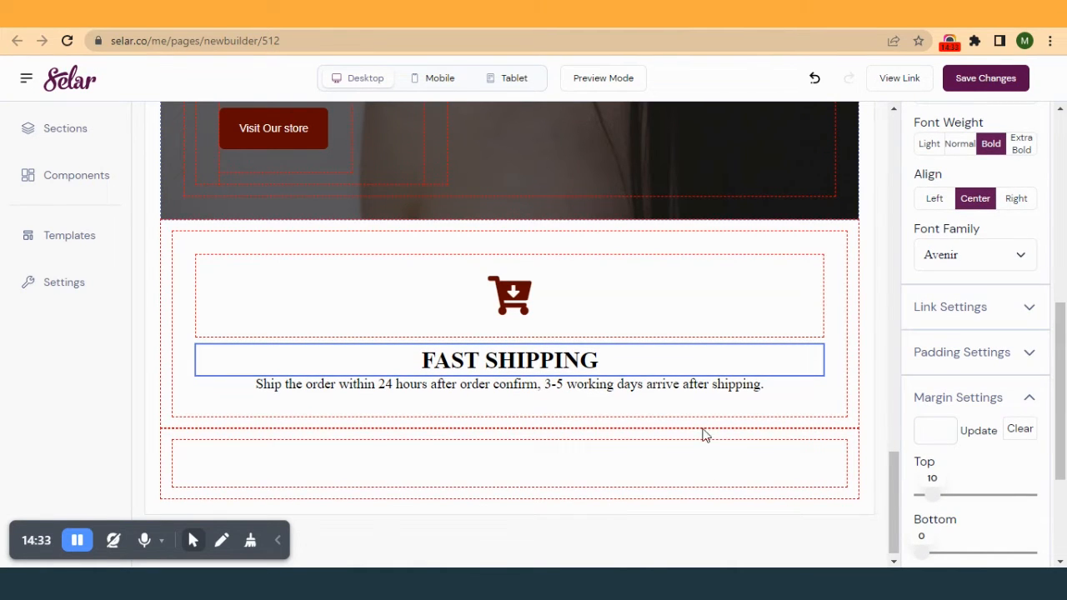
{"action": "left_click", "coordinate": [658, 388]}
{"action": "left_click_drag", "start_coordinate": [926, 501], "coordinate": [934, 503]}
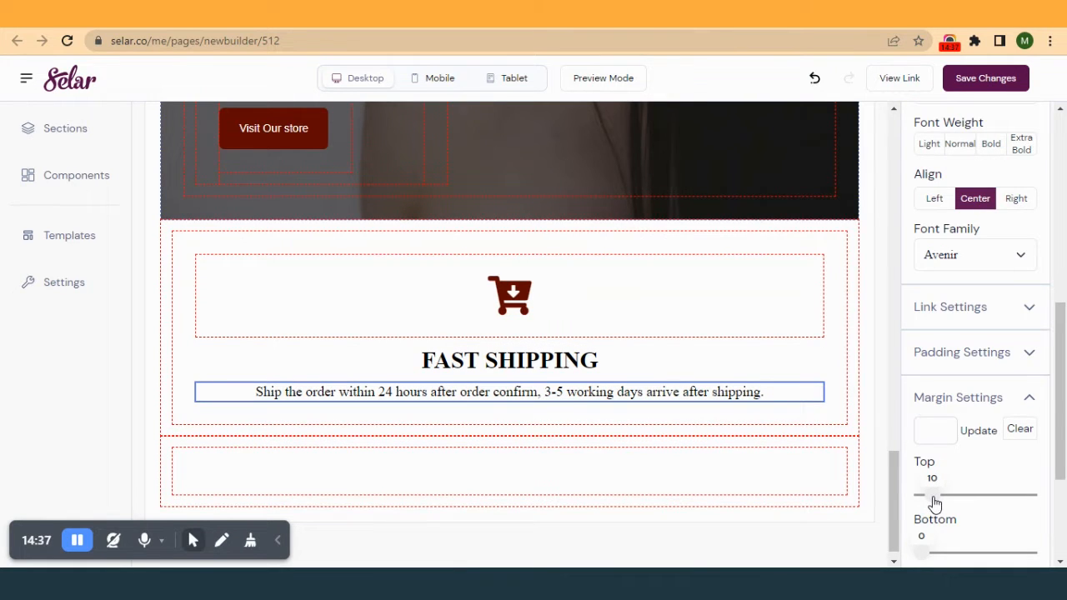
- Set the Fast Shipping container's width to 25% and duplicate the container twice to make three columns
{"action": "left_click", "coordinate": [830, 369]}
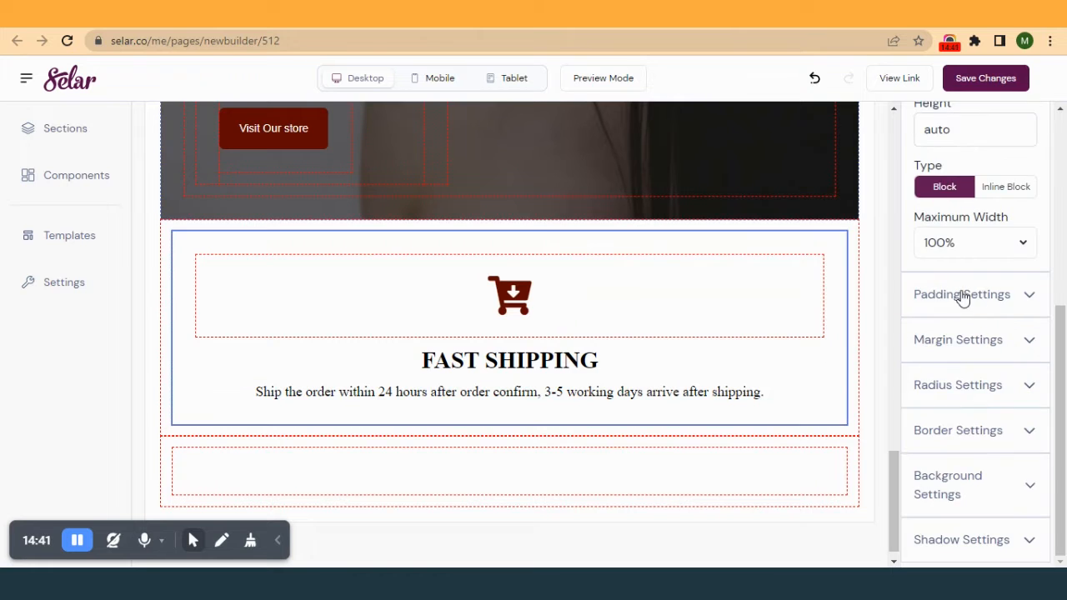
{"action": "scroll", "coordinate": [959, 297], "scroll_direction": "up", "scroll_amount": 5}
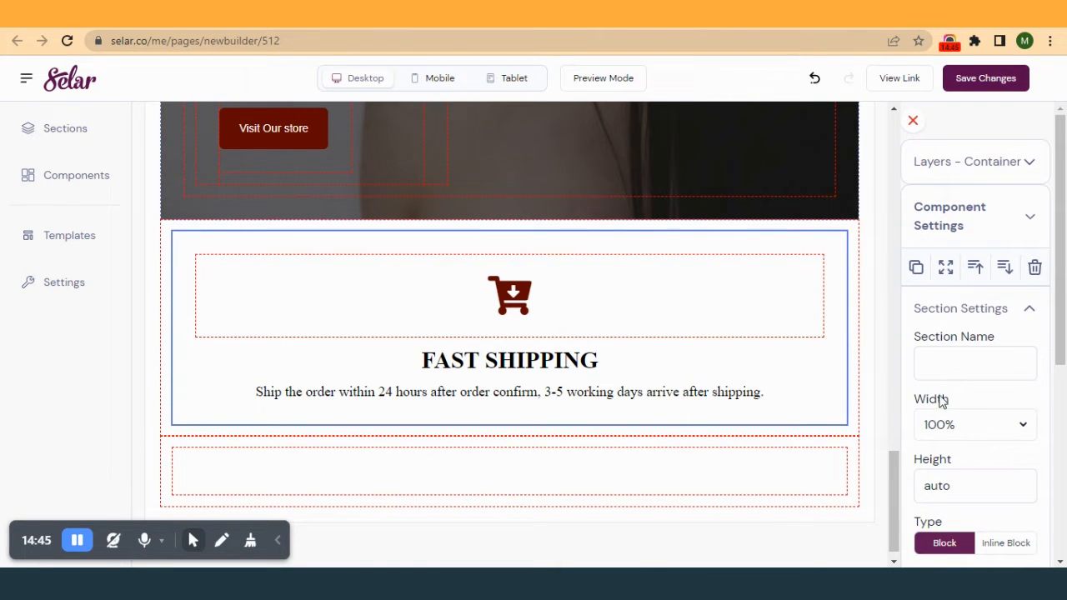
{"action": "left_click", "coordinate": [947, 426]}
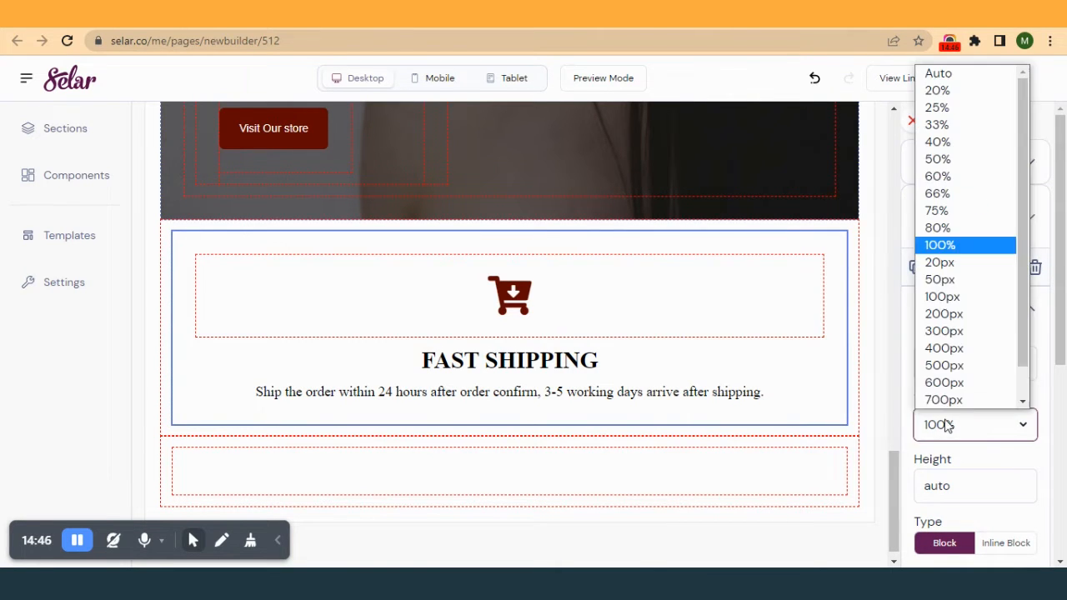
{"action": "left_click", "coordinate": [951, 108]}
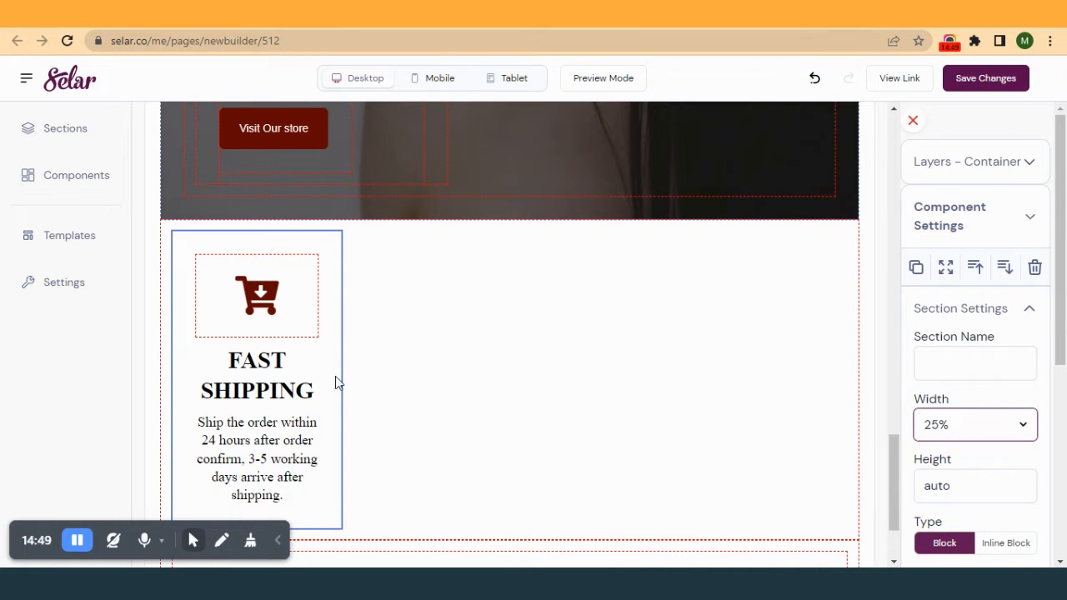
{"action": "left_click", "coordinate": [918, 272]}
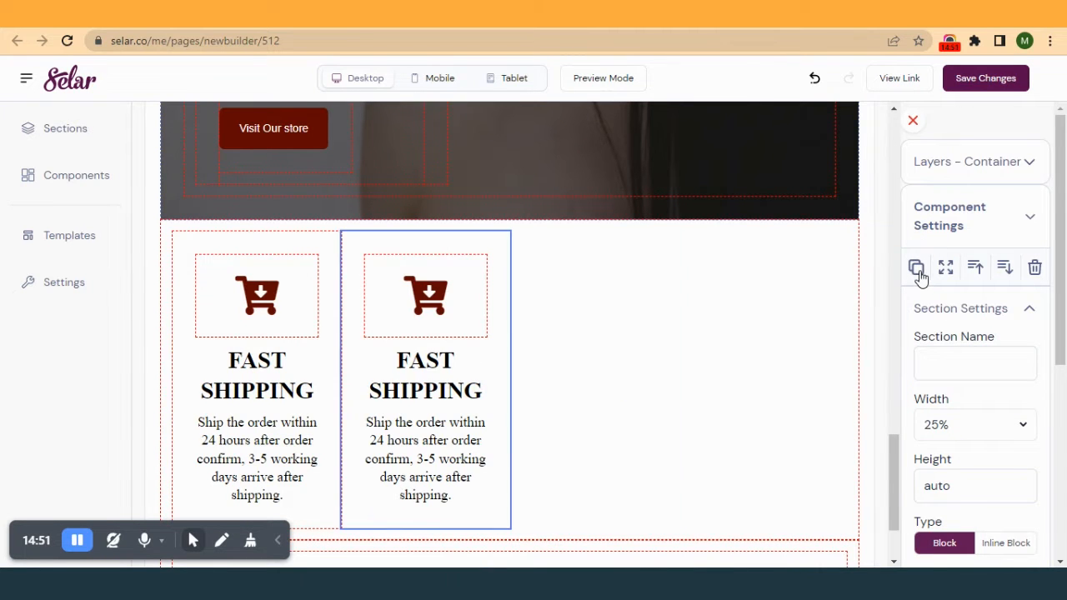
{"action": "left_click", "coordinate": [919, 272]}
- Try Center, End and Between justification on the row holding the three columns and settle on Around
{"action": "left_click", "coordinate": [714, 399]}
{"action": "scroll", "coordinate": [742, 386], "scroll_direction": "down", "scroll_amount": 1}
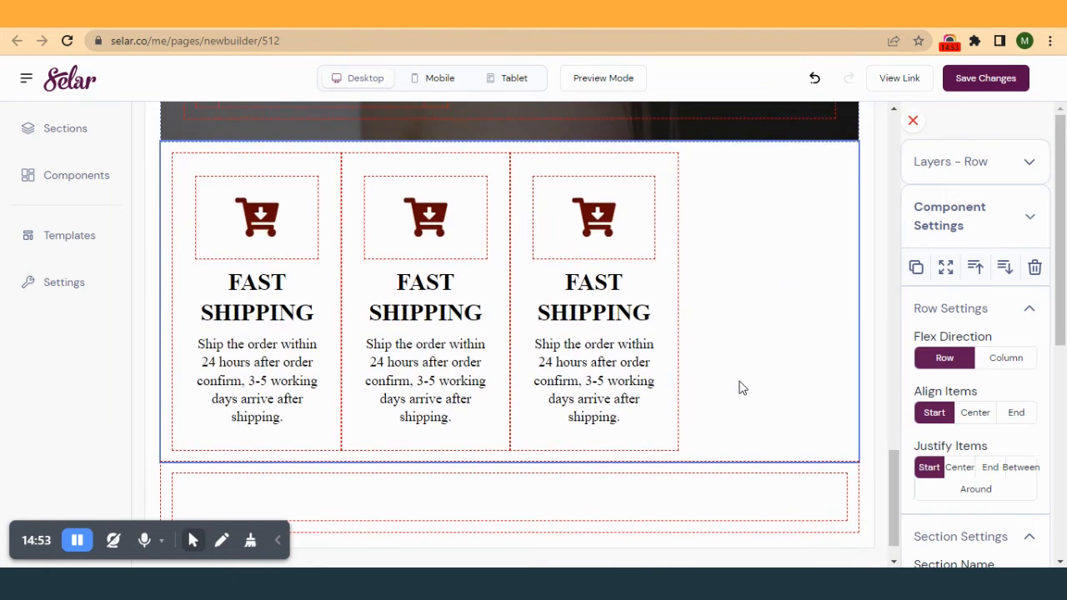
{"action": "scroll", "coordinate": [87, 542], "scroll_direction": "down", "scroll_amount": 1}
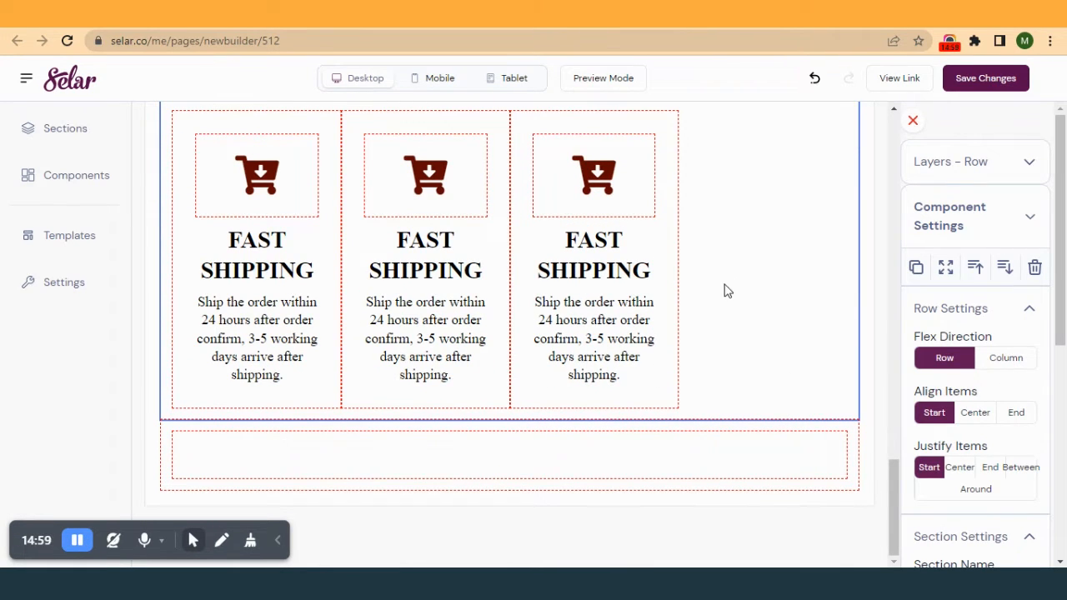
{"action": "scroll", "coordinate": [726, 290], "scroll_direction": "up", "scroll_amount": 2}
{"action": "scroll", "coordinate": [735, 328], "scroll_direction": "down", "scroll_amount": 2}
{"action": "scroll", "coordinate": [926, 342], "scroll_direction": "down", "scroll_amount": 2}
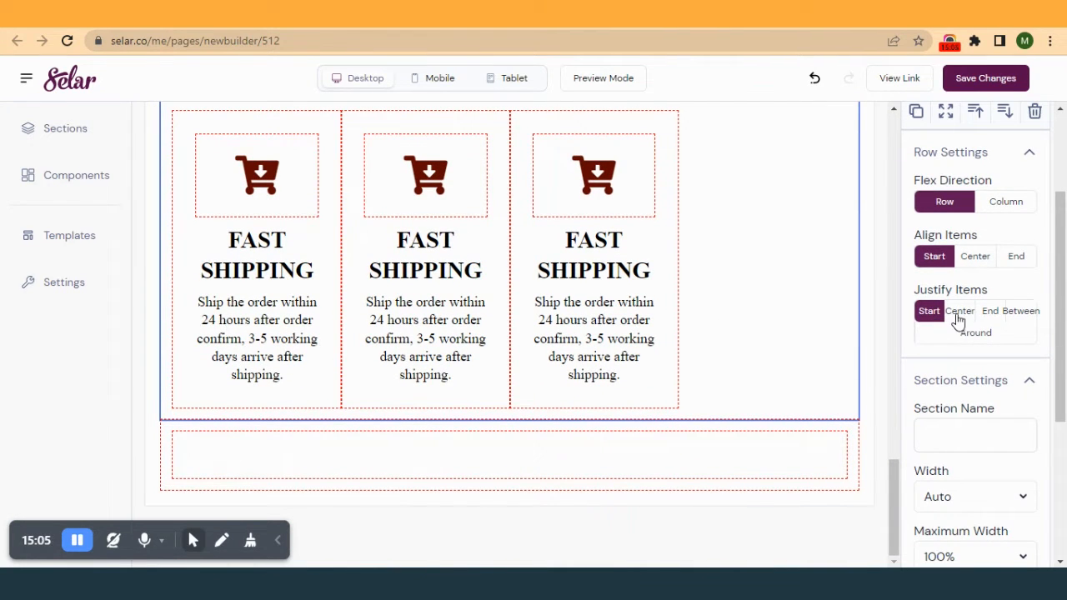
{"action": "left_click", "coordinate": [960, 313]}
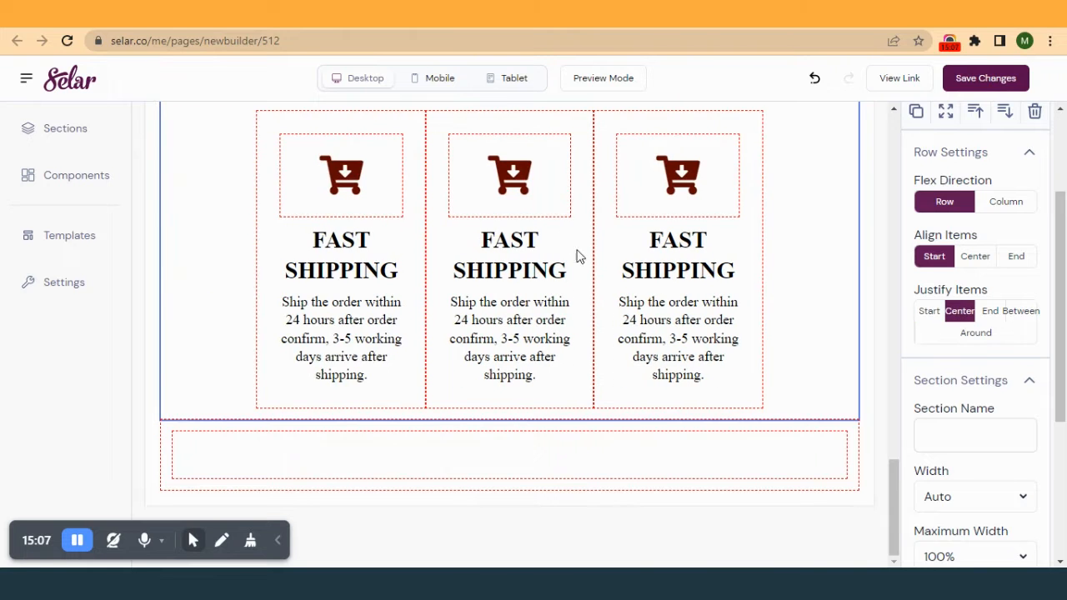
{"action": "left_click", "coordinate": [994, 315]}
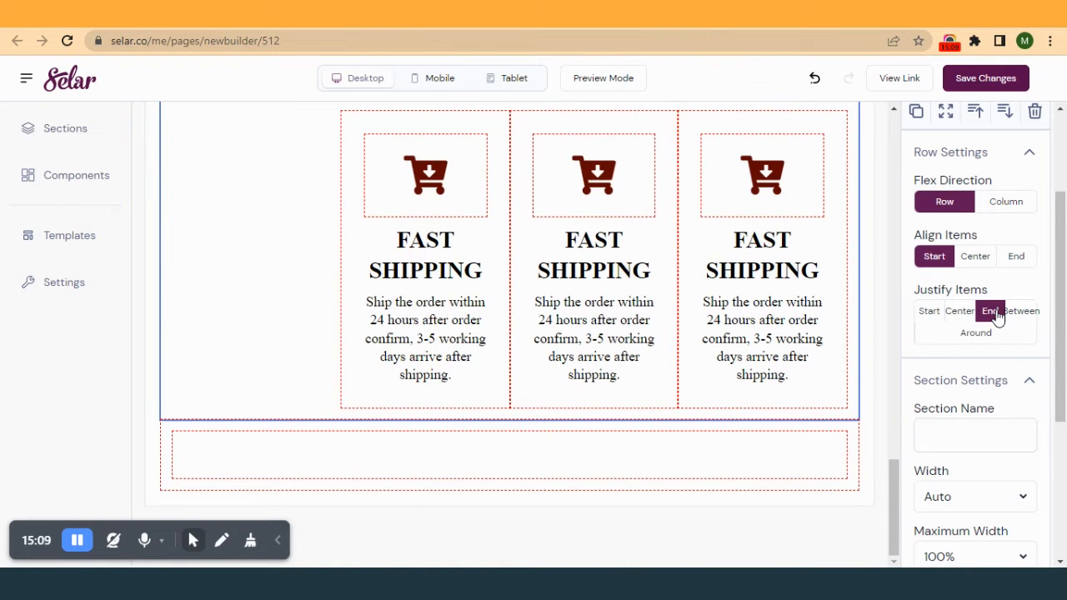
{"action": "scroll", "coordinate": [663, 301], "scroll_direction": "up", "scroll_amount": 1}
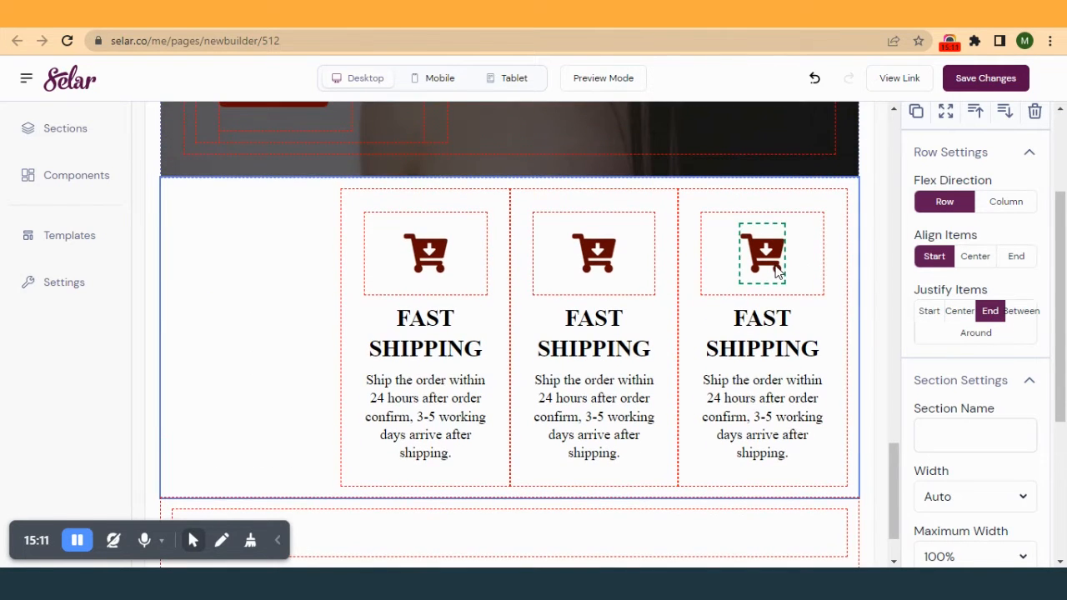
{"action": "scroll", "coordinate": [775, 271], "scroll_direction": "down", "scroll_amount": 1}
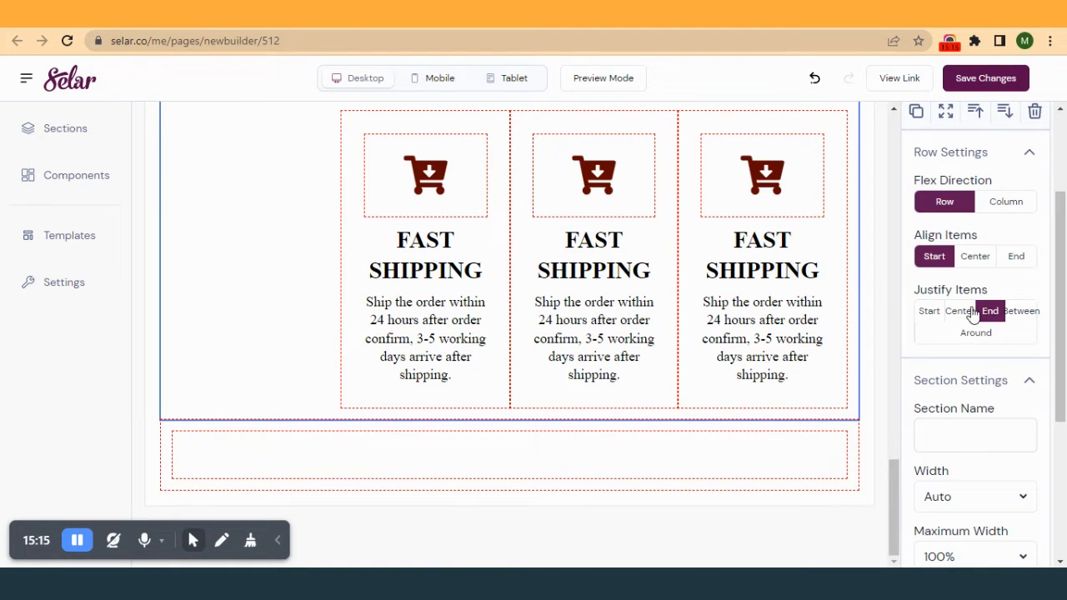
{"action": "left_click", "coordinate": [1019, 311]}
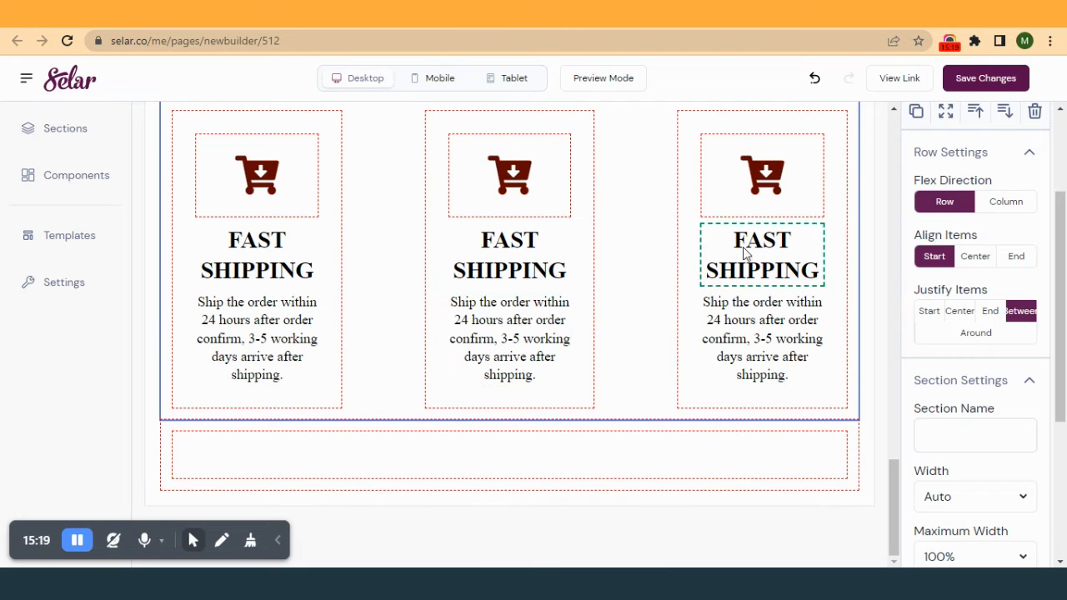
{"action": "left_click", "coordinate": [987, 335]}
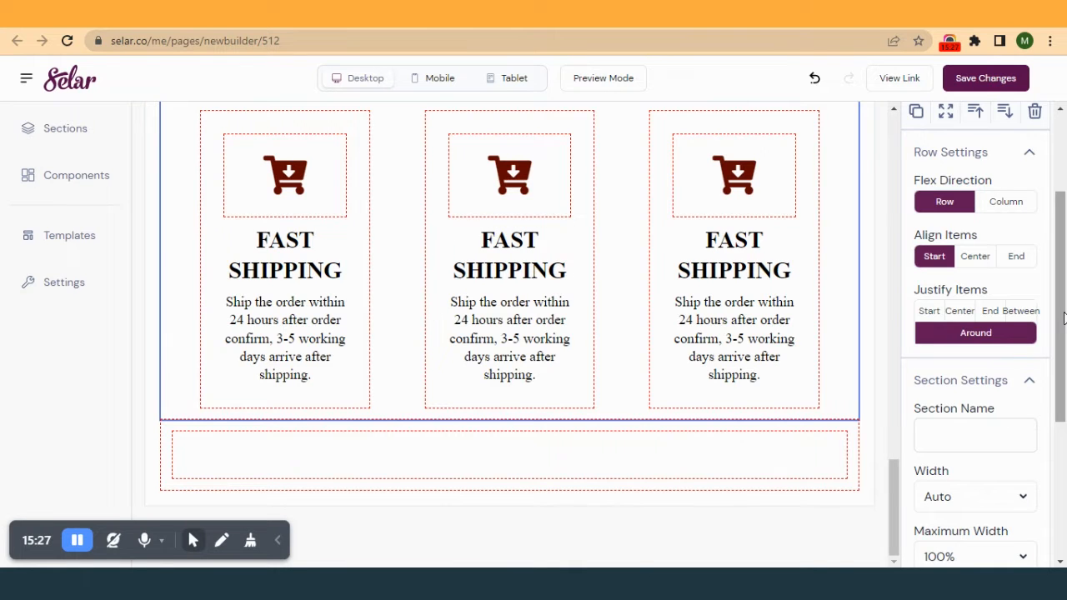
{"action": "left_click", "coordinate": [1033, 312]}
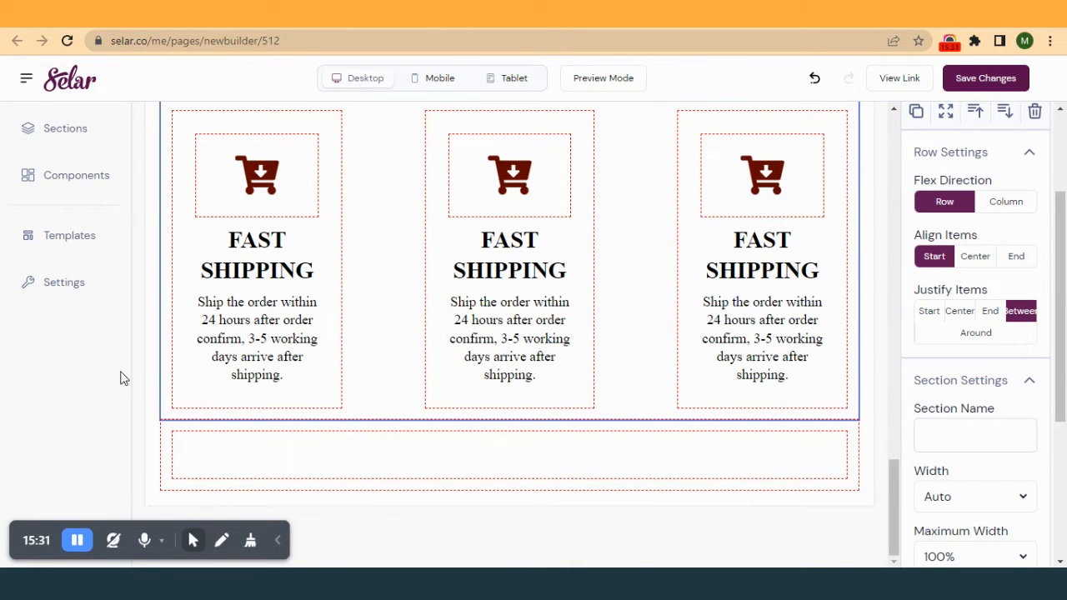
{"action": "left_click", "coordinate": [976, 335]}
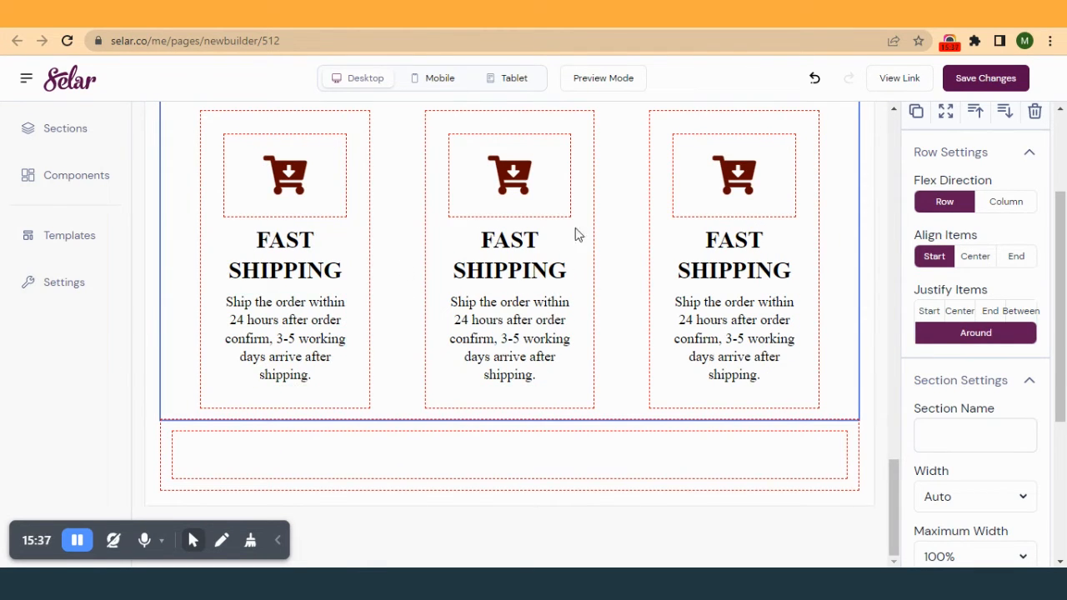
{"action": "scroll", "coordinate": [729, 264], "scroll_direction": "up", "scroll_amount": 2}
{"action": "scroll", "coordinate": [593, 158], "scroll_direction": "down", "scroll_amount": 2}
- Reload the published hair page and check the three-column features section below the banner
{"action": "left_click", "coordinate": [567, 15]}
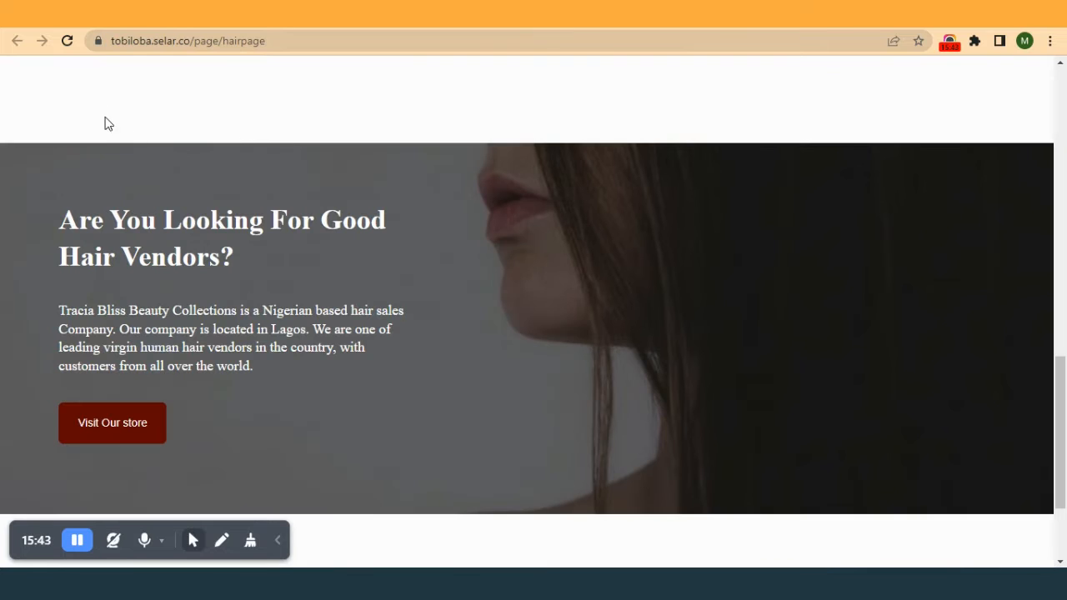
{"action": "left_click", "coordinate": [67, 41]}
{"action": "scroll", "coordinate": [448, 374], "scroll_direction": "down", "scroll_amount": 2}
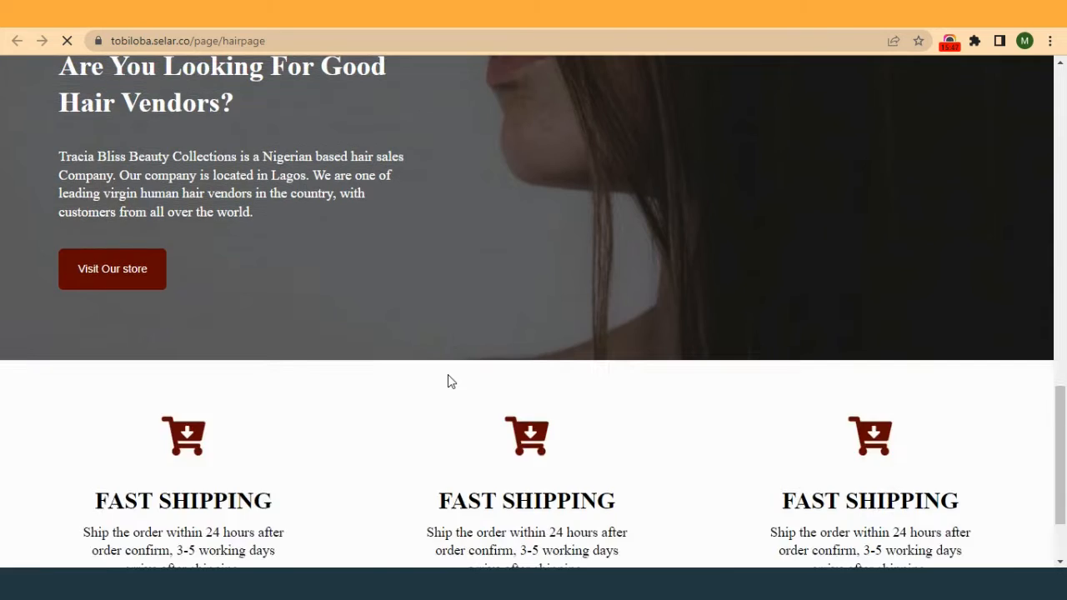
{"action": "scroll", "coordinate": [448, 379], "scroll_direction": "down", "scroll_amount": 1}
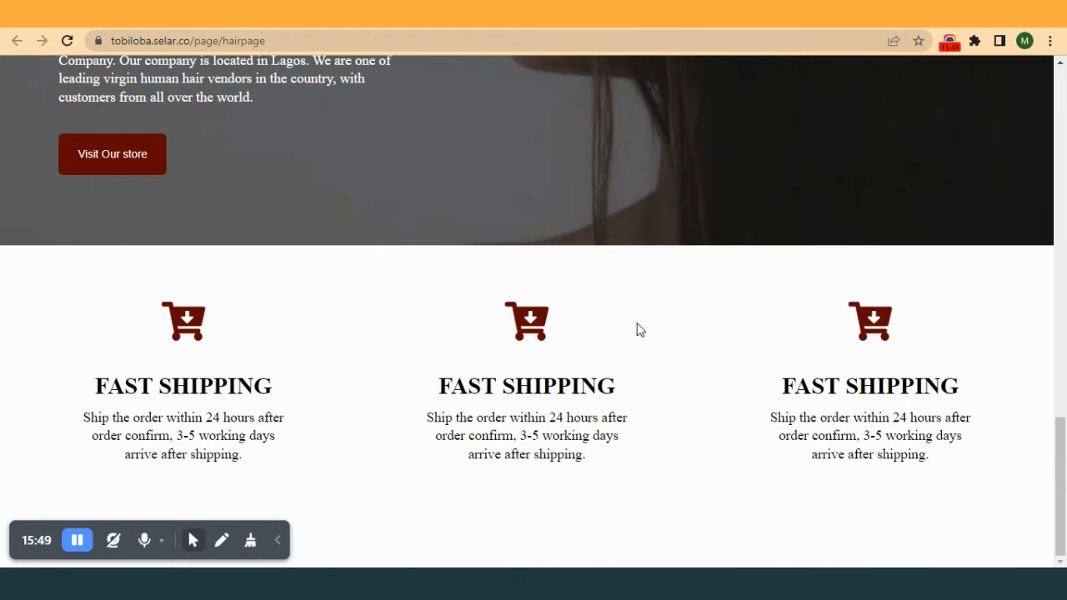
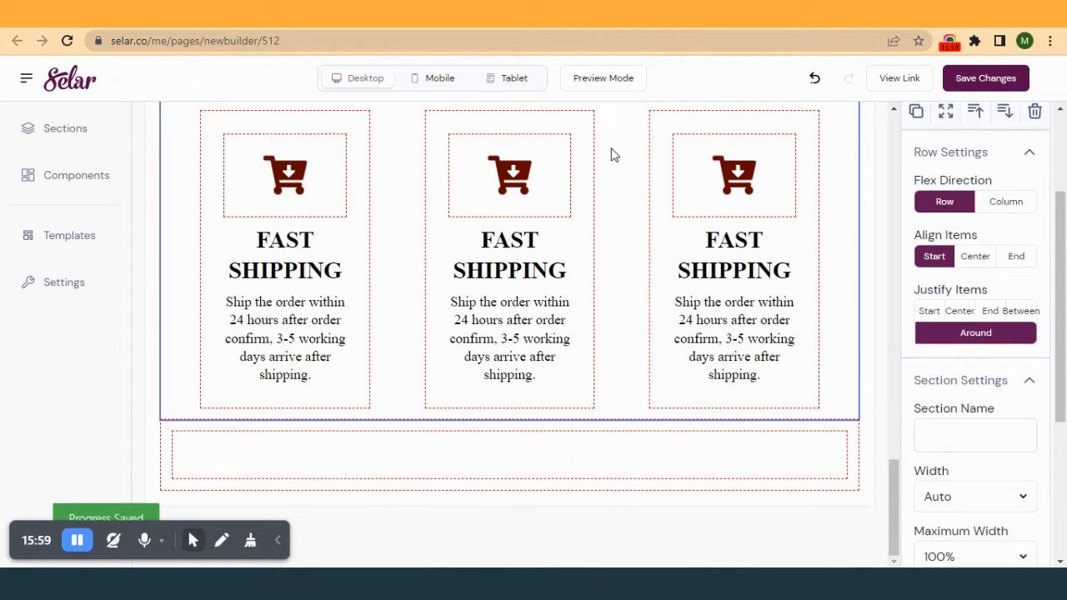
- Copy the AFFORDABLE PRICE heading from the reference page and use it as the middle column's heading, without trailing blank lines
{"action": "left_click", "coordinate": [744, 15]}
{"action": "left_click_drag", "start_coordinate": [641, 274], "coordinate": [412, 265]}
{"action": "key", "text": "ctrl+c"}
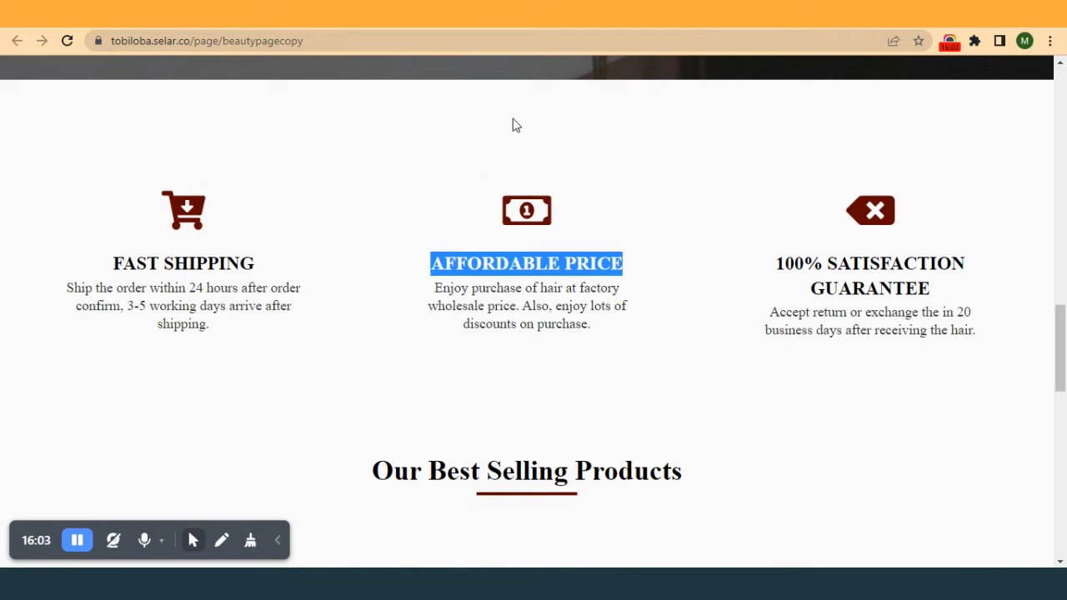
{"action": "left_click", "coordinate": [500, 15]}
{"action": "left_click", "coordinate": [519, 241]}
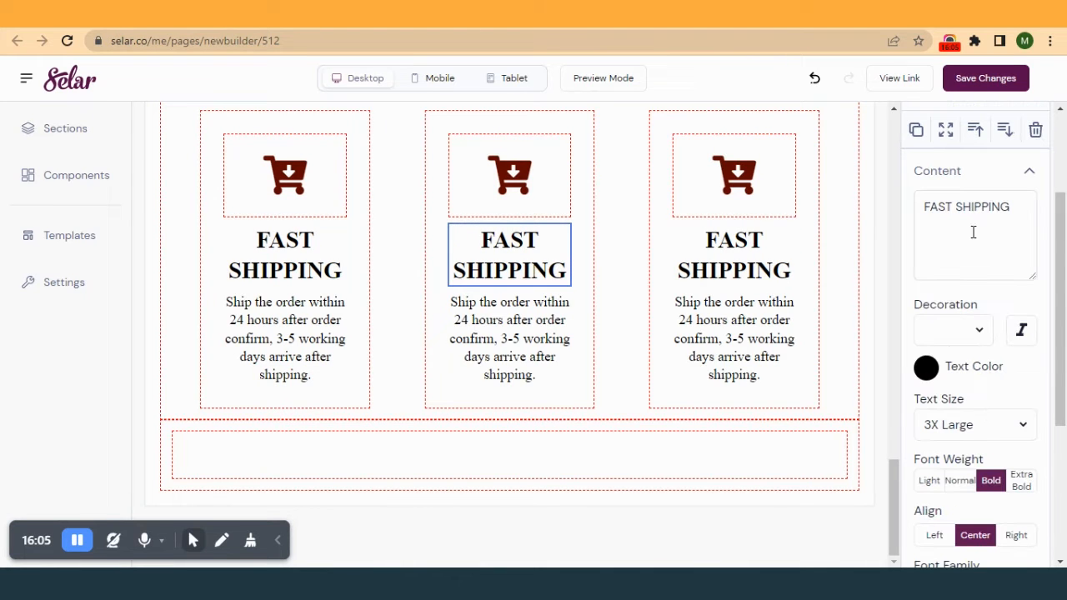
{"action": "triple_click", "coordinate": [998, 214]}
{"action": "key", "text": "ctrl+v"}
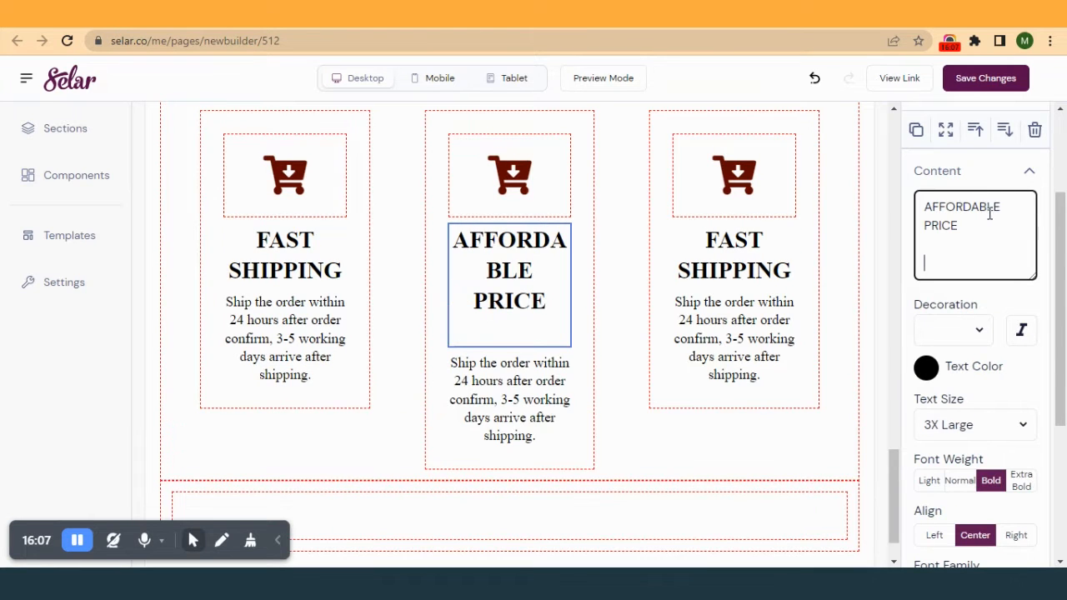
{"action": "key", "text": "BackSpace"}
- Replace the middle column's description with the reference page's "Enjoy purchase of hair at factory wholesale price. Also, enjoy lots of discounts on purchase."
{"action": "left_click", "coordinate": [735, 14]}
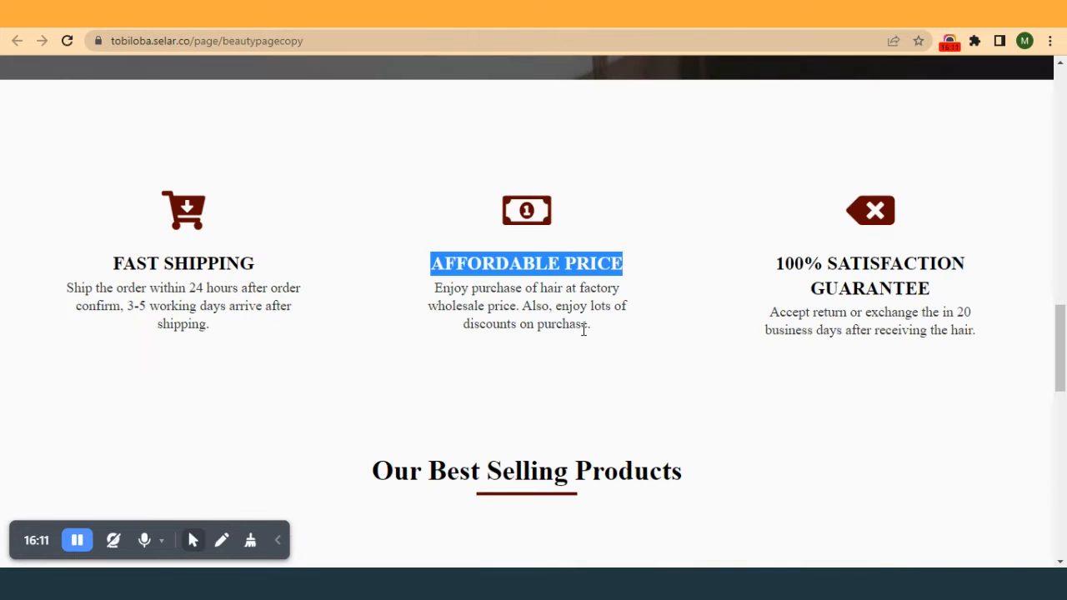
{"action": "left_click_drag", "start_coordinate": [604, 333], "coordinate": [432, 299]}
{"action": "key", "text": "ctrl+c"}
{"action": "left_click", "coordinate": [550, 14]}
{"action": "left_click", "coordinate": [559, 356]}
{"action": "left_click", "coordinate": [961, 232]}
{"action": "key", "text": "ctrl+a"}
{"action": "key", "text": "ctrl+v"}
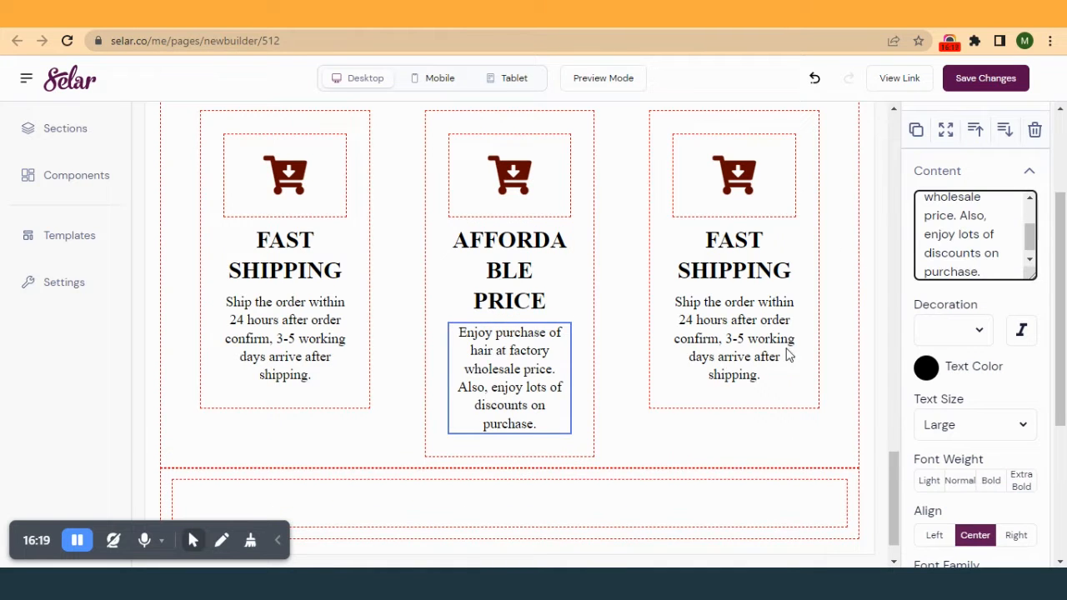
- Copy the 100% SATISFACTION GUARANTEE heading from the reference page and use it as the third column's heading
{"action": "left_click", "coordinate": [736, 14]}
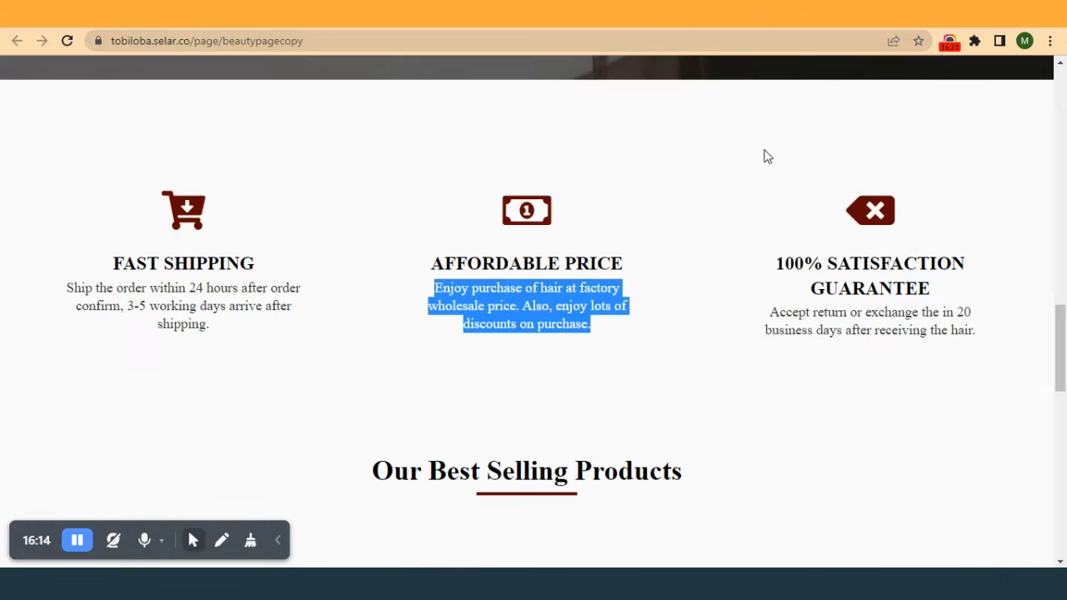
{"action": "left_click_drag", "start_coordinate": [938, 293], "coordinate": [779, 264]}
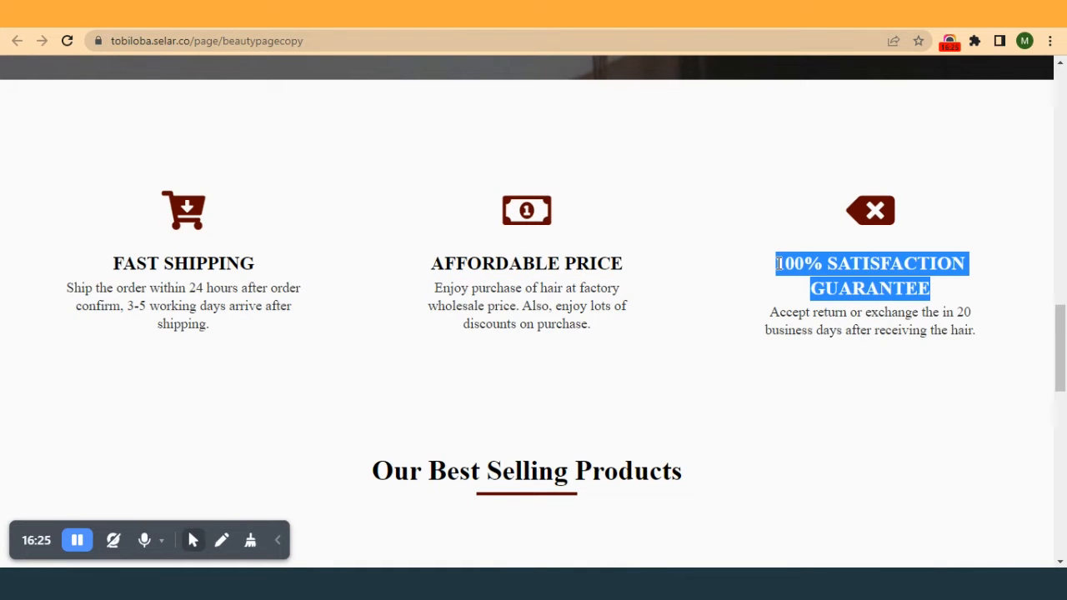
{"action": "key", "text": "ctrl+Tab"}
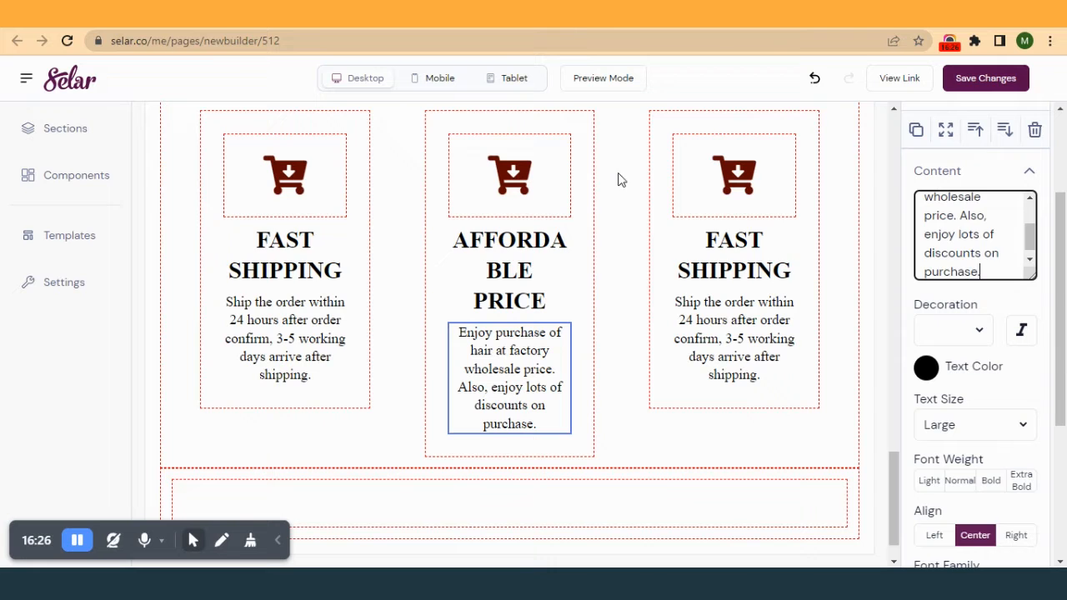
{"action": "left_click", "coordinate": [731, 265]}
{"action": "triple_click", "coordinate": [998, 215]}
{"action": "key", "text": "ctrl+v"}
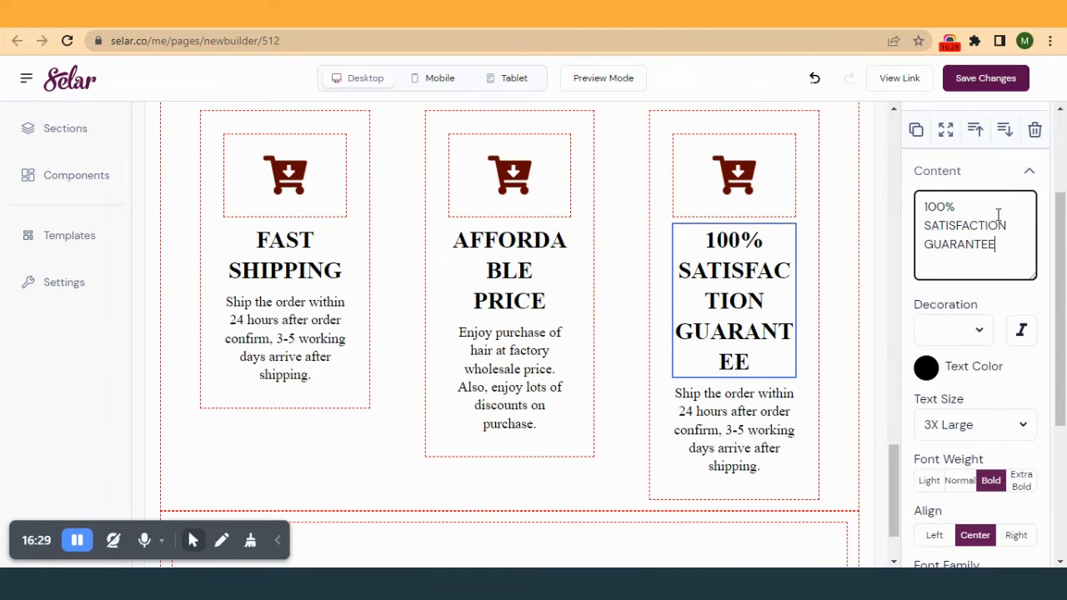
- Replace the third column's description with the reference page's "Accept return or exchange the in 20 business days after receiving the hair."
{"action": "key", "text": "ctrl+Tab"}
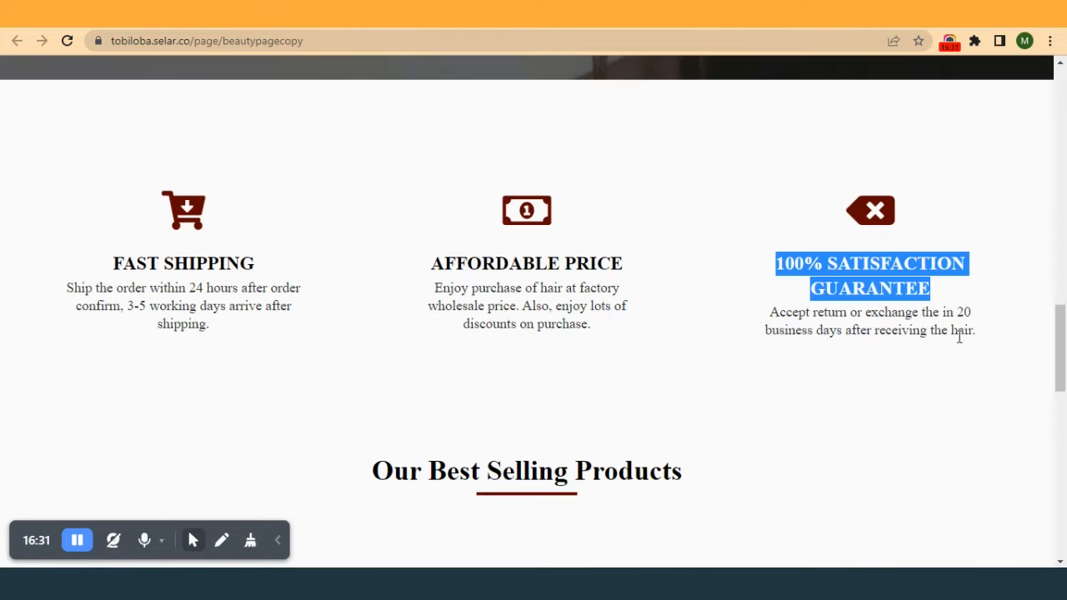
{"action": "left_click_drag", "start_coordinate": [986, 337], "coordinate": [748, 323]}
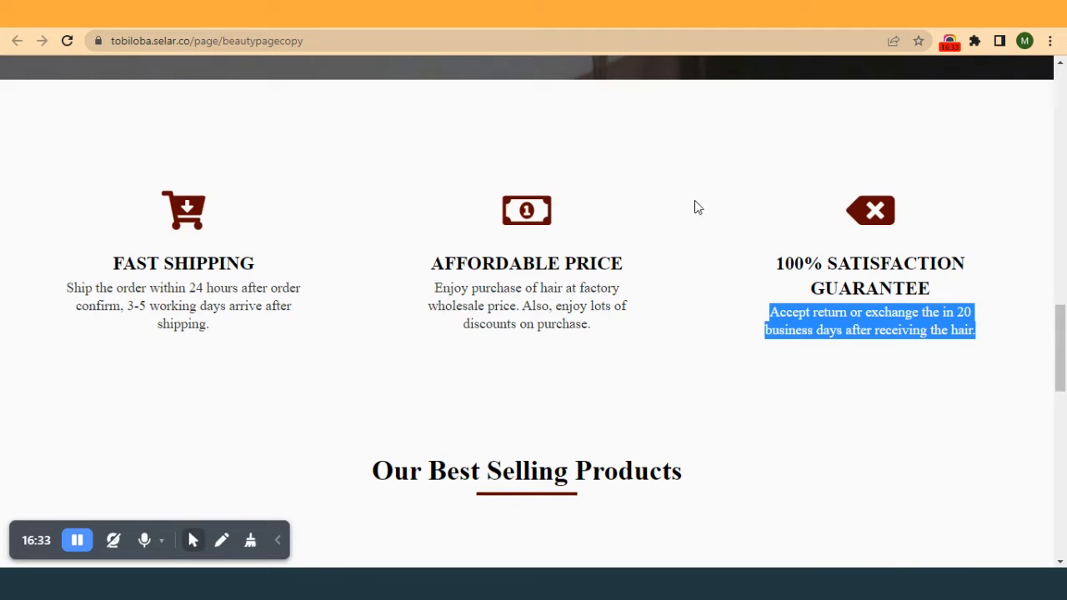
{"action": "key", "text": "ctrl+Tab"}
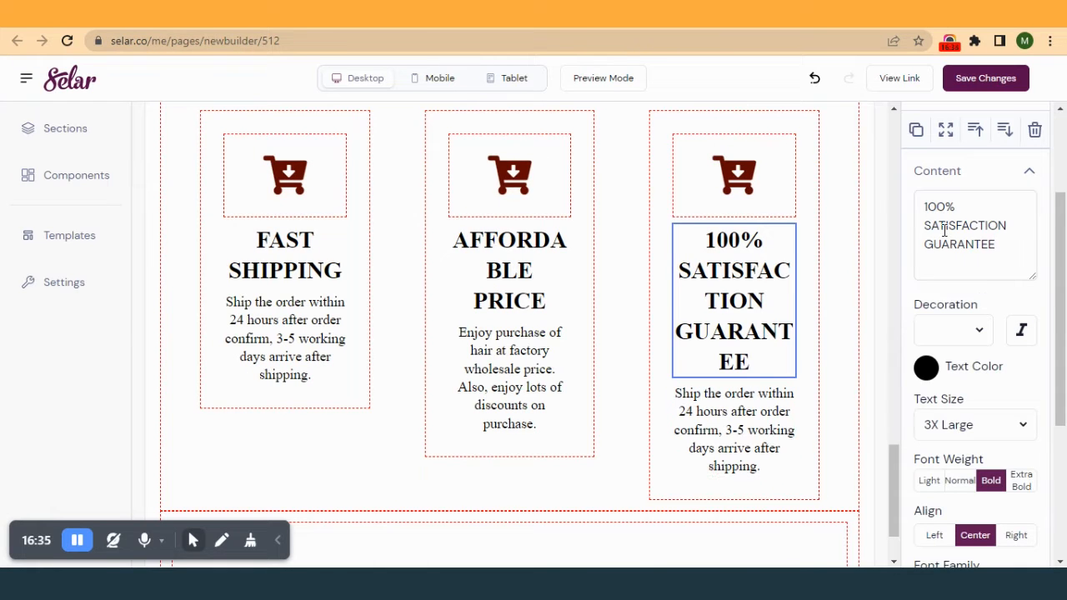
{"action": "double_click", "coordinate": [966, 219]}
{"action": "triple_click", "coordinate": [966, 215]}
{"action": "left_click", "coordinate": [773, 446]}
{"action": "double_click", "coordinate": [997, 229]}
{"action": "triple_click", "coordinate": [998, 235]}
{"action": "key", "text": "ctrl+v"}
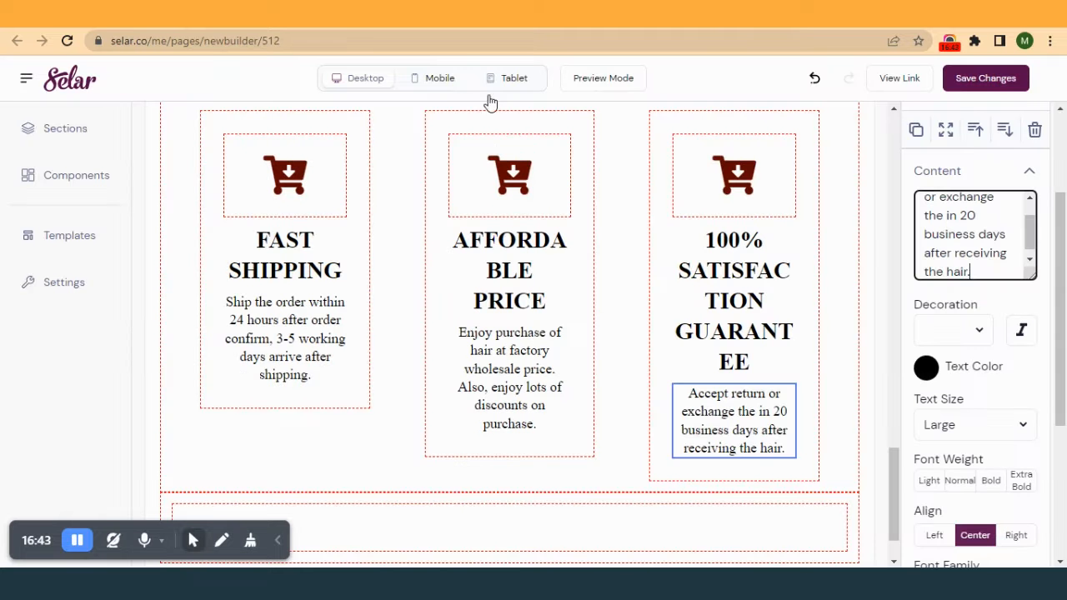
- Change the icon above the AFFORDABLE PRICE heading to money bill alt
{"action": "left_click", "coordinate": [510, 175]}
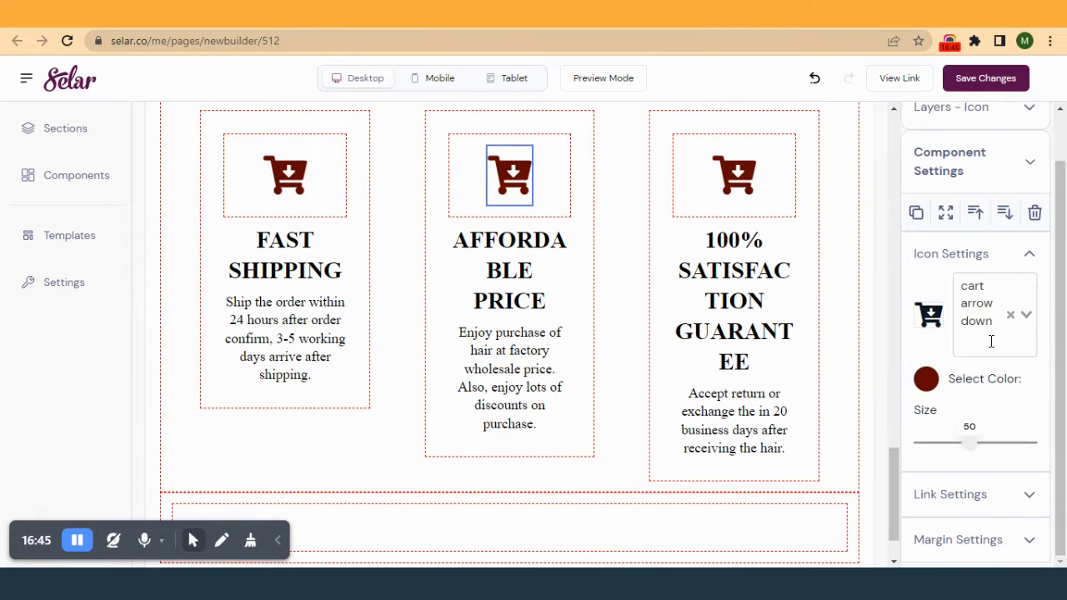
{"action": "left_click", "coordinate": [996, 317]}
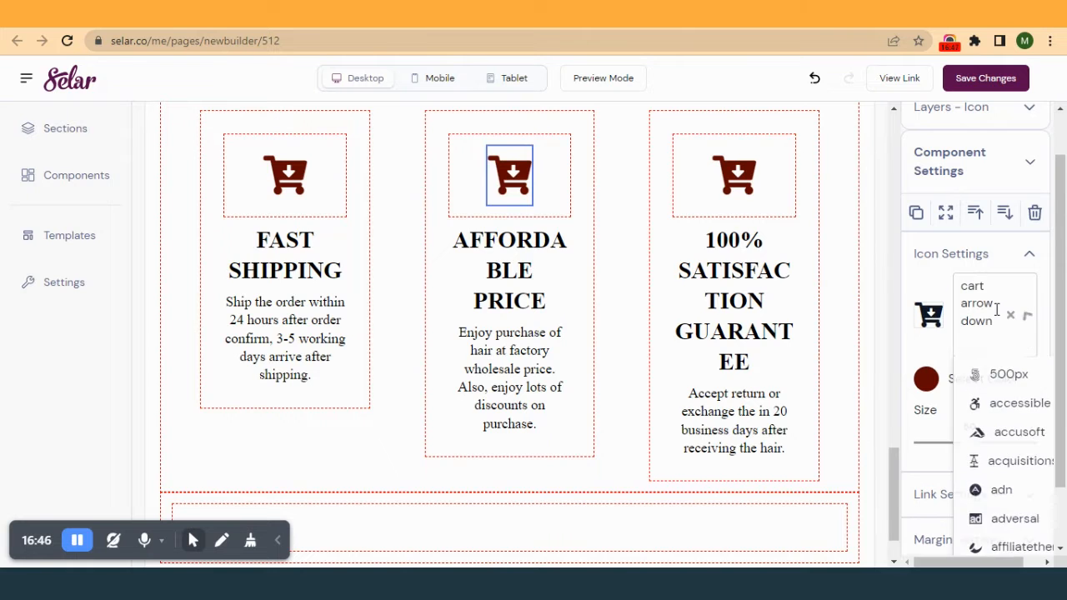
{"action": "left_click", "coordinate": [996, 311]}
{"action": "left_click", "coordinate": [996, 311]}
{"action": "type", "text": "money"}
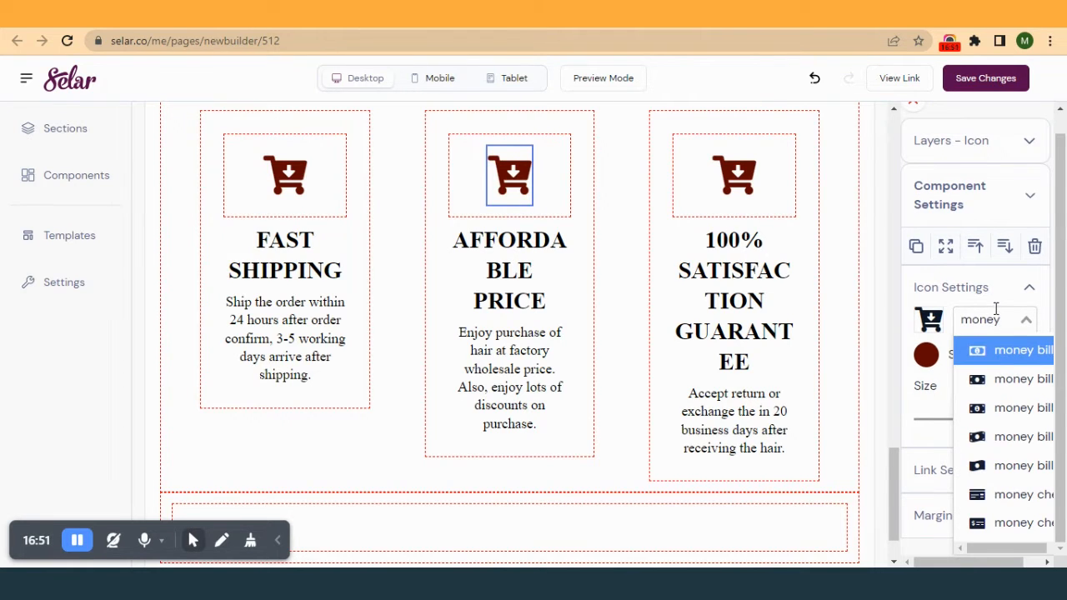
{"action": "left_click", "coordinate": [1013, 352]}
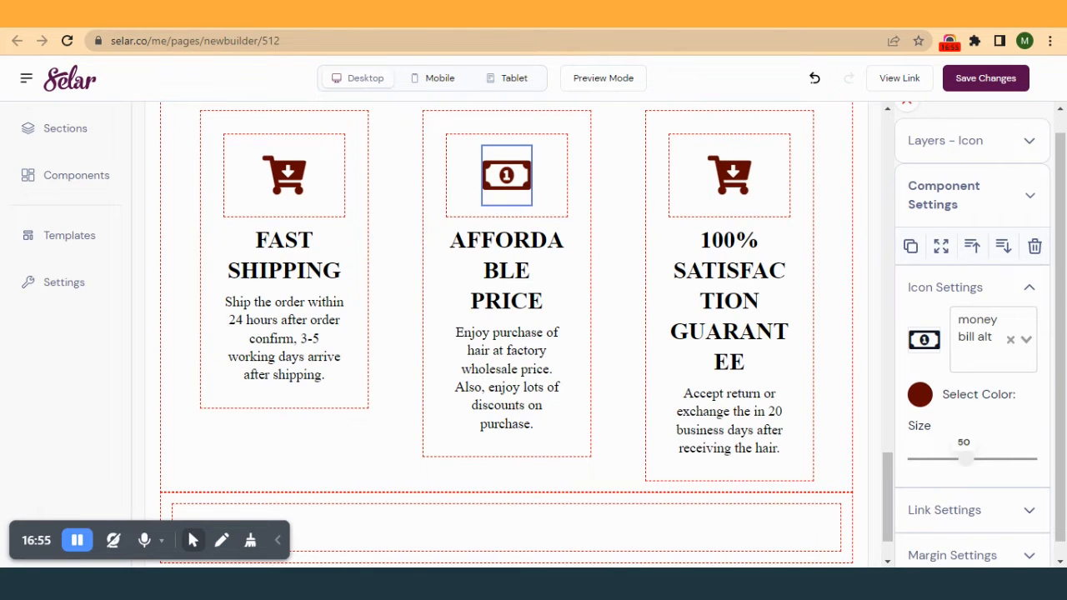
- Change the icon above the 100% SATISFACTION GUARANTEE heading to backspace and save the page
{"action": "left_click", "coordinate": [738, 184]}
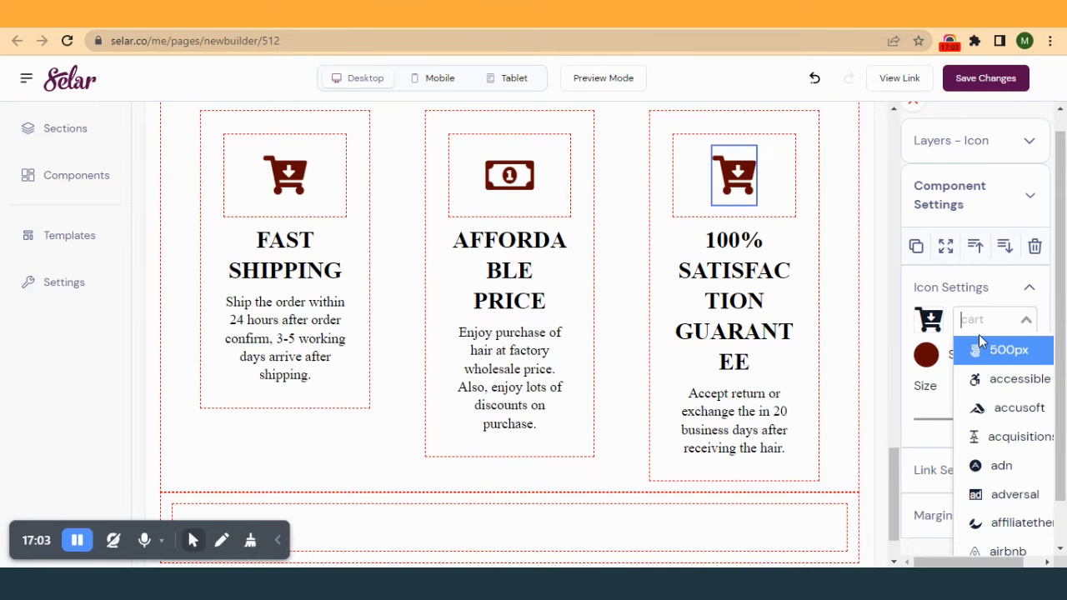
{"action": "type", "text": "bac"}
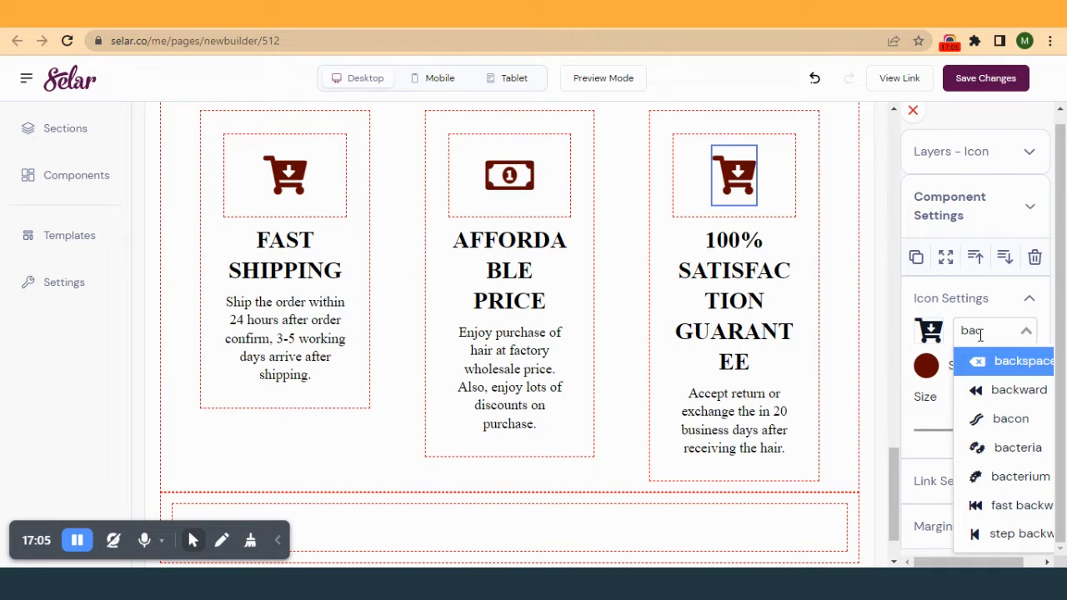
{"action": "key", "text": "Return"}
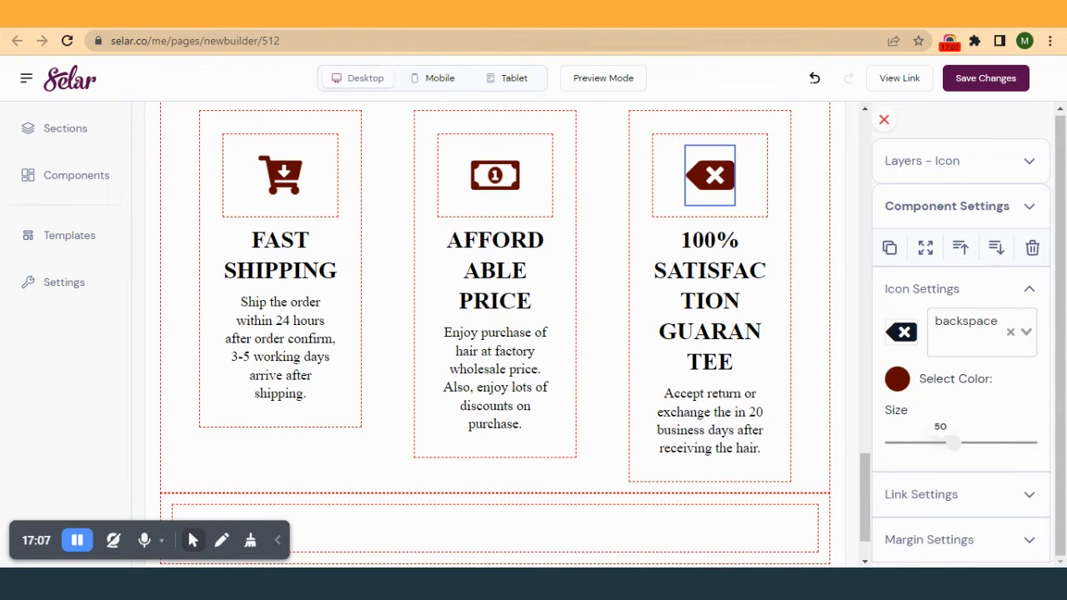
{"action": "left_click", "coordinate": [1011, 80]}
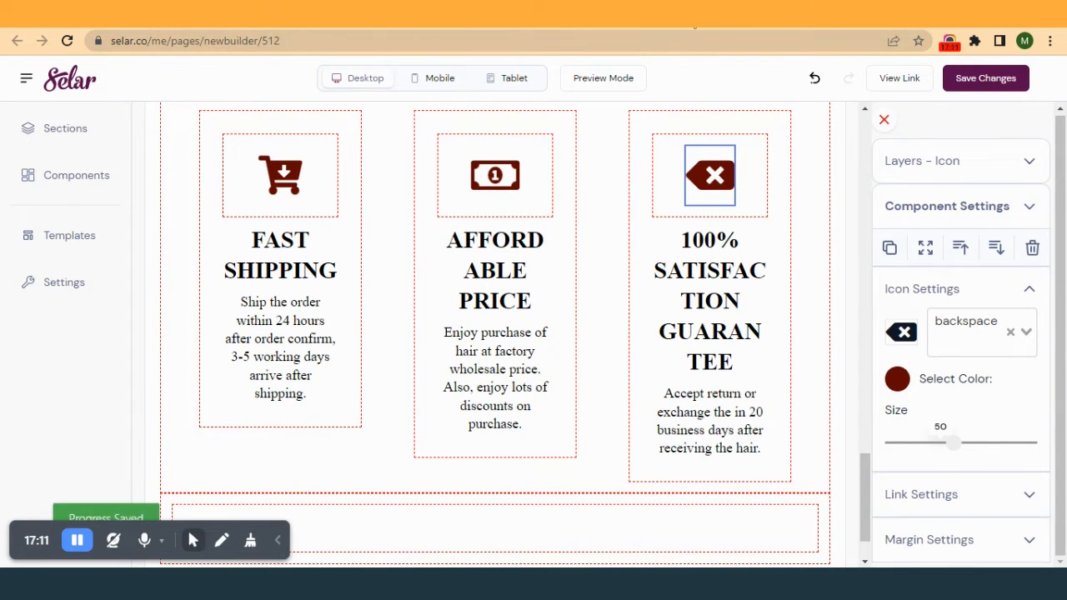
- Compare the three-column features section on the published hair page with the one on the reference page
{"action": "left_click", "coordinate": [671, 14]}
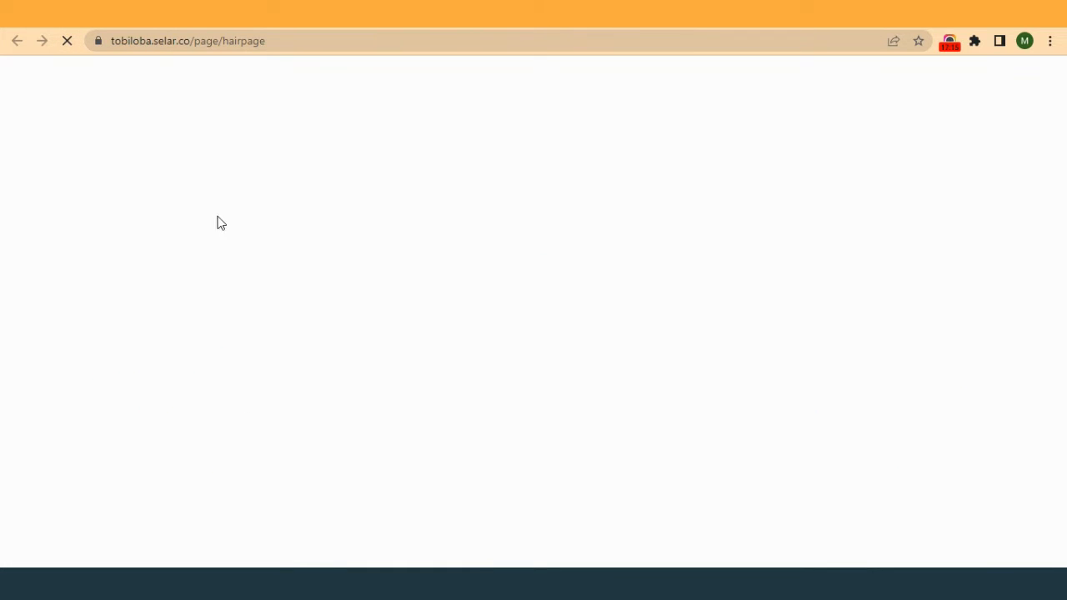
{"action": "scroll", "coordinate": [315, 237], "scroll_direction": "down", "scroll_amount": 1}
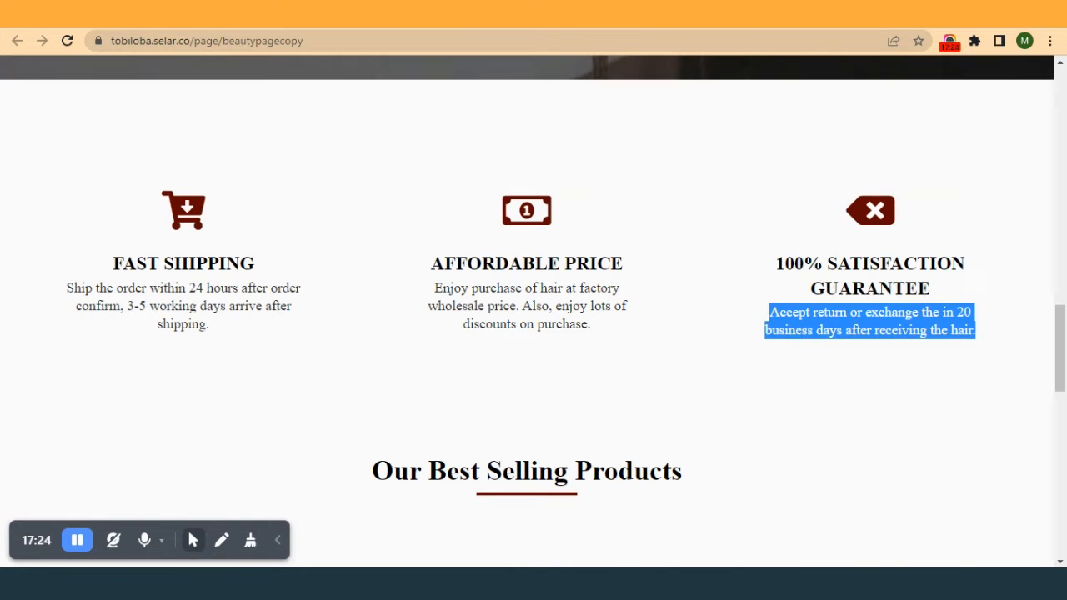
{"action": "key", "text": "ctrl+Tab"}
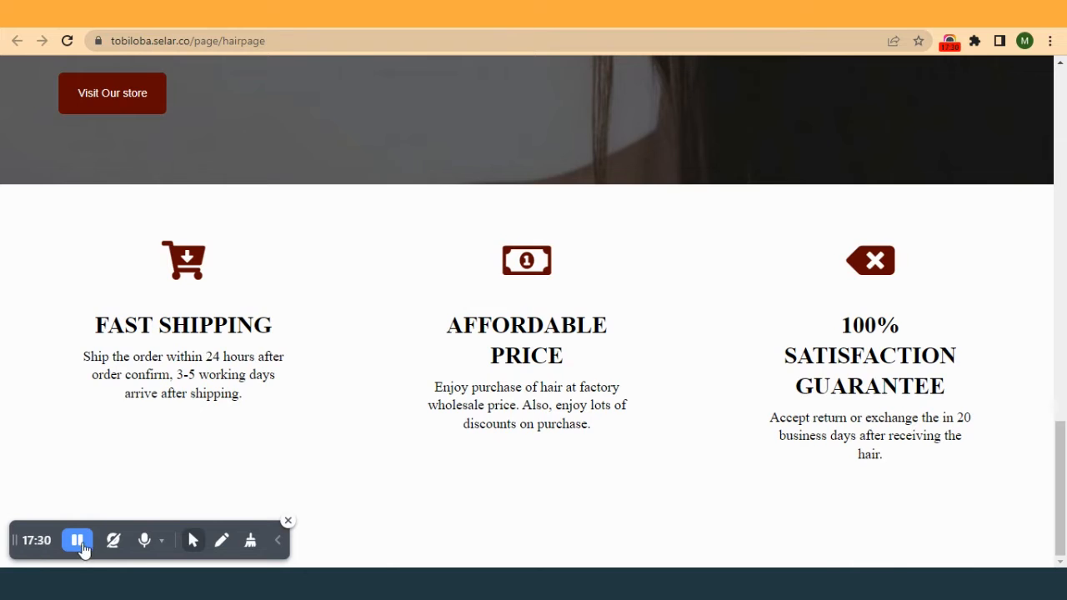
- Set the width of each of the three feature column containers to 33% in the page builder and save the page
{"action": "key", "text": "ctrl+Tab"}
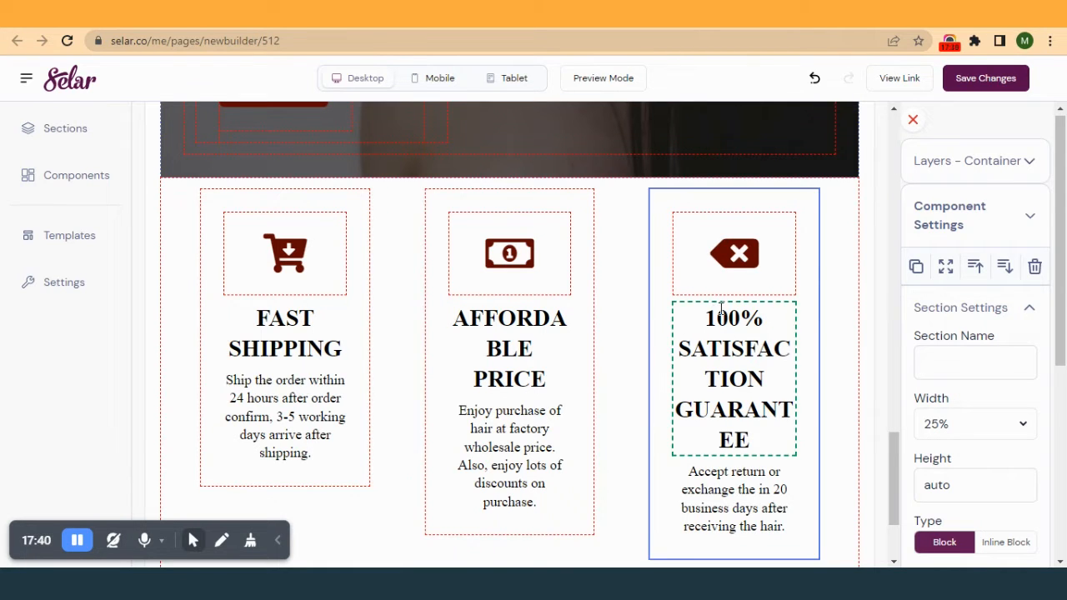
{"action": "left_click", "coordinate": [976, 424]}
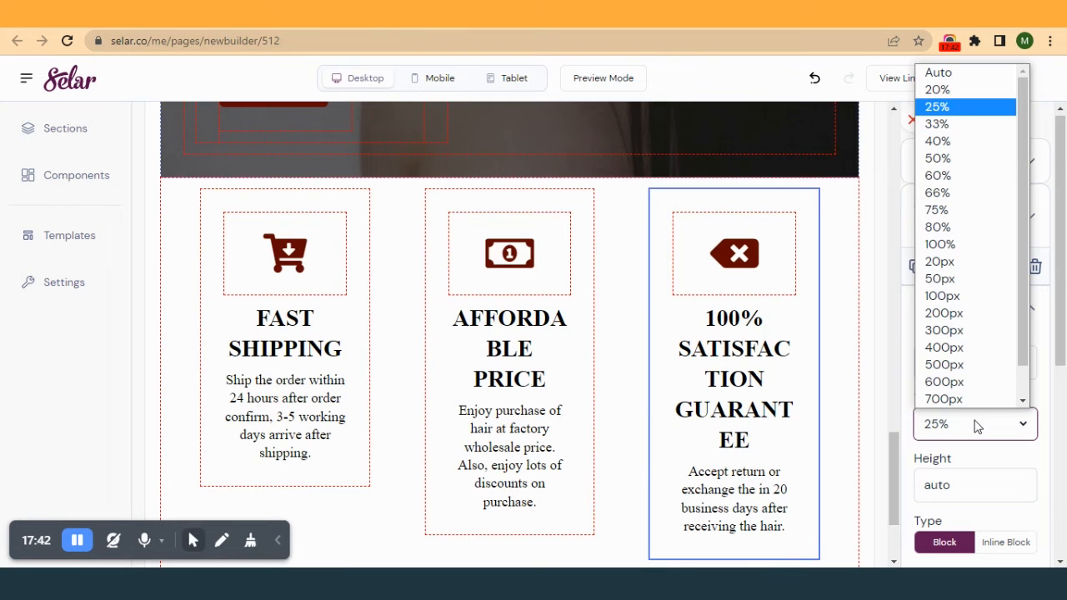
{"action": "left_click", "coordinate": [931, 129]}
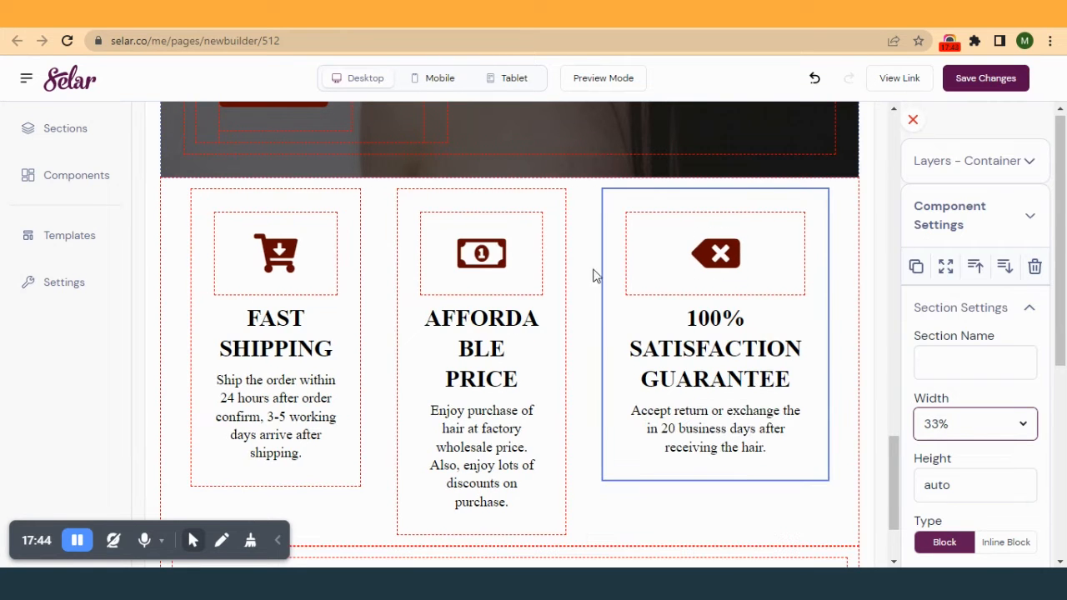
{"action": "left_click", "coordinate": [563, 305]}
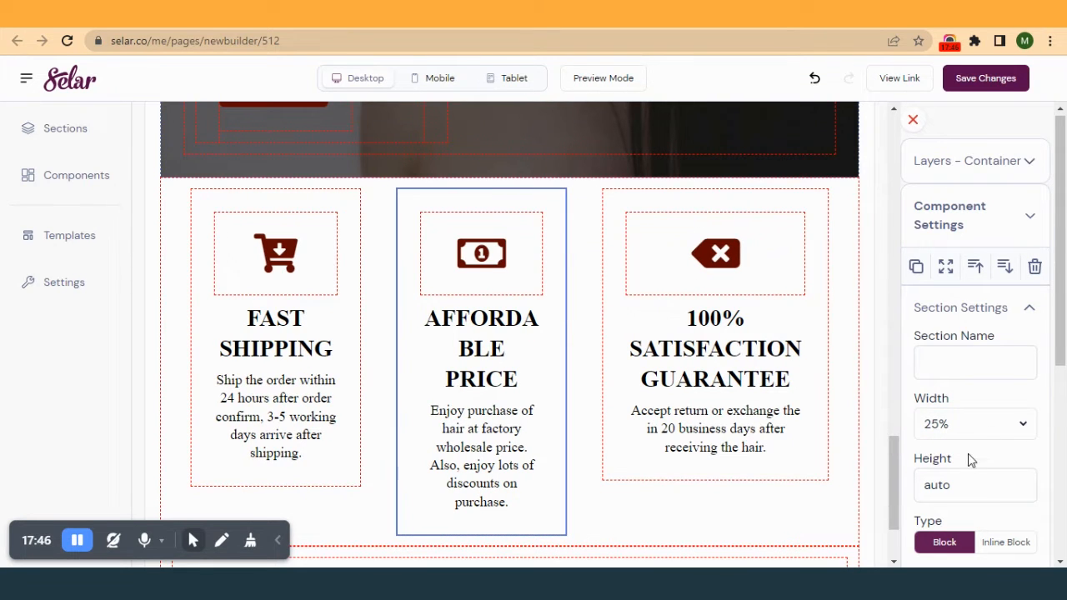
{"action": "left_click", "coordinate": [946, 433]}
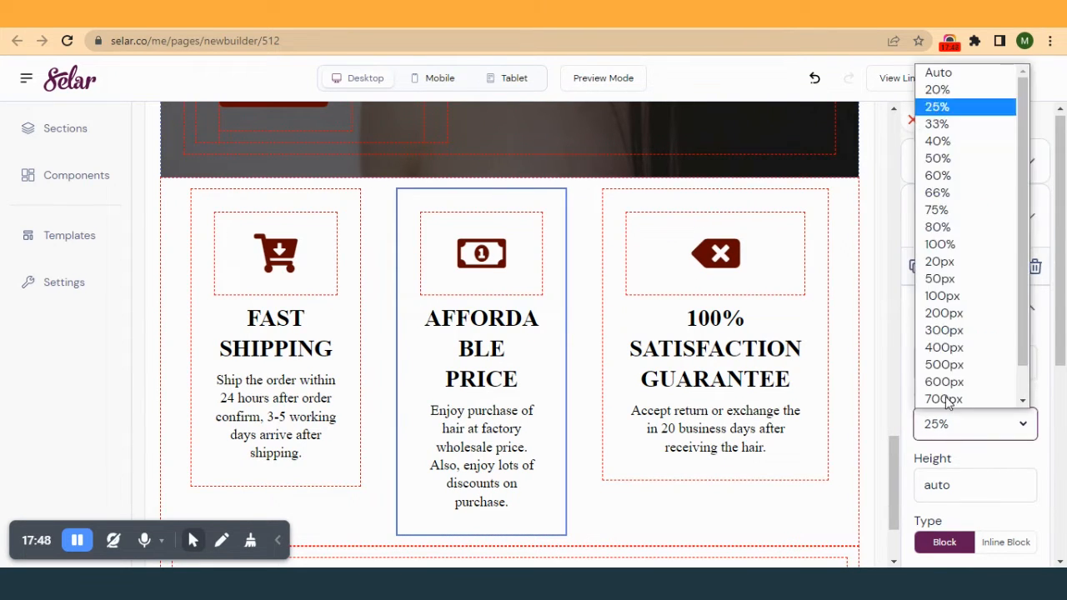
{"action": "left_click", "coordinate": [942, 126]}
{"action": "left_click", "coordinate": [341, 308]}
{"action": "left_click", "coordinate": [970, 433]}
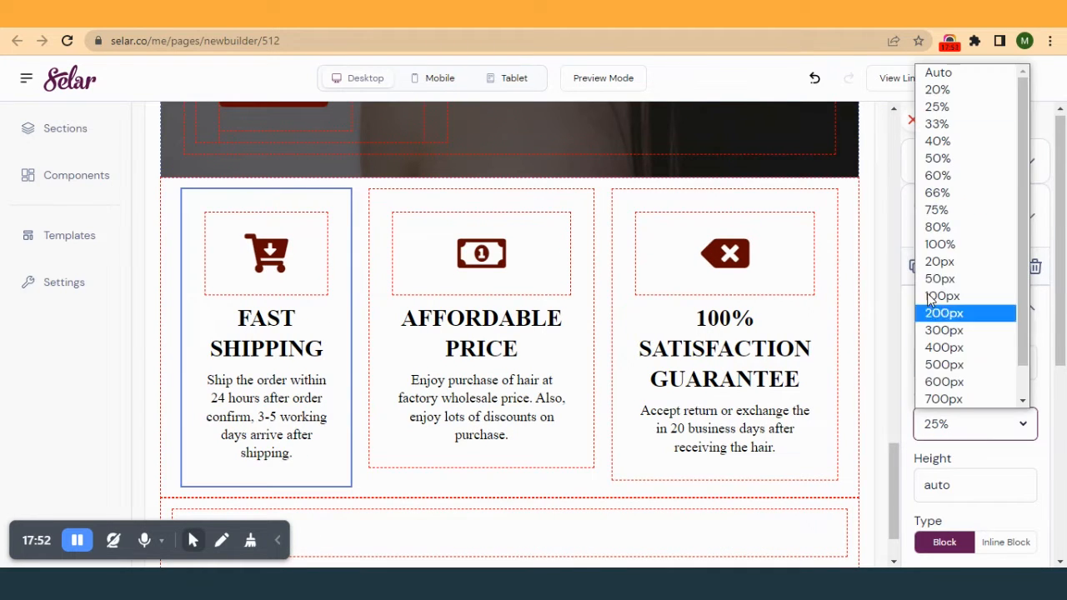
{"action": "left_click", "coordinate": [949, 127]}
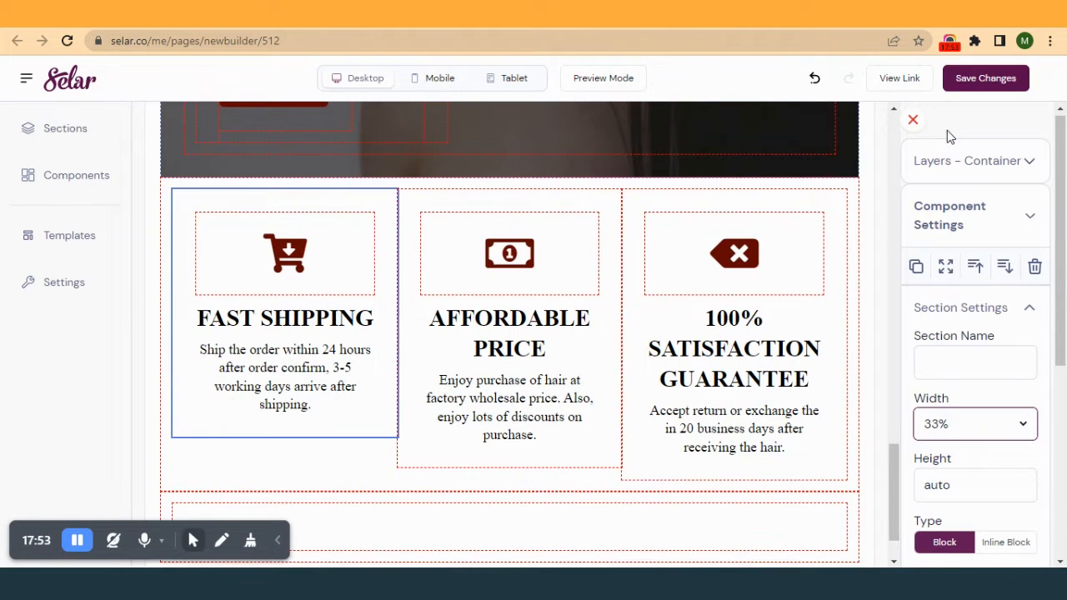
{"action": "left_click", "coordinate": [950, 84]}
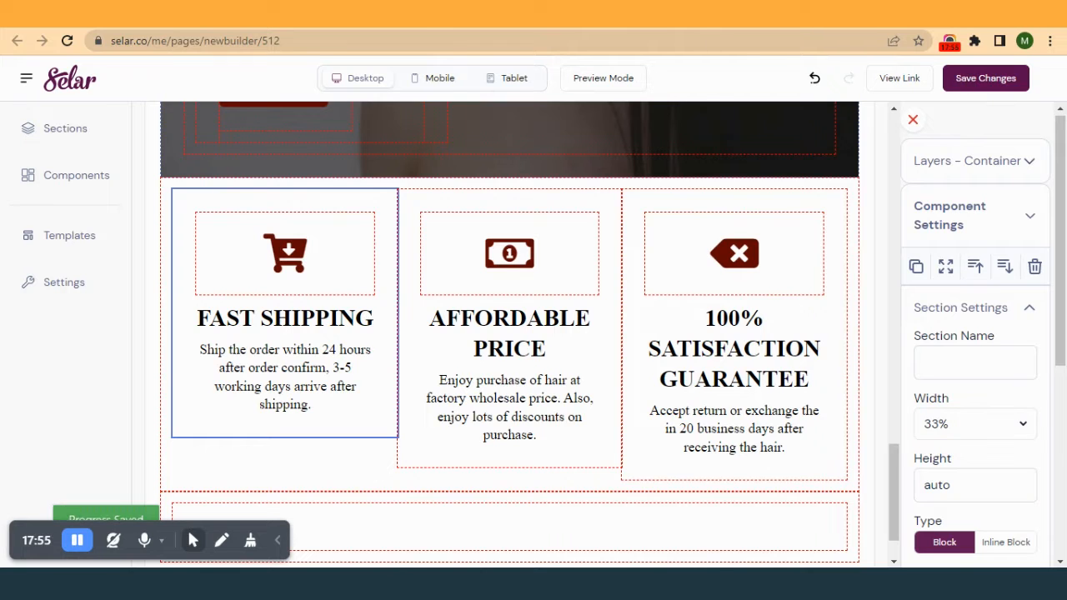
- Reload the published hair page and check how the 33% wide feature columns are laid out
{"action": "left_click", "coordinate": [899, 78]}
{"action": "left_click", "coordinate": [73, 38]}
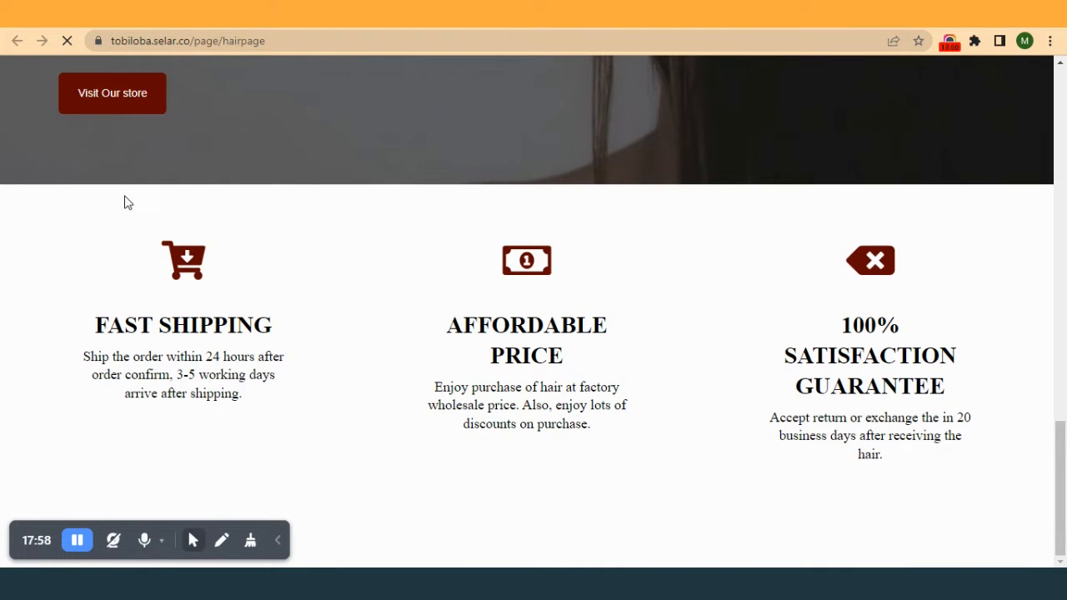
{"action": "scroll", "coordinate": [245, 292], "scroll_direction": "down", "scroll_amount": 7}
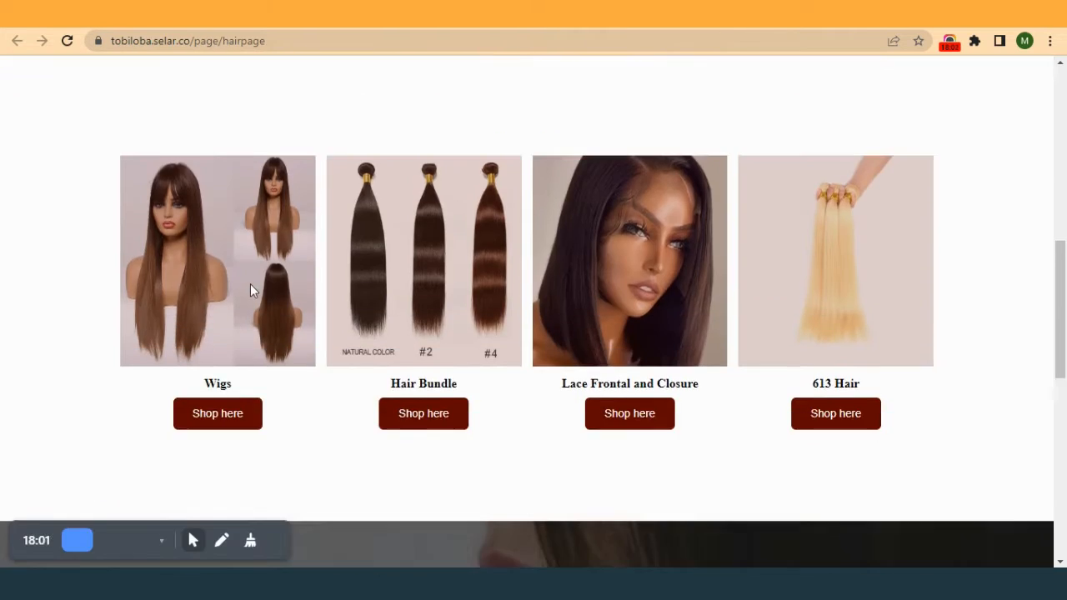
{"action": "scroll", "coordinate": [250, 290], "scroll_direction": "down", "scroll_amount": 8}
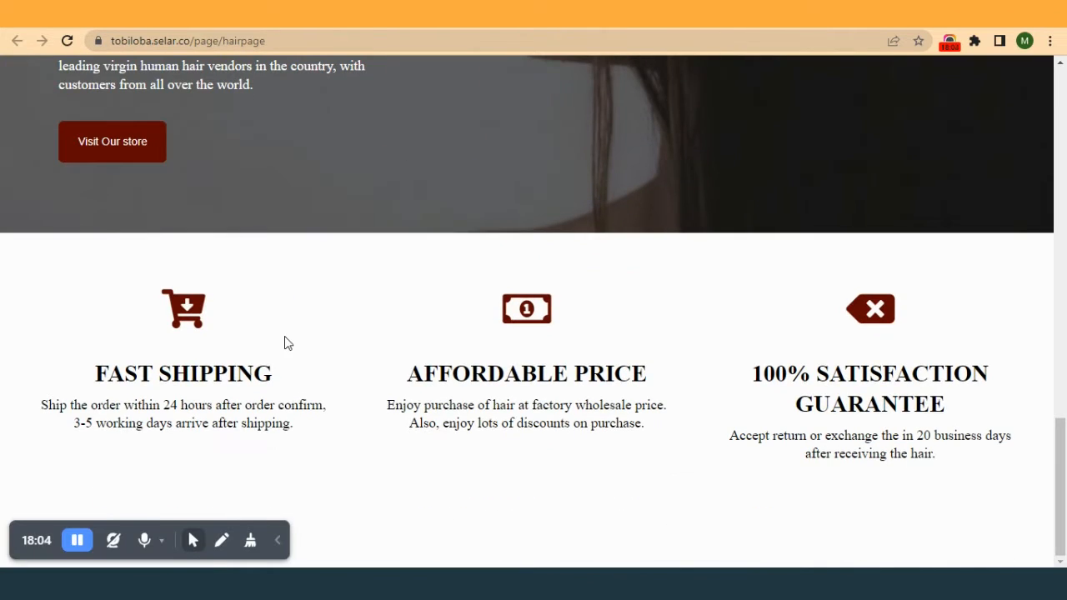
- Set the width of each of the three feature column containers to 25% in the page builder
{"action": "left_click", "coordinate": [583, 13]}
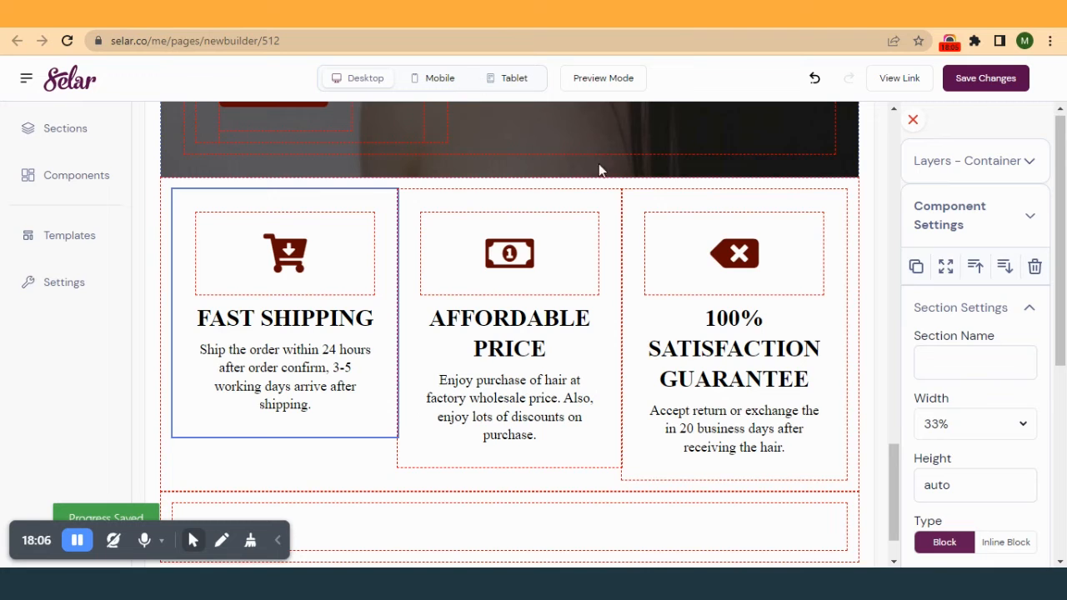
{"action": "left_click", "coordinate": [845, 221]}
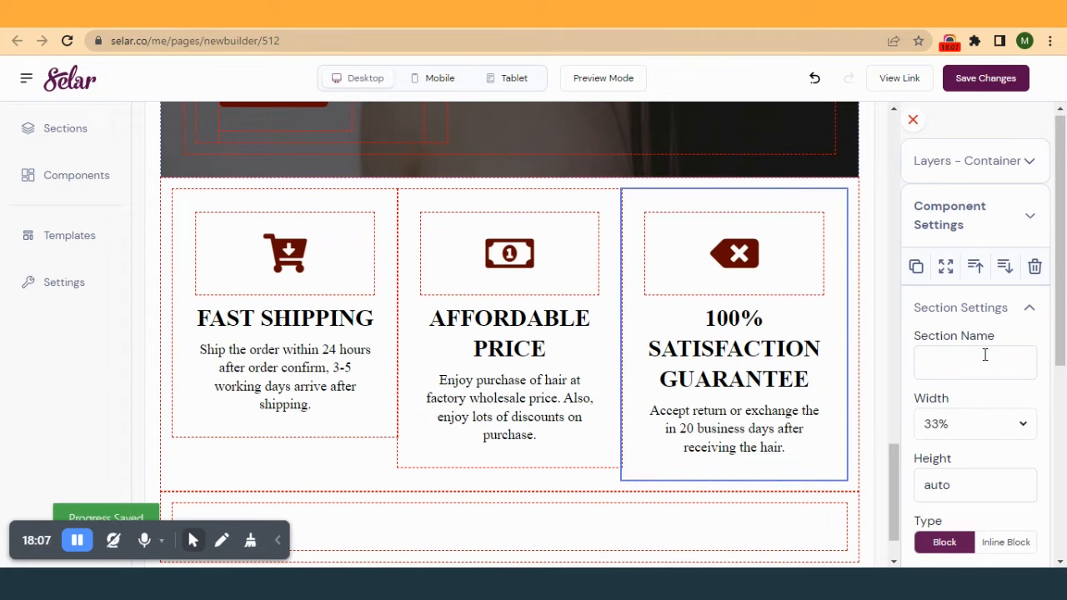
{"action": "left_click", "coordinate": [995, 426]}
{"action": "left_click", "coordinate": [942, 106]}
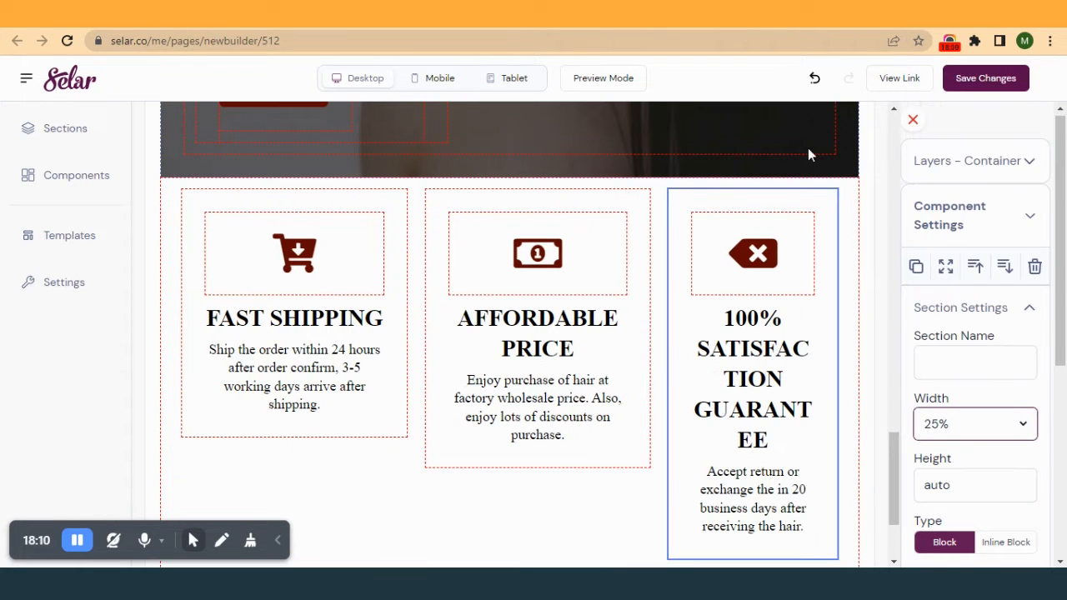
{"action": "left_click", "coordinate": [635, 241]}
{"action": "left_click", "coordinate": [1001, 434]}
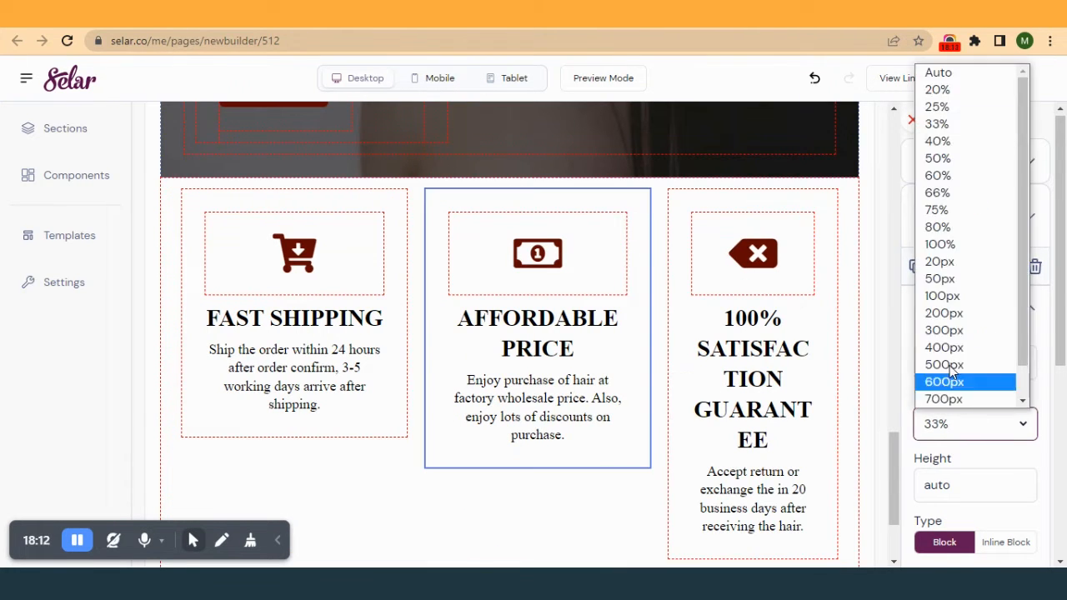
{"action": "left_click", "coordinate": [948, 109]}
{"action": "left_click", "coordinate": [400, 270]}
{"action": "left_click", "coordinate": [1003, 423]}
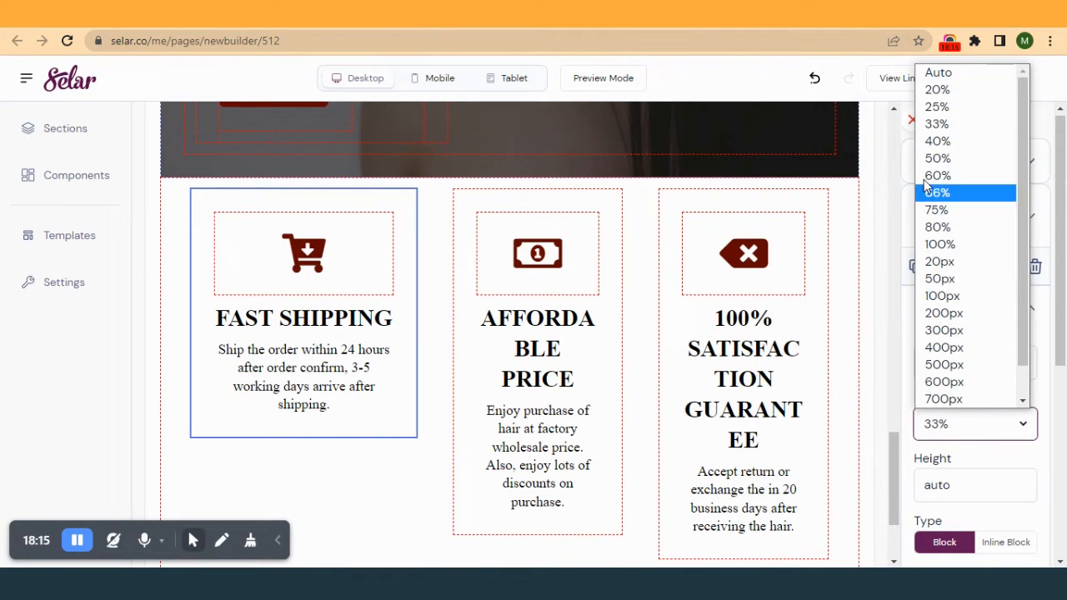
{"action": "left_click", "coordinate": [938, 107]}
- Set the left and right padding of the 100% SATISFACTION GUARANTEE column container to 0
{"action": "left_click", "coordinate": [811, 322]}
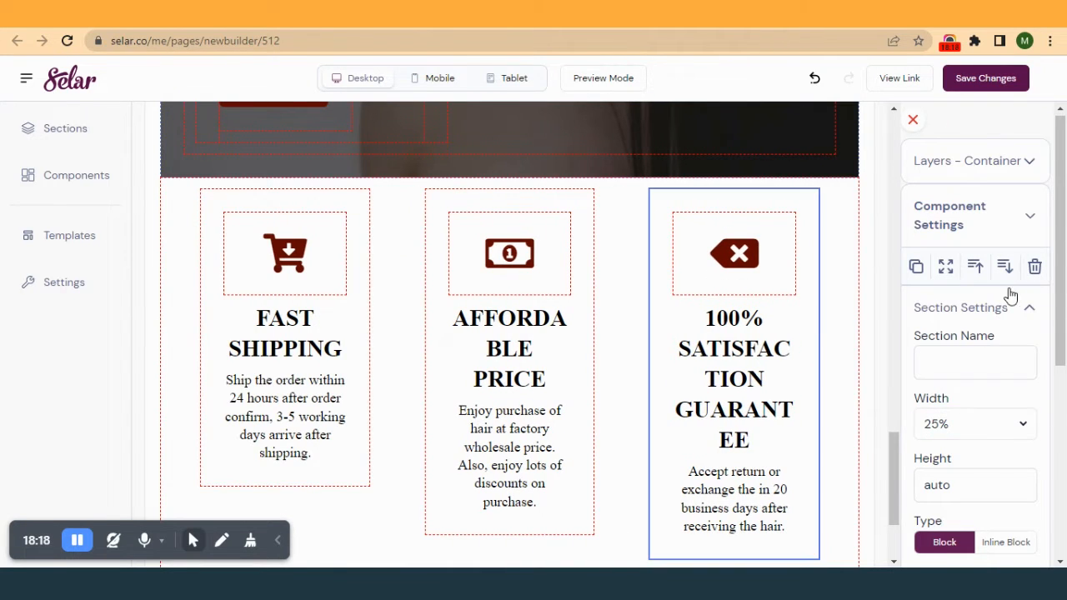
{"action": "scroll", "coordinate": [948, 446], "scroll_direction": "down", "scroll_amount": 5}
{"action": "left_click", "coordinate": [958, 302]}
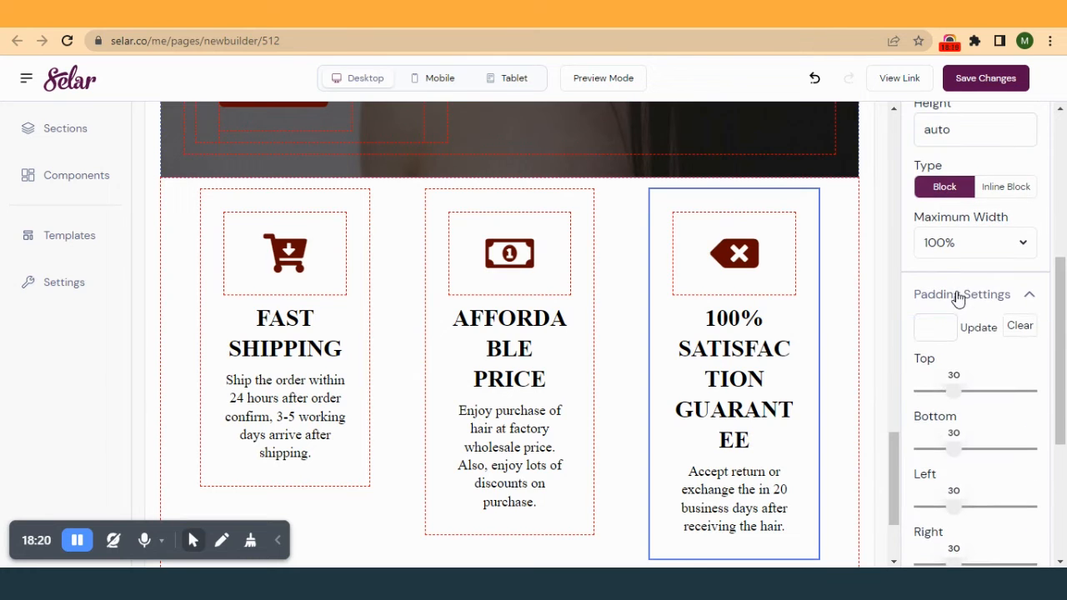
{"action": "scroll", "coordinate": [956, 490], "scroll_direction": "down", "scroll_amount": 2}
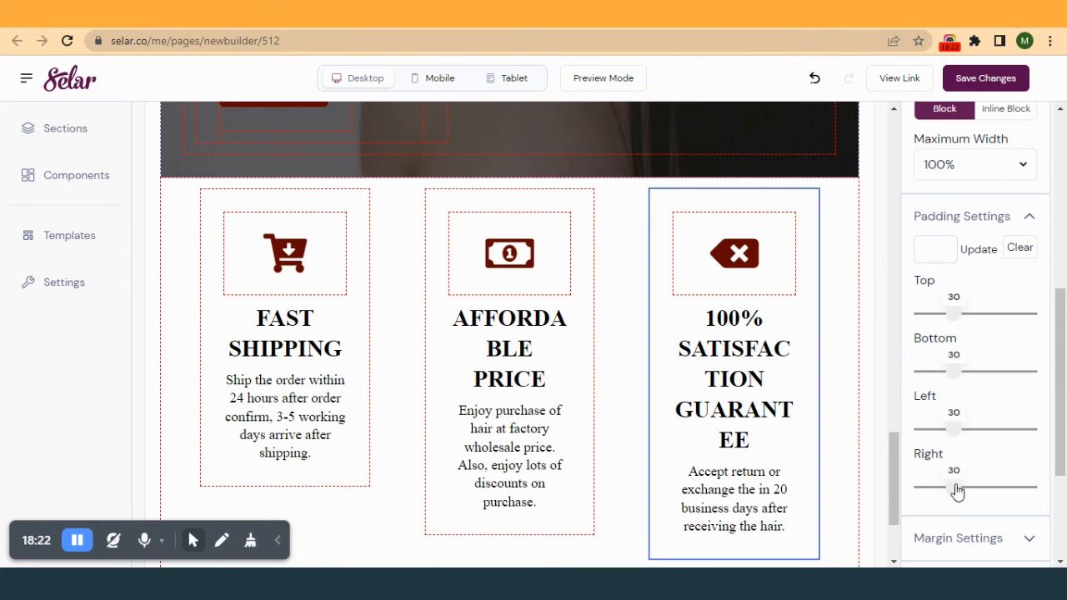
{"action": "left_click_drag", "start_coordinate": [953, 433], "coordinate": [923, 439]}
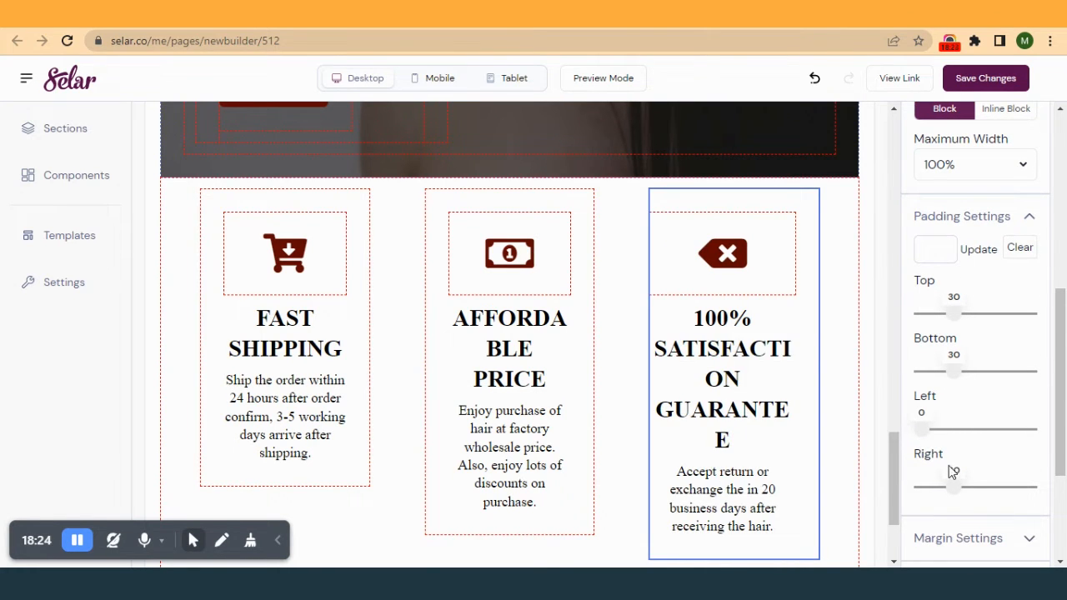
{"action": "left_click_drag", "start_coordinate": [950, 493], "coordinate": [898, 496]}
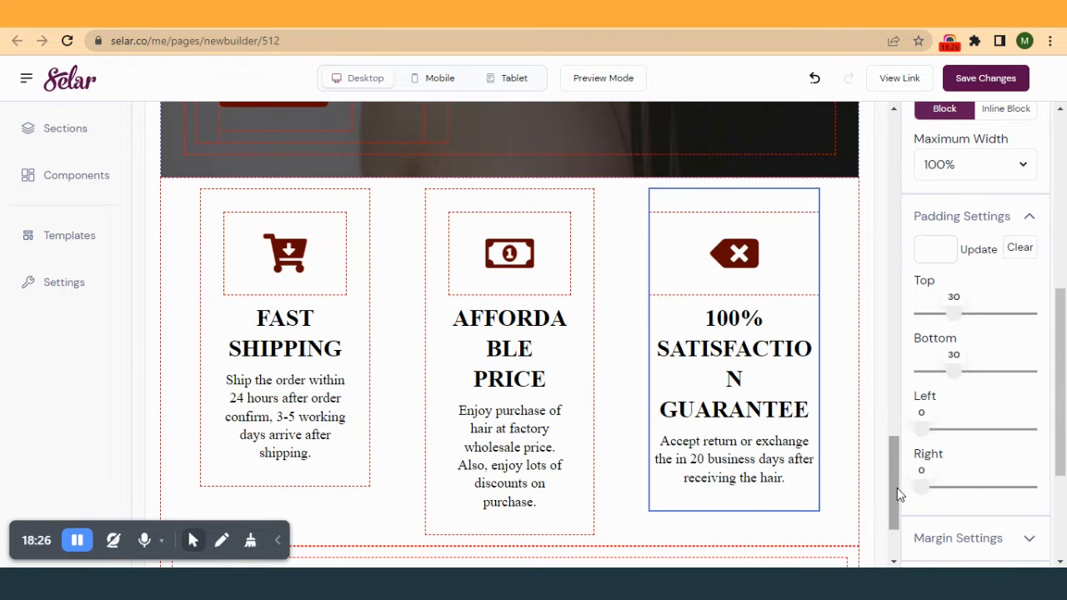
- Set the left and right padding of the AFFORDABLE PRICE and FAST SHIPPING column containers to 0 and save the page
{"action": "left_click", "coordinate": [587, 381]}
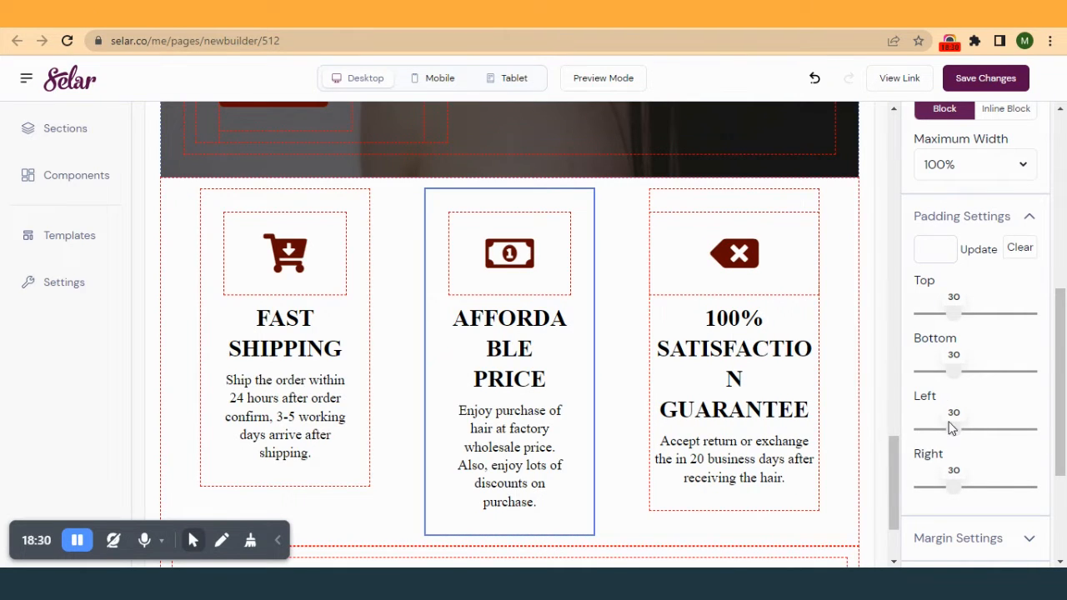
{"action": "left_click_drag", "start_coordinate": [959, 432], "coordinate": [921, 430]}
{"action": "left_click_drag", "start_coordinate": [953, 487], "coordinate": [917, 488]}
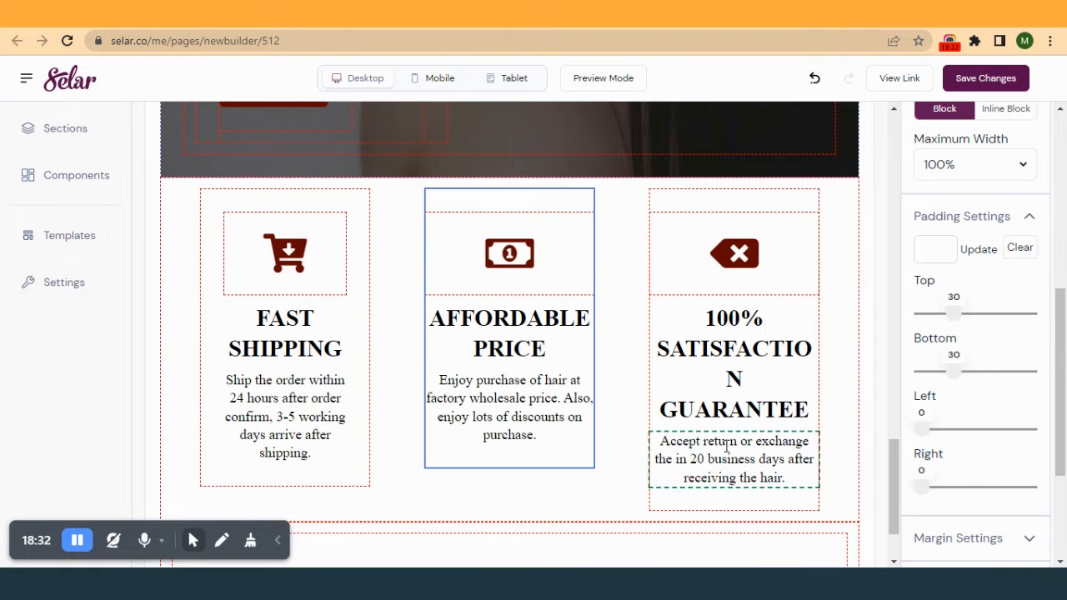
{"action": "left_click", "coordinate": [358, 333]}
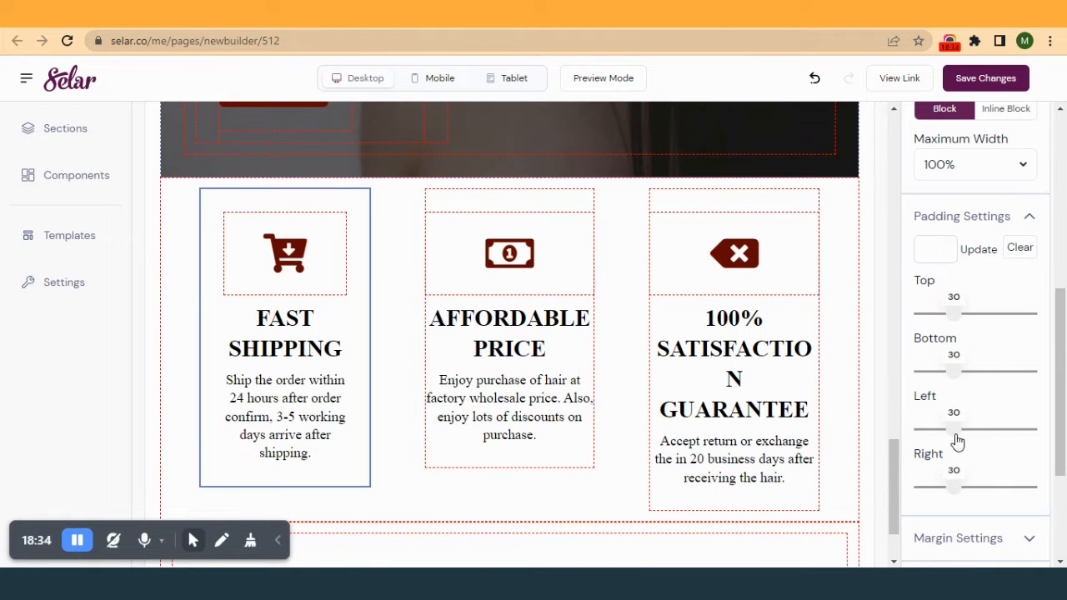
{"action": "left_click_drag", "start_coordinate": [956, 435], "coordinate": [892, 444]}
{"action": "left_click_drag", "start_coordinate": [958, 493], "coordinate": [912, 493]}
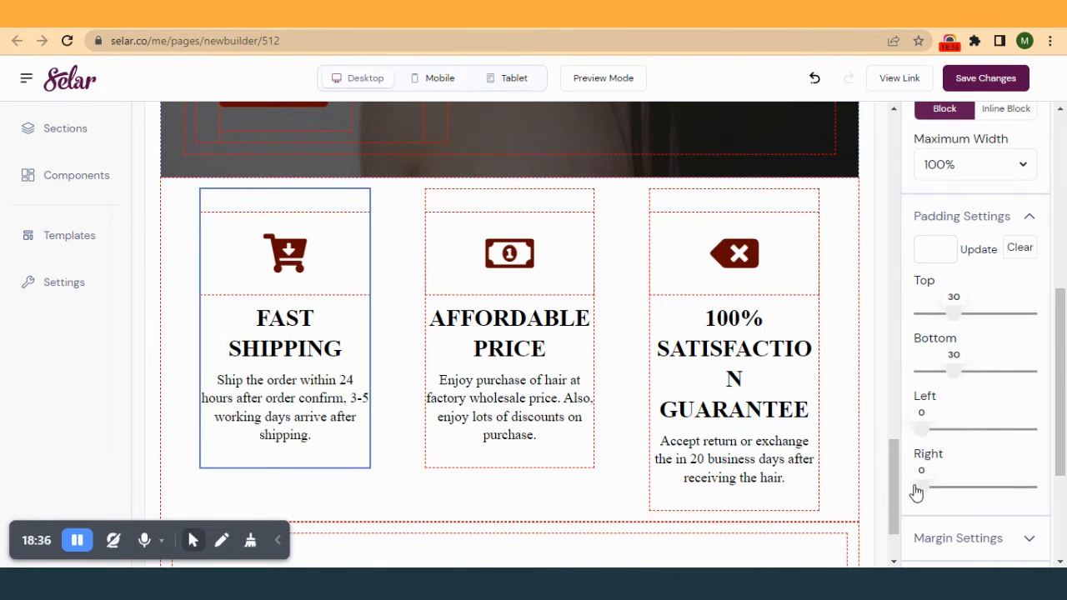
{"action": "left_click", "coordinate": [1001, 79]}
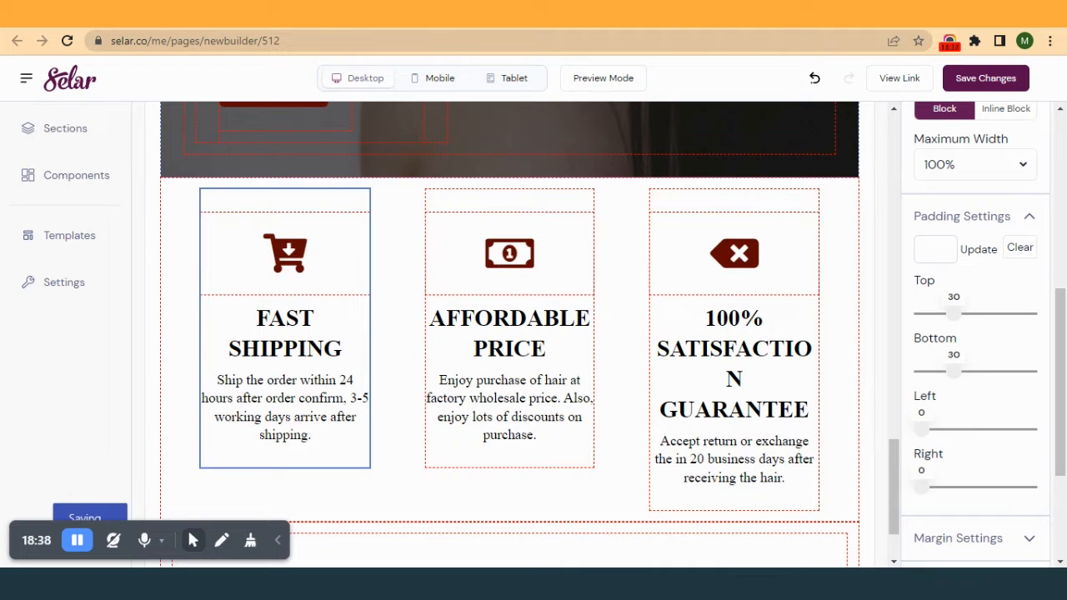
- Reload the published hair page and compare its feature column headings and texts with those on the reference page
{"action": "left_click", "coordinate": [583, 14]}
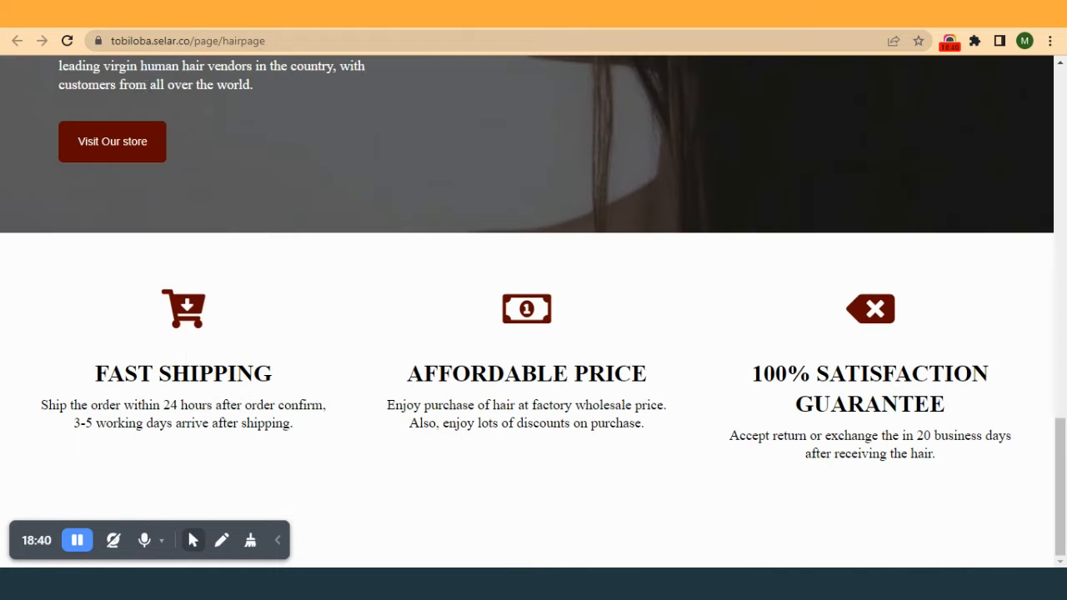
{"action": "left_click", "coordinate": [68, 41]}
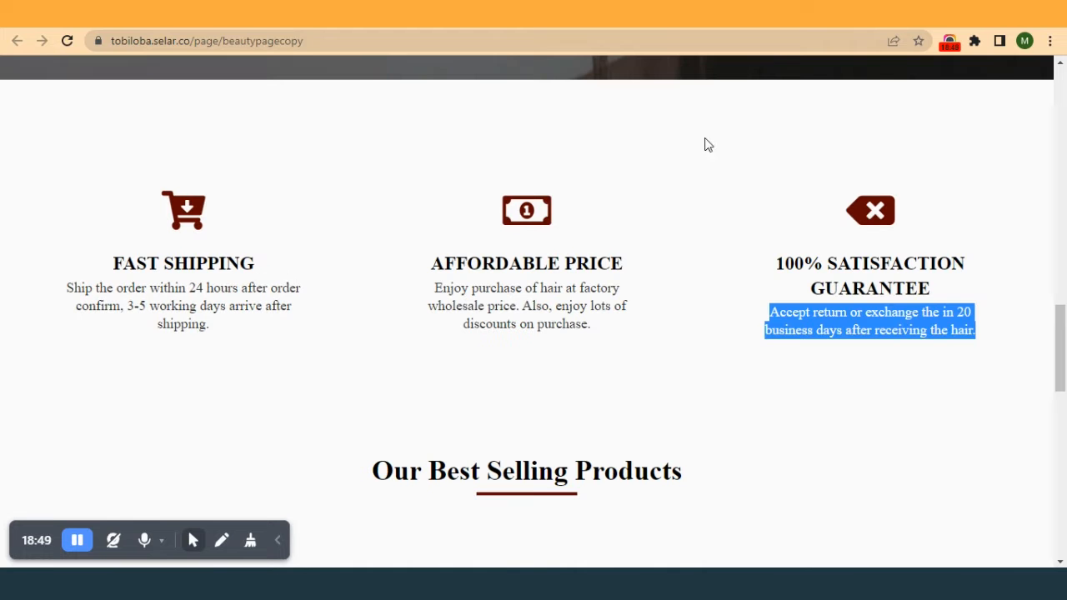
{"action": "left_click", "coordinate": [682, 225]}
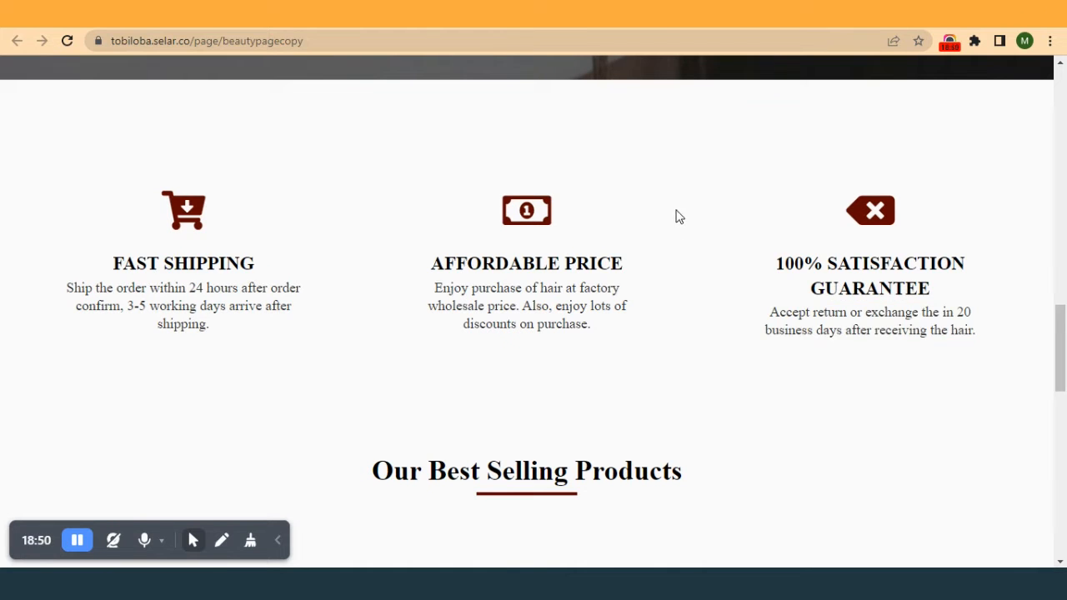
{"action": "left_click", "coordinate": [560, 15]}
{"action": "left_click", "coordinate": [561, 15]}
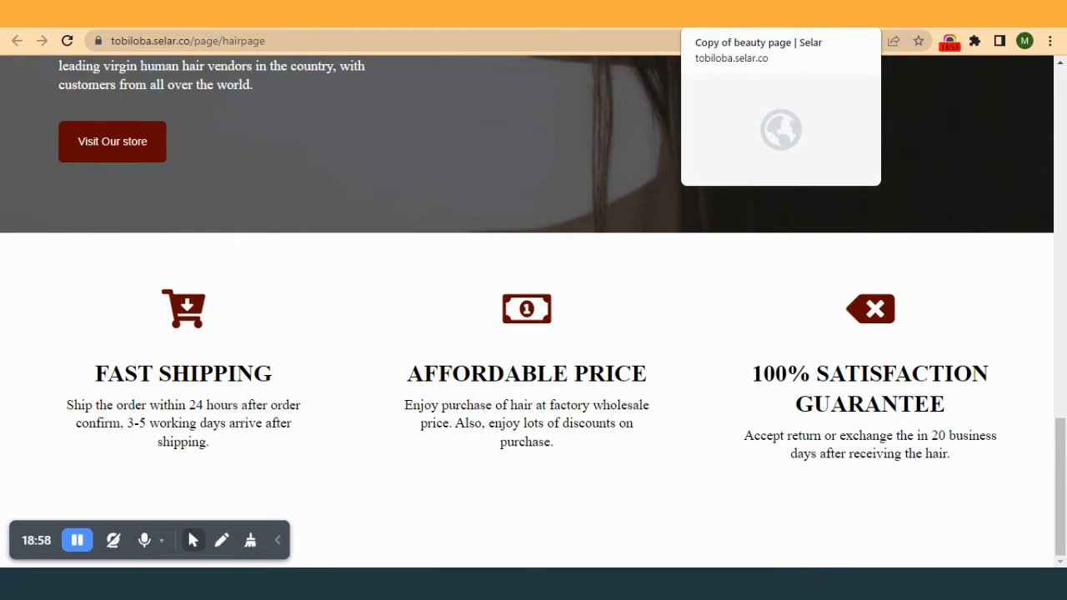
{"action": "left_click", "coordinate": [734, 15]}
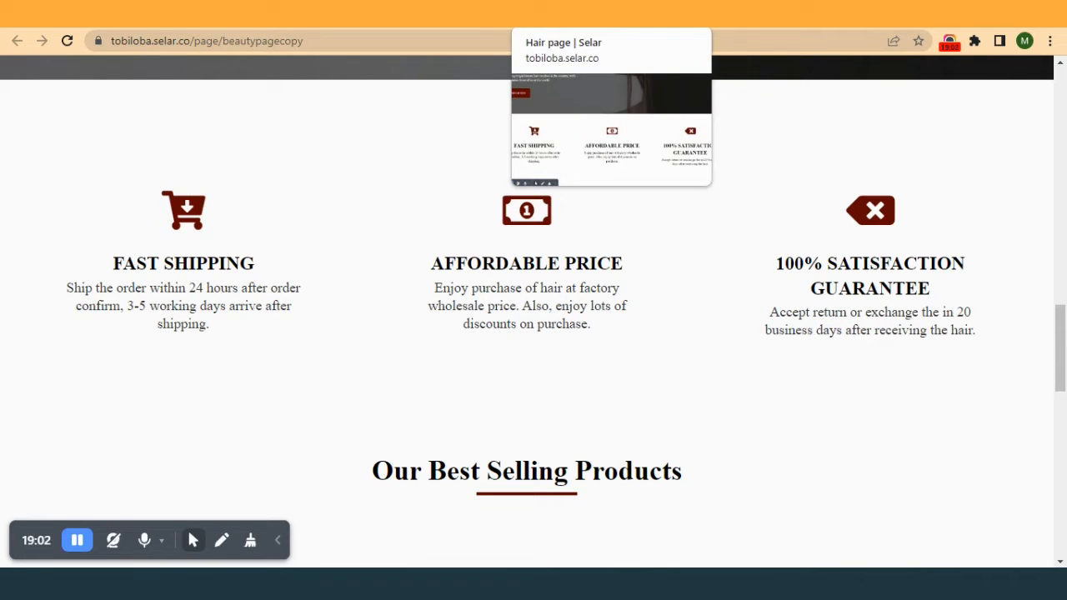
{"action": "left_click", "coordinate": [561, 15]}
- Set the text size of the three feature column headings to 2X Large in the page builder and save the page
{"action": "left_click", "coordinate": [471, 17]}
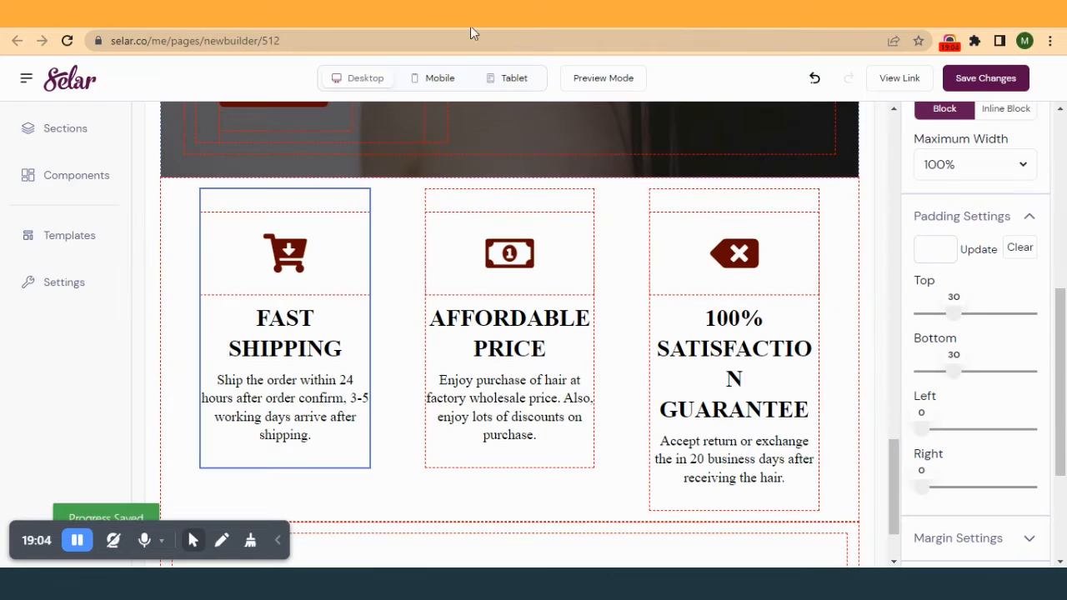
{"action": "left_click", "coordinate": [774, 321]}
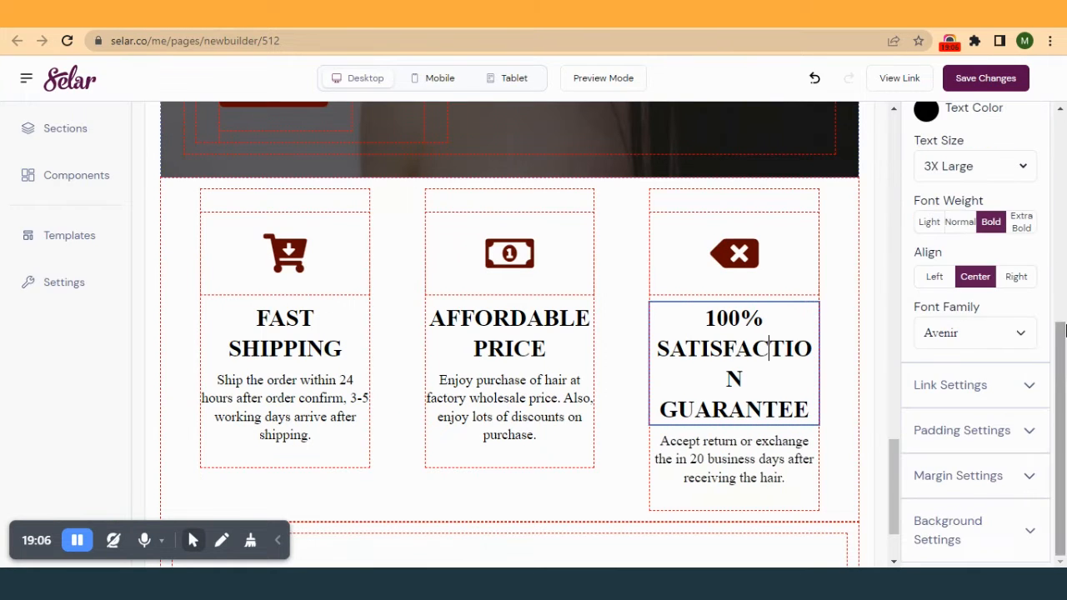
{"action": "scroll", "coordinate": [1024, 349], "scroll_direction": "up", "scroll_amount": 1}
{"action": "left_click", "coordinate": [1012, 246]}
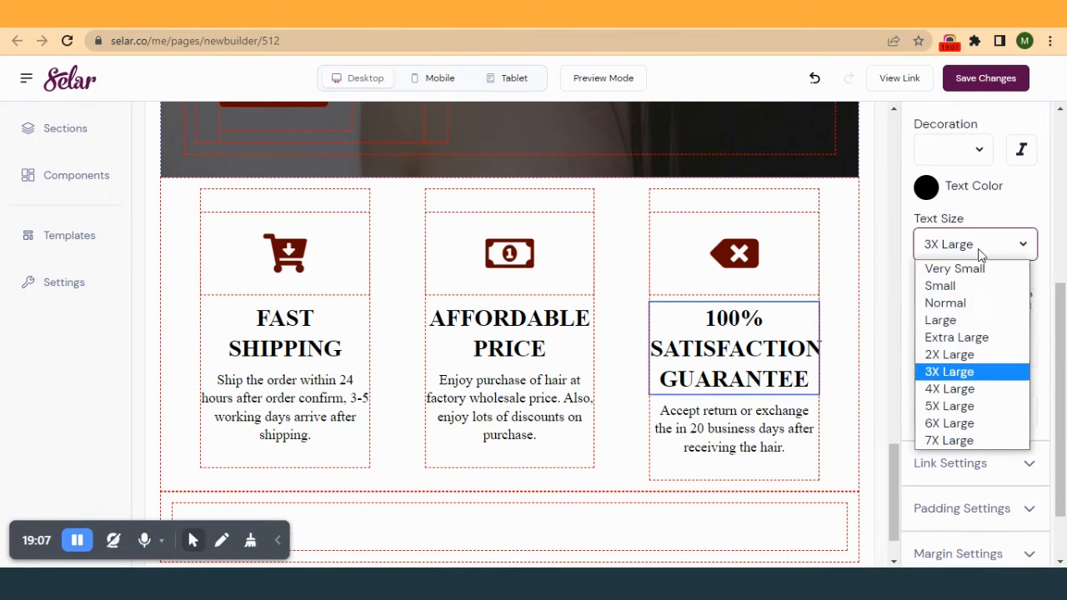
{"action": "left_click", "coordinate": [970, 367]}
{"action": "left_click", "coordinate": [584, 347]}
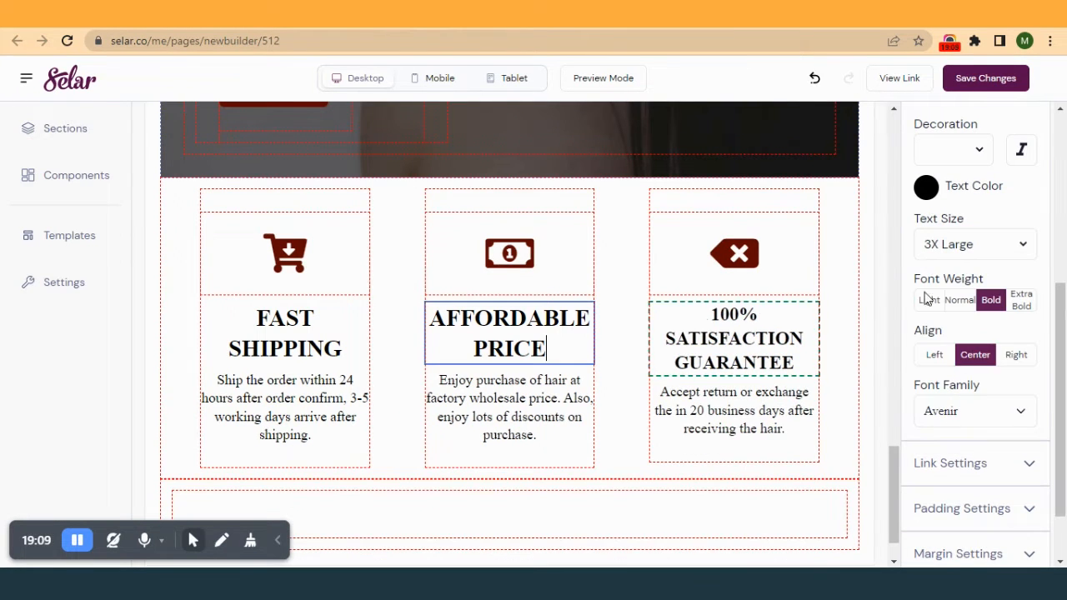
{"action": "left_click", "coordinate": [970, 243]}
{"action": "left_click", "coordinate": [950, 354]}
{"action": "left_click", "coordinate": [267, 320]}
{"action": "left_click", "coordinate": [972, 245]}
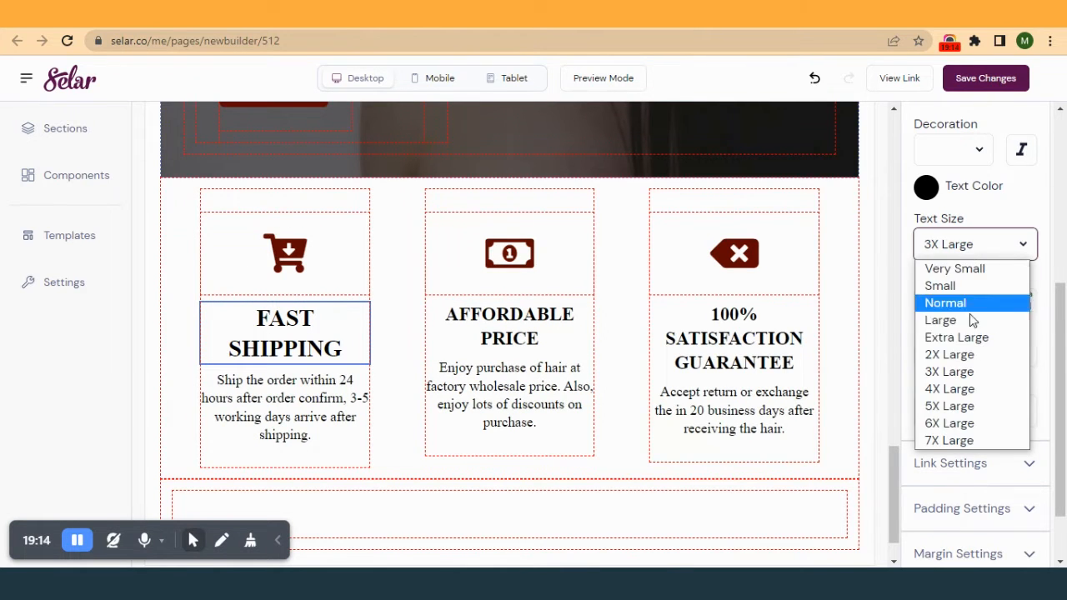
{"action": "left_click", "coordinate": [950, 354]}
{"action": "left_click", "coordinate": [965, 78]}
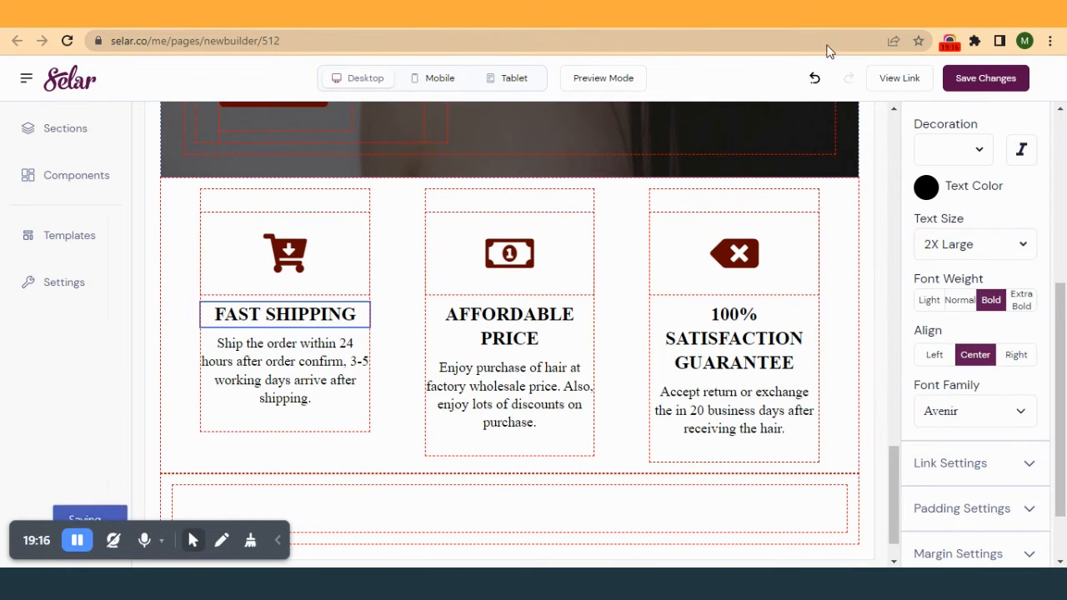
- Compare the heading sizes and text wrapping of the feature columns on the published hair page with the reference page
{"action": "key", "text": "ctrl+Tab"}
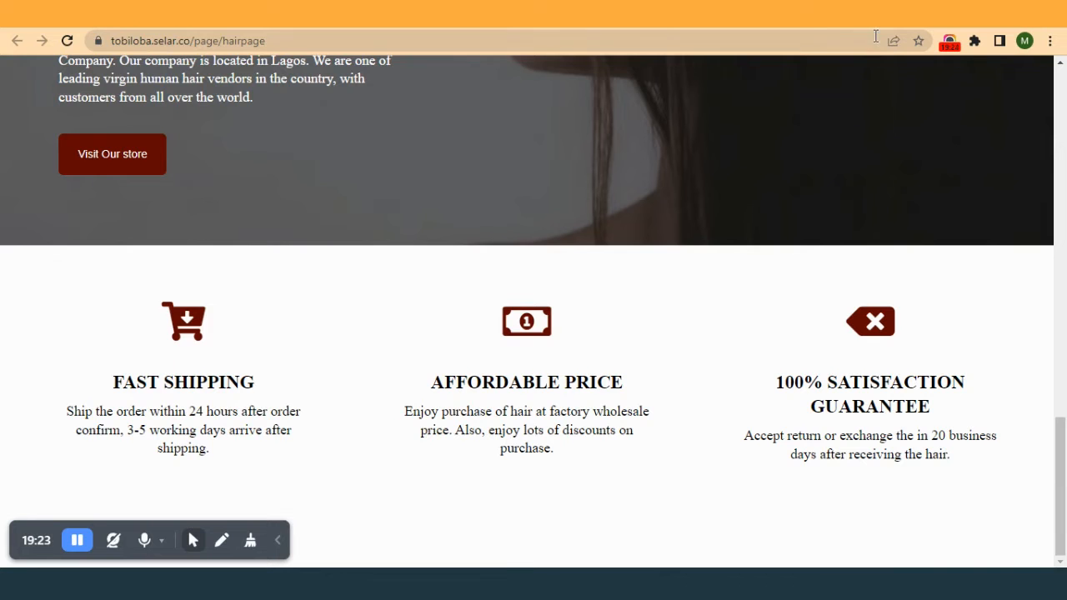
{"action": "key", "text": "ctrl+Tab"}
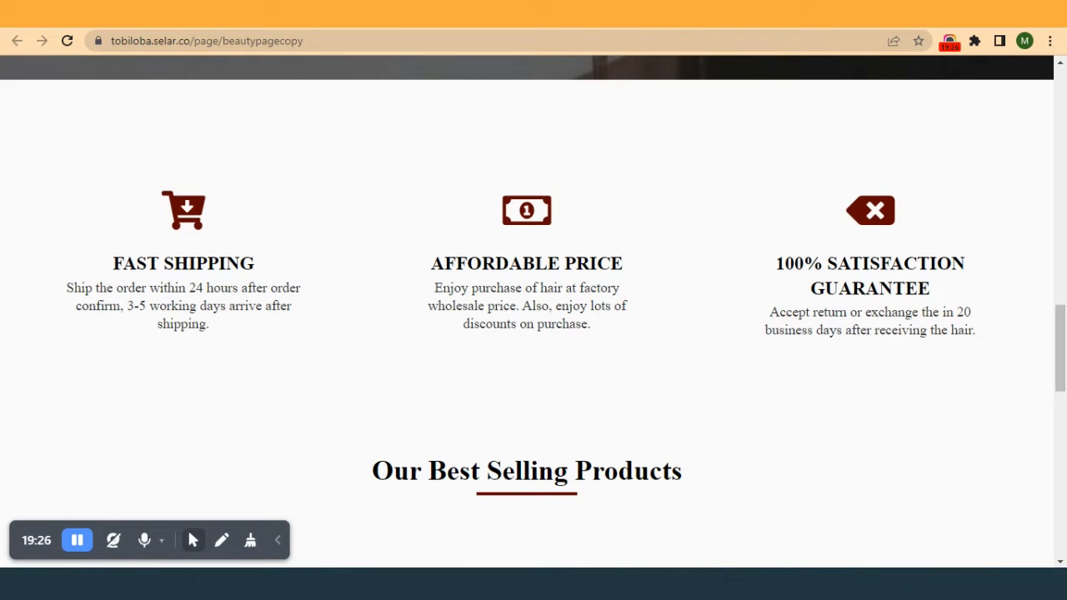
{"action": "left_click", "coordinate": [576, 14]}
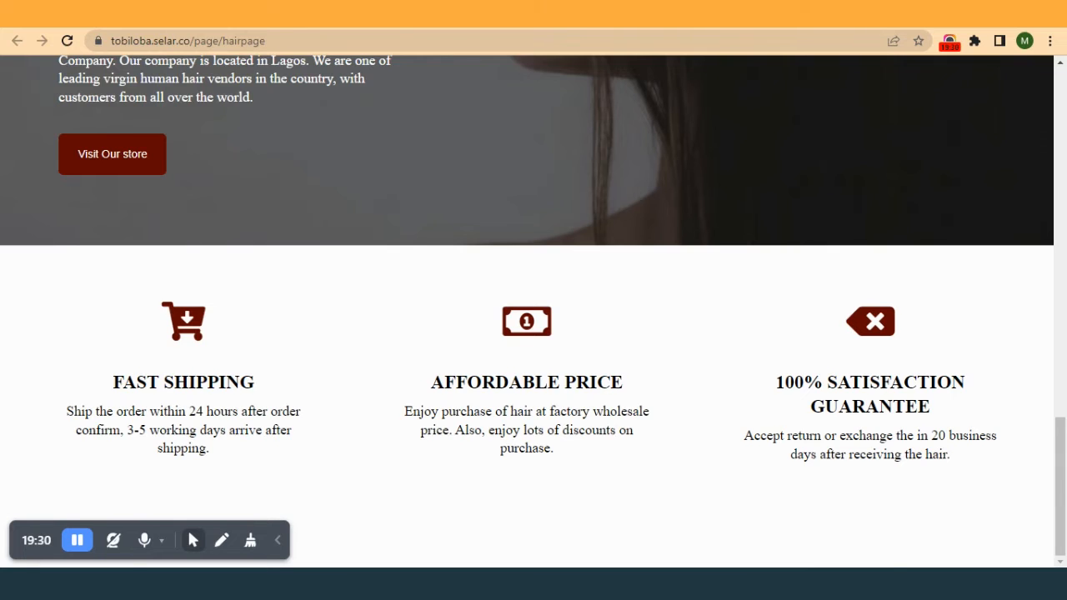
- Set the left and right padding of the FAST SHIPPING column container to 5 in the page builder
{"action": "key", "text": "ctrl+Tab"}
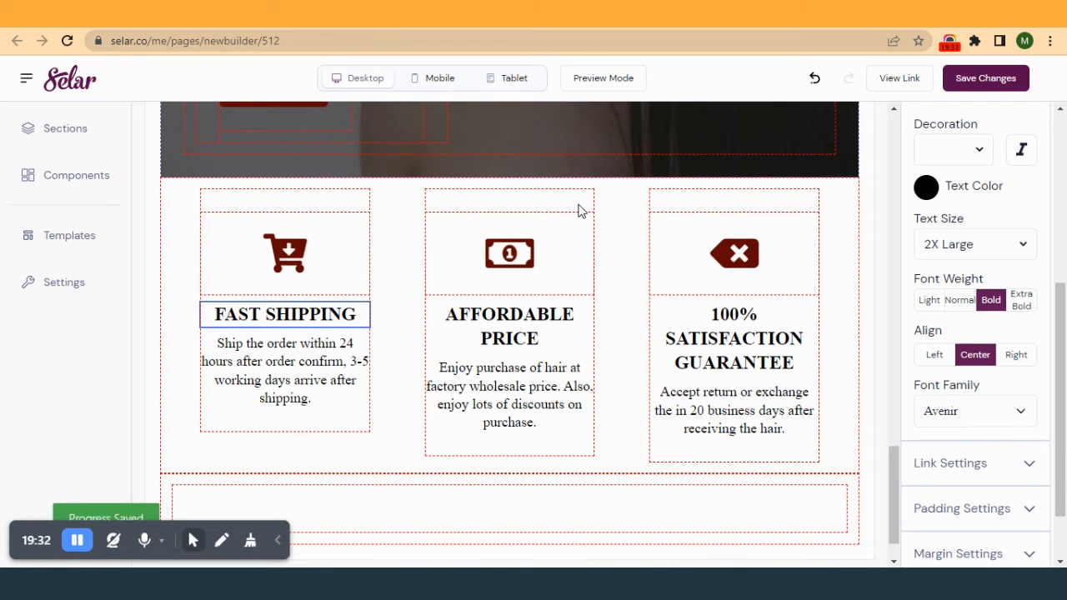
{"action": "left_click", "coordinate": [348, 211]}
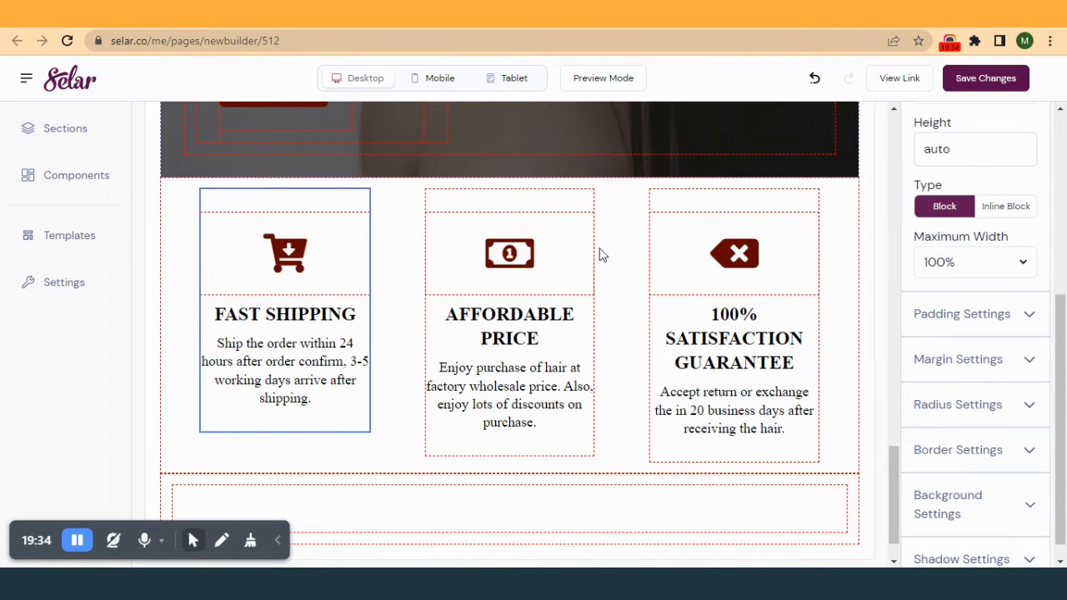
{"action": "left_click", "coordinate": [953, 317]}
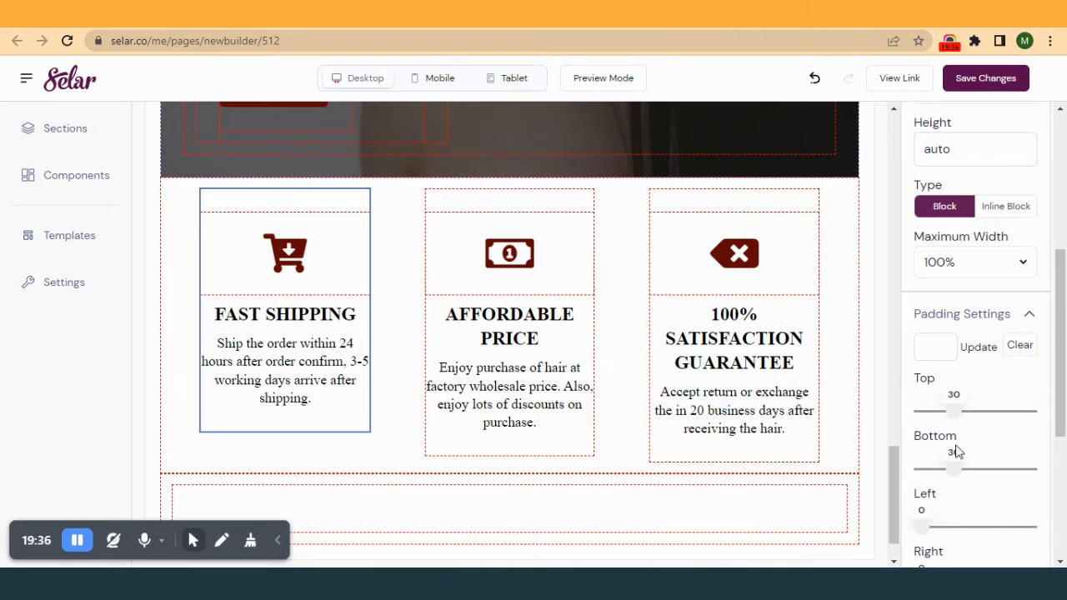
{"action": "scroll", "coordinate": [926, 453], "scroll_direction": "down", "scroll_amount": 1}
{"action": "left_click_drag", "start_coordinate": [920, 454], "coordinate": [935, 472]}
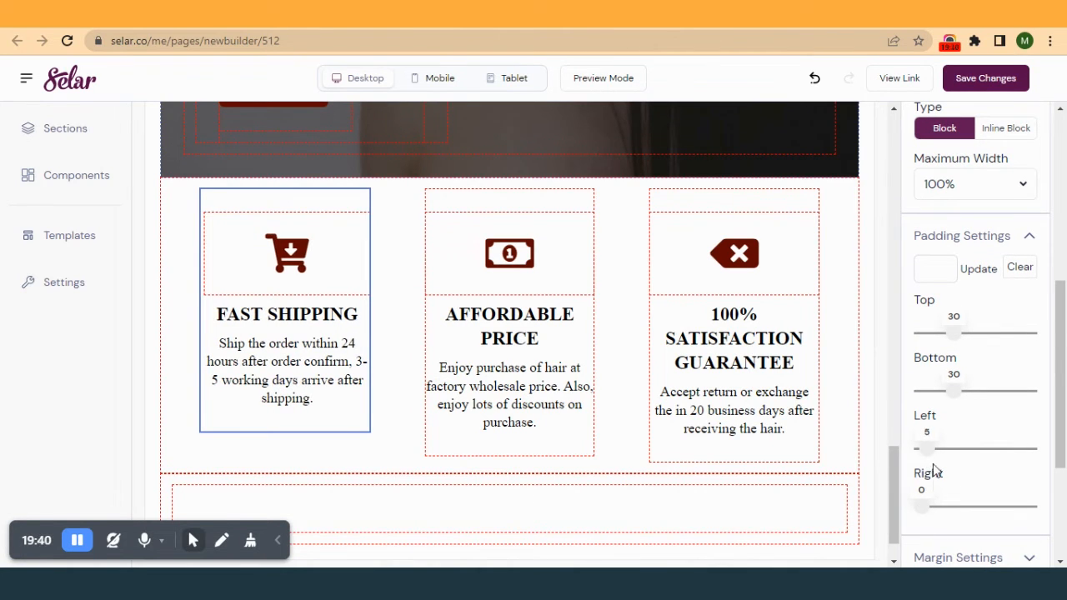
{"action": "left_click", "coordinate": [929, 513]}
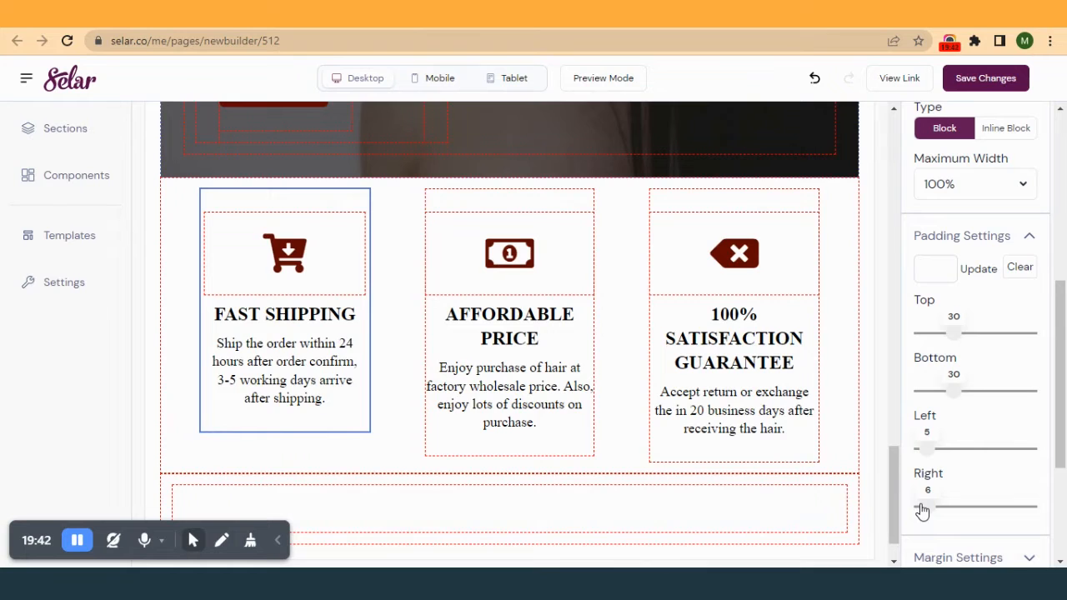
{"action": "key", "text": "Left"}
- Set the left and right padding of the AFFORDABLE PRICE column container to 5
{"action": "left_click", "coordinate": [567, 209]}
{"action": "left_click", "coordinate": [924, 450]}
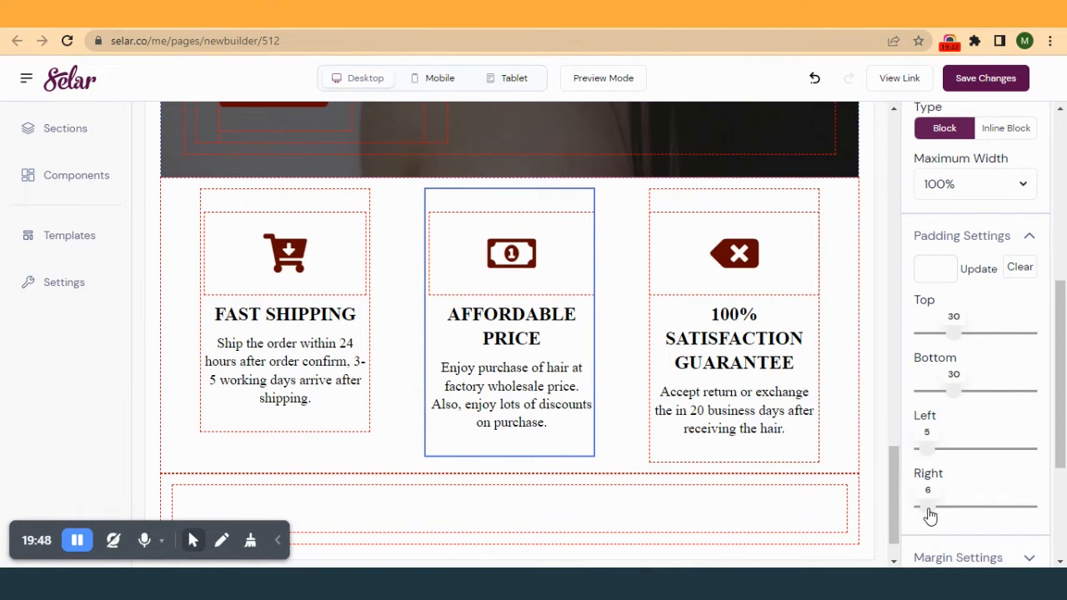
{"action": "key", "text": "Left"}
{"action": "key", "text": "Left"}
{"action": "key", "text": "Left"}
{"action": "key", "text": "Left"}
{"action": "key", "text": "Left"}
- Set the left and right padding of the 100% SATISFACTION GUARANTEE column container to 5 and save the page
{"action": "left_click", "coordinate": [813, 388]}
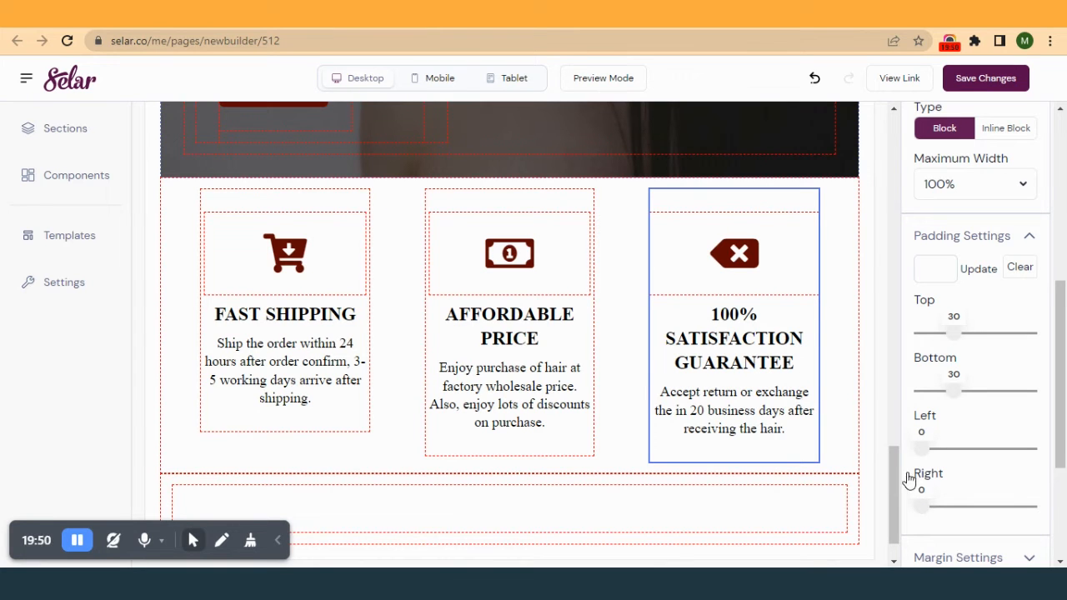
{"action": "left_click_drag", "start_coordinate": [919, 455], "coordinate": [929, 458]}
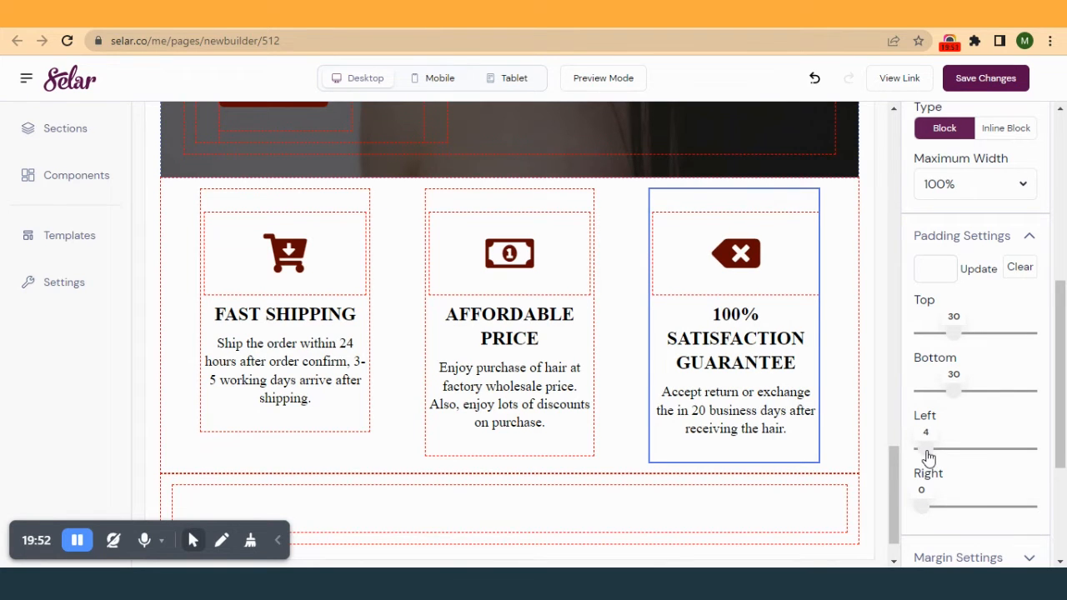
{"action": "left_click_drag", "start_coordinate": [923, 511], "coordinate": [929, 512]}
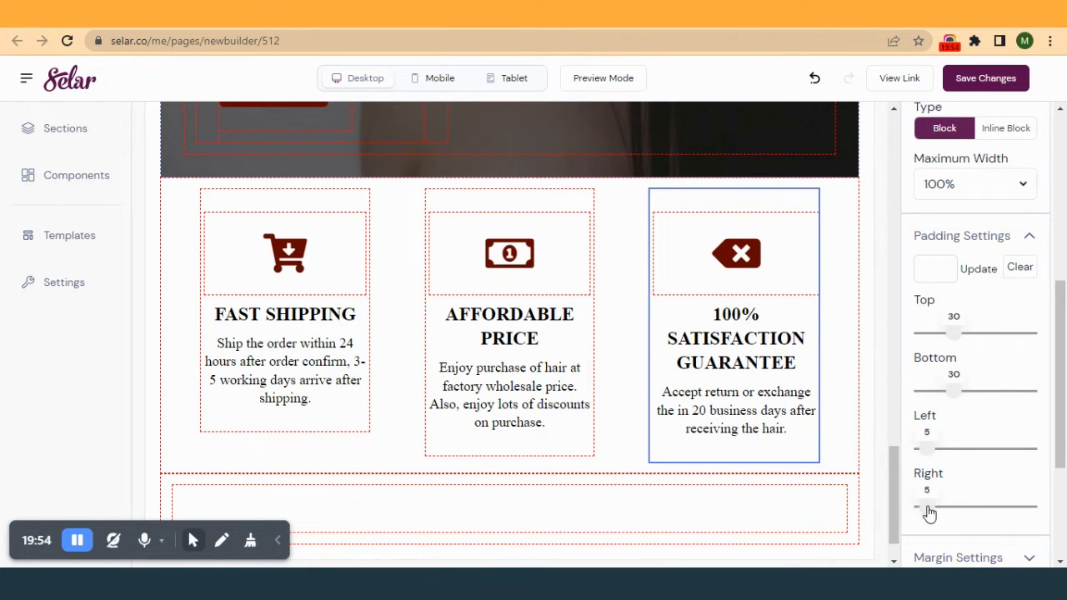
{"action": "left_click", "coordinate": [986, 79]}
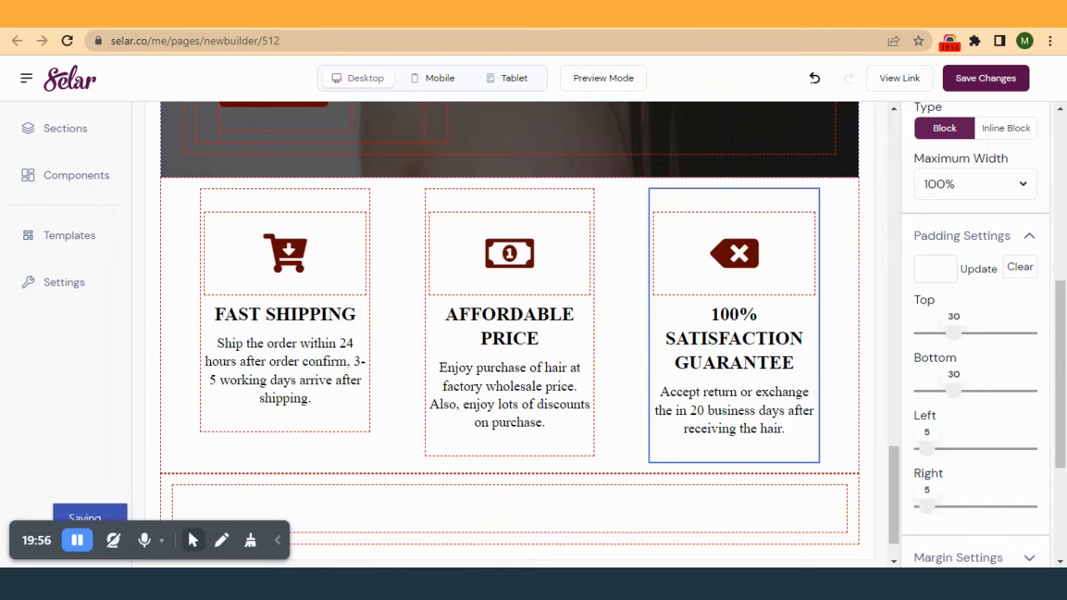
- Reload the published hair page and check the padding and text wrapping of the three feature columns
{"action": "left_click", "coordinate": [581, 15]}
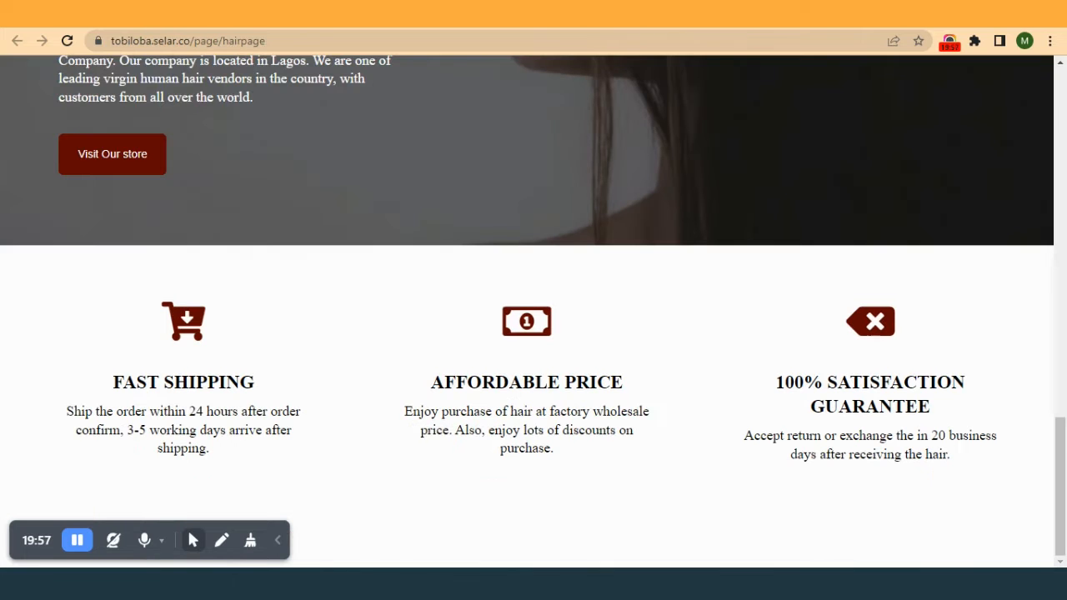
{"action": "left_click", "coordinate": [70, 39]}
{"action": "left_click", "coordinate": [279, 542]}
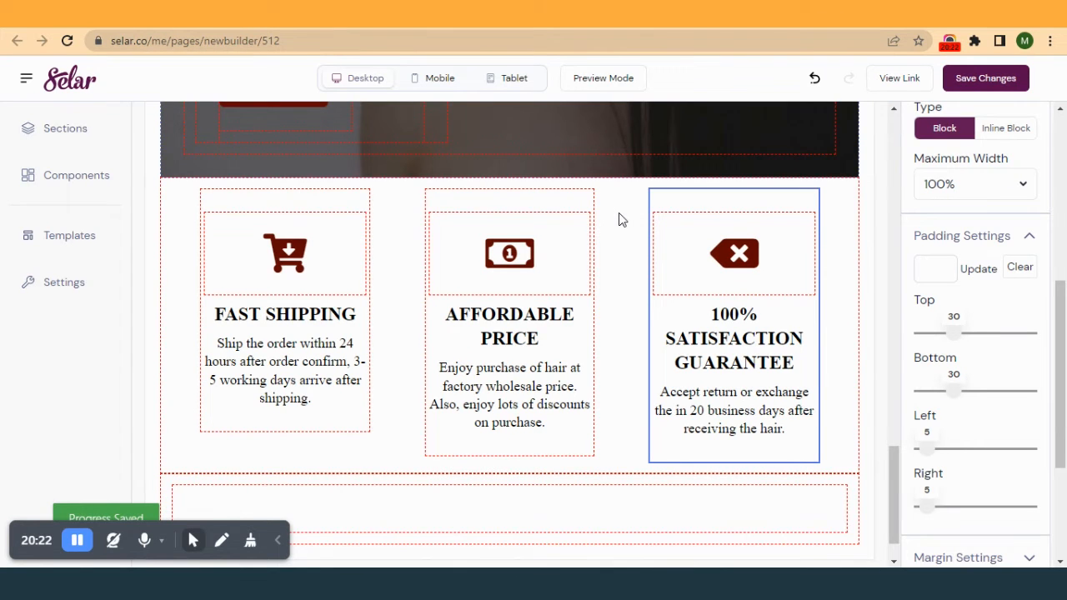
- Set the top margin of the section holding the three feature columns to 50 in the page builder
{"action": "left_click", "coordinate": [845, 204]}
{"action": "scroll", "coordinate": [967, 357], "scroll_direction": "down", "scroll_amount": 2}
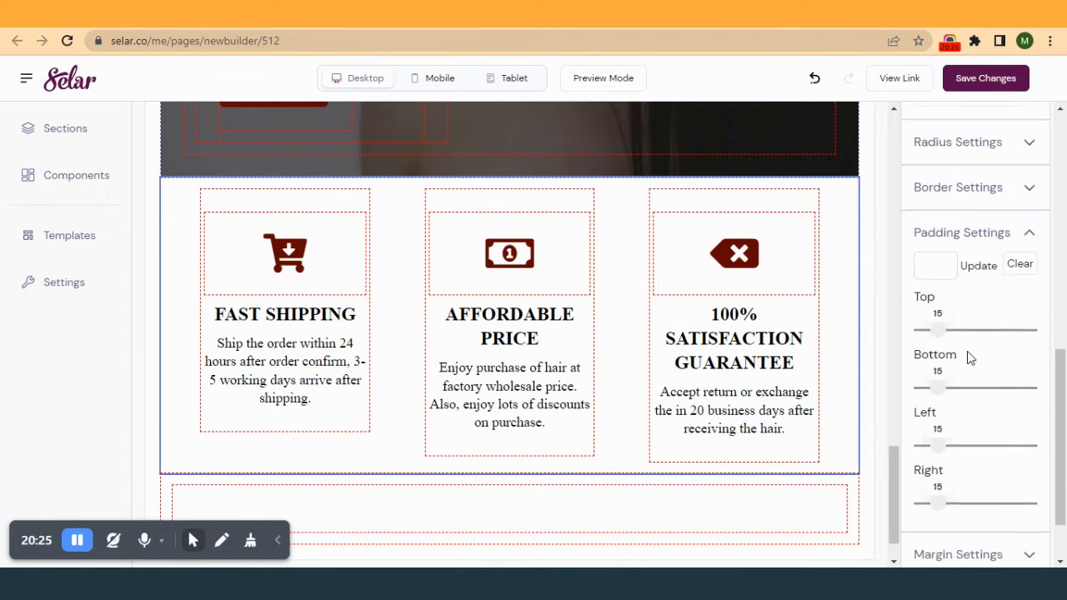
{"action": "left_click", "coordinate": [962, 235]}
{"action": "left_click", "coordinate": [959, 472]}
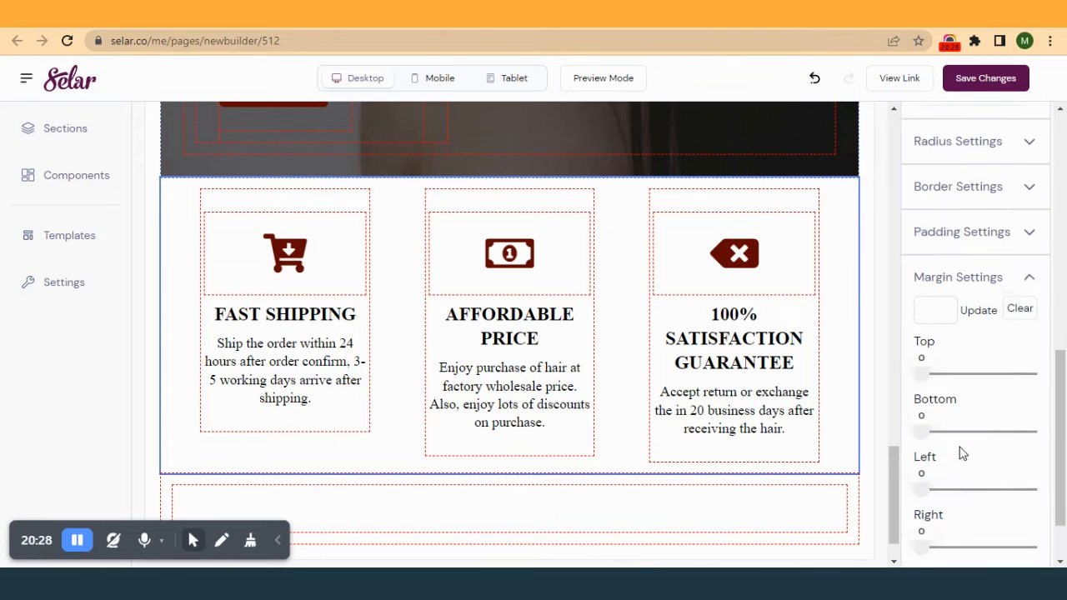
{"action": "left_click_drag", "start_coordinate": [929, 302], "coordinate": [978, 302]}
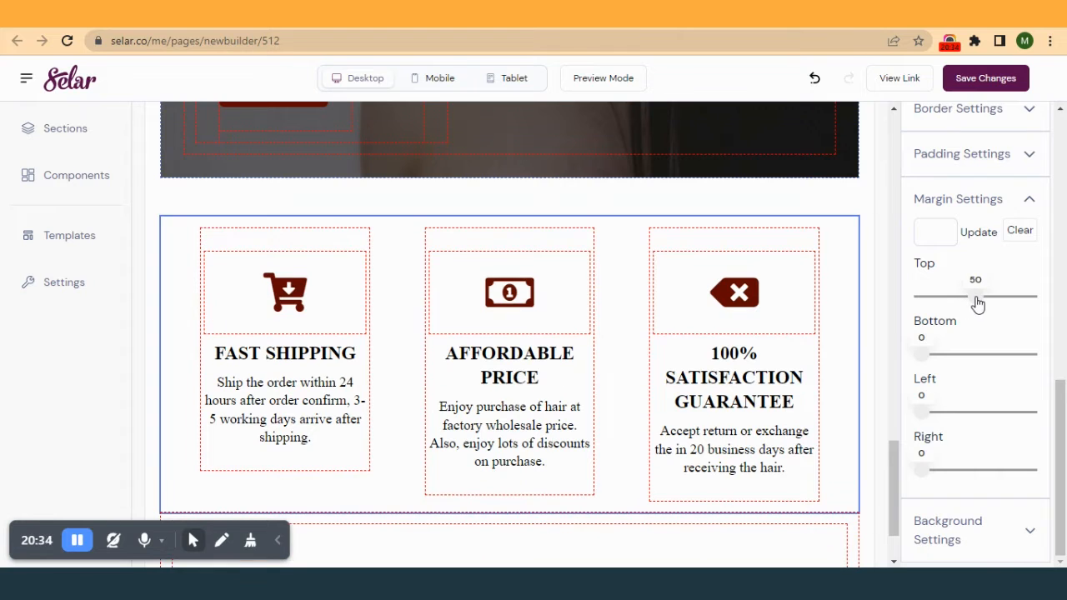
- Save the page changes and reload the published hair page to check the three-feature section
{"action": "left_click", "coordinate": [986, 78]}
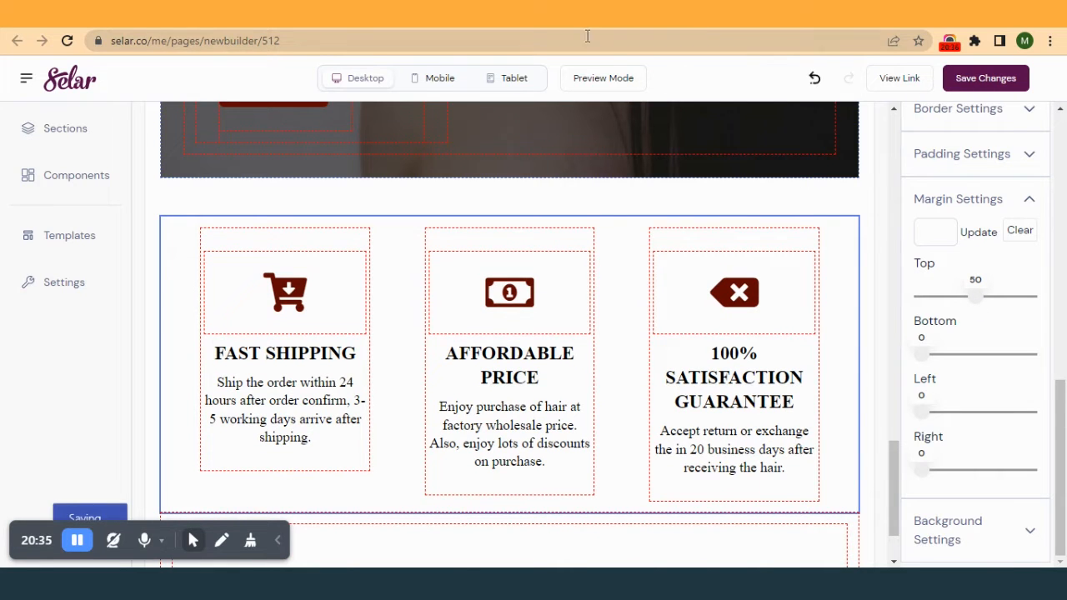
{"action": "left_click", "coordinate": [381, 16]}
{"action": "left_click", "coordinate": [67, 44]}
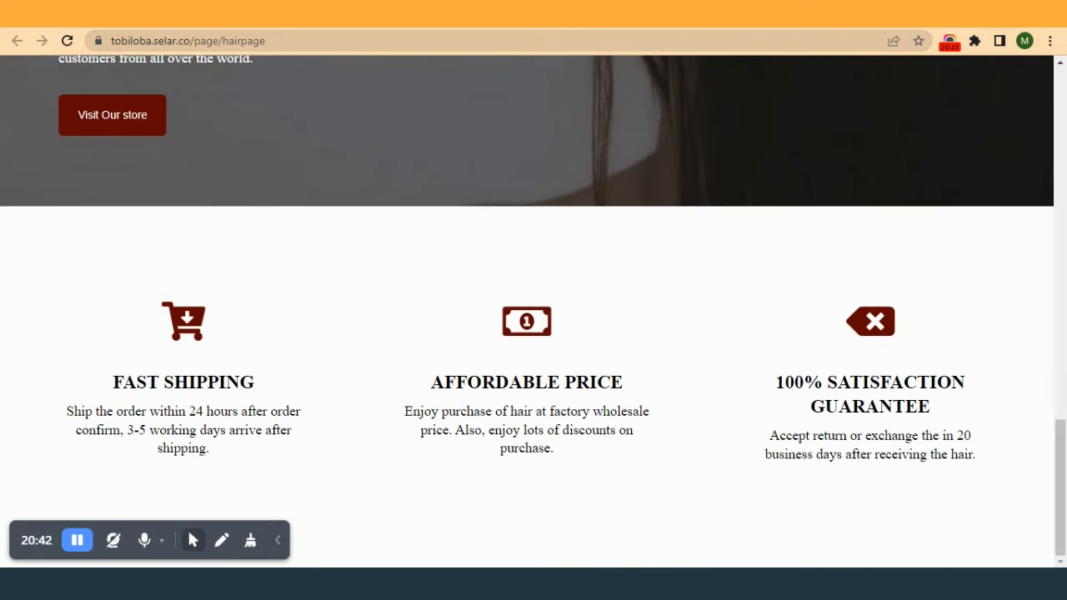
- Compare the published hair page with the beautypagecopy reference page, from the welcome banner down to the Fast Shipping, Affordable Price and Satisfaction Guarantee section
{"action": "left_click", "coordinate": [692, 16]}
{"action": "left_click", "coordinate": [692, 15]}
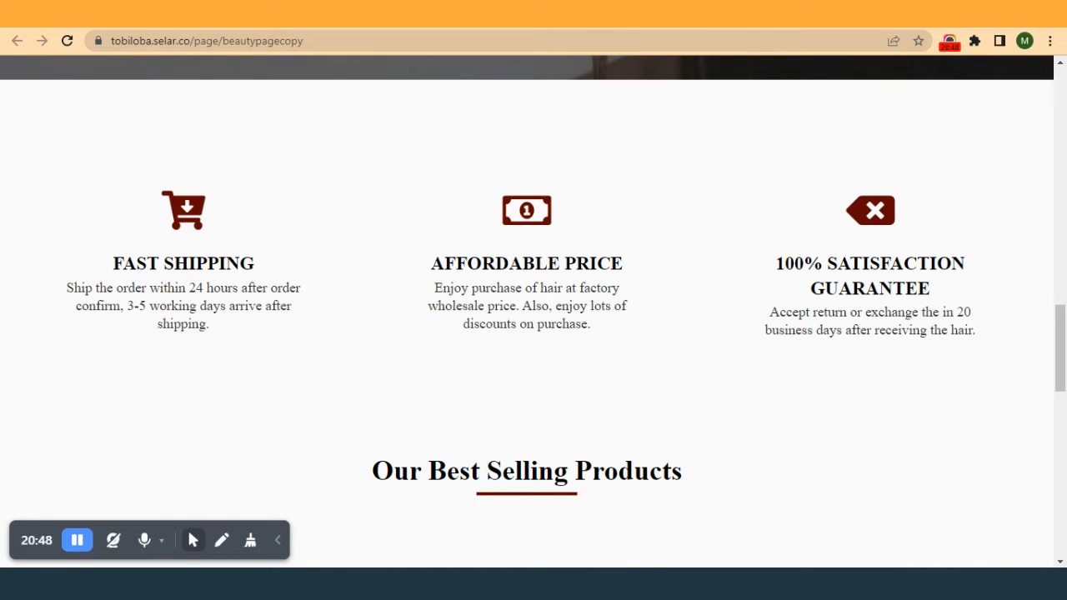
{"action": "left_click", "coordinate": [501, 16]}
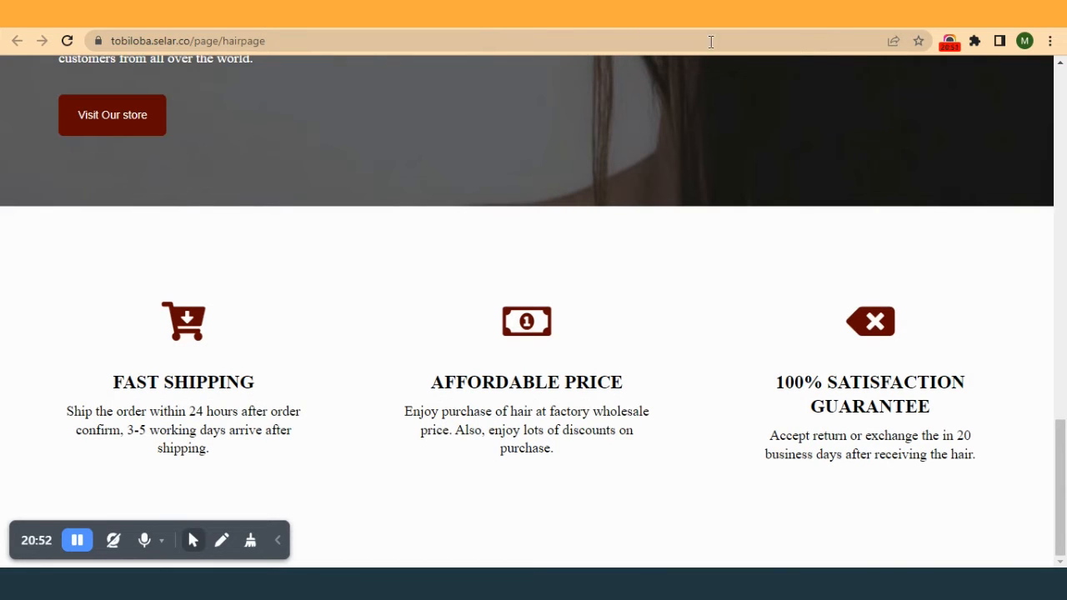
{"action": "left_click", "coordinate": [692, 16]}
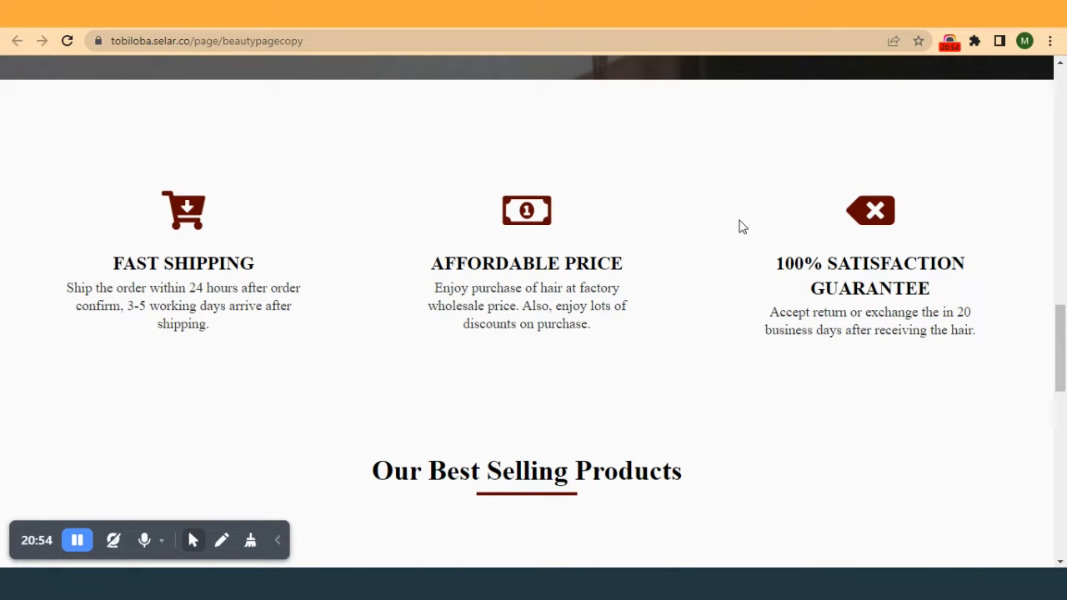
{"action": "scroll", "coordinate": [739, 221], "scroll_direction": "up", "scroll_amount": 15}
{"action": "left_click", "coordinate": [500, 15]}
{"action": "scroll", "coordinate": [546, 316], "scroll_direction": "up", "scroll_amount": 10}
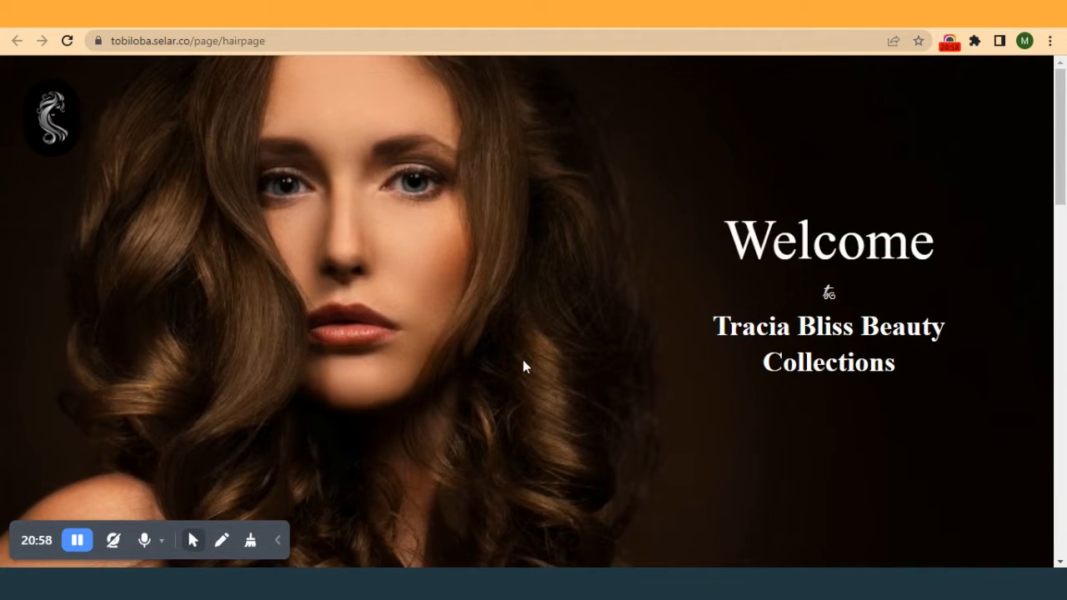
{"action": "scroll", "coordinate": [524, 361], "scroll_direction": "down", "scroll_amount": 12}
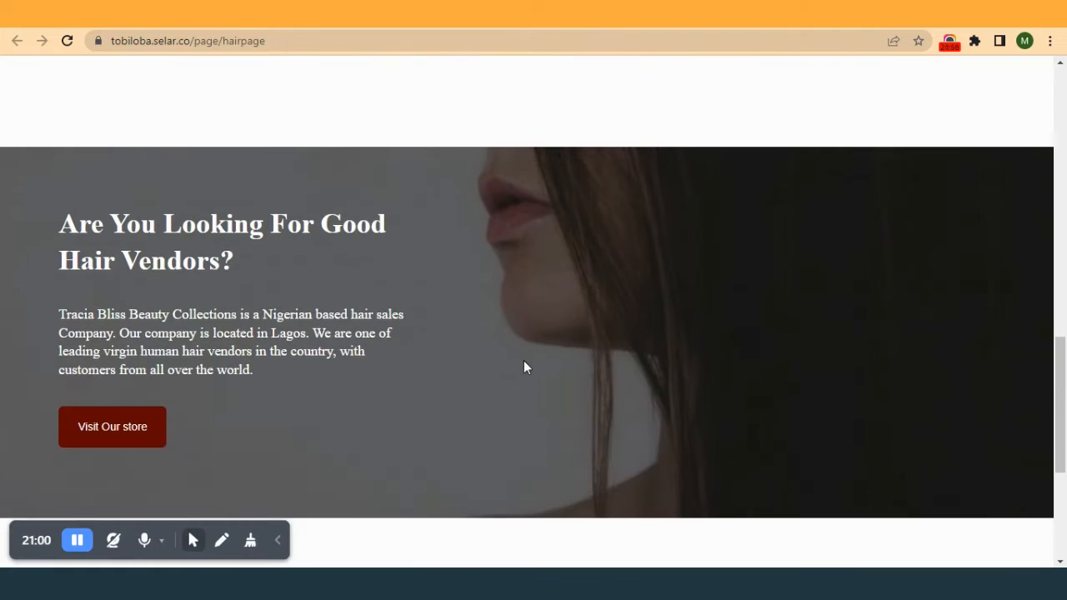
{"action": "scroll", "coordinate": [523, 367], "scroll_direction": "down", "scroll_amount": 3}
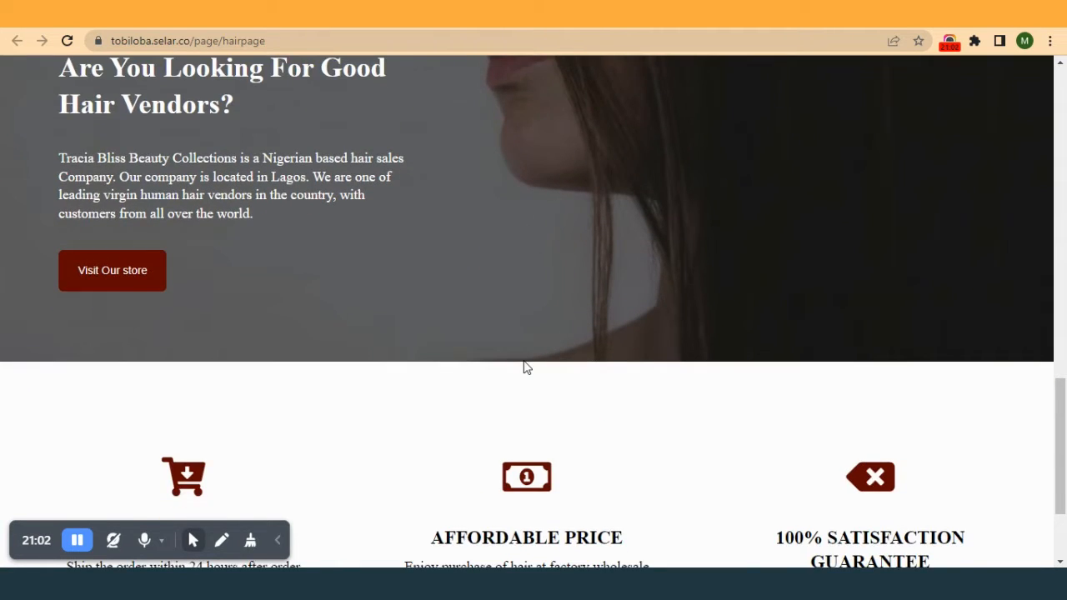
{"action": "scroll", "coordinate": [526, 366], "scroll_direction": "down", "scroll_amount": 1}
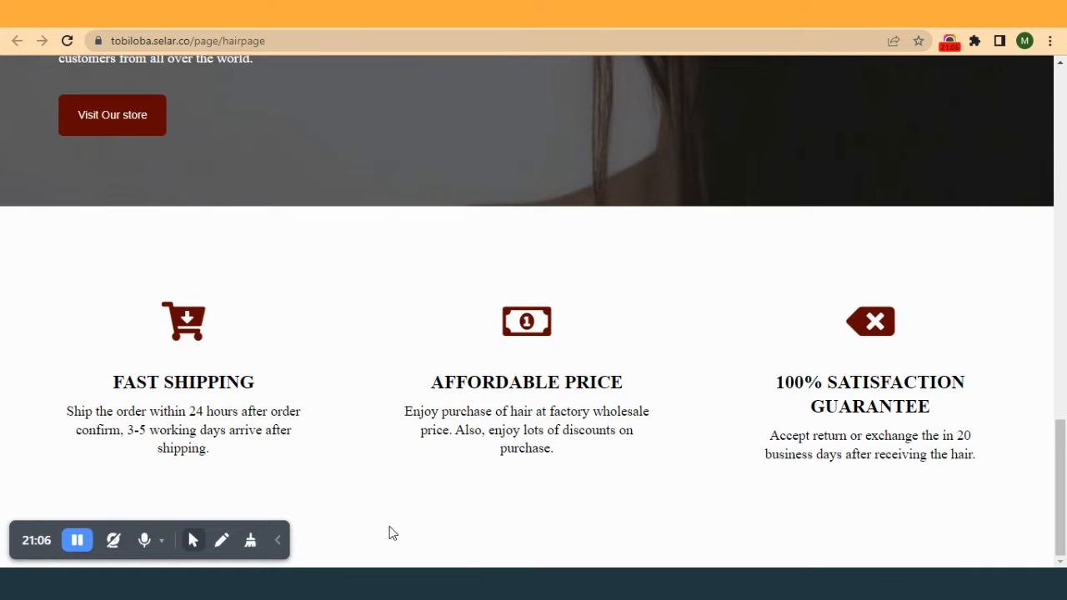
{"action": "left_click", "coordinate": [279, 540]}
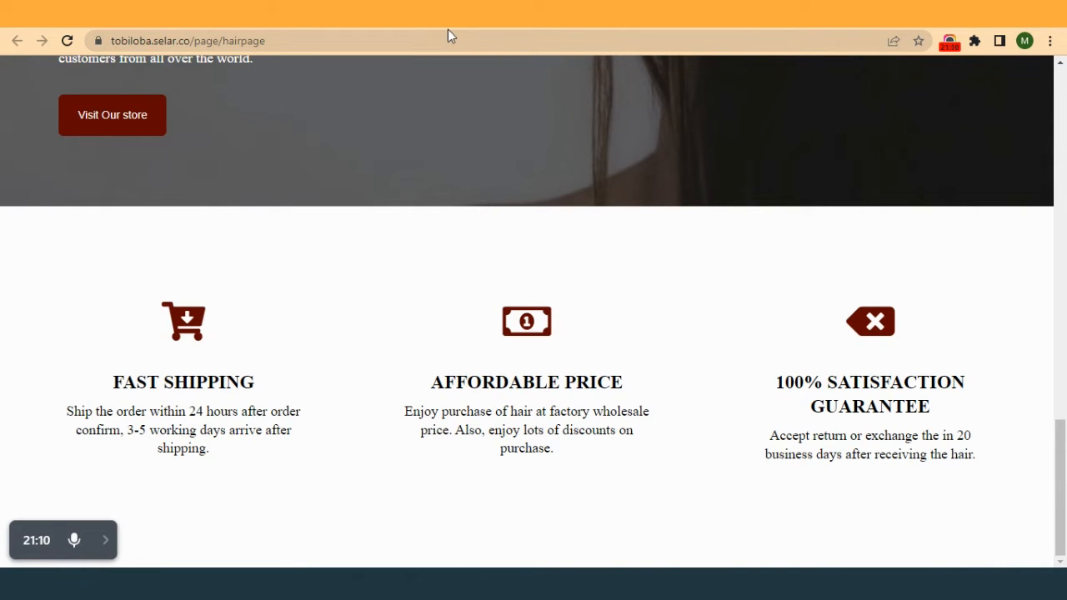
{"action": "left_click", "coordinate": [105, 540]}
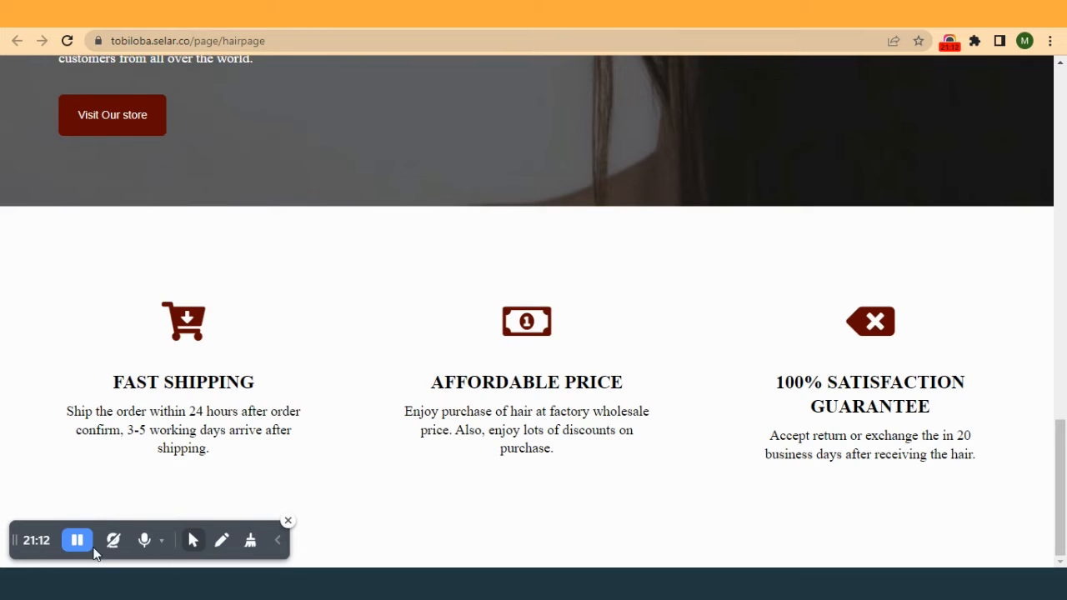
{"action": "left_click", "coordinate": [78, 540]}
{"action": "left_click", "coordinate": [79, 542]}
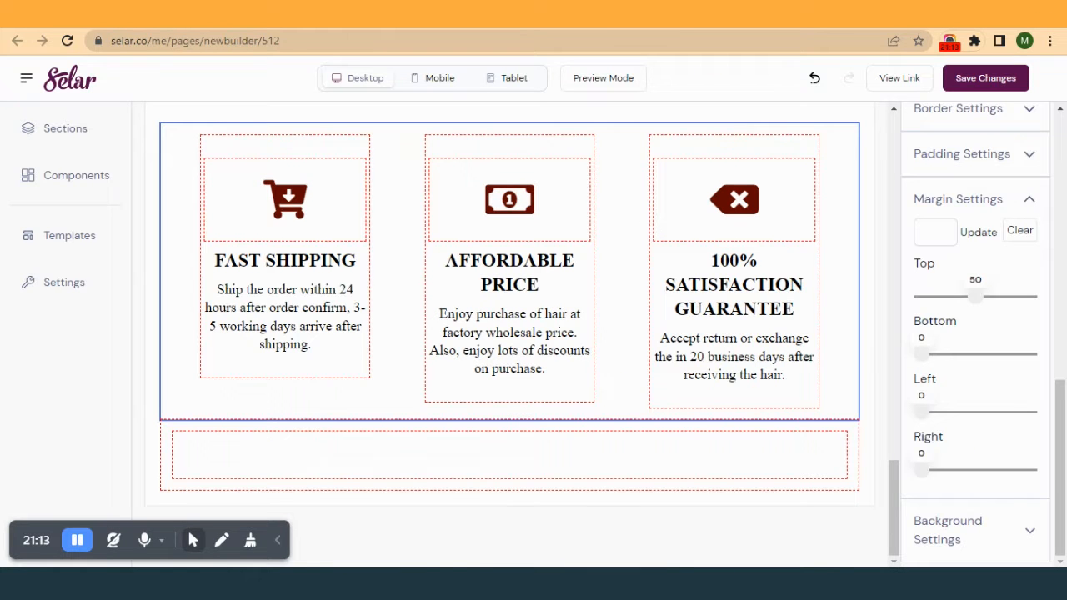
- Look over the remaining sections of the beautypagecopy reference page, from Our Best Selling Products to the newsletter sign-up form
{"action": "left_click", "coordinate": [686, 14]}
{"action": "scroll", "coordinate": [558, 313], "scroll_direction": "down", "scroll_amount": 15}
{"action": "scroll", "coordinate": [558, 313], "scroll_direction": "down", "scroll_amount": 13}
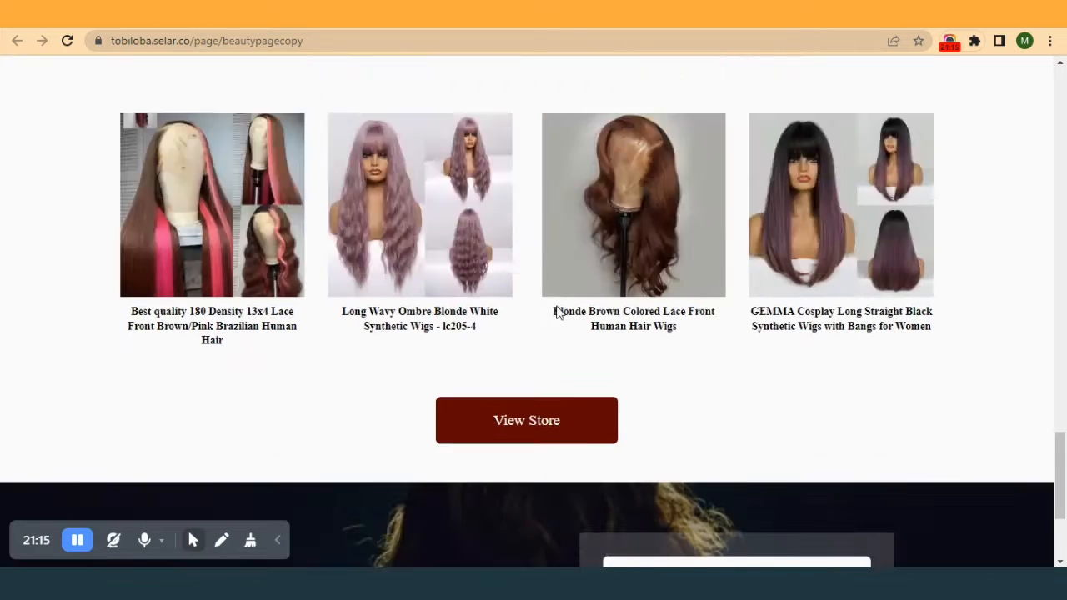
{"action": "scroll", "coordinate": [558, 313], "scroll_direction": "up", "scroll_amount": 6}
{"action": "scroll", "coordinate": [284, 259], "scroll_direction": "up", "scroll_amount": 3}
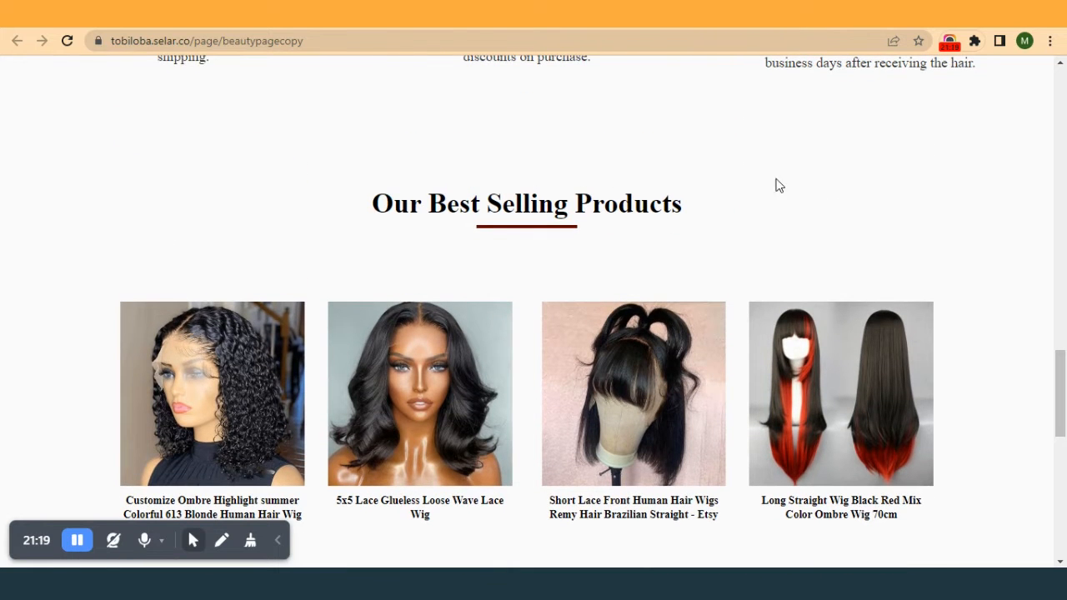
{"action": "scroll", "coordinate": [935, 338], "scroll_direction": "down", "scroll_amount": 1}
{"action": "scroll", "coordinate": [932, 338], "scroll_direction": "down", "scroll_amount": 6}
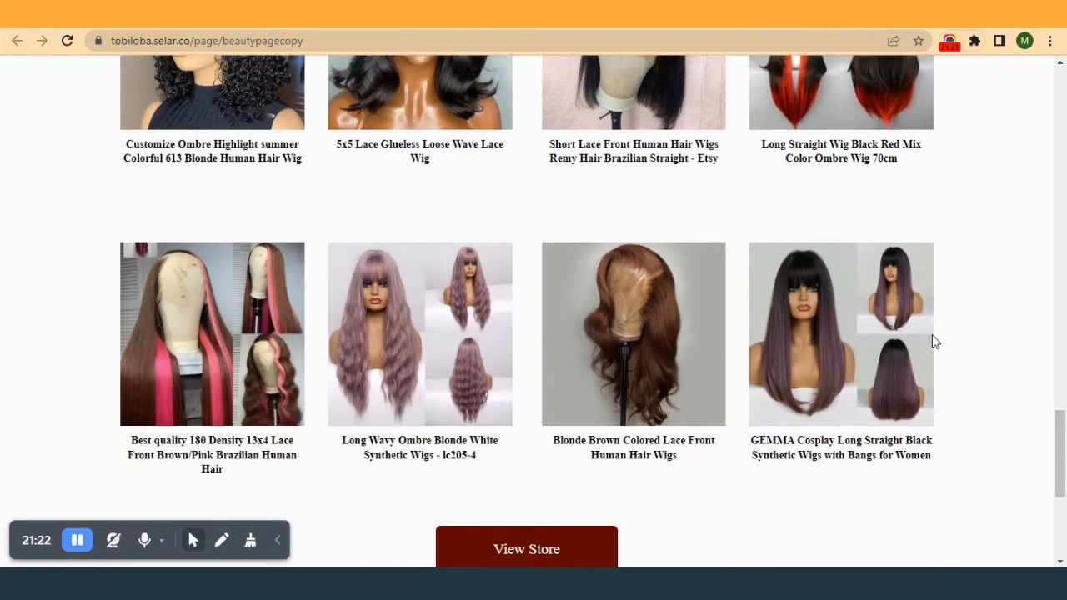
{"action": "scroll", "coordinate": [500, 400], "scroll_direction": "down", "scroll_amount": 2}
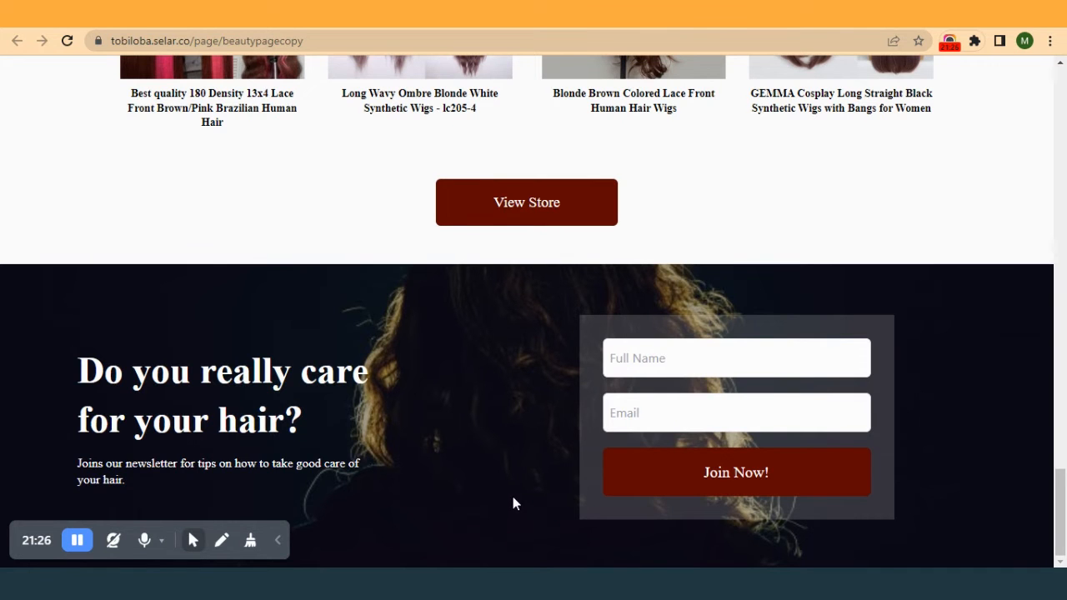
- Examine how the Our Best Selling Products section is built: heading, underline, product images with titles, and the View Store button
{"action": "scroll", "coordinate": [366, 447], "scroll_direction": "up", "scroll_amount": 8}
{"action": "scroll", "coordinate": [364, 442], "scroll_direction": "down", "scroll_amount": 3}
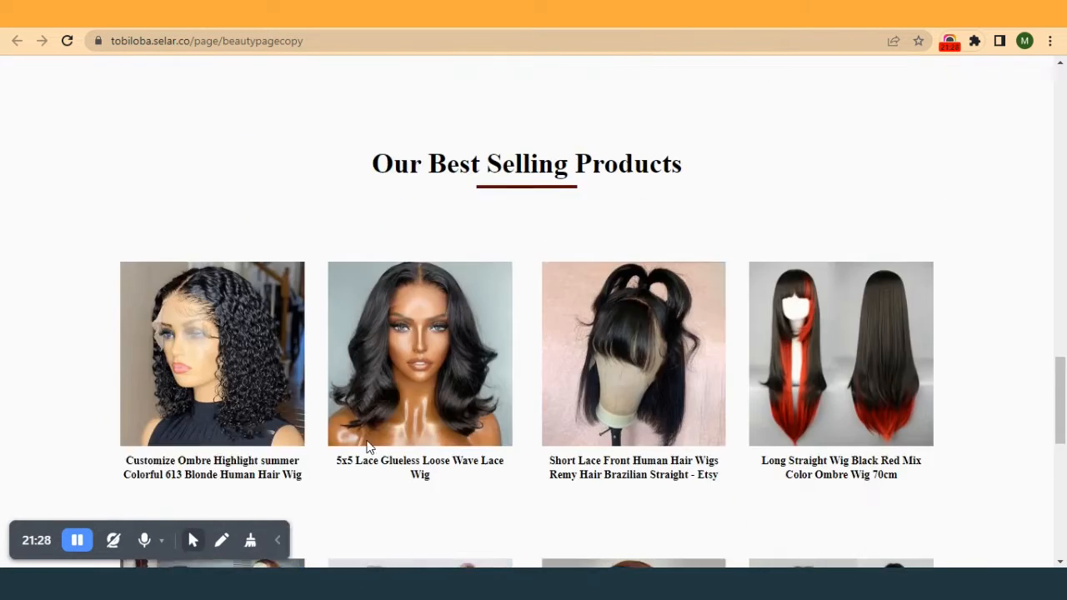
{"action": "scroll", "coordinate": [369, 446], "scroll_direction": "up", "scroll_amount": 5}
{"action": "scroll", "coordinate": [369, 446], "scroll_direction": "down", "scroll_amount": 4}
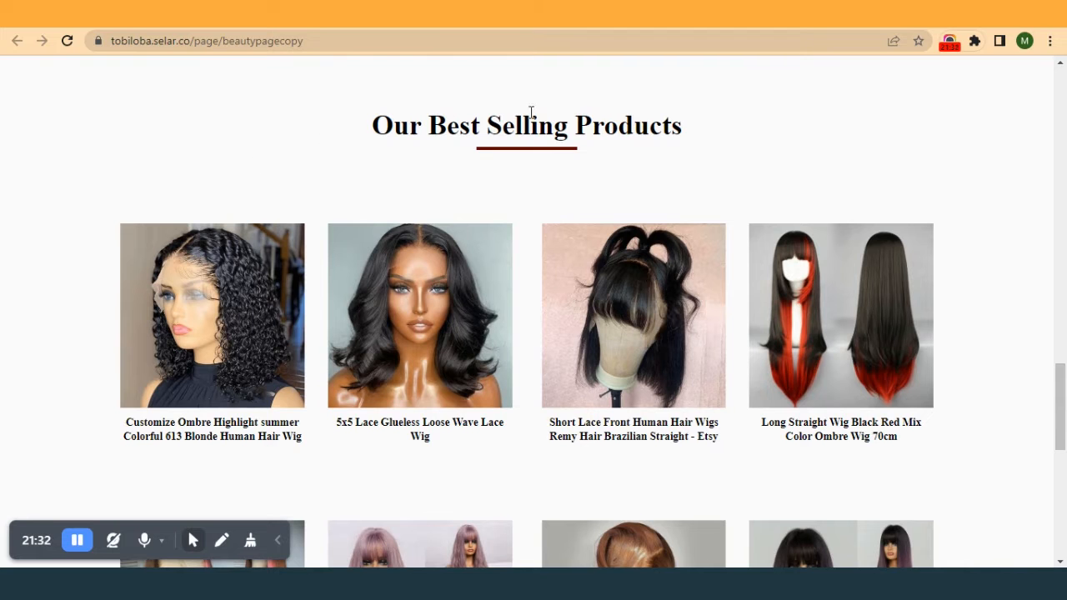
{"action": "scroll", "coordinate": [353, 172], "scroll_direction": "down", "scroll_amount": 2}
{"action": "scroll", "coordinate": [333, 163], "scroll_direction": "up", "scroll_amount": 3}
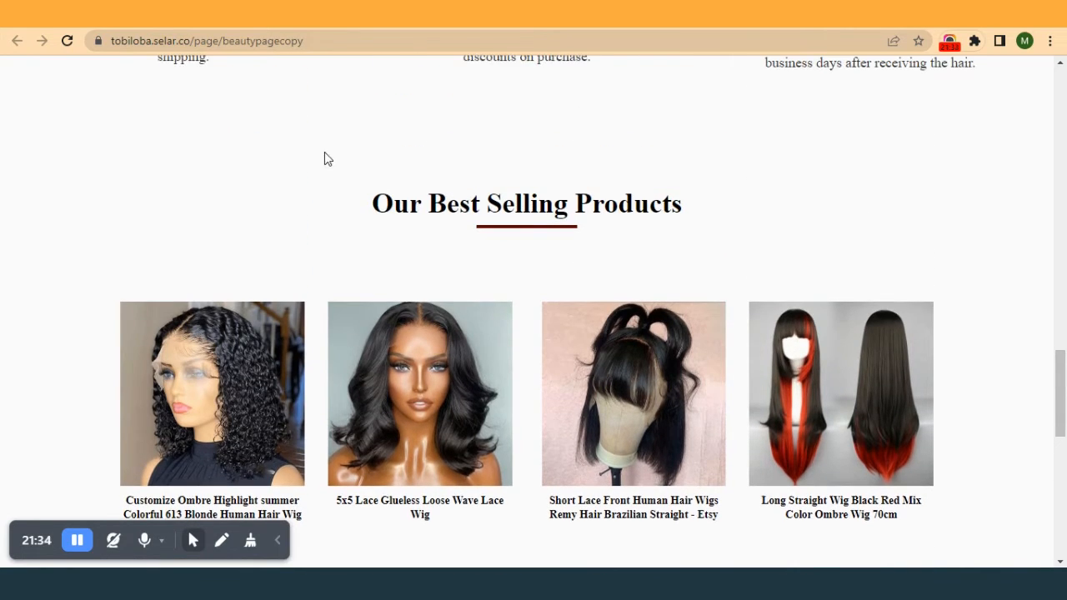
{"action": "scroll", "coordinate": [358, 262], "scroll_direction": "down", "scroll_amount": 2}
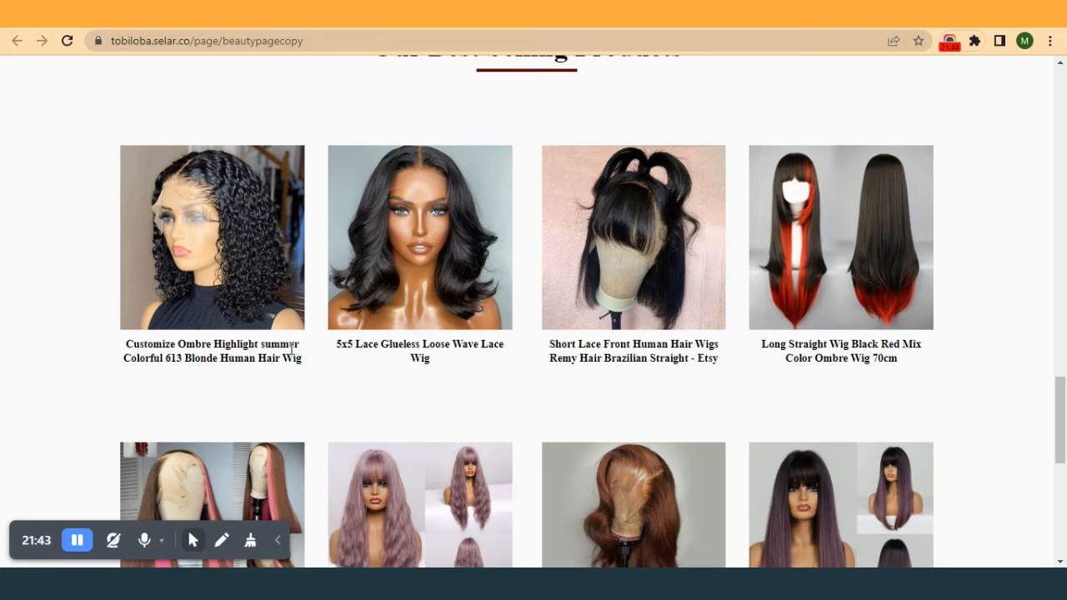
{"action": "scroll", "coordinate": [250, 382], "scroll_direction": "down", "scroll_amount": 3}
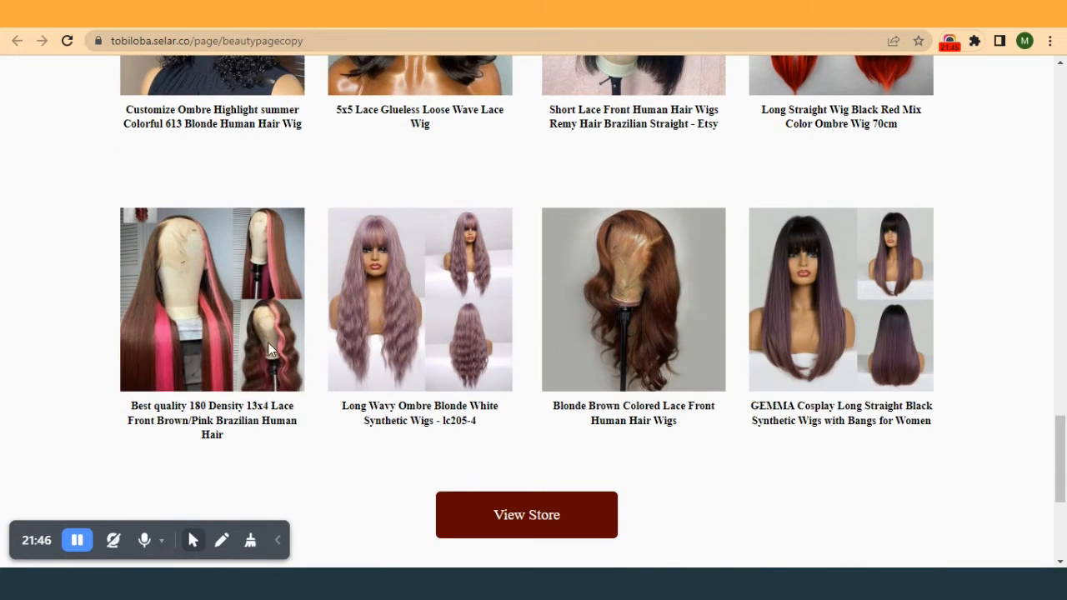
{"action": "scroll", "coordinate": [267, 349], "scroll_direction": "up", "scroll_amount": 4}
{"action": "scroll", "coordinate": [676, 288], "scroll_direction": "down", "scroll_amount": 6}
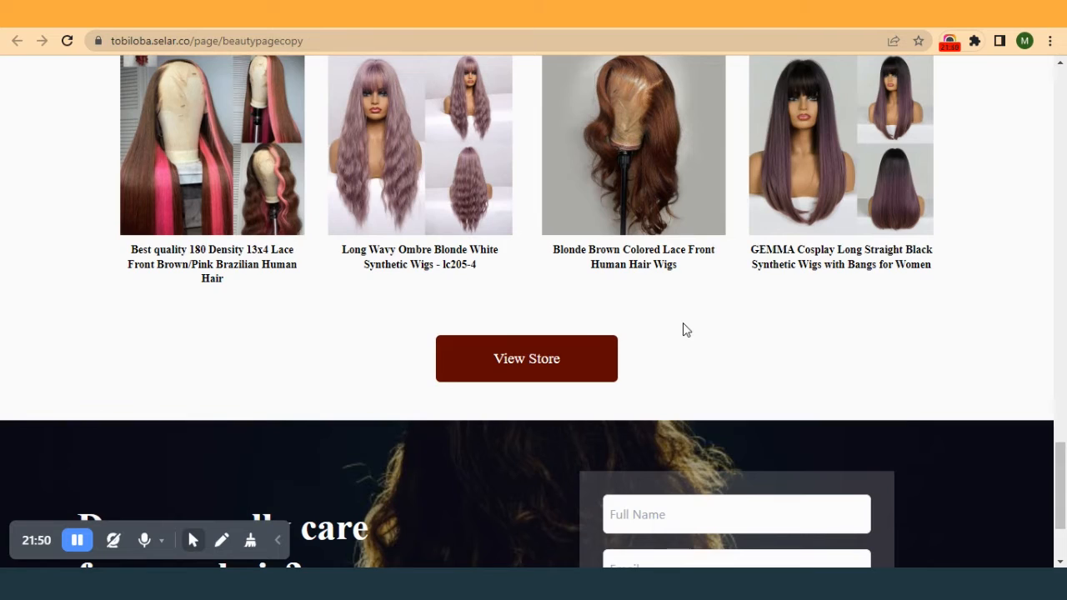
- Examine the reference page's category section with the Wigs, Hair Bundle, Lace Frontal and Closure, and 613 Hair columns as a layout comparison
{"action": "scroll", "coordinate": [686, 325], "scroll_direction": "up", "scroll_amount": 10}
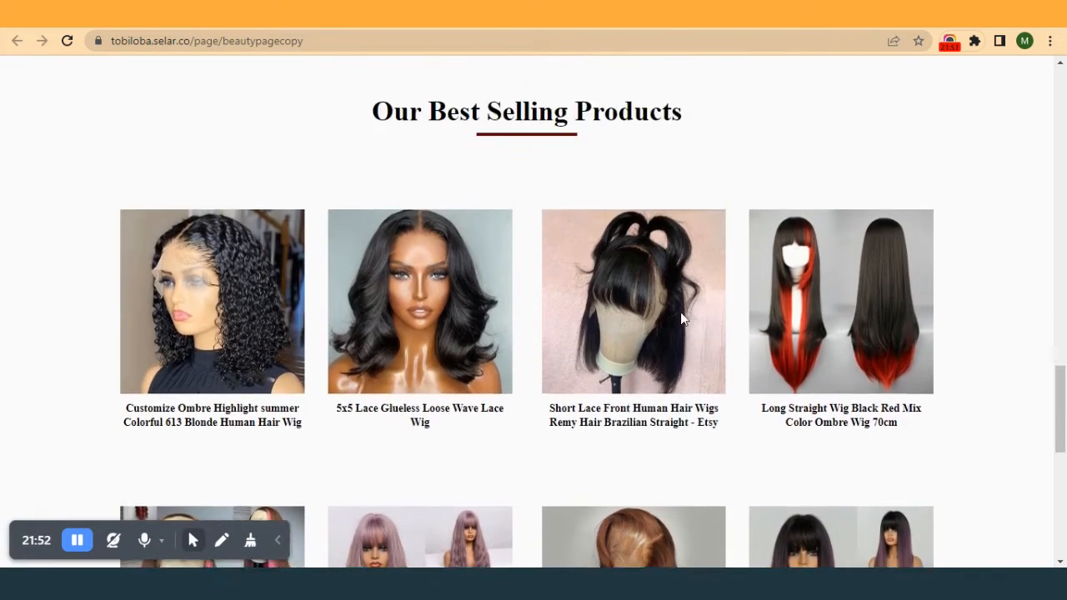
{"action": "scroll", "coordinate": [685, 313], "scroll_direction": "up", "scroll_amount": 10}
{"action": "scroll", "coordinate": [686, 317], "scroll_direction": "down", "scroll_amount": 6}
{"action": "scroll", "coordinate": [328, 355], "scroll_direction": "down", "scroll_amount": 15}
{"action": "scroll", "coordinate": [337, 358], "scroll_direction": "up", "scroll_amount": 10}
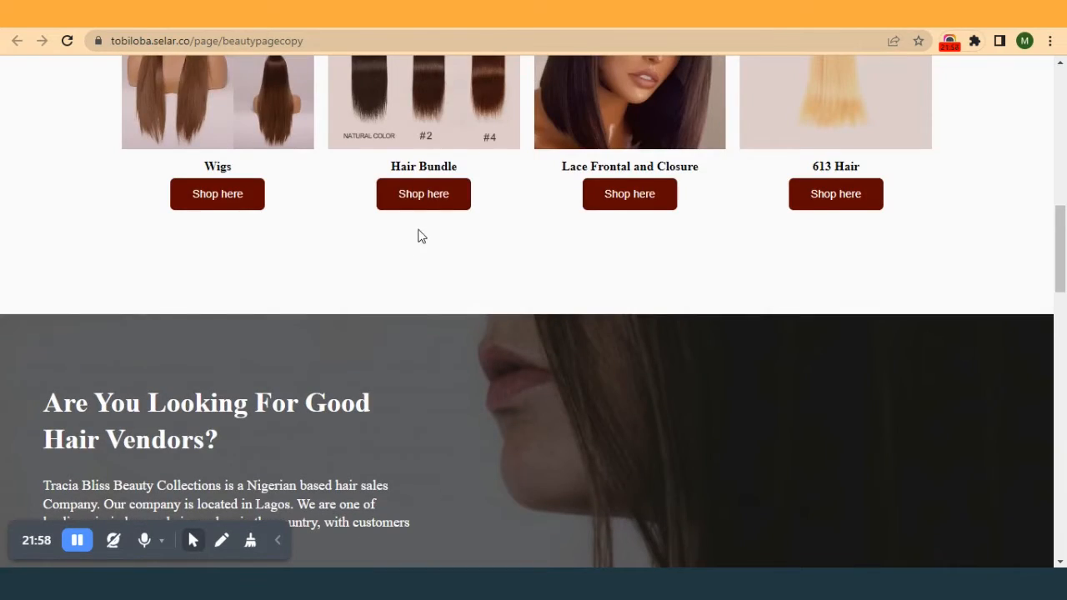
{"action": "scroll", "coordinate": [487, 388], "scroll_direction": "down", "scroll_amount": 8}
{"action": "scroll", "coordinate": [486, 387], "scroll_direction": "down", "scroll_amount": 3}
{"action": "scroll", "coordinate": [485, 387], "scroll_direction": "up", "scroll_amount": 10}
{"action": "scroll", "coordinate": [470, 372], "scroll_direction": "up", "scroll_amount": 1}
{"action": "scroll", "coordinate": [467, 369], "scroll_direction": "down", "scroll_amount": 1}
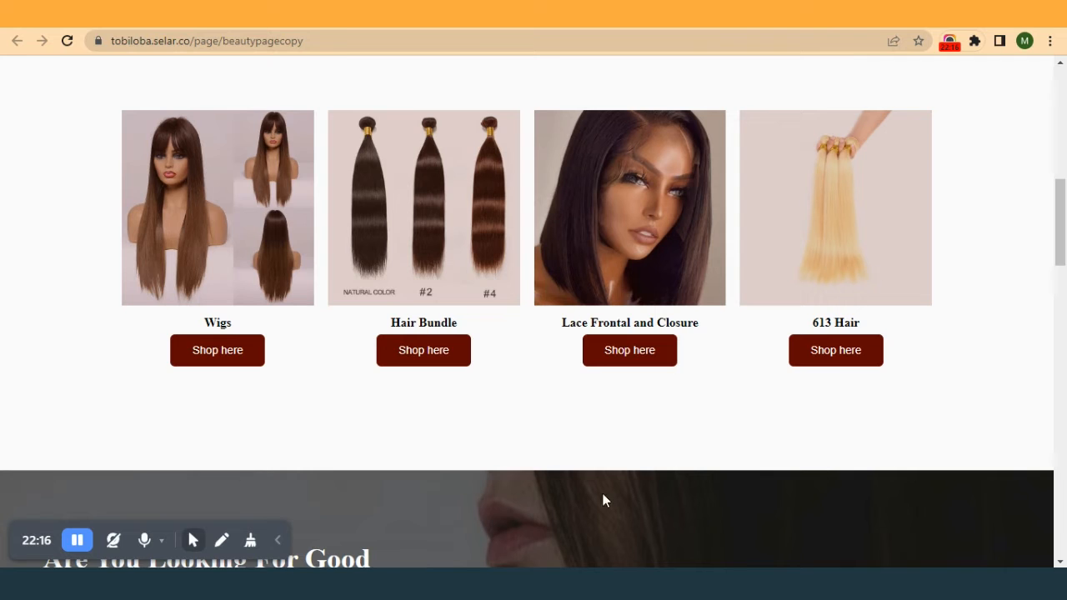
- Study the column and row layout of the best-selling products grid on the reference page against the sections above it
{"action": "scroll", "coordinate": [584, 392], "scroll_direction": "down", "scroll_amount": 13}
{"action": "scroll", "coordinate": [583, 392], "scroll_direction": "up", "scroll_amount": 2}
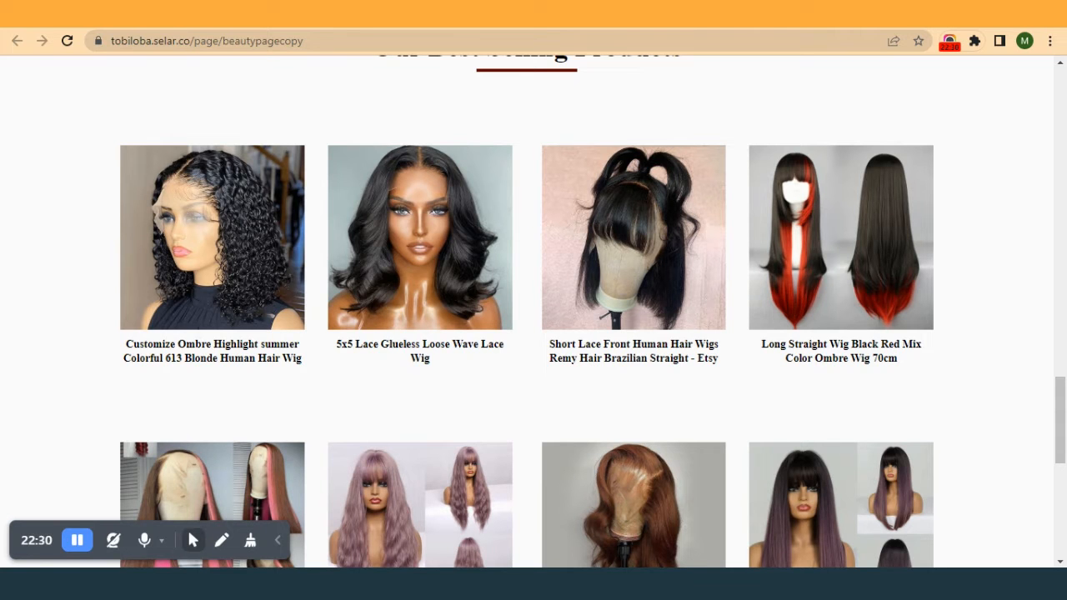
{"action": "scroll", "coordinate": [565, 437], "scroll_direction": "down", "scroll_amount": 1}
{"action": "scroll", "coordinate": [565, 437], "scroll_direction": "up", "scroll_amount": 1}
{"action": "scroll", "coordinate": [185, 448], "scroll_direction": "down", "scroll_amount": 3}
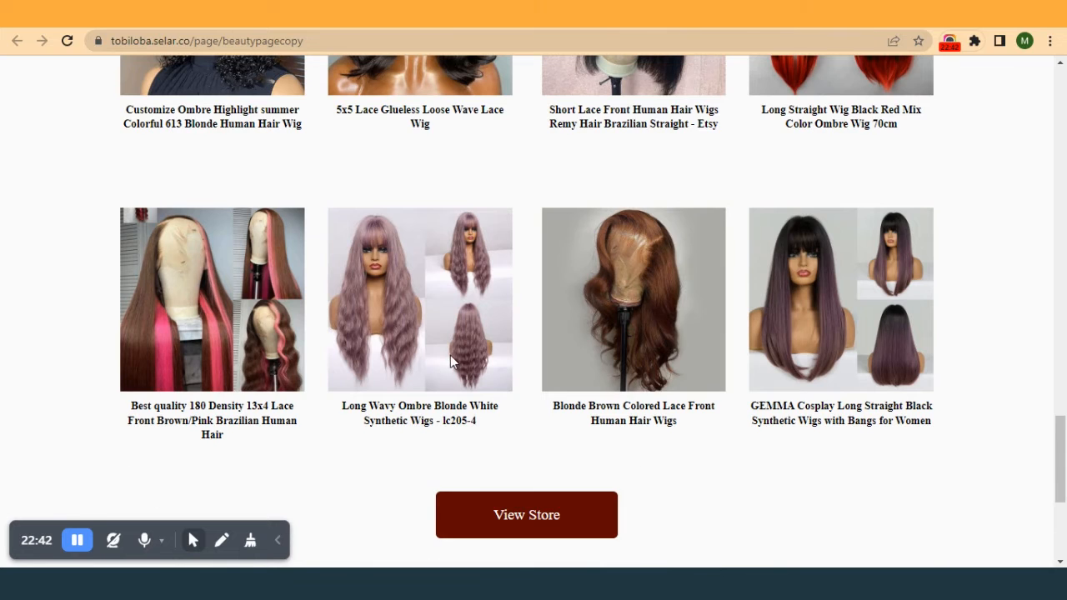
{"action": "scroll", "coordinate": [450, 353], "scroll_direction": "up", "scroll_amount": 3}
{"action": "scroll", "coordinate": [449, 352], "scroll_direction": "up", "scroll_amount": 8}
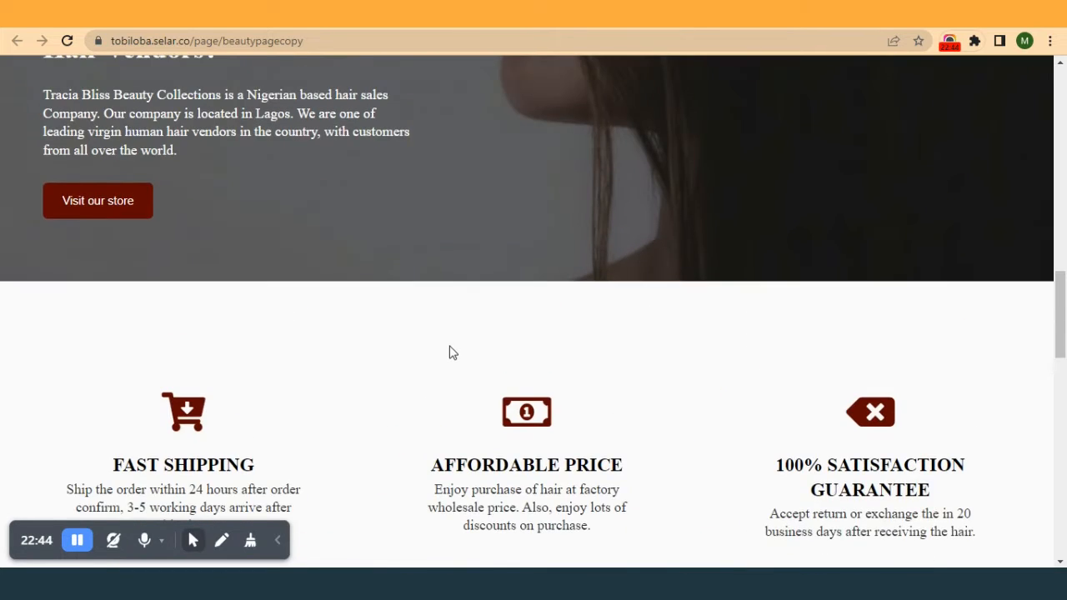
{"action": "scroll", "coordinate": [447, 349], "scroll_direction": "up", "scroll_amount": 3}
{"action": "scroll", "coordinate": [445, 345], "scroll_direction": "down", "scroll_amount": 10}
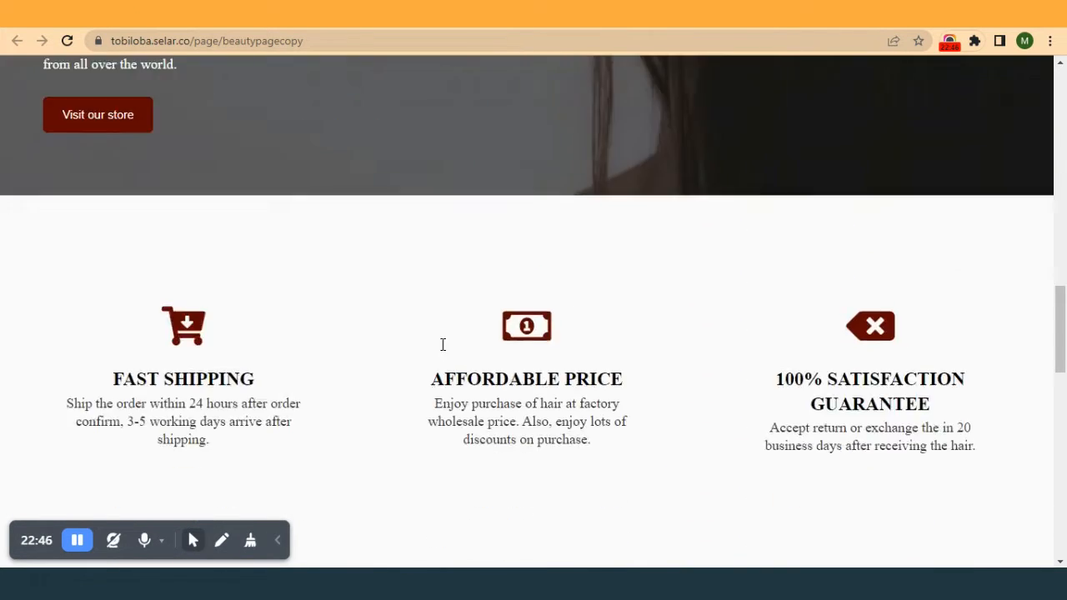
{"action": "scroll", "coordinate": [442, 351], "scroll_direction": "down", "scroll_amount": 4}
{"action": "scroll", "coordinate": [443, 350], "scroll_direction": "up", "scroll_amount": 6}
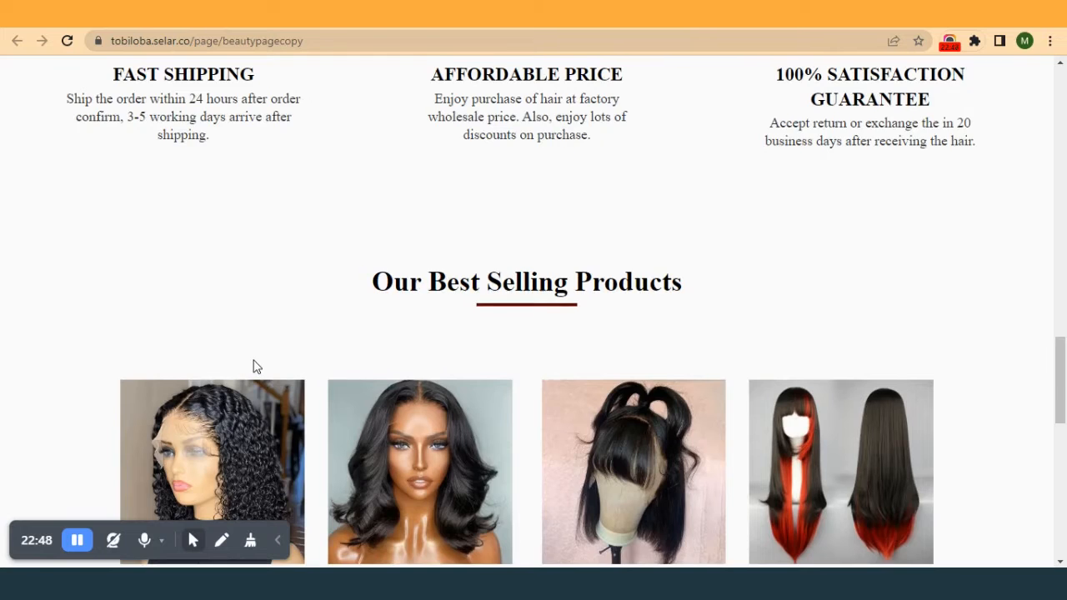
{"action": "scroll", "coordinate": [234, 171], "scroll_direction": "down", "scroll_amount": 4}
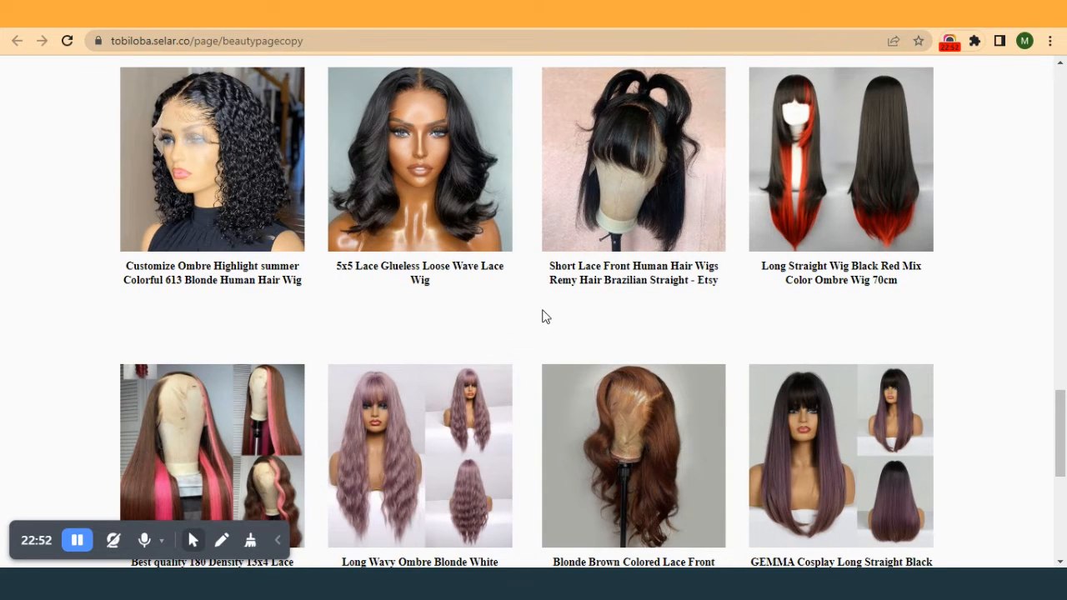
{"action": "scroll", "coordinate": [542, 317], "scroll_direction": "down", "scroll_amount": 2}
{"action": "scroll", "coordinate": [539, 323], "scroll_direction": "up", "scroll_amount": 1}
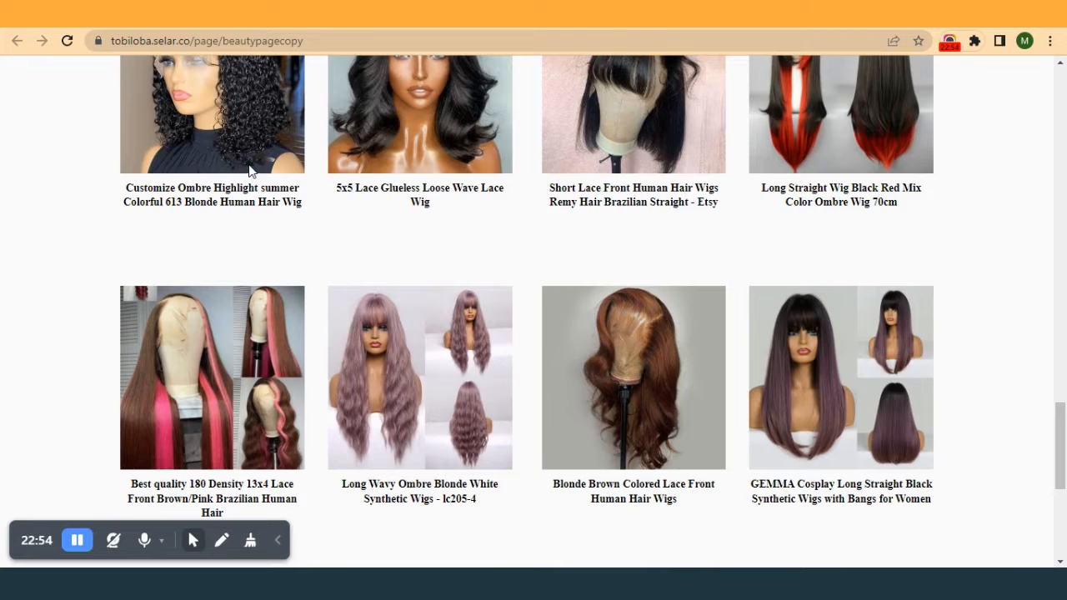
{"action": "scroll", "coordinate": [276, 198], "scroll_direction": "up", "scroll_amount": 4}
{"action": "scroll", "coordinate": [550, 415], "scroll_direction": "down", "scroll_amount": 2}
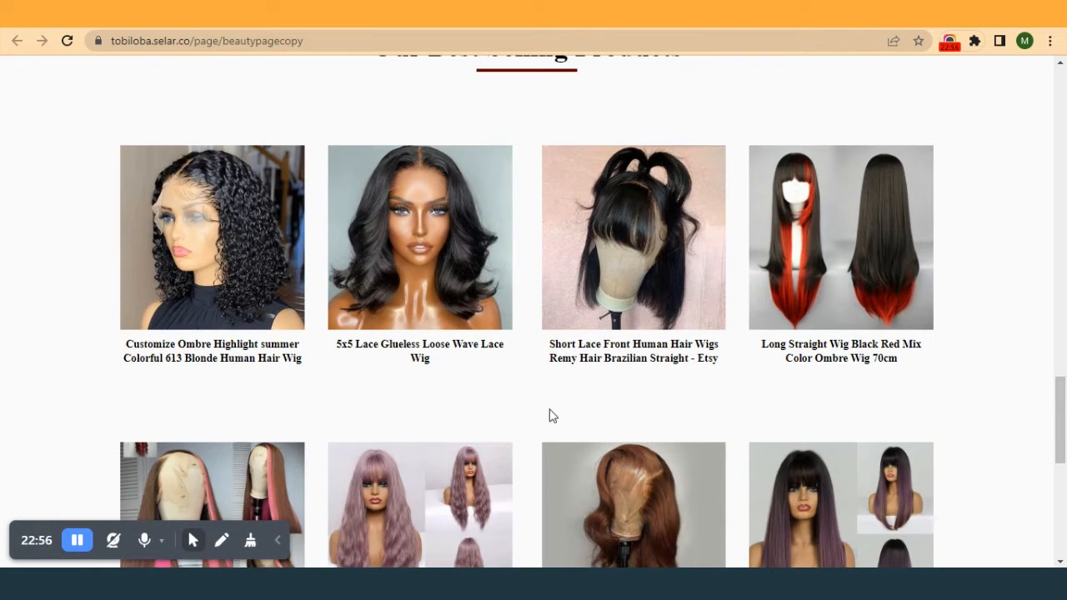
{"action": "scroll", "coordinate": [726, 517], "scroll_direction": "down", "scroll_amount": 1}
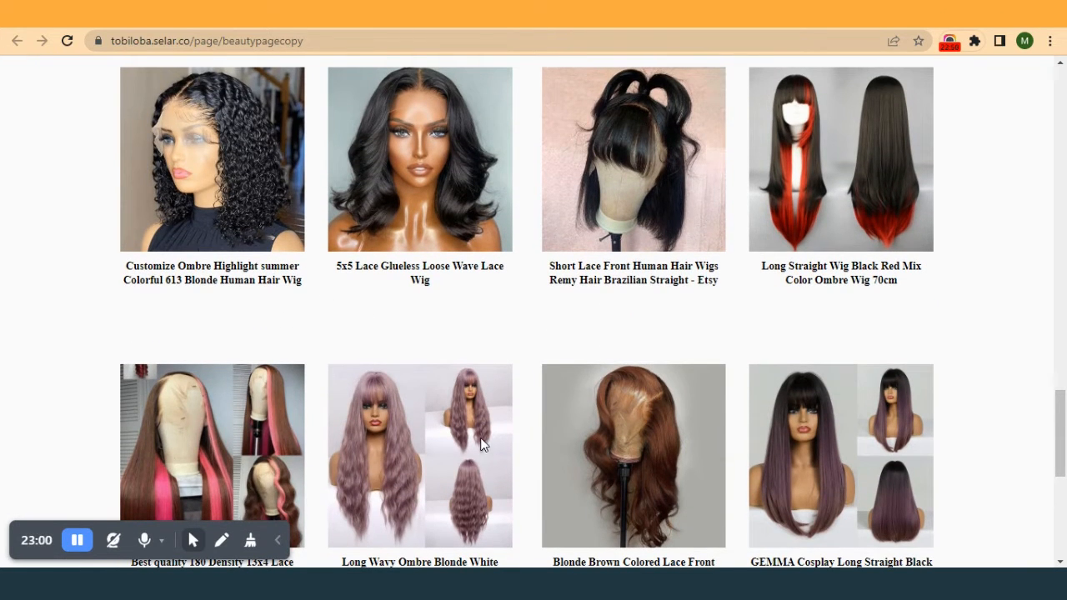
{"action": "scroll", "coordinate": [481, 445], "scroll_direction": "down", "scroll_amount": 1}
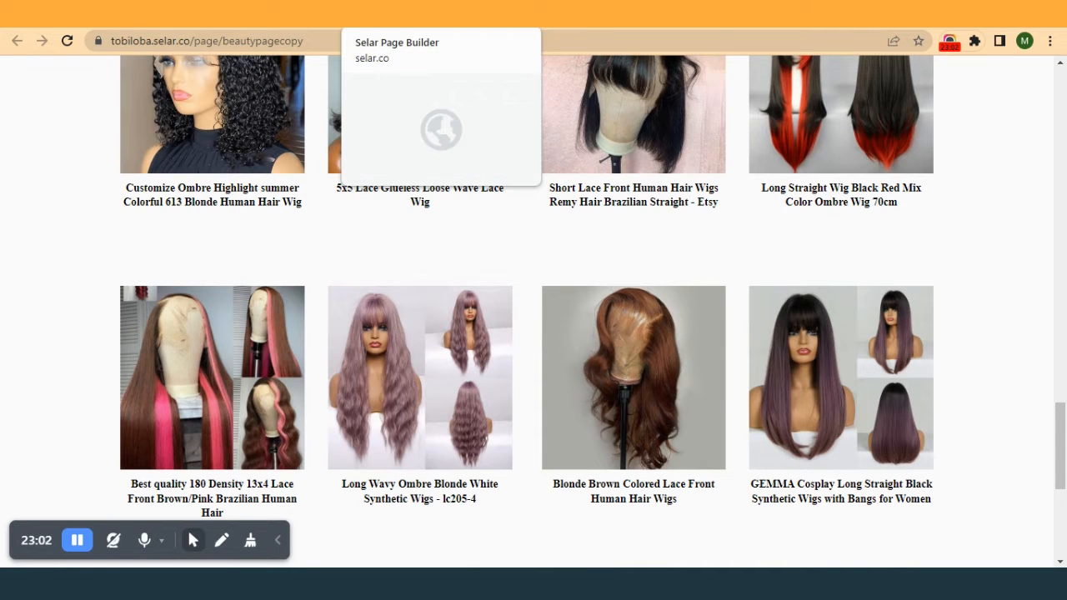
- Examine the Our Best Selling Products heading, underline and first row of four product columns on the reference page
{"action": "scroll", "coordinate": [79, 553], "scroll_direction": "up", "scroll_amount": 3}
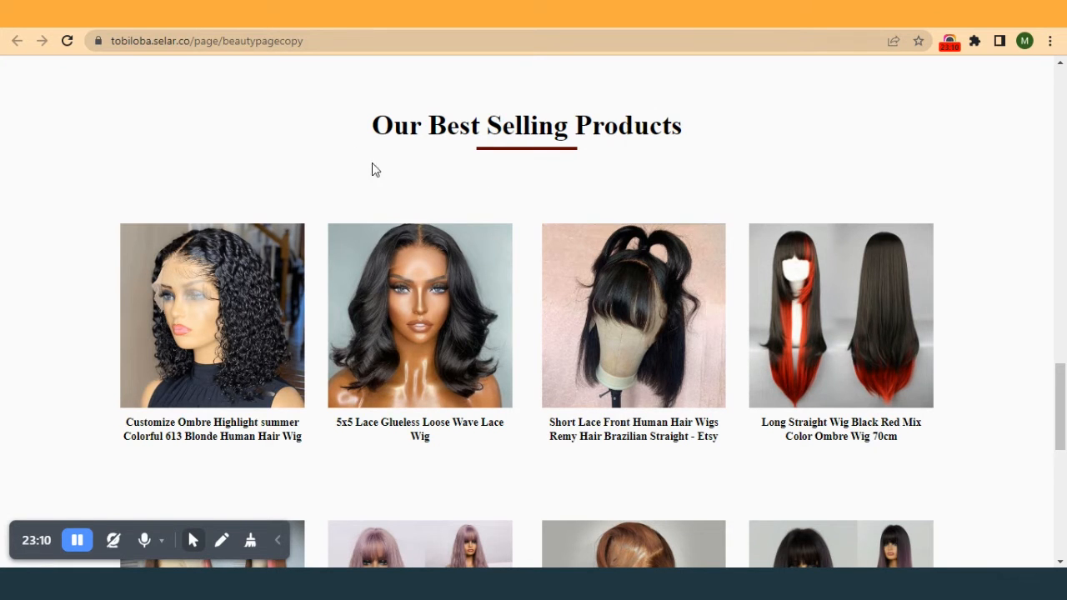
{"action": "scroll", "coordinate": [310, 246], "scroll_direction": "up", "scroll_amount": 1}
{"action": "scroll", "coordinate": [310, 246], "scroll_direction": "up", "scroll_amount": 3}
{"action": "scroll", "coordinate": [310, 245], "scroll_direction": "down", "scroll_amount": 3}
{"action": "scroll", "coordinate": [412, 170], "scroll_direction": "down", "scroll_amount": 1}
{"action": "scroll", "coordinate": [412, 170], "scroll_direction": "down", "scroll_amount": 1}
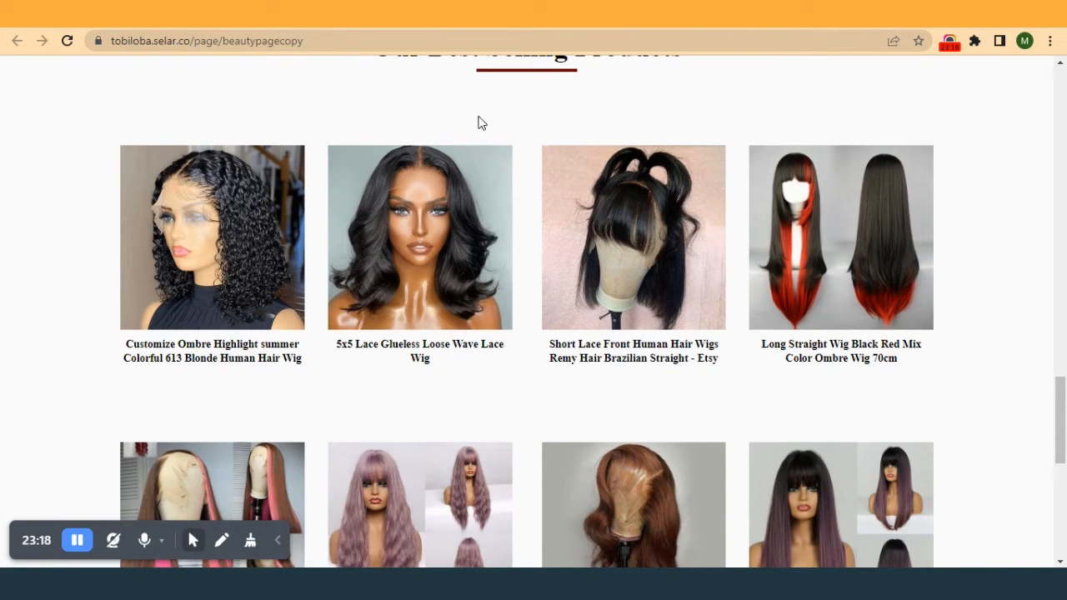
- Study the Collection List section's single row of four image columns with titles and Shop here buttons on the reference page
{"action": "scroll", "coordinate": [278, 267], "scroll_direction": "up", "scroll_amount": 4}
{"action": "scroll", "coordinate": [267, 262], "scroll_direction": "down", "scroll_amount": 10}
{"action": "scroll", "coordinate": [267, 262], "scroll_direction": "up", "scroll_amount": 4}
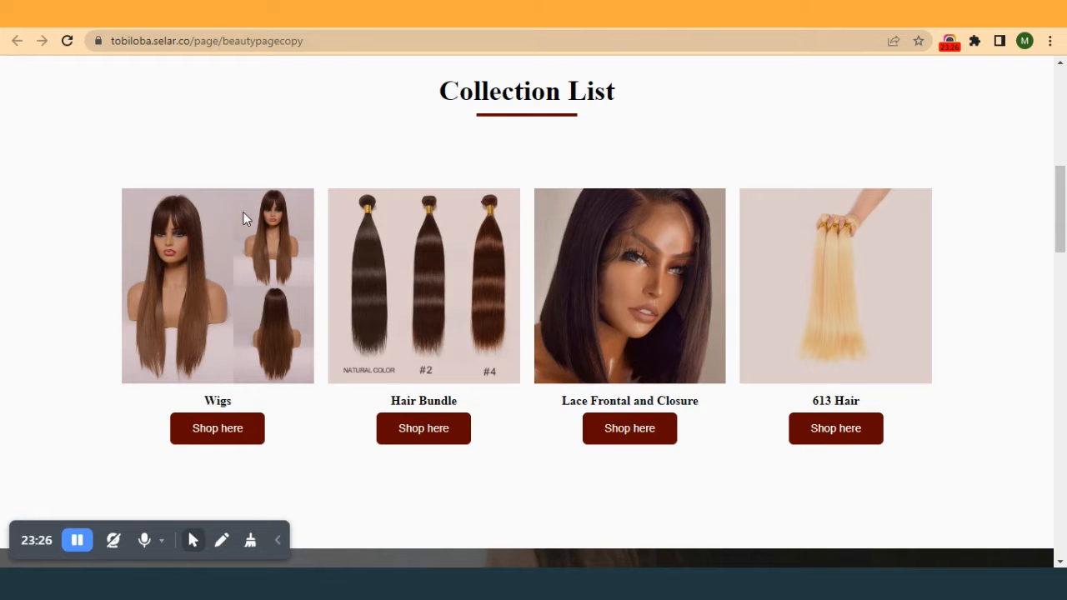
{"action": "scroll", "coordinate": [300, 142], "scroll_direction": "down", "scroll_amount": 1}
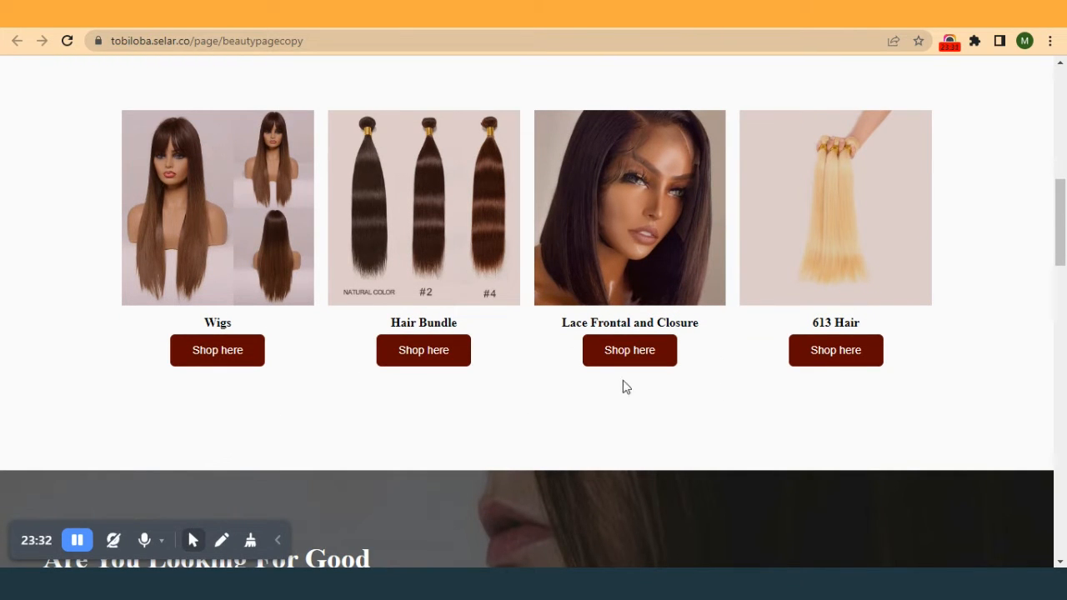
{"action": "scroll", "coordinate": [534, 269], "scroll_direction": "down", "scroll_amount": 1}
{"action": "scroll", "coordinate": [541, 262], "scroll_direction": "up", "scroll_amount": 3}
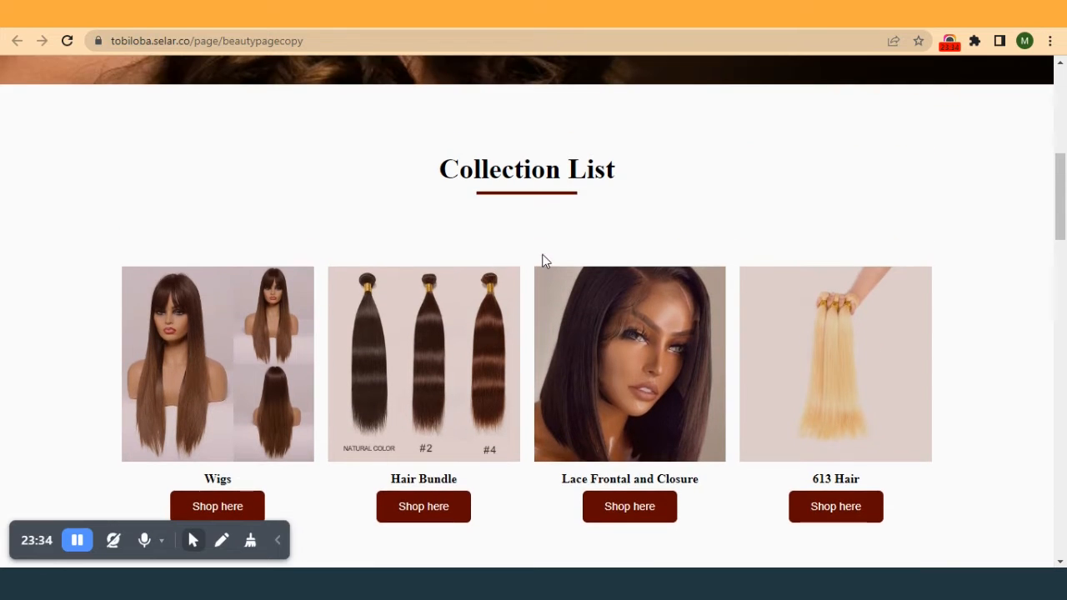
{"action": "scroll", "coordinate": [334, 269], "scroll_direction": "up", "scroll_amount": 1}
{"action": "scroll", "coordinate": [317, 277], "scroll_direction": "down", "scroll_amount": 1}
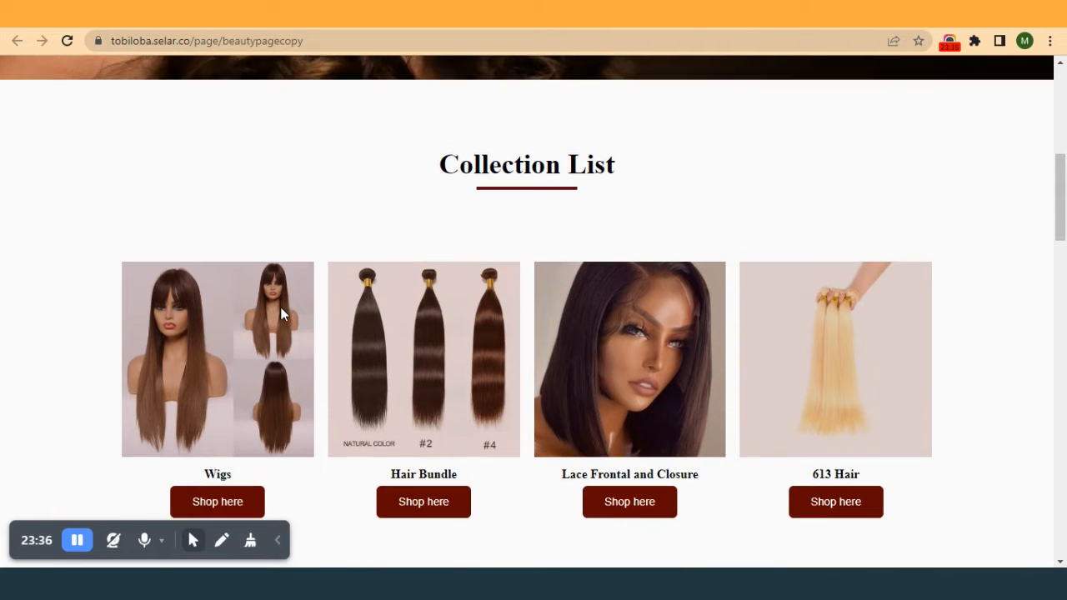
{"action": "scroll", "coordinate": [280, 309], "scroll_direction": "down", "scroll_amount": 1}
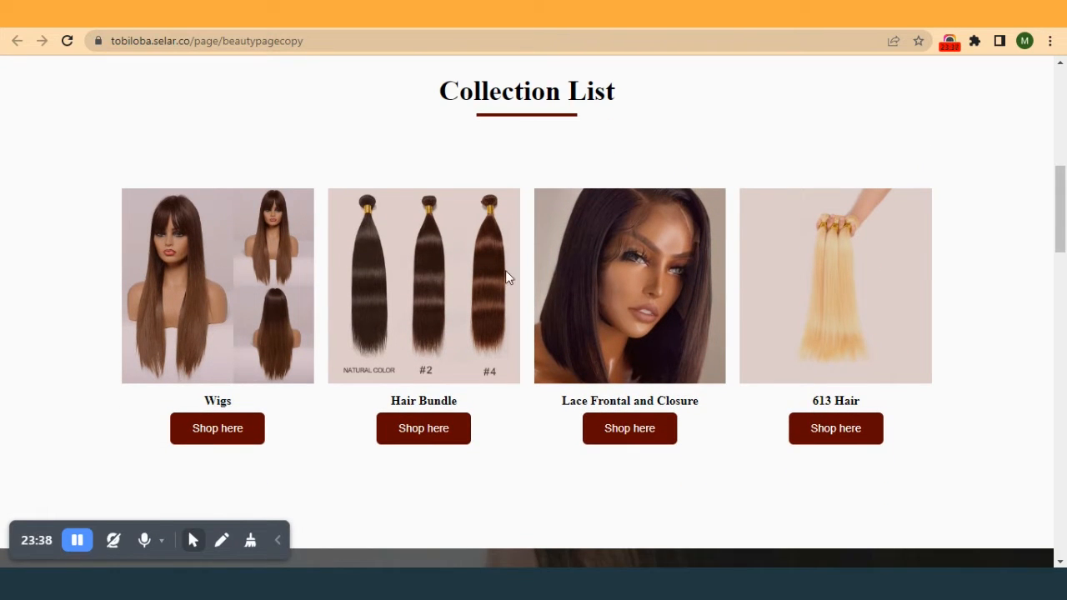
{"action": "scroll", "coordinate": [334, 317], "scroll_direction": "down", "scroll_amount": 8}
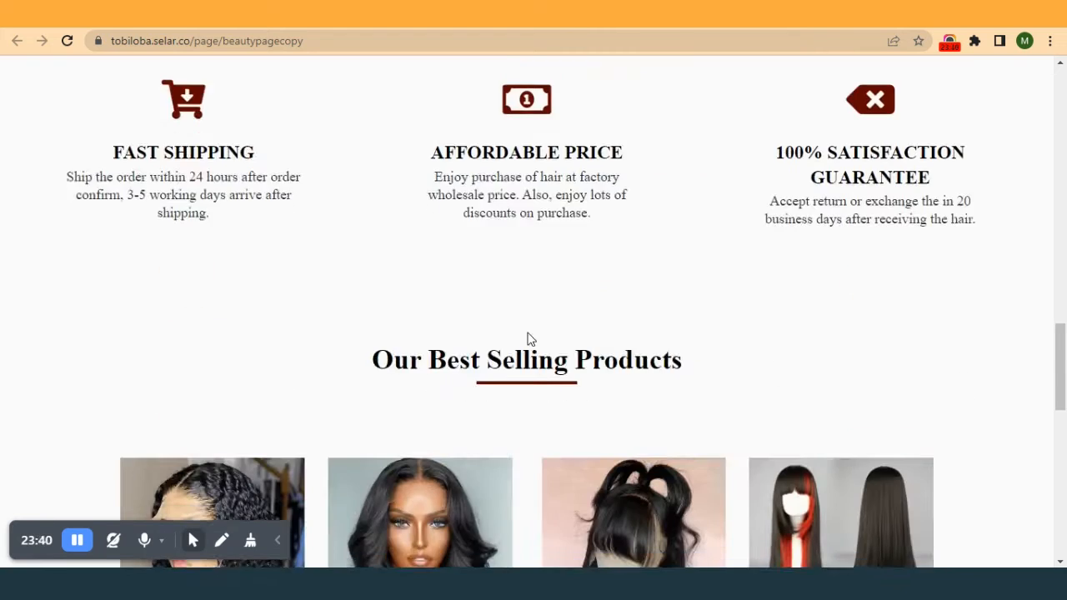
- Examine how the best-selling products are arranged in two rows of four image-and-title columns
{"action": "scroll", "coordinate": [358, 244], "scroll_direction": "up", "scroll_amount": 1}
{"action": "scroll", "coordinate": [363, 243], "scroll_direction": "up", "scroll_amount": 1}
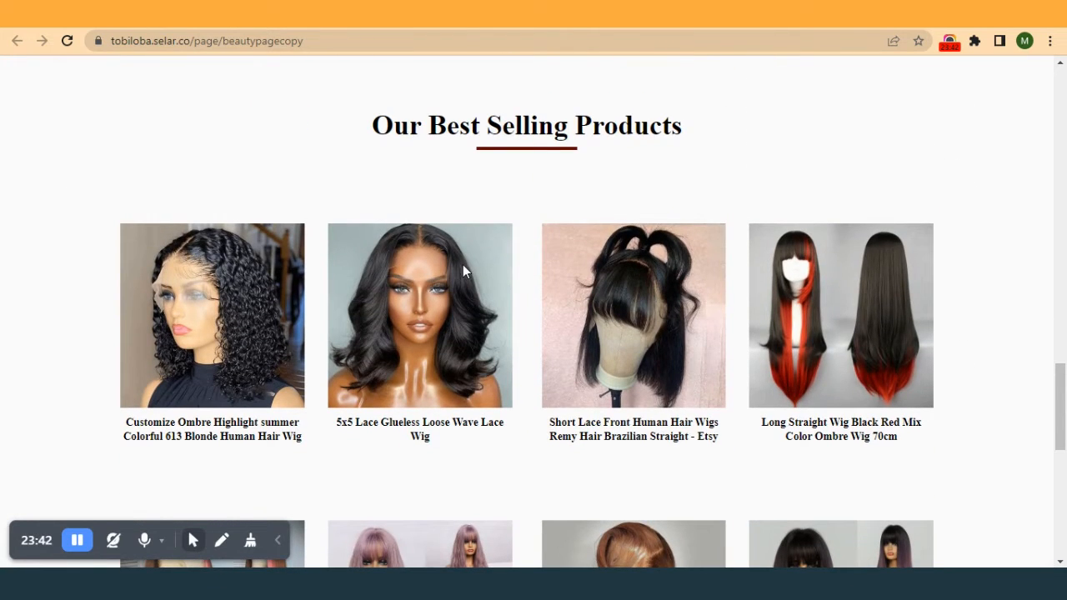
{"action": "scroll", "coordinate": [197, 237], "scroll_direction": "down", "scroll_amount": 1}
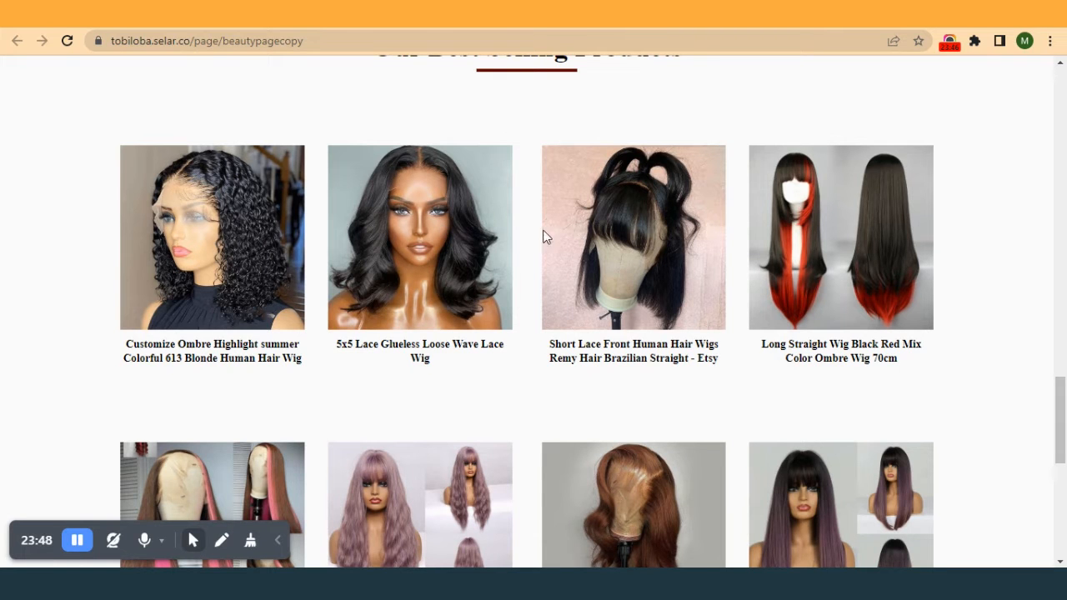
{"action": "scroll", "coordinate": [234, 427], "scroll_direction": "down", "scroll_amount": 3}
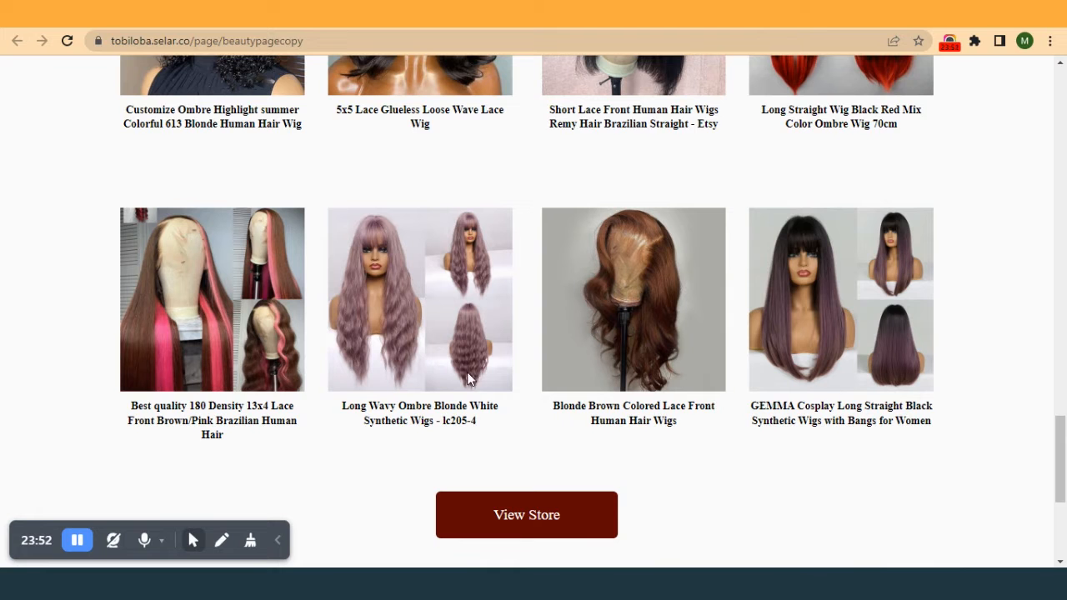
{"action": "scroll", "coordinate": [481, 283], "scroll_direction": "up", "scroll_amount": 3}
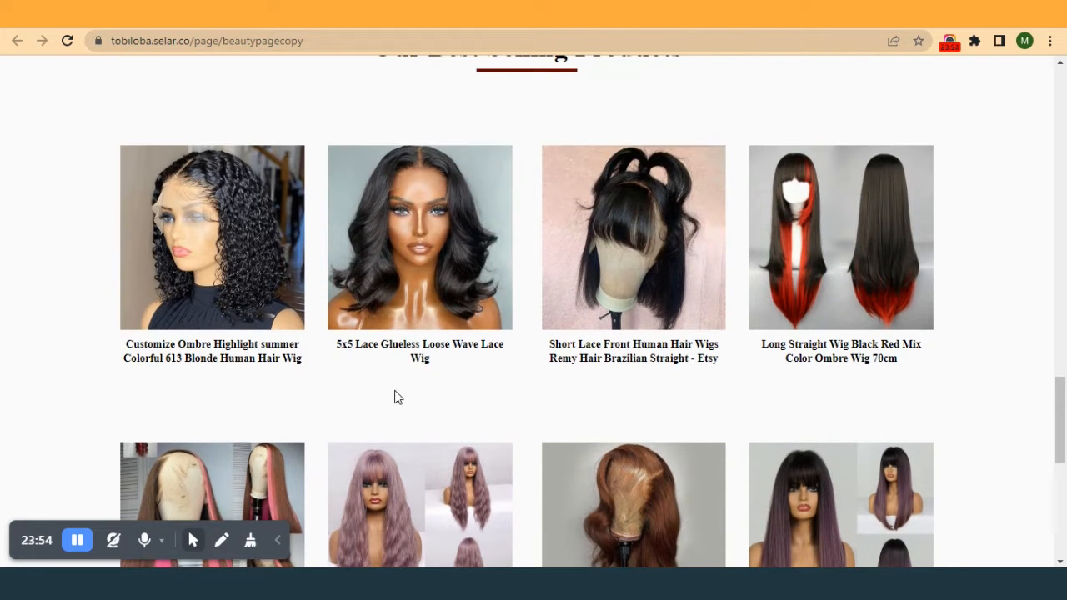
{"action": "scroll", "coordinate": [417, 362], "scroll_direction": "down", "scroll_amount": 1}
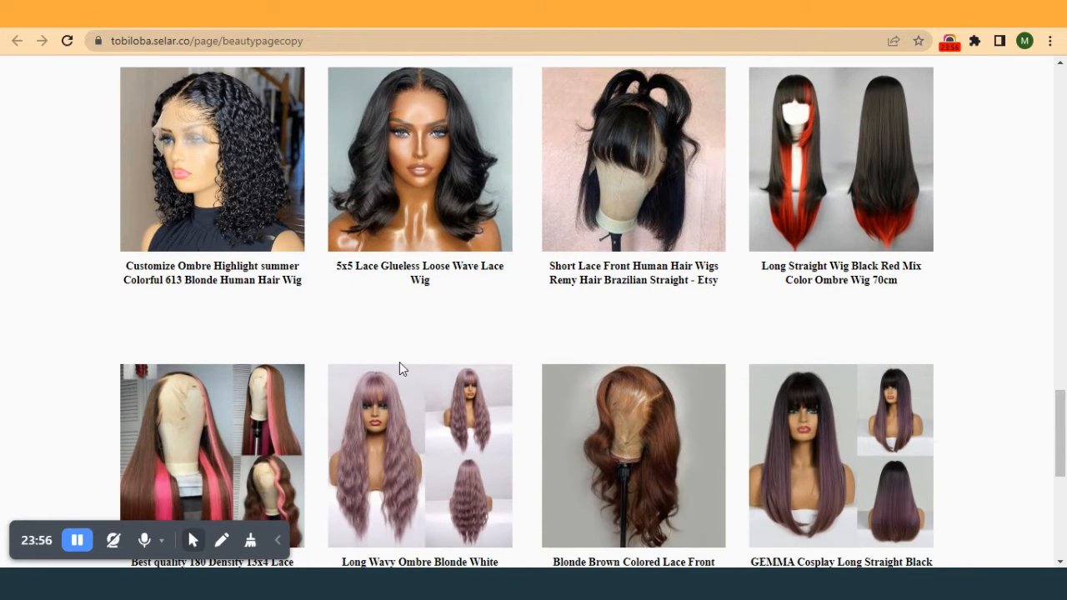
- Compare the Collection List layout with the two-row best-selling grid, checking the product rows down to the View Store button
{"action": "scroll", "coordinate": [391, 317], "scroll_direction": "up", "scroll_amount": 6}
{"action": "scroll", "coordinate": [376, 332], "scroll_direction": "up", "scroll_amount": 10}
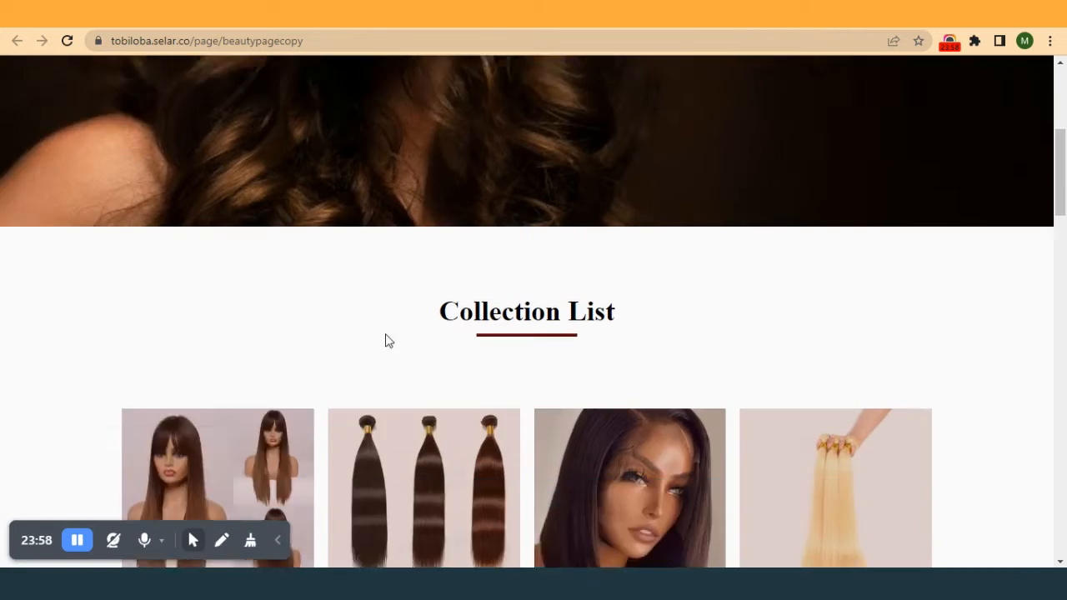
{"action": "scroll", "coordinate": [610, 348], "scroll_direction": "down", "scroll_amount": 15}
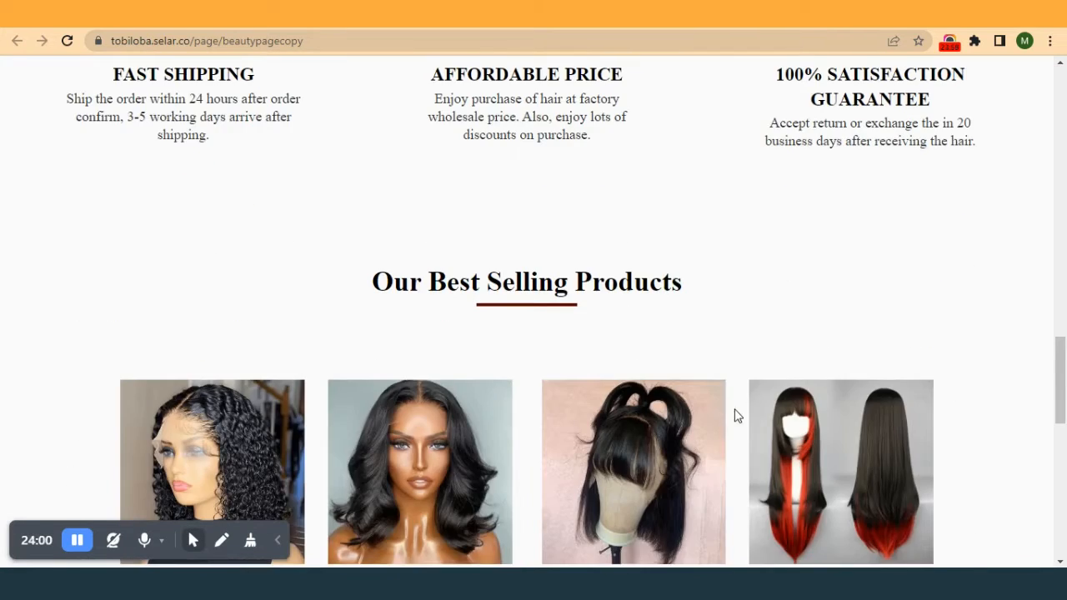
{"action": "scroll", "coordinate": [734, 415], "scroll_direction": "down", "scroll_amount": 6}
{"action": "scroll", "coordinate": [725, 429], "scroll_direction": "up", "scroll_amount": 3}
{"action": "scroll", "coordinate": [505, 231], "scroll_direction": "down", "scroll_amount": 1}
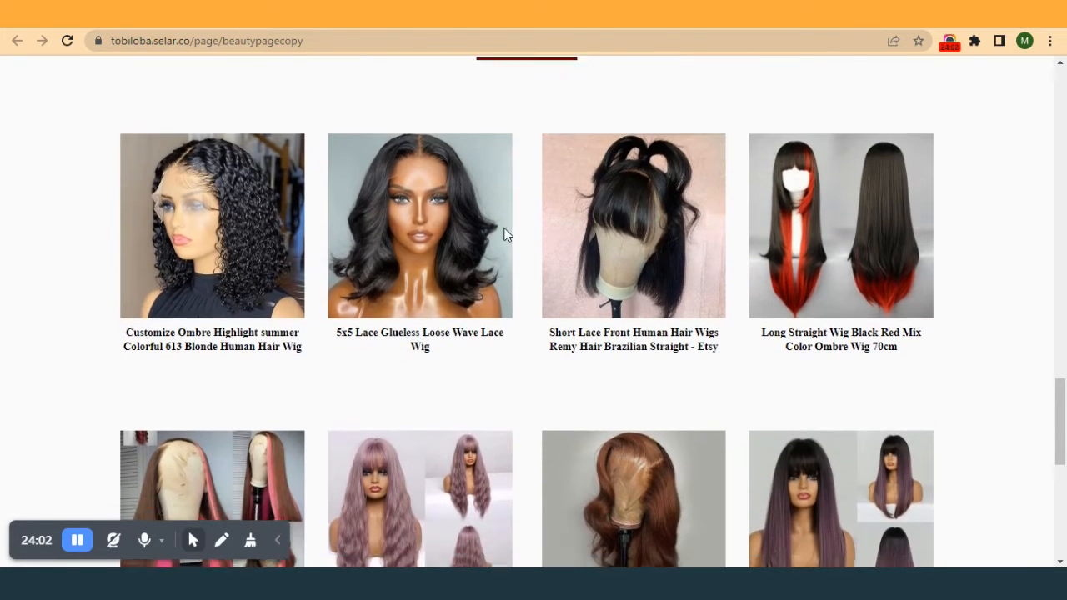
{"action": "scroll", "coordinate": [484, 288], "scroll_direction": "up", "scroll_amount": 2}
{"action": "scroll", "coordinate": [551, 324], "scroll_direction": "down", "scroll_amount": 3}
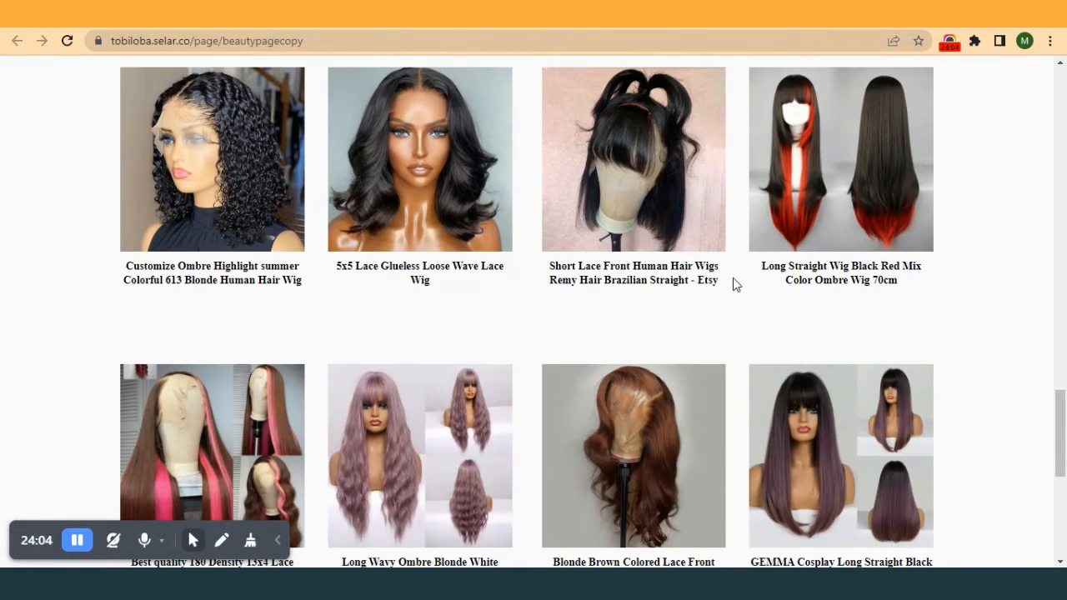
{"action": "scroll", "coordinate": [419, 326], "scroll_direction": "down", "scroll_amount": 4}
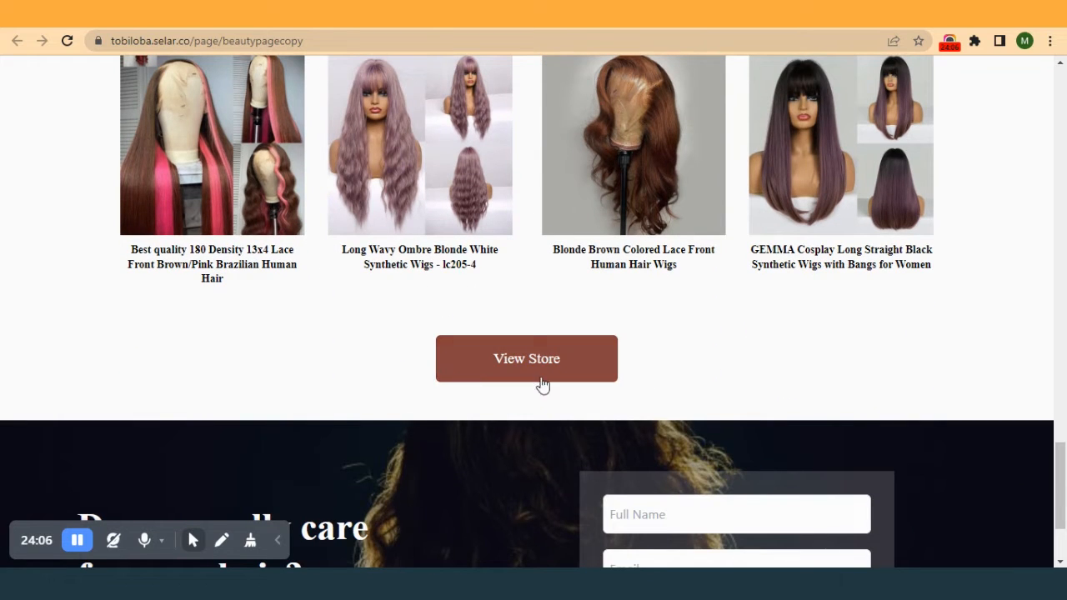
{"action": "scroll", "coordinate": [439, 350], "scroll_direction": "up", "scroll_amount": 5}
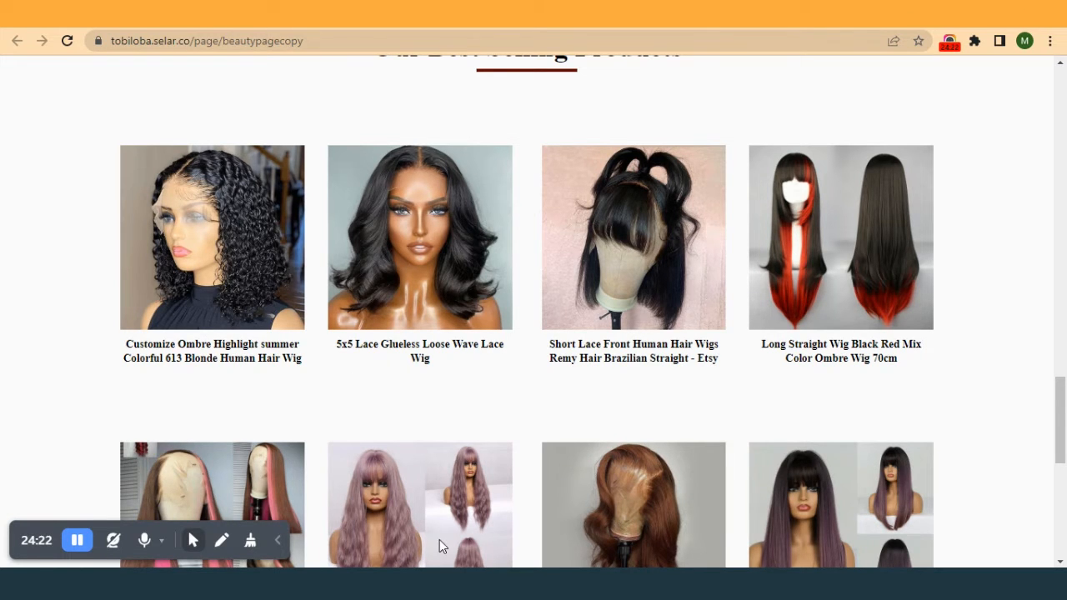
{"action": "scroll", "coordinate": [453, 351], "scroll_direction": "down", "scroll_amount": 1}
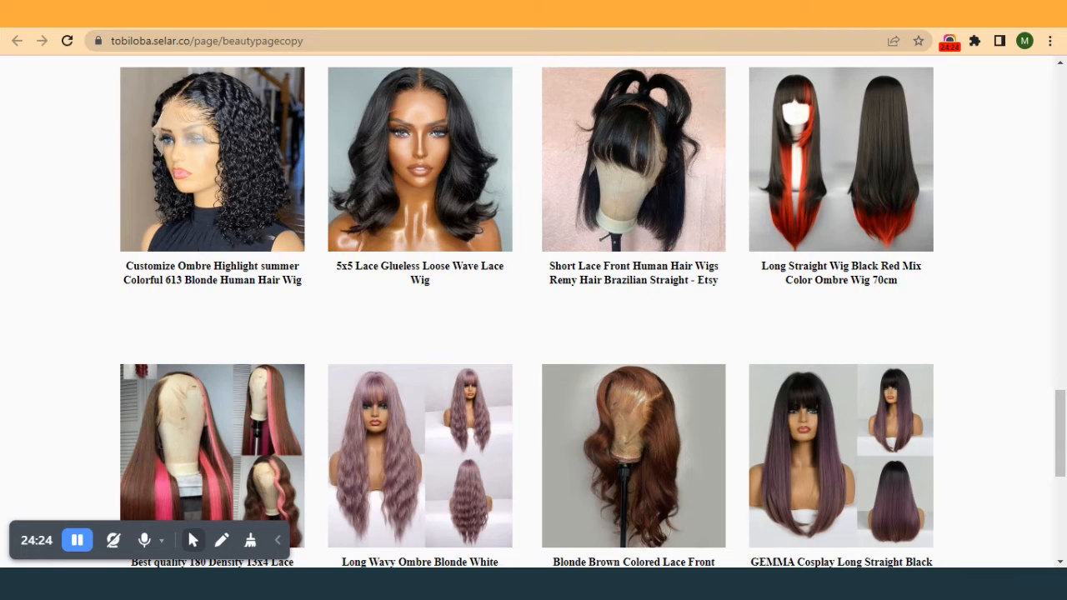
- Switch to the Selar page builder and duplicate the empty row below the three feature columns several times
{"action": "left_click", "coordinate": [417, 14]}
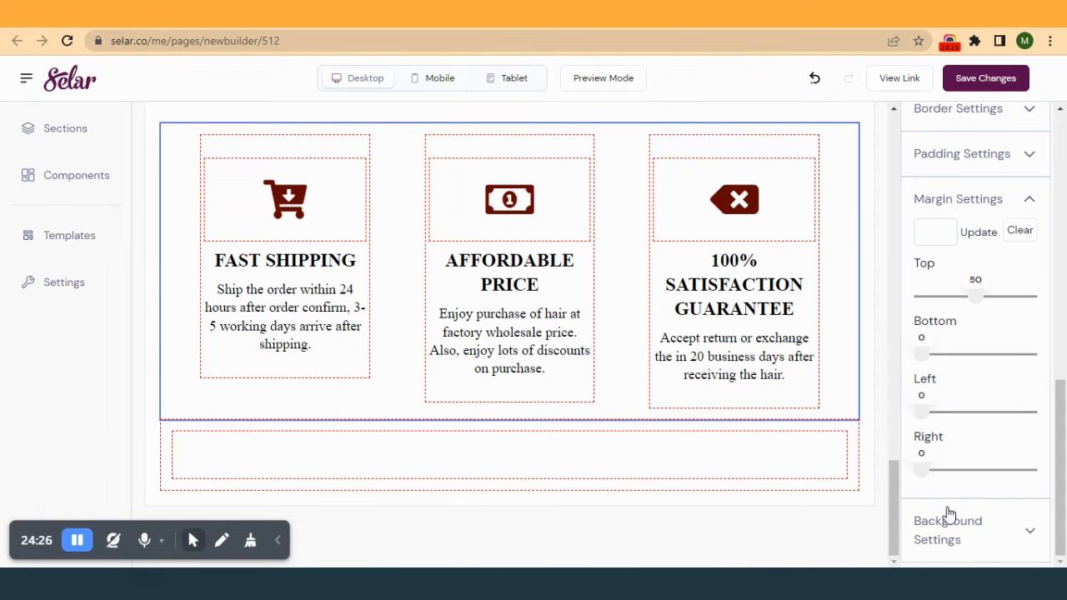
{"action": "left_click", "coordinate": [853, 484]}
{"action": "scroll", "coordinate": [975, 359], "scroll_direction": "up", "scroll_amount": 6}
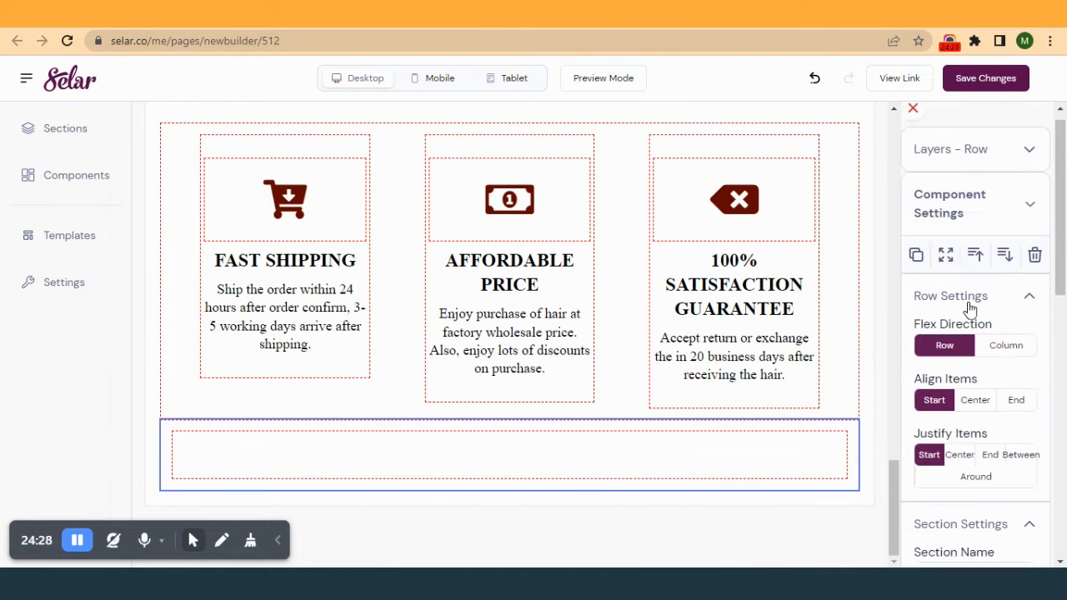
{"action": "left_click", "coordinate": [916, 269]}
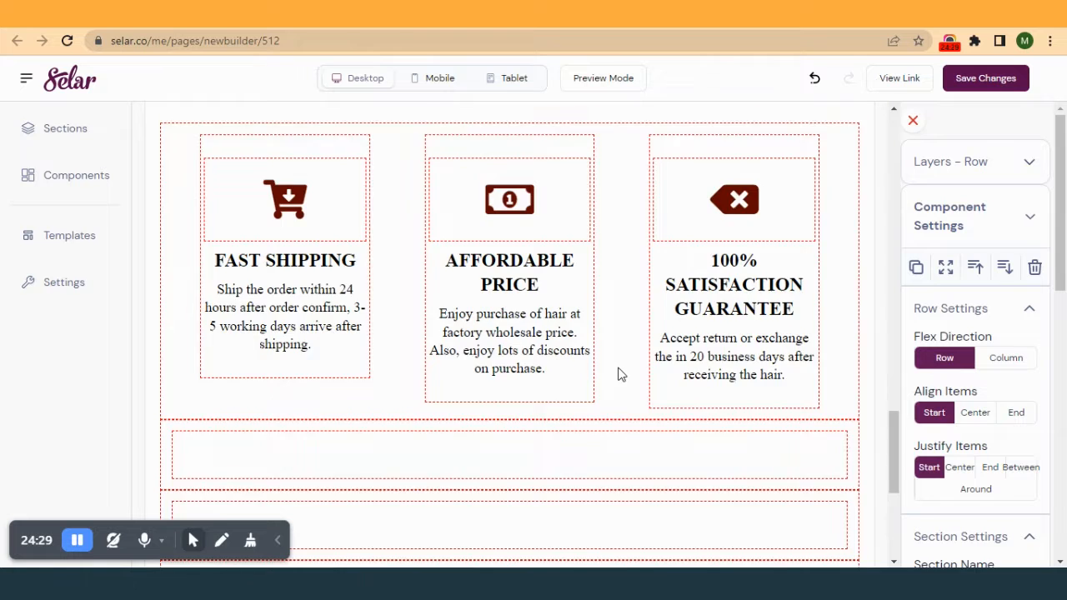
{"action": "scroll", "coordinate": [620, 372], "scroll_direction": "down", "scroll_amount": 5}
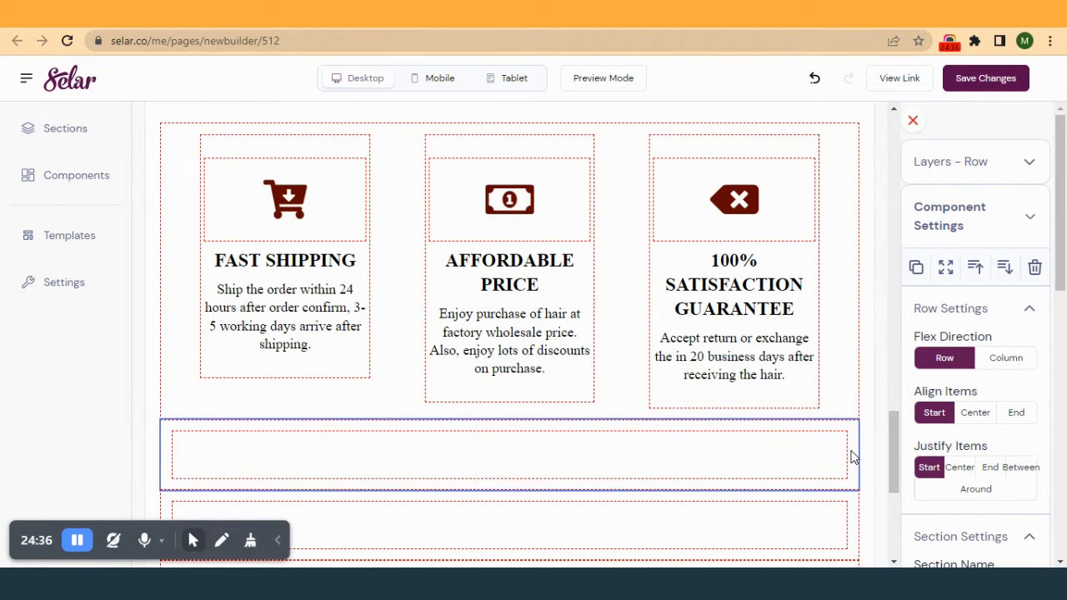
- Nest the second empty row inside the first empty row's container, after checking the product grid on the reference page
{"action": "left_click", "coordinate": [804, 469]}
{"action": "scroll", "coordinate": [803, 450], "scroll_direction": "down", "scroll_amount": 2}
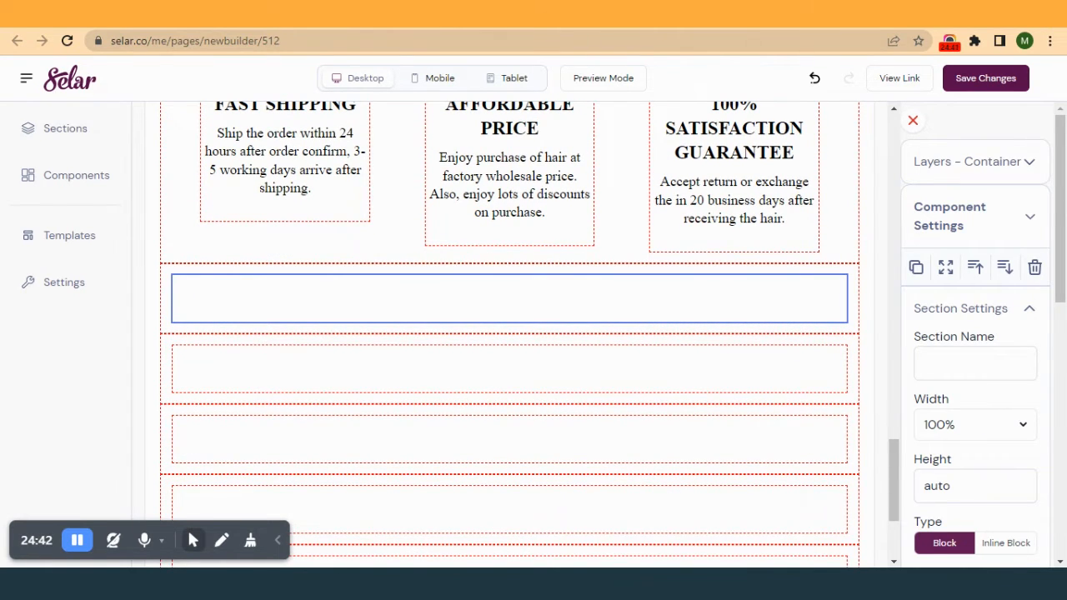
{"action": "left_click", "coordinate": [400, 13]}
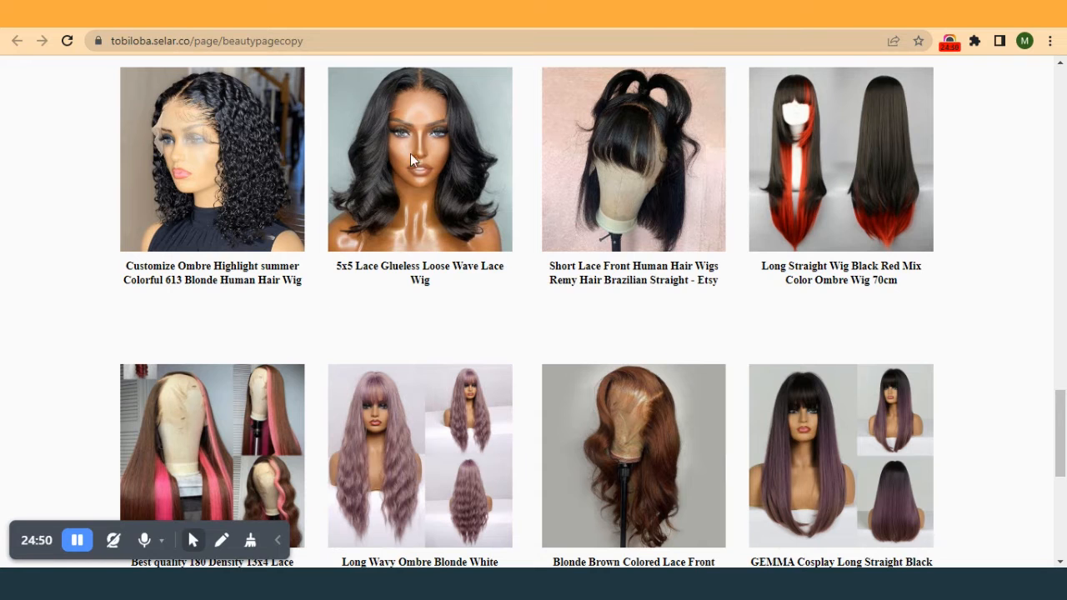
{"action": "left_click", "coordinate": [447, 20]}
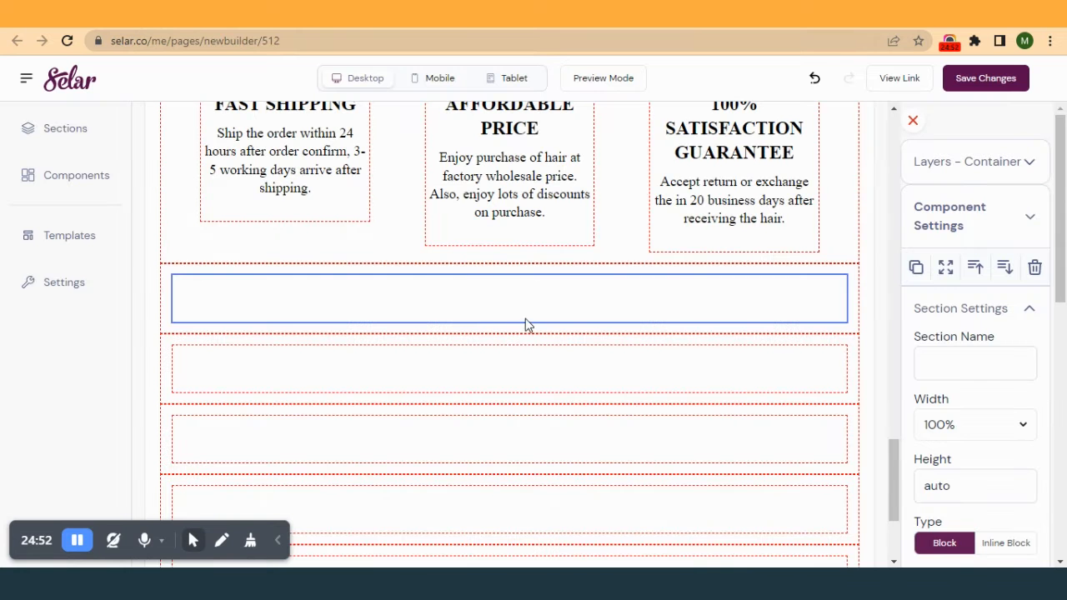
{"action": "left_click_drag", "start_coordinate": [853, 386], "coordinate": [761, 294]}
{"action": "left_click", "coordinate": [721, 352]}
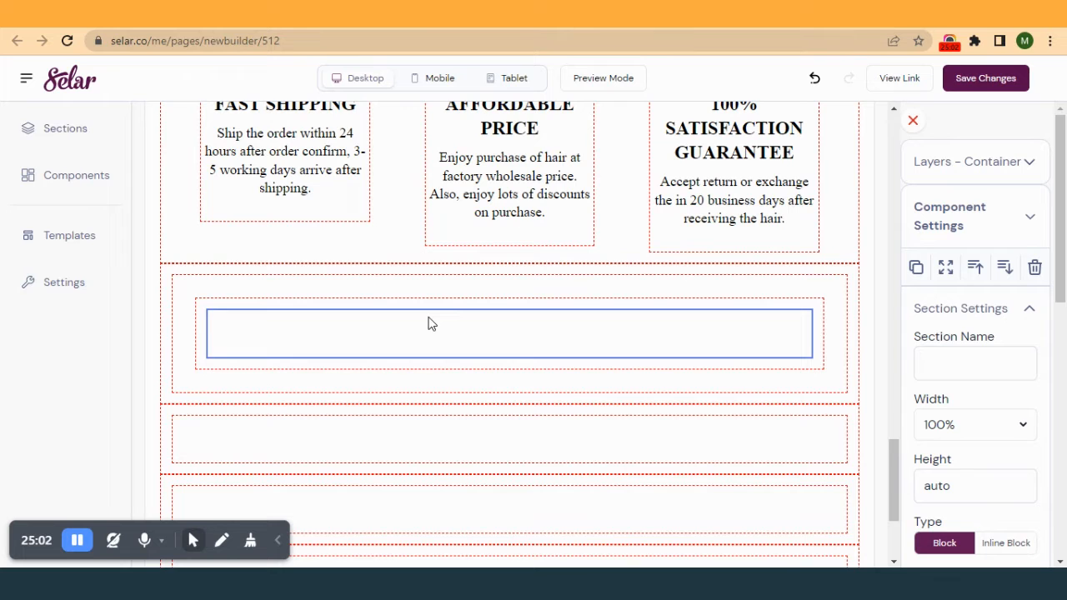
- Add an image component to the nested row's inner container
{"action": "left_click", "coordinate": [79, 174]}
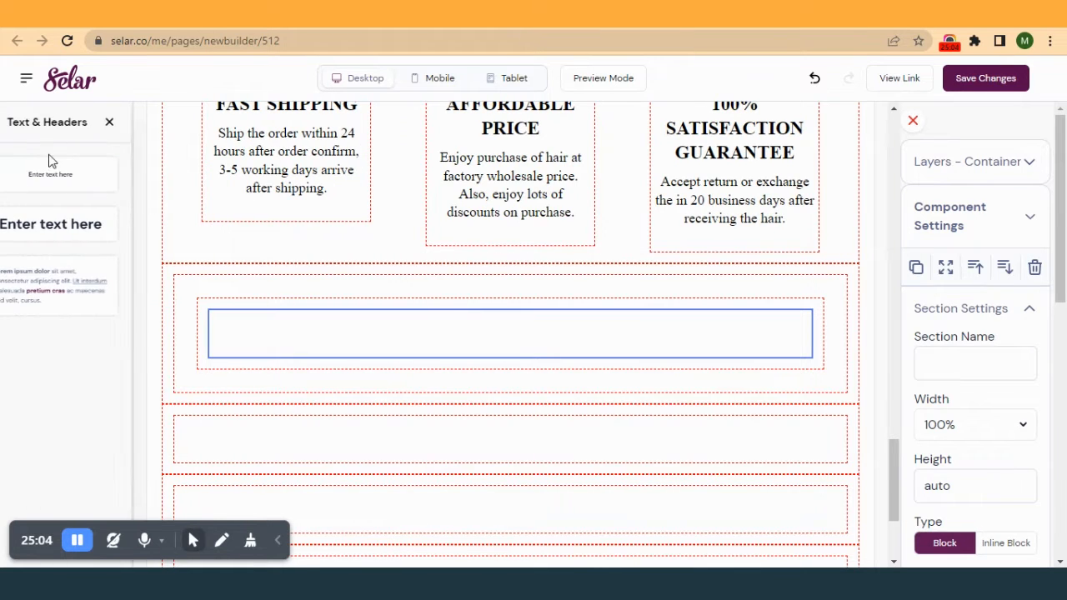
{"action": "left_click", "coordinate": [20, 123]}
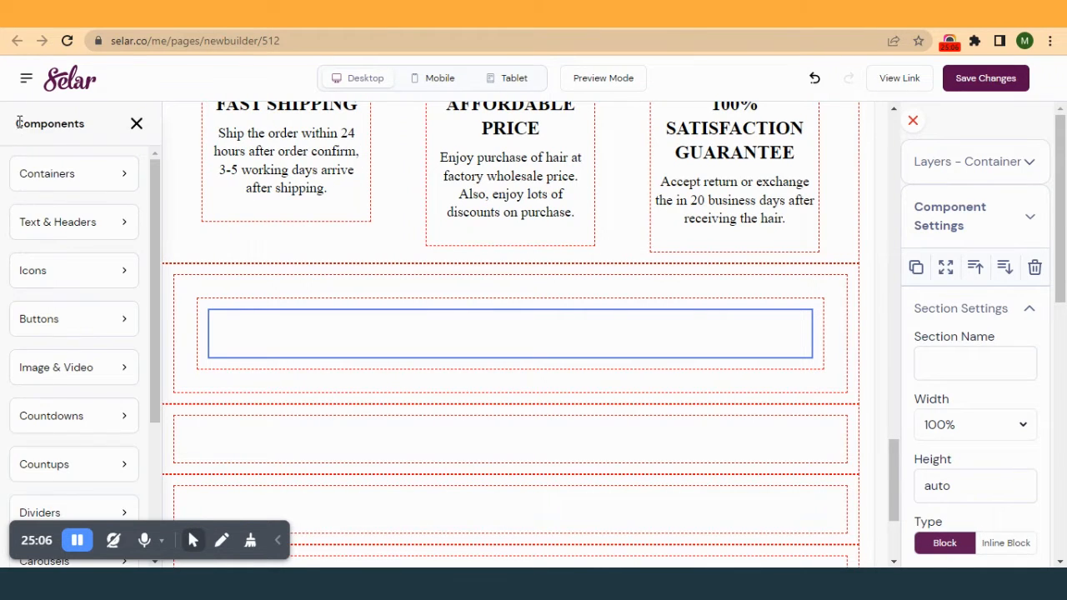
{"action": "left_click", "coordinate": [72, 376]}
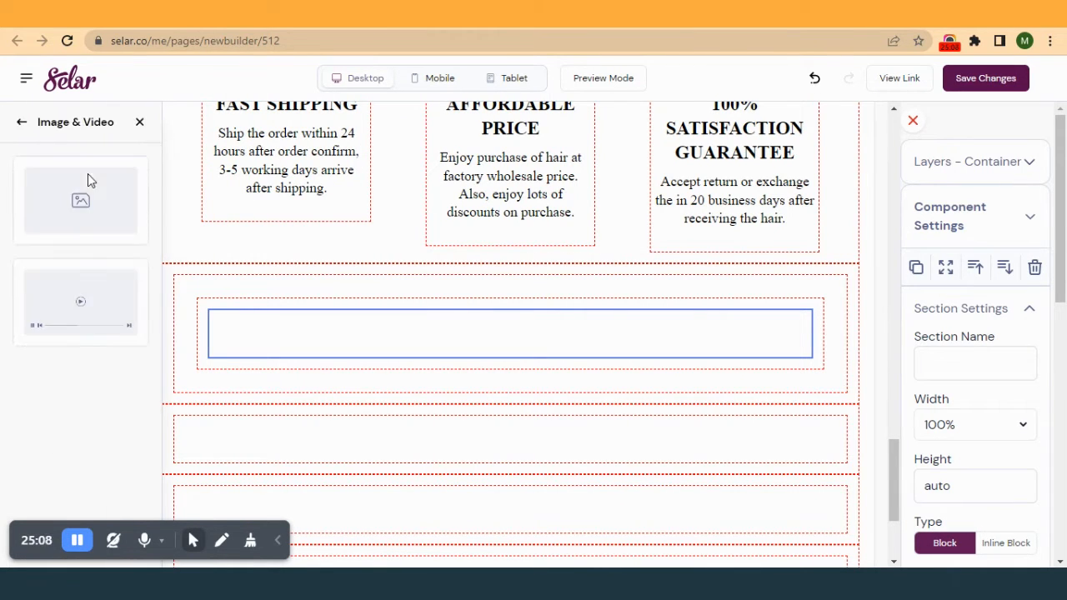
{"action": "left_click_drag", "start_coordinate": [80, 191], "coordinate": [390, 332]}
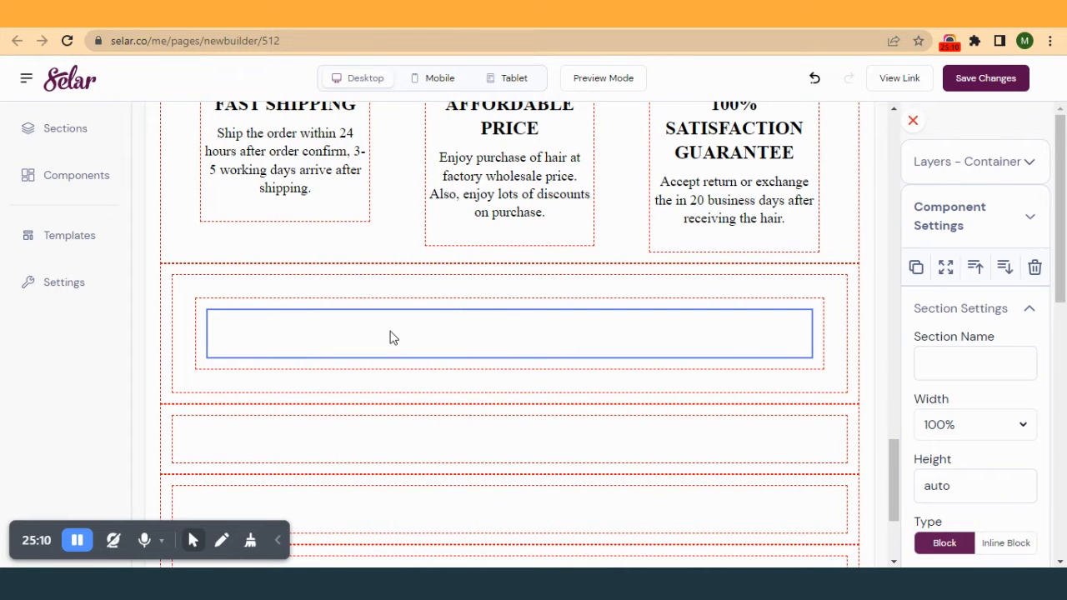
{"action": "left_click", "coordinate": [407, 381]}
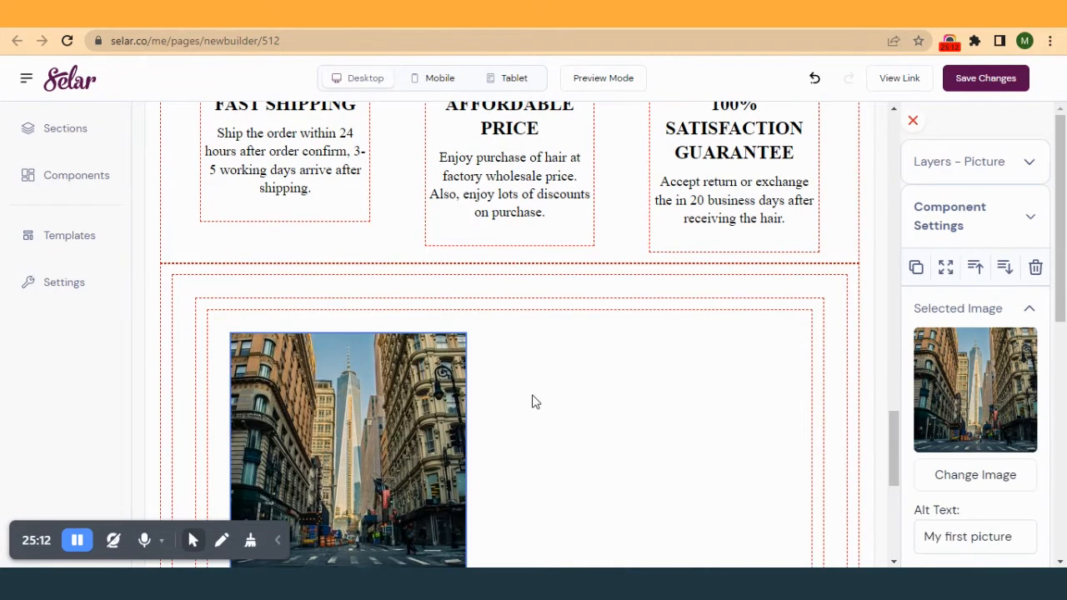
{"action": "scroll", "coordinate": [535, 401], "scroll_direction": "down", "scroll_amount": 2}
- Add a text component directly below the image in the nested row's inner container
{"action": "left_click", "coordinate": [78, 175]}
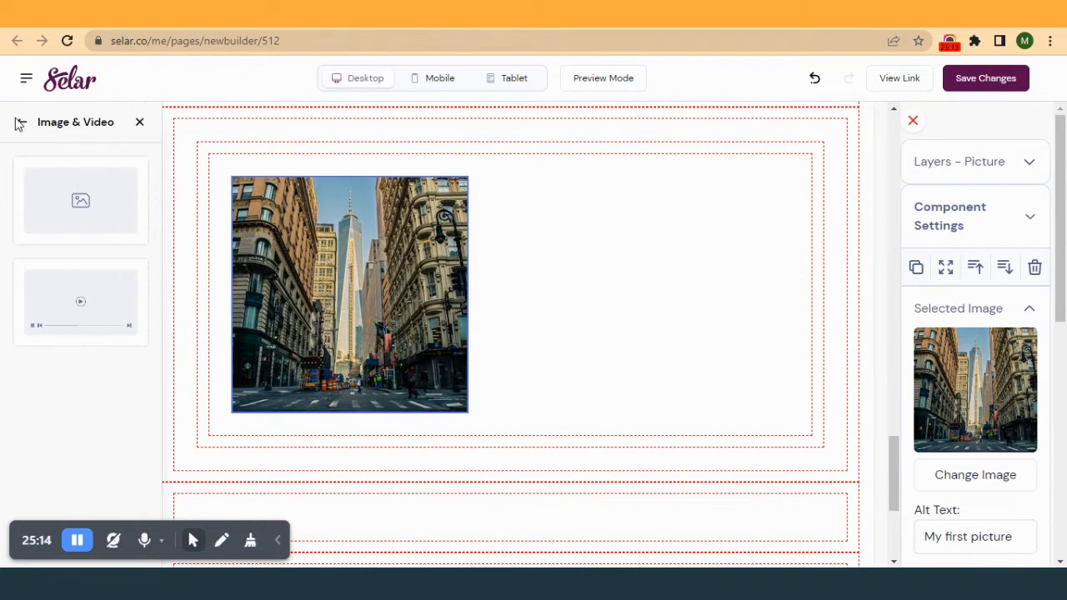
{"action": "left_click", "coordinate": [23, 126]}
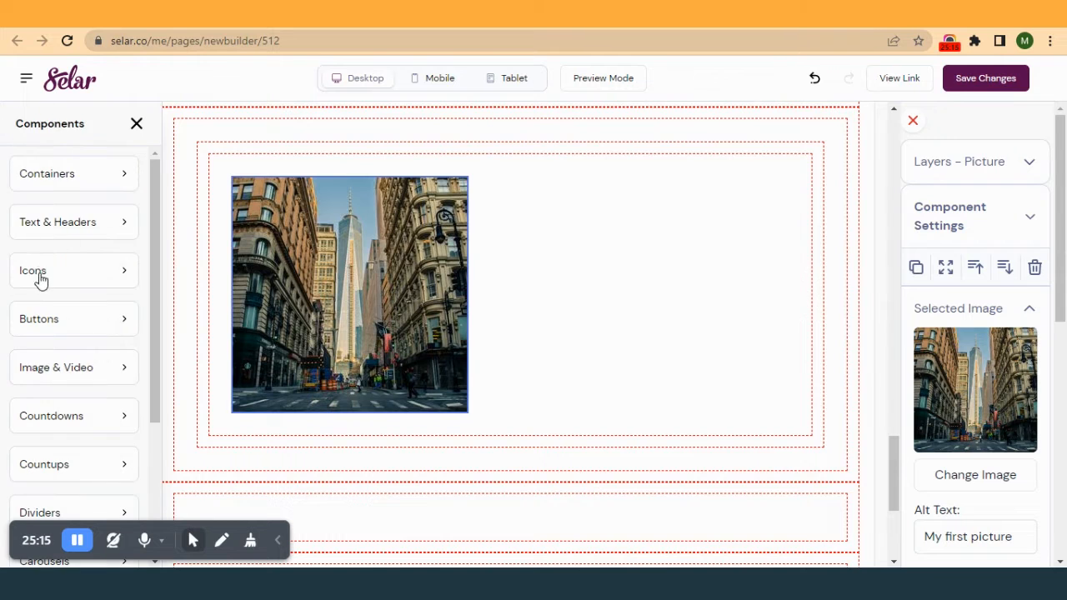
{"action": "left_click", "coordinate": [78, 230]}
{"action": "left_click_drag", "start_coordinate": [81, 187], "coordinate": [346, 432]}
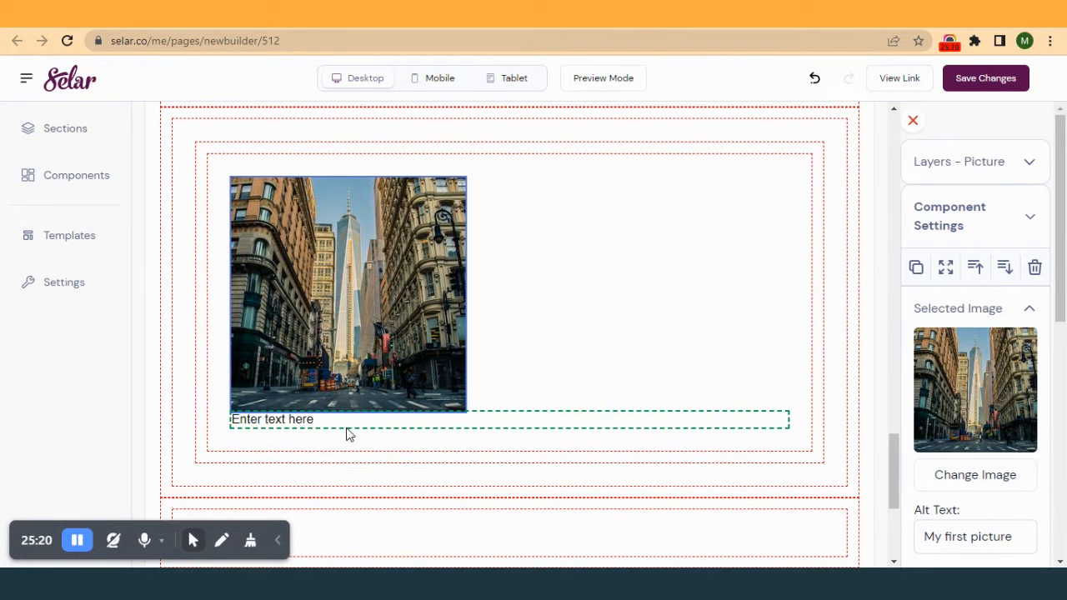
- Duplicate the inner container holding the image and text to make a second product column
{"action": "left_click", "coordinate": [582, 312]}
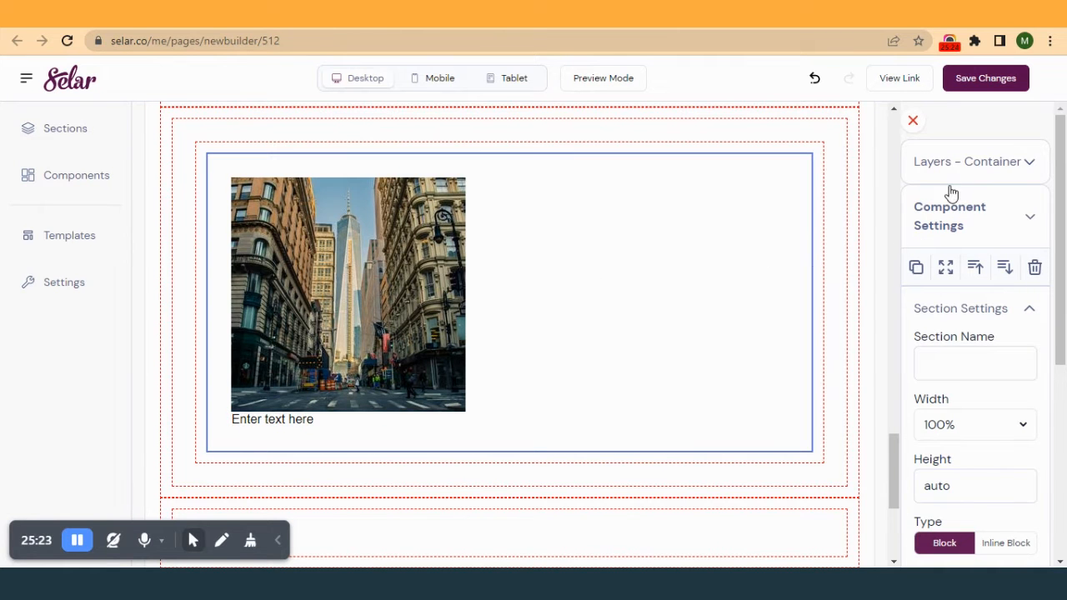
{"action": "left_click", "coordinate": [918, 268]}
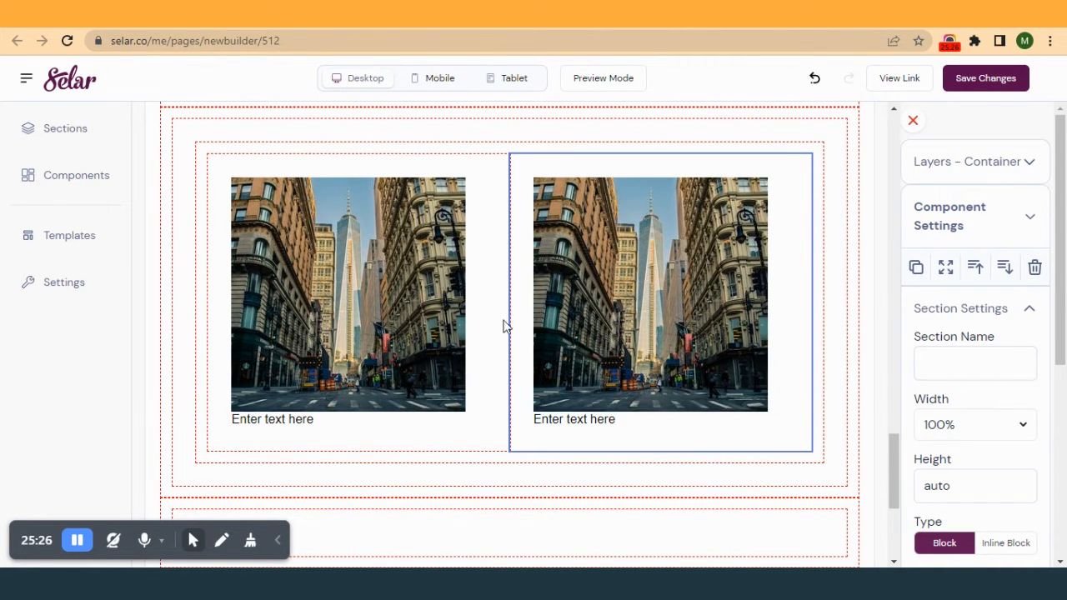
{"action": "scroll", "coordinate": [502, 325], "scroll_direction": "down", "scroll_amount": 2}
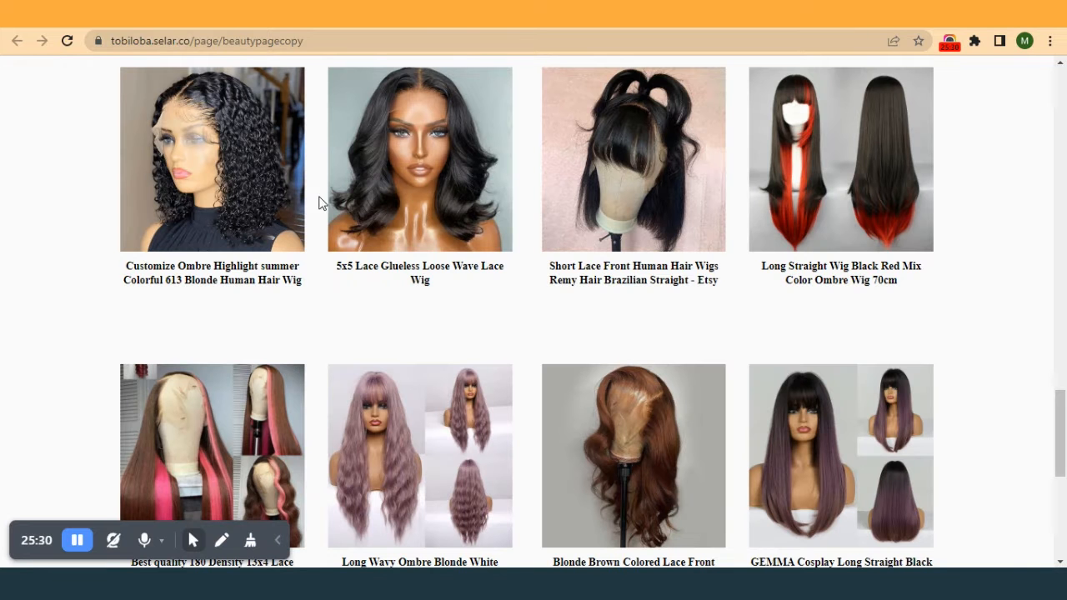
- Compare the nested row, its two columns and the outer container with the product grid on the reference page
{"action": "left_click", "coordinate": [150, 14]}
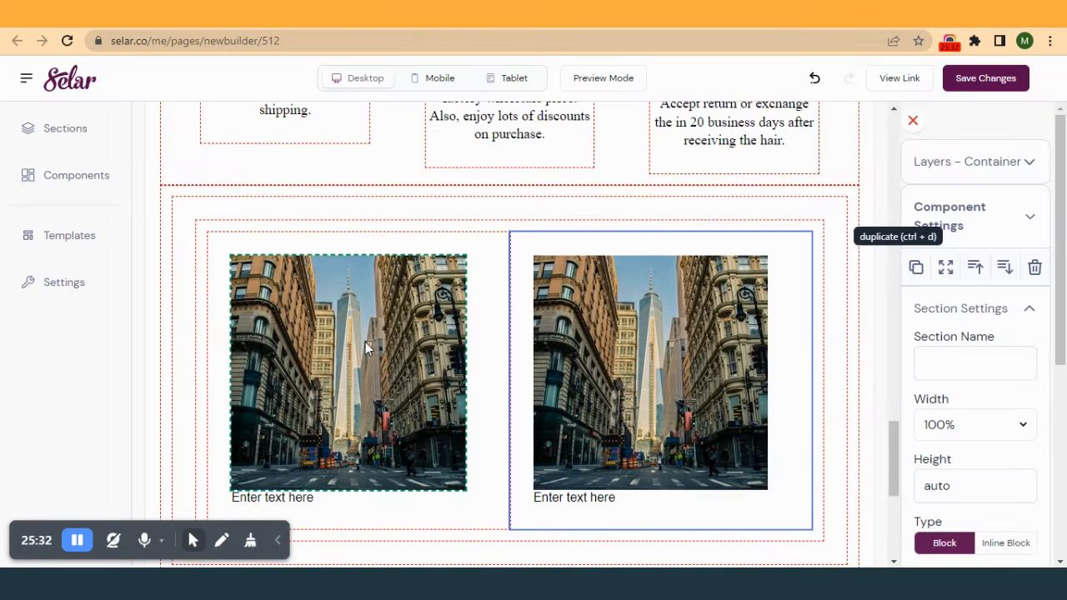
{"action": "scroll", "coordinate": [363, 342], "scroll_direction": "up", "scroll_amount": 1}
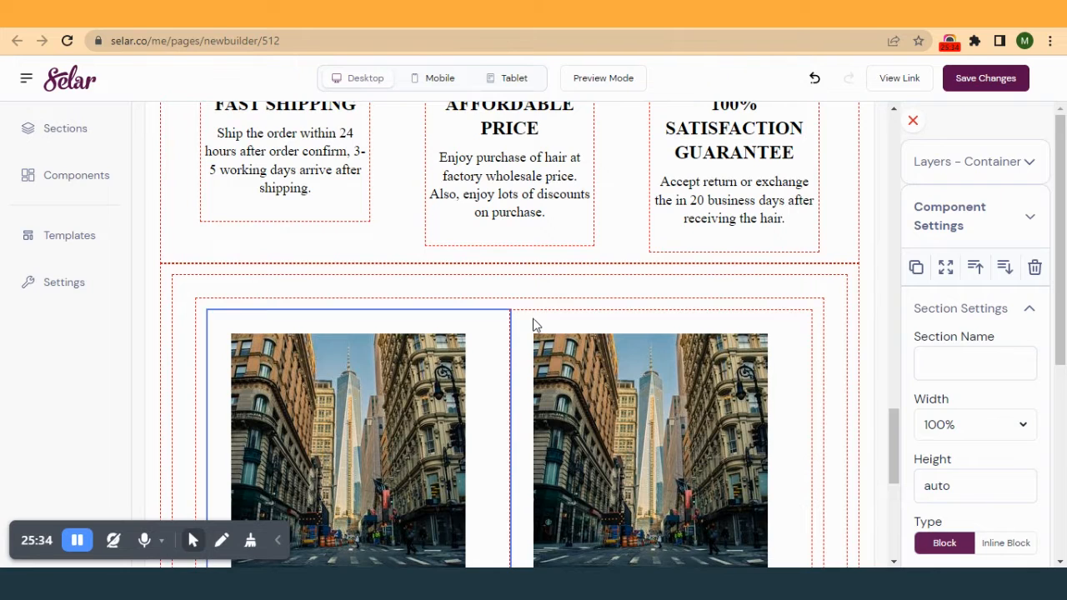
{"action": "scroll", "coordinate": [517, 342], "scroll_direction": "down", "scroll_amount": 1}
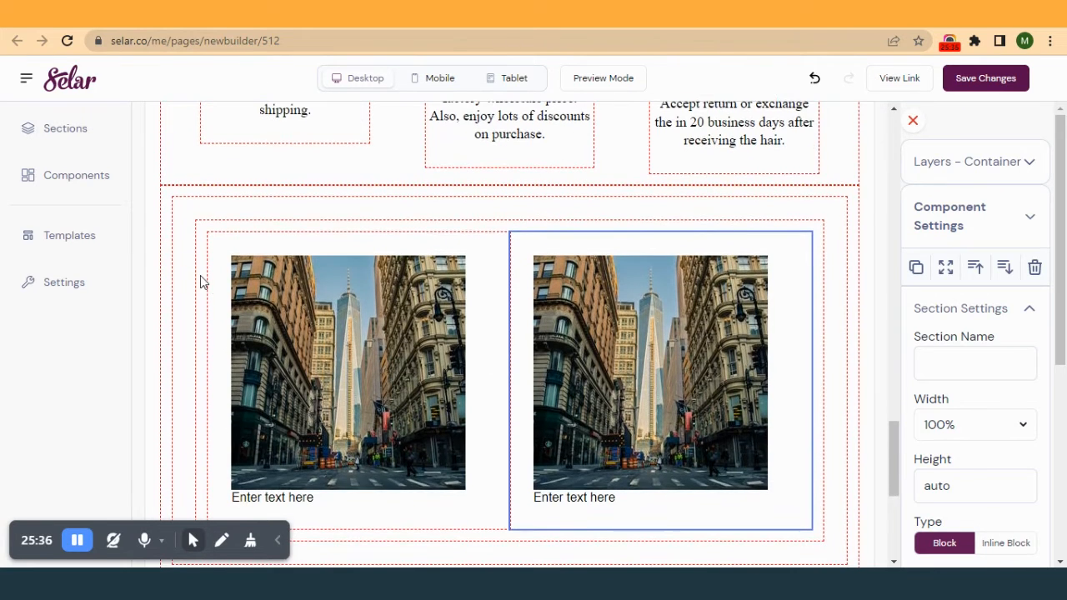
{"action": "left_click", "coordinate": [202, 282]}
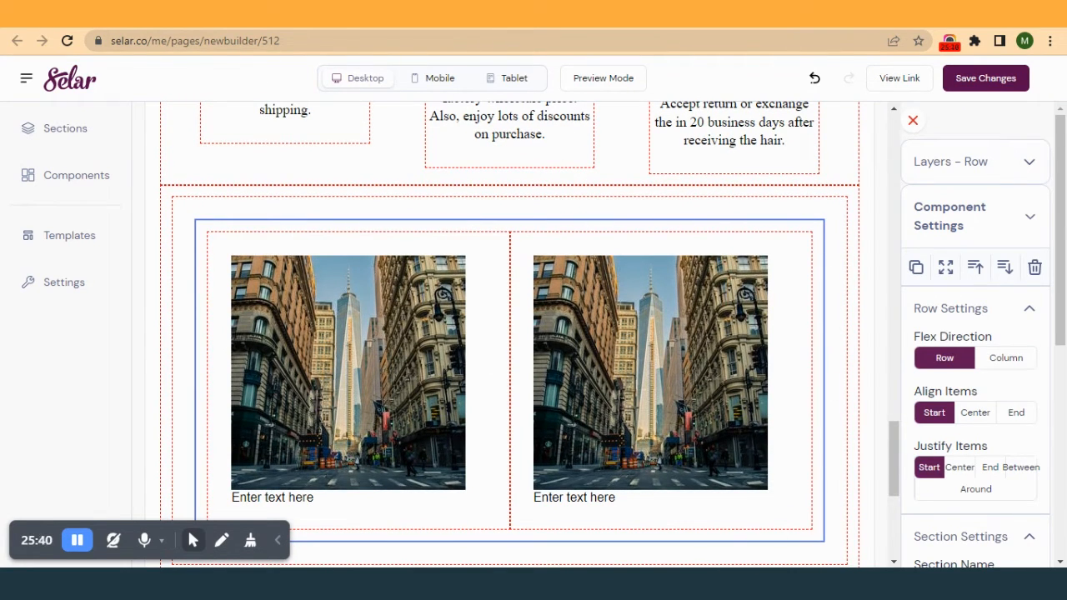
{"action": "left_click", "coordinate": [350, 15]}
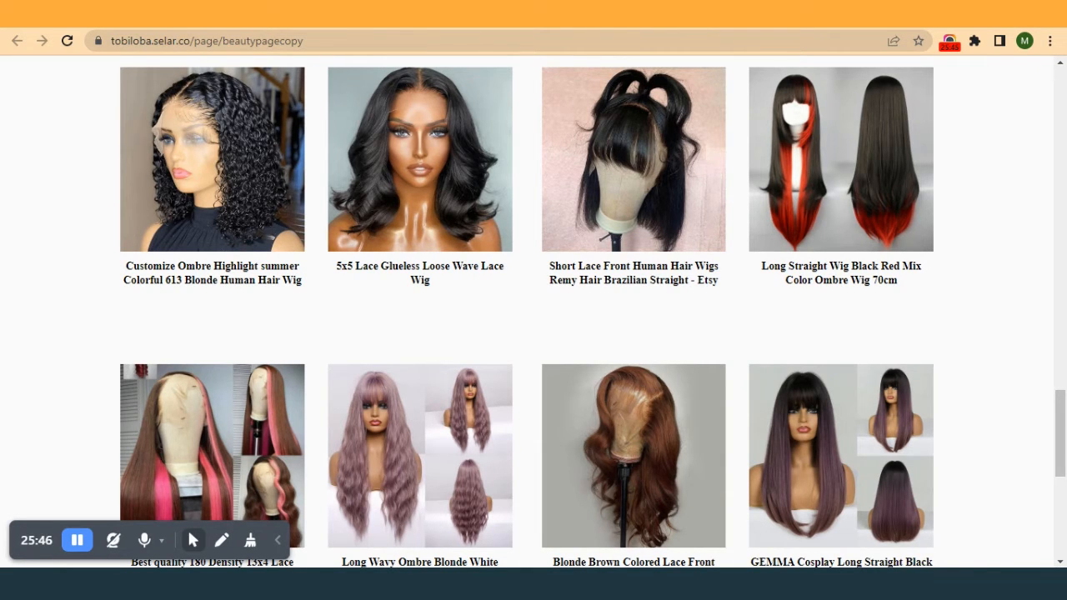
{"action": "left_click", "coordinate": [630, 14]}
{"action": "left_click", "coordinate": [837, 242]}
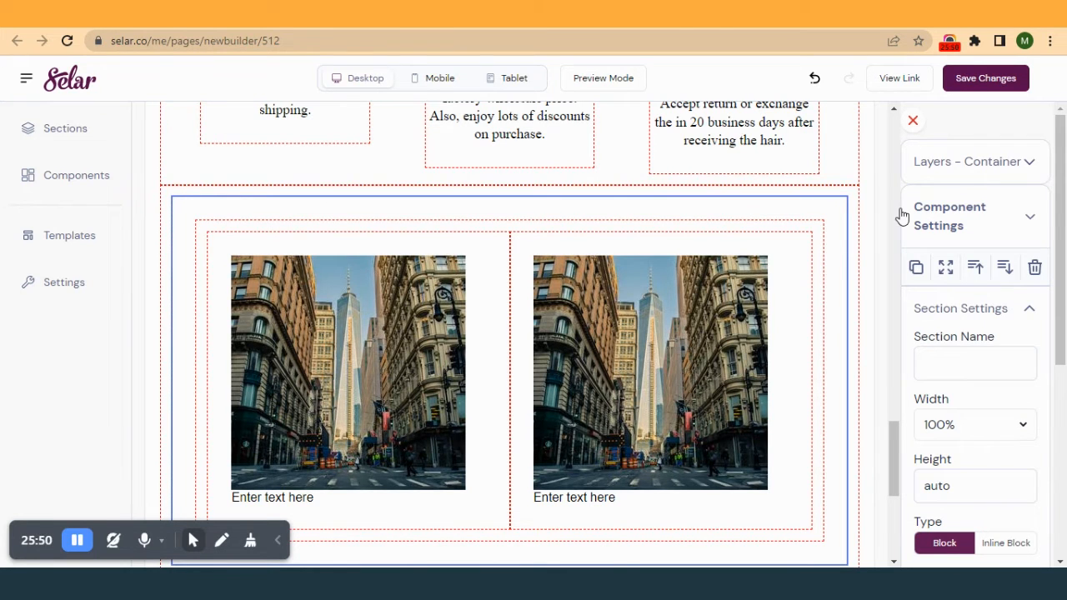
{"action": "scroll", "coordinate": [711, 355], "scroll_direction": "down", "scroll_amount": 2}
- Replace the first column's image with the curly wig photo n-a-1657296159.jfif from the media library, matching the reference page's first product
{"action": "left_click", "coordinate": [374, 292]}
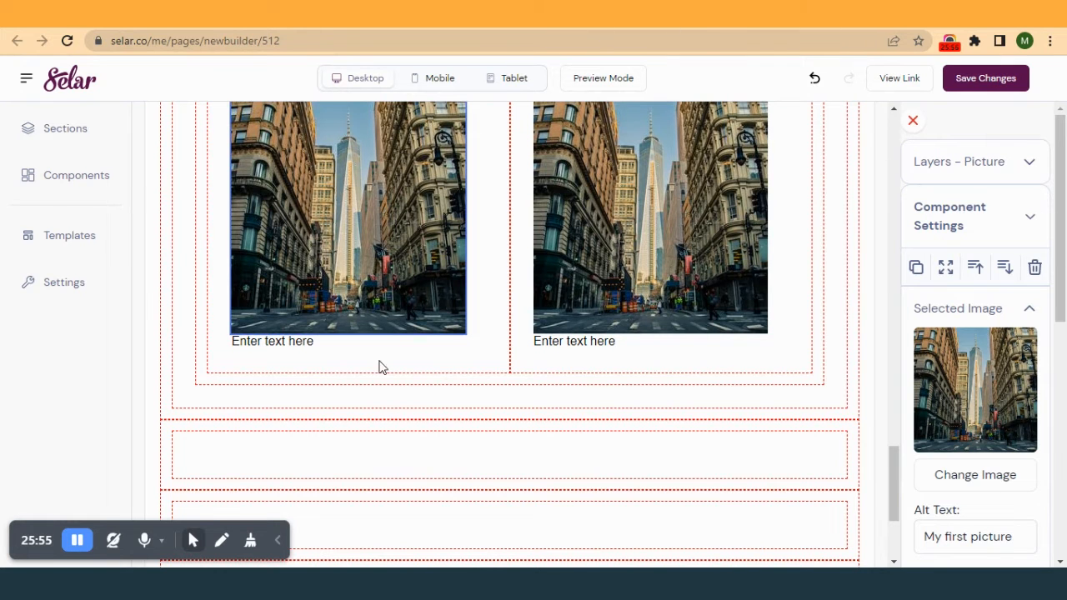
{"action": "left_click", "coordinate": [333, 13]}
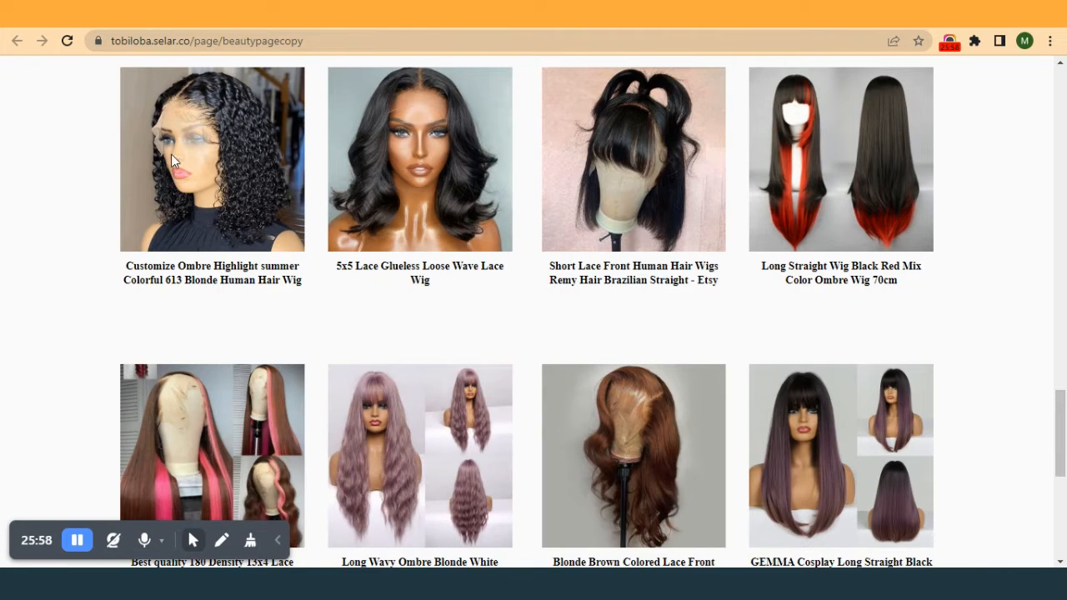
{"action": "scroll", "coordinate": [171, 155], "scroll_direction": "up", "scroll_amount": 1}
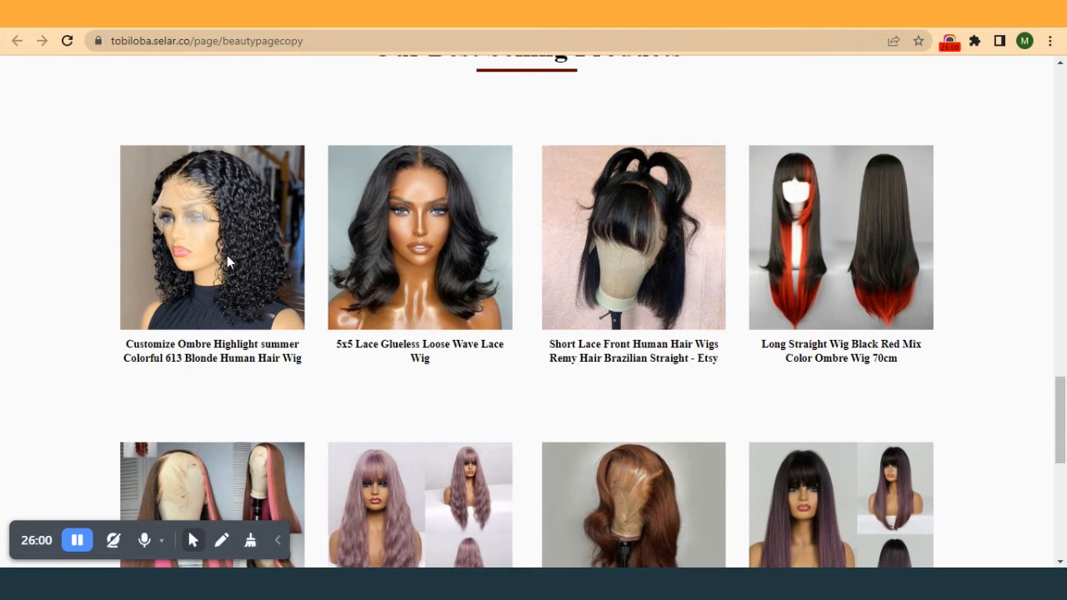
{"action": "left_click", "coordinate": [391, 14]}
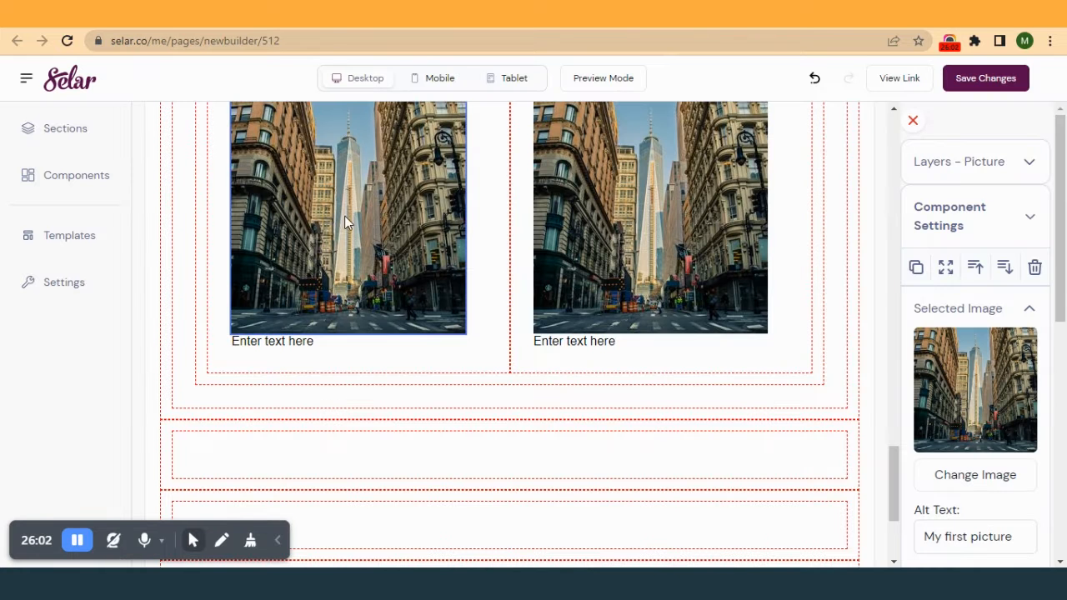
{"action": "left_click", "coordinate": [1001, 484]}
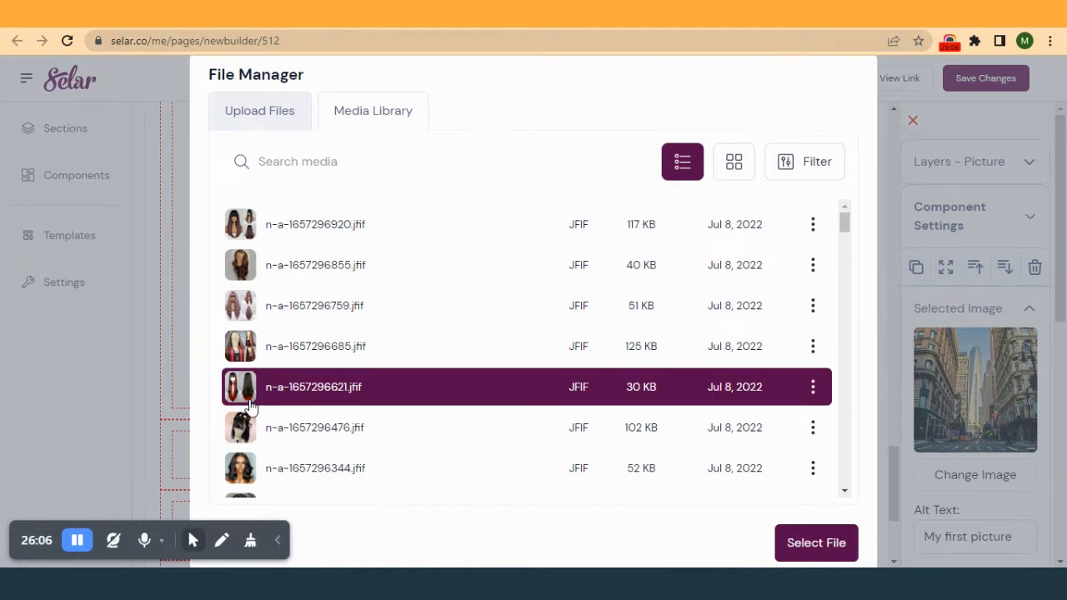
{"action": "scroll", "coordinate": [250, 409], "scroll_direction": "down", "scroll_amount": 2}
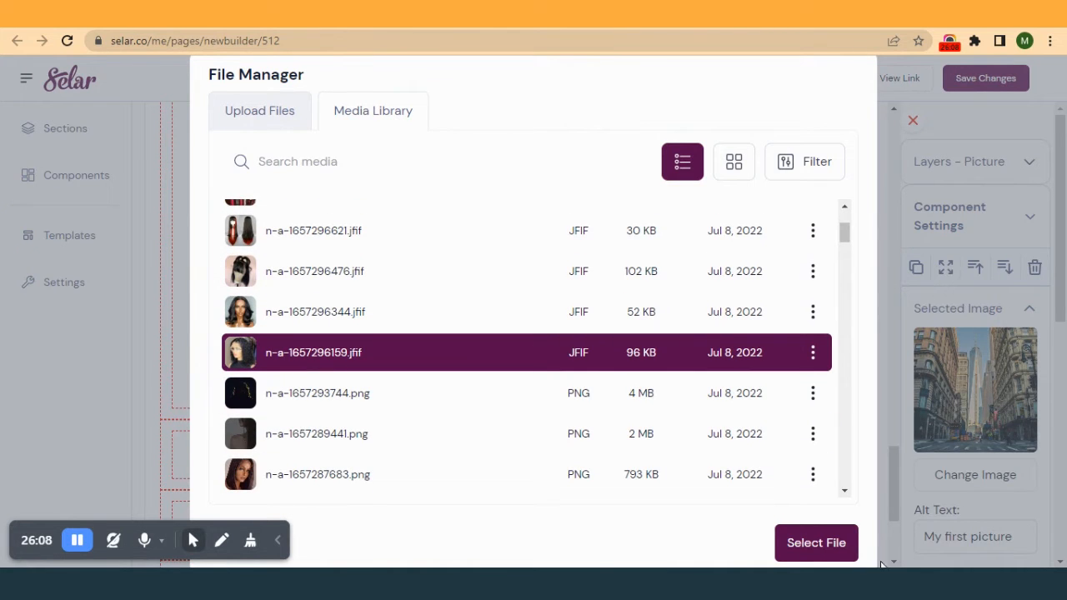
{"action": "left_click", "coordinate": [817, 549]}
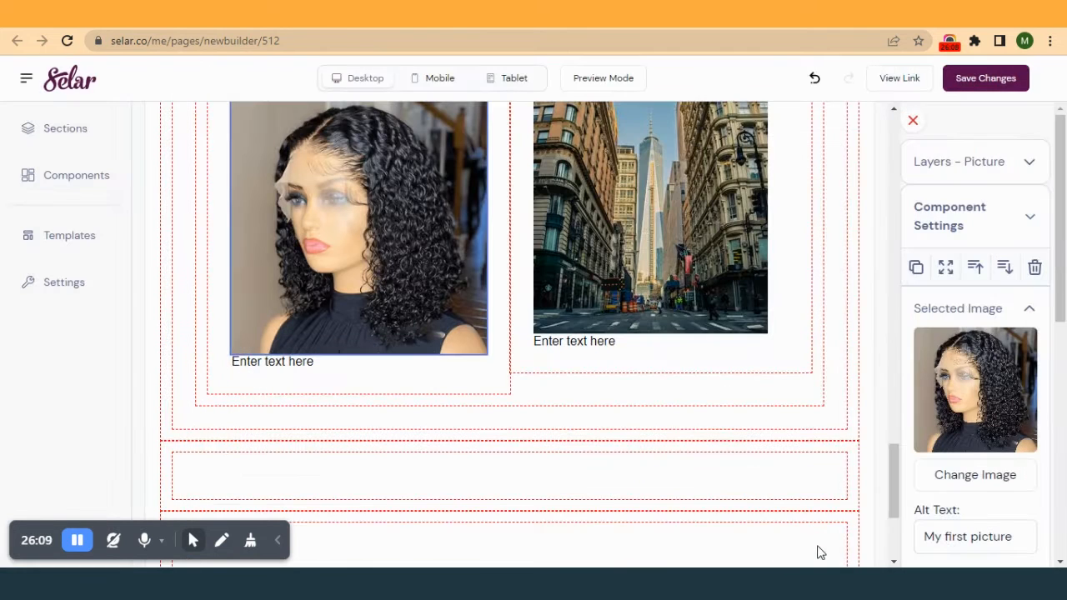
- Replace the second column's image with n-a-1657296344.jfif from the media library, matching the reference page's second product
{"action": "left_click", "coordinate": [661, 293]}
{"action": "left_click", "coordinate": [710, 14]}
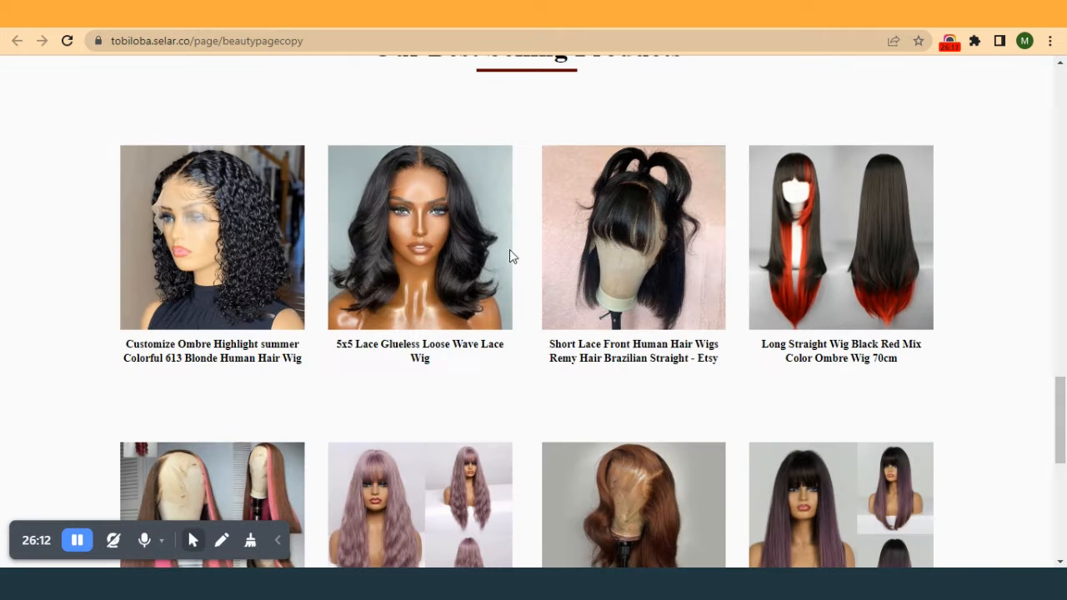
{"action": "left_click", "coordinate": [750, 14]}
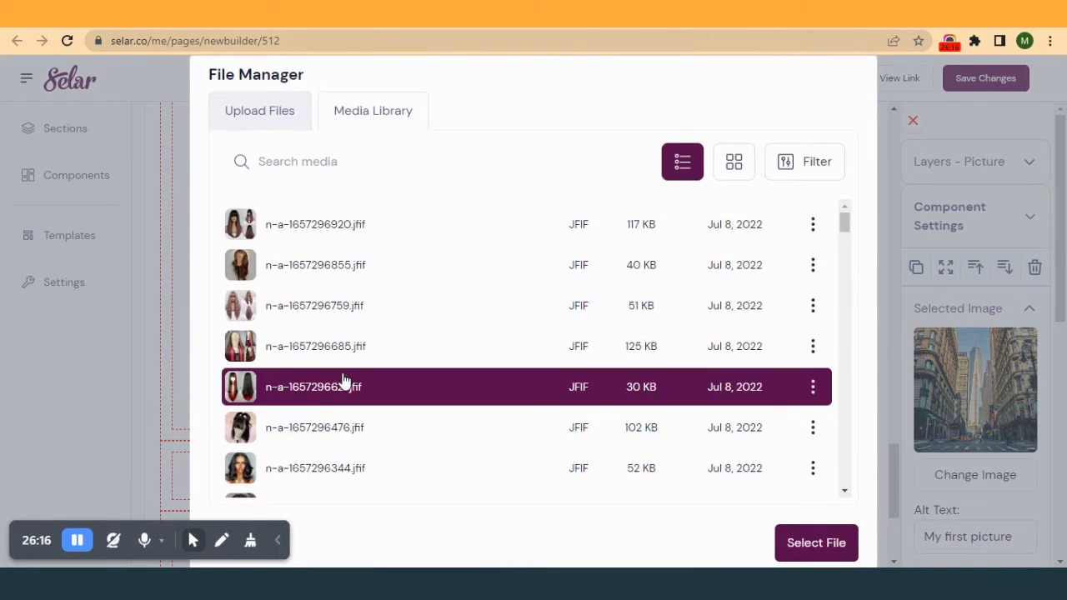
{"action": "scroll", "coordinate": [341, 381], "scroll_direction": "down", "scroll_amount": 1}
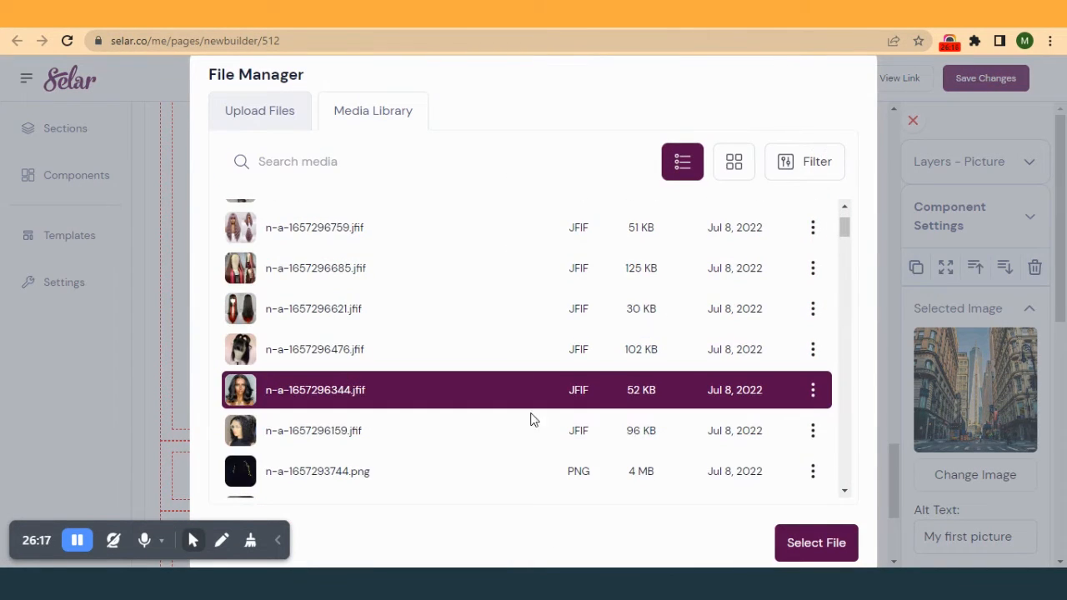
{"action": "left_click", "coordinate": [833, 541]}
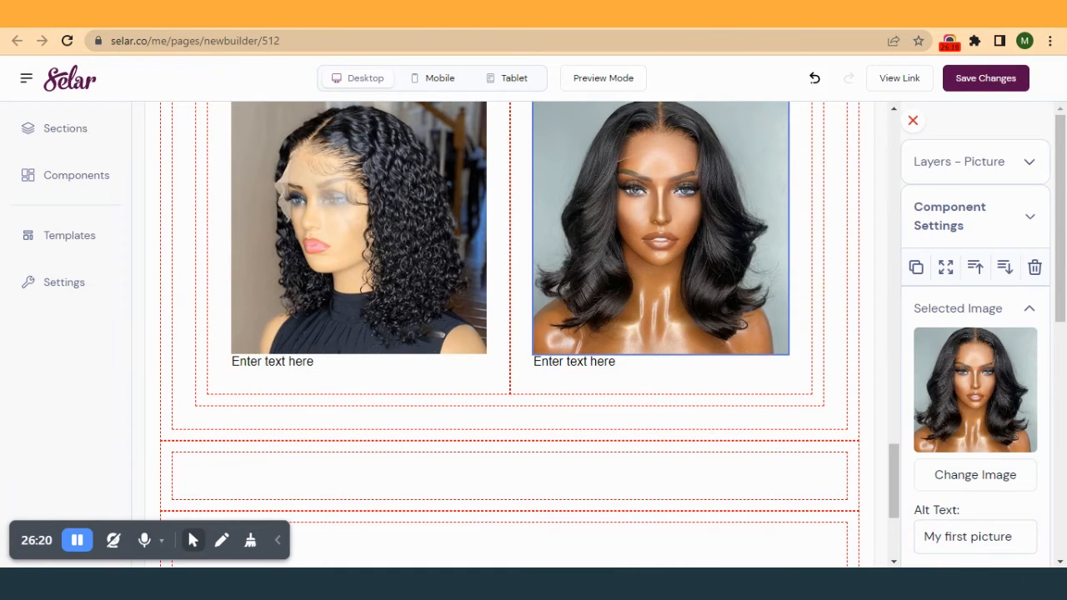
- Copy the first product's title from the reference page and set the first caption to "Customize Ombre Highlight summer Colorful 613 Blonde Human Hair Wig"
{"action": "key", "text": "ctrl+Tab"}
{"action": "key", "text": "F5"}
{"action": "left_click_drag", "start_coordinate": [303, 366], "coordinate": [109, 354]}
{"action": "key", "text": "ctrl+c"}
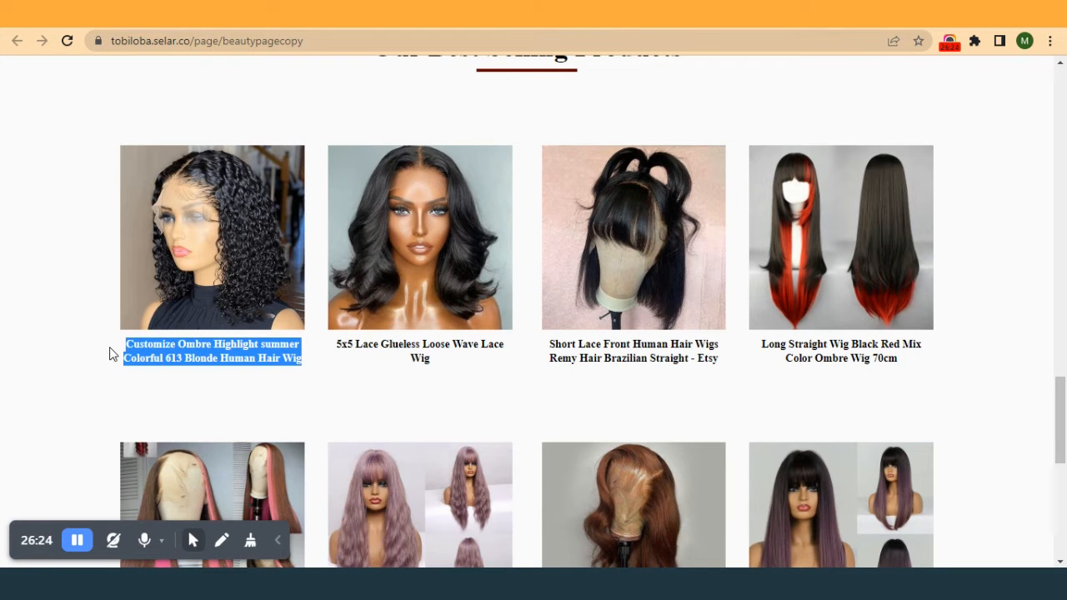
{"action": "key", "text": "ctrl+Tab"}
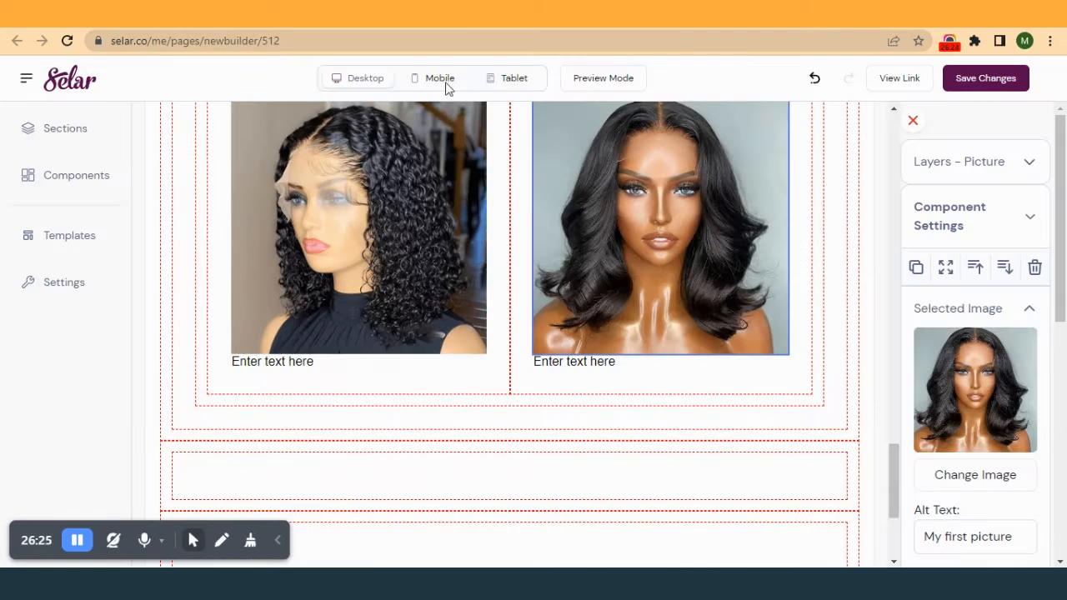
{"action": "left_click", "coordinate": [334, 365]}
{"action": "triple_click", "coordinate": [955, 369]}
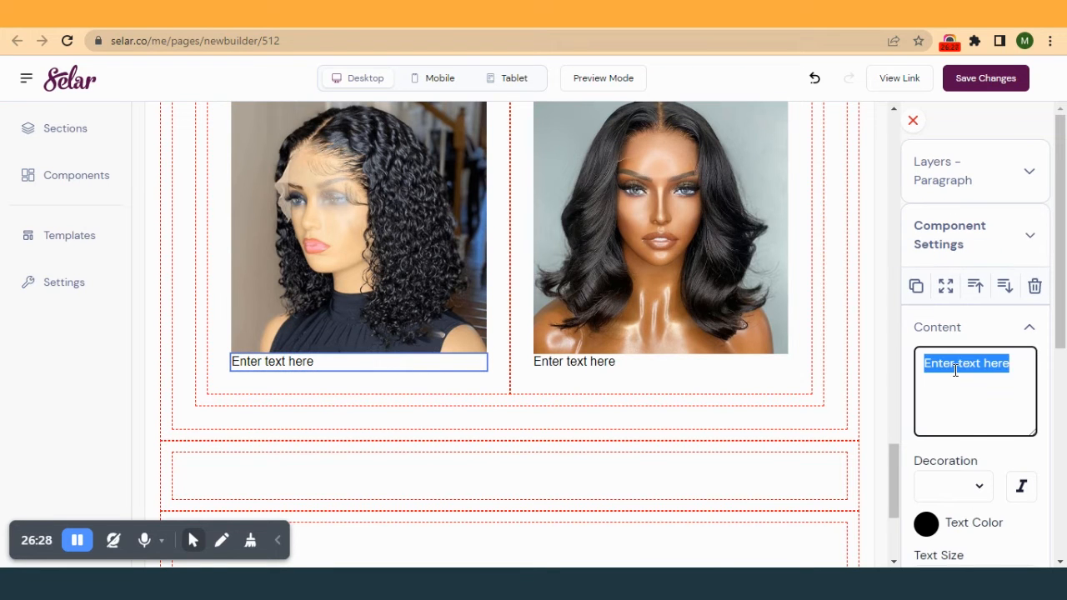
{"action": "key", "text": "ctrl+v"}
- Copy the second product's title from the reference page and set the second caption to "5x5 Lace Glueless Loose Wave Lace Wig"
{"action": "key", "text": "ctrl+Tab"}
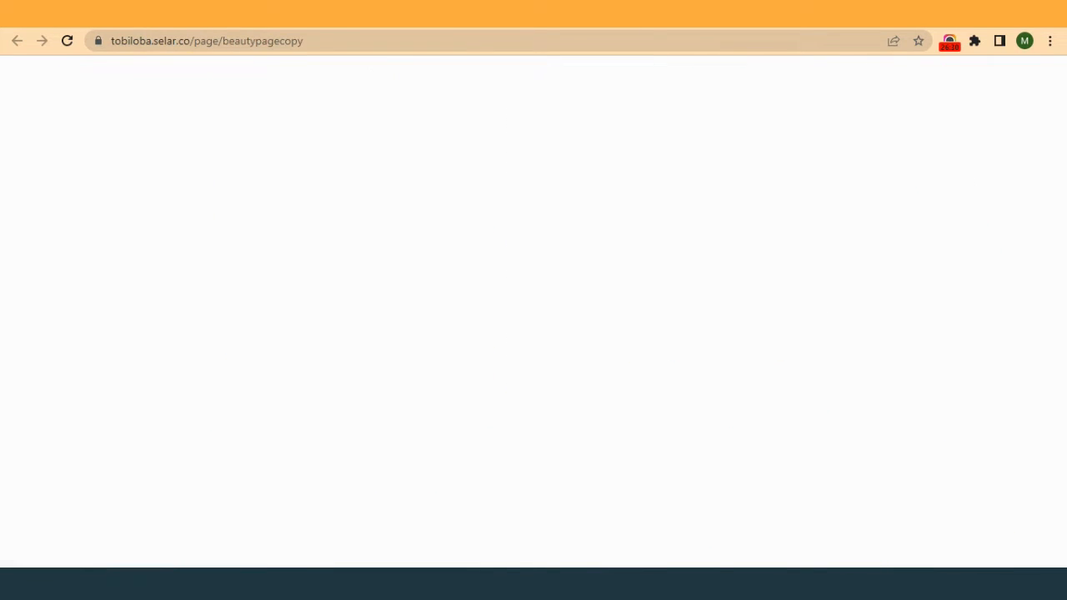
{"action": "left_click_drag", "start_coordinate": [429, 359], "coordinate": [341, 345]}
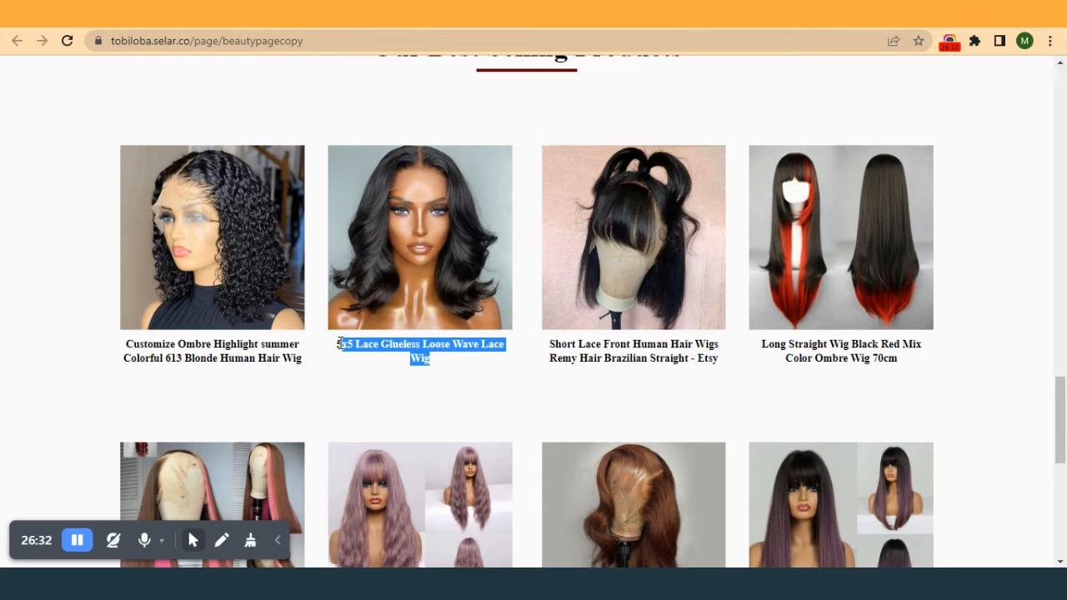
{"action": "key", "text": "ctrl+shift+Tab"}
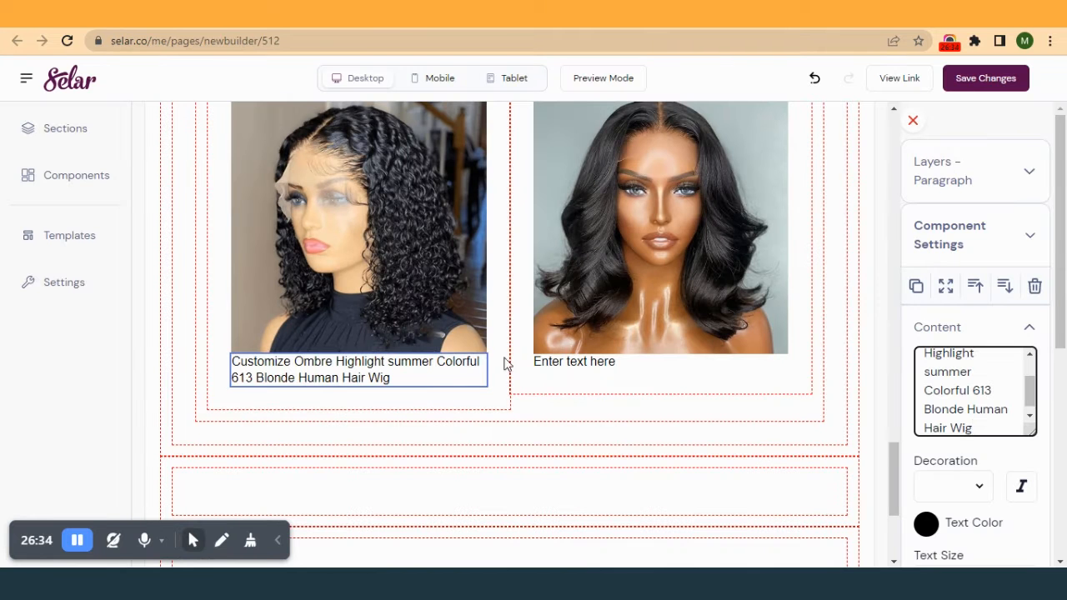
{"action": "left_click", "coordinate": [557, 369]}
{"action": "triple_click", "coordinate": [982, 363]}
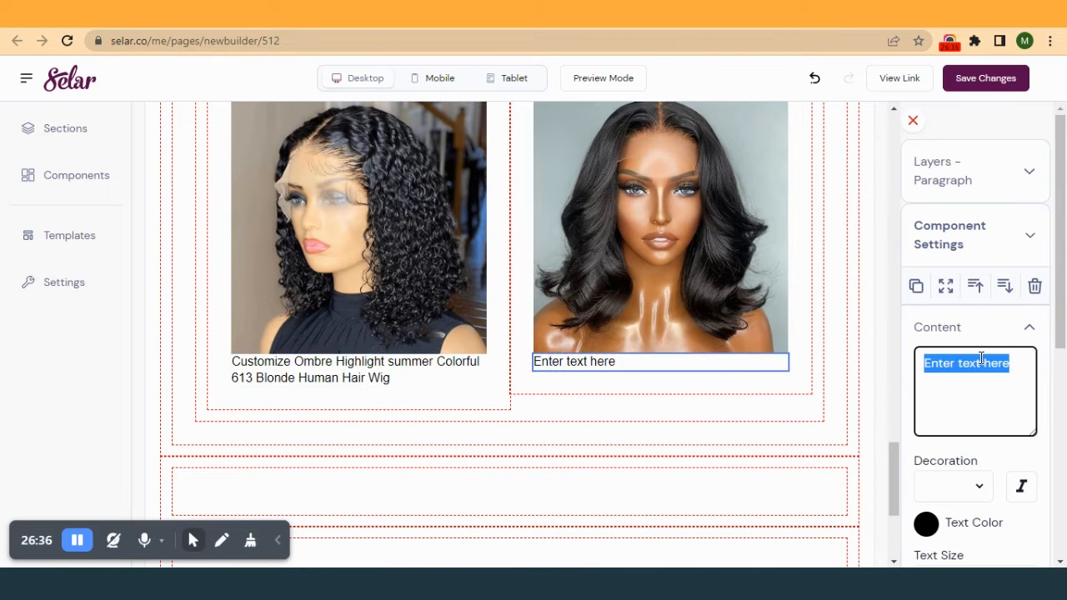
{"action": "type", "text": "5x5 Lace Glueless Loose Wave Lace Wig"}
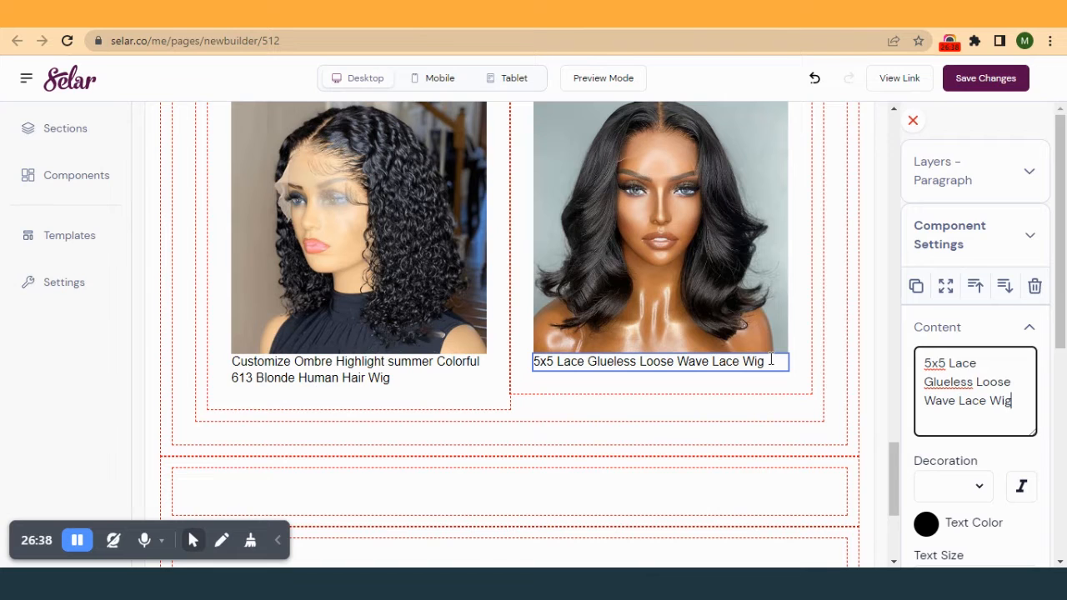
- Set the text size of both product captions to Small, starting with the second column's caption
{"action": "scroll", "coordinate": [967, 476], "scroll_direction": "down", "scroll_amount": 1}
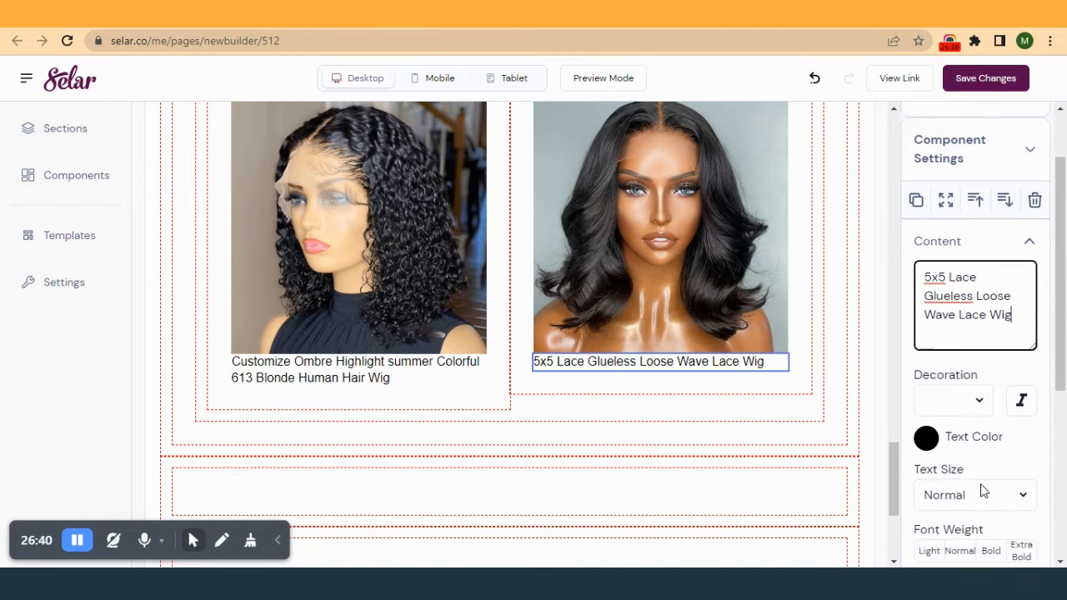
{"action": "scroll", "coordinate": [979, 491], "scroll_direction": "down", "scroll_amount": 2}
{"action": "left_click", "coordinate": [965, 347]}
{"action": "left_click", "coordinate": [960, 389]}
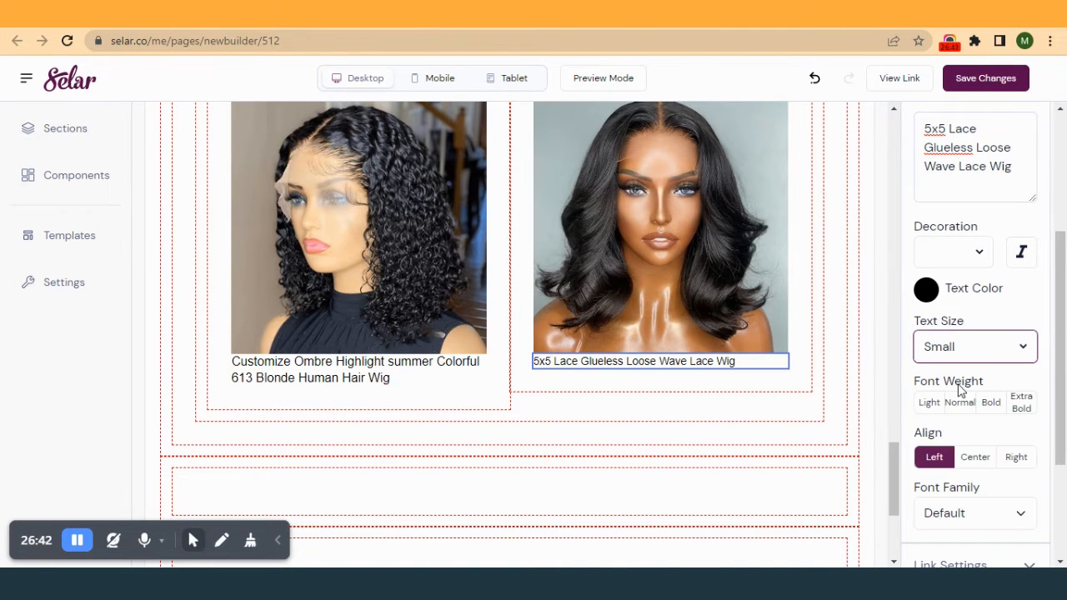
{"action": "left_click", "coordinate": [437, 371]}
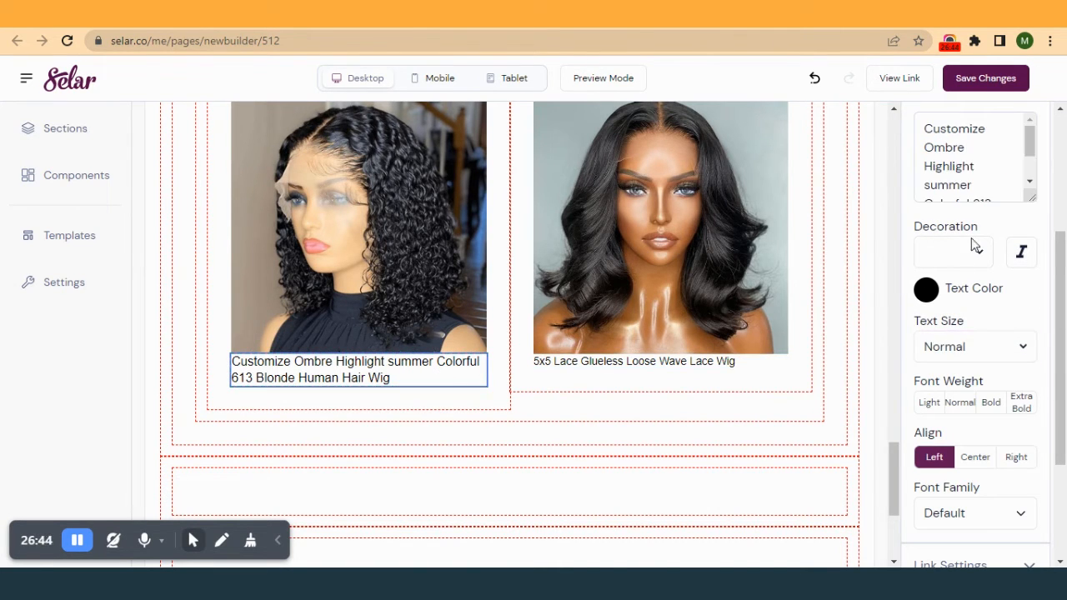
{"action": "left_click", "coordinate": [963, 348]}
{"action": "left_click", "coordinate": [959, 387]}
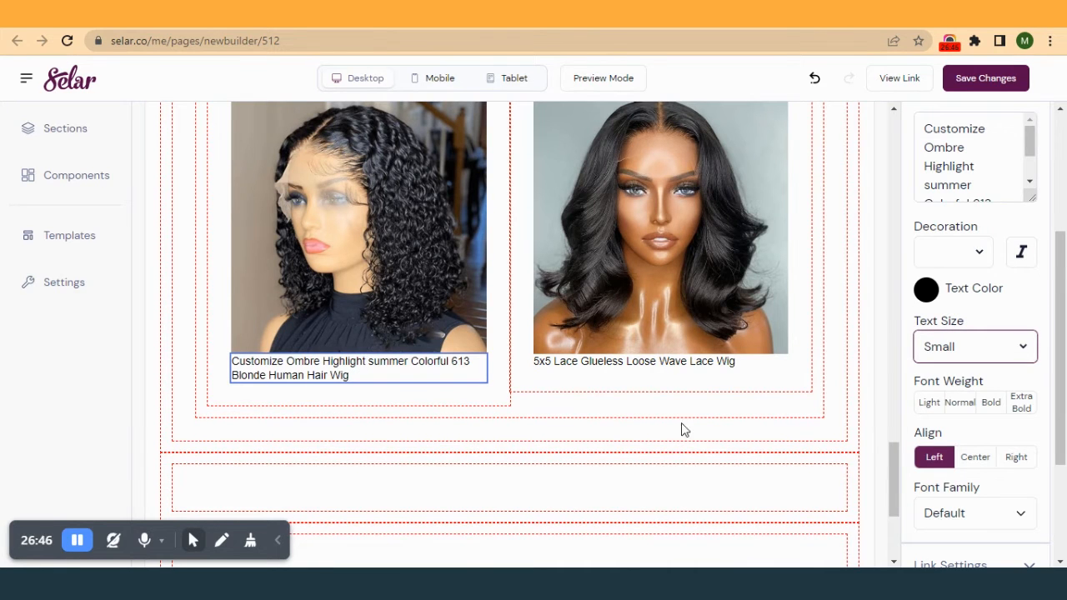
- Make both product captions bold and center-aligned, starting with the "5x5 Lace Glueless Loose Wave Lace Wig" caption
{"action": "left_click", "coordinate": [717, 367]}
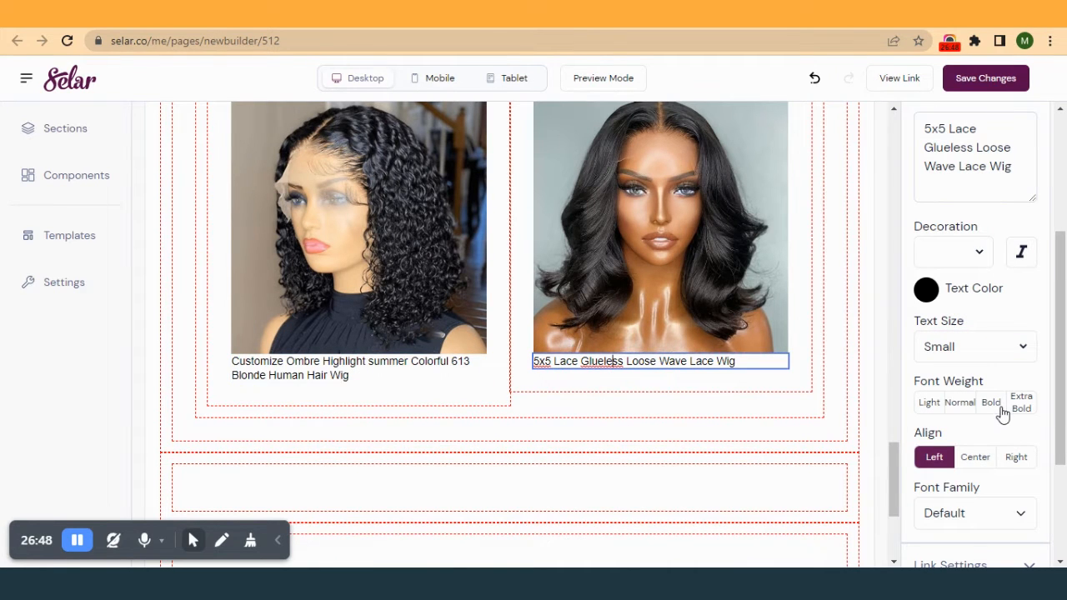
{"action": "left_click", "coordinate": [992, 404]}
{"action": "left_click", "coordinate": [977, 461]}
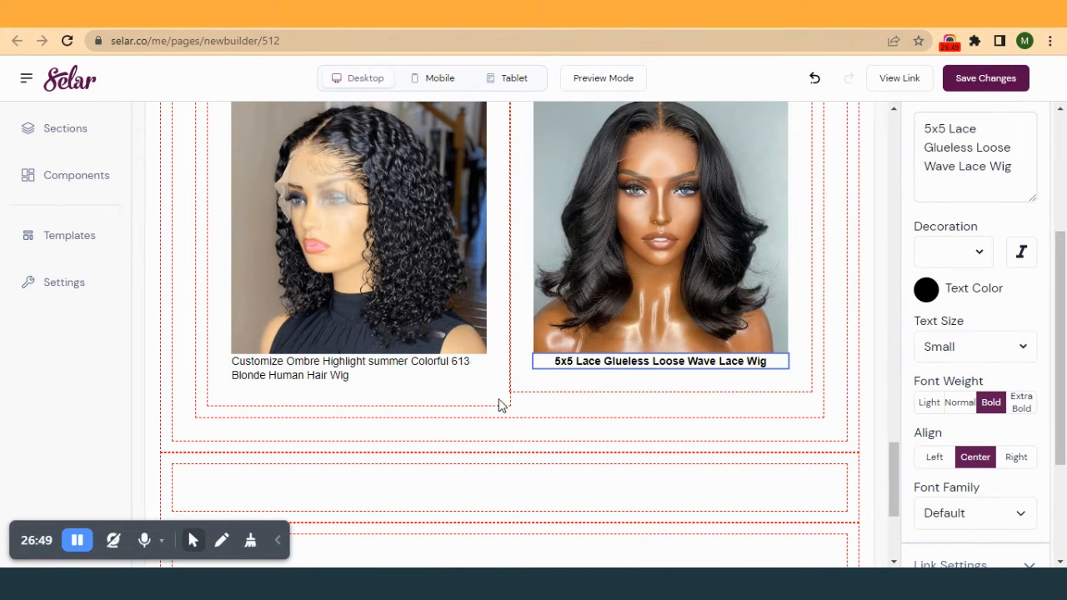
{"action": "left_click", "coordinate": [420, 374]}
{"action": "left_click", "coordinate": [990, 403]}
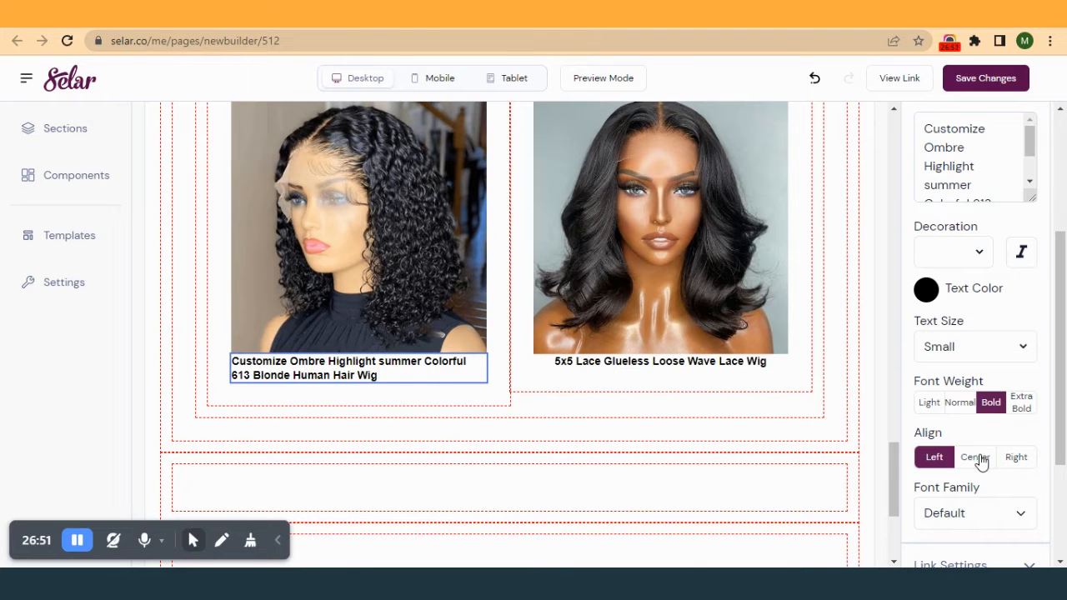
{"action": "left_click", "coordinate": [981, 460]}
- Set the font family of both product captions to Avenir, starting with the first column's caption
{"action": "scroll", "coordinate": [984, 466], "scroll_direction": "down", "scroll_amount": 2}
{"action": "left_click", "coordinate": [981, 359]}
{"action": "scroll", "coordinate": [944, 482], "scroll_direction": "down", "scroll_amount": 1}
{"action": "scroll", "coordinate": [945, 482], "scroll_direction": "down", "scroll_amount": 1}
{"action": "left_click", "coordinate": [946, 392]}
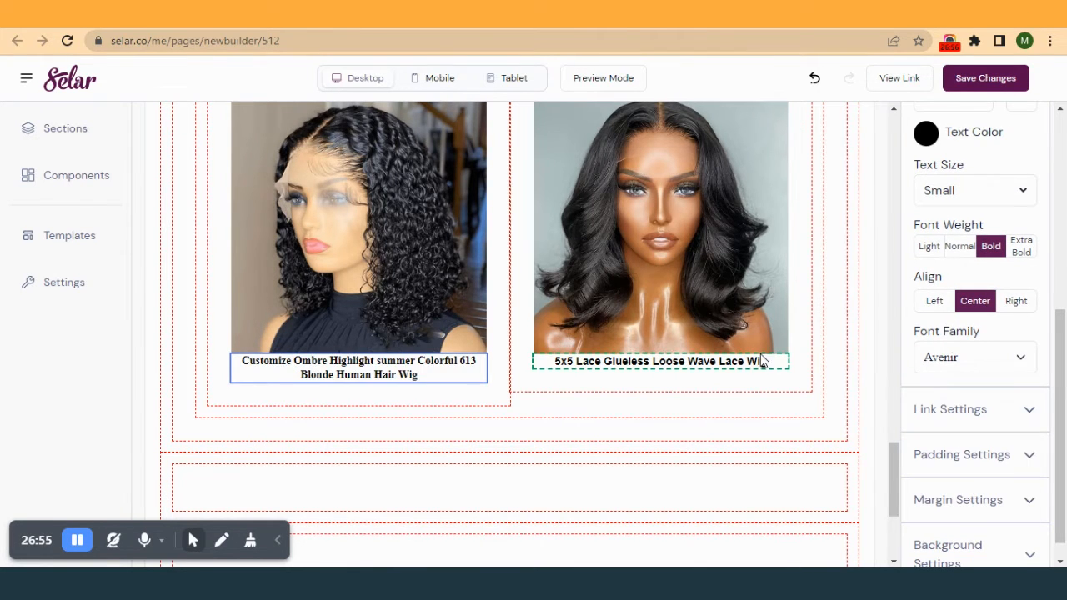
{"action": "left_click", "coordinate": [759, 363]}
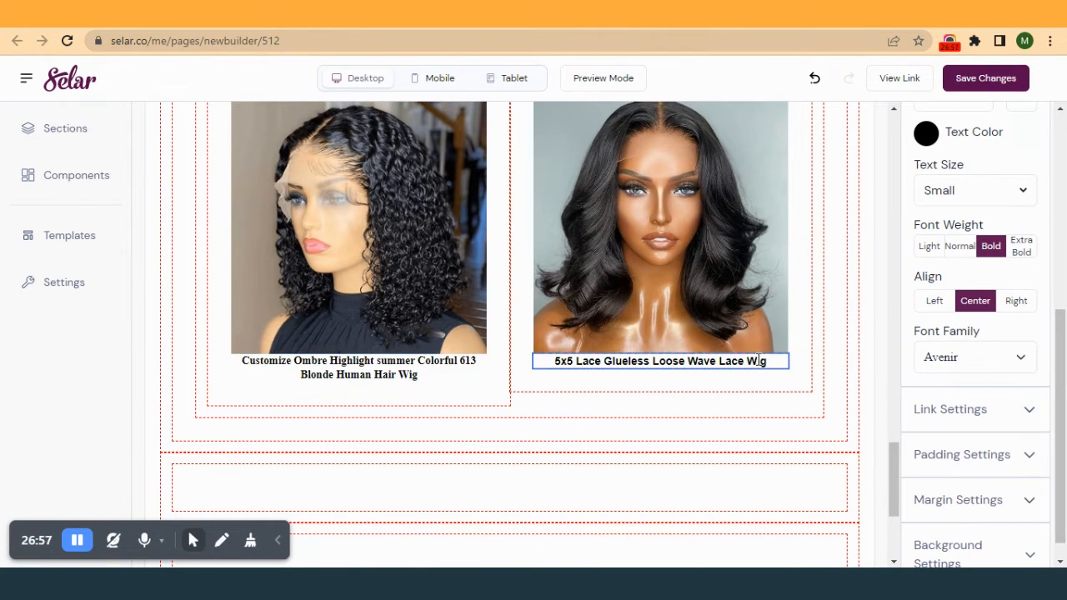
{"action": "left_click", "coordinate": [960, 364]}
{"action": "scroll", "coordinate": [949, 490], "scroll_direction": "down", "scroll_amount": 1}
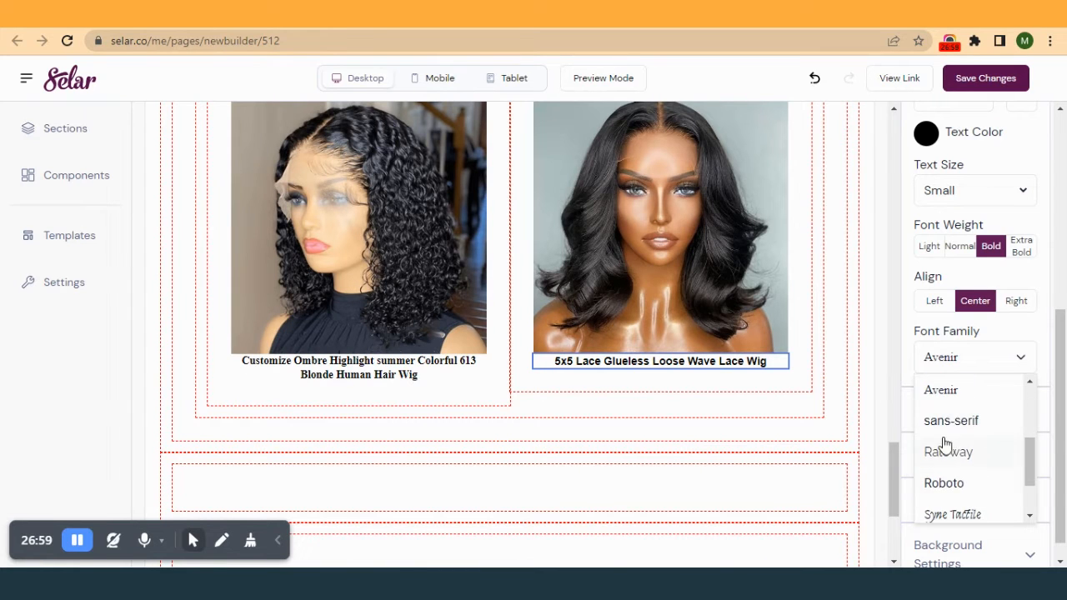
{"action": "left_click", "coordinate": [953, 395]}
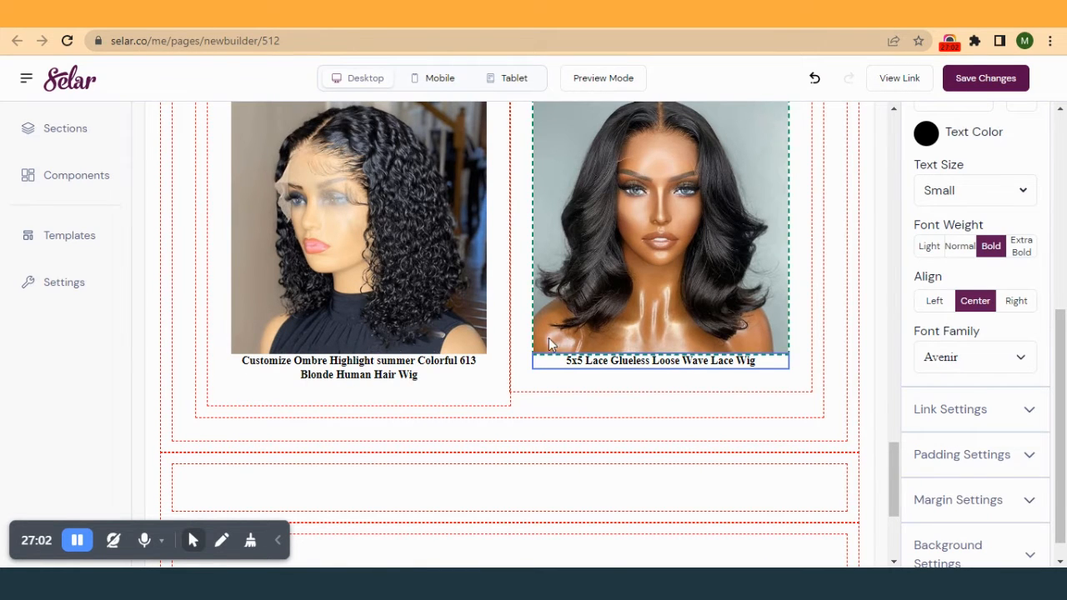
{"action": "left_click", "coordinate": [597, 351]}
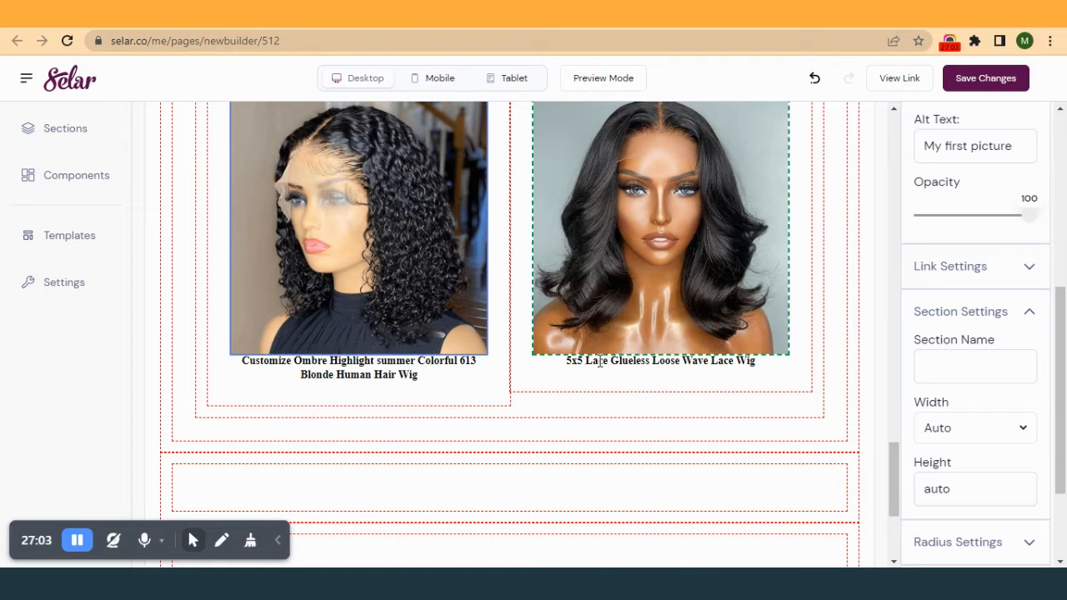
- Set the top margin of both product captions to 12
{"action": "left_click", "coordinate": [436, 376]}
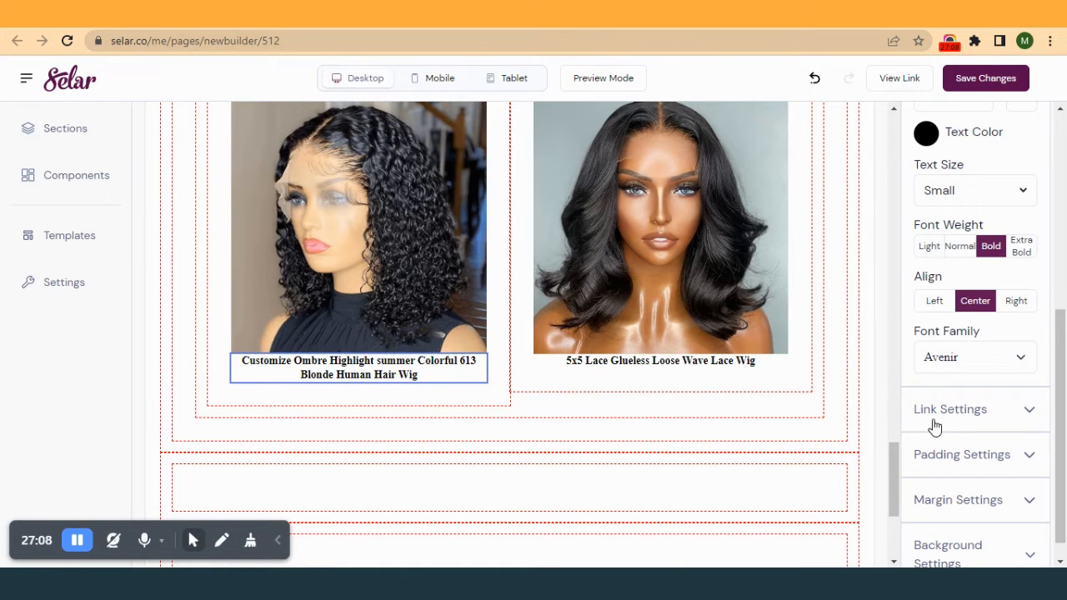
{"action": "scroll", "coordinate": [944, 455], "scroll_direction": "down", "scroll_amount": 1}
{"action": "left_click", "coordinate": [943, 475]}
{"action": "scroll", "coordinate": [930, 442], "scroll_direction": "down", "scroll_amount": 2}
{"action": "left_click_drag", "start_coordinate": [922, 417], "coordinate": [934, 424]}
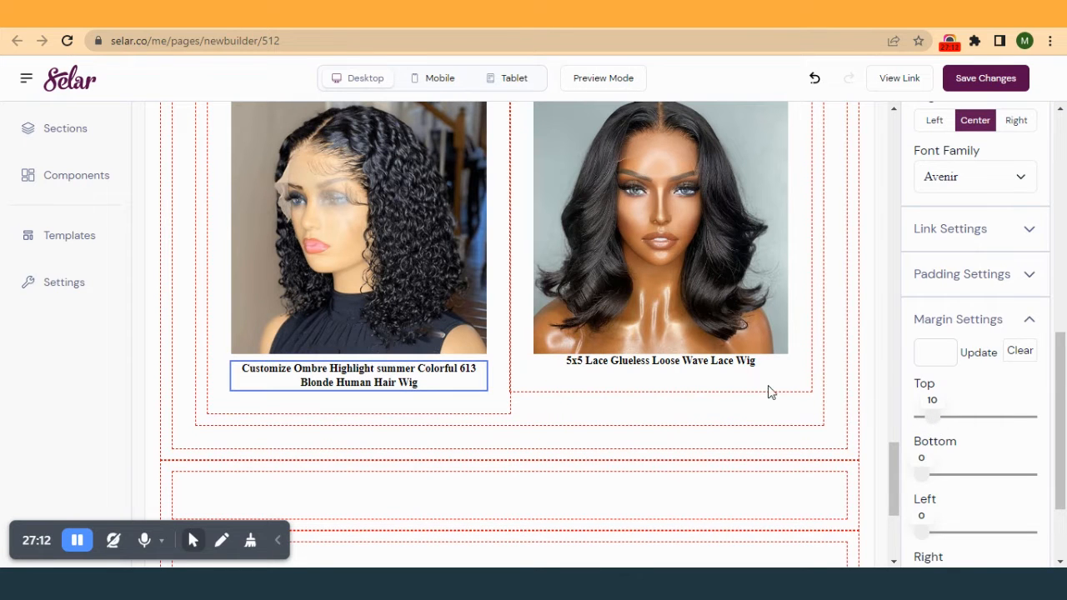
{"action": "left_click", "coordinate": [694, 361]}
{"action": "left_click_drag", "start_coordinate": [931, 426], "coordinate": [939, 427]}
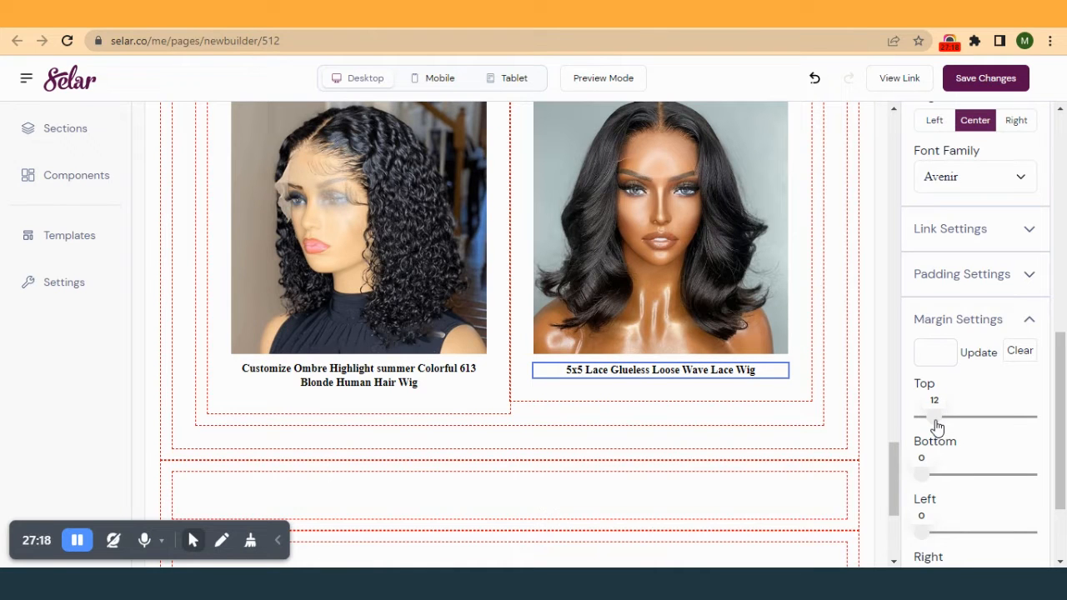
{"action": "left_click", "coordinate": [413, 383]}
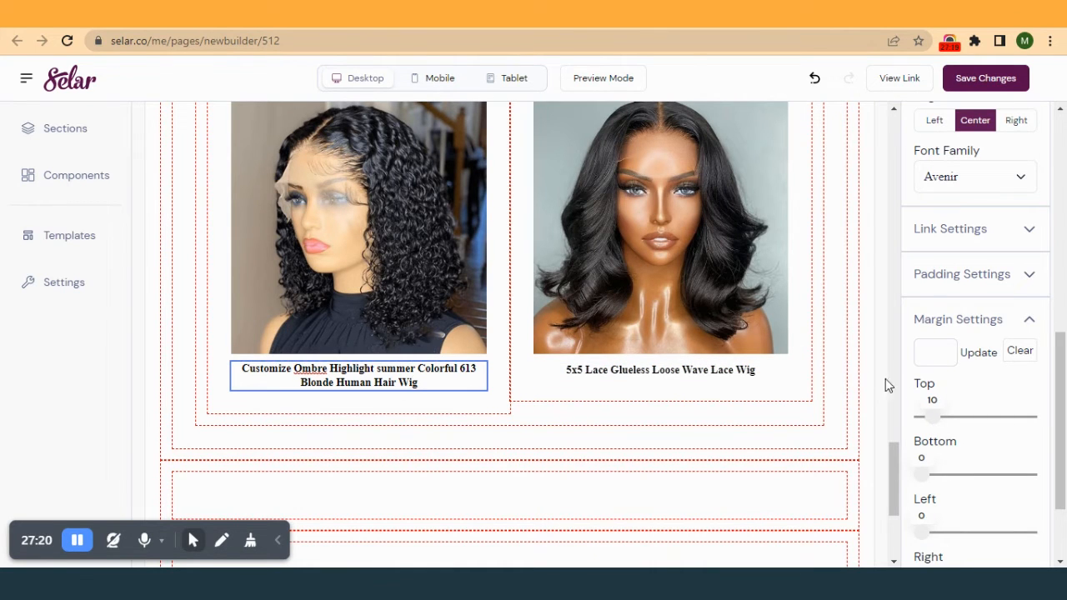
{"action": "left_click", "coordinate": [937, 419]}
{"action": "key", "text": "Right"}
{"action": "key", "text": "Right"}
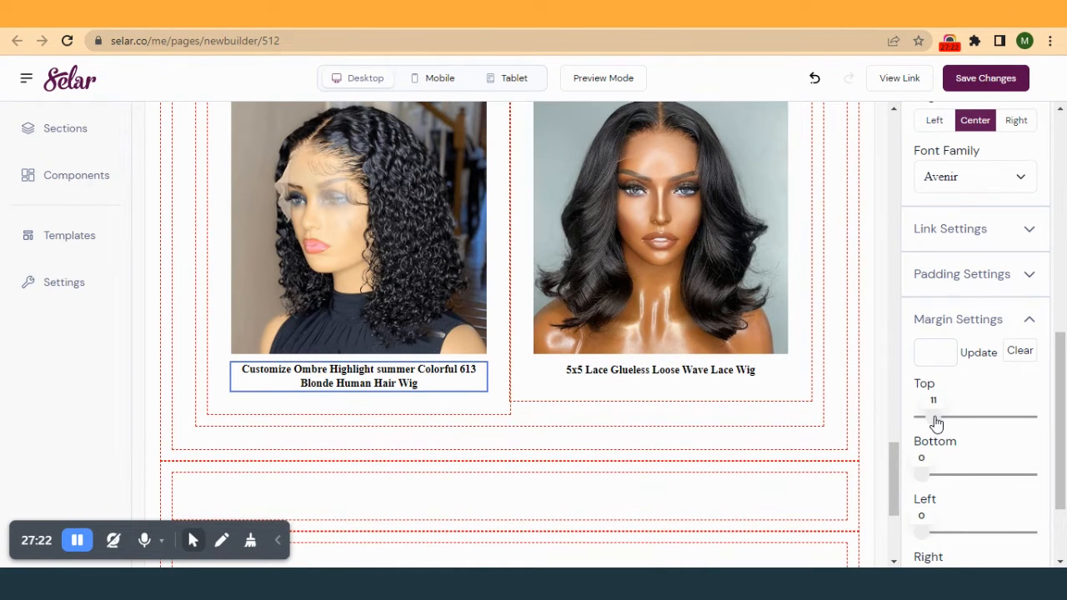
- Duplicate the container that holds the two product columns
{"action": "scroll", "coordinate": [467, 320], "scroll_direction": "up", "scroll_amount": 2}
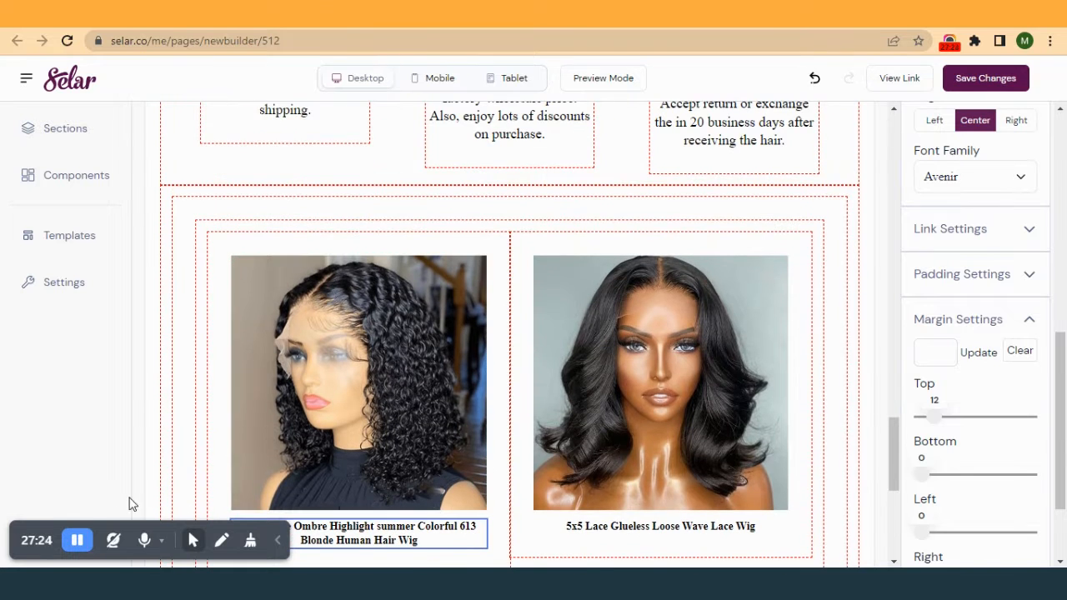
{"action": "scroll", "coordinate": [667, 350], "scroll_direction": "down", "scroll_amount": 1}
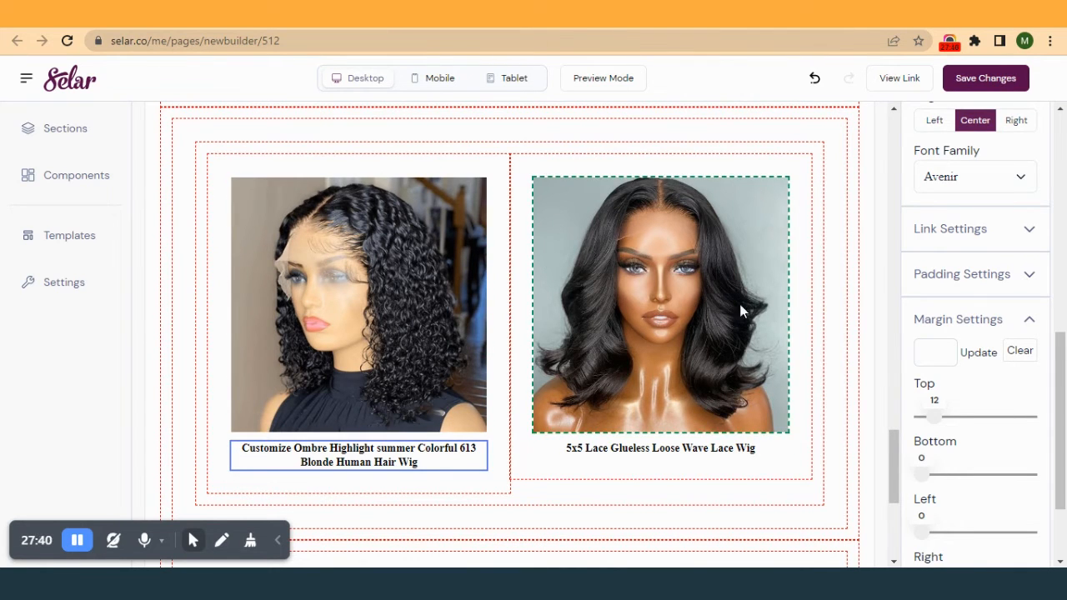
{"action": "left_click", "coordinate": [744, 136]}
{"action": "scroll", "coordinate": [945, 209], "scroll_direction": "up", "scroll_amount": 1}
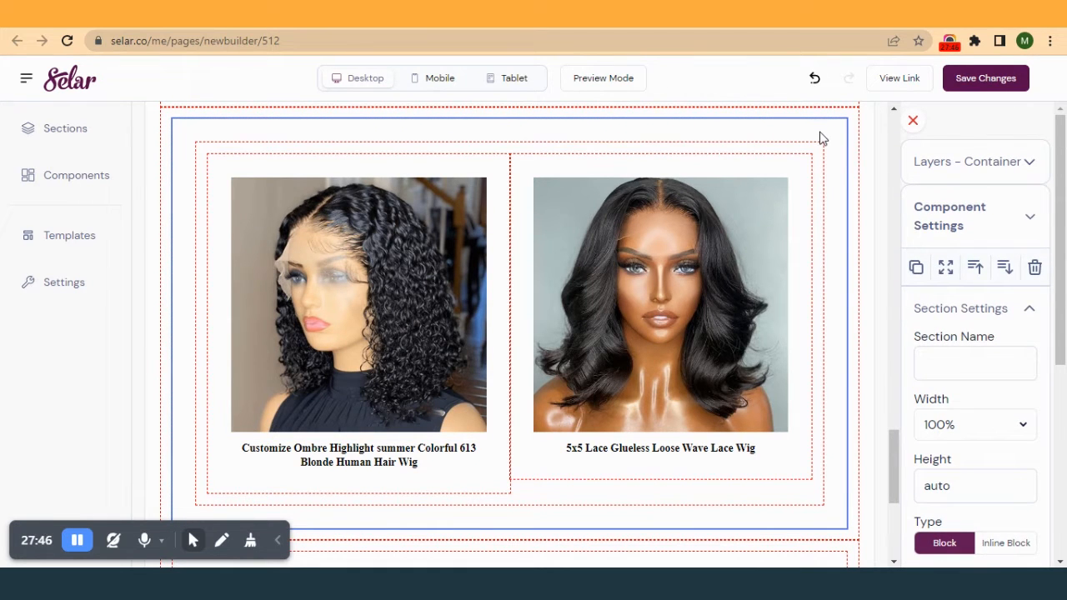
{"action": "left_click", "coordinate": [916, 269]}
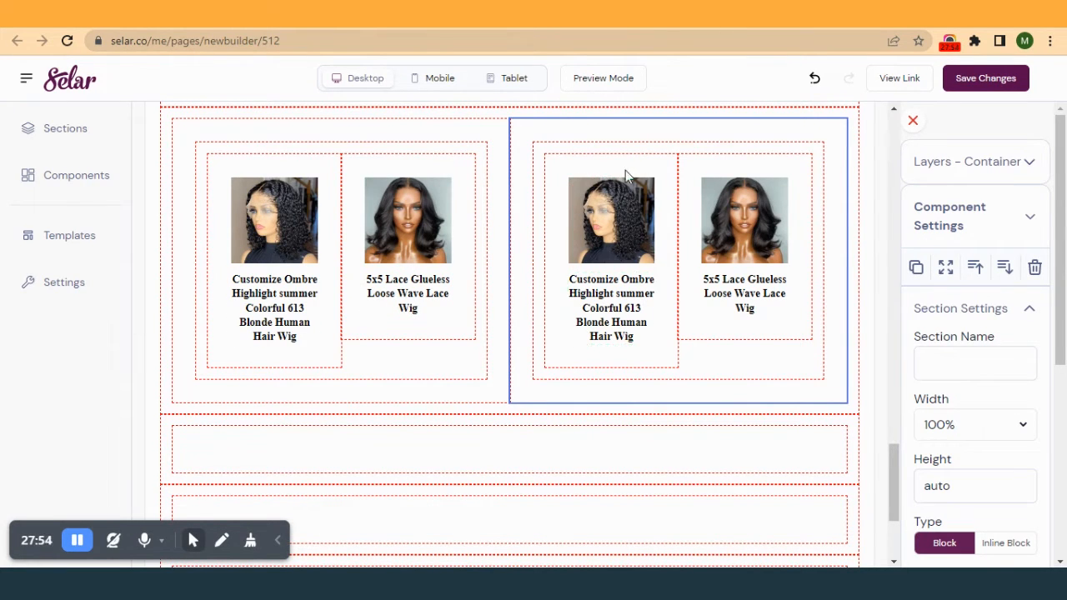
- Try the Column flex direction on the row holding the two product containers, then set it back to Row
{"action": "left_click", "coordinate": [856, 147]}
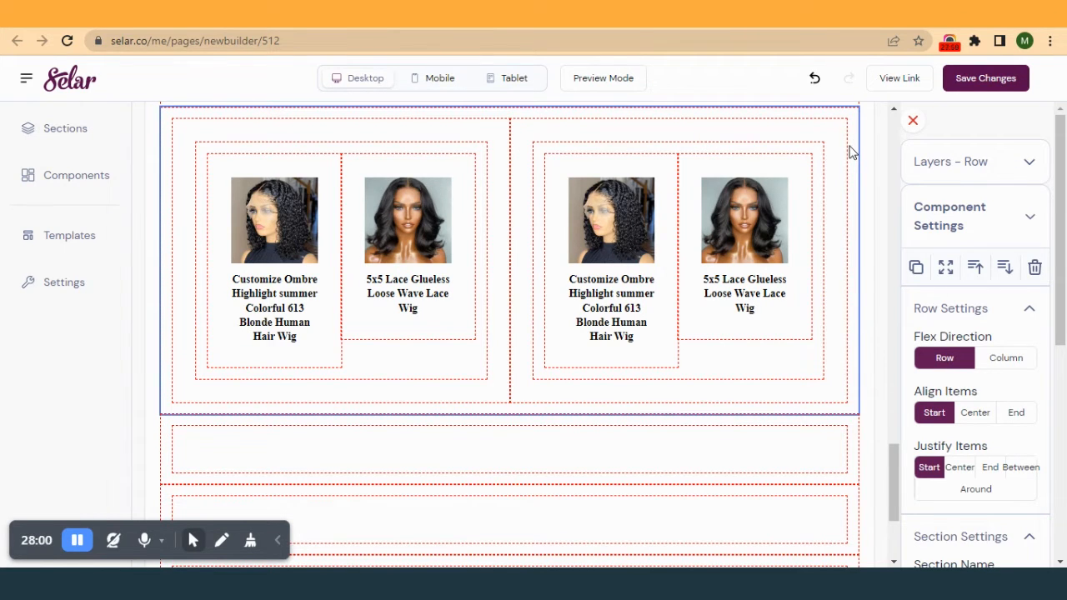
{"action": "left_click", "coordinate": [842, 146]}
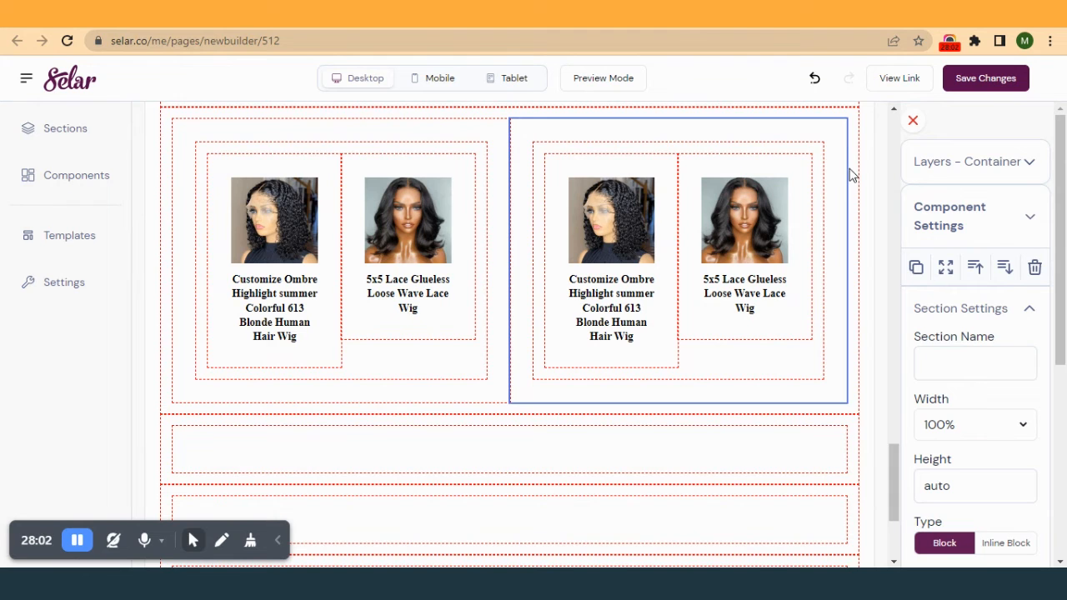
{"action": "left_click", "coordinate": [852, 177]}
{"action": "left_click", "coordinate": [1008, 365]}
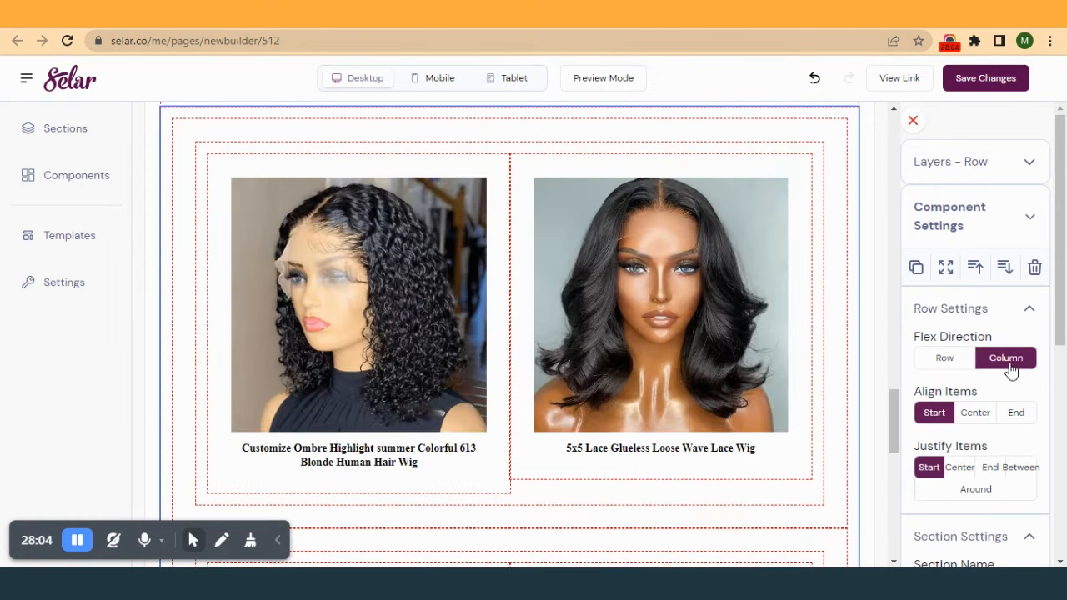
{"action": "scroll", "coordinate": [741, 402], "scroll_direction": "down", "scroll_amount": 5}
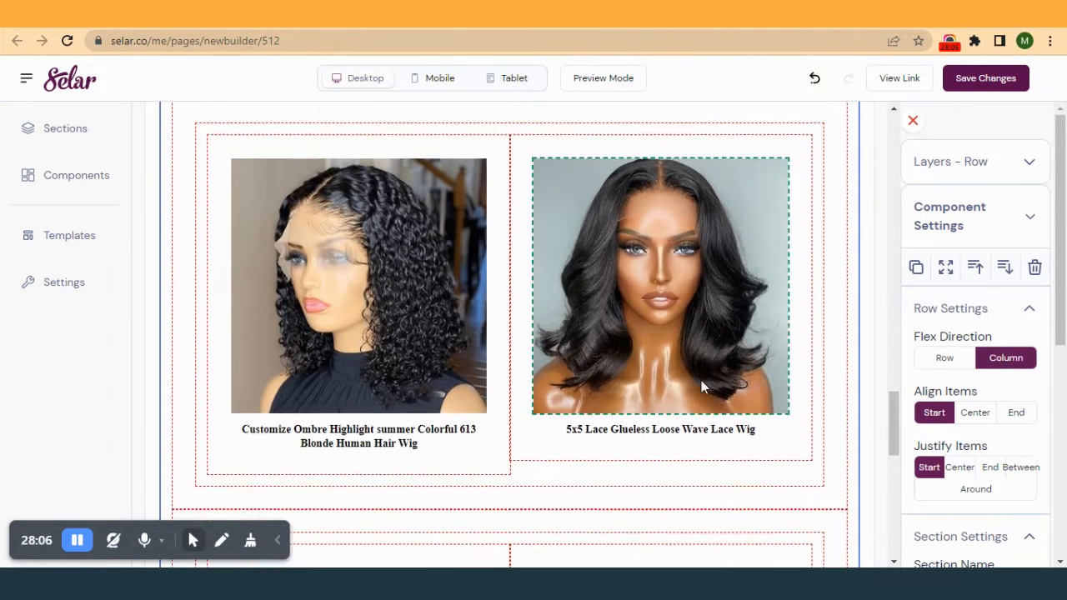
{"action": "scroll", "coordinate": [546, 436], "scroll_direction": "down", "scroll_amount": 3}
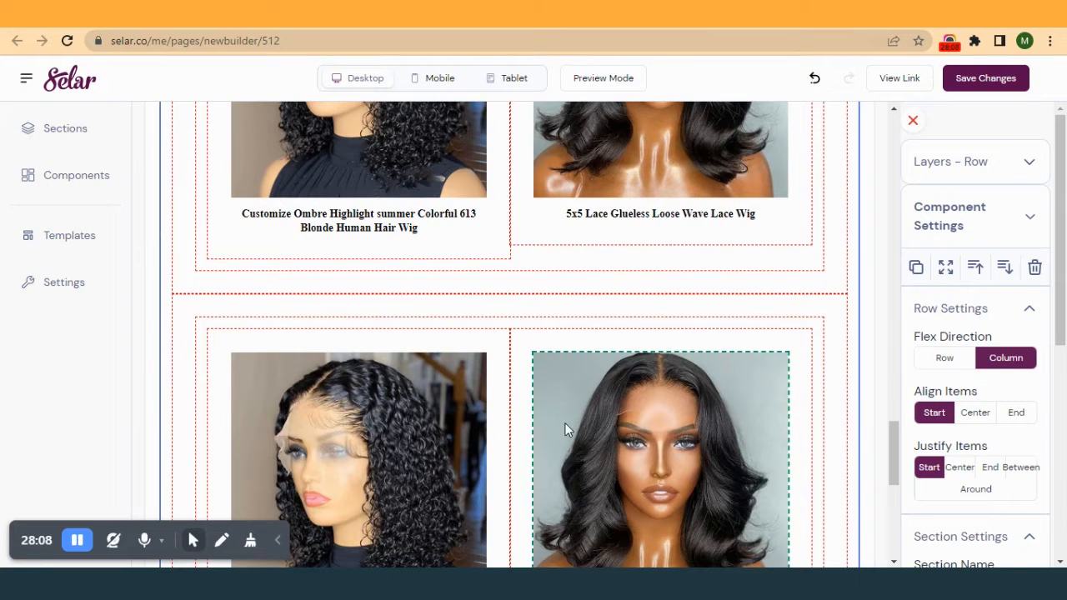
{"action": "left_click", "coordinate": [929, 364]}
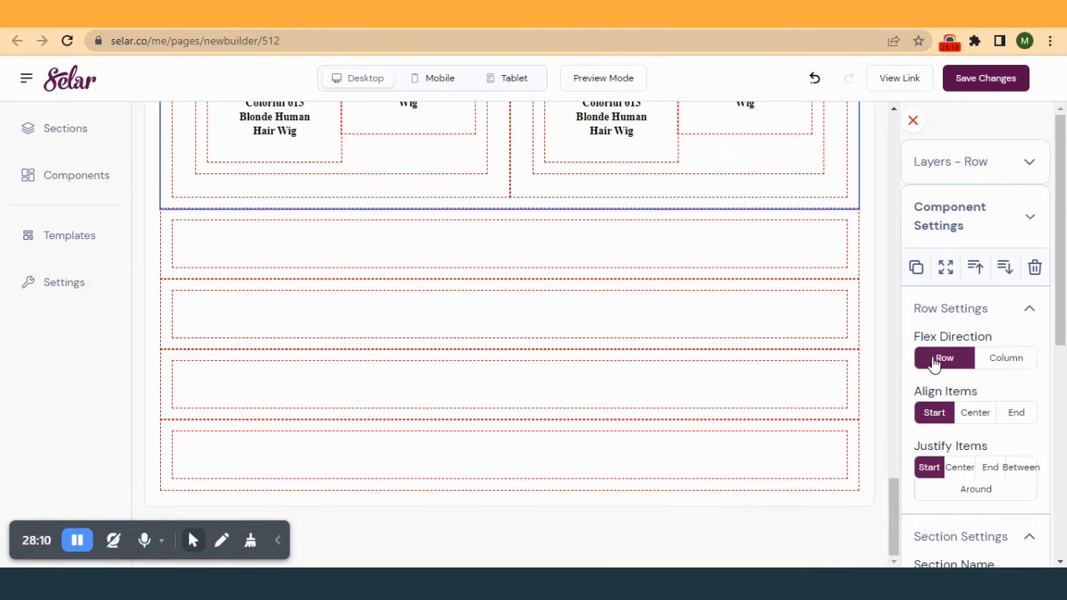
{"action": "scroll", "coordinate": [689, 297], "scroll_direction": "up", "scroll_amount": 1}
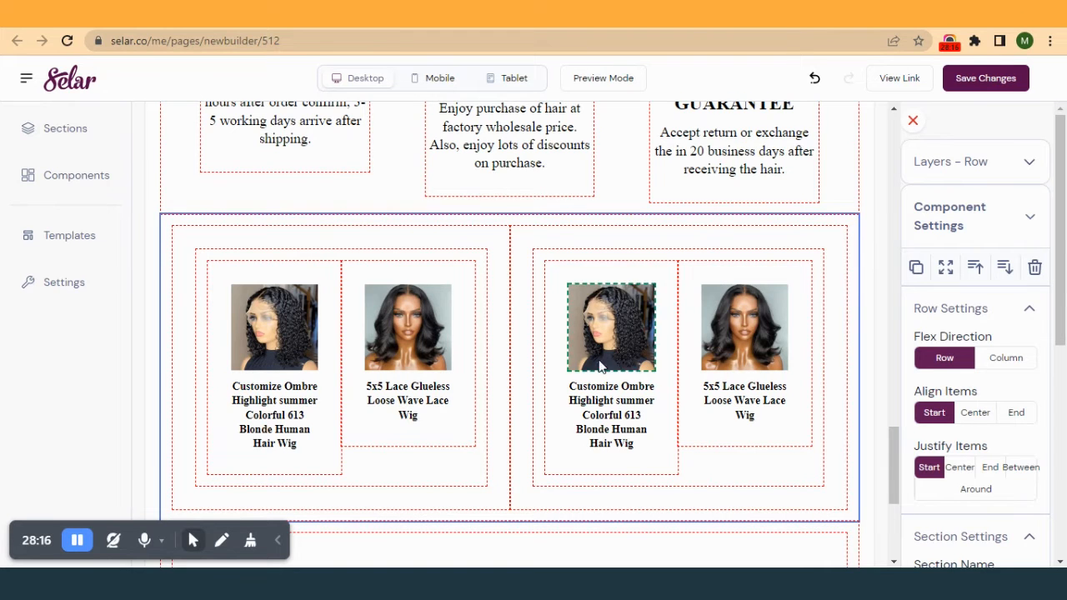
- Reselect the product containers' parent row, try stacking its containers with Column flex direction once more, and return it to Row
{"action": "left_click", "coordinate": [523, 327]}
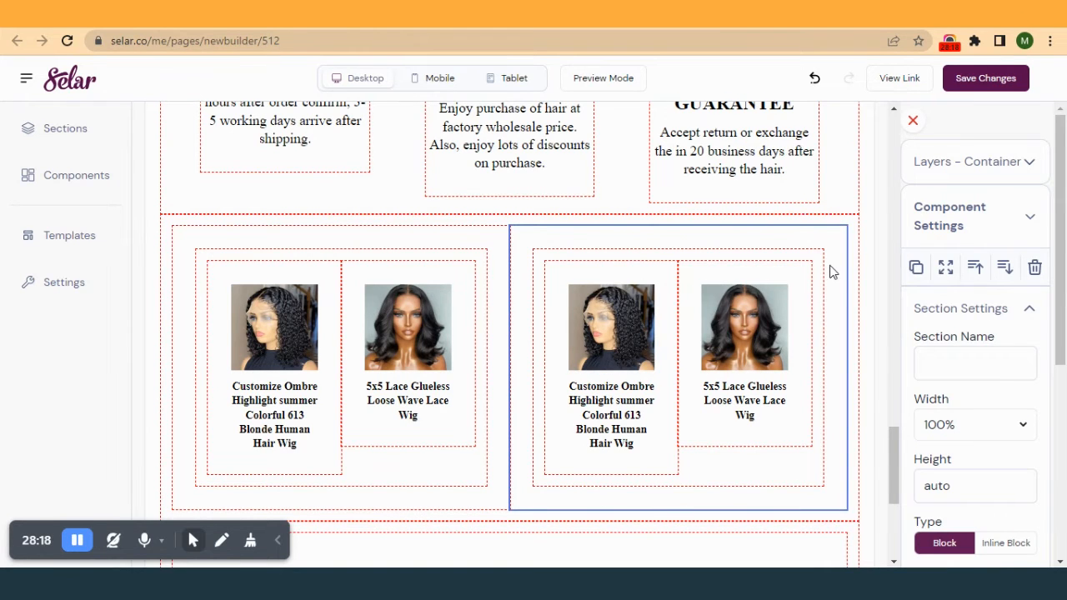
{"action": "left_click", "coordinate": [852, 289]}
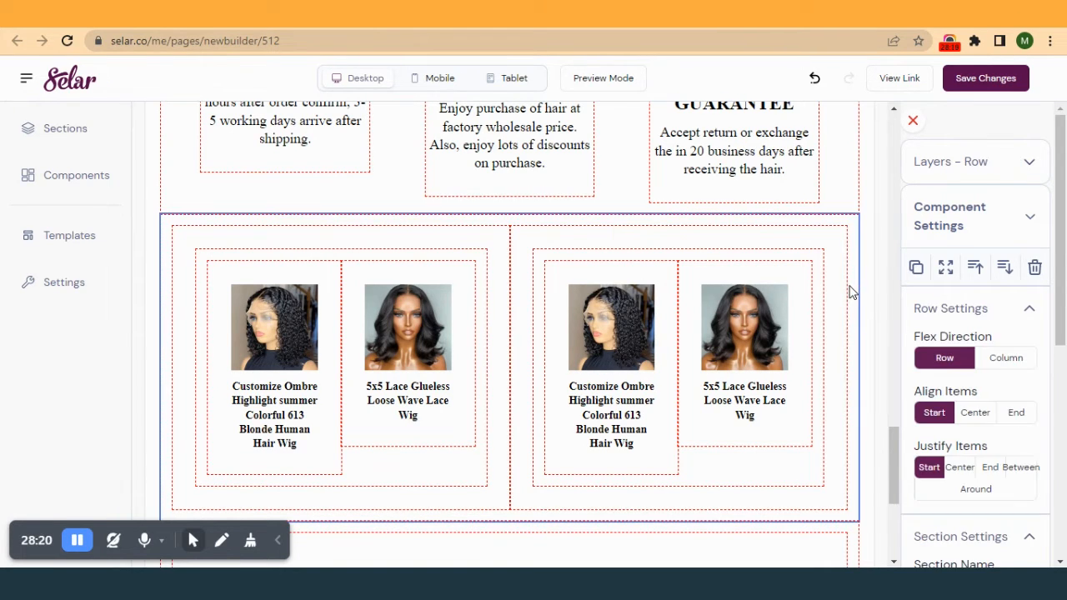
{"action": "left_click", "coordinate": [863, 282]}
{"action": "left_click", "coordinate": [855, 282]}
{"action": "left_click", "coordinate": [594, 246]}
{"action": "left_click", "coordinate": [499, 247]}
{"action": "left_click", "coordinate": [557, 250]}
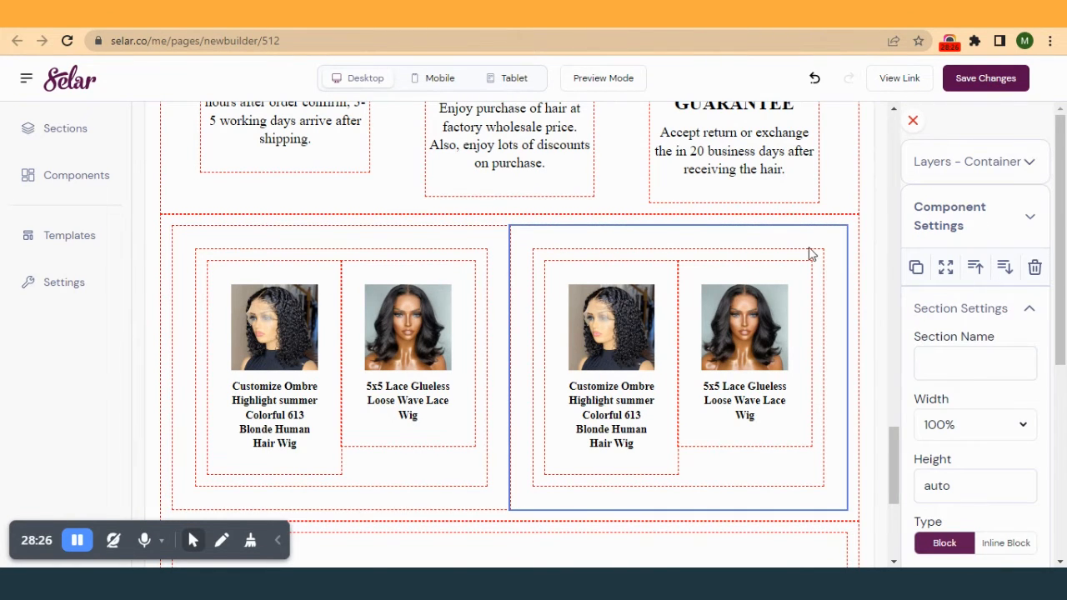
{"action": "left_click", "coordinate": [853, 263]}
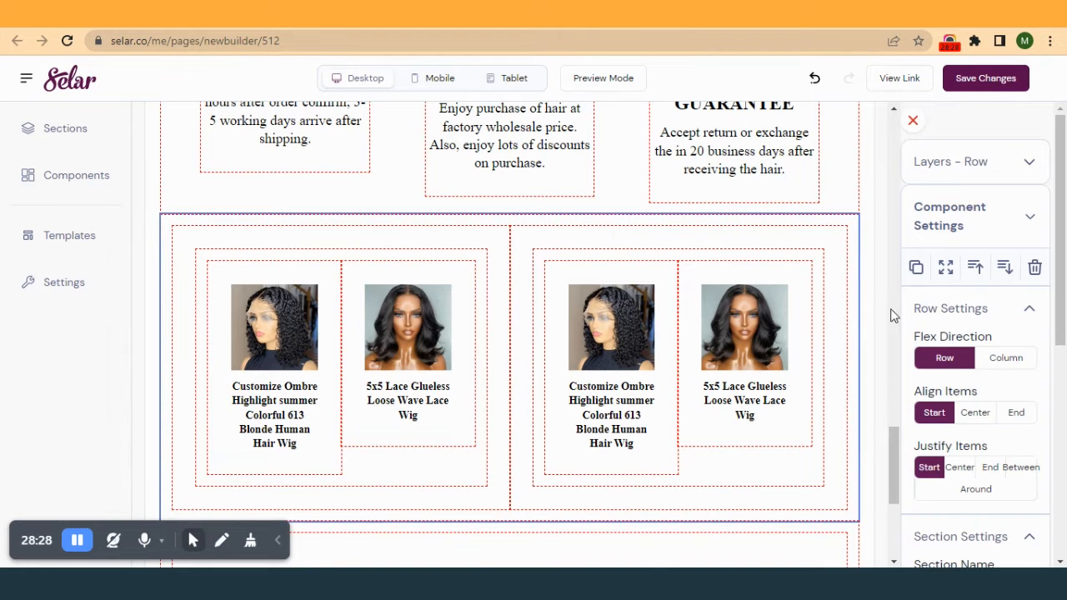
{"action": "left_click", "coordinate": [1007, 357]}
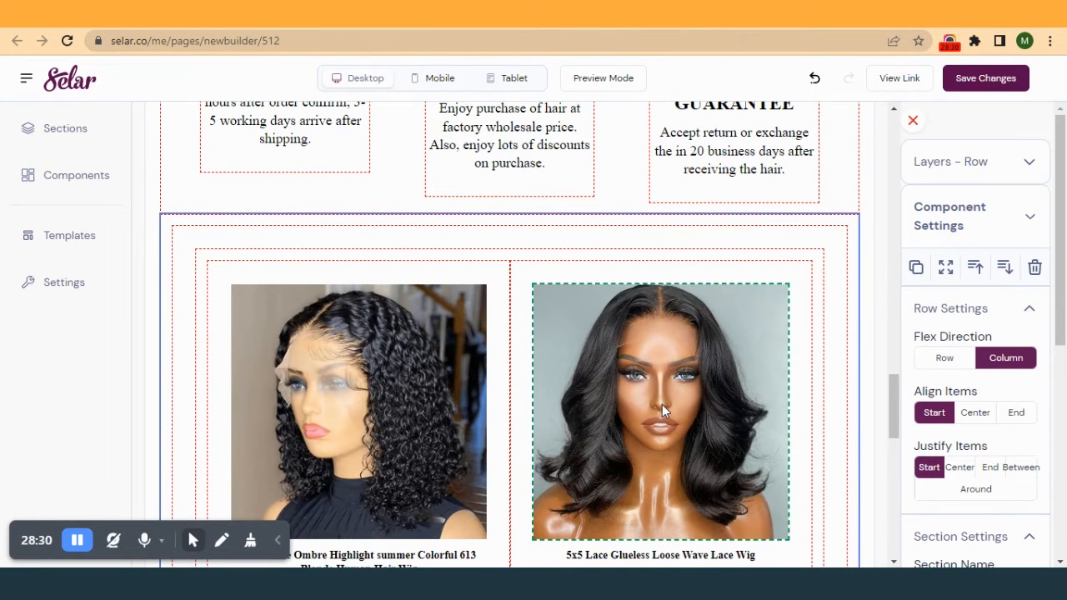
{"action": "scroll", "coordinate": [662, 407], "scroll_direction": "down", "scroll_amount": 5}
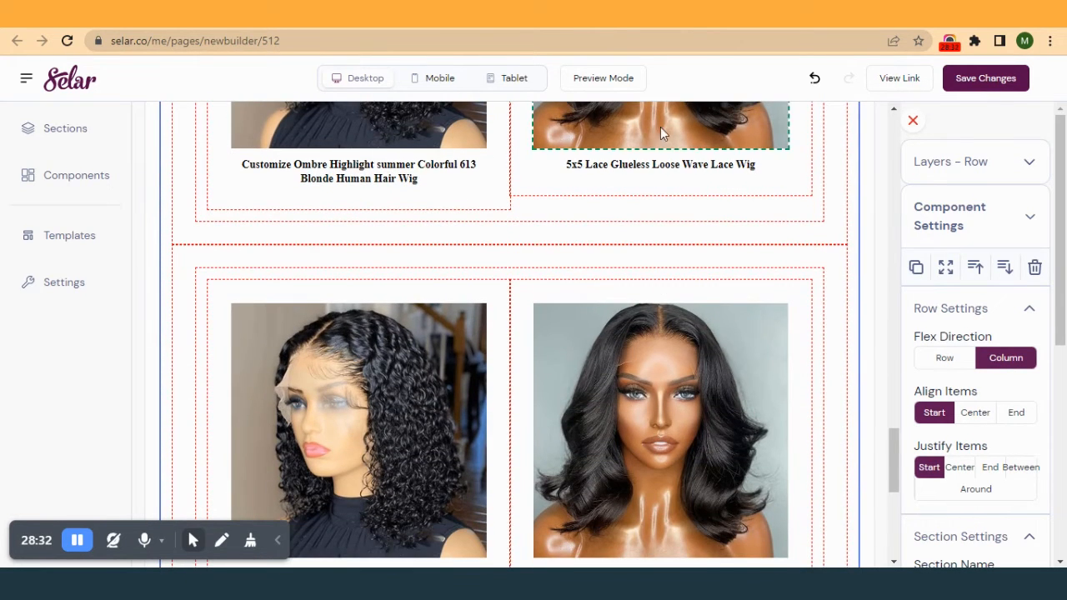
{"action": "scroll", "coordinate": [632, 350], "scroll_direction": "up", "scroll_amount": 6}
{"action": "left_click", "coordinate": [944, 358]}
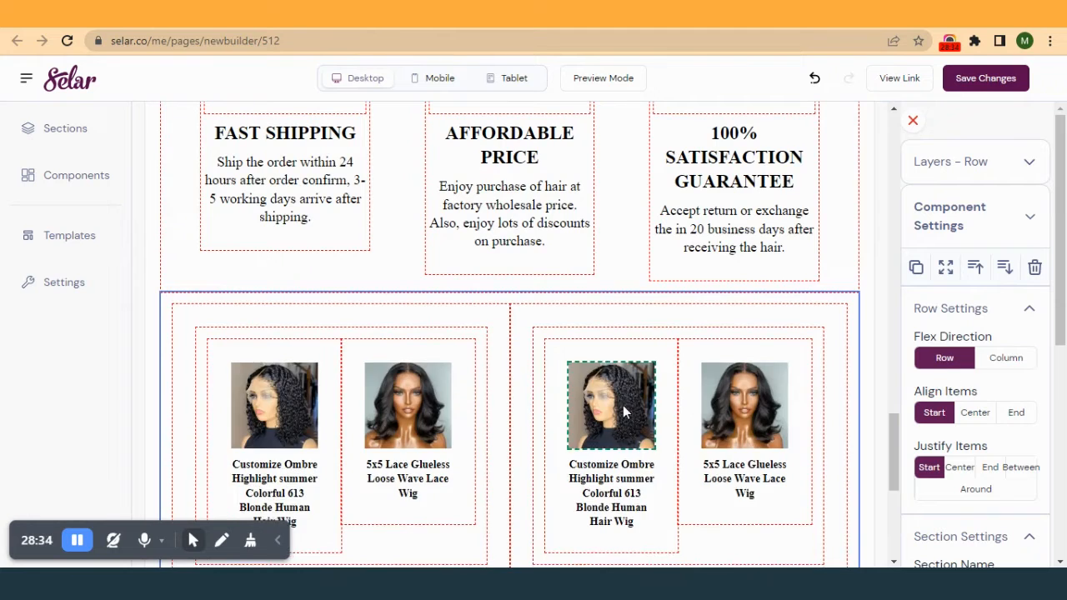
- Compare the product rows with the Our Best Selling Products grid on the beautypagecopy reference page, then return to the builder
{"action": "scroll", "coordinate": [625, 410], "scroll_direction": "down", "scroll_amount": 5}
{"action": "scroll", "coordinate": [623, 410], "scroll_direction": "down", "scroll_amount": 1}
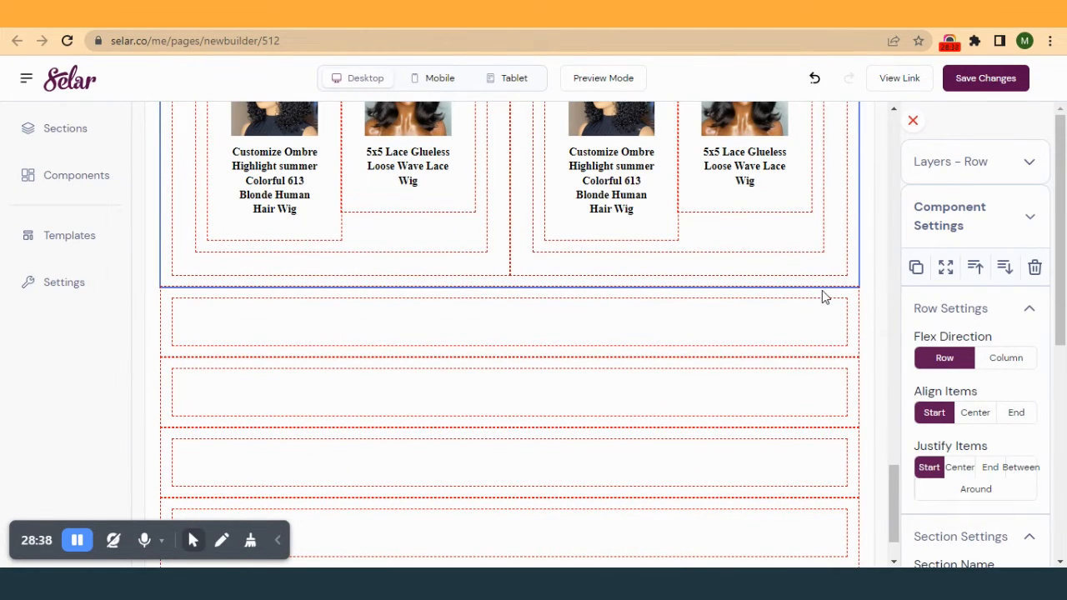
{"action": "left_click", "coordinate": [813, 15]}
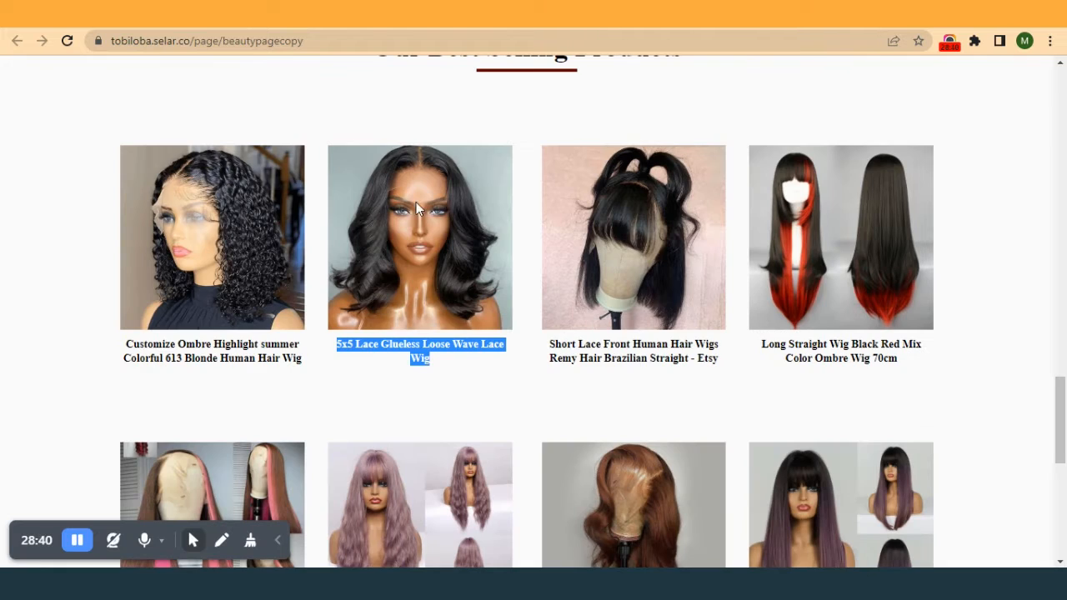
{"action": "scroll", "coordinate": [578, 382], "scroll_direction": "down", "scroll_amount": 2}
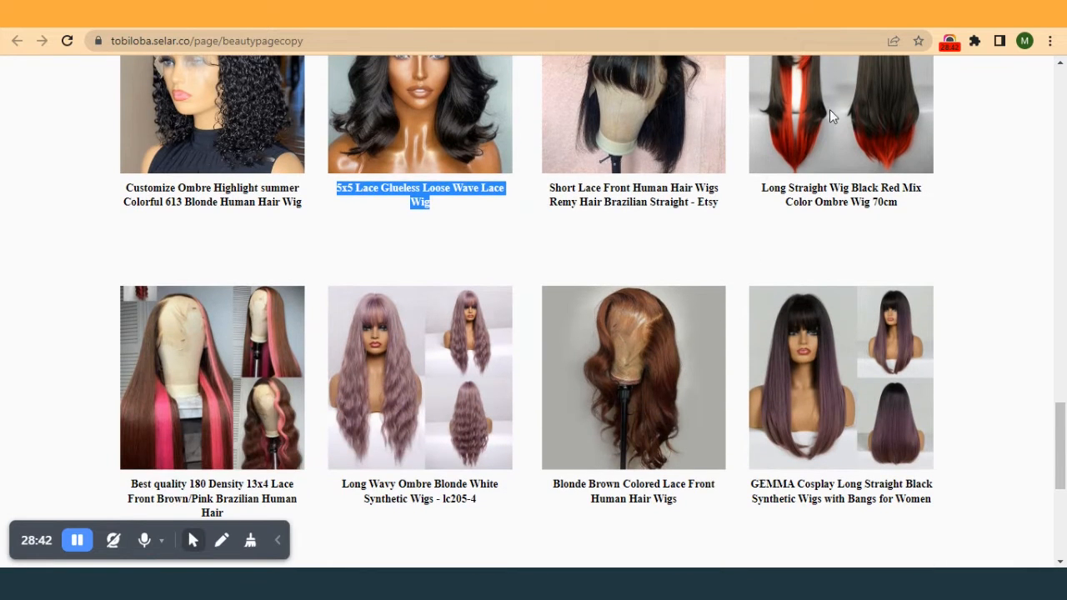
{"action": "left_click", "coordinate": [708, 15]}
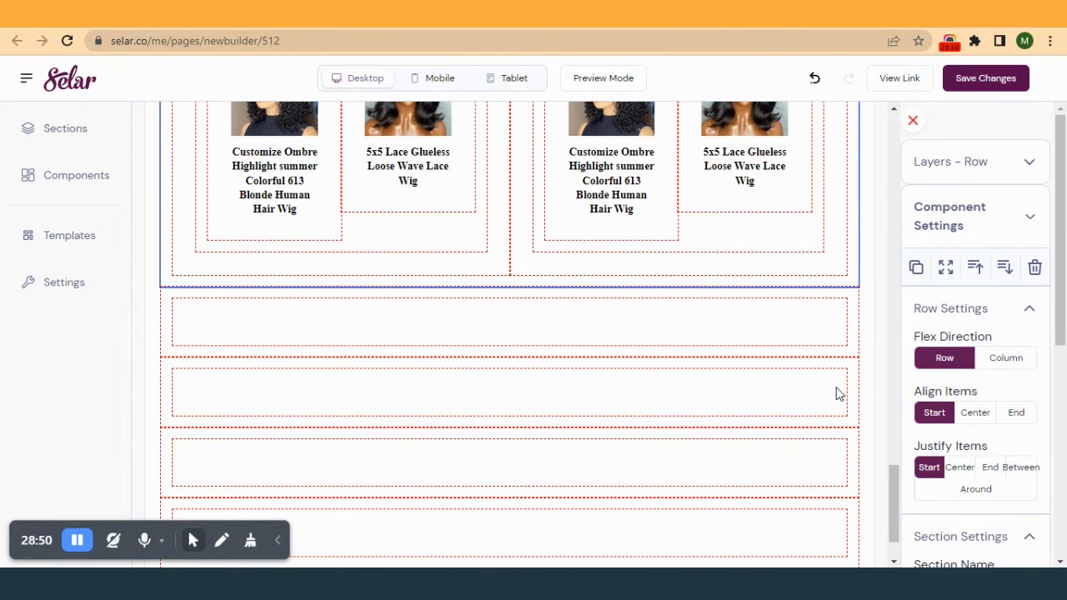
- Set the padding of both product columns in the first product pair to 15
{"action": "scroll", "coordinate": [667, 281], "scroll_direction": "up", "scroll_amount": 2}
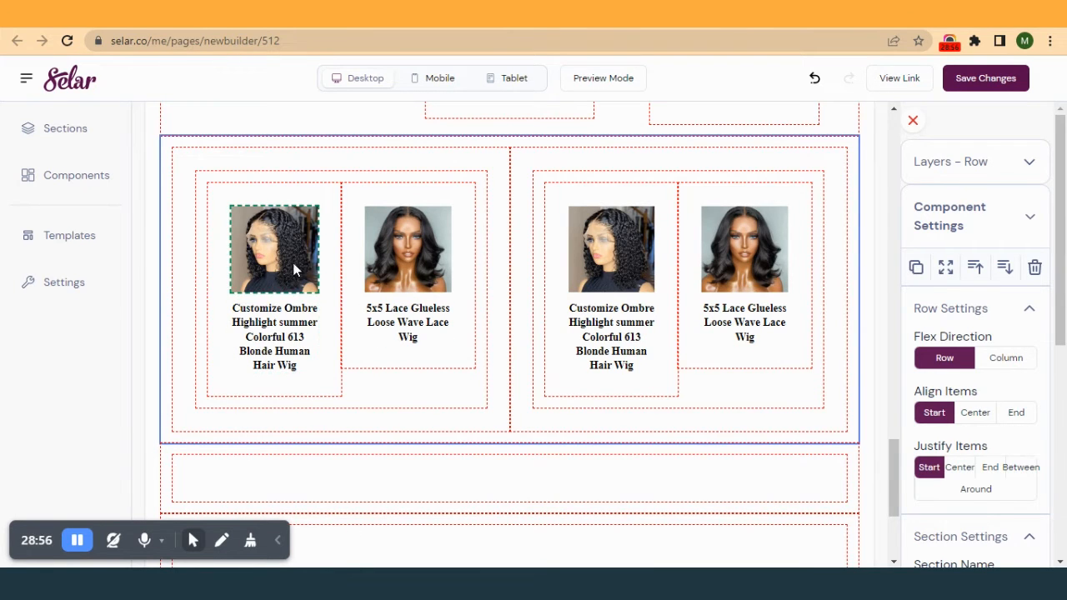
{"action": "left_click", "coordinate": [325, 266]}
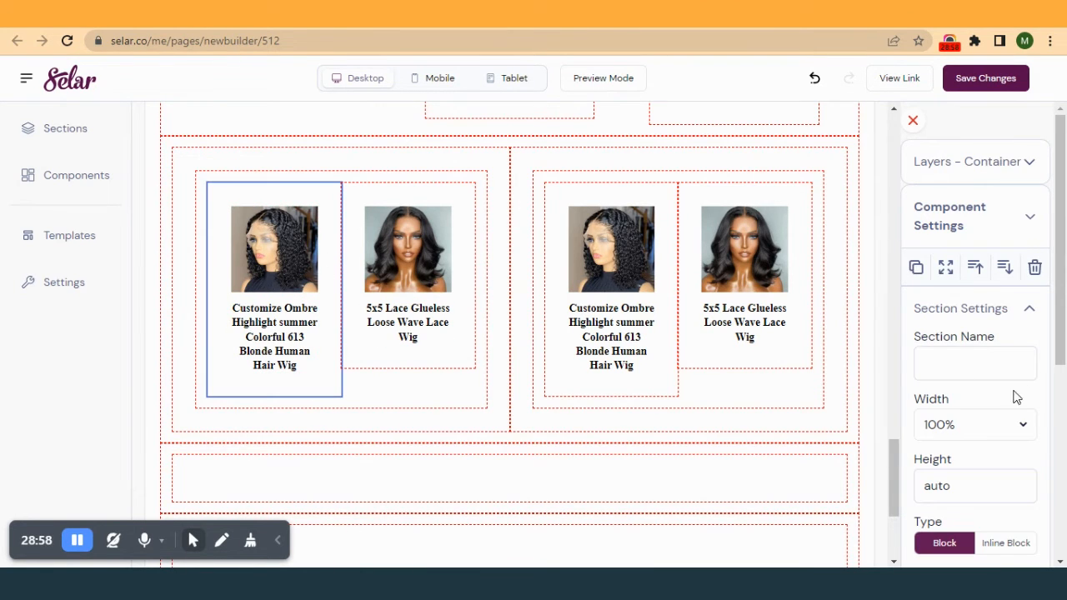
{"action": "scroll", "coordinate": [1011, 409], "scroll_direction": "down", "scroll_amount": 4}
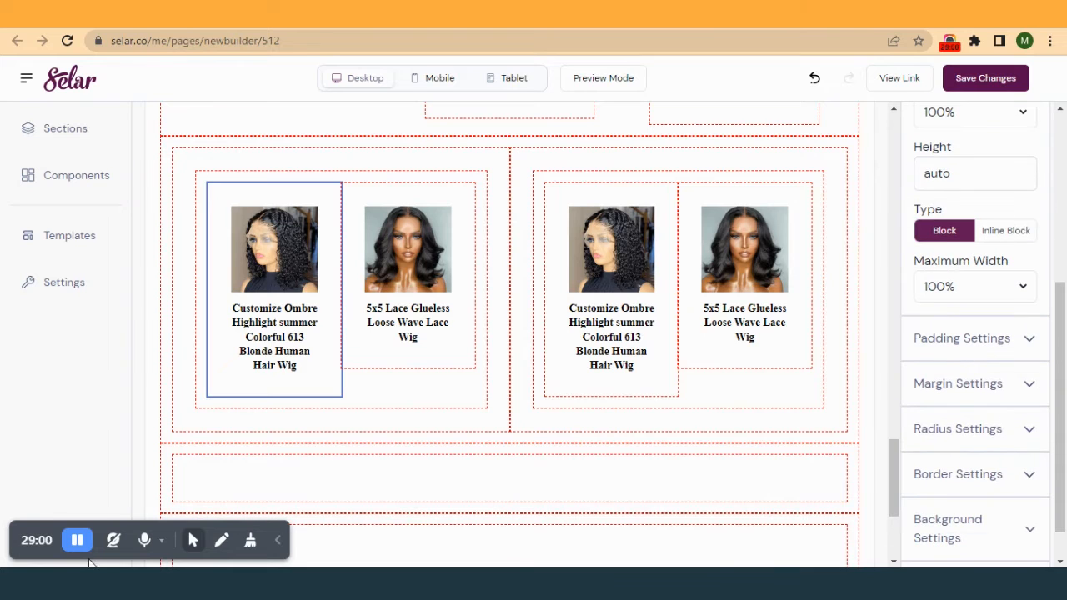
{"action": "left_click", "coordinate": [469, 284]}
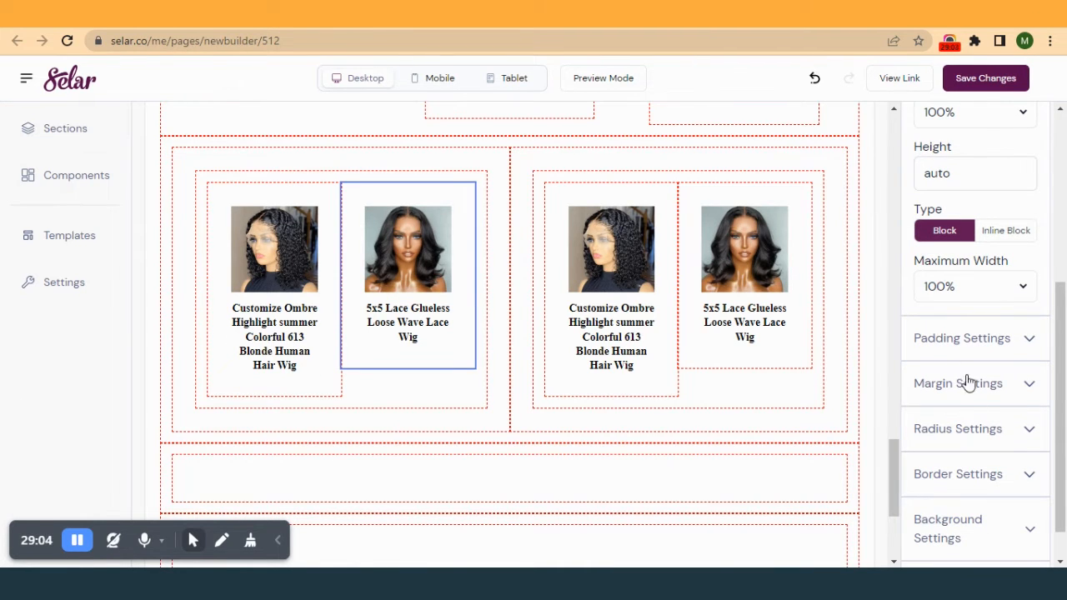
{"action": "left_click", "coordinate": [965, 340]}
{"action": "scroll", "coordinate": [958, 397], "scroll_direction": "down", "scroll_amount": 1}
{"action": "left_click", "coordinate": [933, 293]}
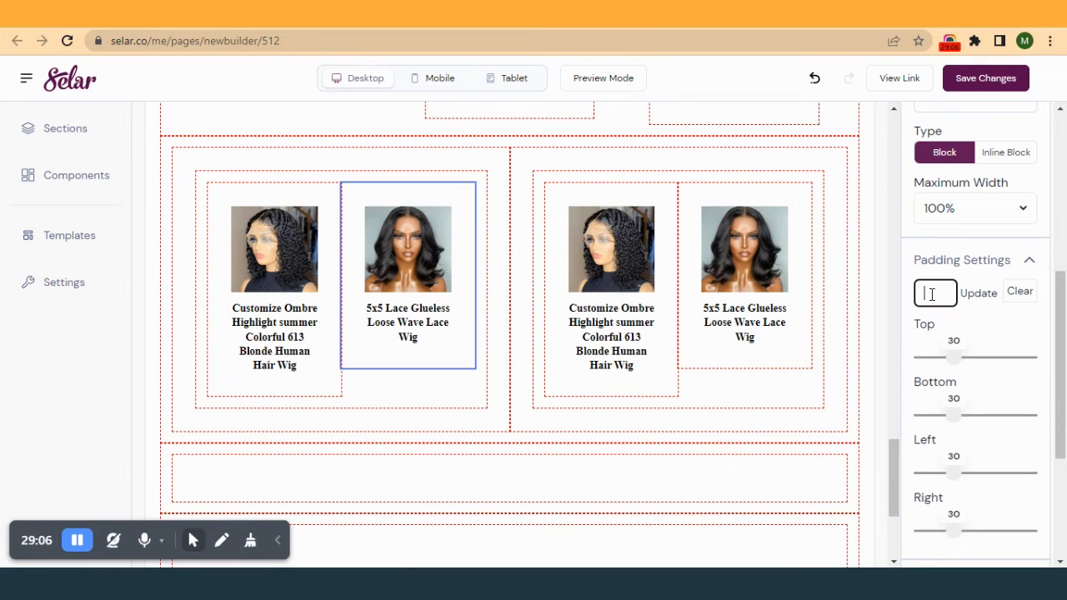
{"action": "left_click", "coordinate": [975, 299]}
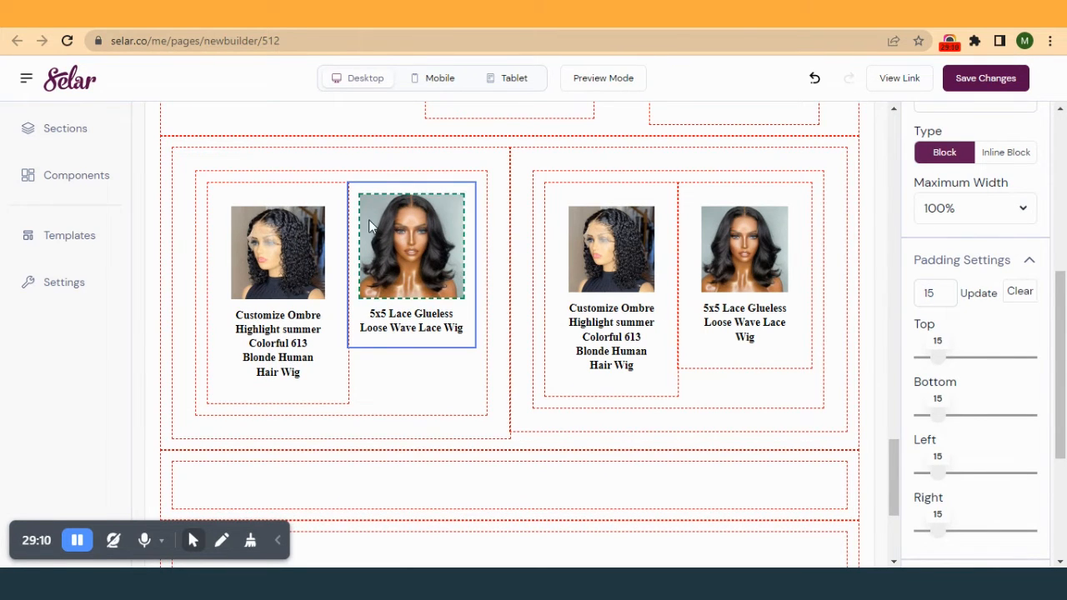
{"action": "left_click", "coordinate": [346, 224]}
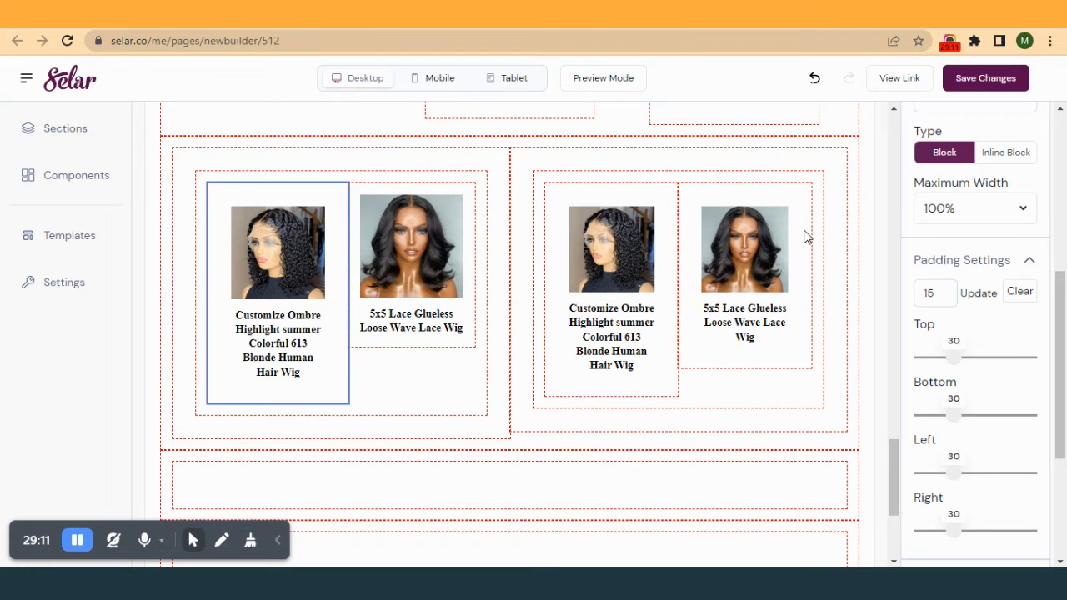
{"action": "left_click", "coordinate": [983, 299]}
- Apply the same padding of 15 to both product columns in the duplicated pair
{"action": "left_click", "coordinate": [669, 233]}
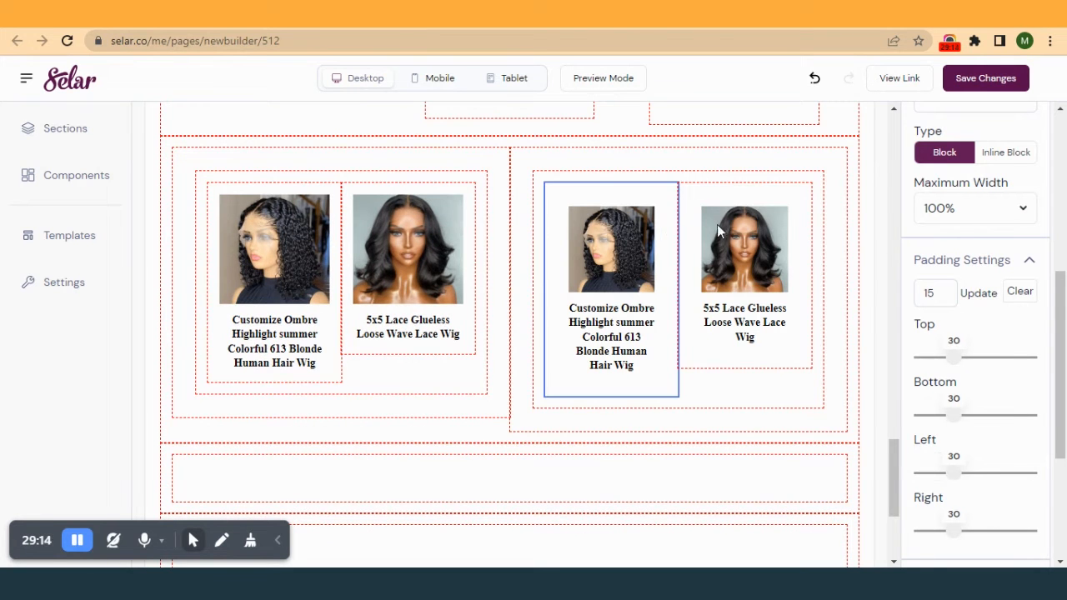
{"action": "left_click", "coordinate": [979, 292]}
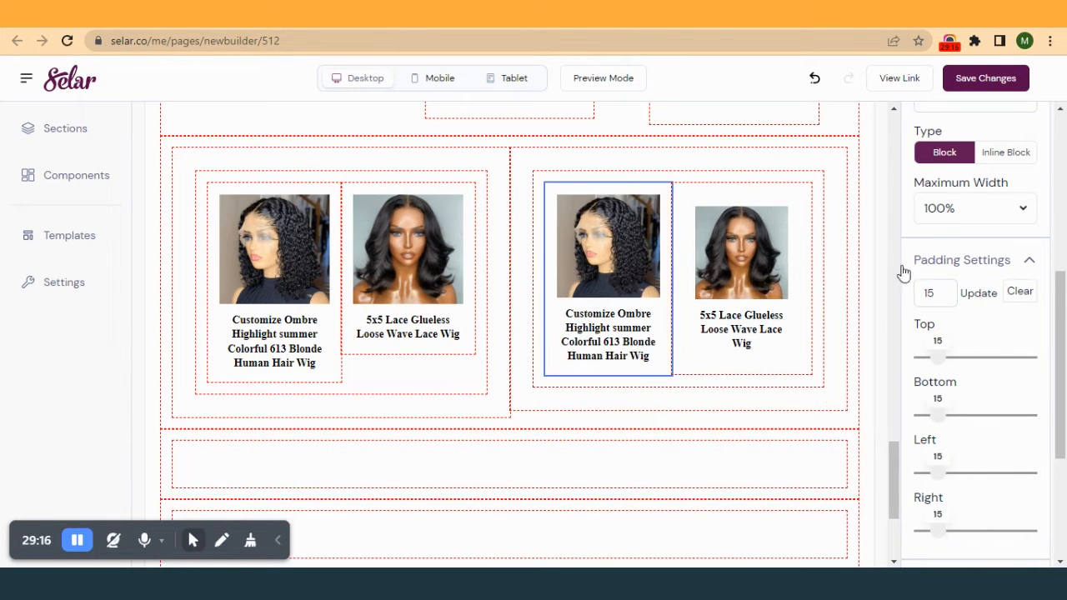
{"action": "left_click", "coordinate": [799, 257]}
{"action": "left_click", "coordinate": [967, 294]}
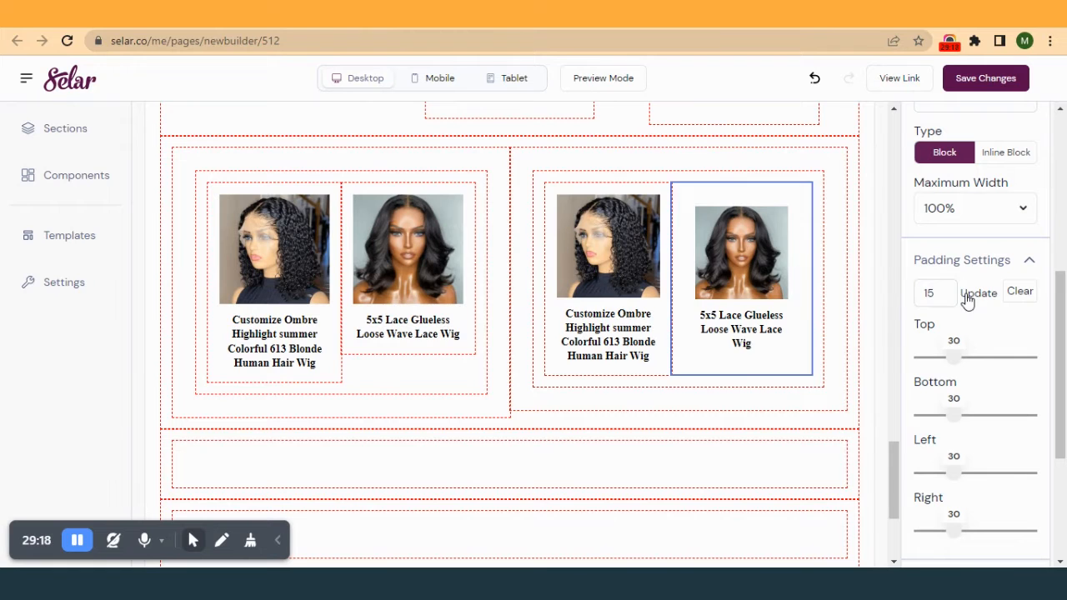
- Set the padding to 2 on each inner row that directly holds two product columns
{"action": "left_click", "coordinate": [472, 251]}
{"action": "left_click", "coordinate": [484, 241]}
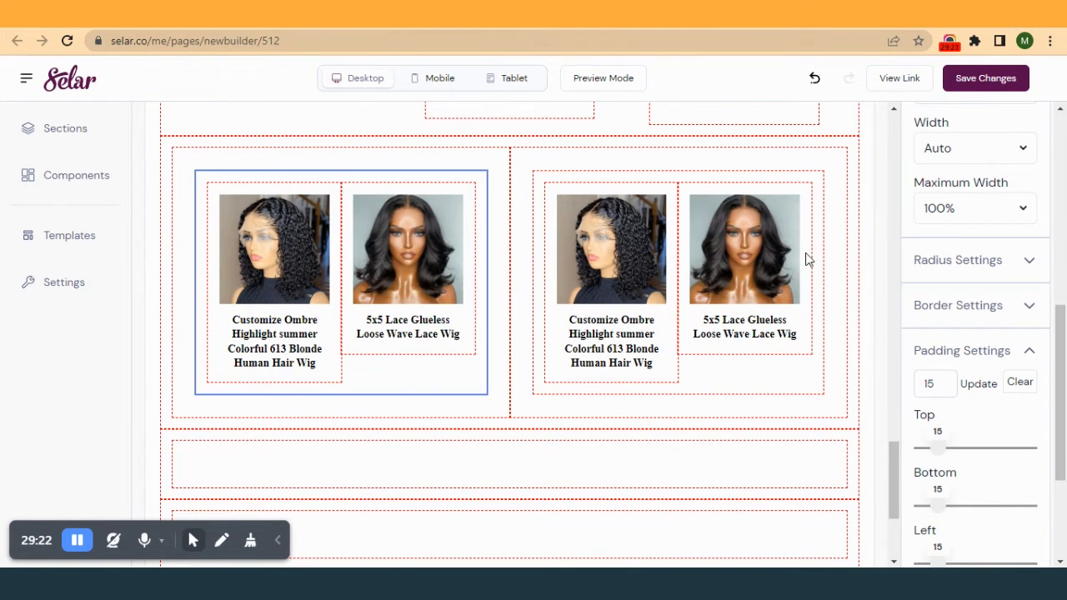
{"action": "left_click", "coordinate": [947, 387]}
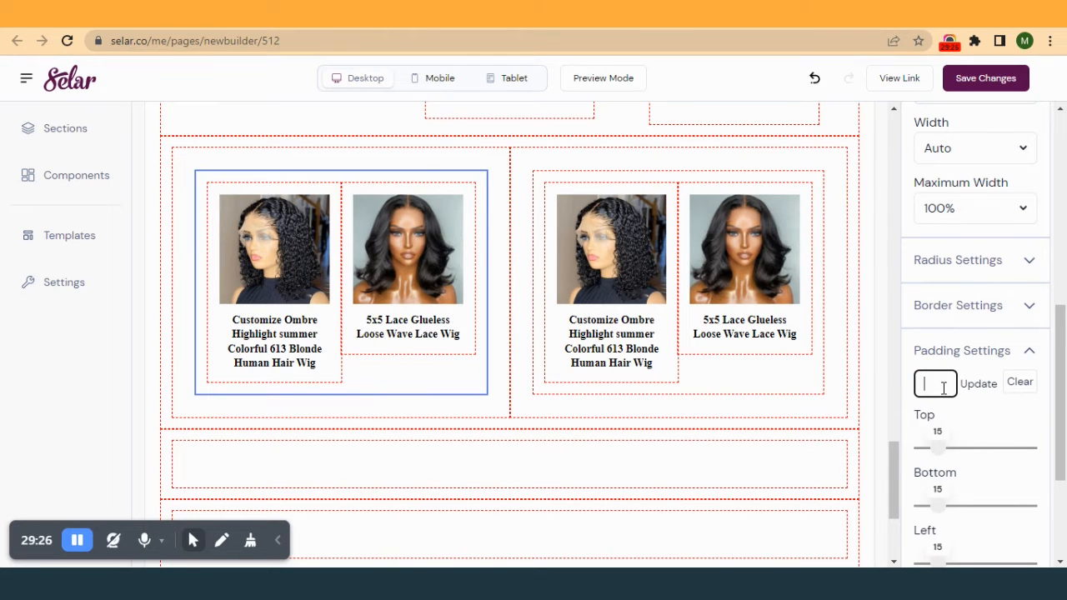
{"action": "type", "text": "2"}
{"action": "left_click", "coordinate": [991, 387]}
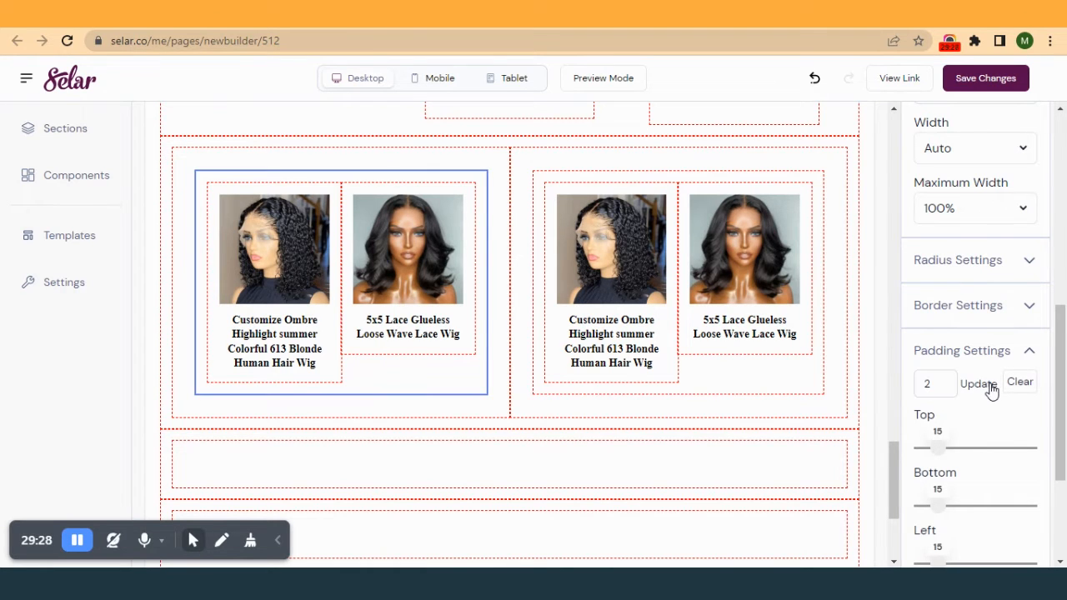
{"action": "left_click", "coordinate": [655, 184]}
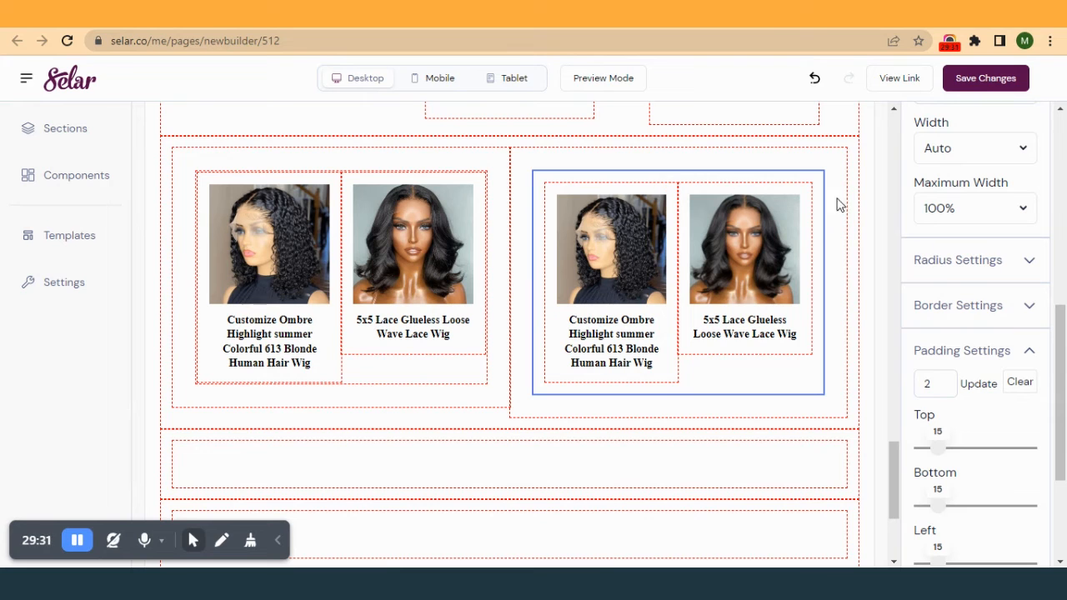
{"action": "left_click", "coordinate": [990, 390]}
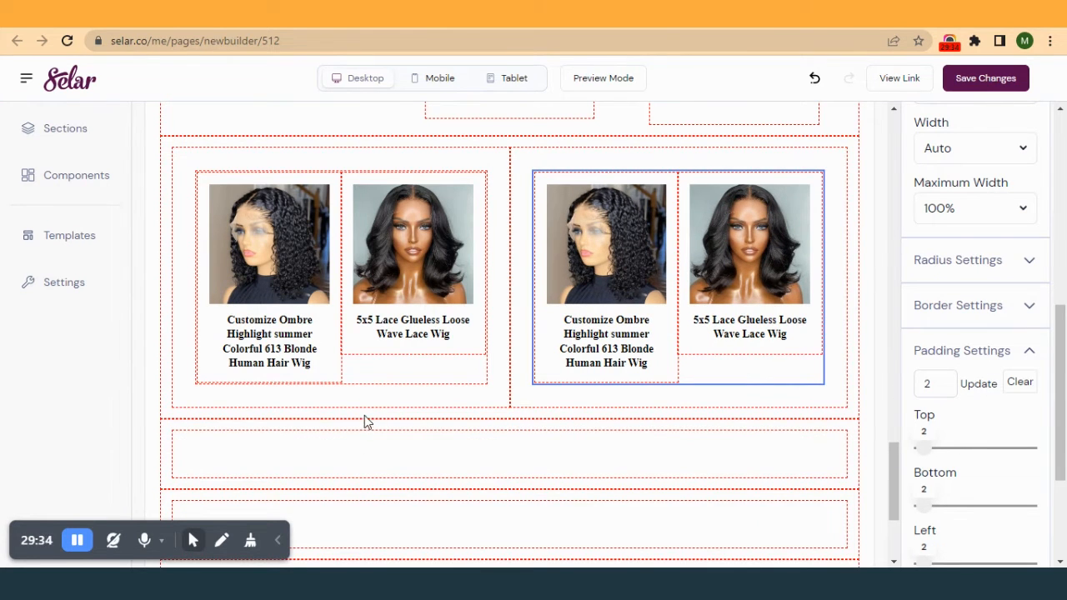
- Try a padding of 2 on the outer container of the first product pair, and set it back to 30
{"action": "left_click", "coordinate": [502, 216]}
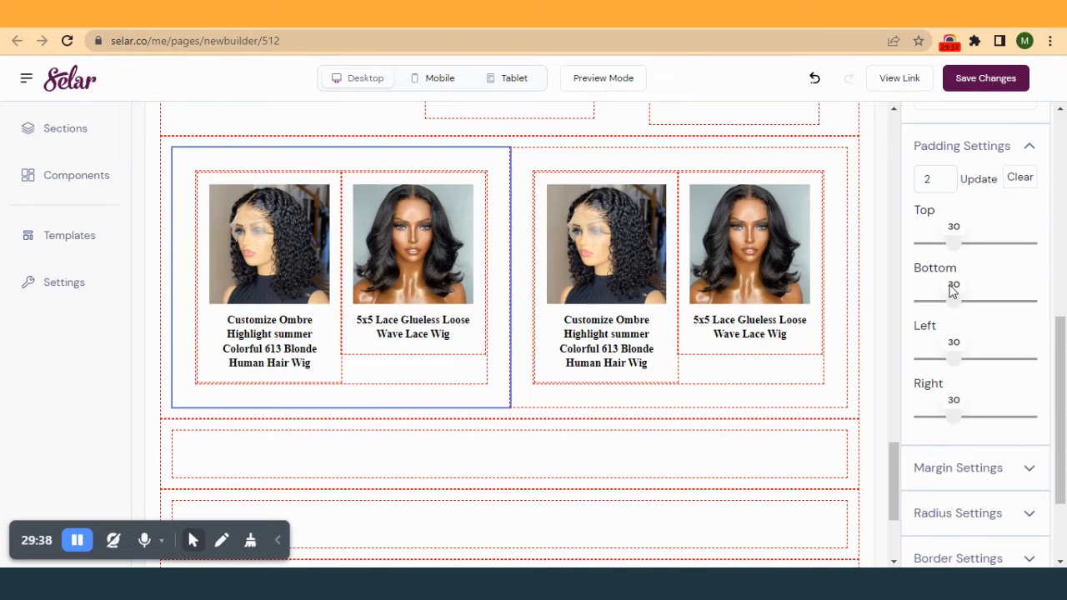
{"action": "left_click", "coordinate": [981, 187]}
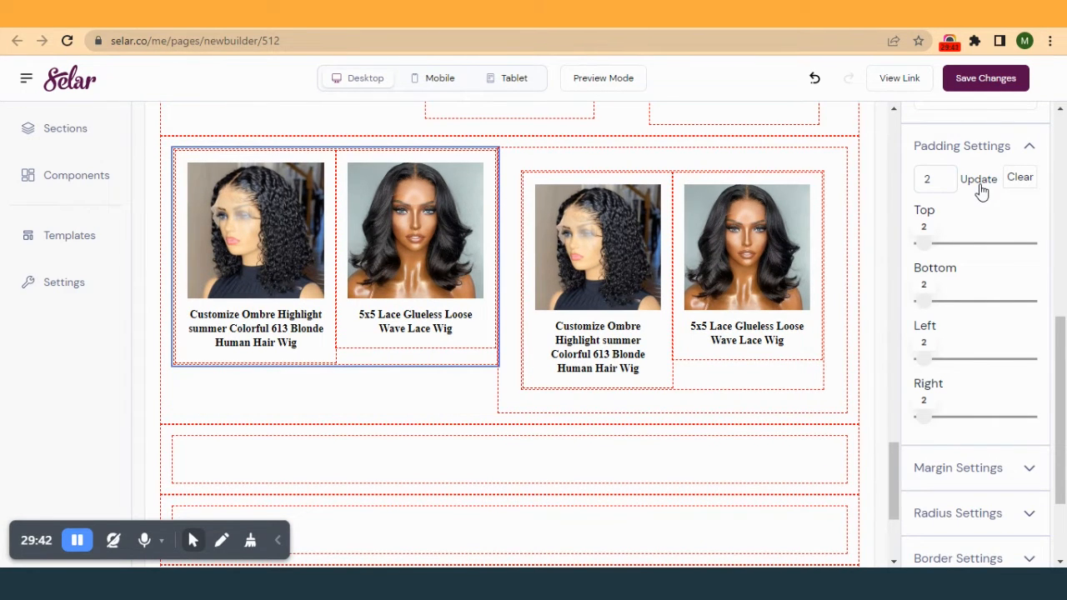
{"action": "left_click", "coordinate": [944, 184]}
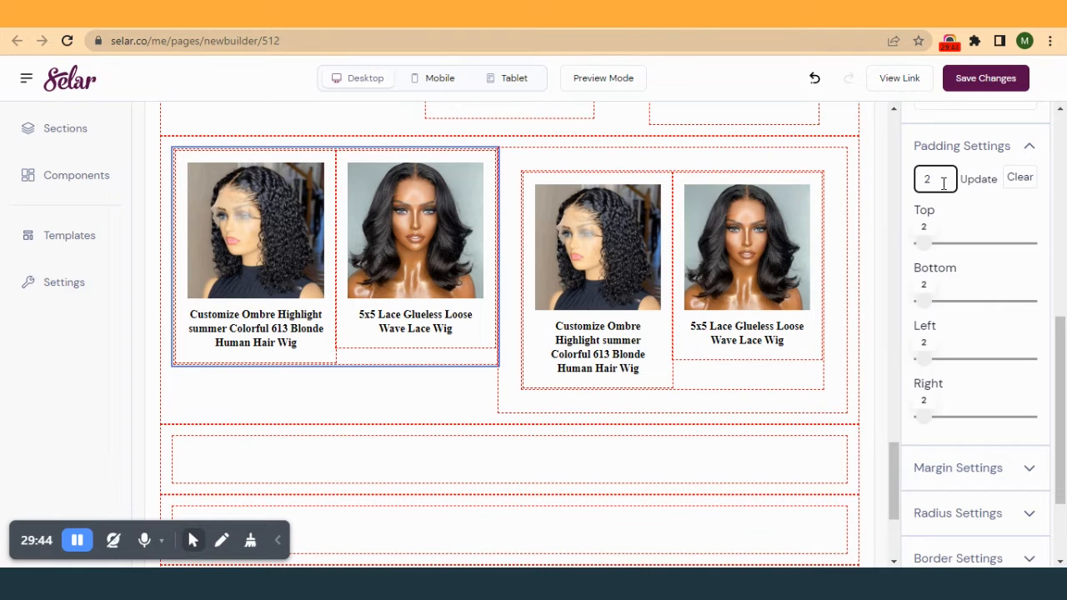
{"action": "type", "text": "30"}
{"action": "left_click", "coordinate": [984, 182]}
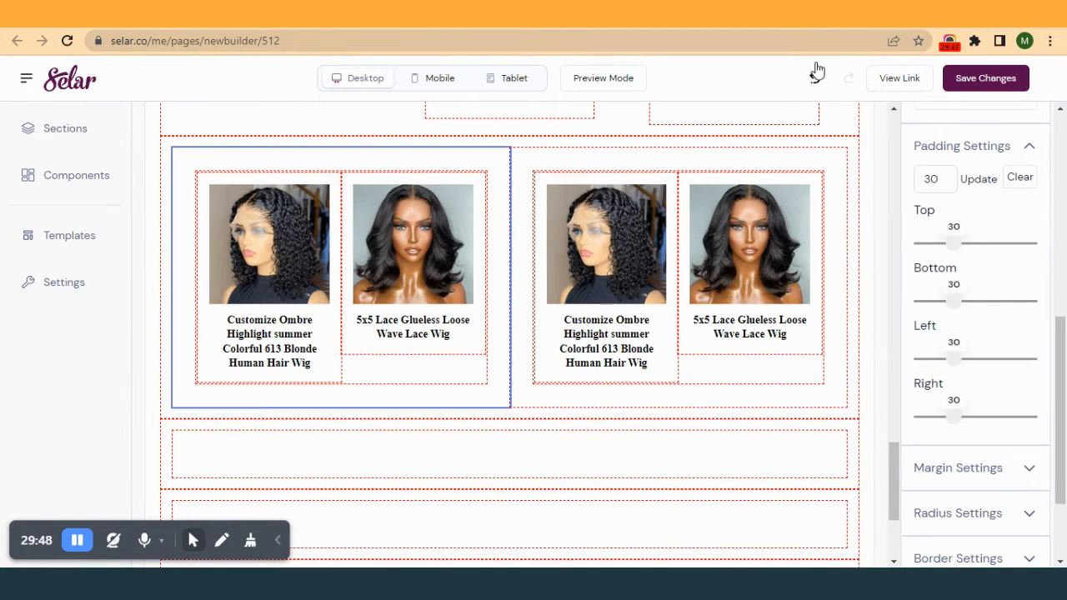
- Check the product grid on the beautypagecopy reference page, and set the padding of both outer product-pair containers to 2
{"action": "left_click", "coordinate": [784, 20]}
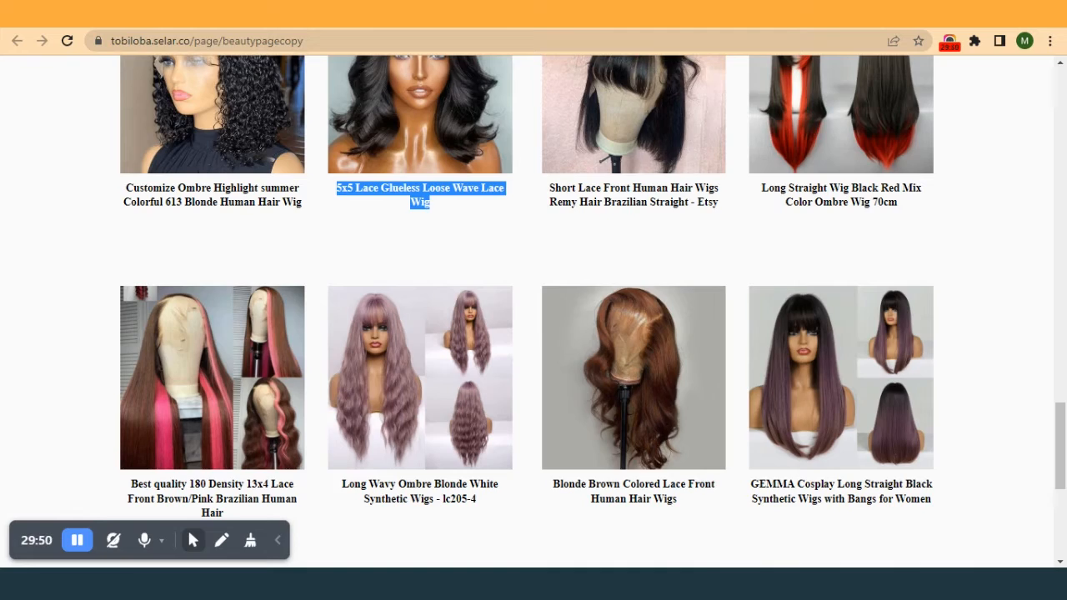
{"action": "left_click", "coordinate": [401, 16]}
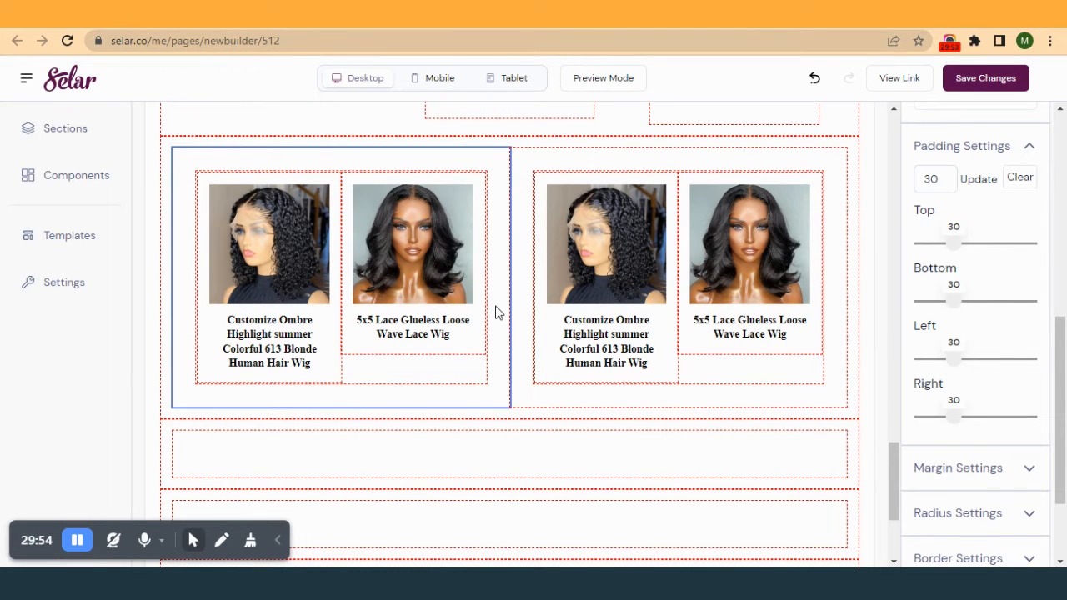
{"action": "left_click", "coordinate": [944, 185]}
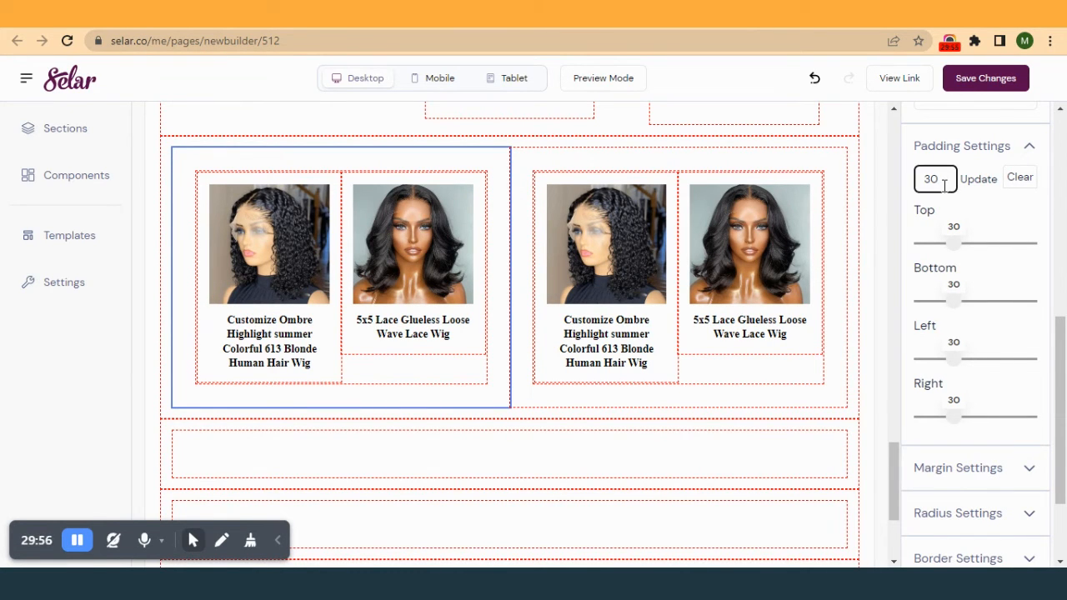
{"action": "type", "text": "2"}
{"action": "left_click", "coordinate": [974, 178]}
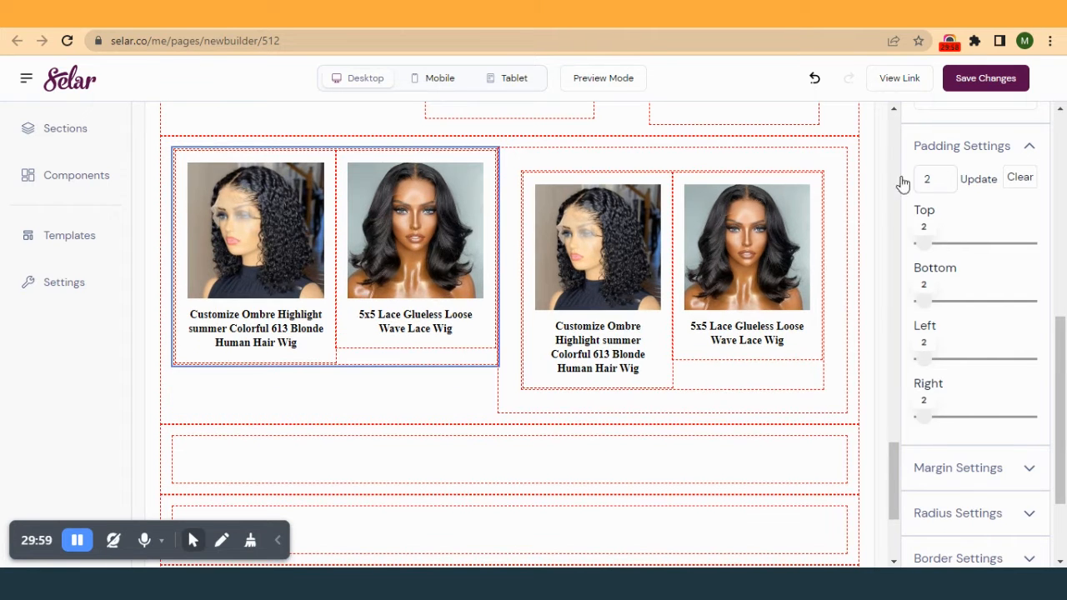
{"action": "left_click", "coordinate": [842, 193]}
{"action": "left_click", "coordinate": [975, 179]}
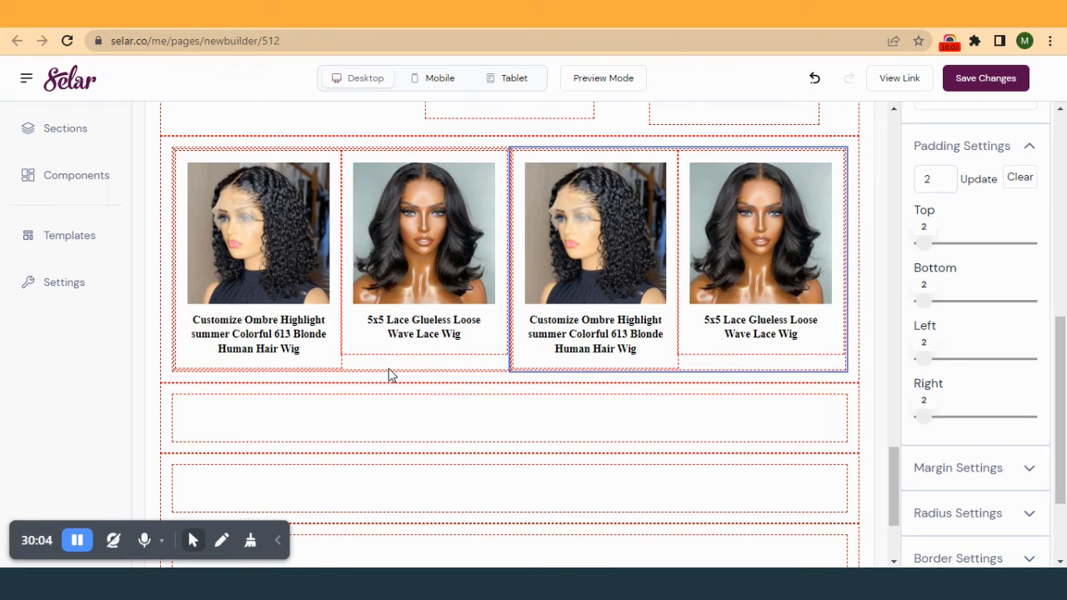
{"action": "left_click", "coordinate": [336, 335]}
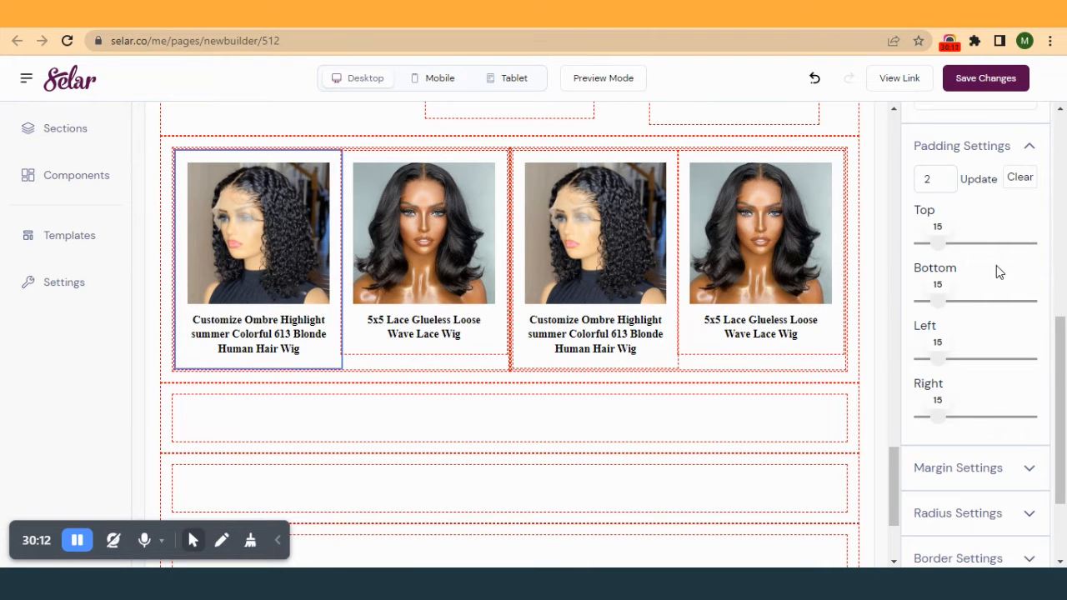
{"action": "scroll", "coordinate": [996, 271], "scroll_direction": "up", "scroll_amount": 6}
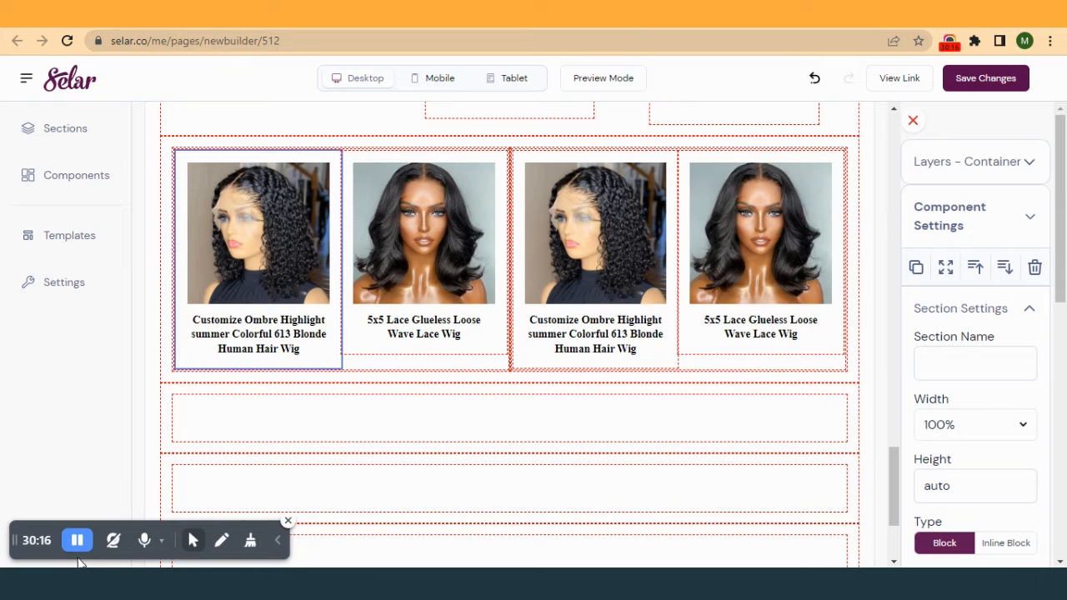
{"action": "scroll", "coordinate": [573, 296], "scroll_direction": "up", "scroll_amount": 1}
{"action": "scroll", "coordinate": [573, 296], "scroll_direction": "up", "scroll_amount": 2}
{"action": "scroll", "coordinate": [573, 302], "scroll_direction": "down", "scroll_amount": 3}
- Save the page changes, reload the published hairpage to review the four-product row, and return to the builder
{"action": "left_click", "coordinate": [1010, 82]}
{"action": "left_click", "coordinate": [375, 14]}
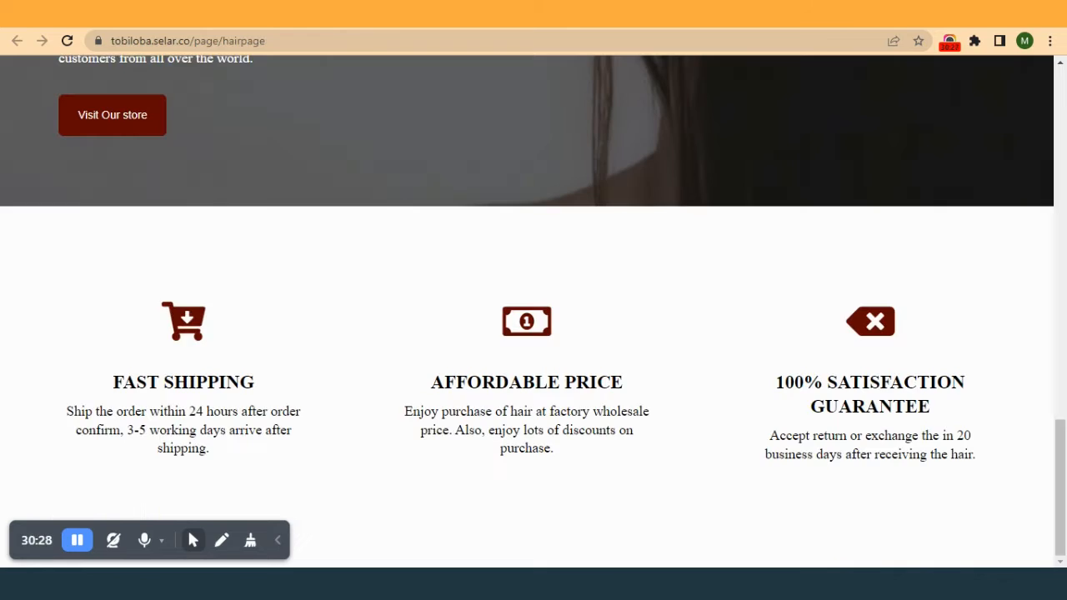
{"action": "left_click", "coordinate": [73, 38]}
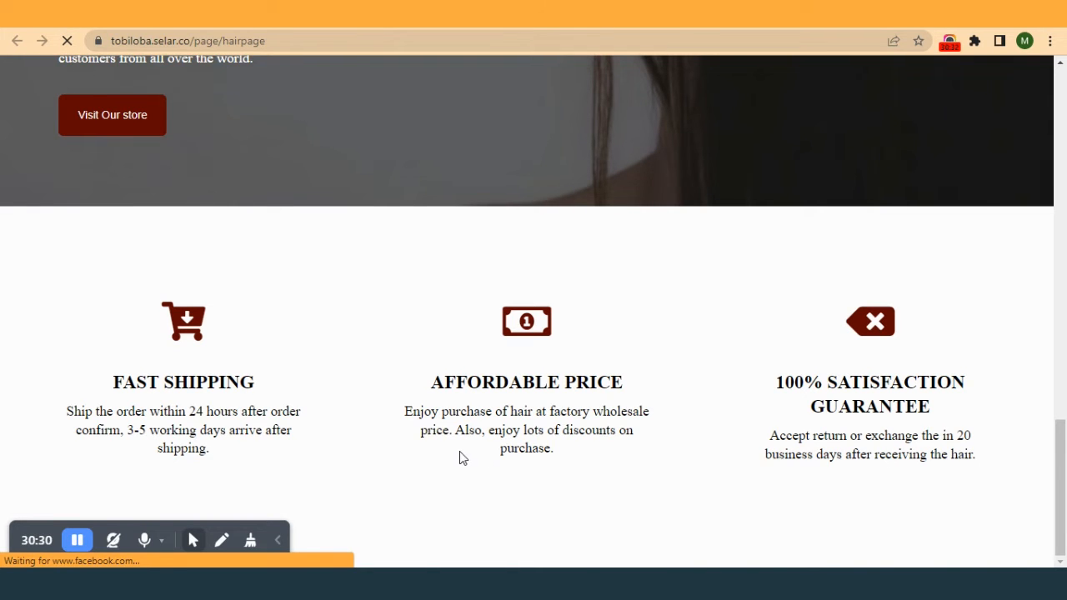
{"action": "scroll", "coordinate": [491, 398], "scroll_direction": "down", "scroll_amount": 3}
{"action": "scroll", "coordinate": [489, 401], "scroll_direction": "down", "scroll_amount": 2}
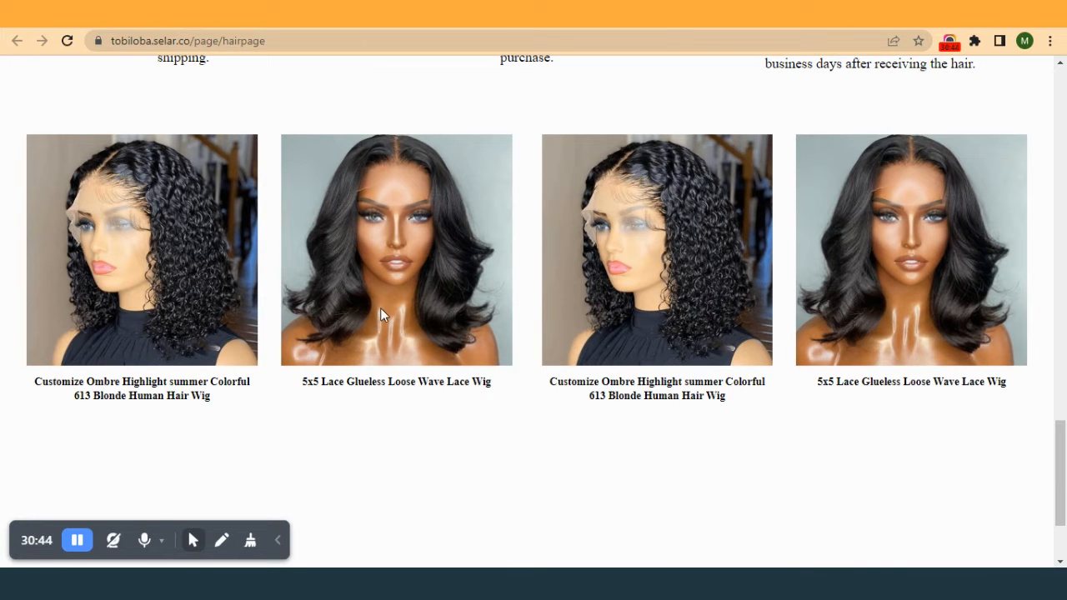
{"action": "left_click", "coordinate": [125, 15]}
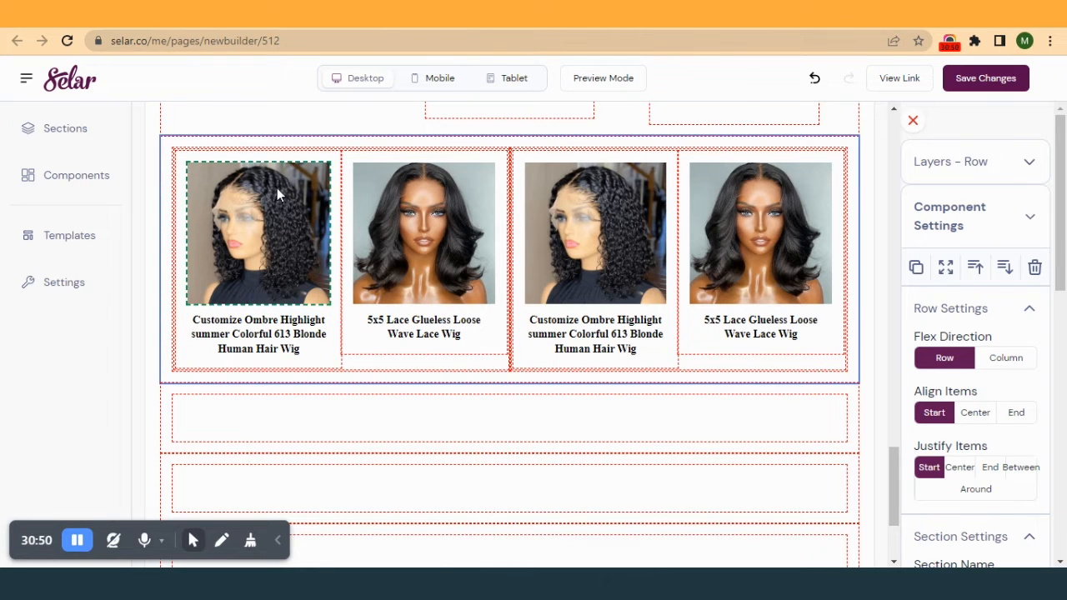
- Set the width of both outer product-pair containers to 40%
{"action": "left_click", "coordinate": [508, 153]}
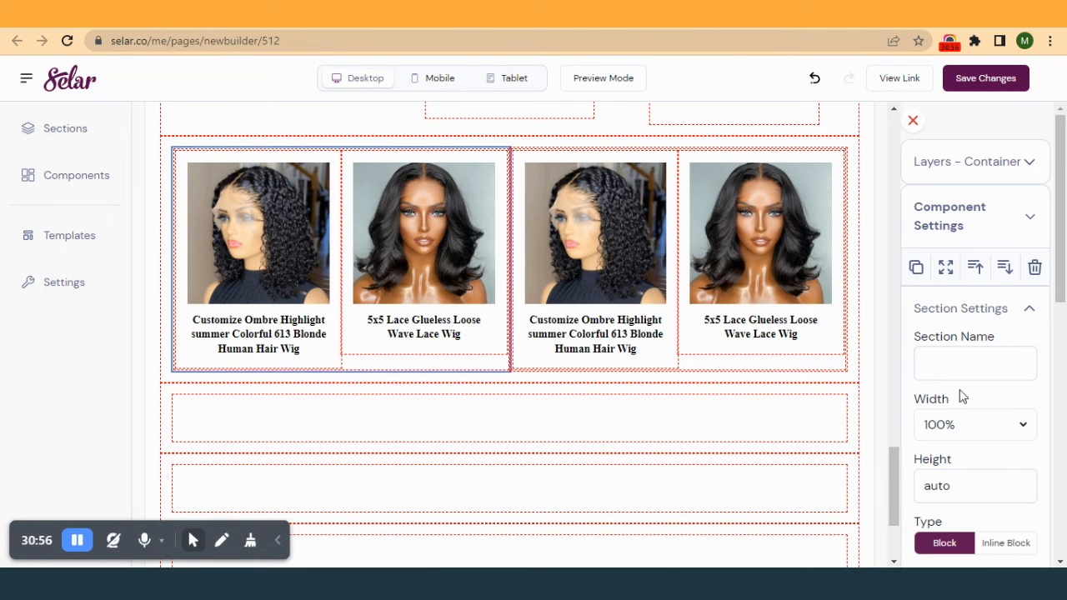
{"action": "left_click", "coordinate": [961, 426]}
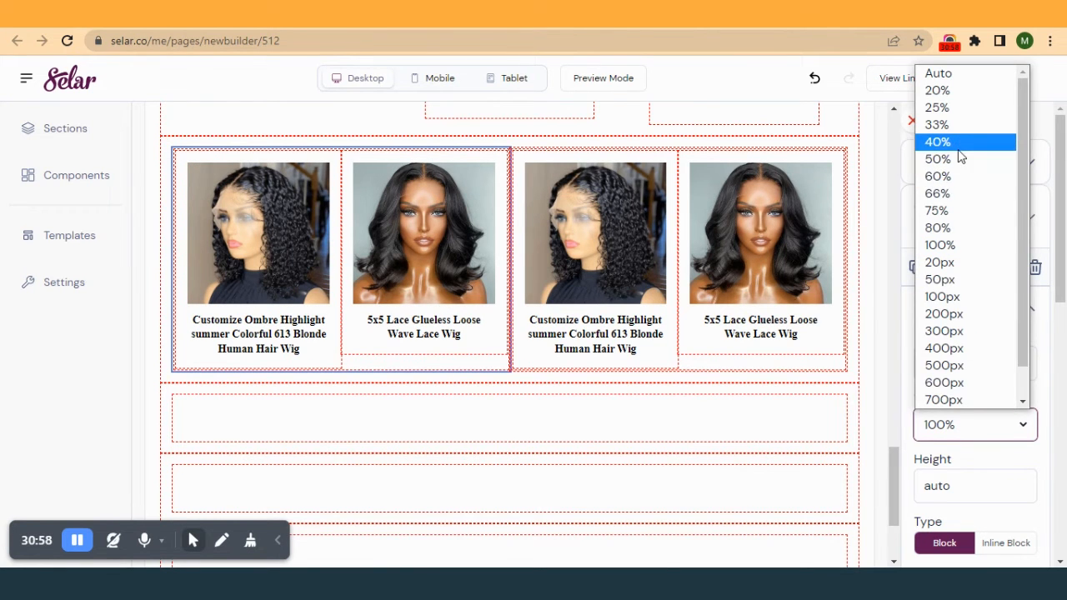
{"action": "left_click", "coordinate": [939, 143]}
{"action": "left_click", "coordinate": [845, 155]}
{"action": "left_click", "coordinate": [975, 426]}
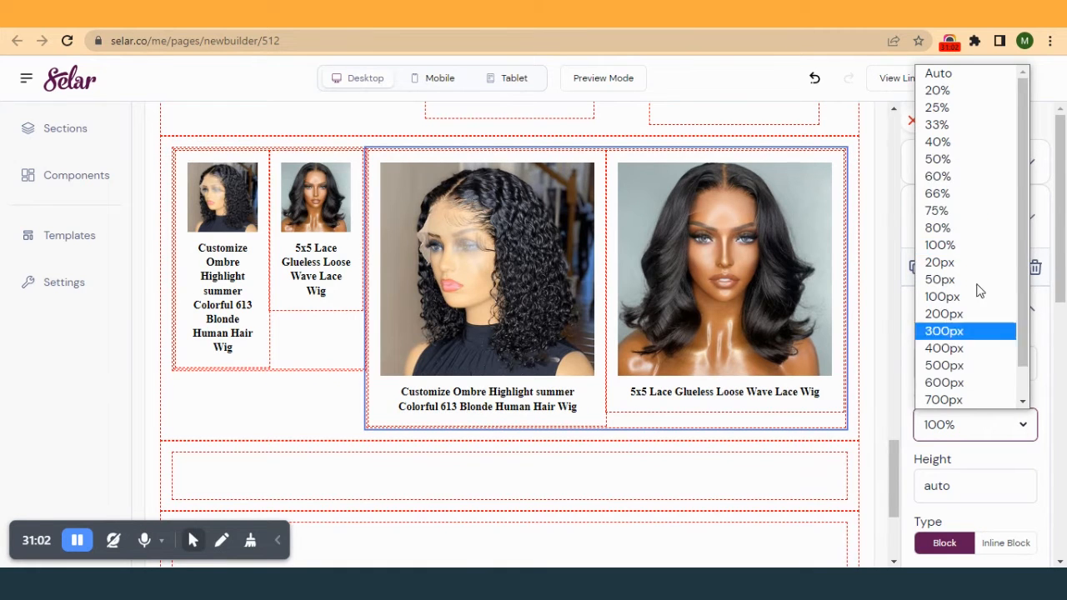
{"action": "left_click", "coordinate": [959, 143]}
- Set both Align Items and Justify Items to Center on the row holding the two product-pair containers
{"action": "left_click", "coordinate": [789, 258]}
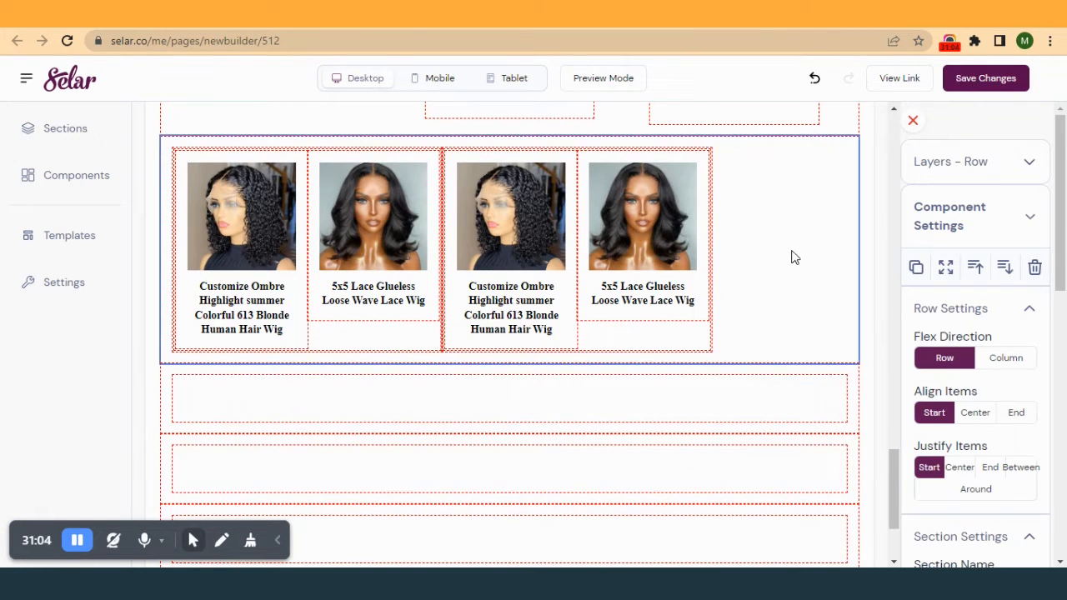
{"action": "left_click", "coordinate": [977, 415]}
{"action": "left_click", "coordinate": [961, 468]}
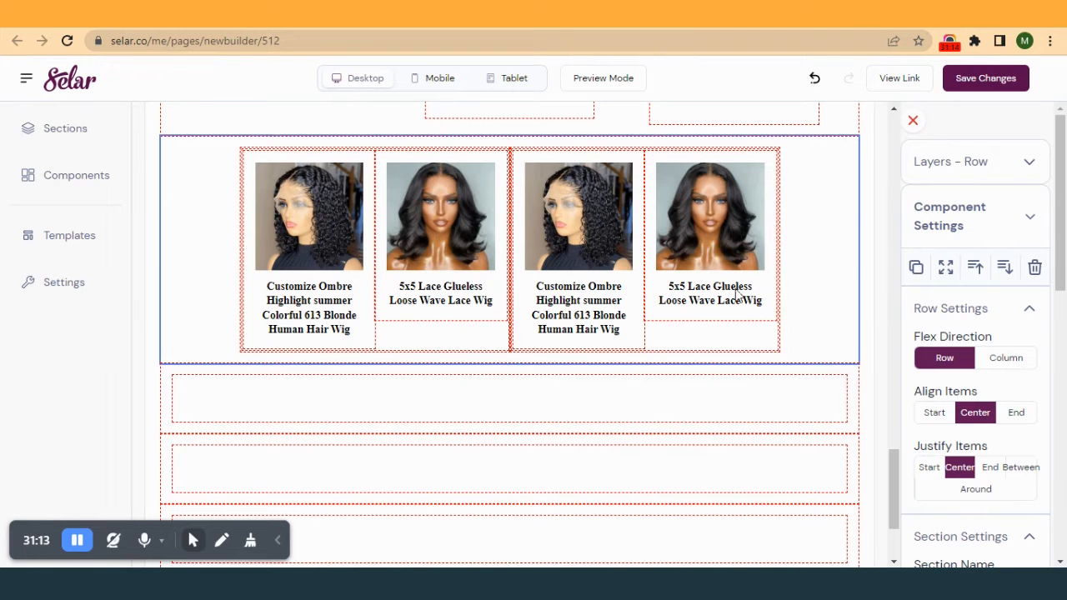
- Try the Column flex direction on the first product-pair row, switch it back to Row, and select its parent container
{"action": "left_click", "coordinate": [257, 293]}
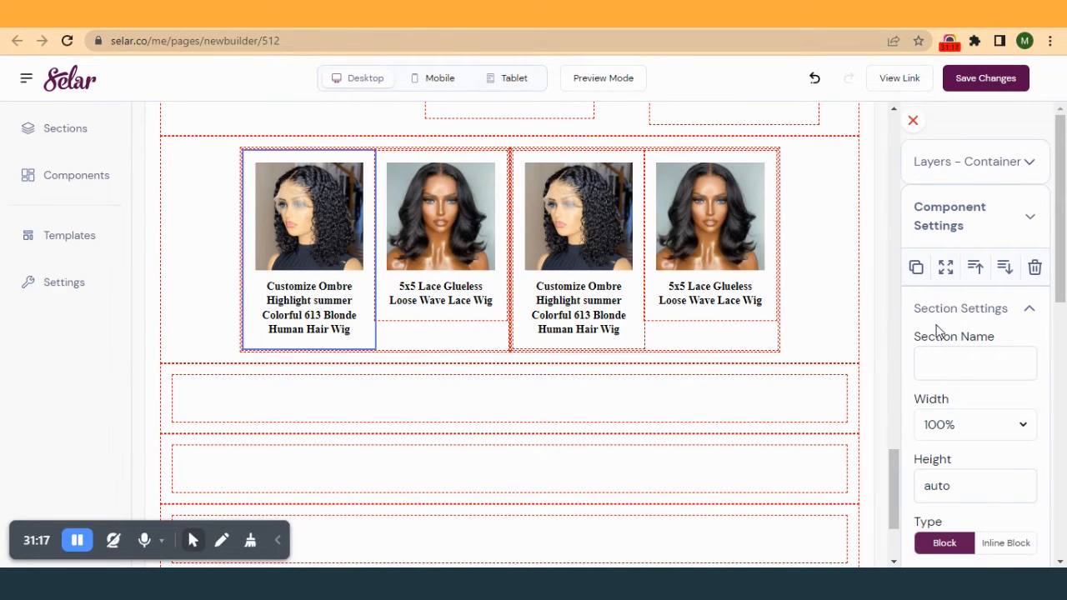
{"action": "left_click", "coordinate": [954, 279]}
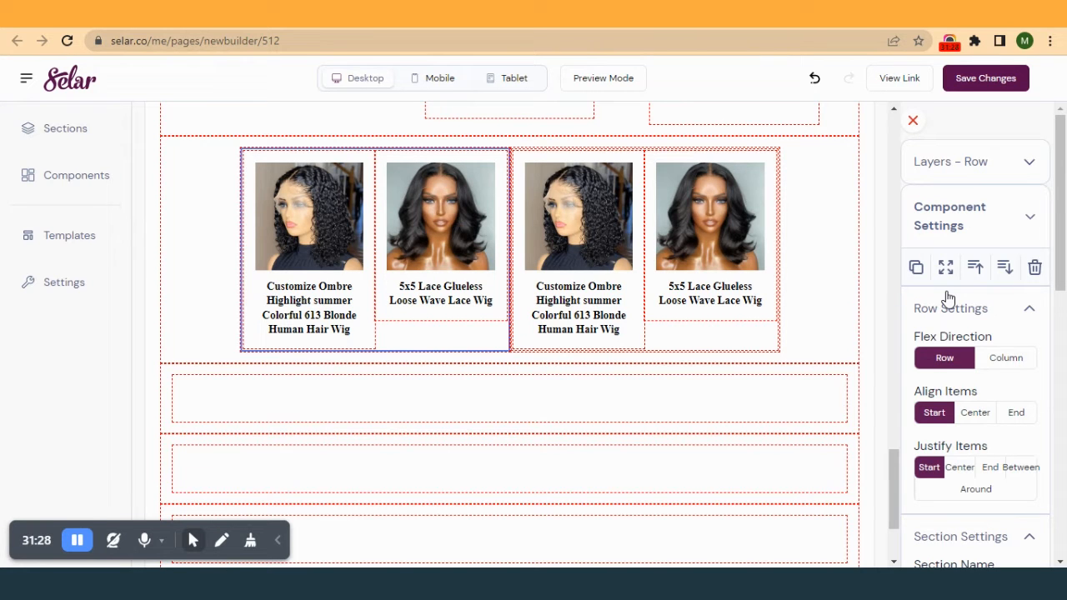
{"action": "left_click", "coordinate": [305, 213]}
{"action": "left_click", "coordinate": [951, 271]}
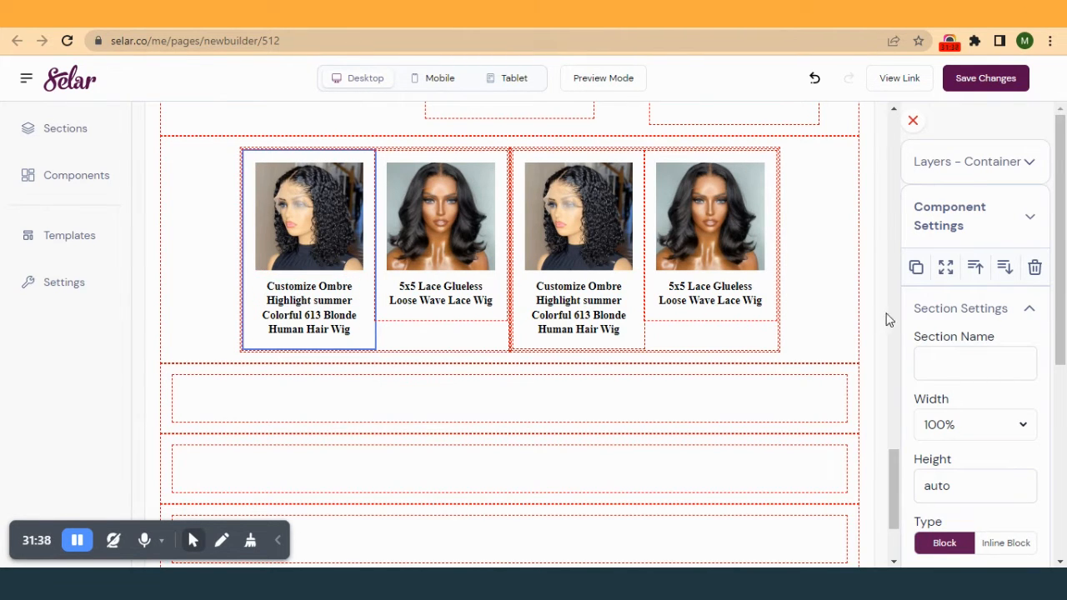
{"action": "left_click", "coordinate": [934, 275]}
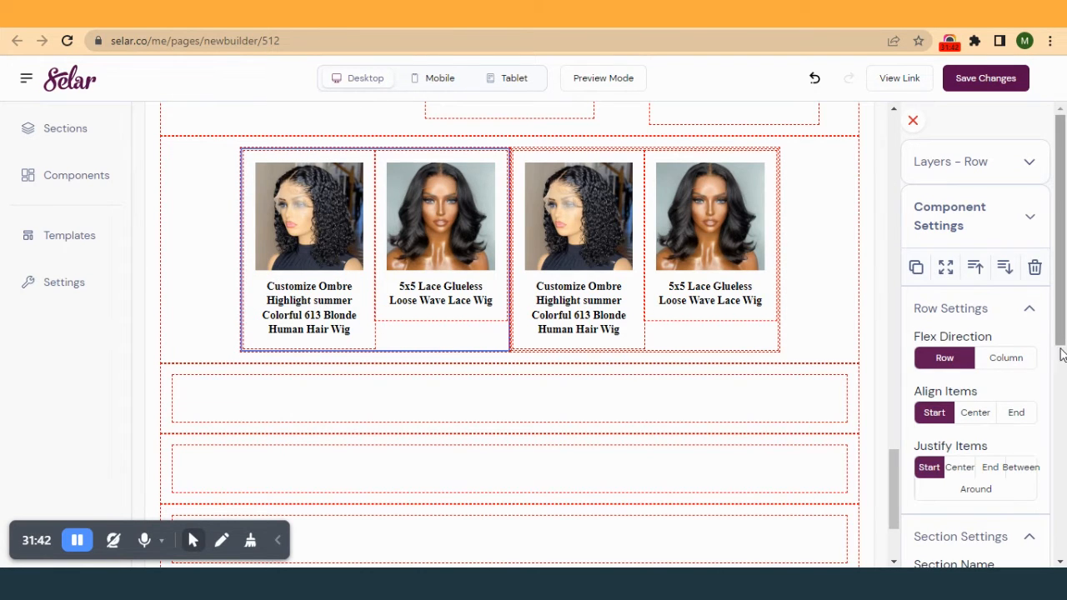
{"action": "left_click", "coordinate": [1019, 364]}
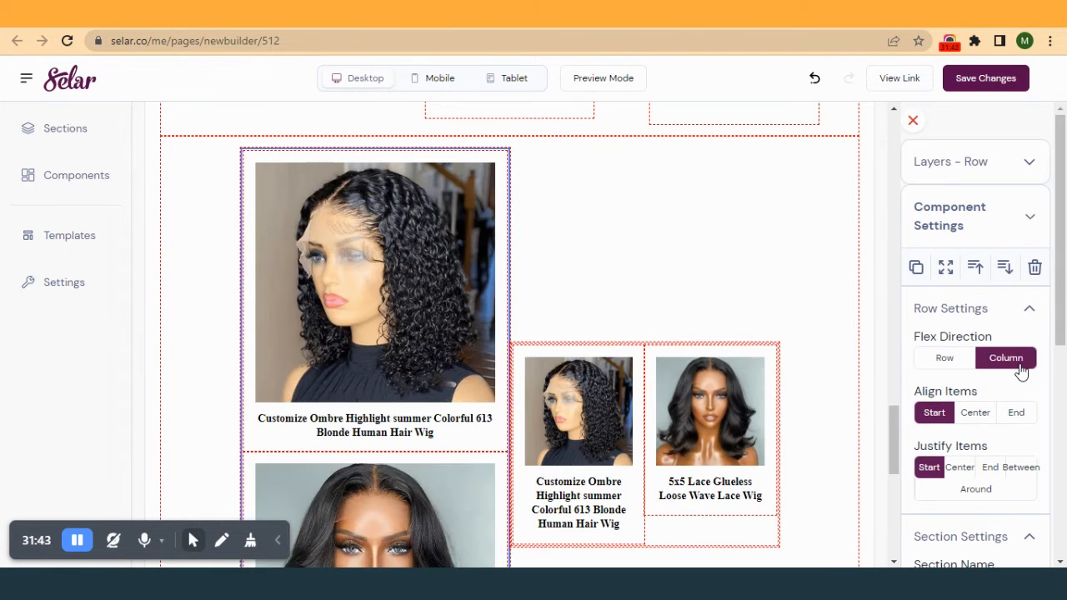
{"action": "left_click", "coordinate": [933, 368]}
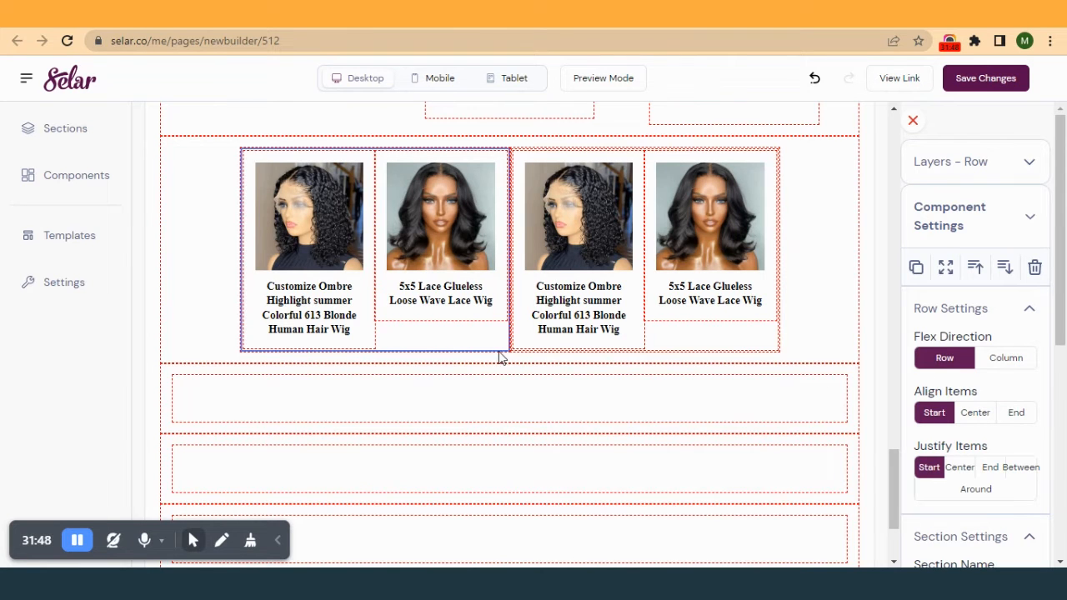
{"action": "left_click", "coordinate": [948, 269]}
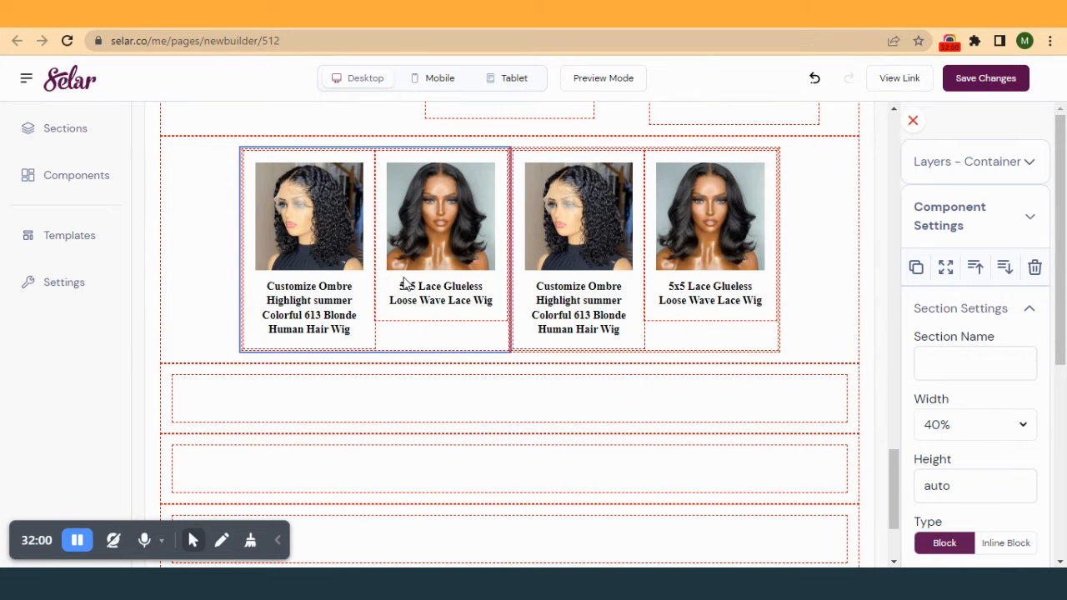
- Save the page changes and reload the published hairpage to review the centred four-product row
{"action": "left_click", "coordinate": [650, 13]}
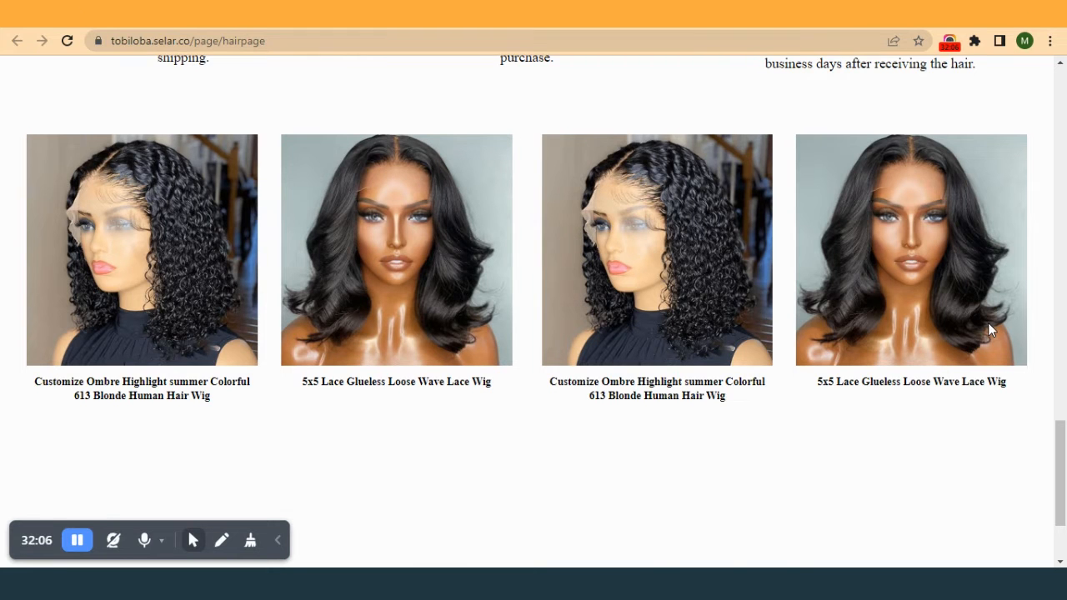
{"action": "left_click", "coordinate": [508, 14]}
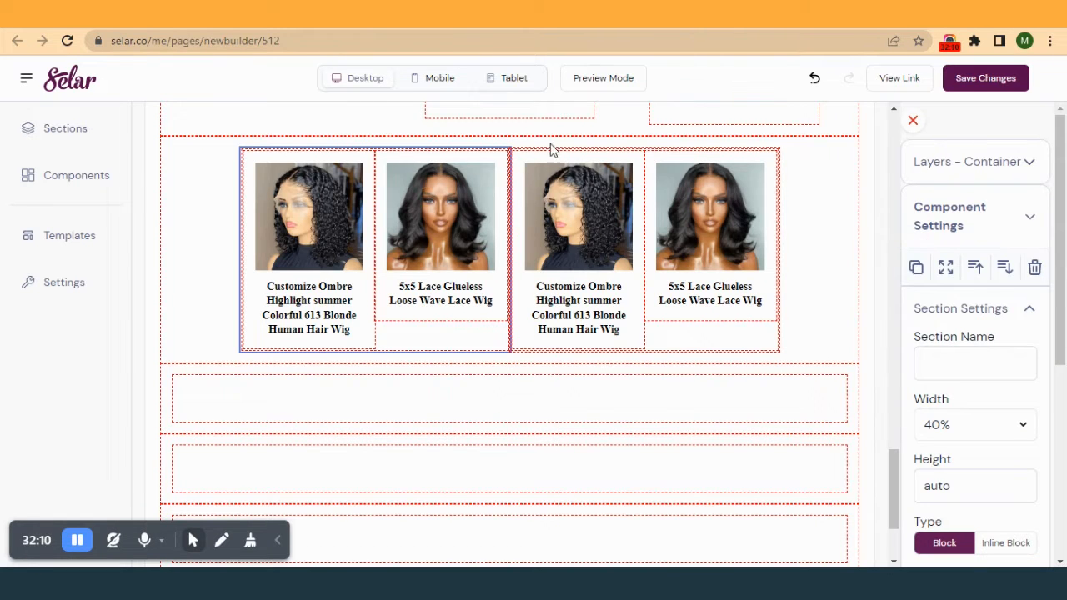
{"action": "left_click", "coordinate": [1005, 82]}
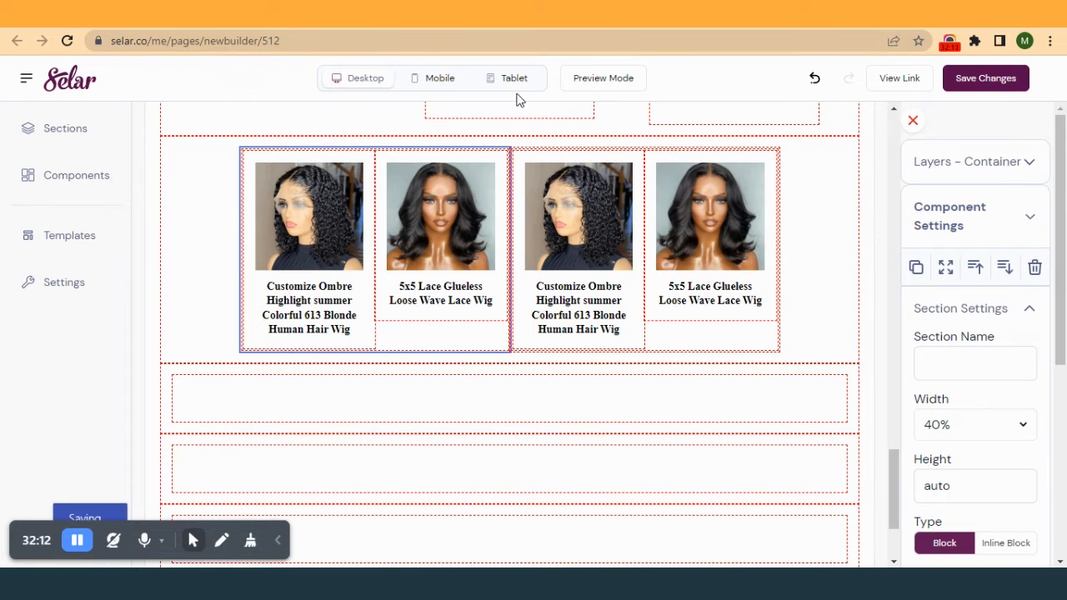
{"action": "left_click", "coordinate": [650, 14]}
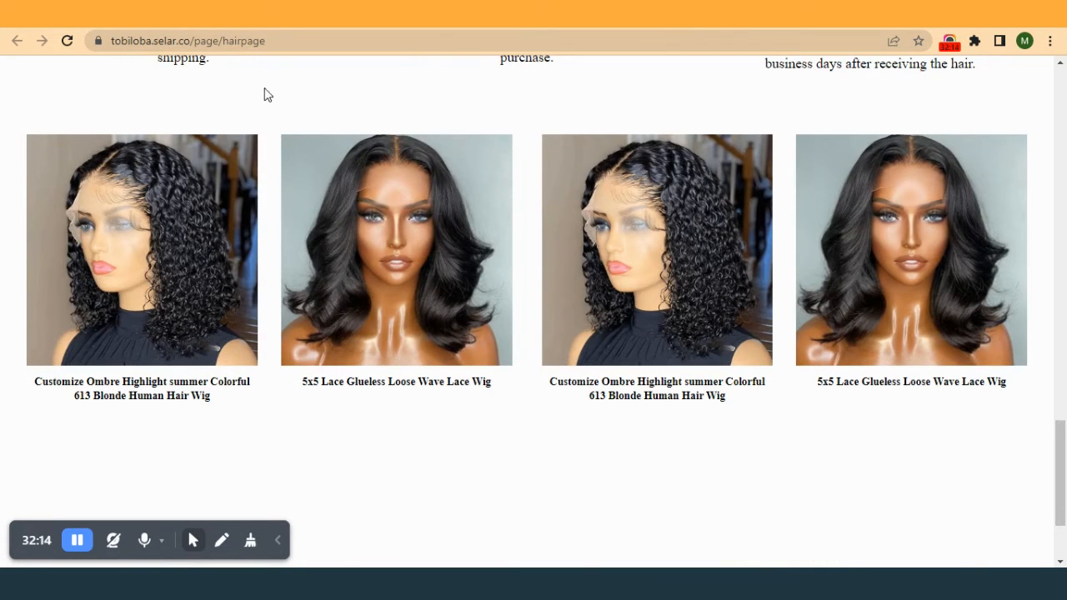
{"action": "left_click", "coordinate": [68, 40]}
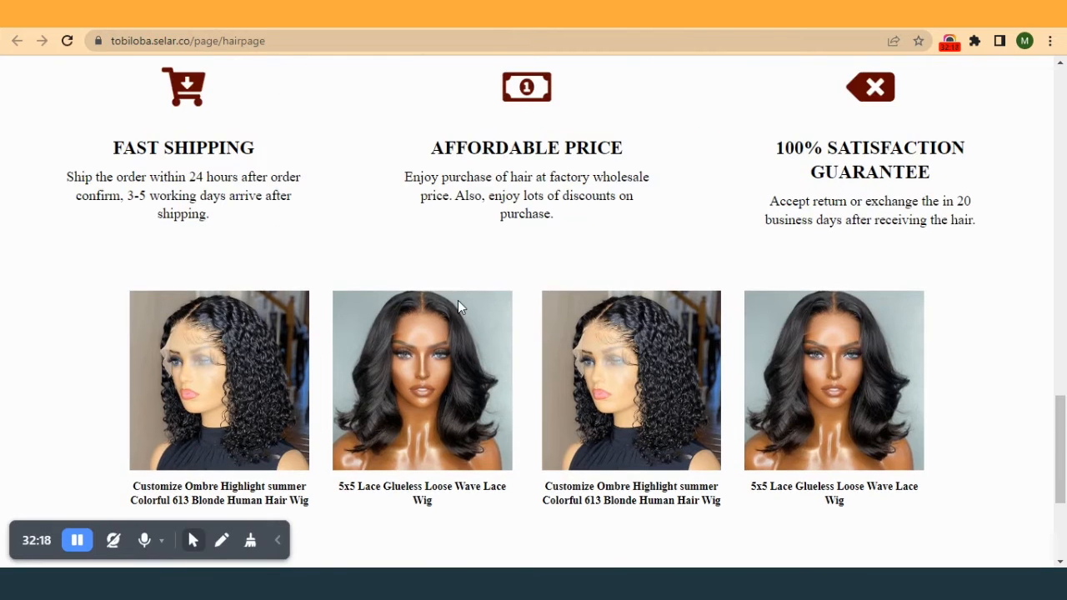
{"action": "scroll", "coordinate": [458, 304], "scroll_direction": "down", "scroll_amount": 2}
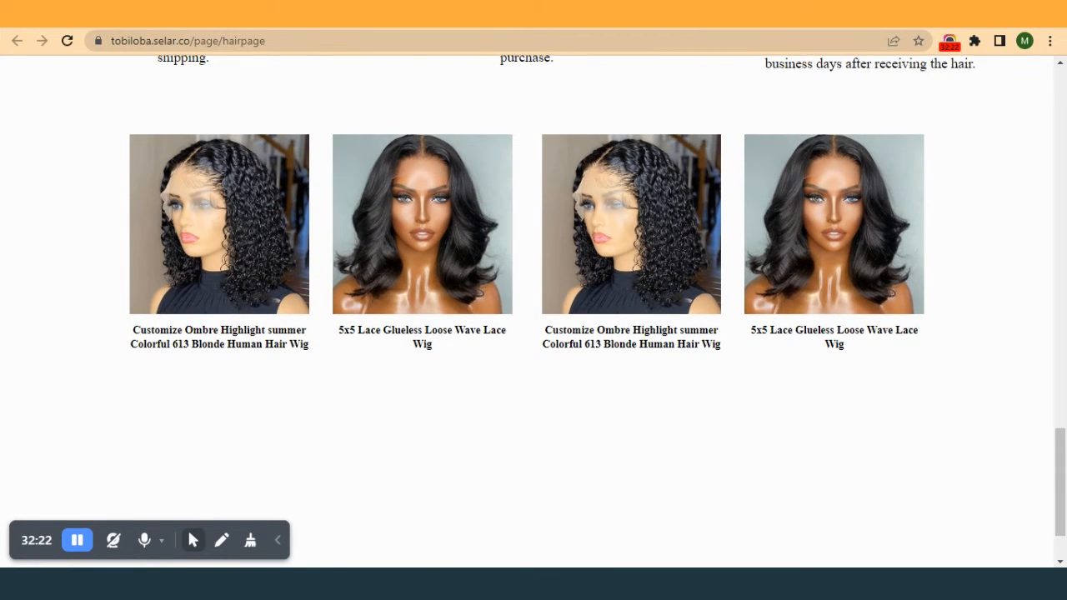
- Compare the hairpage product row with the Our Best Selling Products grid on the beautypagecopy page, and return to the builder
{"action": "left_click", "coordinate": [459, 298]}
{"action": "scroll", "coordinate": [606, 286], "scroll_direction": "up", "scroll_amount": 2}
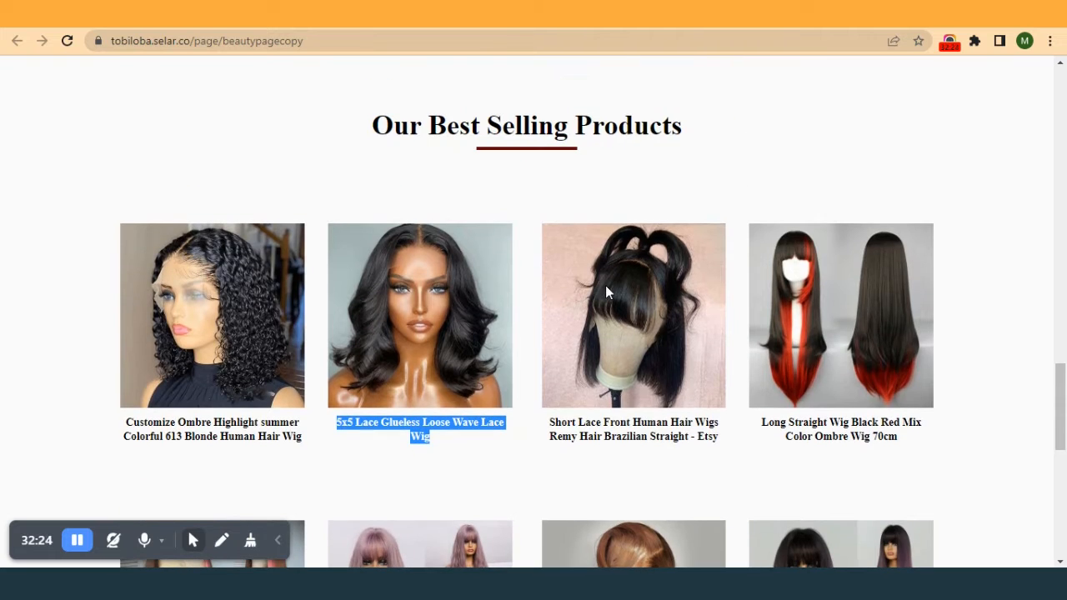
{"action": "left_click", "coordinate": [558, 15]}
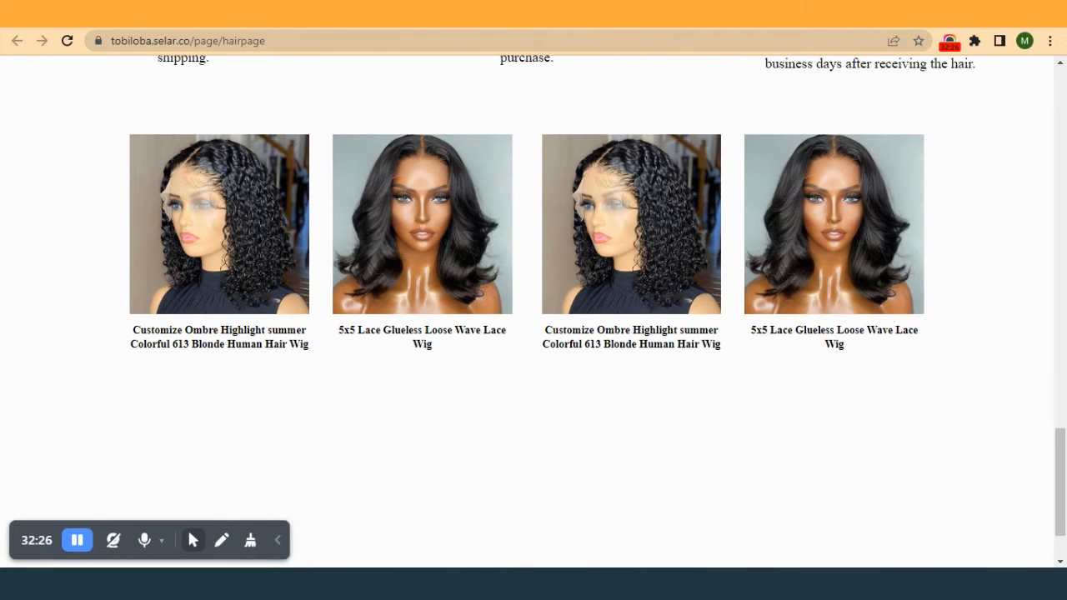
{"action": "scroll", "coordinate": [474, 214], "scroll_direction": "up", "scroll_amount": 2}
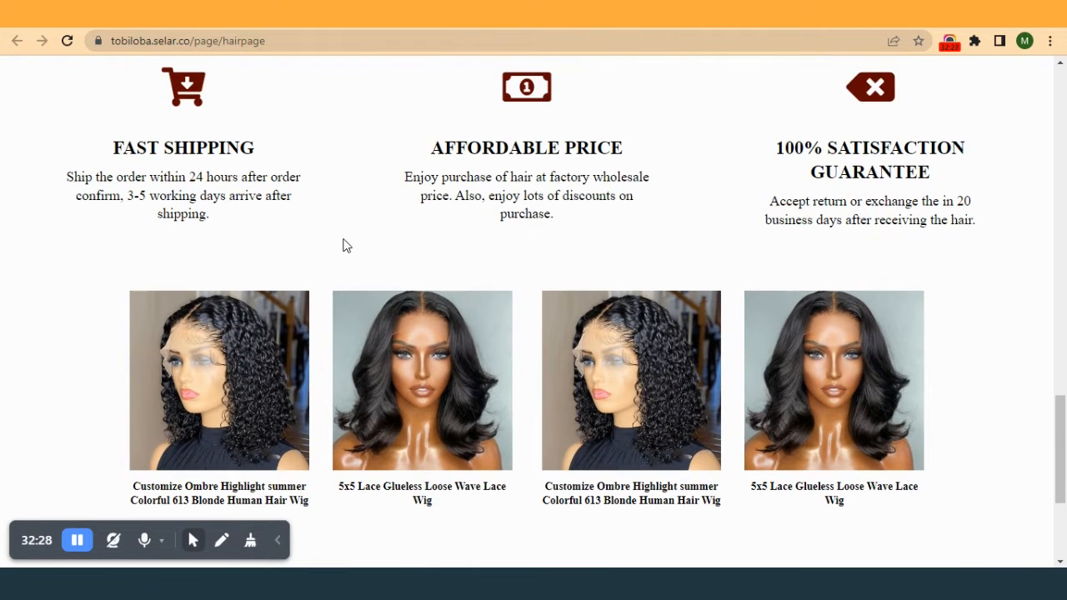
{"action": "left_click", "coordinate": [325, 15]}
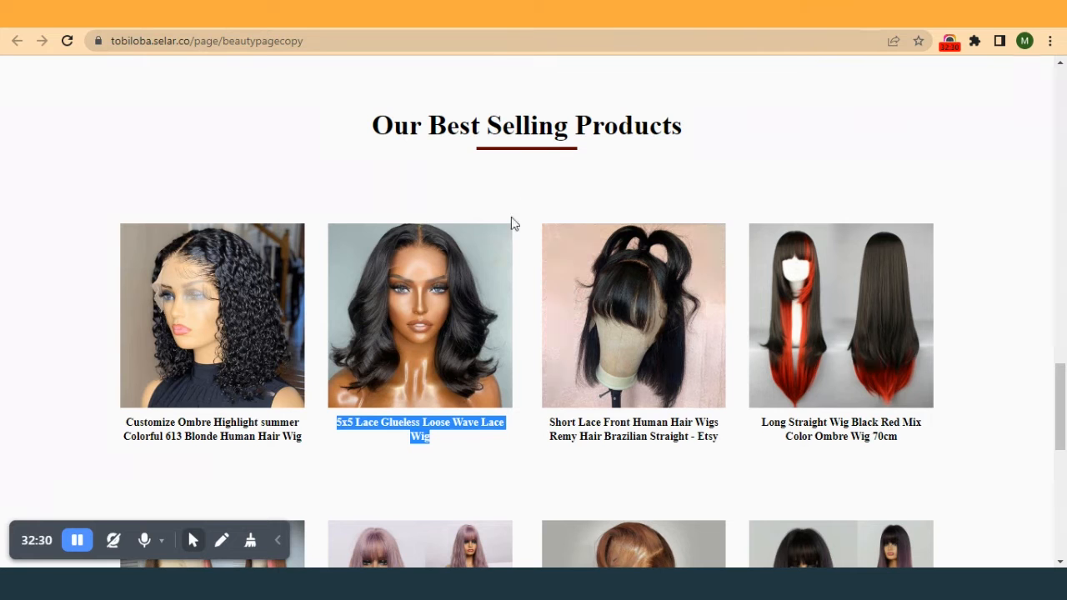
{"action": "left_click", "coordinate": [258, 15]}
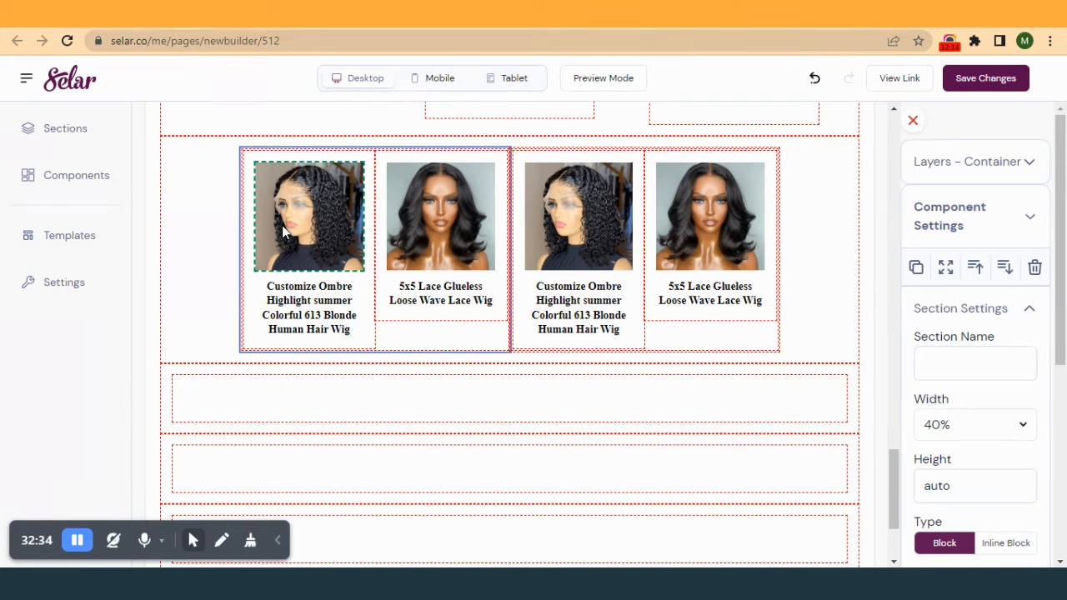
- Duplicate the whole four-product row to add a second product row beneath it
{"action": "left_click", "coordinate": [821, 250]}
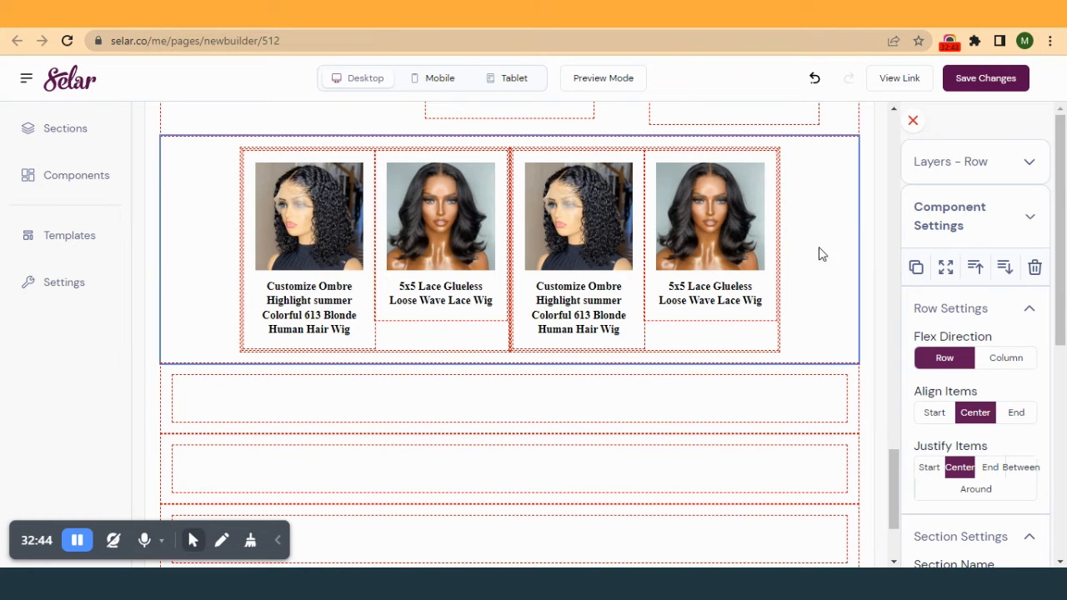
{"action": "left_click", "coordinate": [916, 268]}
{"action": "scroll", "coordinate": [746, 362], "scroll_direction": "down", "scroll_amount": 2}
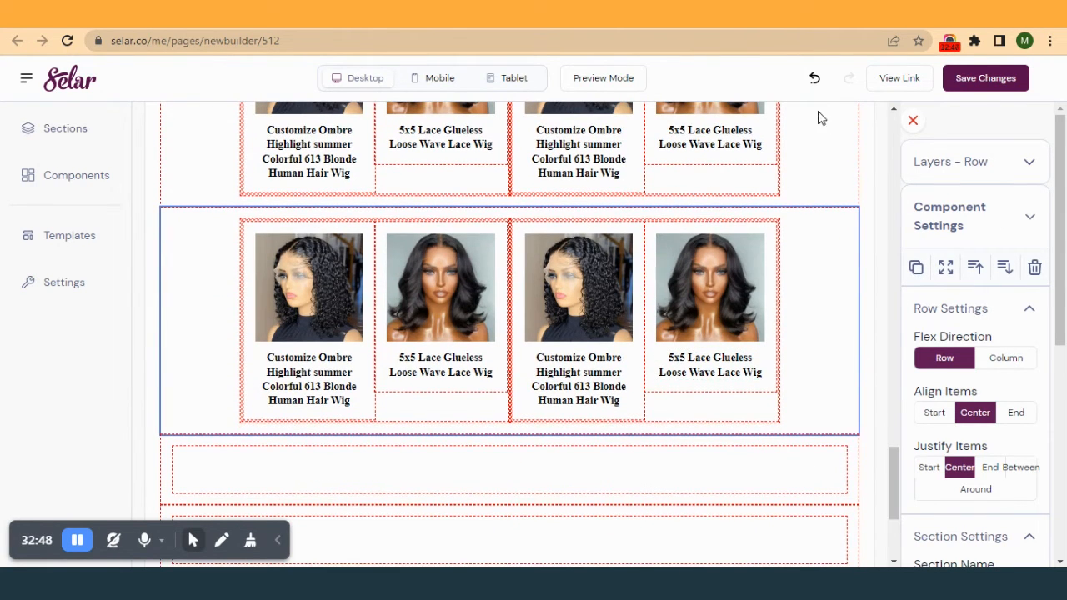
- Save the page with the duplicated row and reload the published hairpage to review both product rows
{"action": "left_click", "coordinate": [967, 91]}
{"action": "left_click", "coordinate": [576, 14]}
{"action": "left_click", "coordinate": [67, 40]}
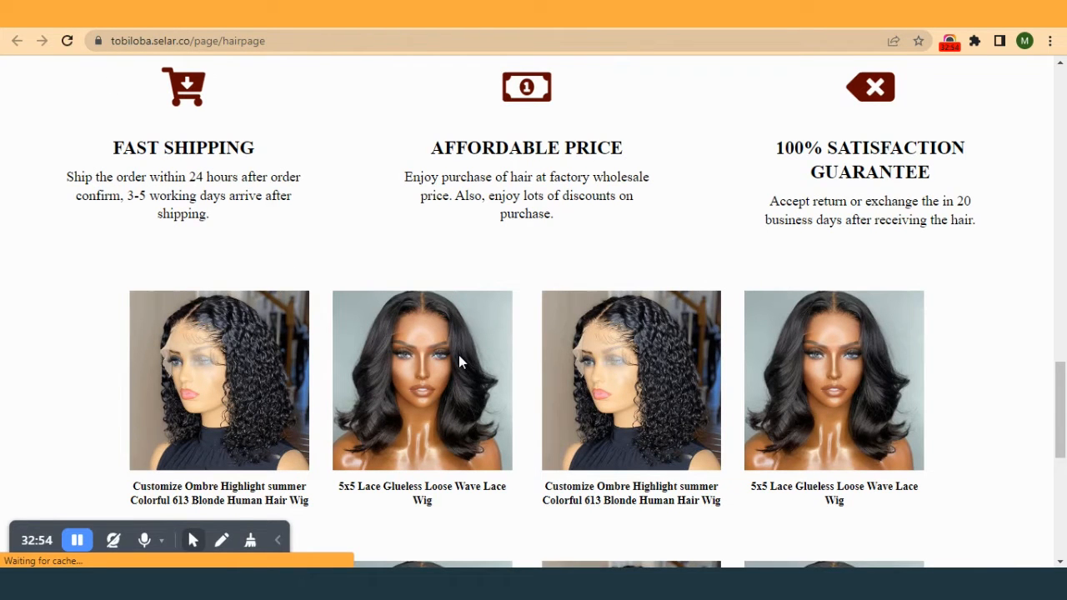
{"action": "scroll", "coordinate": [458, 355], "scroll_direction": "down", "scroll_amount": 3}
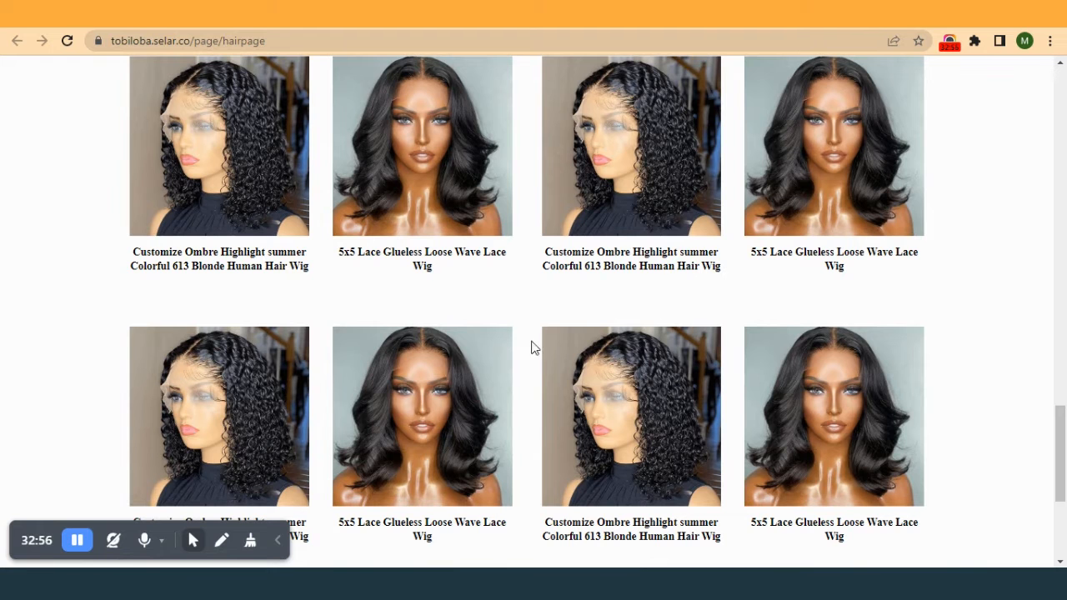
- Compare the two hairpage product rows with the two-row product grid on beautypagecopy, and return to the builder
{"action": "left_click", "coordinate": [467, 14]}
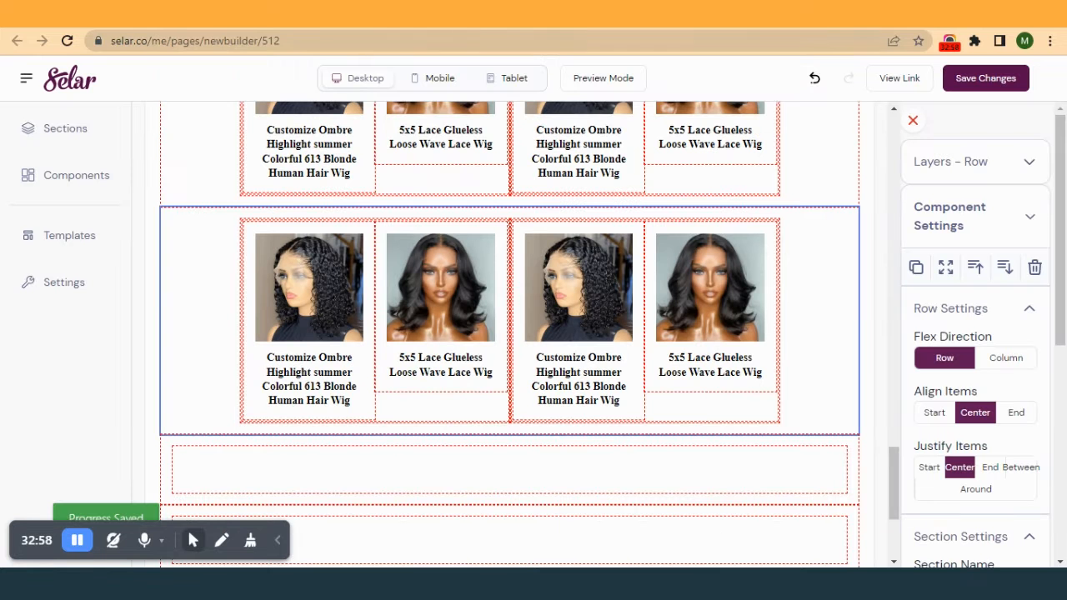
{"action": "left_click", "coordinate": [775, 14]}
{"action": "scroll", "coordinate": [626, 321], "scroll_direction": "down", "scroll_amount": 3}
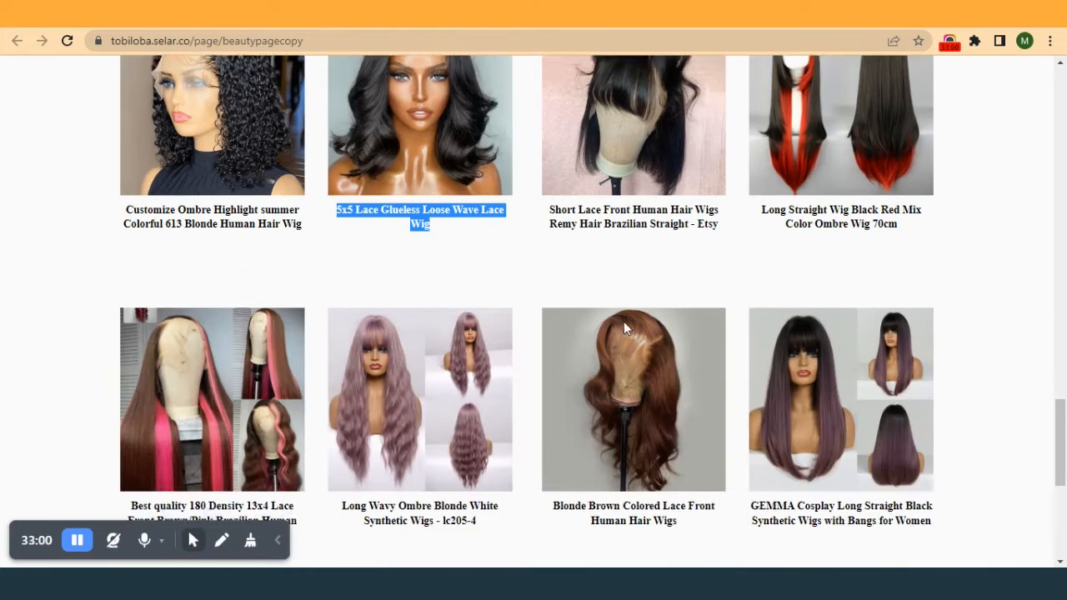
{"action": "left_click", "coordinate": [591, 19]}
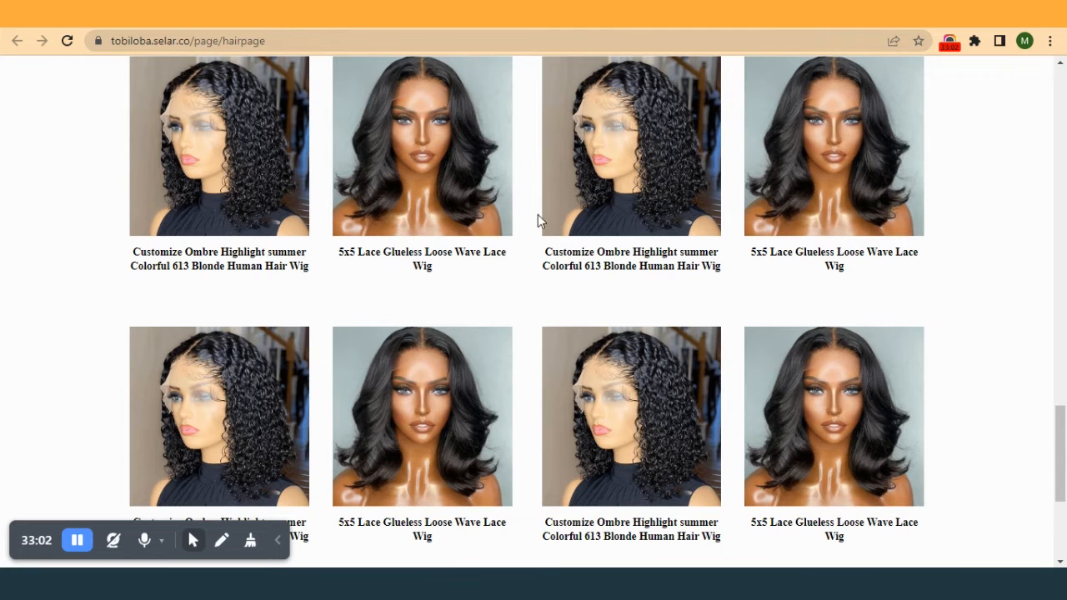
{"action": "scroll", "coordinate": [655, 304], "scroll_direction": "up", "scroll_amount": 2}
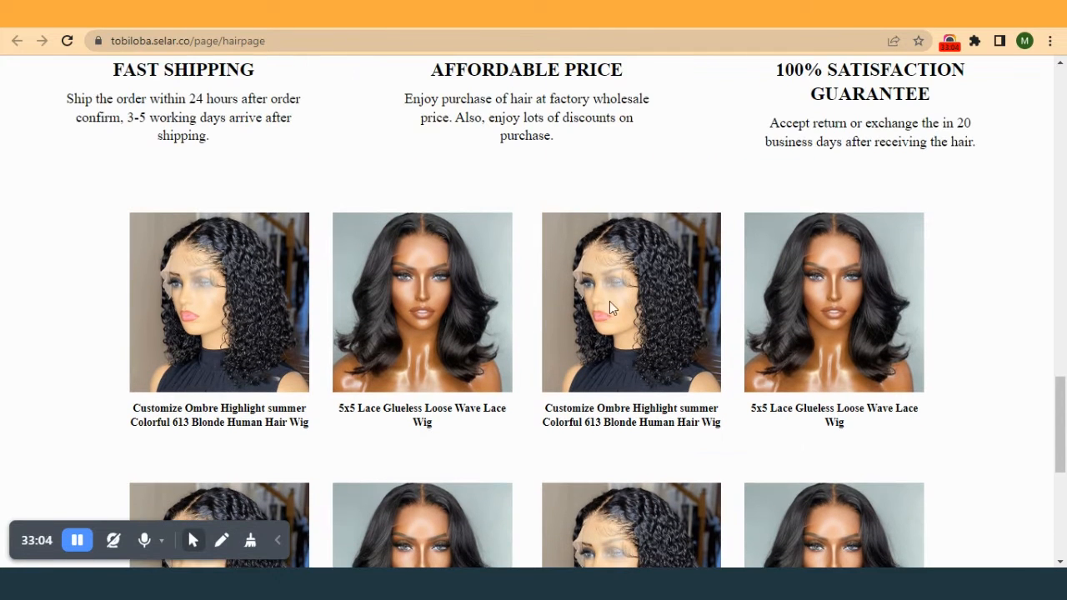
{"action": "scroll", "coordinate": [674, 404], "scroll_direction": "down", "scroll_amount": 2}
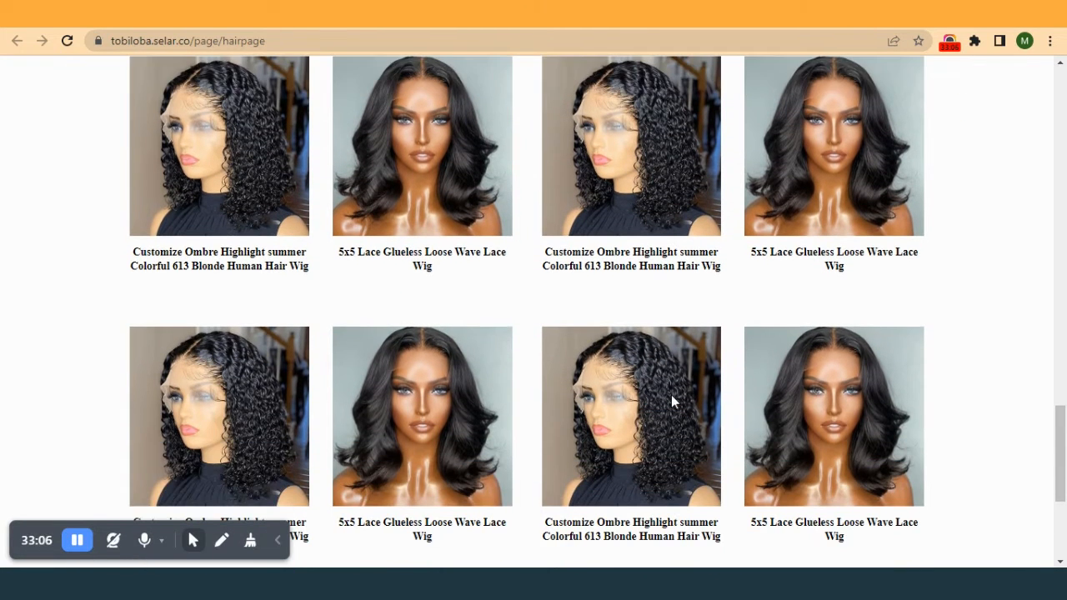
{"action": "key", "text": "ctrl+Tab"}
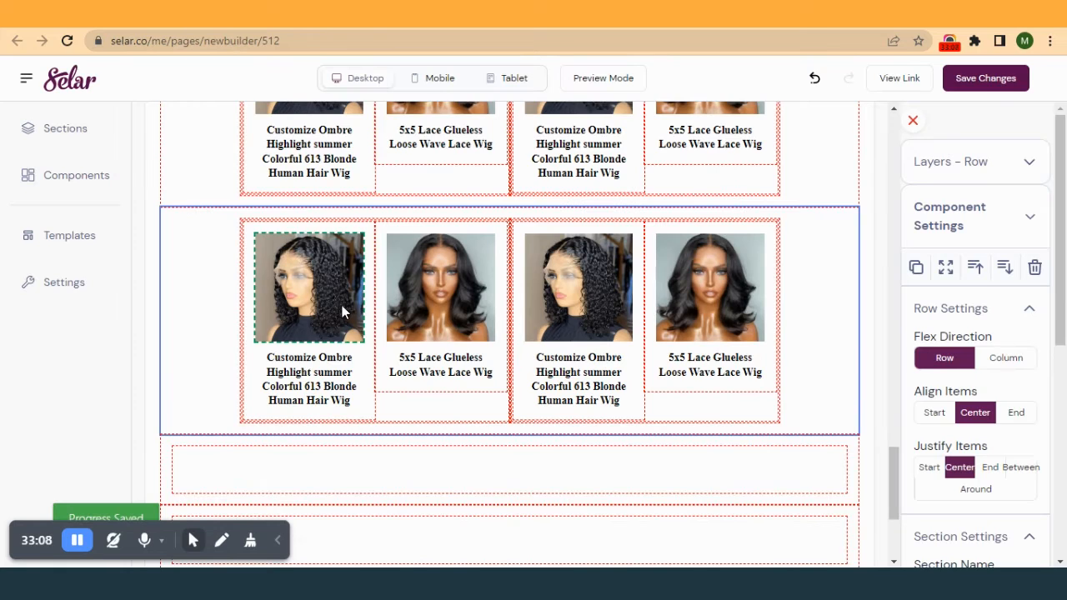
- Switch the builder to the Mobile layout and set Flex Direction to Row on the first product-pair row
{"action": "scroll", "coordinate": [342, 306], "scroll_direction": "up", "scroll_amount": 2}
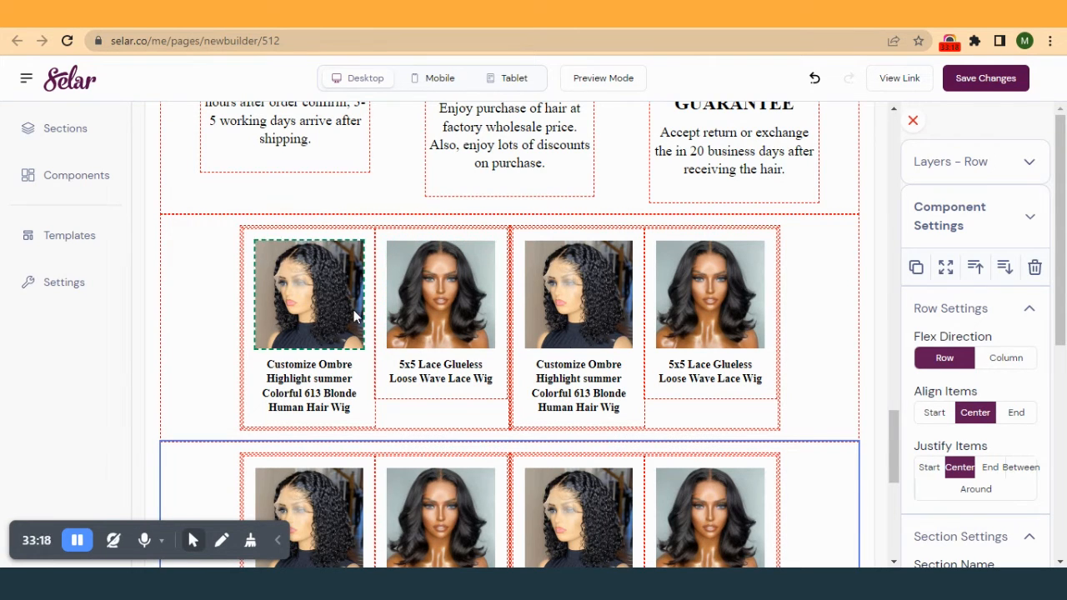
{"action": "left_click", "coordinate": [448, 82]}
{"action": "scroll", "coordinate": [455, 386], "scroll_direction": "down", "scroll_amount": 10}
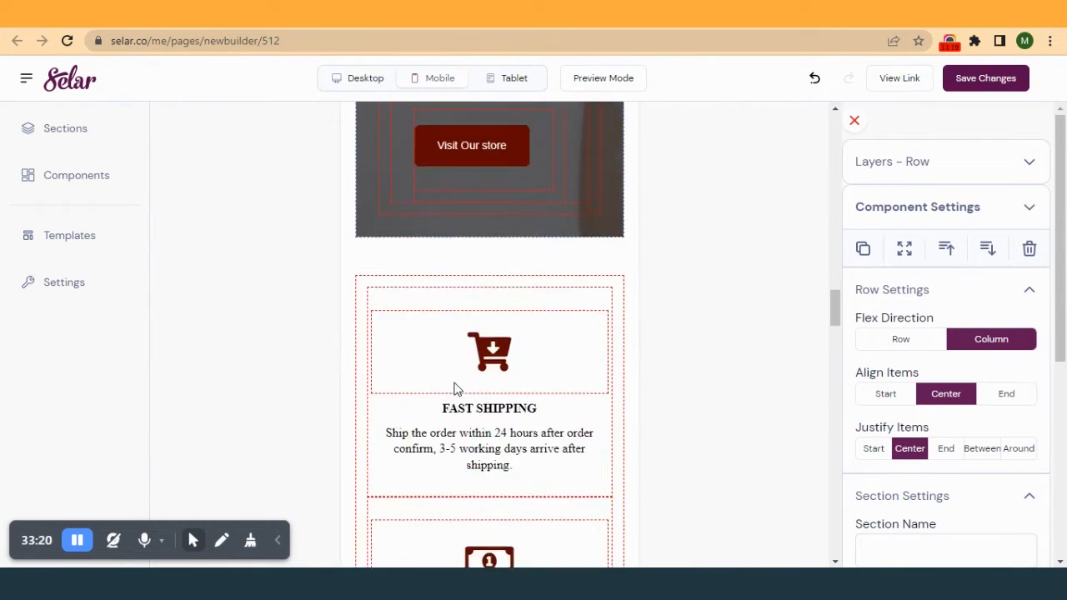
{"action": "scroll", "coordinate": [457, 392], "scroll_direction": "down", "scroll_amount": 10}
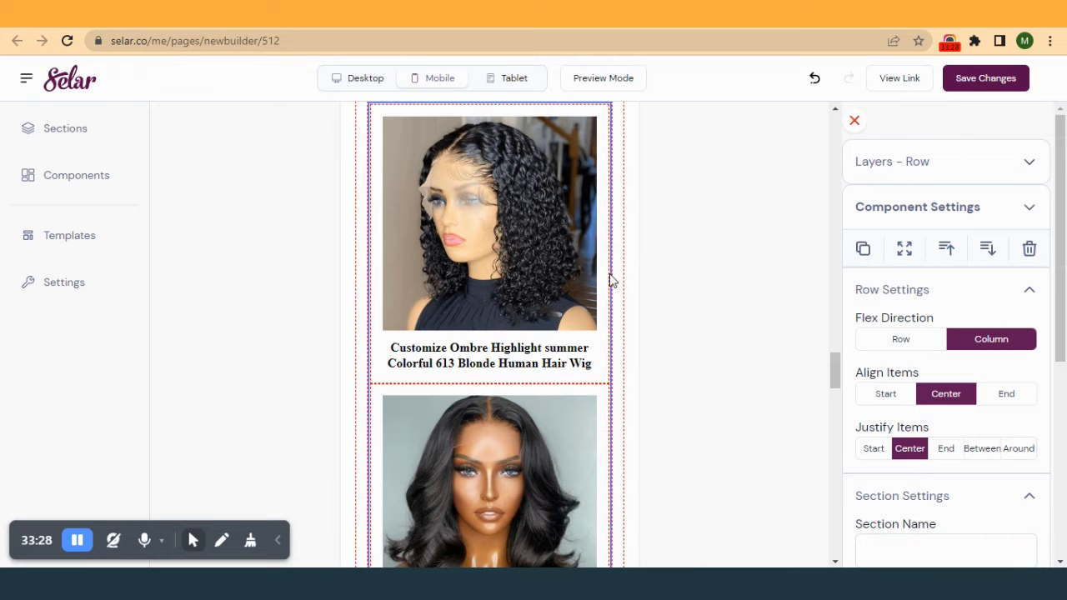
{"action": "left_click", "coordinate": [923, 342]}
{"action": "scroll", "coordinate": [606, 390], "scroll_direction": "up", "scroll_amount": 2}
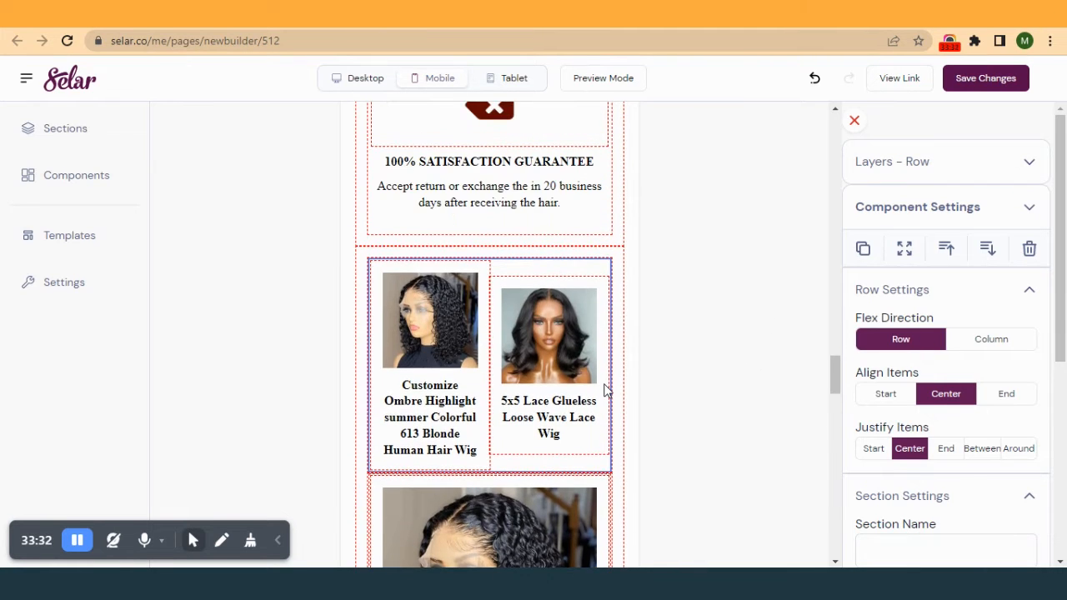
- Set Flex Direction to Row on the second product-pair row of the first product section in the Mobile layout
{"action": "left_click", "coordinate": [908, 256]}
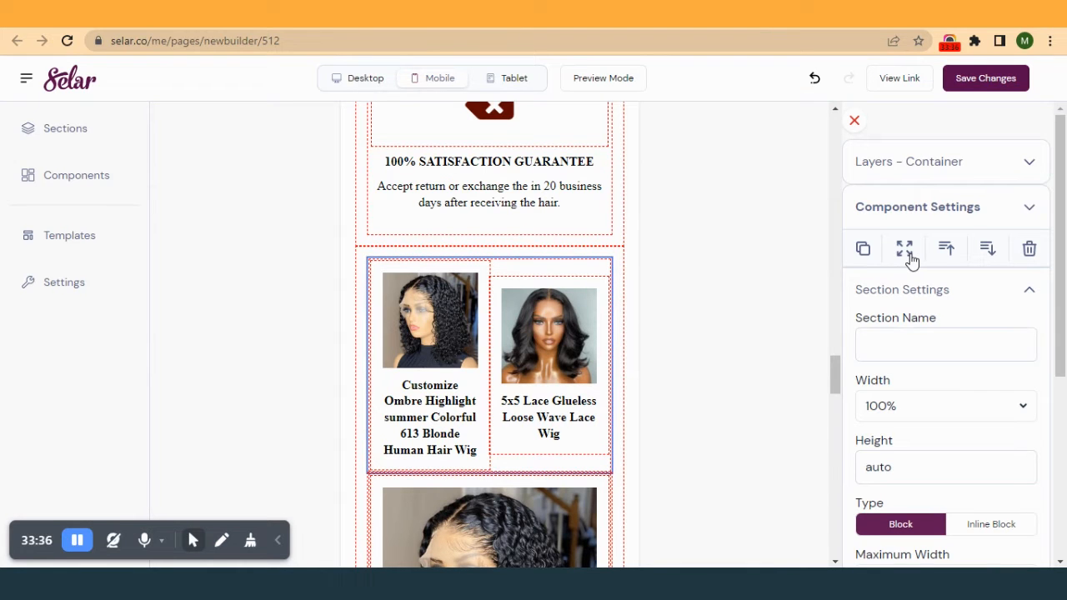
{"action": "left_click", "coordinate": [595, 272]}
{"action": "scroll", "coordinate": [584, 350], "scroll_direction": "down", "scroll_amount": 2}
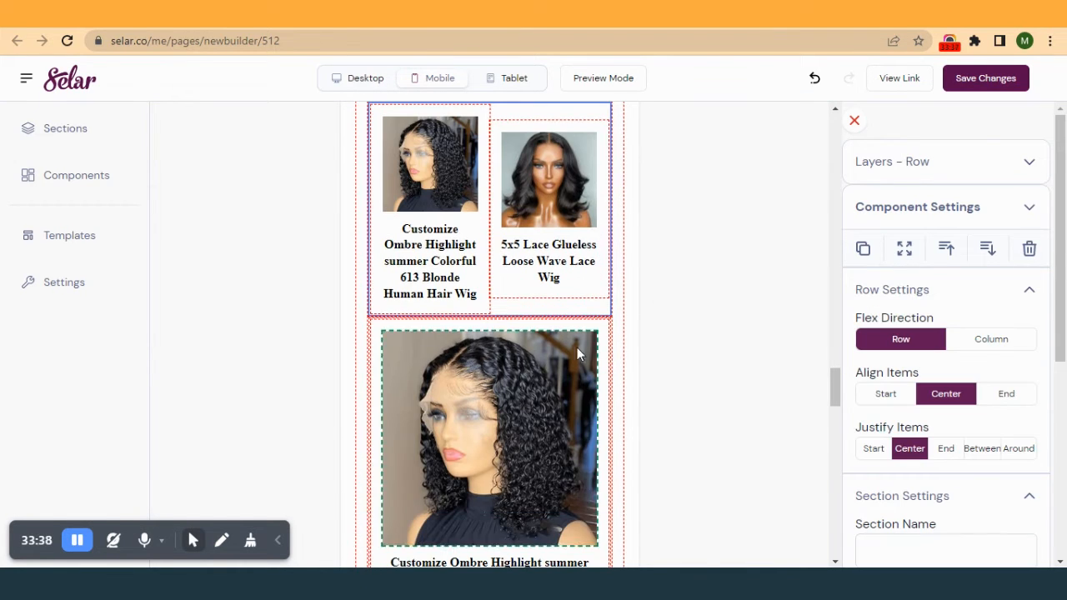
{"action": "left_click", "coordinate": [613, 363]}
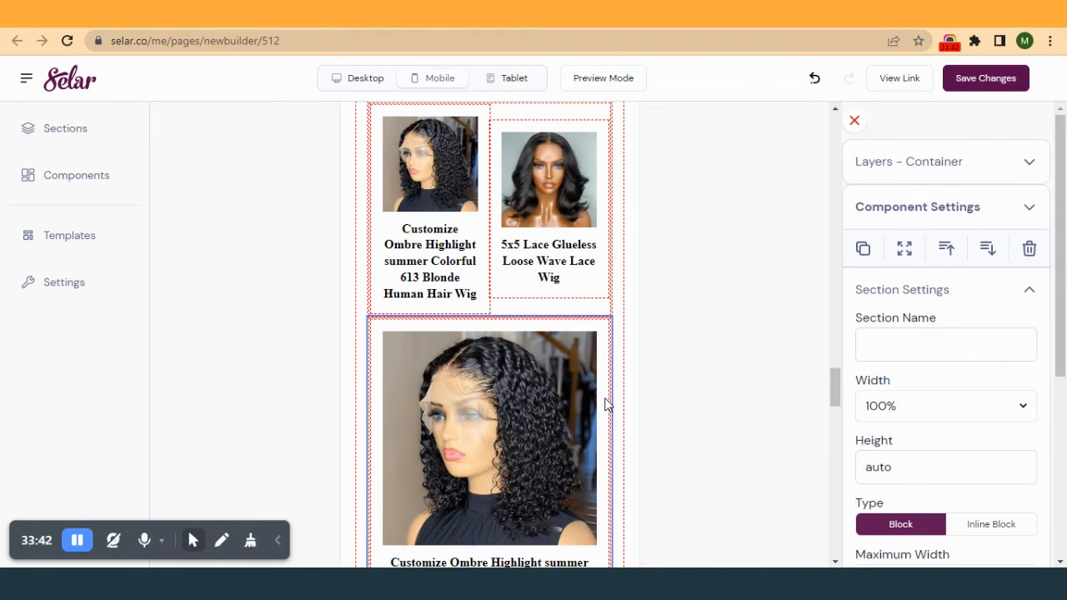
{"action": "left_click", "coordinate": [905, 249]}
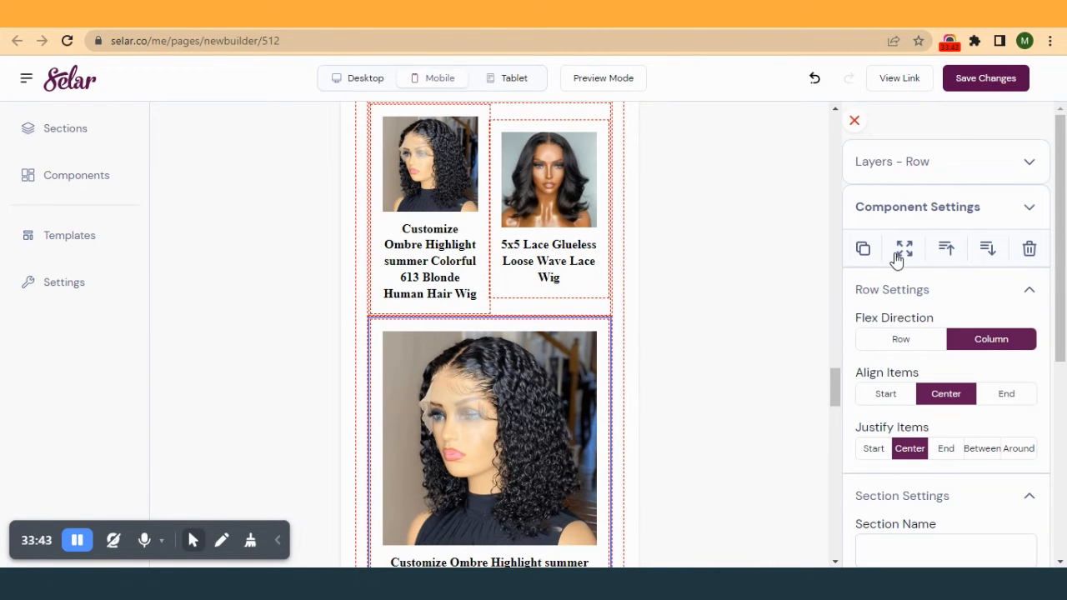
{"action": "left_click", "coordinate": [909, 344]}
{"action": "scroll", "coordinate": [522, 326], "scroll_direction": "down", "scroll_amount": 3}
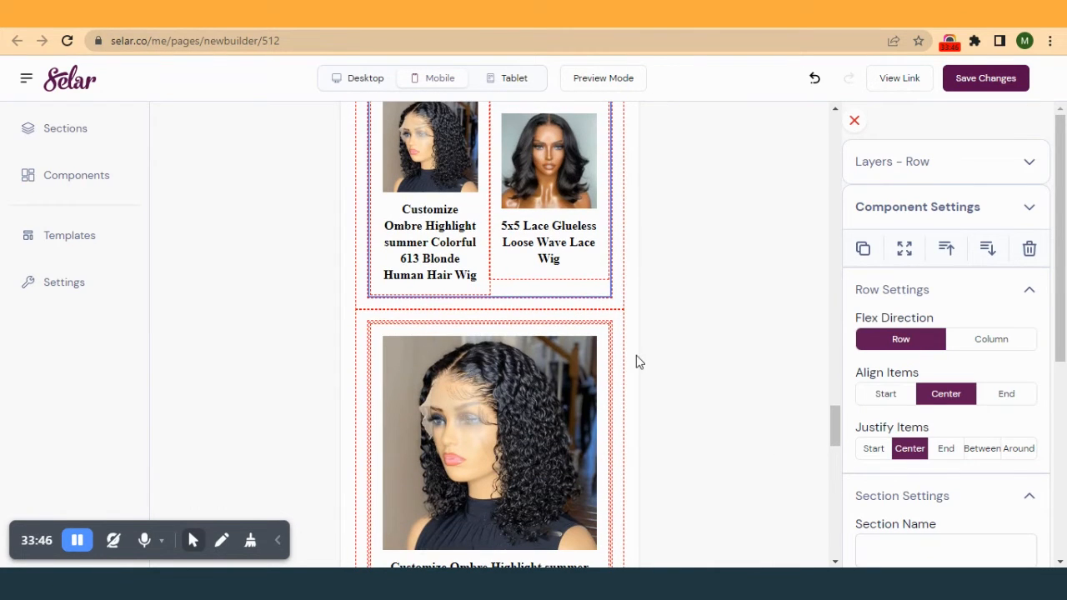
- Set Flex Direction to Row on both product-pair rows in the duplicated product section
{"action": "left_click", "coordinate": [609, 385]}
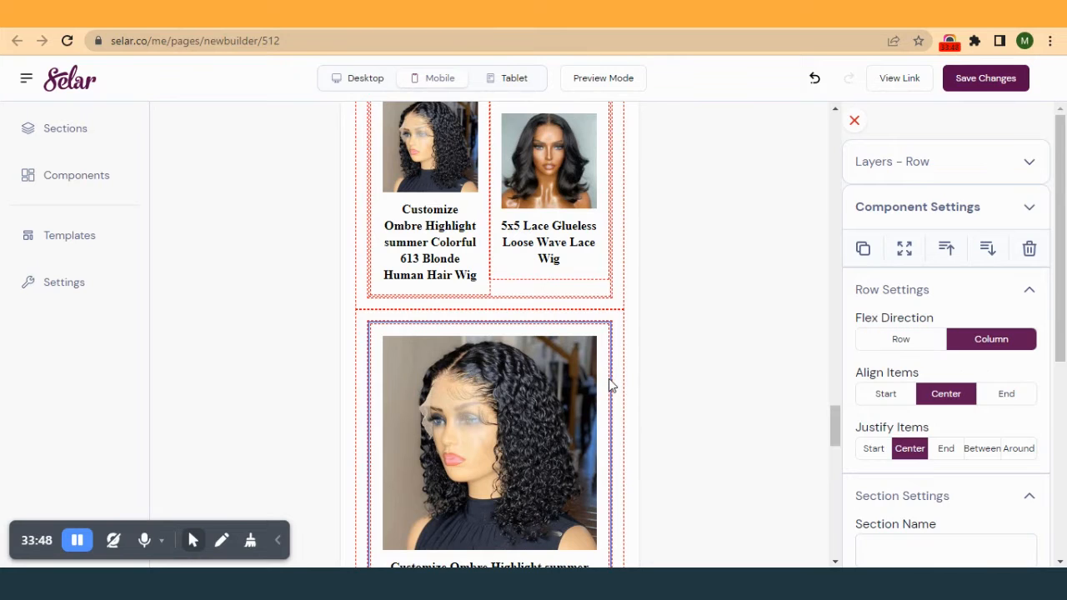
{"action": "left_click", "coordinate": [882, 348]}
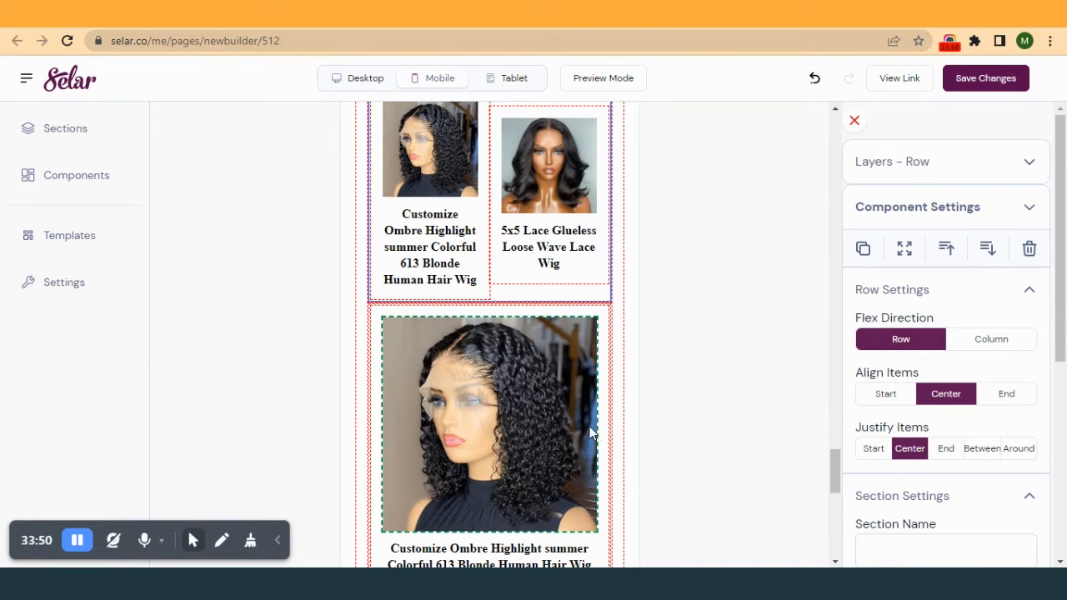
{"action": "left_click", "coordinate": [611, 433]}
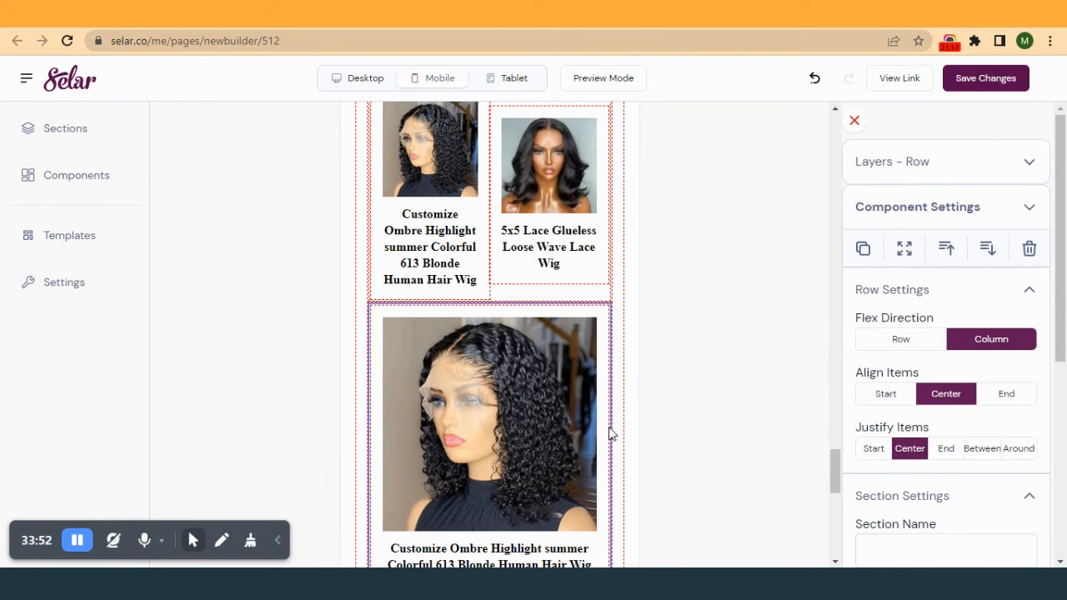
{"action": "left_click", "coordinate": [898, 347]}
{"action": "scroll", "coordinate": [492, 436], "scroll_direction": "down", "scroll_amount": 3}
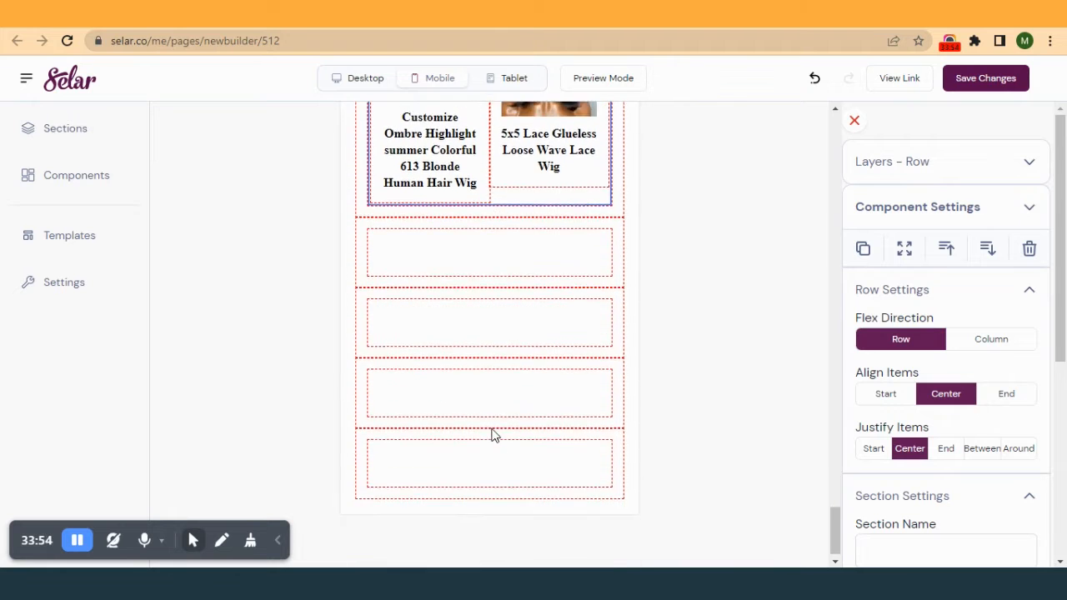
- Try Flex Direction Row on the collection row holding Wigs, Hair Bundle, Lace Frontal and Closure and 613 Hair, and set it back to Column
{"action": "scroll", "coordinate": [493, 434], "scroll_direction": "up", "scroll_amount": 7}
{"action": "scroll", "coordinate": [484, 364], "scroll_direction": "up", "scroll_amount": 2}
{"action": "scroll", "coordinate": [484, 363], "scroll_direction": "up", "scroll_amount": 10}
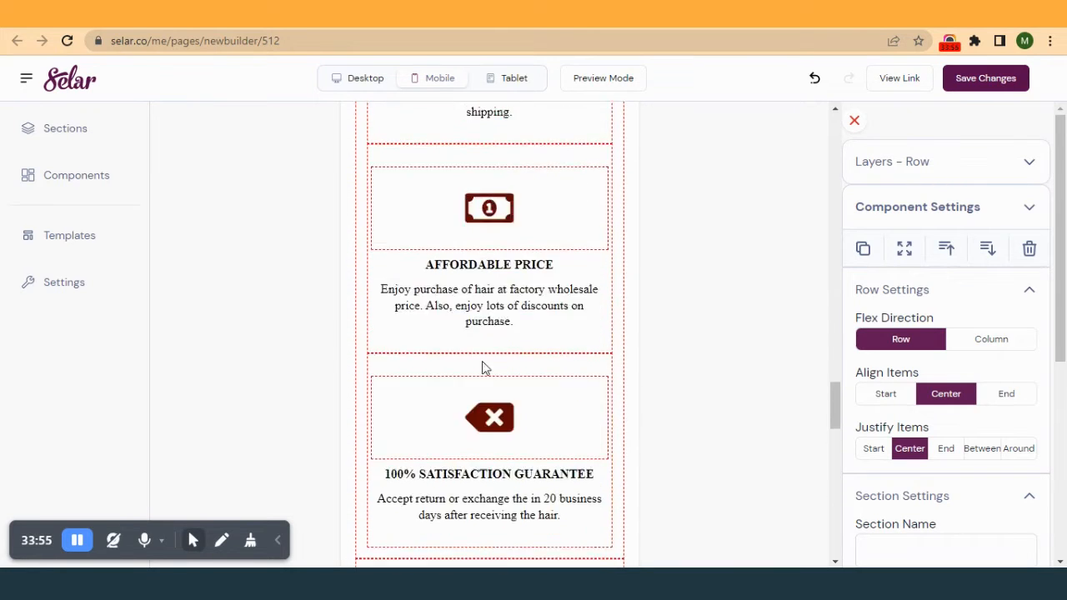
{"action": "scroll", "coordinate": [479, 356], "scroll_direction": "down", "scroll_amount": 5}
{"action": "scroll", "coordinate": [479, 355], "scroll_direction": "up", "scroll_amount": 1}
{"action": "scroll", "coordinate": [480, 359], "scroll_direction": "down", "scroll_amount": 2}
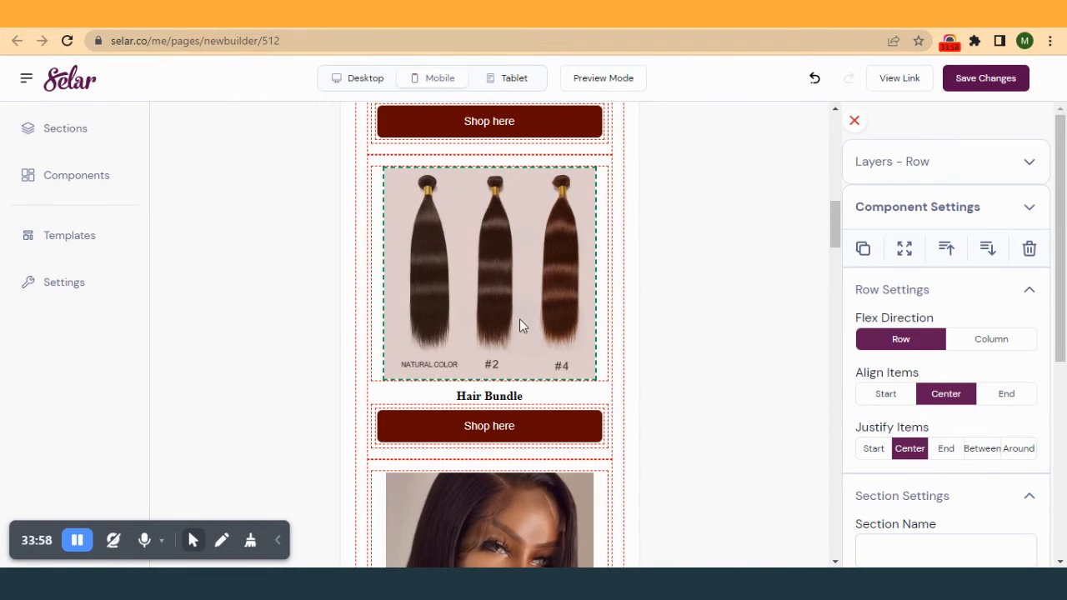
{"action": "left_click", "coordinate": [608, 279]}
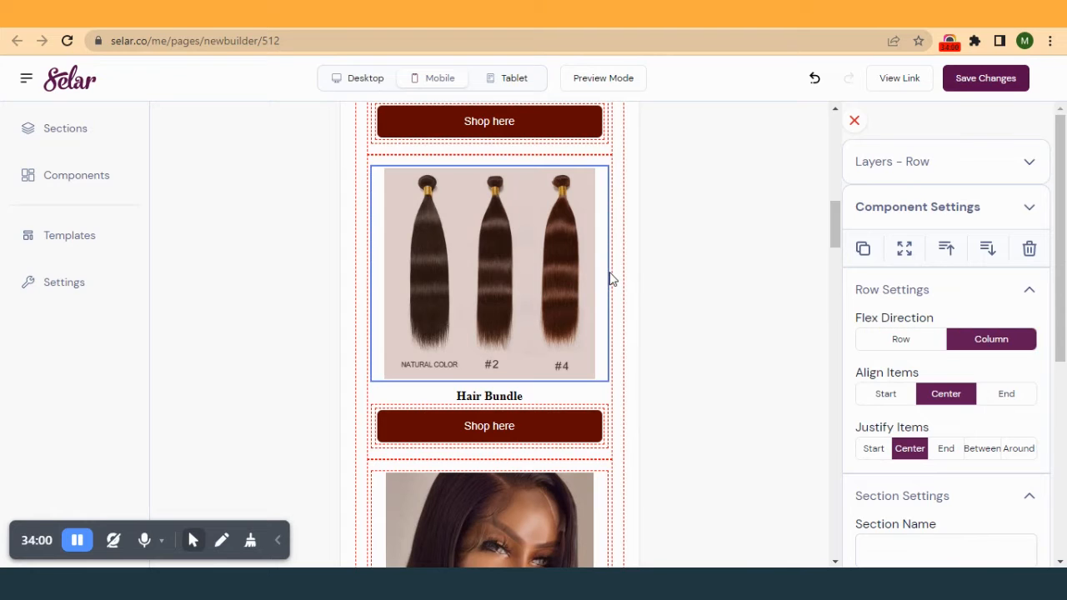
{"action": "left_click", "coordinate": [611, 286]}
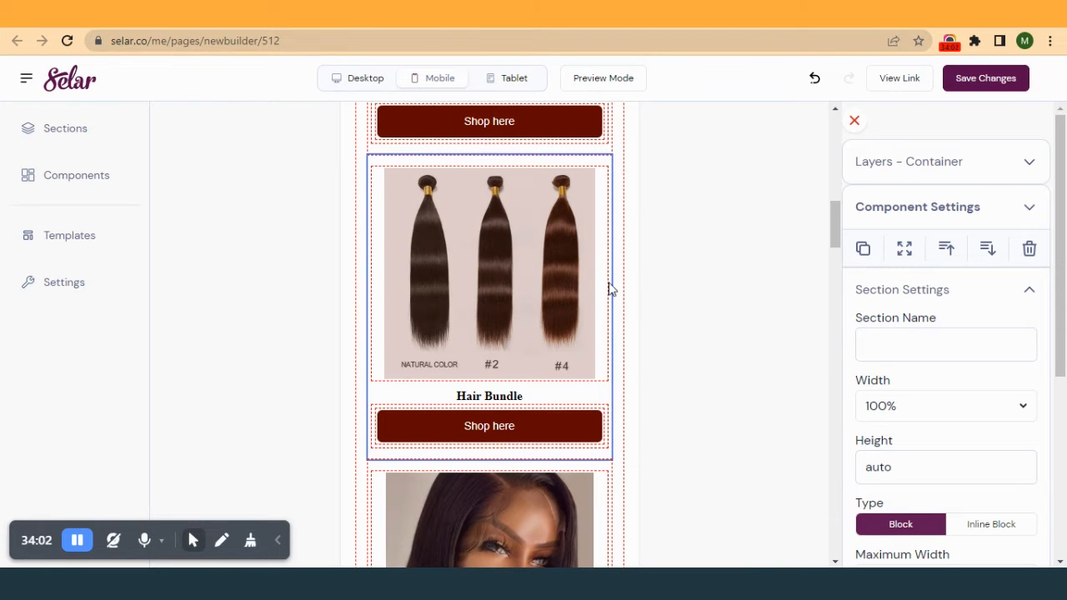
{"action": "scroll", "coordinate": [545, 334], "scroll_direction": "up", "scroll_amount": 3}
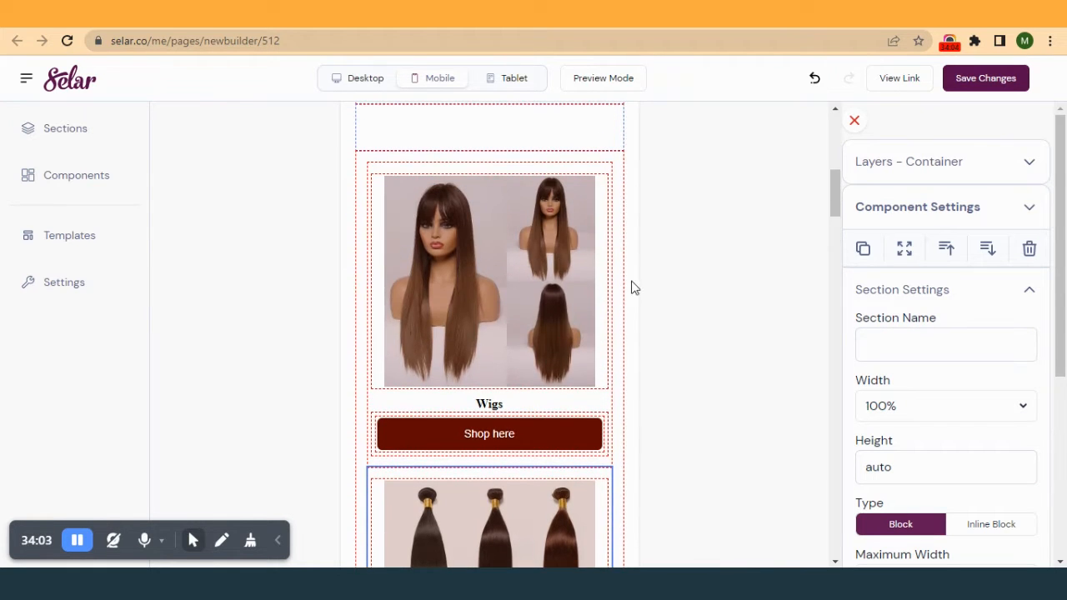
{"action": "left_click", "coordinate": [618, 310]}
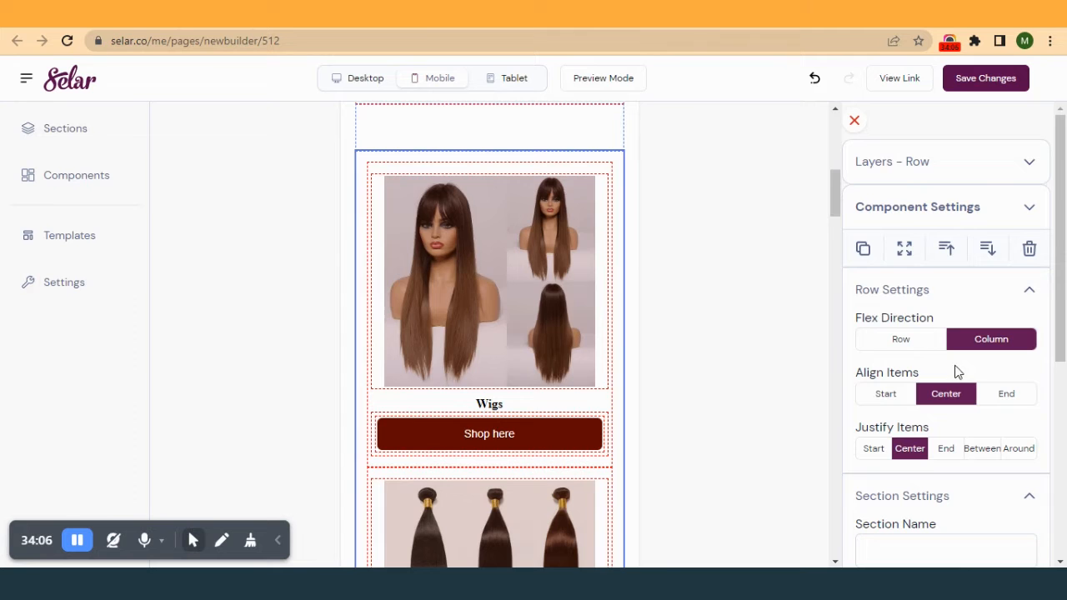
{"action": "left_click", "coordinate": [889, 349]}
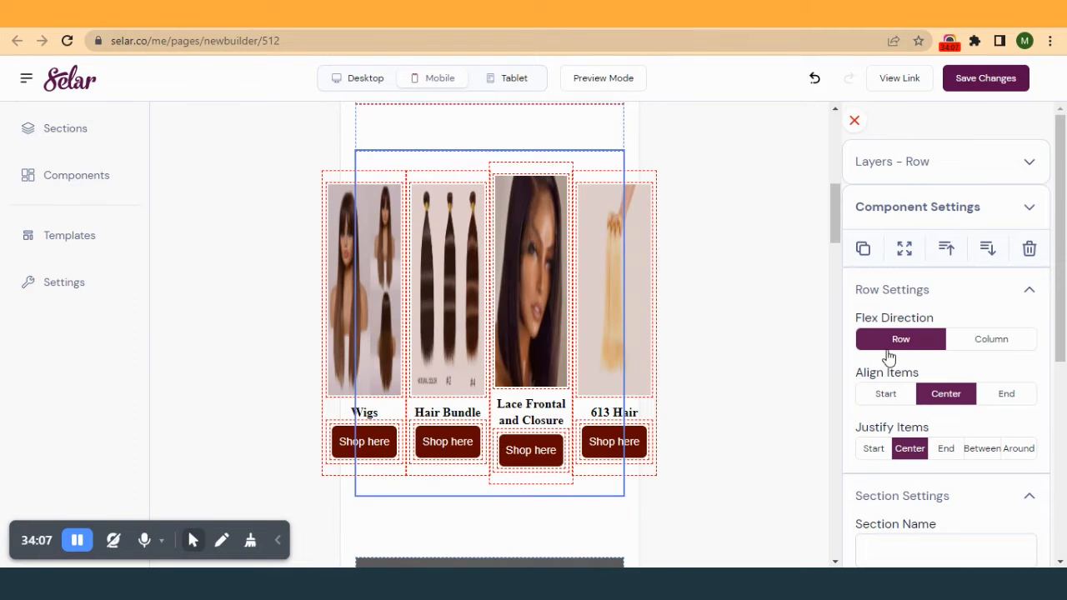
{"action": "left_click", "coordinate": [965, 341]}
- Review the two-per-line arrangement of all product-pair rows in the Mobile layout
{"action": "scroll", "coordinate": [552, 392], "scroll_direction": "down", "scroll_amount": 20}
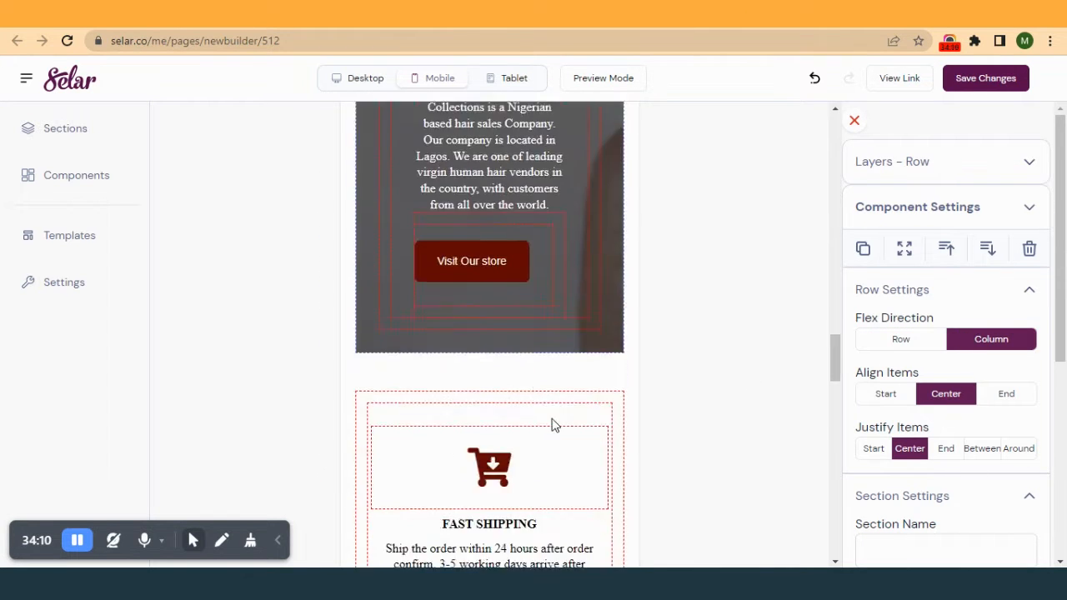
{"action": "scroll", "coordinate": [552, 417], "scroll_direction": "down", "scroll_amount": 3}
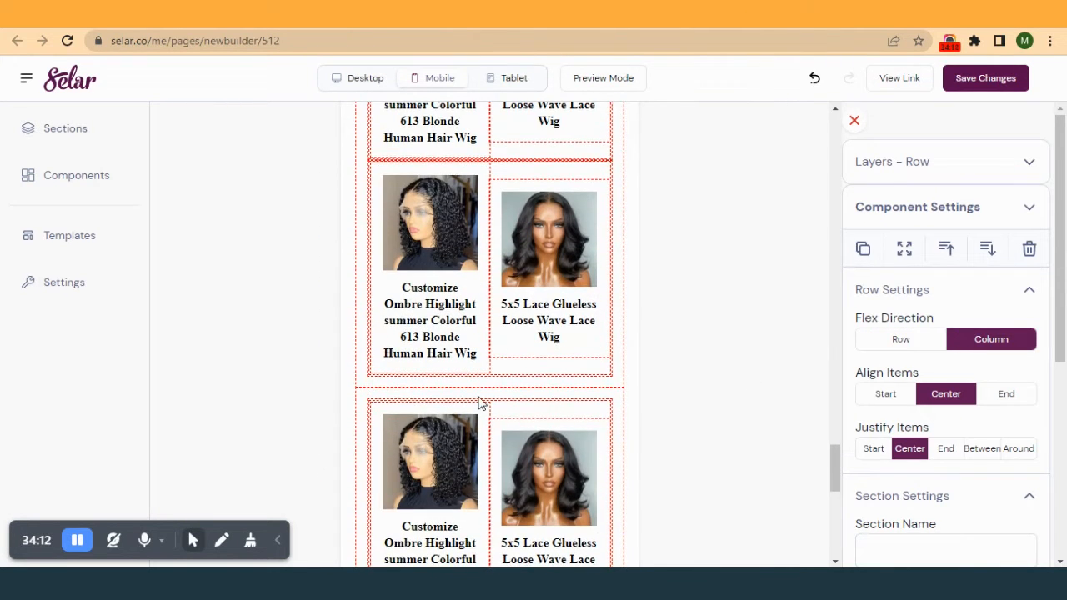
{"action": "scroll", "coordinate": [477, 249], "scroll_direction": "up", "scroll_amount": 3}
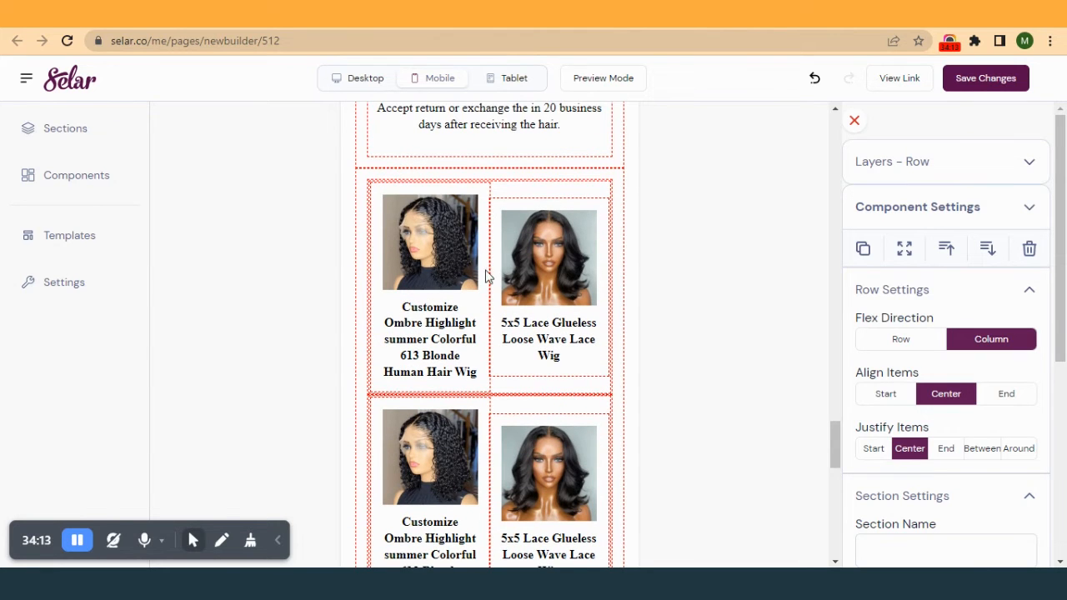
{"action": "scroll", "coordinate": [485, 523], "scroll_direction": "down", "scroll_amount": 1}
{"action": "scroll", "coordinate": [519, 406], "scroll_direction": "down", "scroll_amount": 6}
{"action": "scroll", "coordinate": [520, 412], "scroll_direction": "up", "scroll_amount": 3}
{"action": "scroll", "coordinate": [519, 412], "scroll_direction": "down", "scroll_amount": 1}
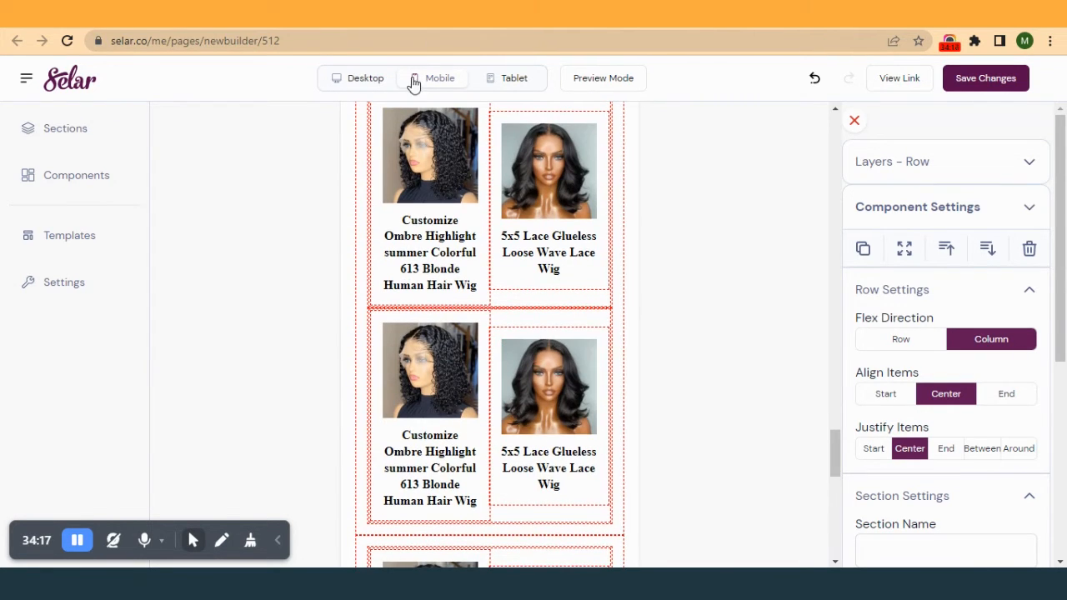
- Switch to the Desktop layout and inspect the nesting of the first product pair, from product container through pair row and parent container to outer row
{"action": "left_click", "coordinate": [377, 80]}
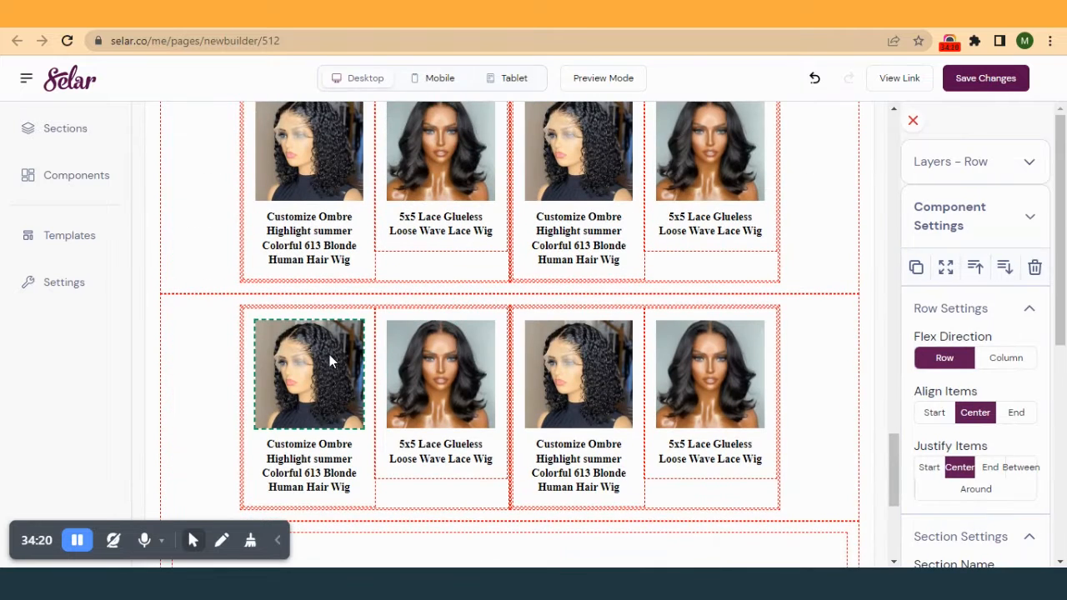
{"action": "scroll", "coordinate": [375, 125], "scroll_direction": "up", "scroll_amount": 3}
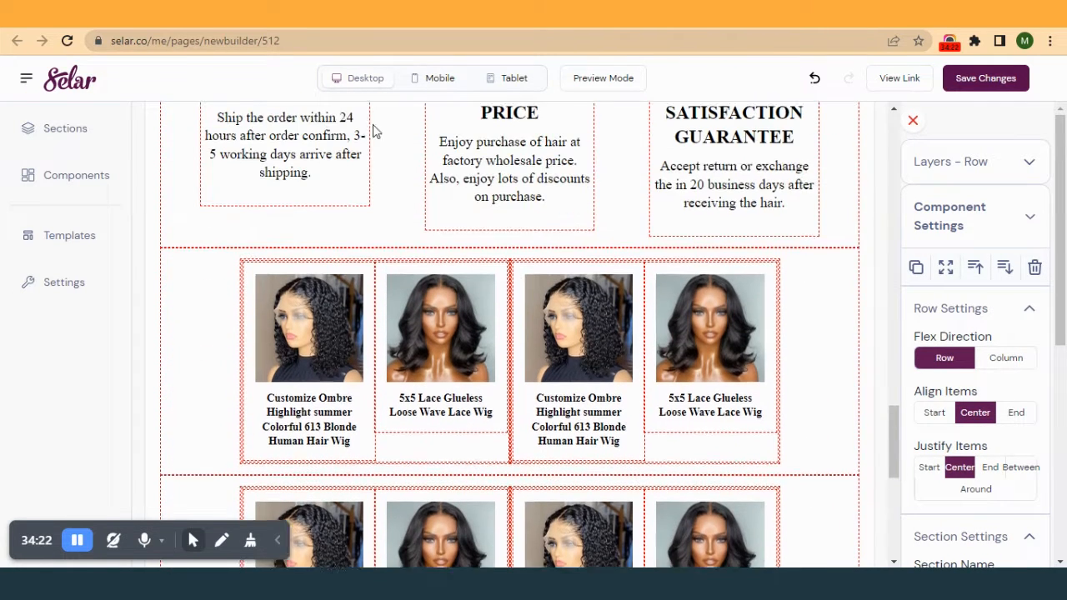
{"action": "left_click", "coordinate": [384, 335]}
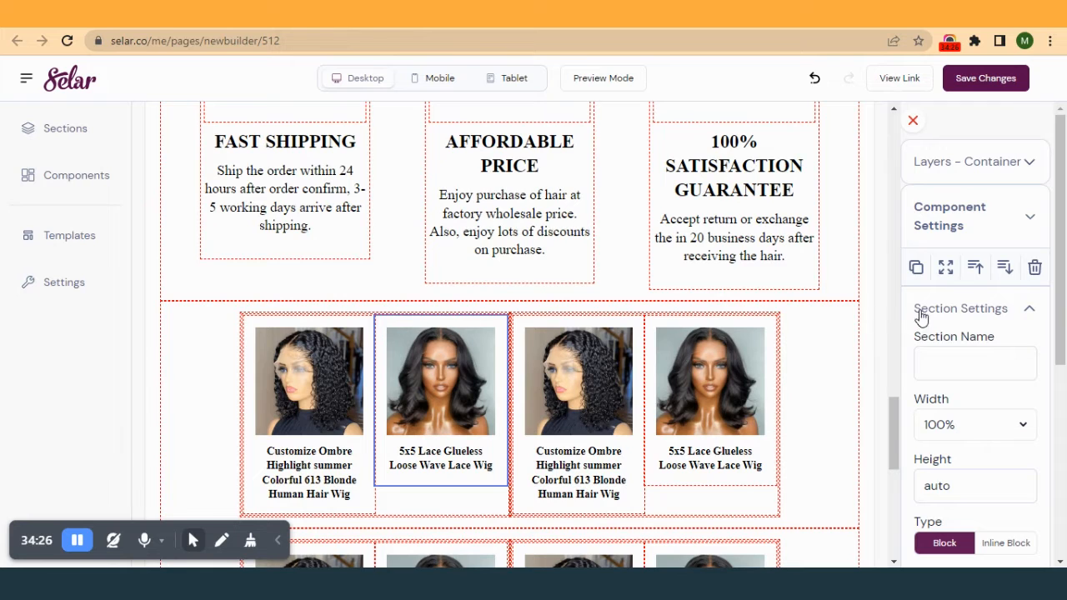
{"action": "left_click", "coordinate": [947, 267]}
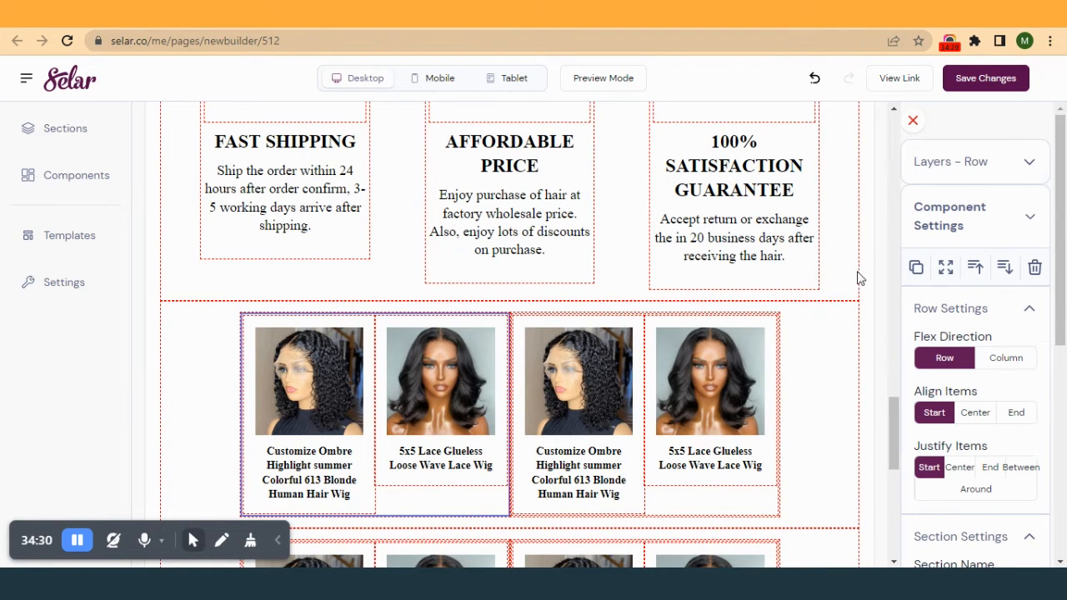
{"action": "left_click", "coordinate": [947, 268]}
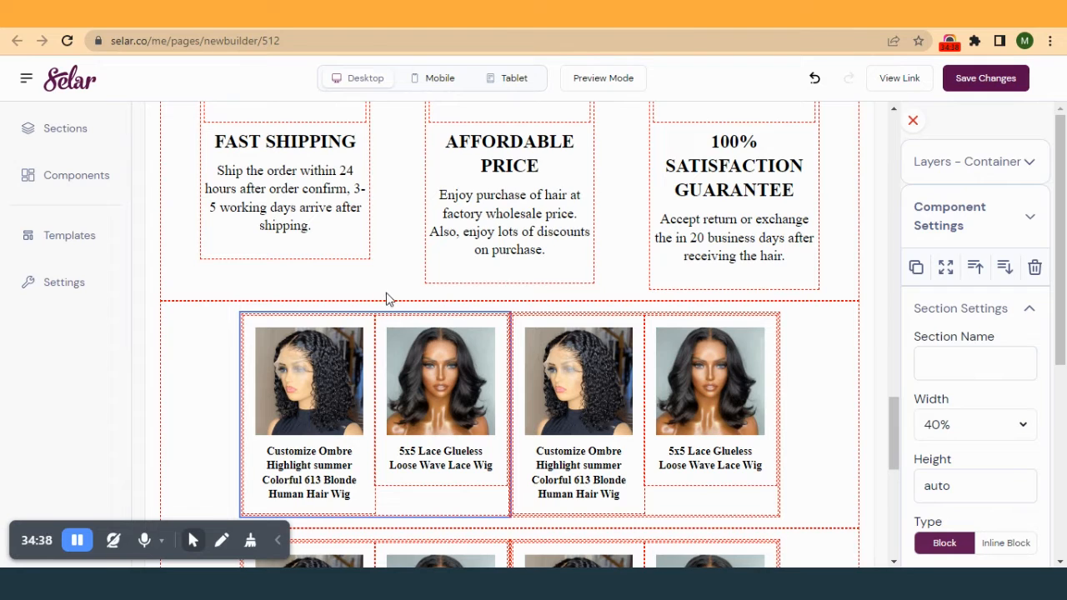
{"action": "left_click", "coordinate": [192, 378]}
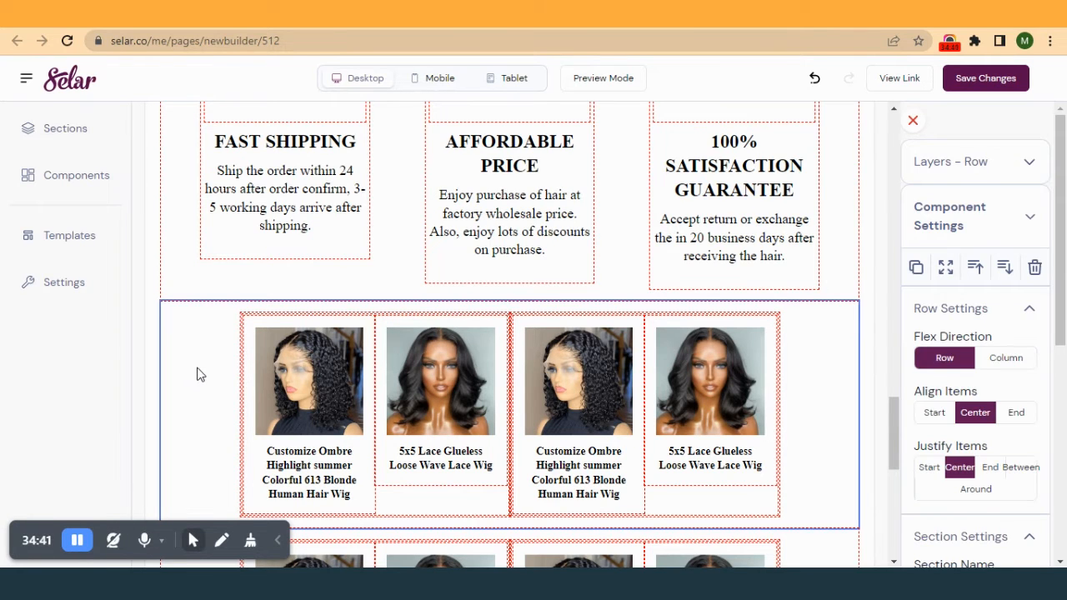
{"action": "left_click", "coordinate": [246, 321]}
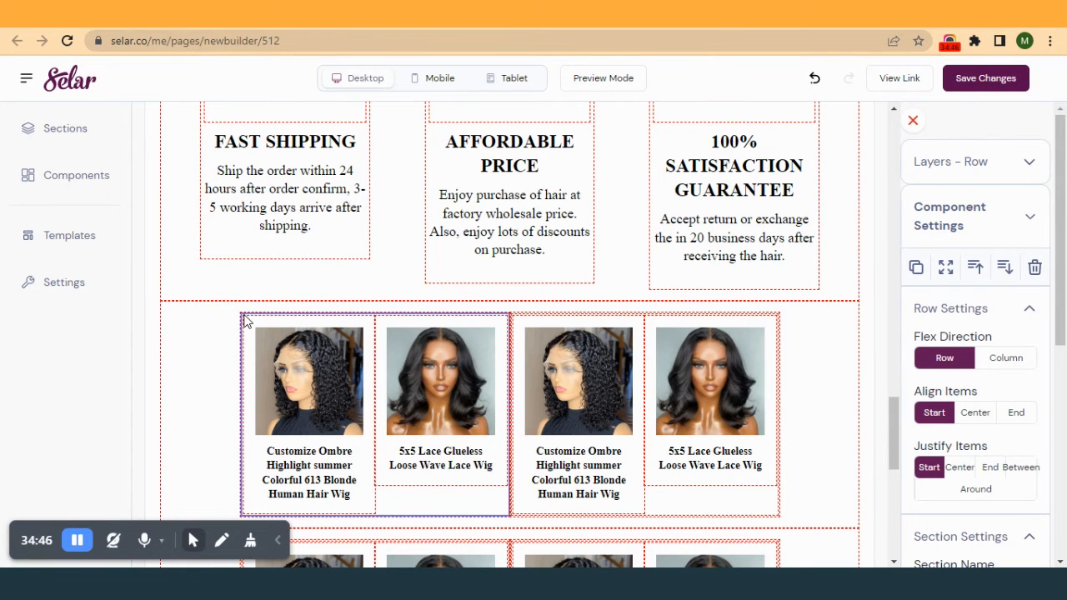
- Switch to the beautypagecopy reference and examine its product grid and the Our Best Selling Products heading above it
{"action": "scroll", "coordinate": [481, 349], "scroll_direction": "down", "scroll_amount": 3}
{"action": "scroll", "coordinate": [462, 347], "scroll_direction": "up", "scroll_amount": 4}
{"action": "scroll", "coordinate": [517, 366], "scroll_direction": "down", "scroll_amount": 5}
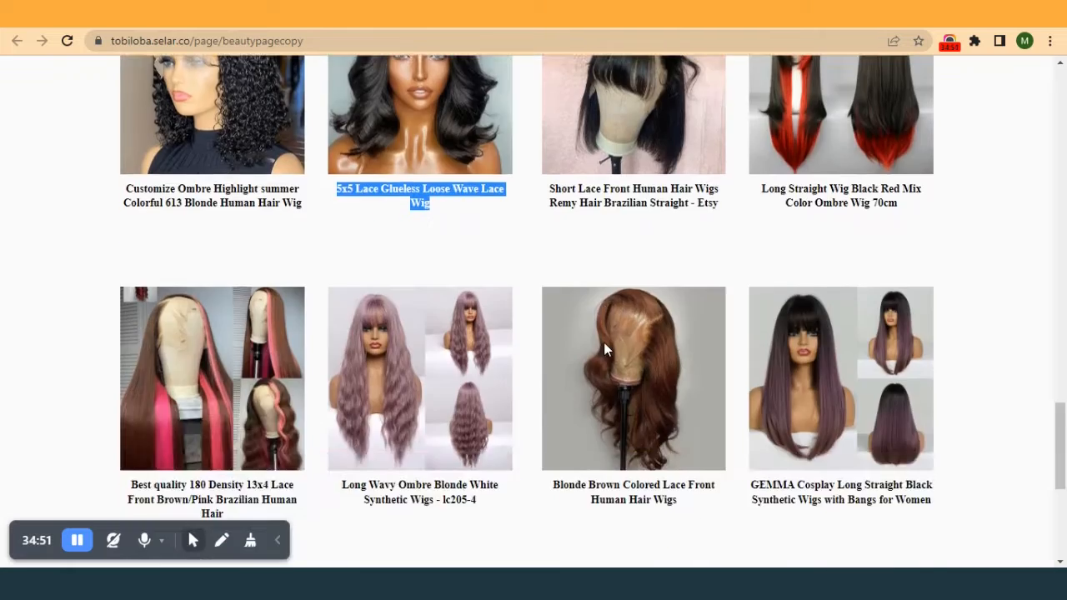
{"action": "scroll", "coordinate": [481, 384], "scroll_direction": "up", "scroll_amount": 5}
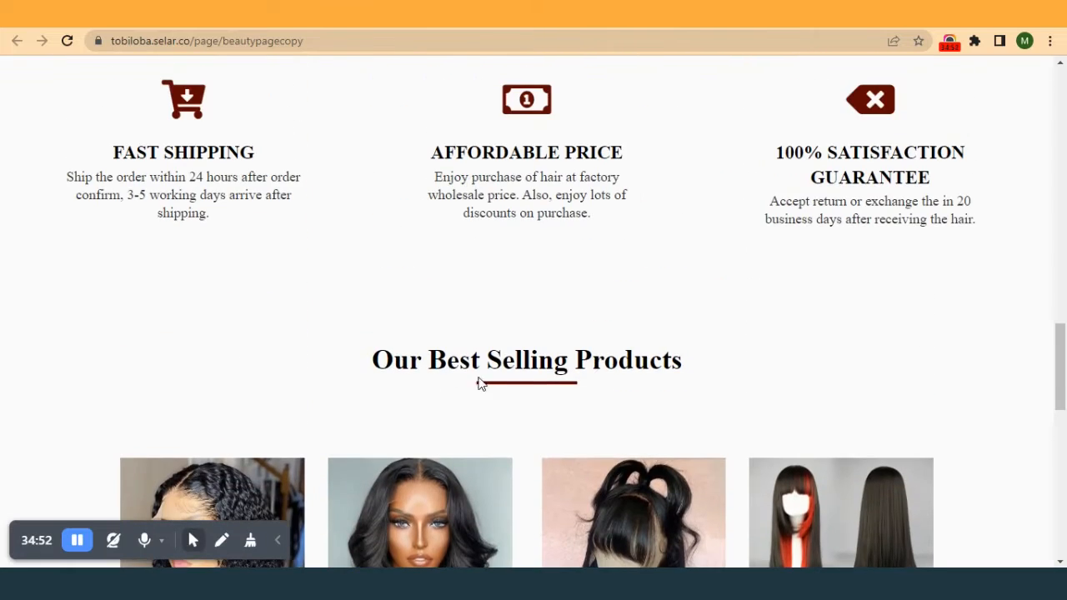
- Return to the builder and duplicate the Collection List heading row
{"action": "left_click", "coordinate": [467, 14]}
{"action": "scroll", "coordinate": [490, 398], "scroll_direction": "up", "scroll_amount": 8}
{"action": "scroll", "coordinate": [487, 398], "scroll_direction": "up", "scroll_amount": 10}
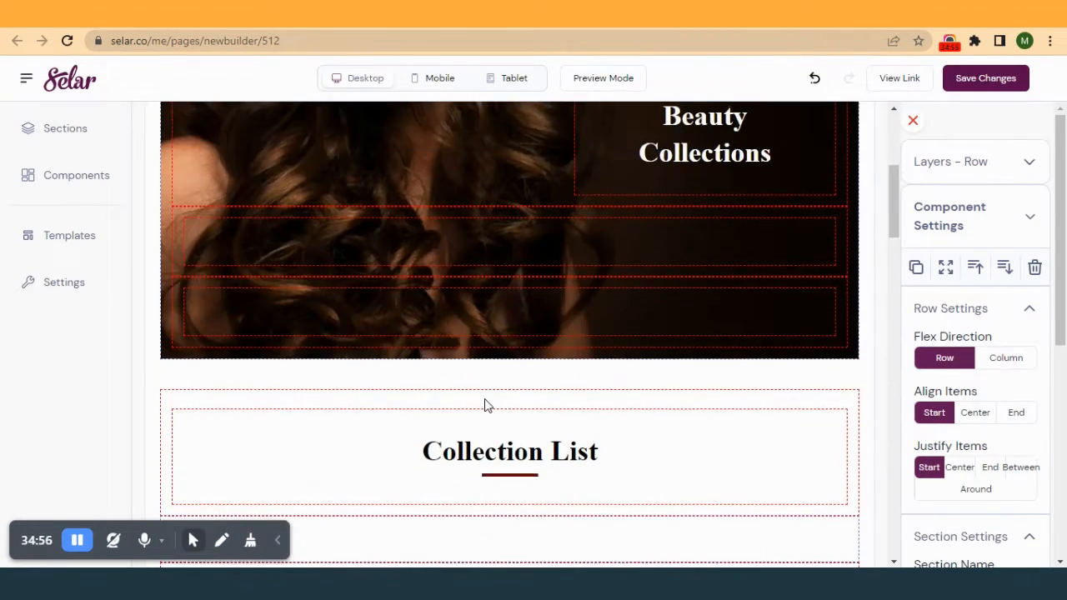
{"action": "scroll", "coordinate": [483, 404], "scroll_direction": "down", "scroll_amount": 3}
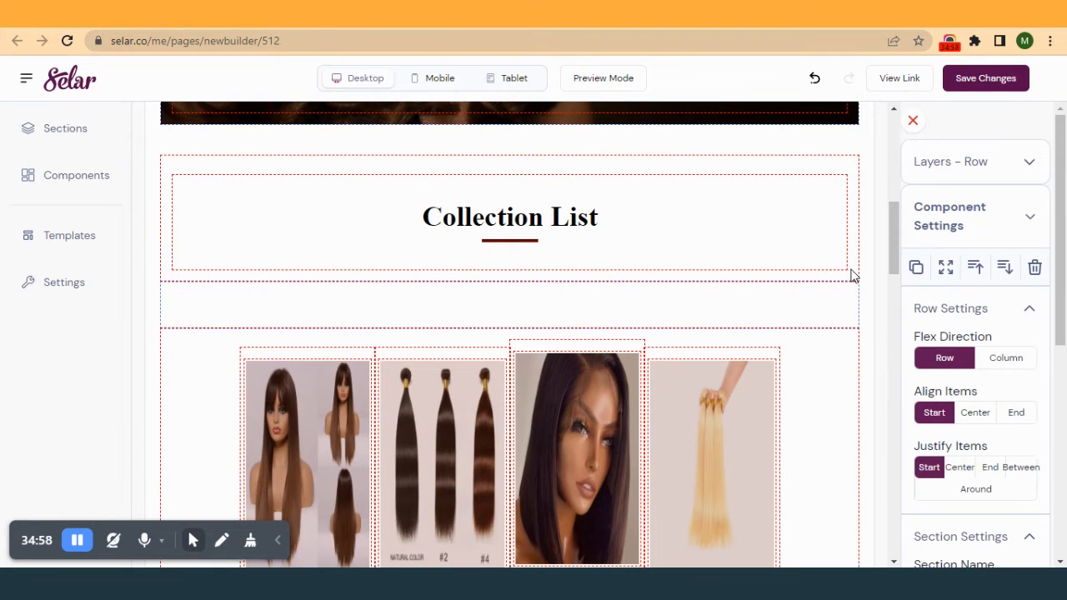
{"action": "left_click", "coordinate": [917, 269]}
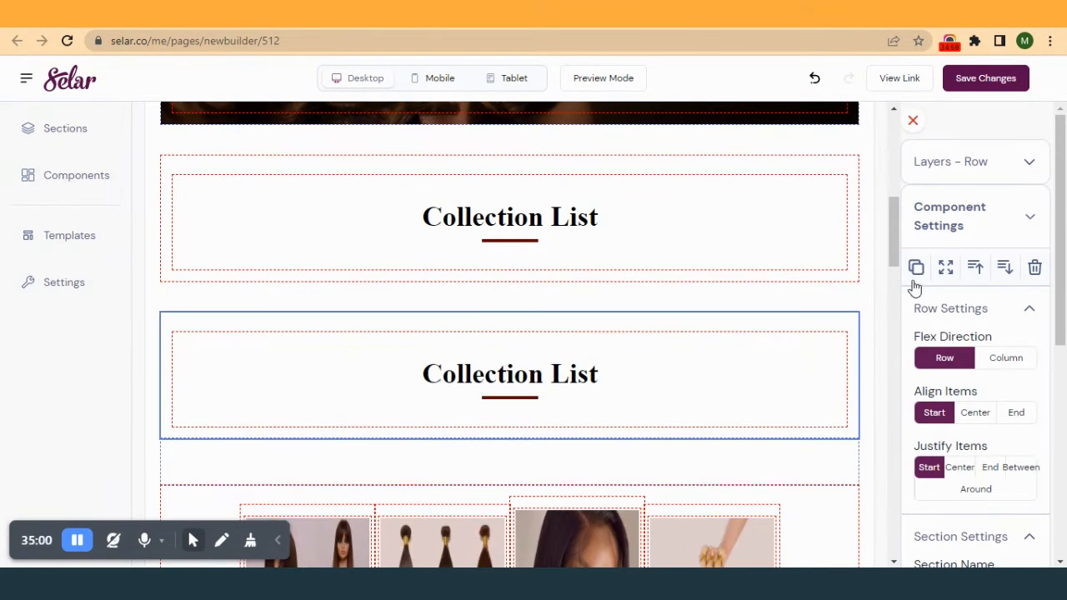
- Move the duplicated Collection List heading row down the page until it sits directly above the first four-product row
{"action": "left_click", "coordinate": [1004, 275]}
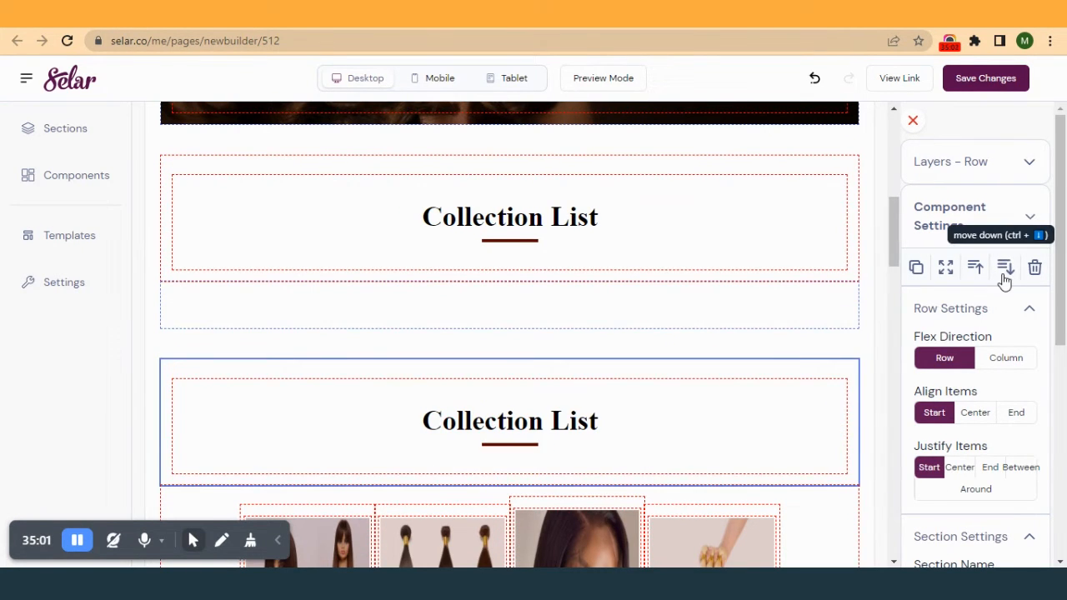
{"action": "left_click", "coordinate": [1004, 275]}
{"action": "scroll", "coordinate": [507, 403], "scroll_direction": "down", "scroll_amount": 3}
{"action": "scroll", "coordinate": [511, 403], "scroll_direction": "down", "scroll_amount": 2}
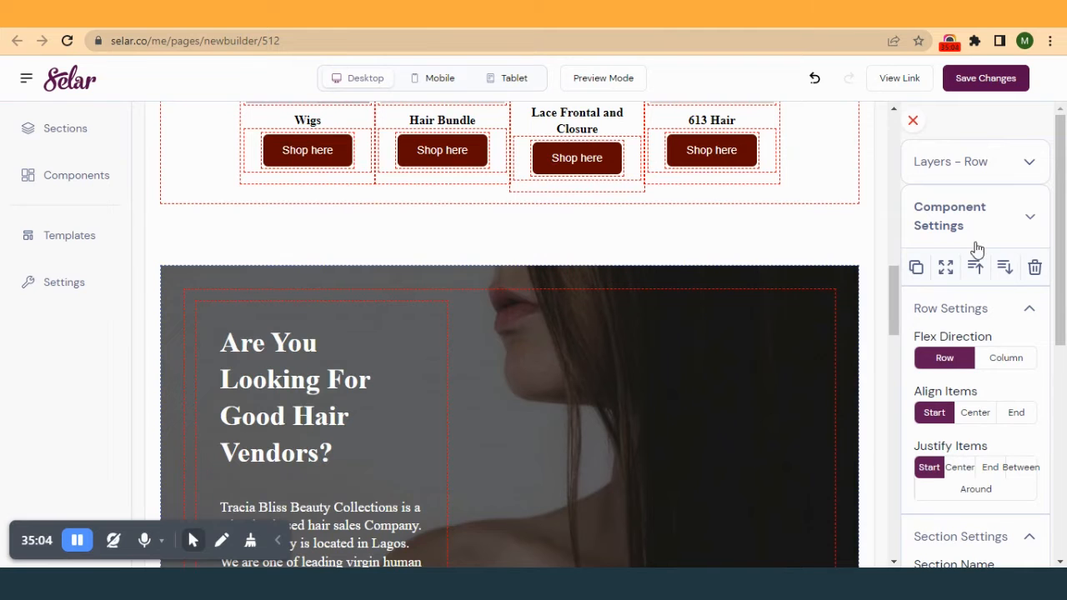
{"action": "left_click", "coordinate": [1004, 274]}
{"action": "scroll", "coordinate": [559, 369], "scroll_direction": "down", "scroll_amount": 10}
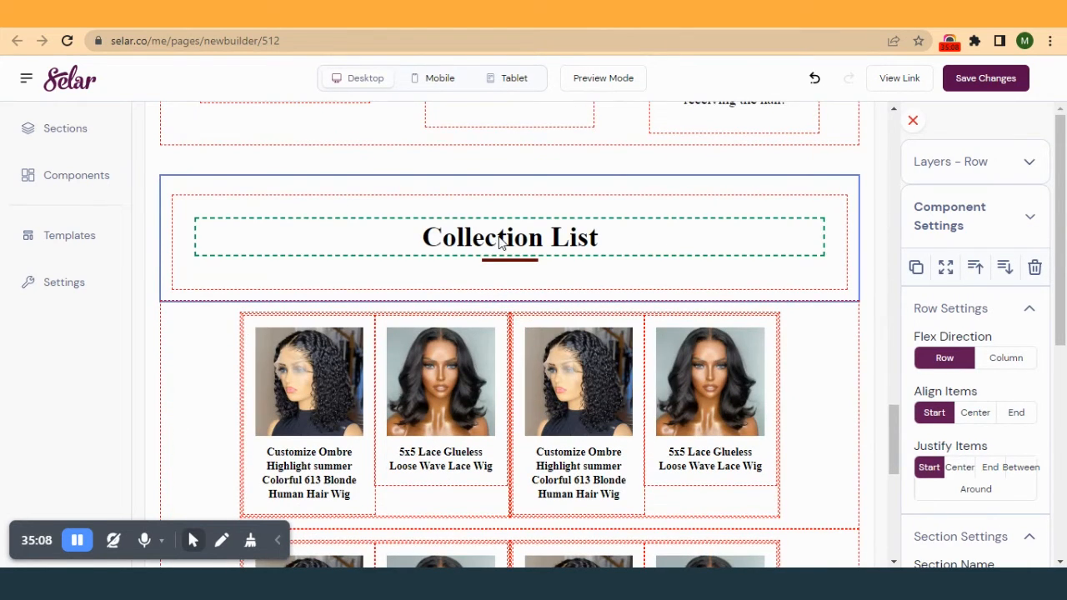
- Copy the Our Best Selling Products heading from the beautypagecopy reference and replace the duplicated Collection List heading text with it
{"action": "left_click", "coordinate": [622, 17]}
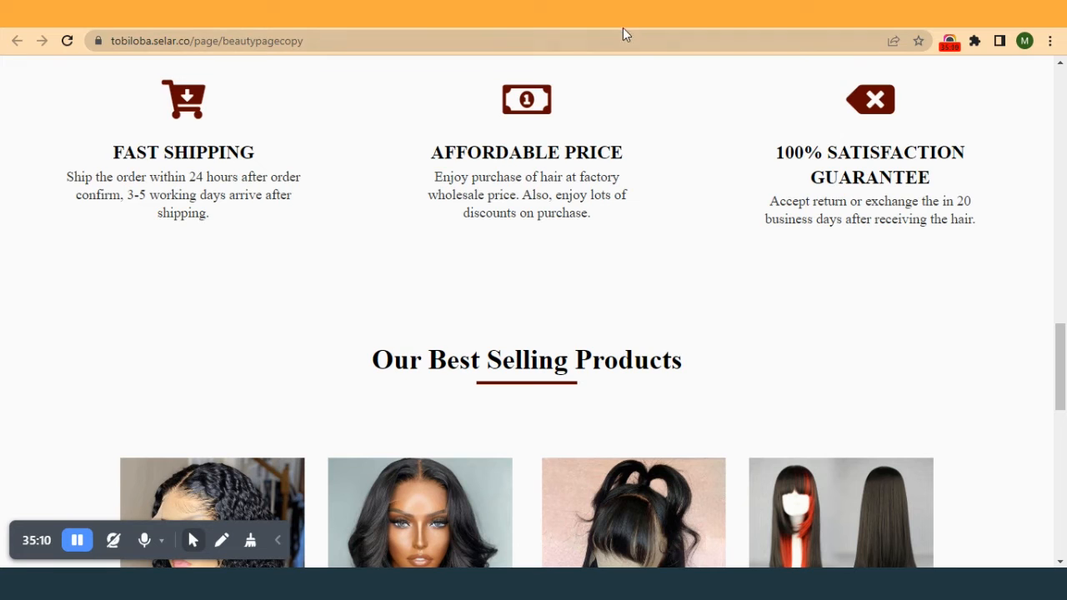
{"action": "left_click_drag", "start_coordinate": [693, 367], "coordinate": [381, 368]}
{"action": "key", "text": "ctrl+c"}
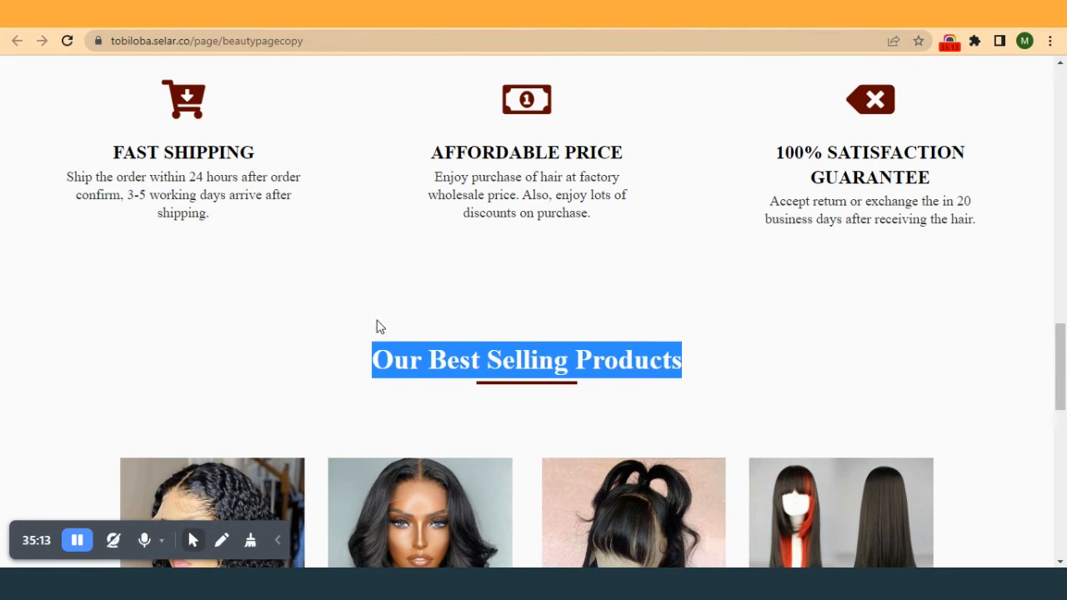
{"action": "left_click", "coordinate": [396, 17]}
{"action": "left_click", "coordinate": [552, 238]}
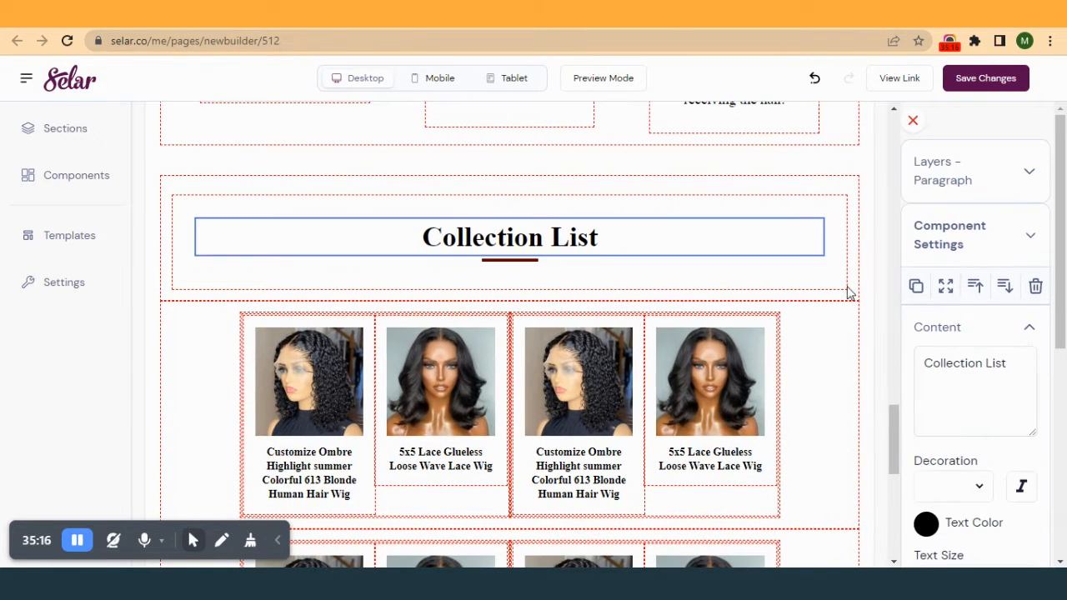
{"action": "triple_click", "coordinate": [926, 358]}
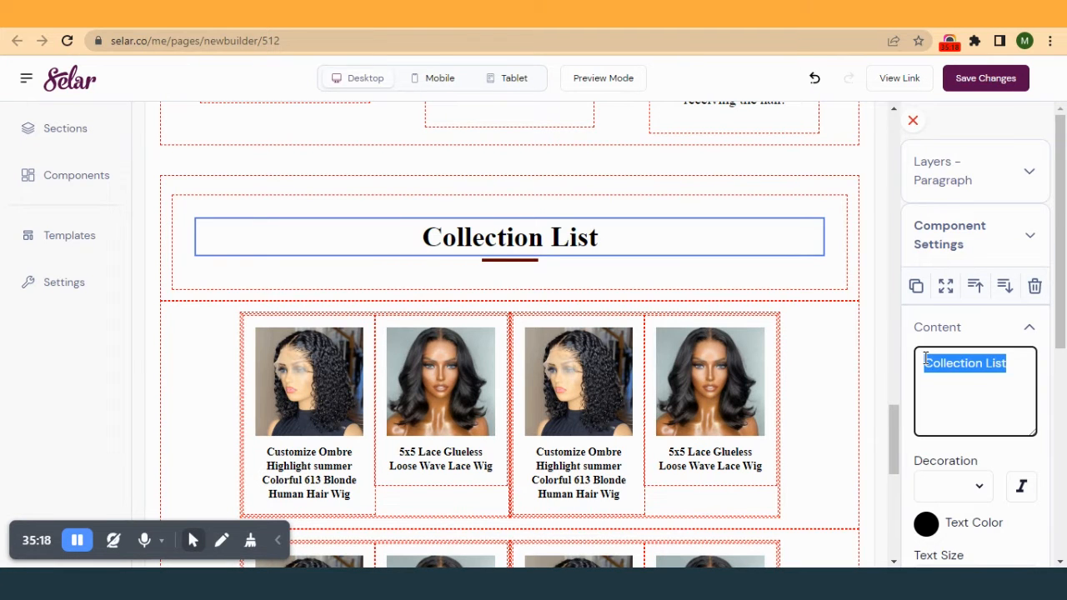
{"action": "key", "text": "ctrl+v"}
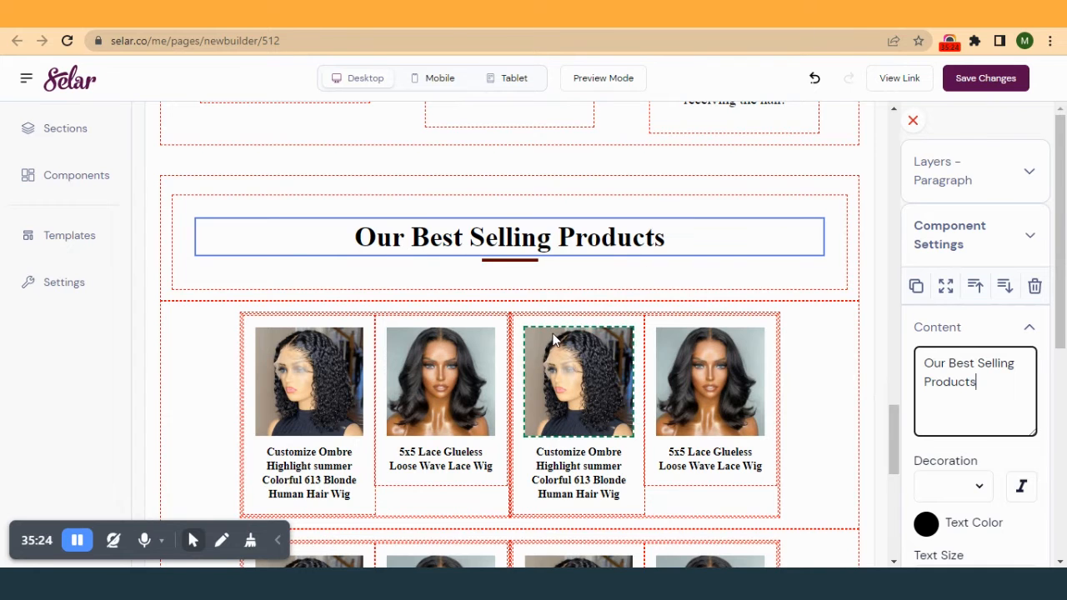
- Check the reference's product row and replace the first row's third product image with n-a-1657296476.jfif from the media library
{"action": "scroll", "coordinate": [536, 440], "scroll_direction": "down", "scroll_amount": 2}
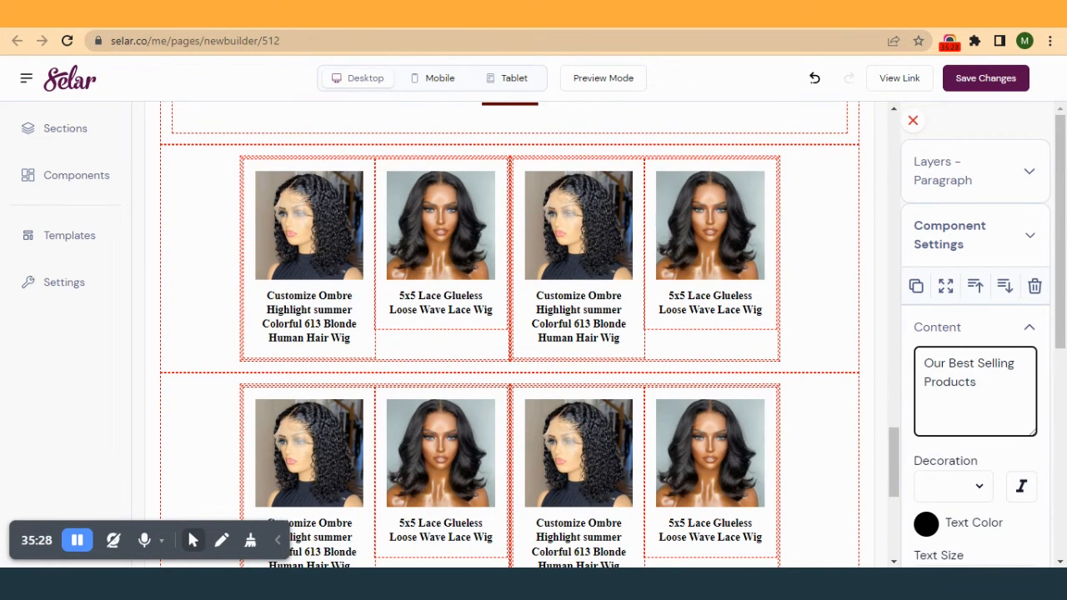
{"action": "left_click", "coordinate": [538, 13]}
{"action": "scroll", "coordinate": [493, 302], "scroll_direction": "down", "scroll_amount": 3}
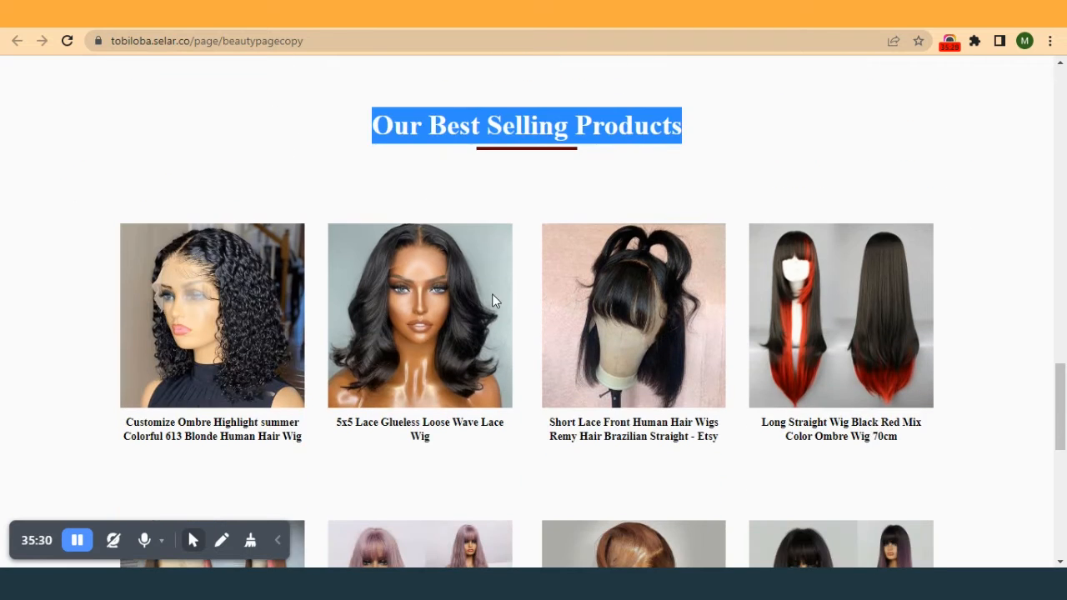
{"action": "left_click", "coordinate": [450, 13]}
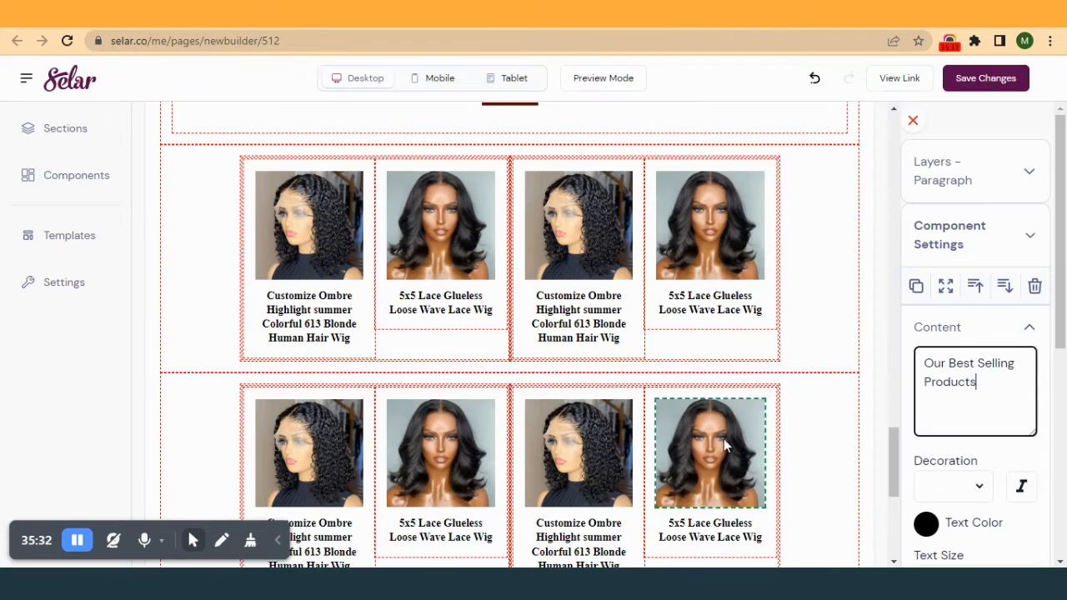
{"action": "left_click", "coordinate": [583, 234]}
{"action": "scroll", "coordinate": [982, 510], "scroll_direction": "down", "scroll_amount": 1}
{"action": "scroll", "coordinate": [982, 510], "scroll_direction": "down", "scroll_amount": 1}
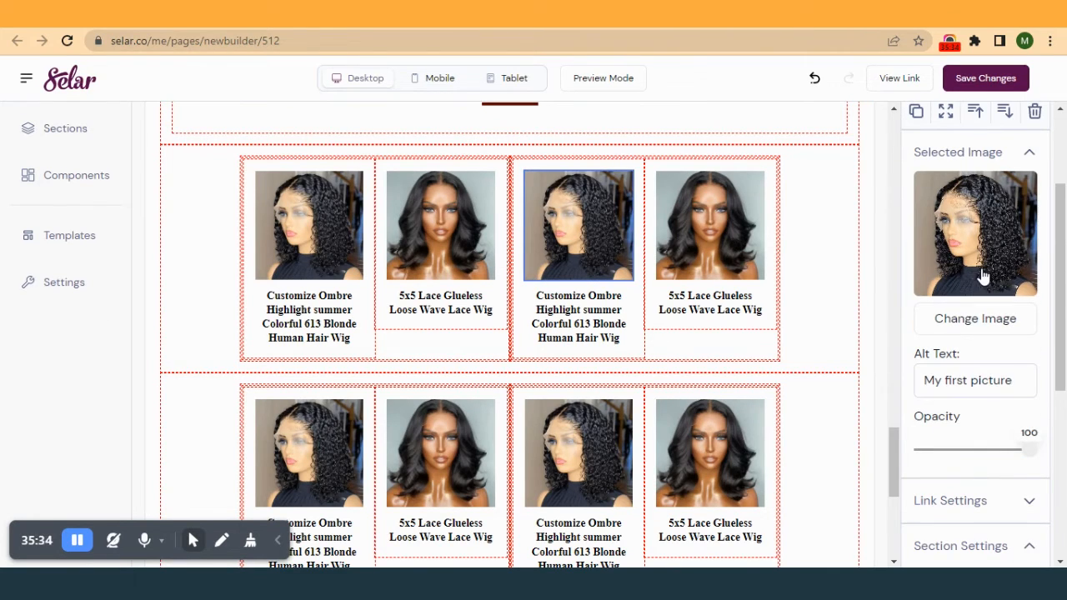
{"action": "left_click", "coordinate": [977, 322]}
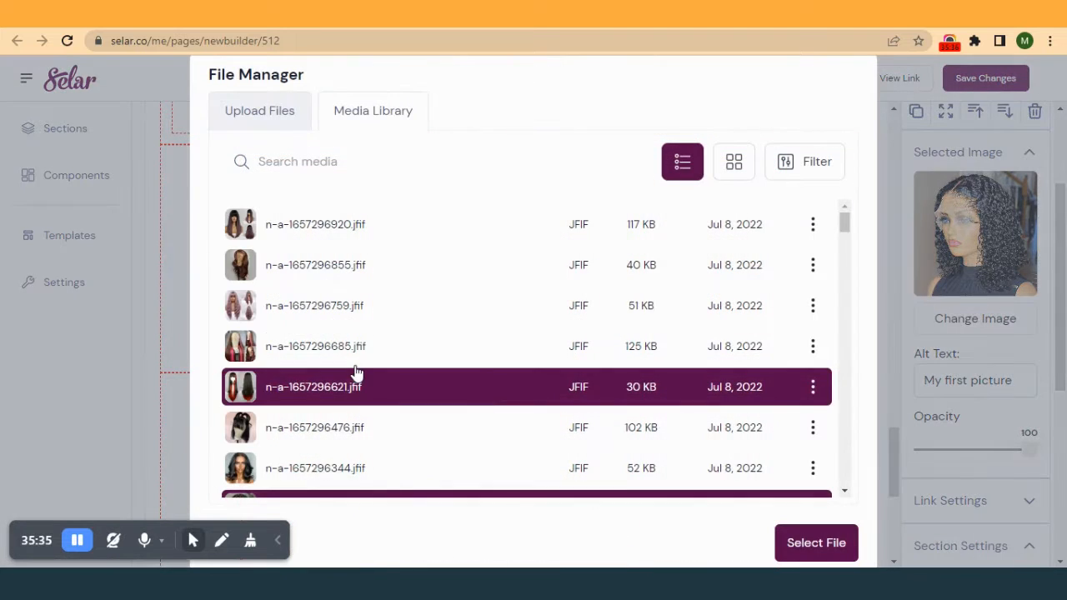
{"action": "scroll", "coordinate": [333, 392], "scroll_direction": "down", "scroll_amount": 2}
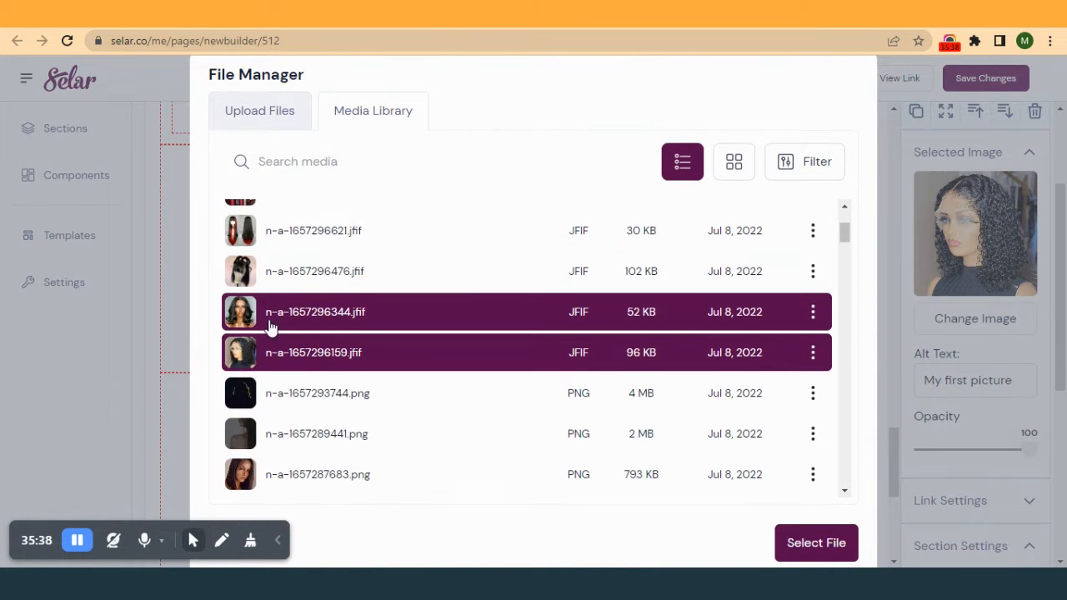
{"action": "left_click", "coordinate": [285, 288]}
{"action": "left_click", "coordinate": [802, 543]}
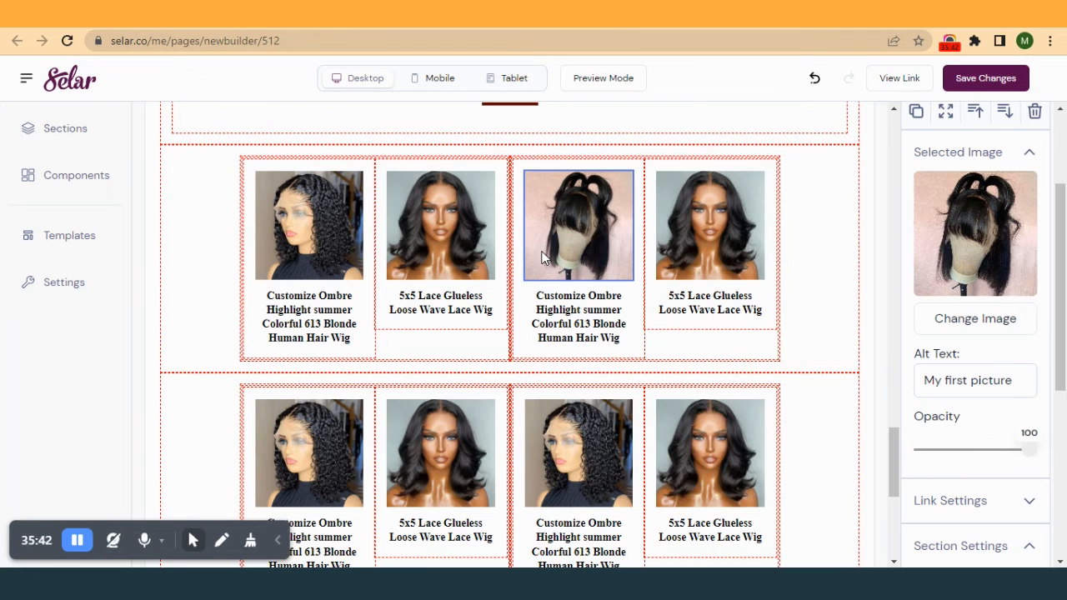
- Try heights of 100, 150 and 140 on the first row's second product image
{"action": "left_click", "coordinate": [424, 246]}
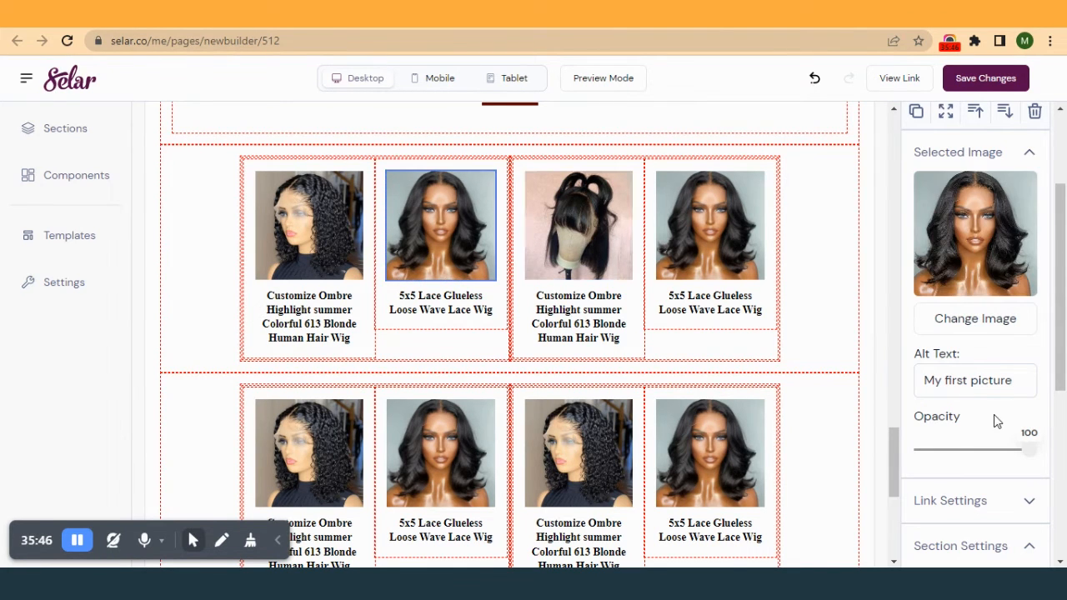
{"action": "scroll", "coordinate": [994, 421], "scroll_direction": "down", "scroll_amount": 4}
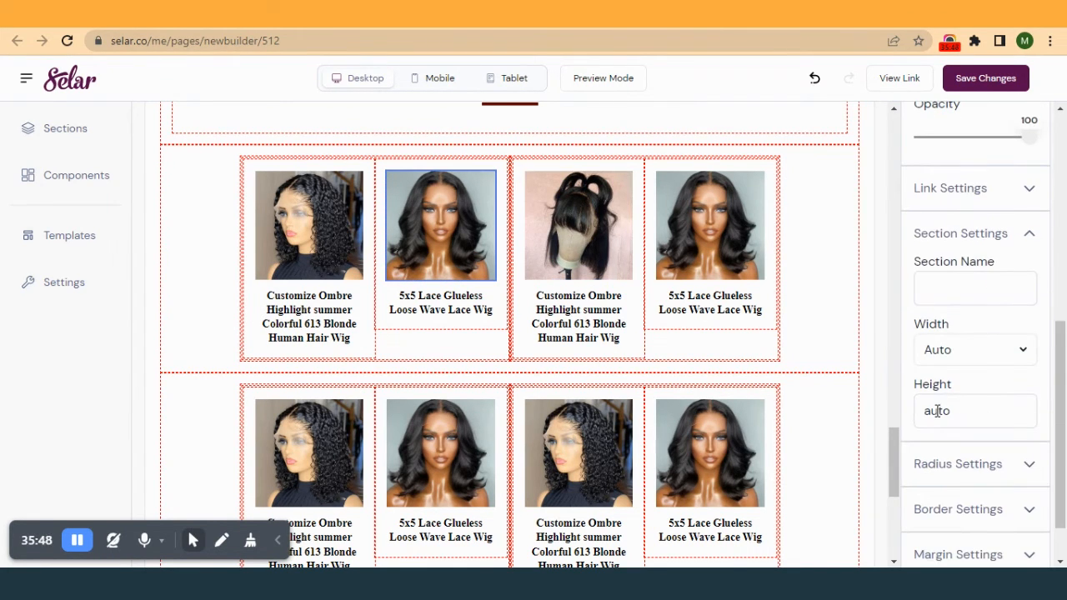
{"action": "double_click", "coordinate": [938, 411]}
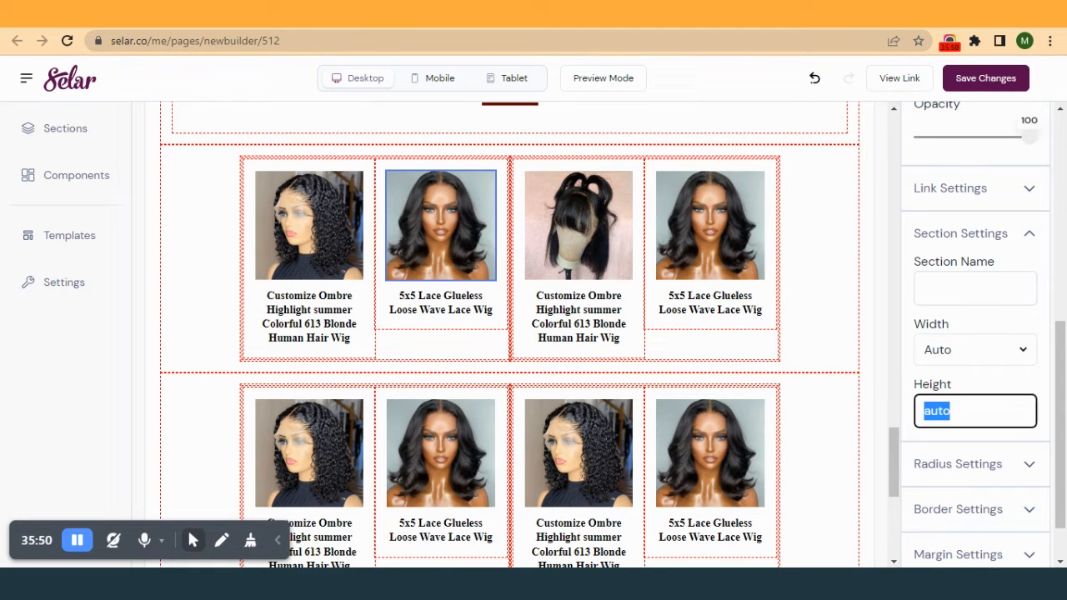
{"action": "type", "text": "100"}
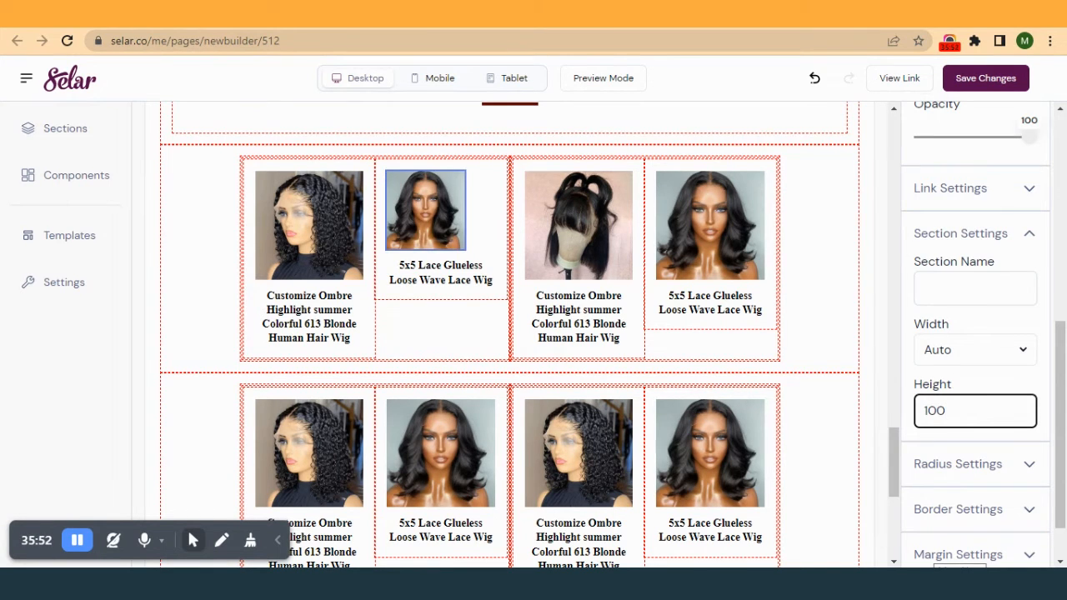
{"action": "key", "text": "BackSpace"}
{"action": "key", "text": "BackSpace"}
{"action": "type", "text": "50"}
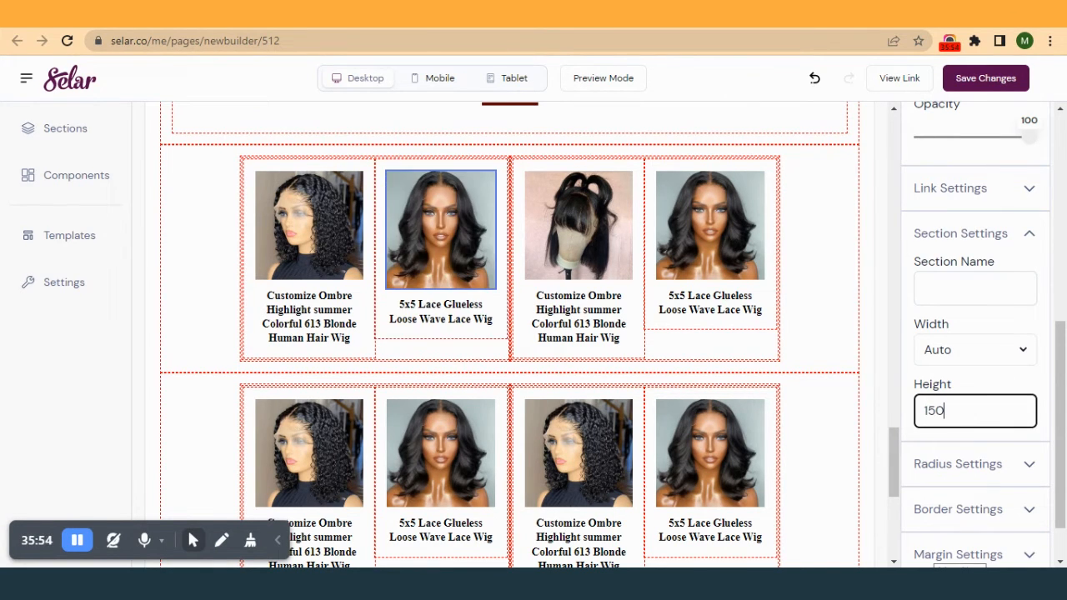
{"action": "key", "text": "BackSpace"}
{"action": "key", "text": "BackSpace"}
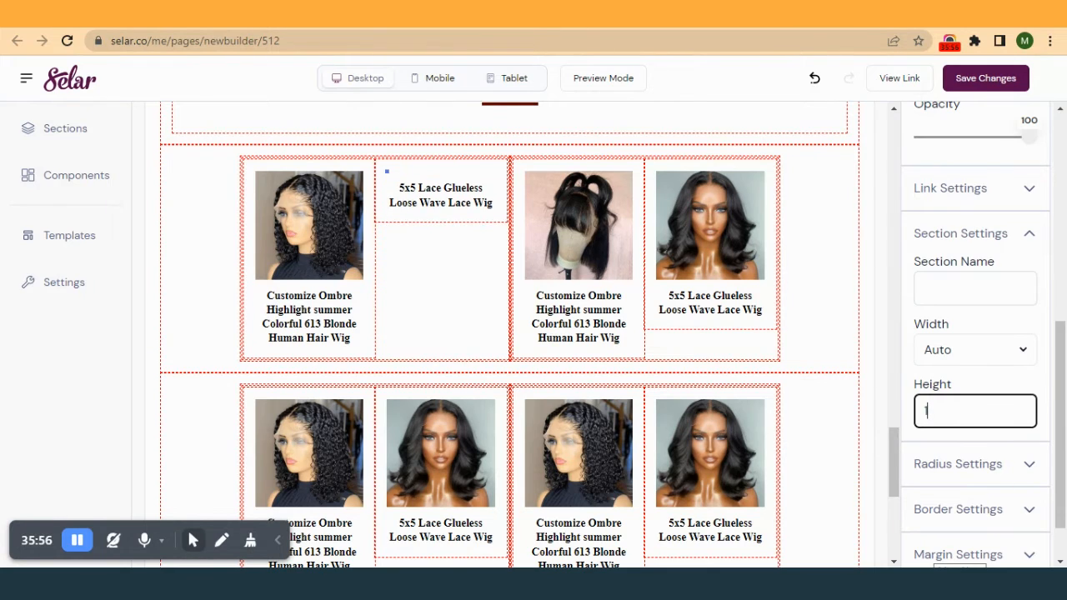
{"action": "type", "text": "40"}
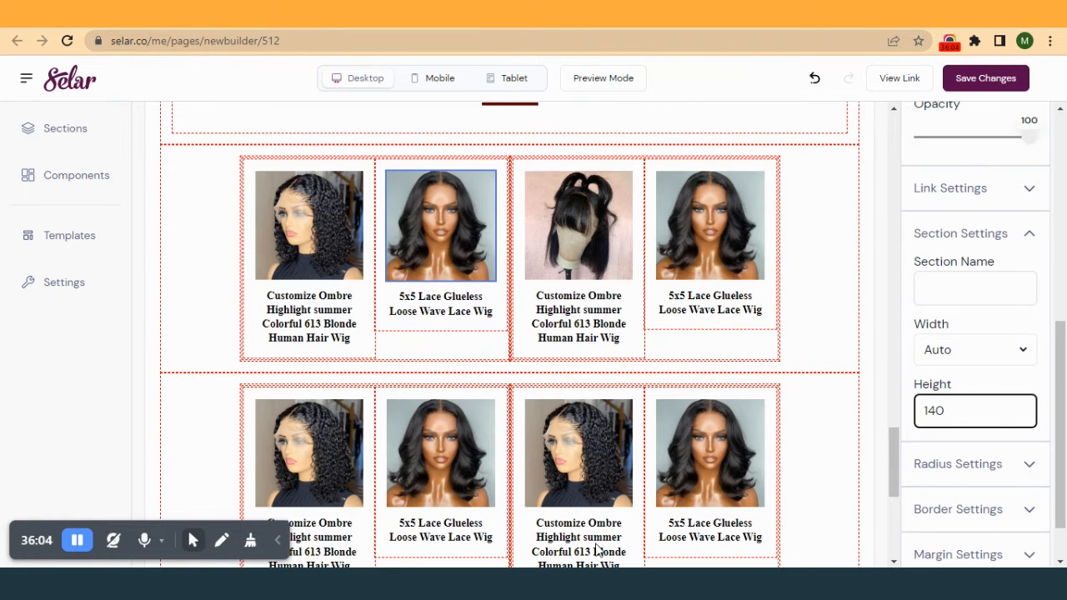
- Restore the height of the first row's second product image to auto
{"action": "key", "text": "BackSpace"}
{"action": "key", "text": "BackSpace"}
{"action": "key", "text": "BackSpace"}
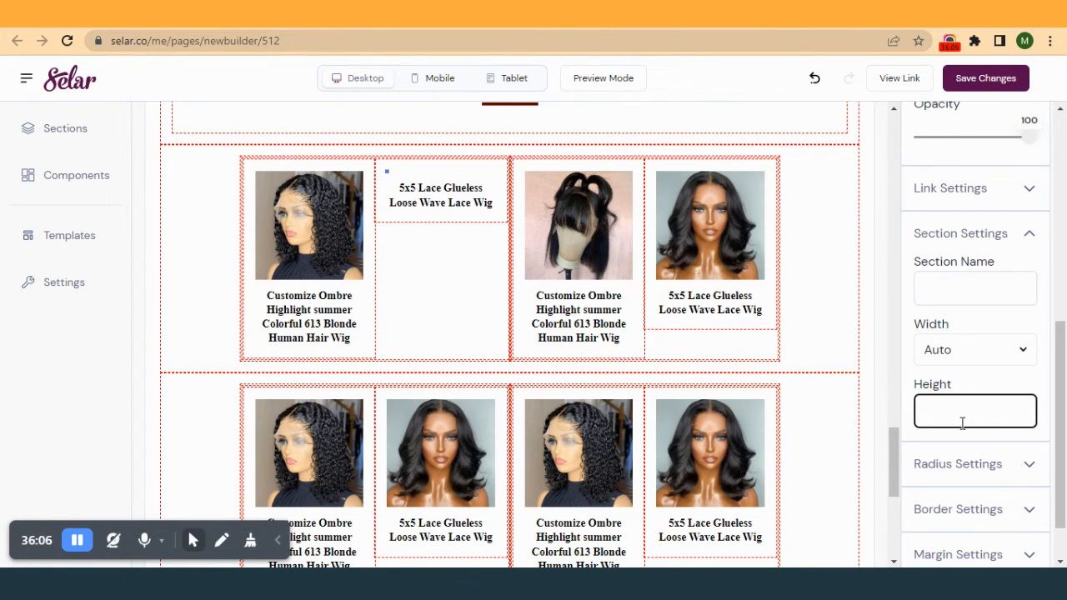
{"action": "type", "text": "auto"}
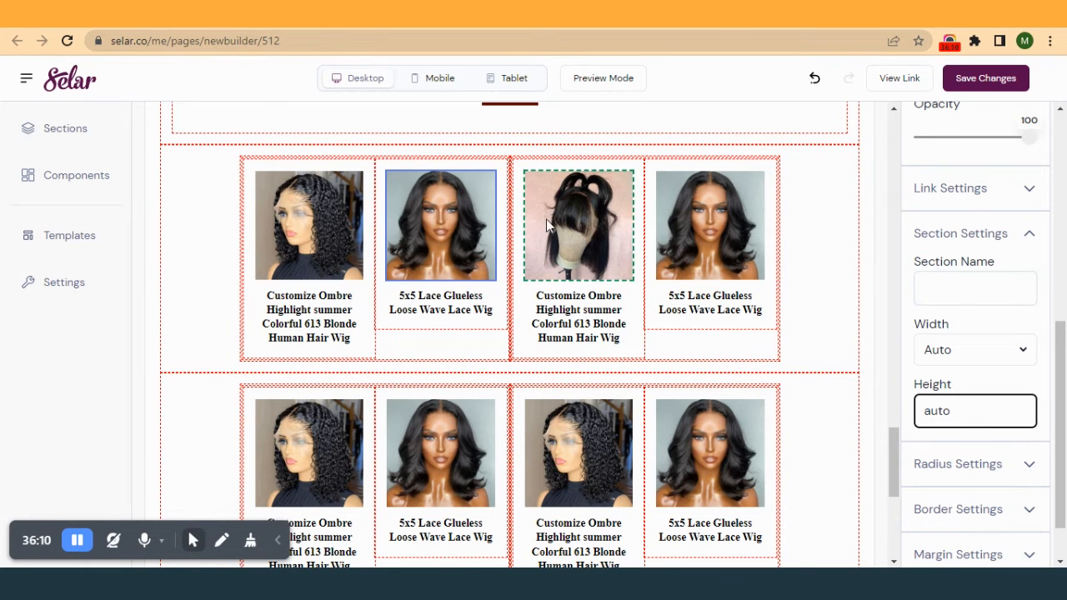
- Compare with the reference and replace the first row's fourth product image with n-a-1657296621.jfif
{"action": "left_click", "coordinate": [709, 232]}
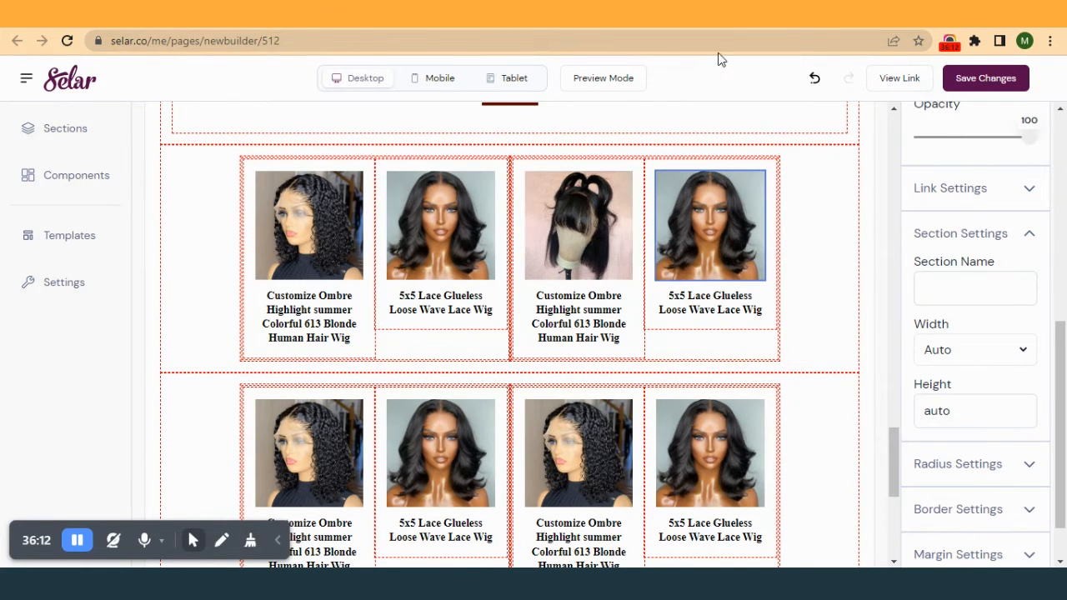
{"action": "left_click", "coordinate": [755, 15]}
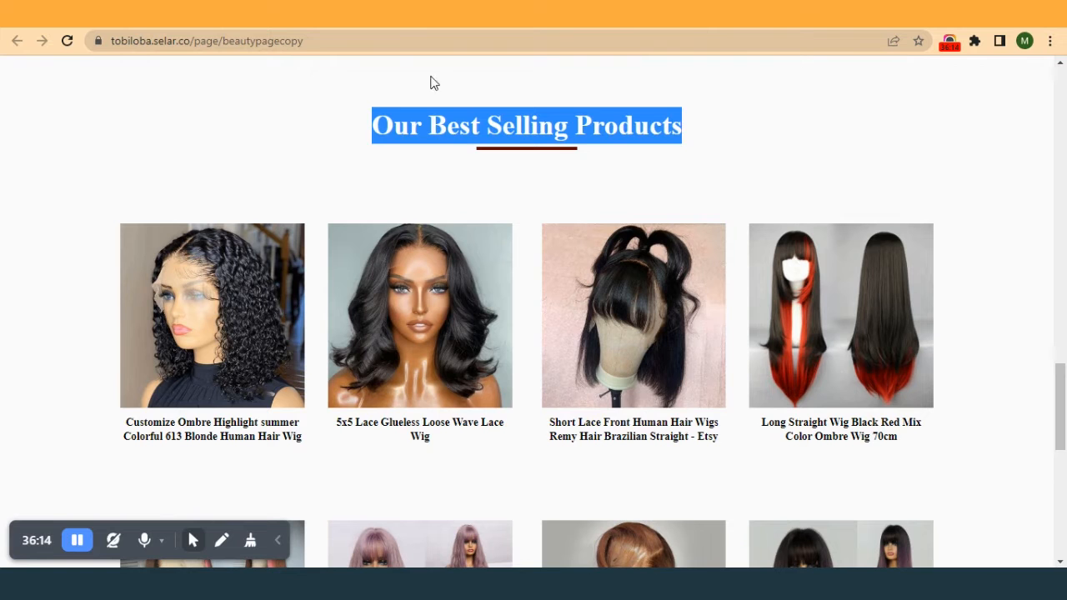
{"action": "left_click", "coordinate": [437, 13]}
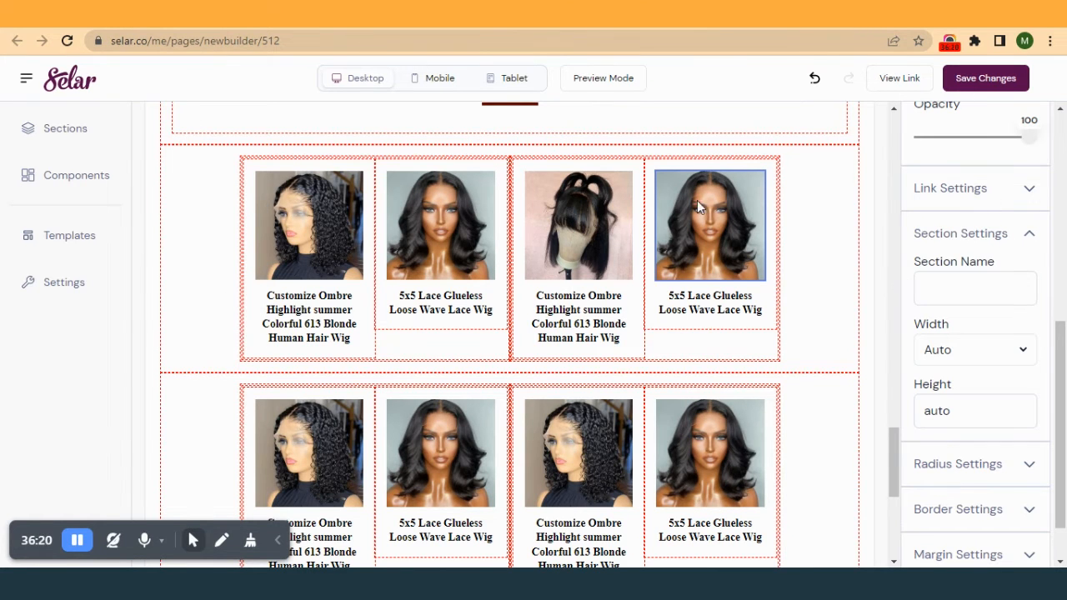
{"action": "scroll", "coordinate": [984, 367], "scroll_direction": "up", "scroll_amount": 3}
{"action": "left_click", "coordinate": [973, 261]}
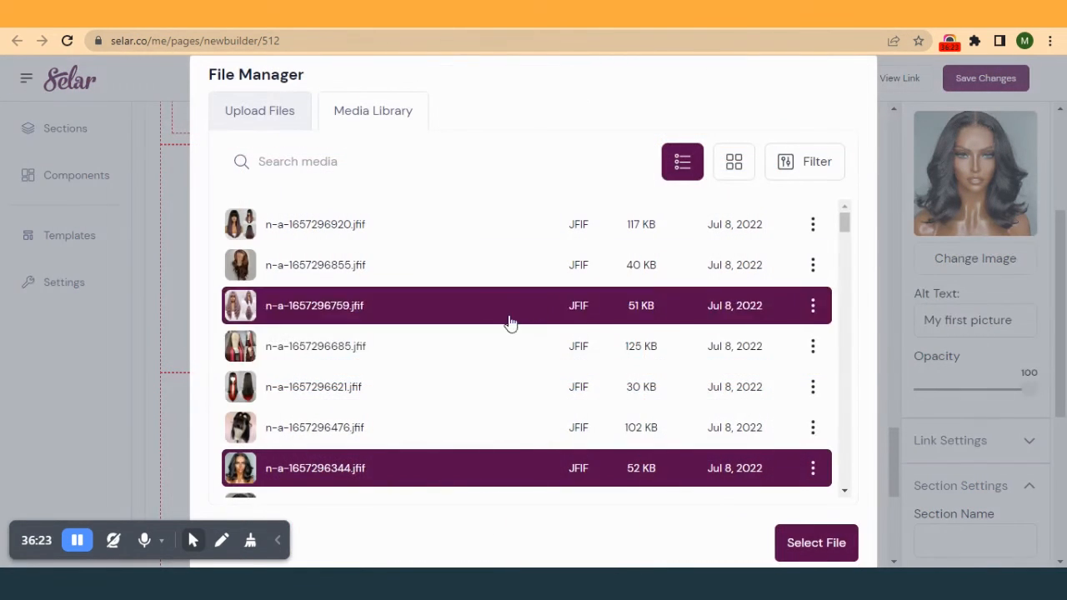
{"action": "left_click", "coordinate": [454, 387]}
{"action": "left_click", "coordinate": [805, 550]}
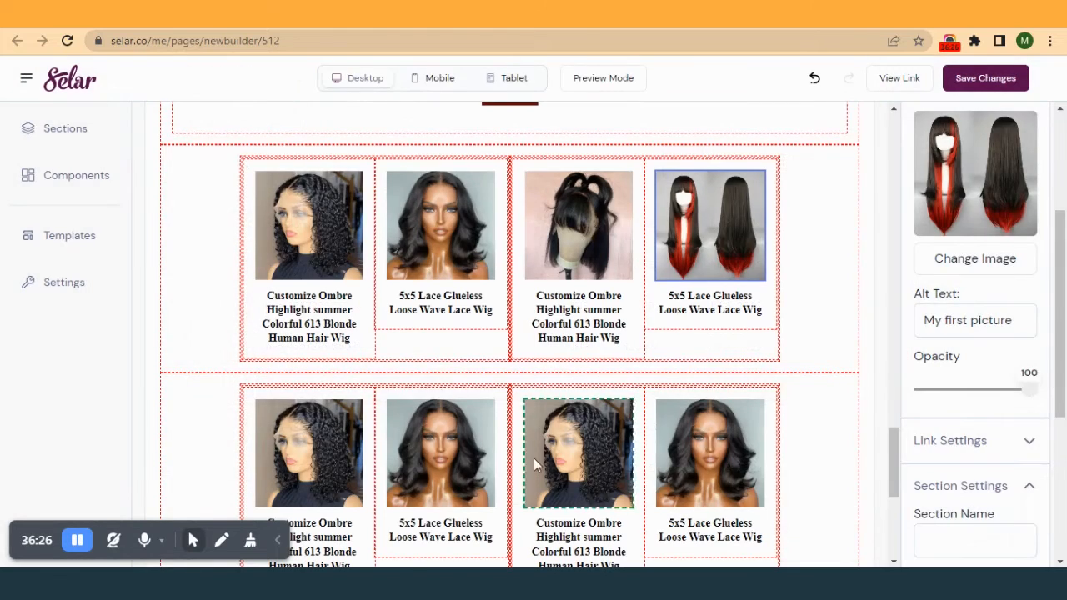
- Check the reference's second product row and replace the second row's first product image with n-a-1657296685.jfif
{"action": "key", "text": "ctrl+Tab"}
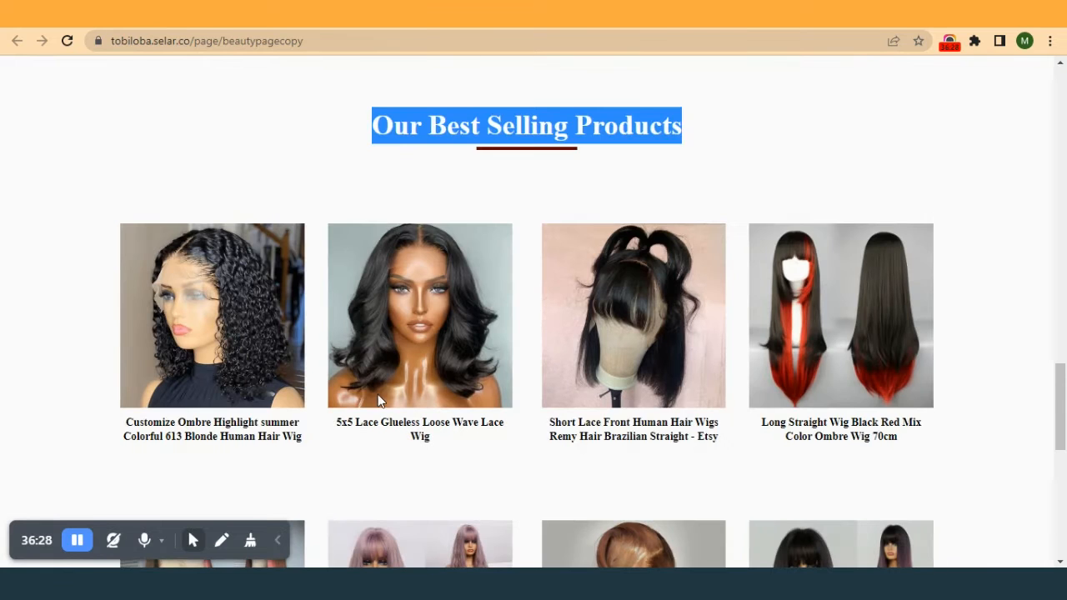
{"action": "scroll", "coordinate": [379, 398], "scroll_direction": "down", "scroll_amount": 3}
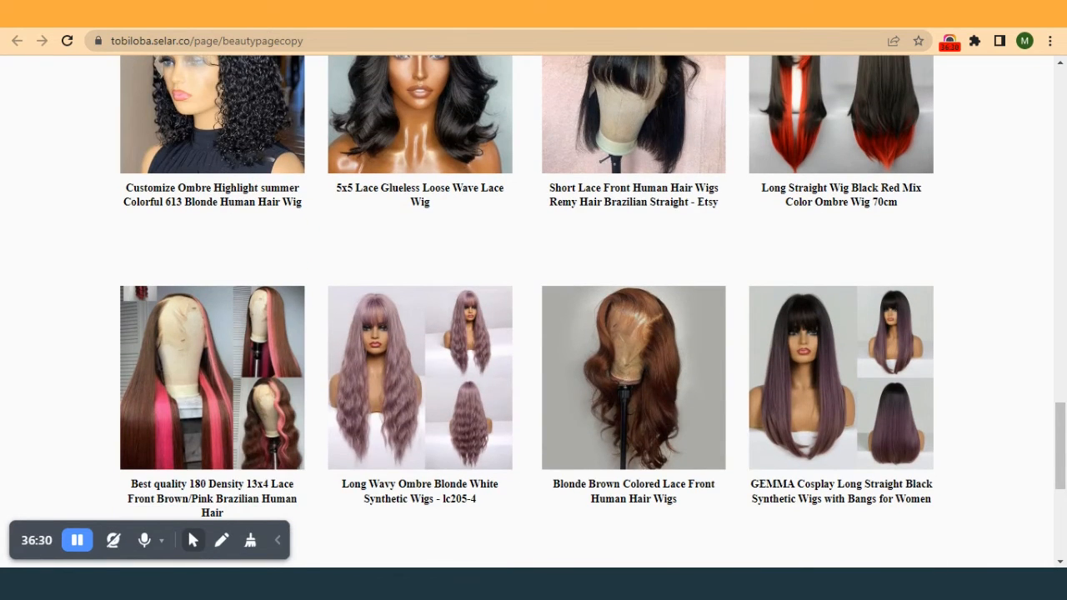
{"action": "key", "text": "ctrl+shift+Tab"}
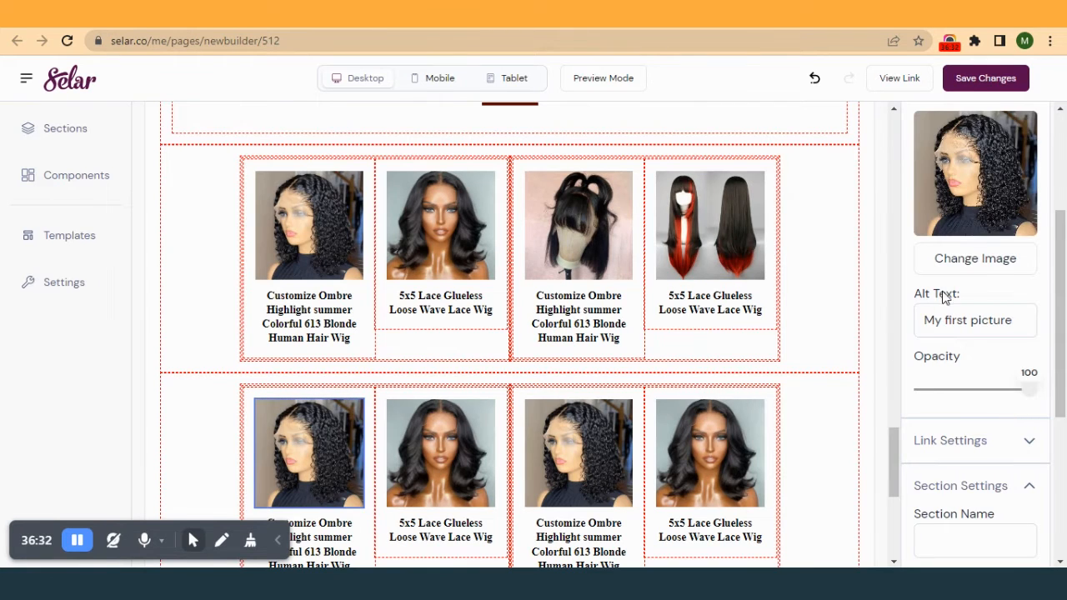
{"action": "left_click", "coordinate": [957, 262]}
{"action": "scroll", "coordinate": [380, 396], "scroll_direction": "down", "scroll_amount": 1}
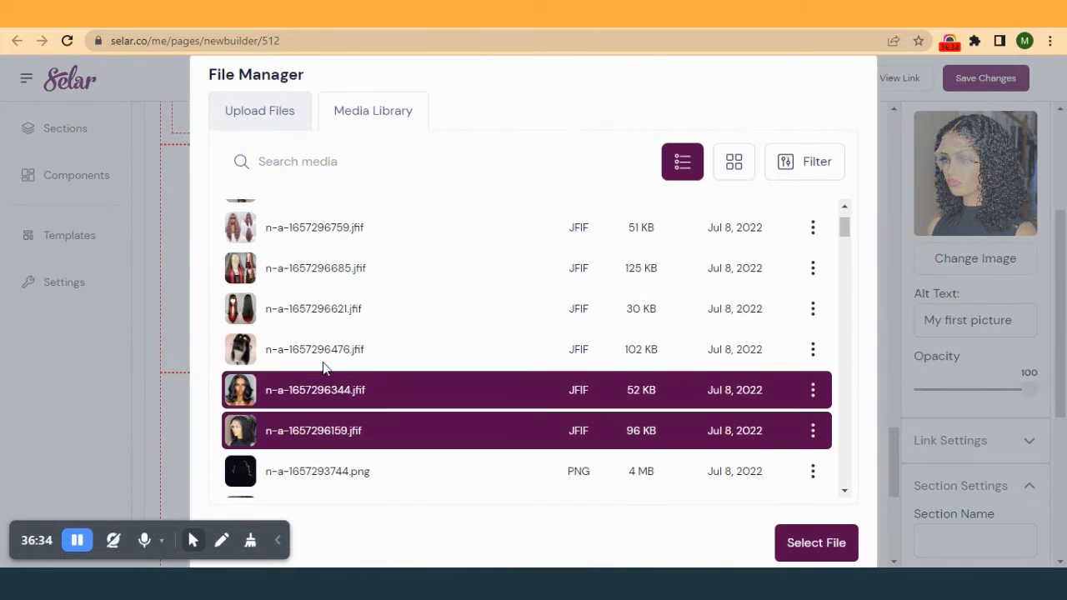
{"action": "left_click", "coordinate": [312, 276]}
{"action": "left_click", "coordinate": [816, 543]}
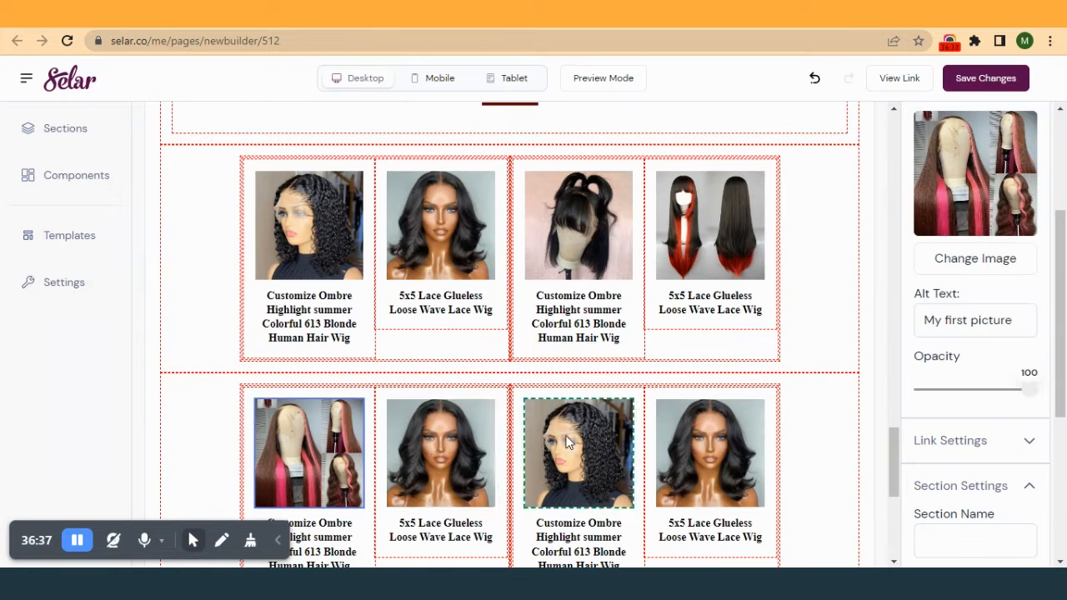
- Replace the second row's second product image with n-a-1657296759.jfif from the media library
{"action": "left_click", "coordinate": [429, 448]}
{"action": "left_click", "coordinate": [1022, 263]}
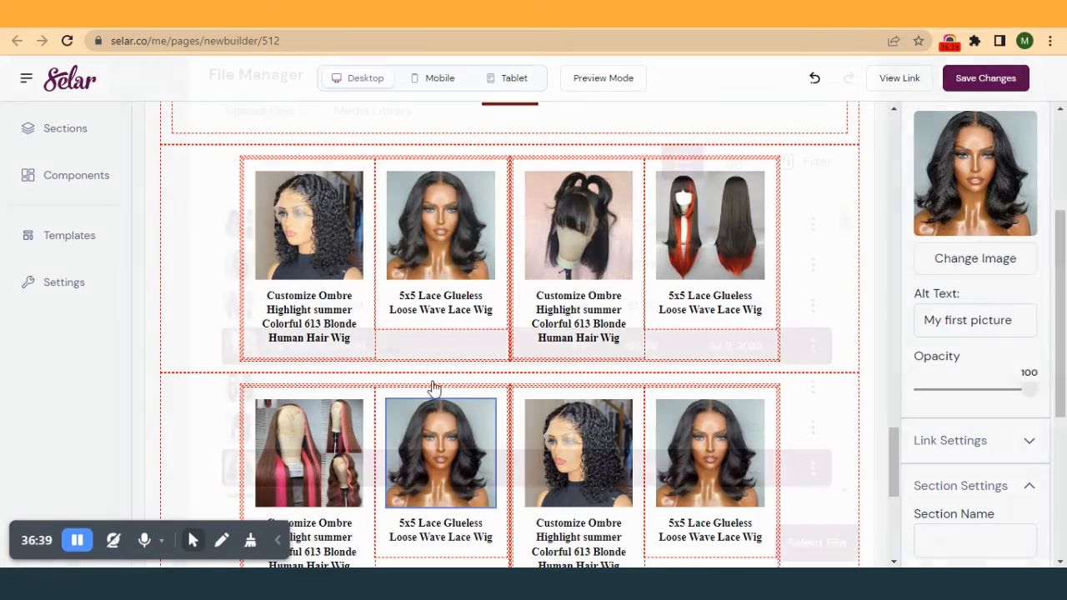
{"action": "left_click", "coordinate": [343, 305]}
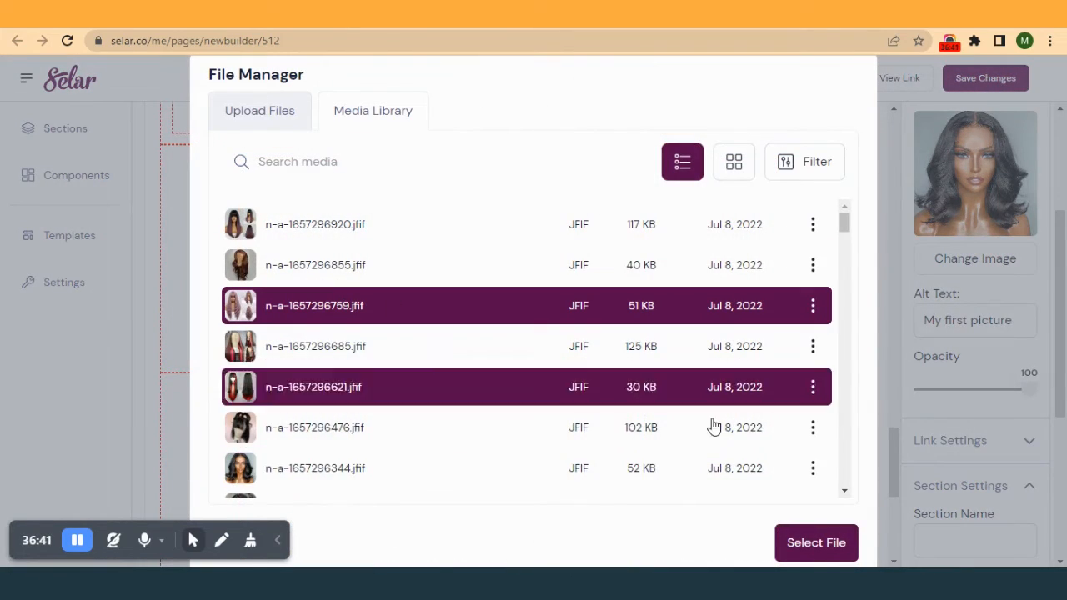
{"action": "left_click", "coordinate": [841, 544]}
- Replace the second row's third product image with n-a-1657296855.jfif from the media library
{"action": "left_click", "coordinate": [548, 438]}
{"action": "left_click", "coordinate": [984, 265]}
{"action": "left_click", "coordinate": [317, 266]}
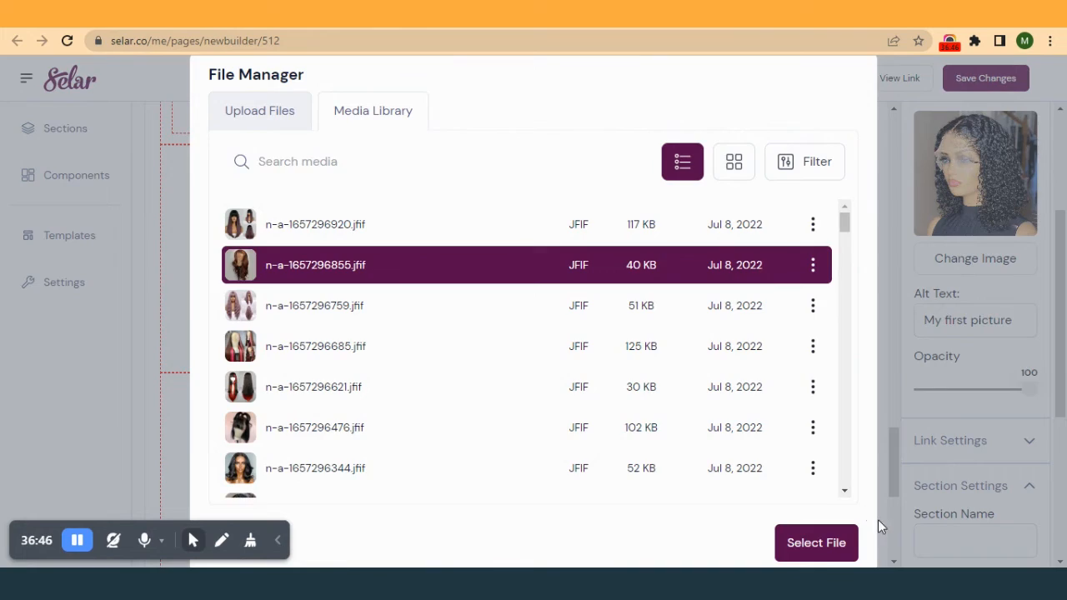
{"action": "left_click", "coordinate": [822, 552]}
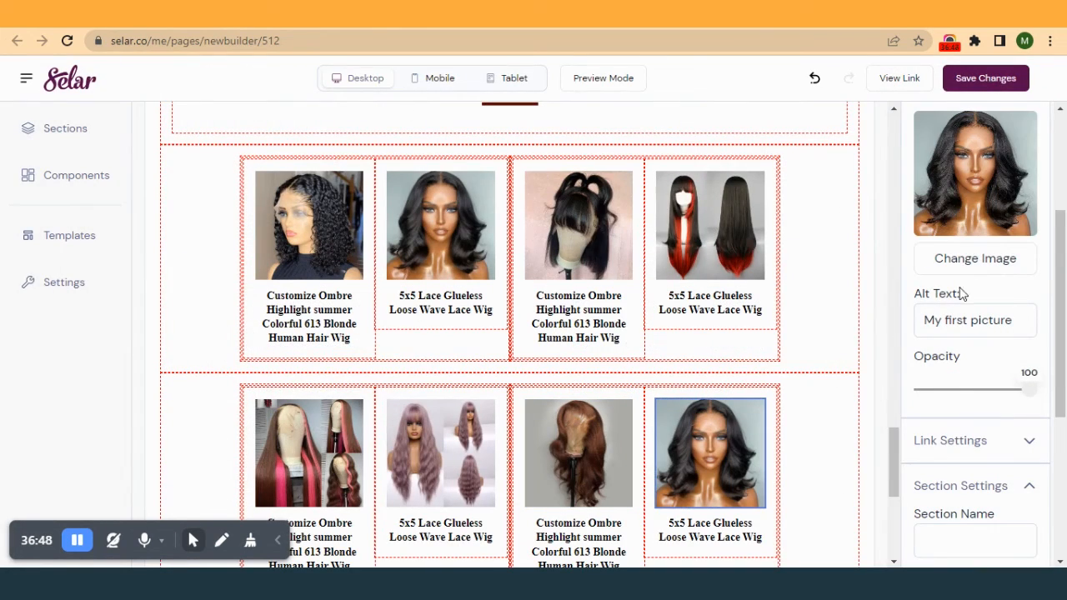
- Replace the second row's fourth product image with n-a-1657296920.jfif from the media library
{"action": "left_click", "coordinate": [980, 267]}
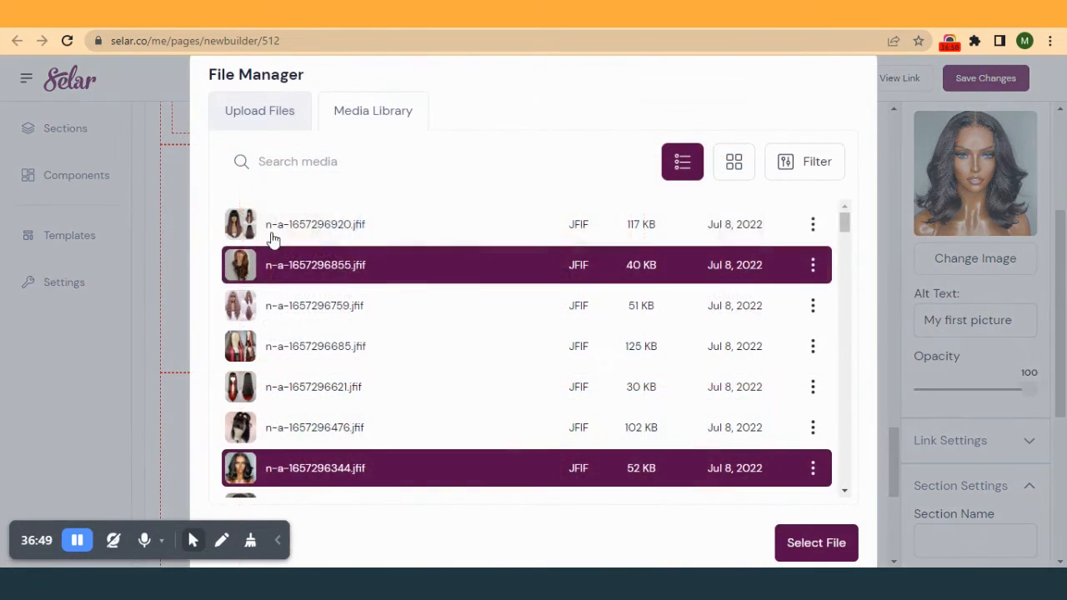
{"action": "left_click", "coordinate": [279, 235]}
{"action": "left_click", "coordinate": [839, 543]}
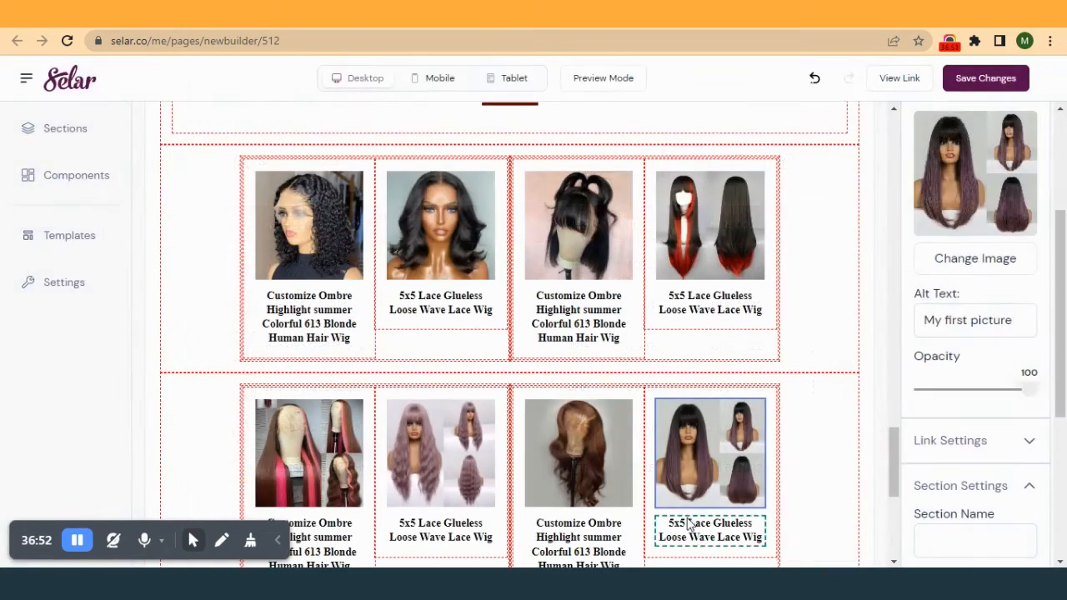
{"action": "scroll", "coordinate": [581, 312], "scroll_direction": "down", "scroll_amount": 1}
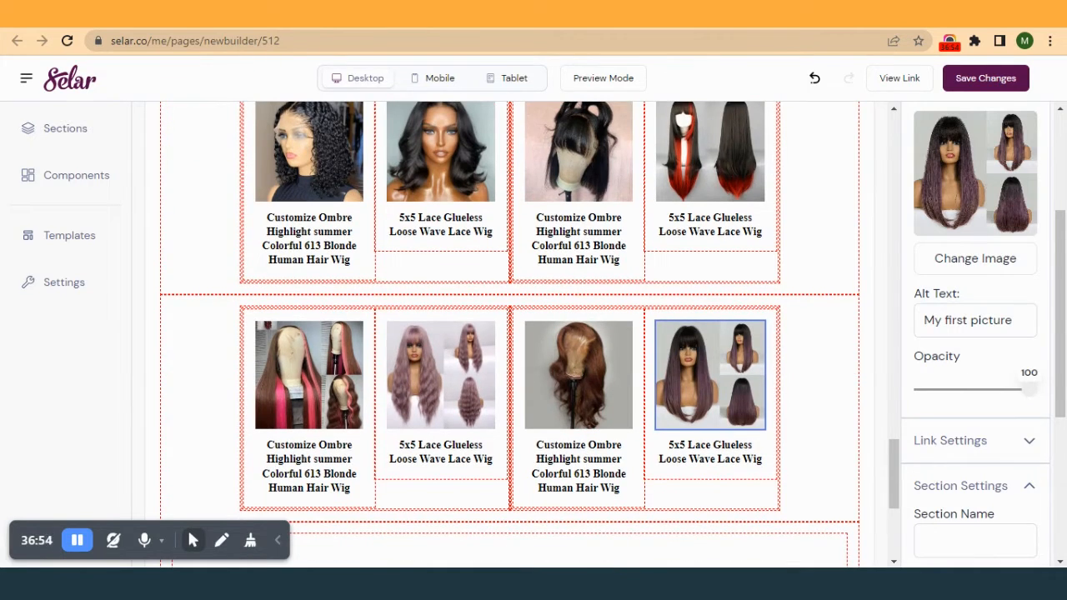
- Copy the reference's title "Short Lace Front Human Hair Wigs Remy Hair Brazilian Straight - Etsy" into the first row's third product
{"action": "left_click", "coordinate": [667, 14]}
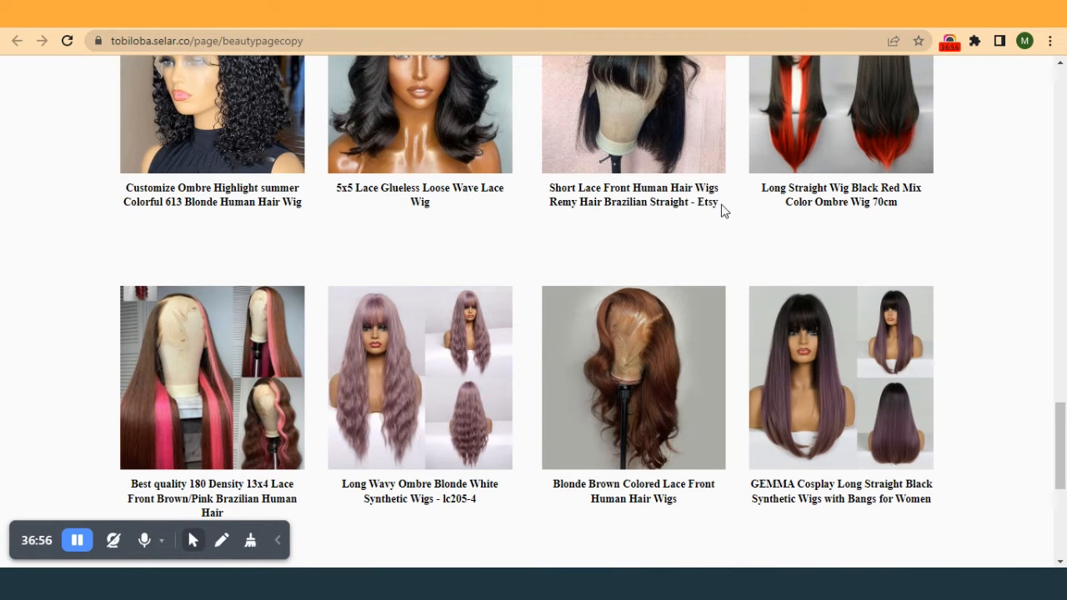
{"action": "left_click_drag", "start_coordinate": [721, 204], "coordinate": [529, 189]}
{"action": "key", "text": "ctrl+c"}
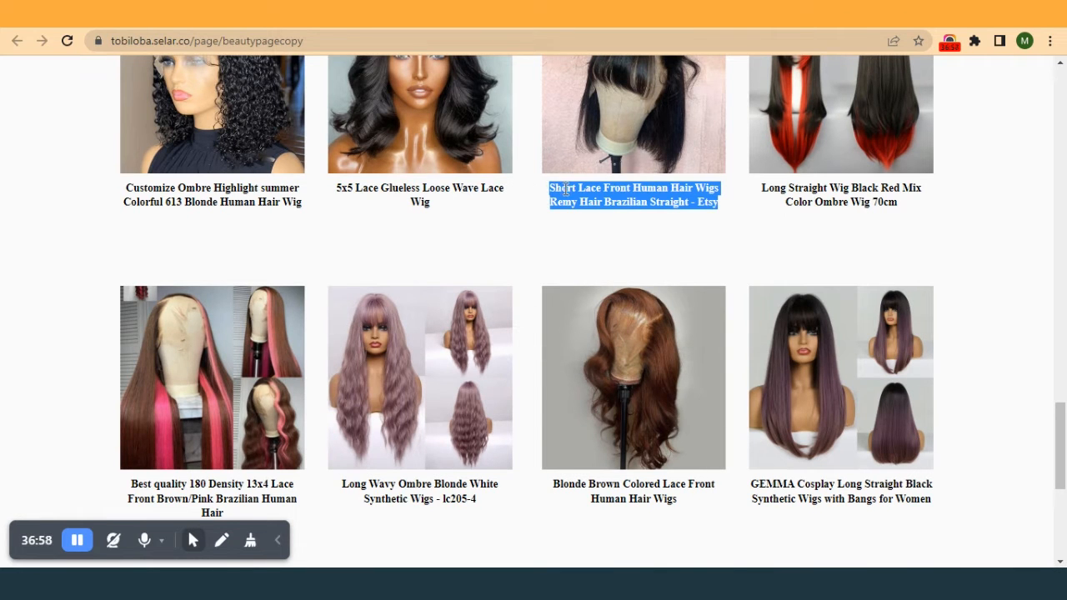
{"action": "left_click", "coordinate": [717, 14]}
{"action": "left_click", "coordinate": [600, 253]}
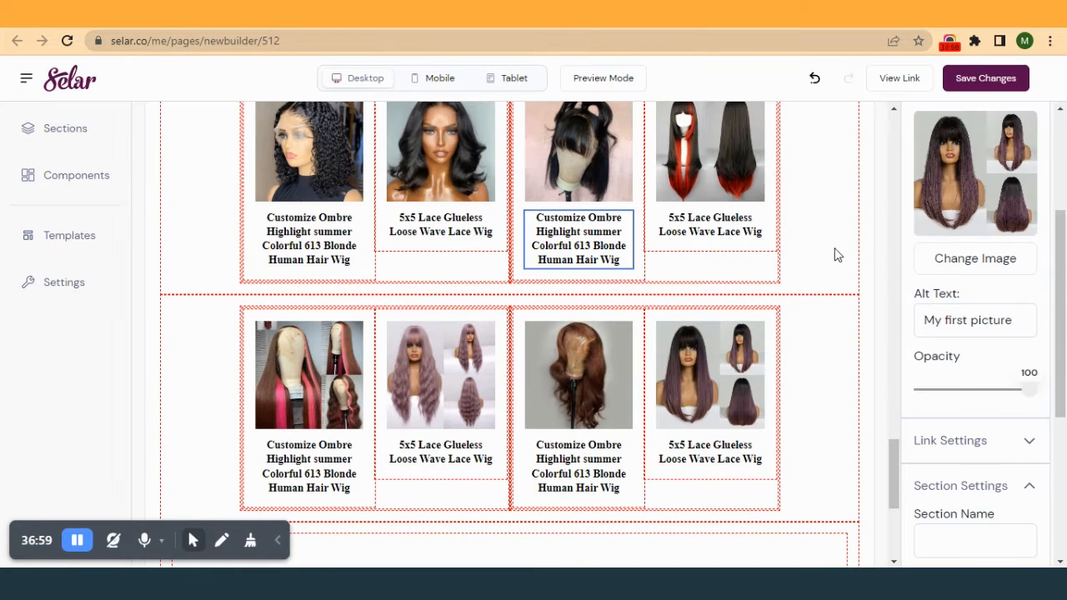
{"action": "left_click", "coordinate": [981, 172]}
{"action": "key", "text": "ctrl+a"}
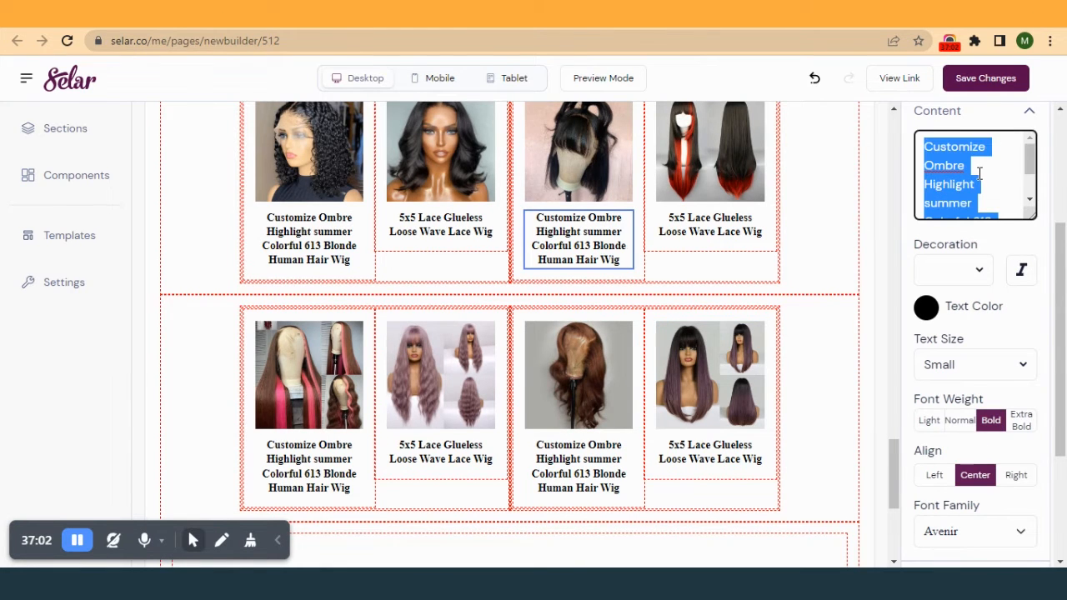
{"action": "key", "text": "ctrl+v"}
- Copy the reference's title "Long Straight Wig Black Red Mix Color Ombre Wig 70cm" into the first row's fourth product
{"action": "left_click", "coordinate": [634, 14]}
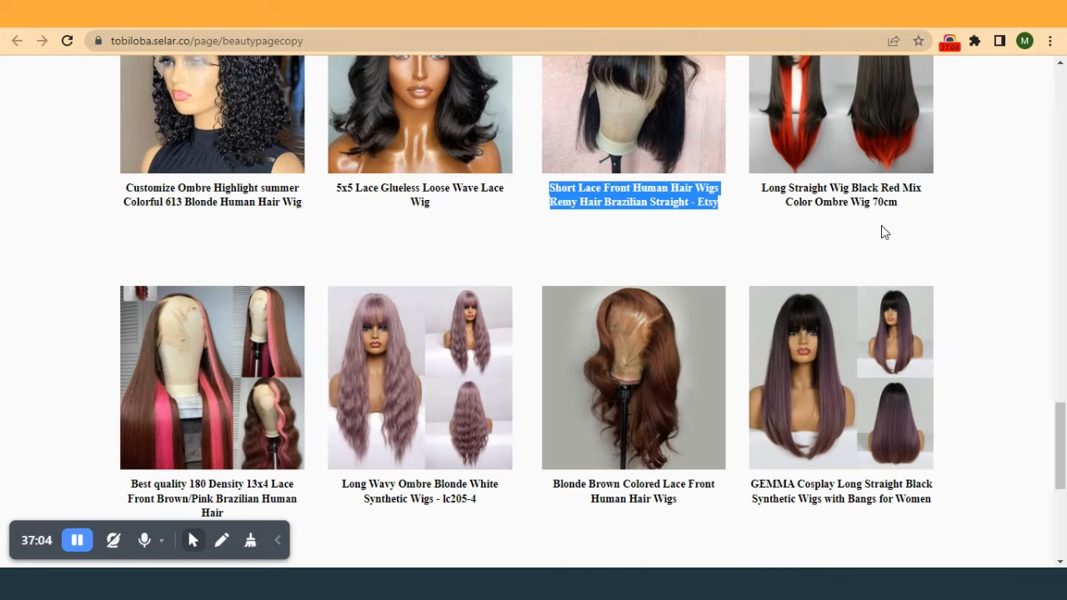
{"action": "left_click_drag", "start_coordinate": [899, 202], "coordinate": [773, 194]}
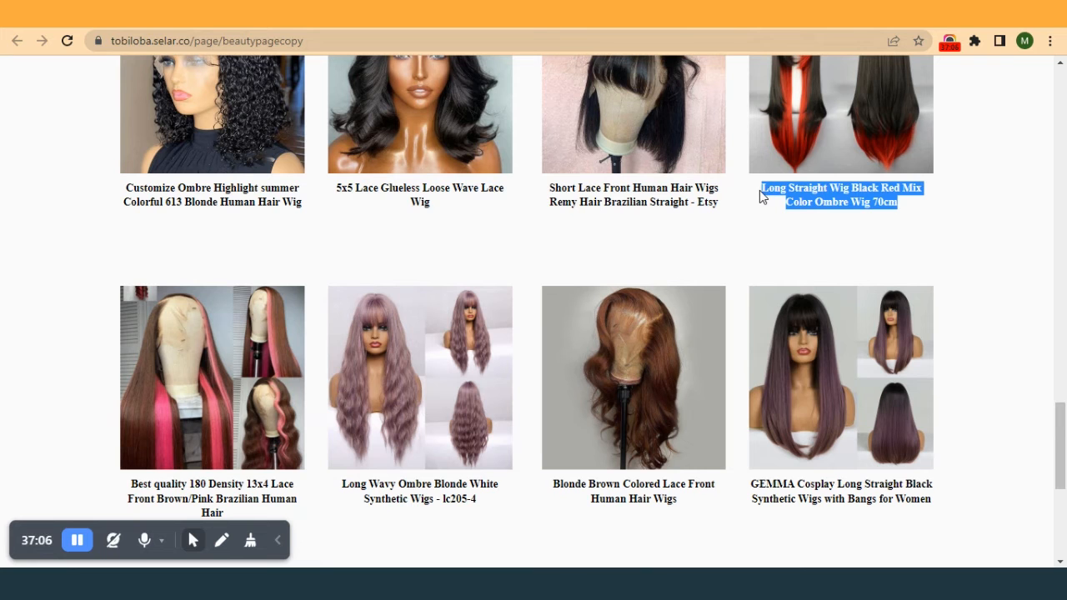
{"action": "left_click", "coordinate": [508, 14]}
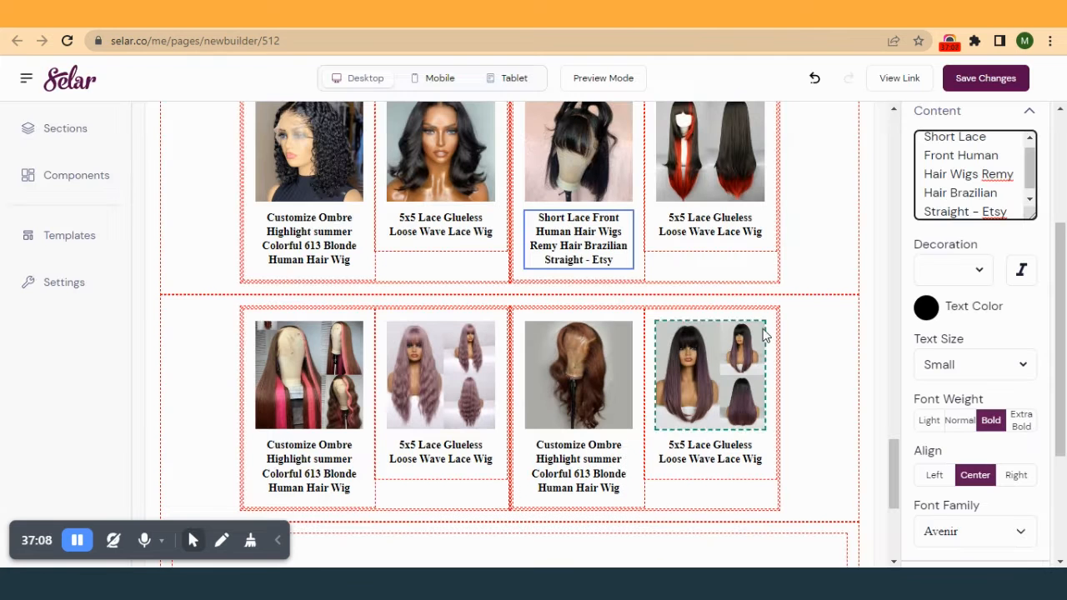
{"action": "left_click", "coordinate": [727, 235]}
{"action": "triple_click", "coordinate": [948, 167]}
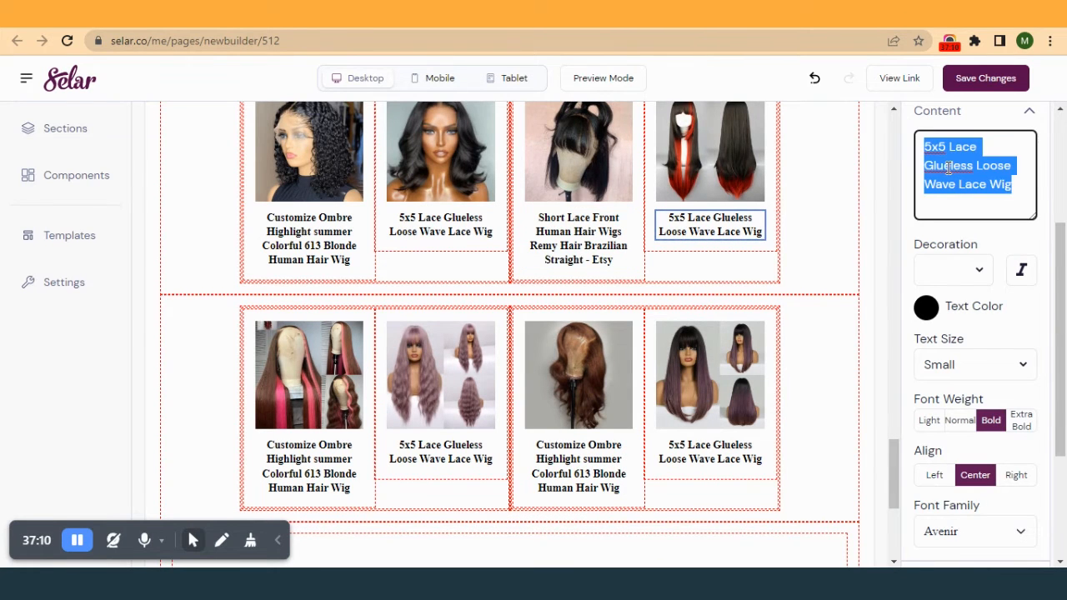
{"action": "type", "text": "Long Straight Wig Black Red Mix Color Ombre Wig 70cm"}
- Copy the reference's title "Best quality 180 Density 13x4 Lace Front Brown/Pink Brazilian Human Hair" into the second row's first product
{"action": "key", "text": "ctrl+Tab"}
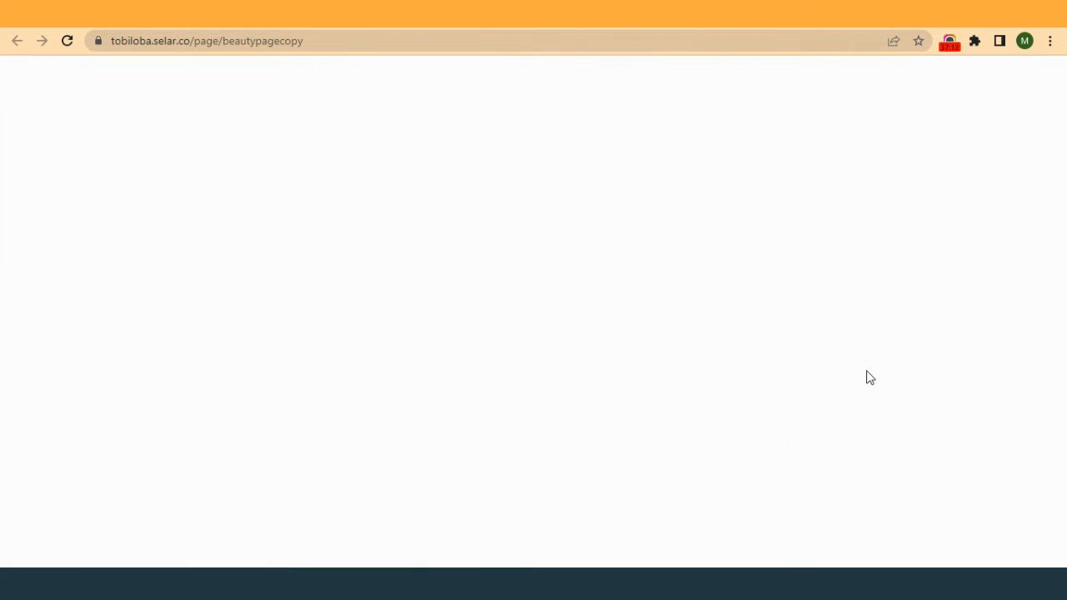
{"action": "left_click_drag", "start_coordinate": [234, 521], "coordinate": [127, 483]}
{"action": "key", "text": "ctrl+c"}
{"action": "key", "text": "ctrl+Tab"}
{"action": "key", "text": "ctrl+a"}
- Copy the reference's title "Long Wavy Ombre Blonde White Synthetic Wigs - lc205-4" into the second row's second product
{"action": "key", "text": "ctrl+Tab"}
{"action": "left_click_drag", "start_coordinate": [477, 499], "coordinate": [341, 483]}
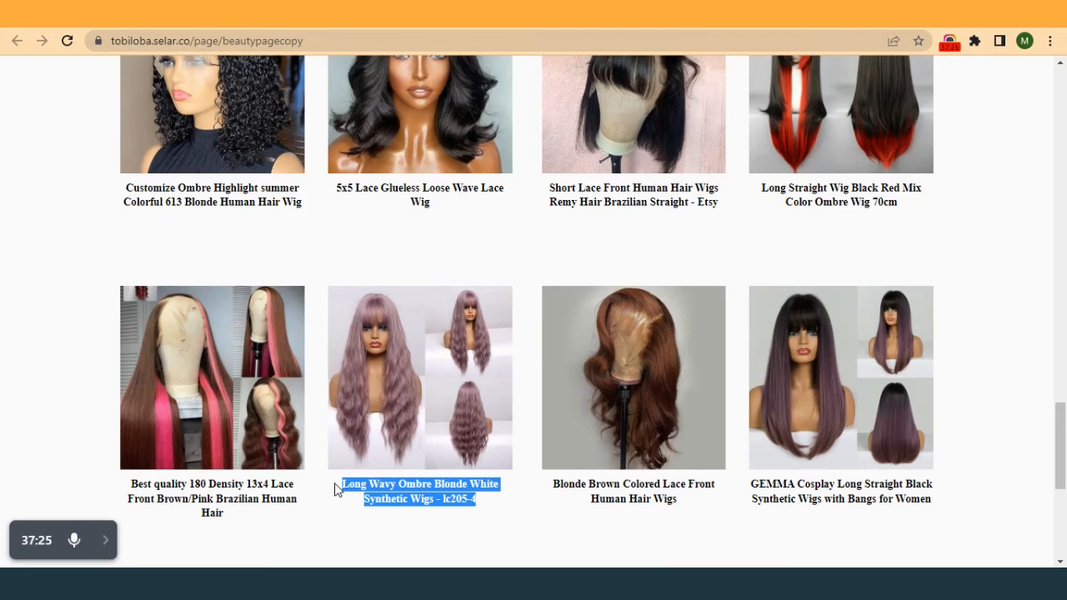
{"action": "key", "text": "ctrl+c"}
{"action": "key", "text": "ctrl+Tab"}
{"action": "key", "text": "ctrl+a"}
{"action": "key", "text": "ctrl+v"}
- Copy the reference's title "Blonde Brown Colored Lace Front Human Hair Wigs" into the second row's third product
{"action": "key", "text": "ctrl+Tab"}
{"action": "left_click_drag", "start_coordinate": [679, 500], "coordinate": [546, 482]}
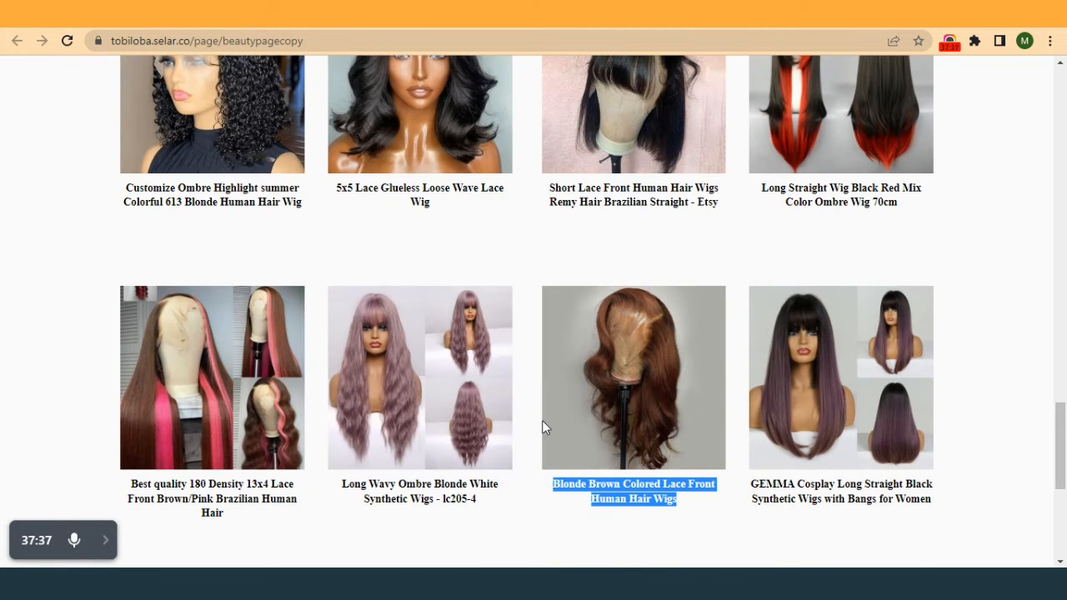
{"action": "key", "text": "ctrl+c"}
{"action": "key", "text": "ctrl+Tab"}
{"action": "left_click", "coordinate": [581, 495]}
{"action": "double_click", "coordinate": [961, 199]}
{"action": "key", "text": "ctrl+a"}
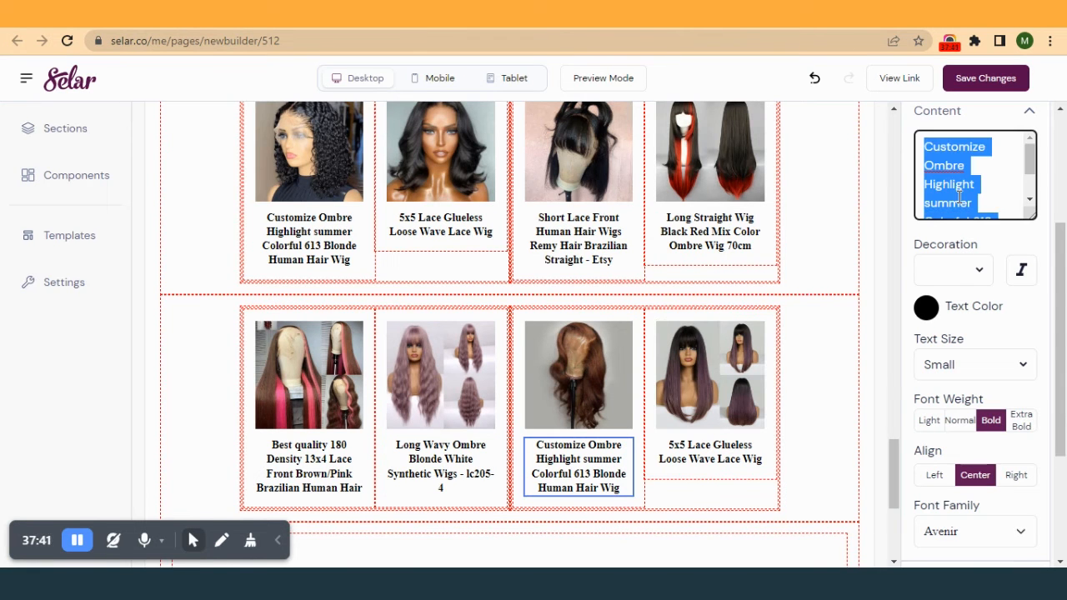
{"action": "key", "text": "ctrl+v"}
- Copy the reference's title "GEMMA Cosplay Long Straight Black Synthetic Wigs with Bangs for Women" into the second row's fourth product
{"action": "key", "text": "ctrl+Tab"}
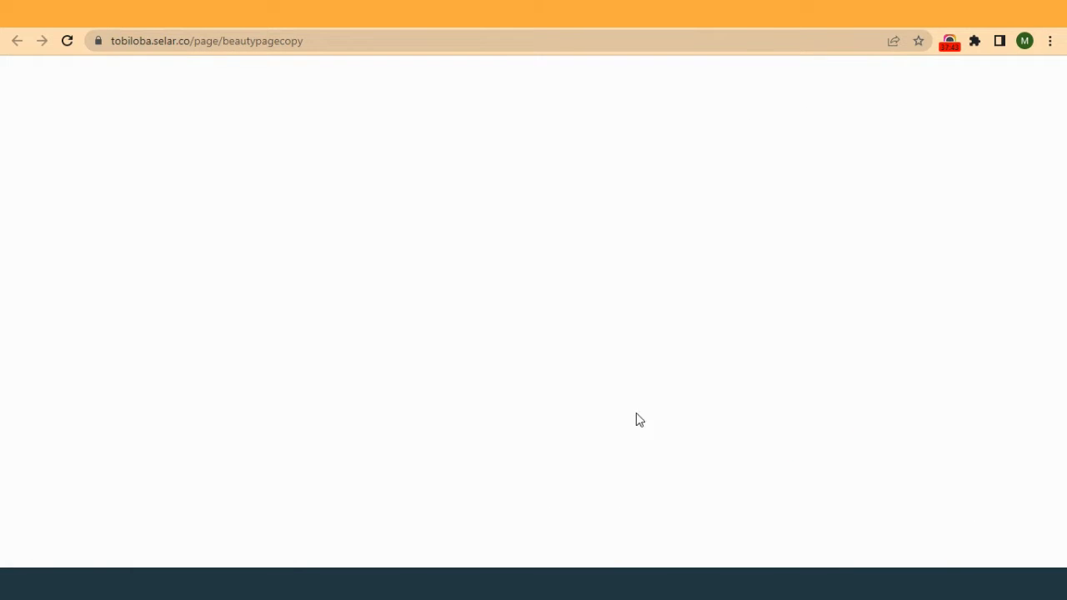
{"action": "left_click_drag", "start_coordinate": [934, 509], "coordinate": [753, 485]}
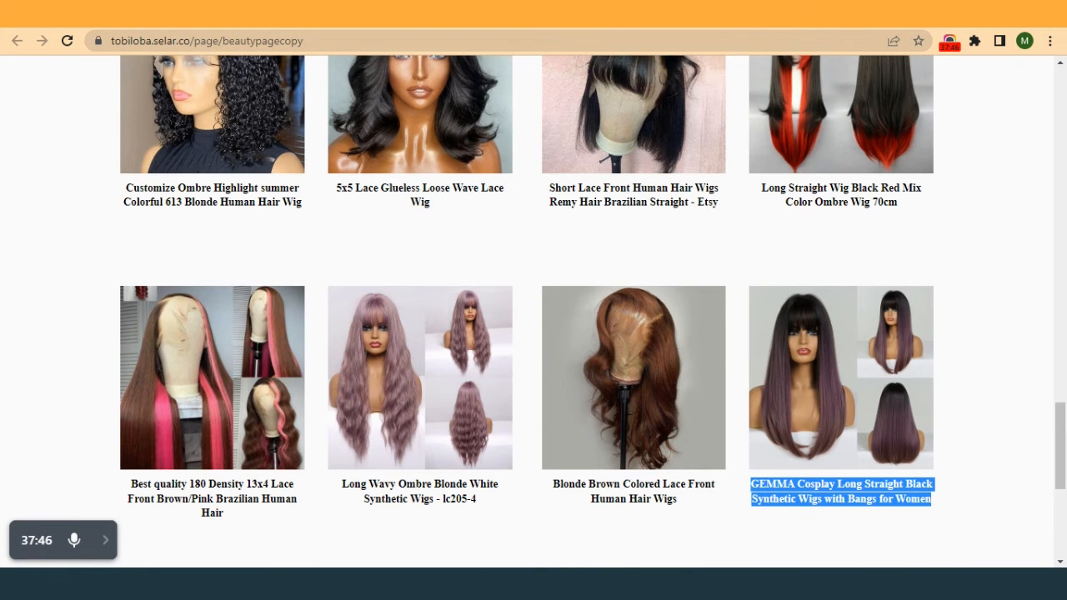
{"action": "key", "text": "ctrl+Tab"}
{"action": "triple_click", "coordinate": [699, 461]}
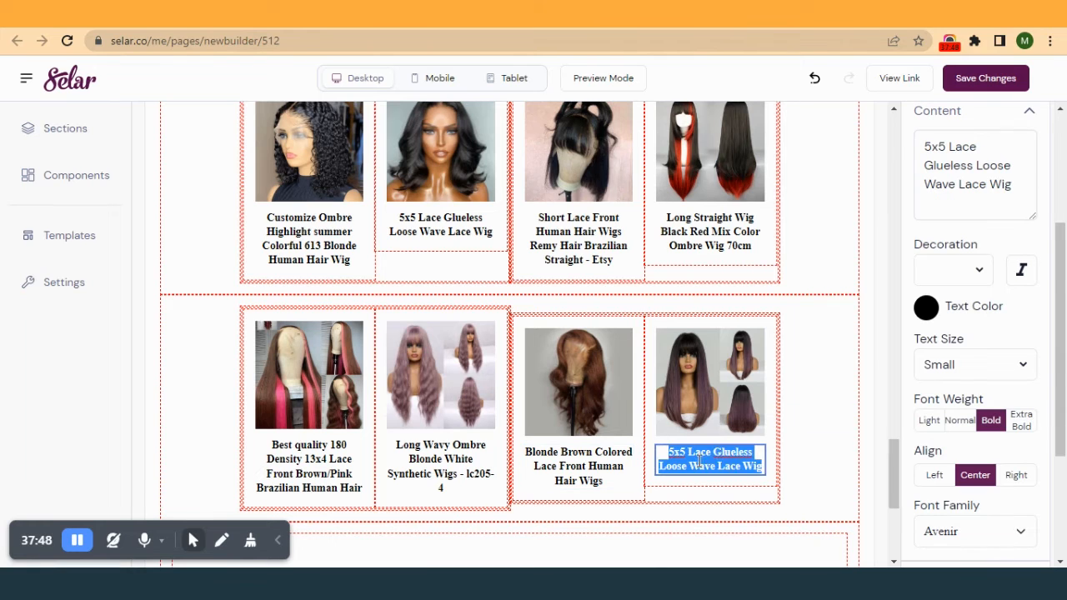
{"action": "triple_click", "coordinate": [992, 175]}
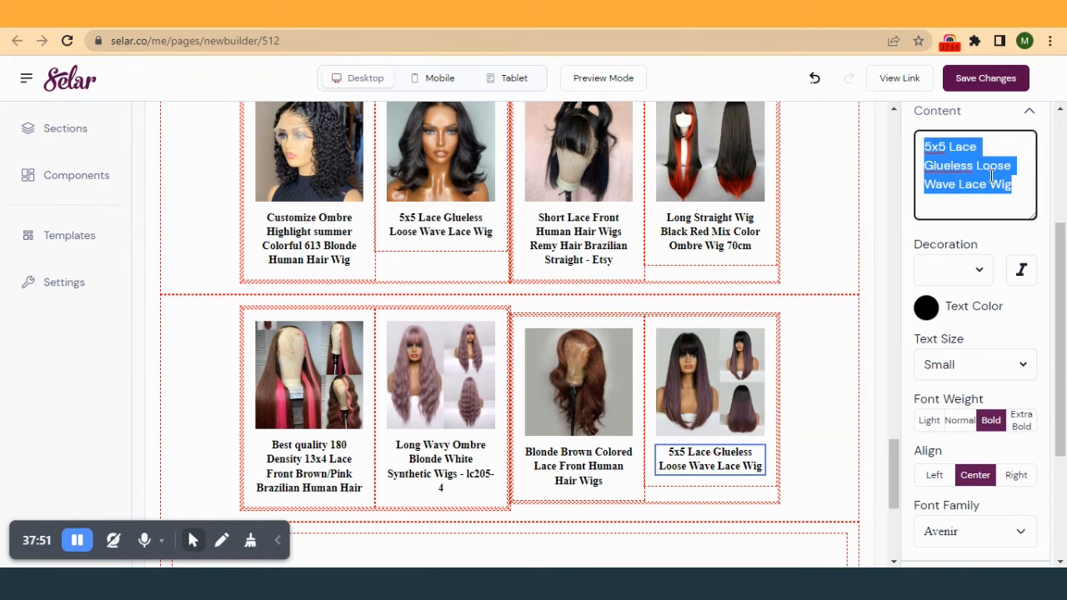
{"action": "key", "text": "ctrl+v"}
- Save the page changes and reload the published hairpage
{"action": "left_click", "coordinate": [980, 83]}
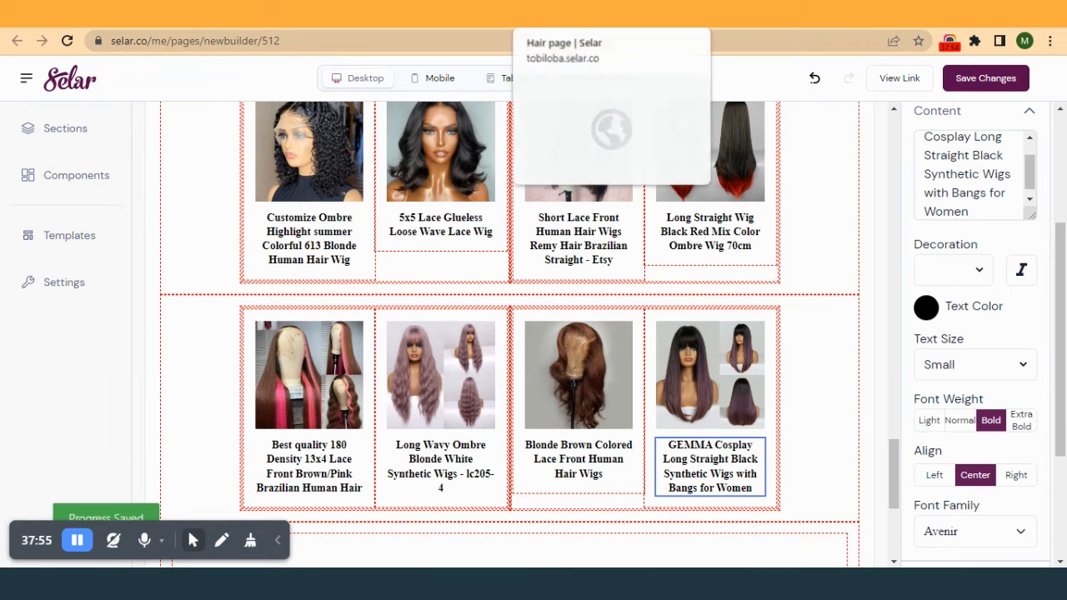
{"action": "left_click", "coordinate": [588, 14]}
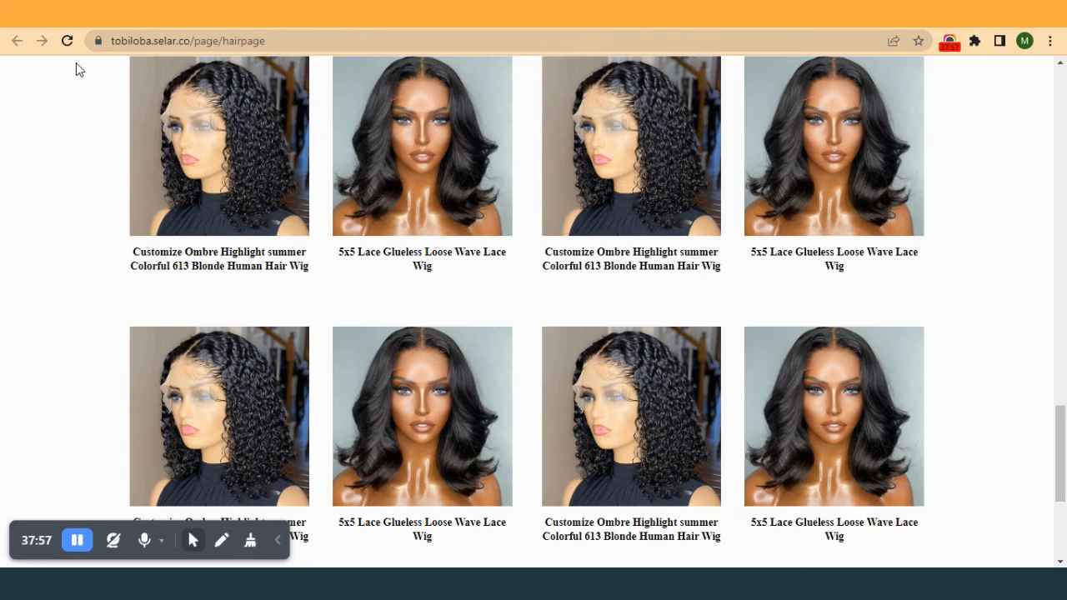
{"action": "left_click", "coordinate": [67, 40]}
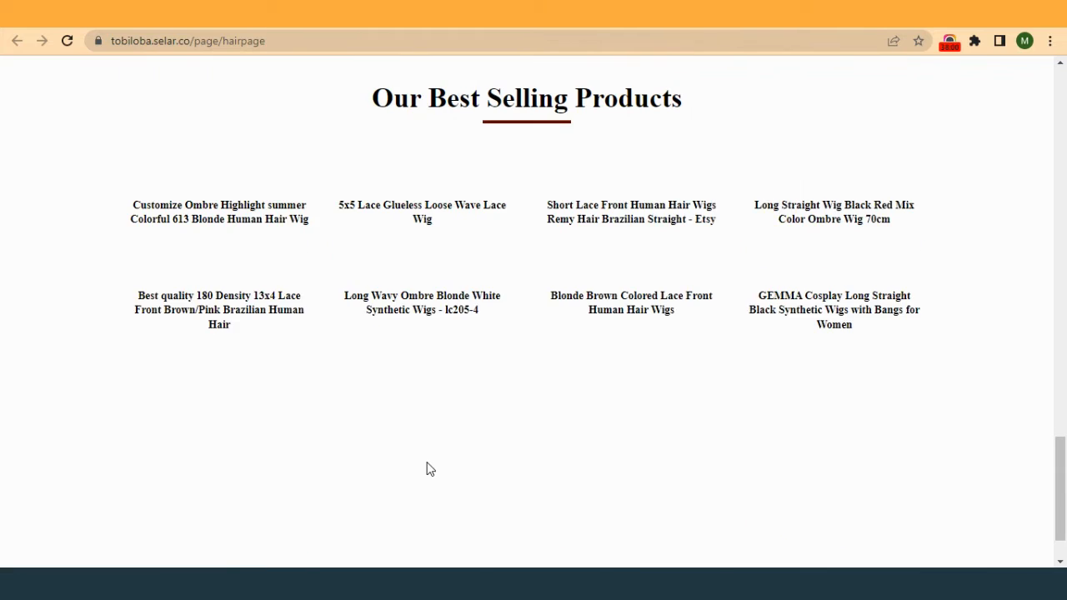
- Review the images and titles in both best-selling product rows on the published hairpage
{"action": "scroll", "coordinate": [427, 469], "scroll_direction": "up", "scroll_amount": 10}
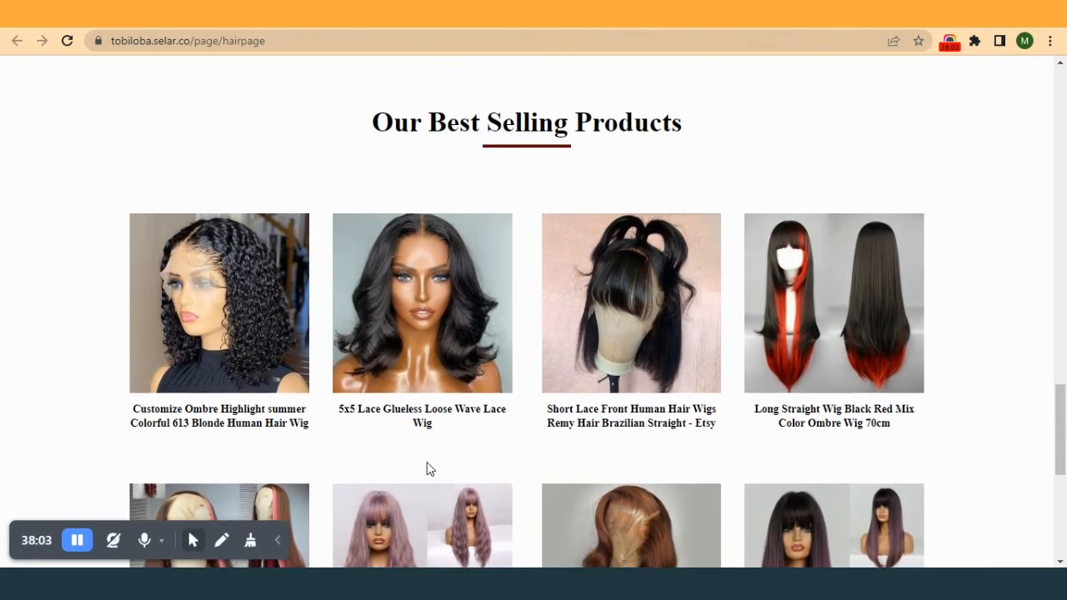
{"action": "scroll", "coordinate": [427, 470], "scroll_direction": "down", "scroll_amount": 10}
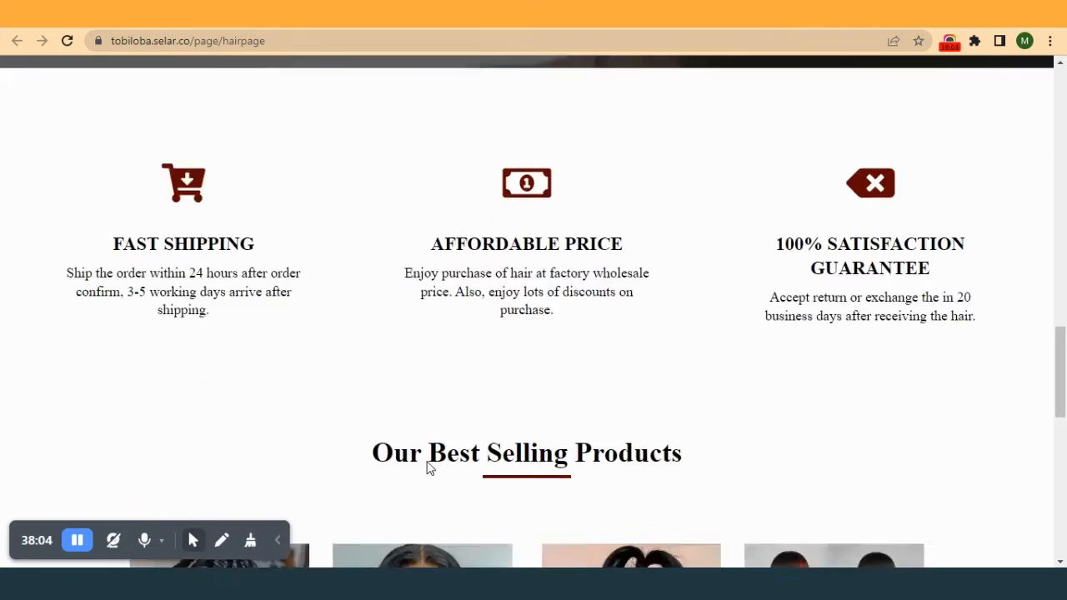
{"action": "scroll", "coordinate": [426, 467], "scroll_direction": "down", "scroll_amount": 1}
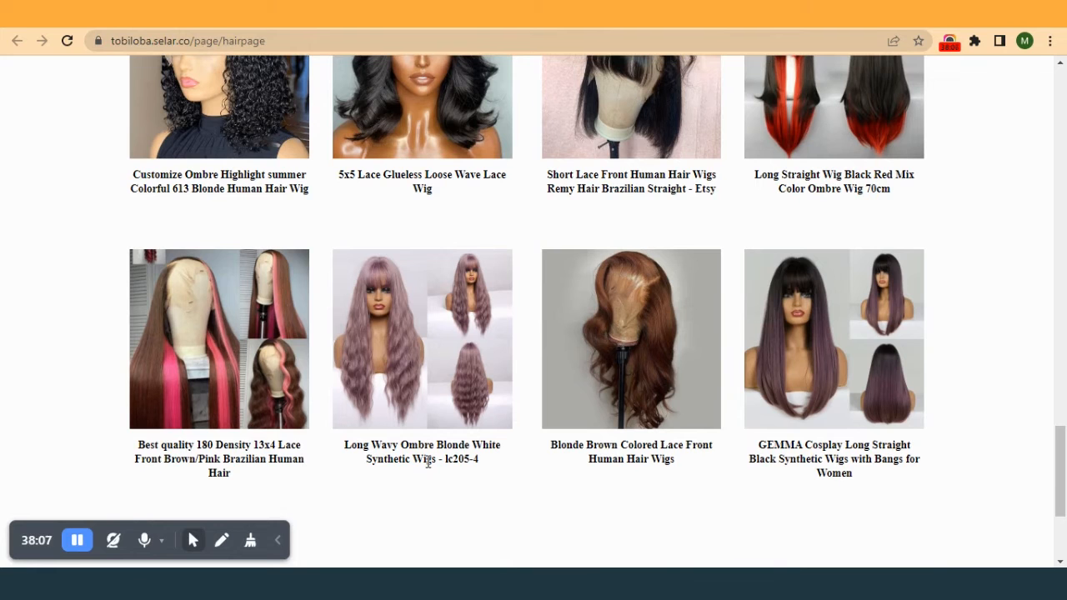
{"action": "scroll", "coordinate": [427, 462], "scroll_direction": "down", "scroll_amount": 3}
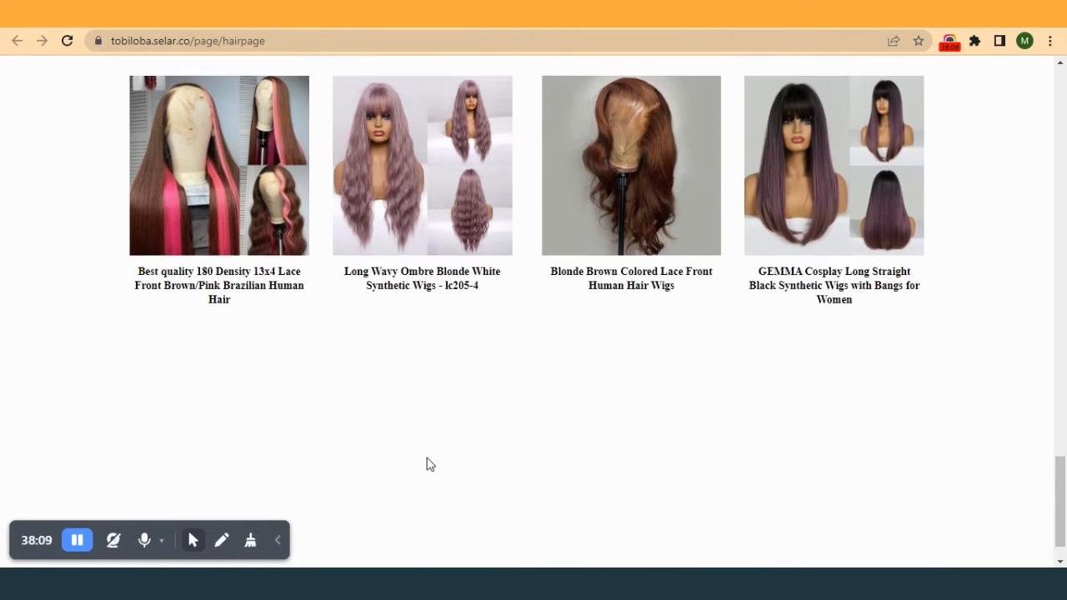
{"action": "scroll", "coordinate": [427, 464], "scroll_direction": "up", "scroll_amount": 5}
{"action": "scroll", "coordinate": [427, 458], "scroll_direction": "up", "scroll_amount": 1}
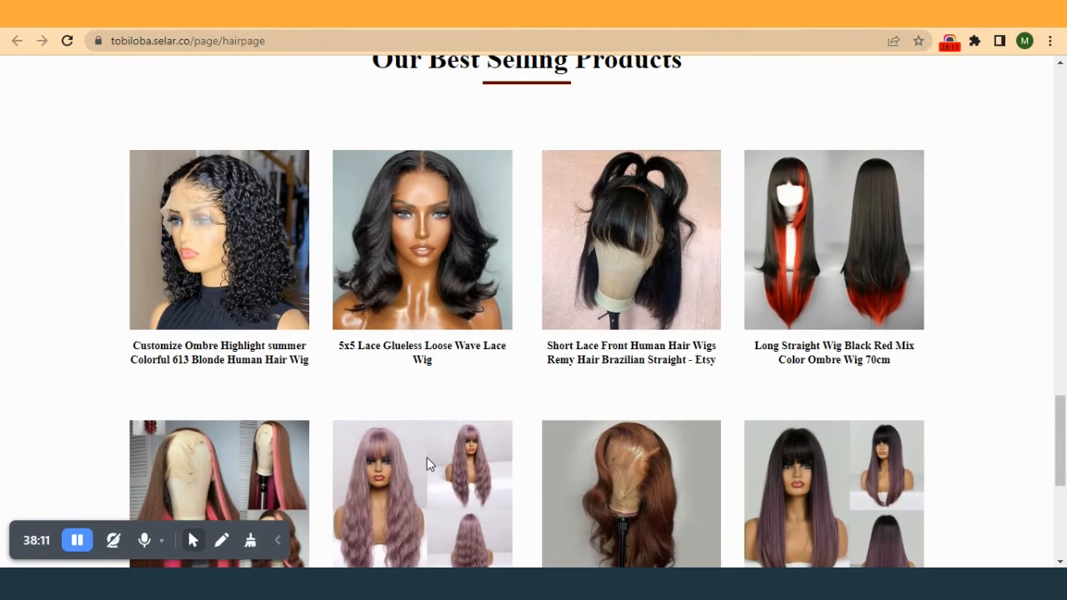
{"action": "scroll", "coordinate": [427, 458], "scroll_direction": "up", "scroll_amount": 1}
- Compare the best-selling products section of the published hairpage with the beautypagecopy reference for spacing and layout
{"action": "left_click", "coordinate": [701, 13]}
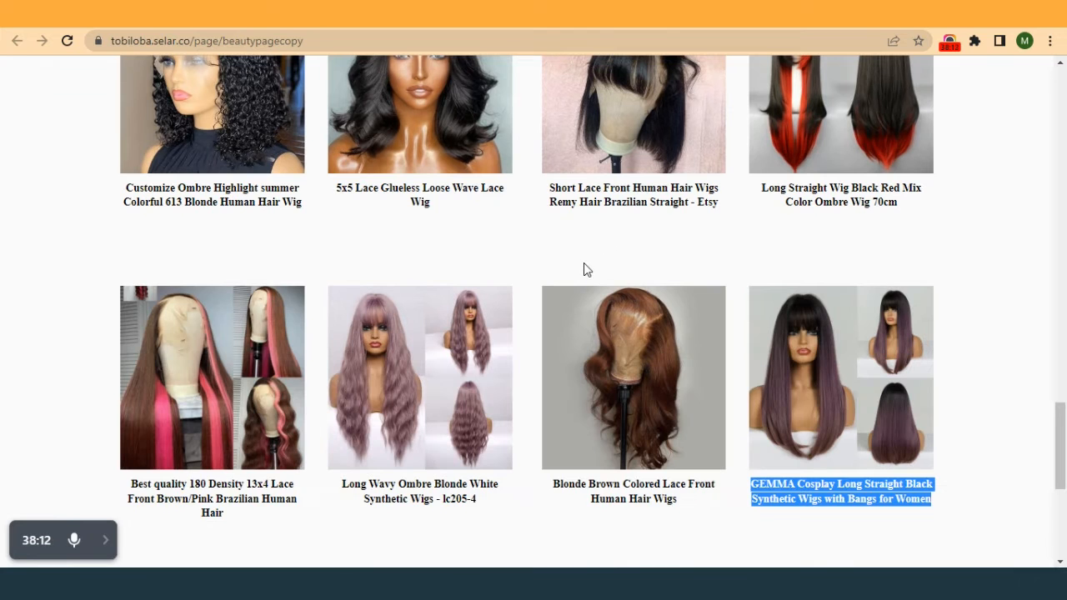
{"action": "scroll", "coordinate": [584, 269], "scroll_direction": "up", "scroll_amount": 3}
{"action": "scroll", "coordinate": [584, 268], "scroll_direction": "down", "scroll_amount": 1}
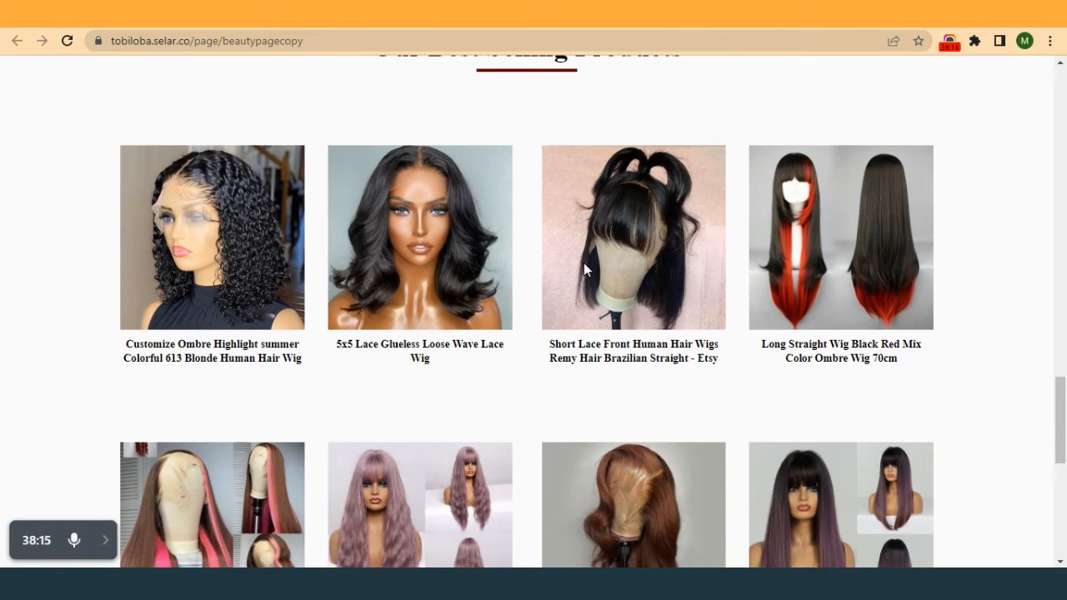
{"action": "left_click", "coordinate": [587, 25]}
{"action": "scroll", "coordinate": [492, 317], "scroll_direction": "down", "scroll_amount": 1}
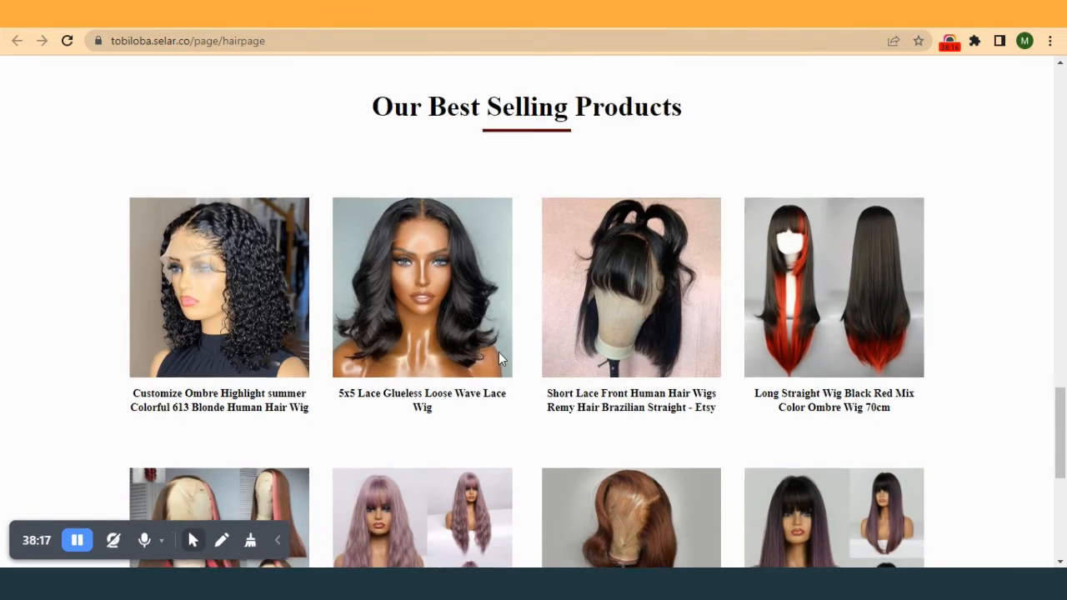
{"action": "scroll", "coordinate": [498, 352], "scroll_direction": "down", "scroll_amount": 2}
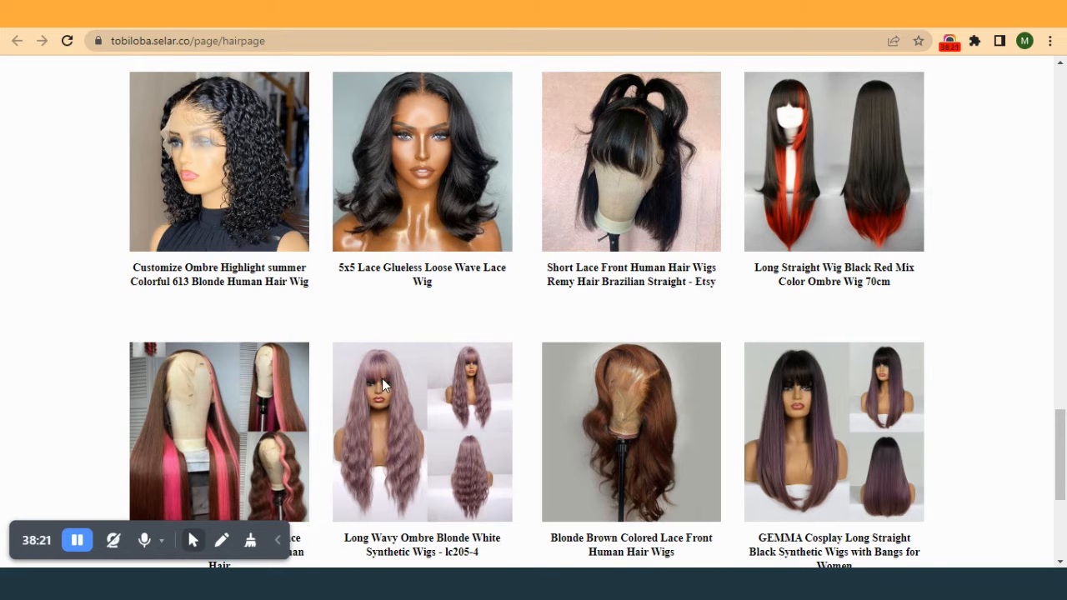
{"action": "scroll", "coordinate": [382, 380], "scroll_direction": "up", "scroll_amount": 1}
{"action": "left_click", "coordinate": [745, 14]}
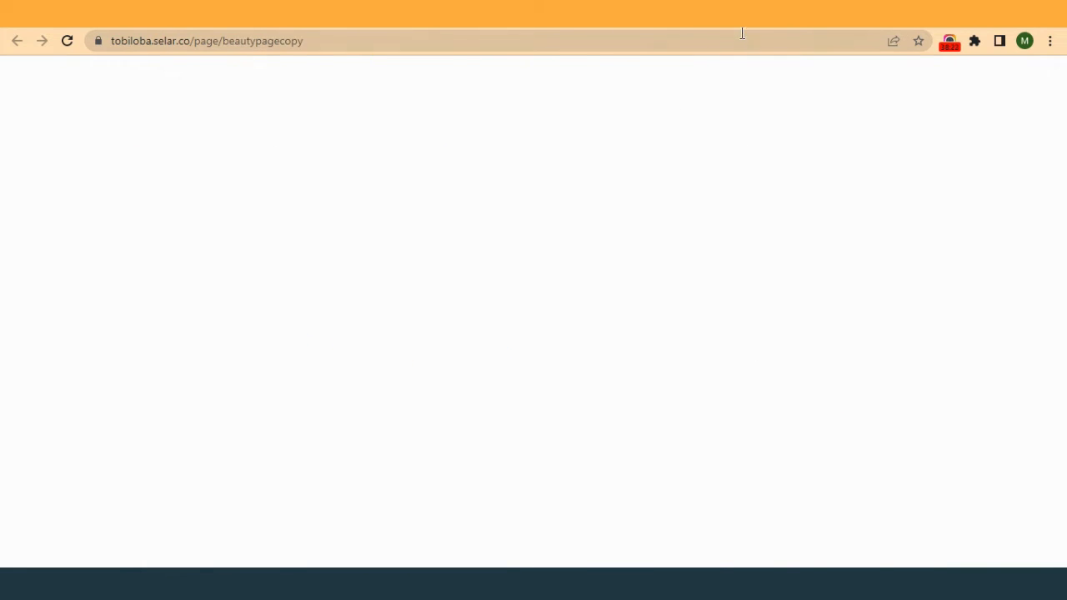
{"action": "scroll", "coordinate": [607, 259], "scroll_direction": "down", "scroll_amount": 3}
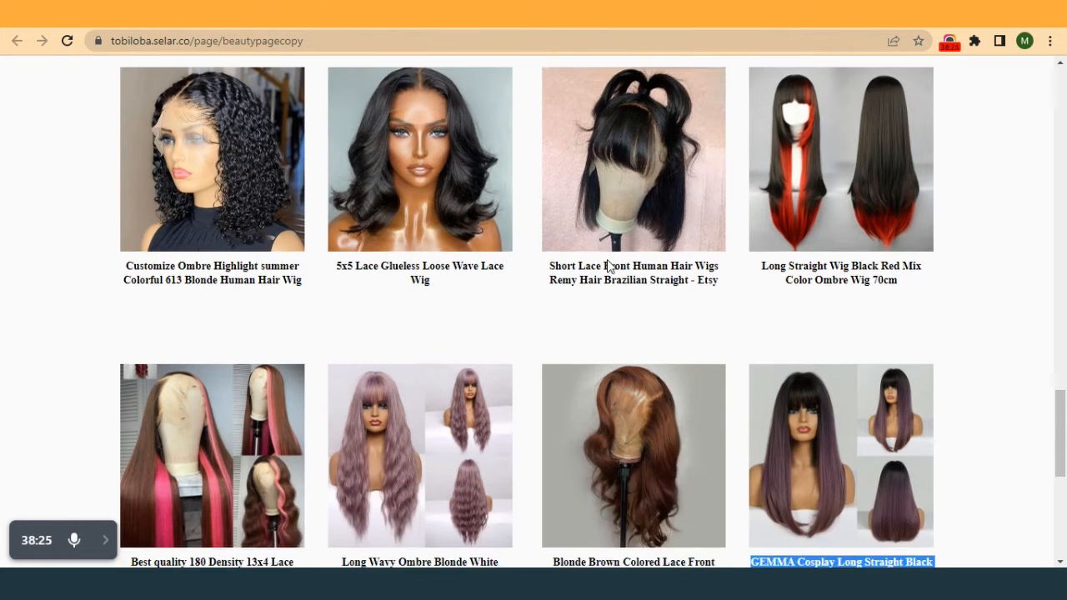
{"action": "left_click", "coordinate": [621, 14]}
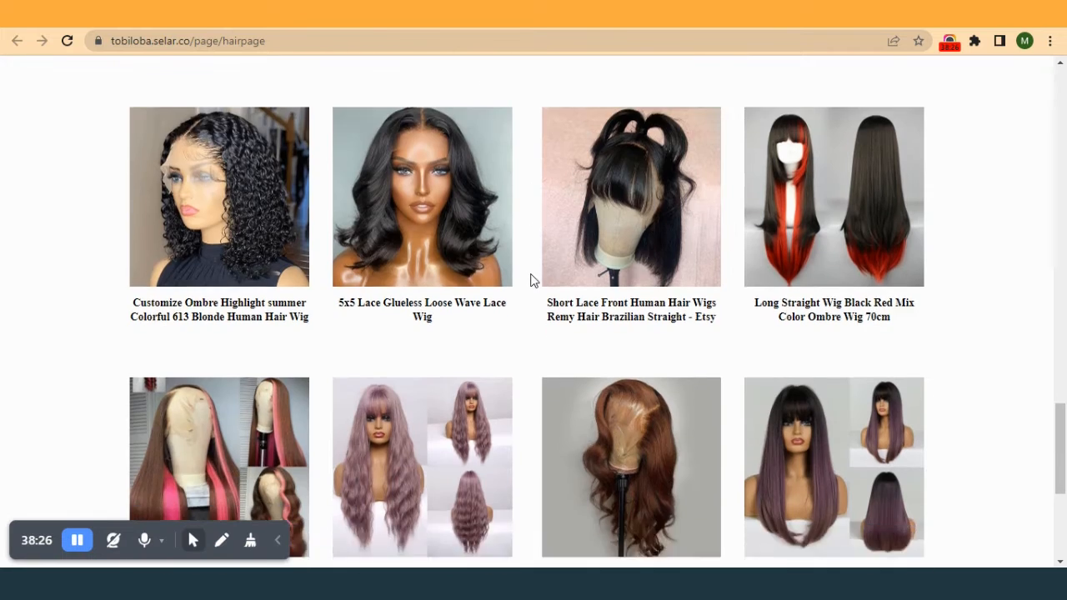
{"action": "scroll", "coordinate": [531, 282], "scroll_direction": "up", "scroll_amount": 4}
{"action": "left_click", "coordinate": [745, 14]}
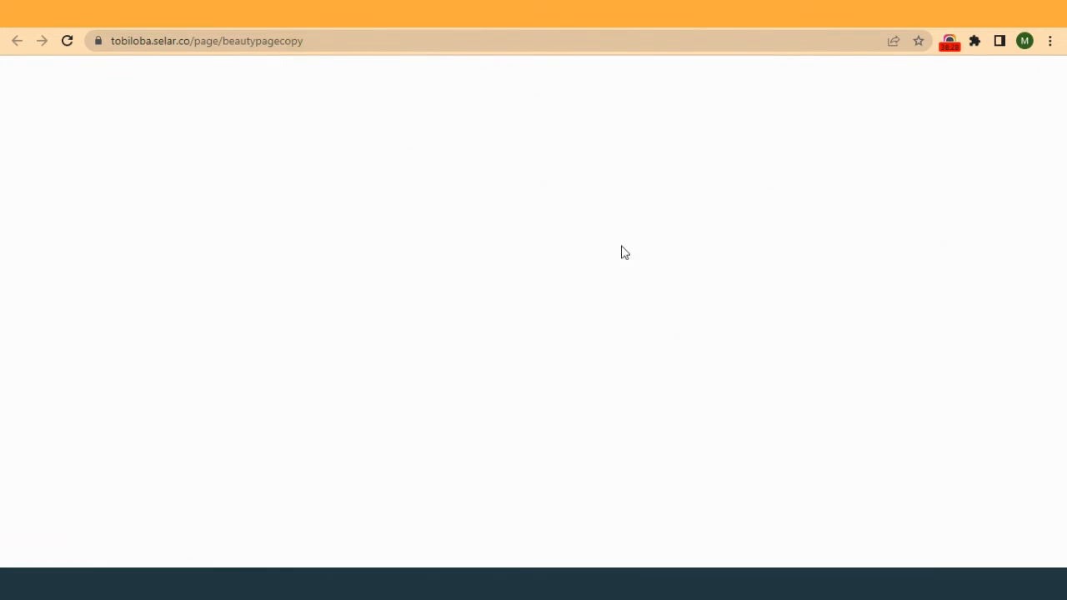
{"action": "scroll", "coordinate": [581, 336], "scroll_direction": "up", "scroll_amount": 10}
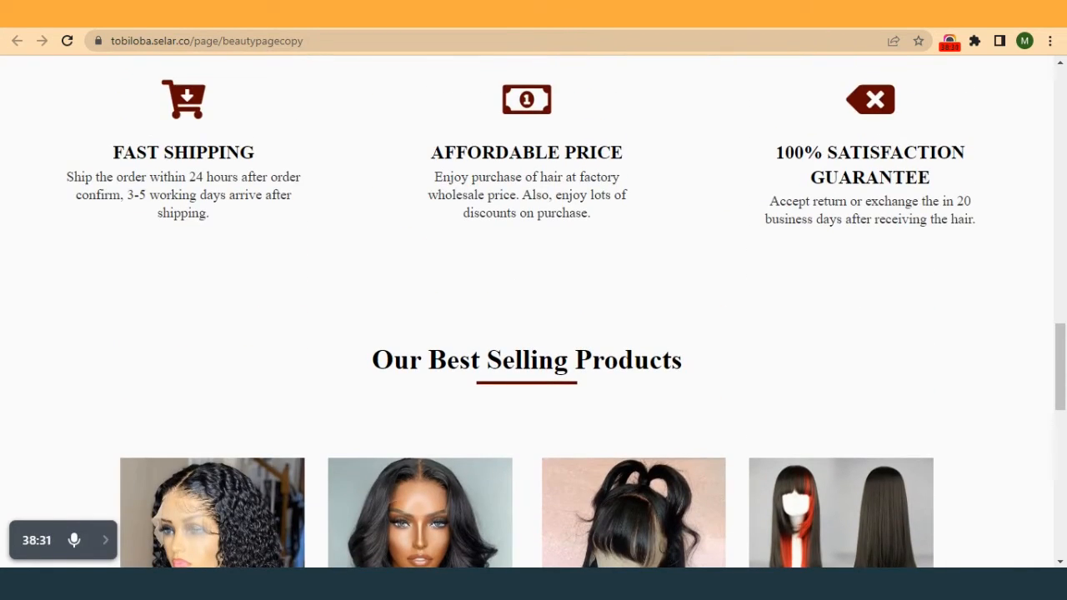
- Look over the published hairpage from the collection list up to the welcome banner
{"action": "left_click", "coordinate": [621, 14]}
{"action": "scroll", "coordinate": [500, 310], "scroll_direction": "up", "scroll_amount": 10}
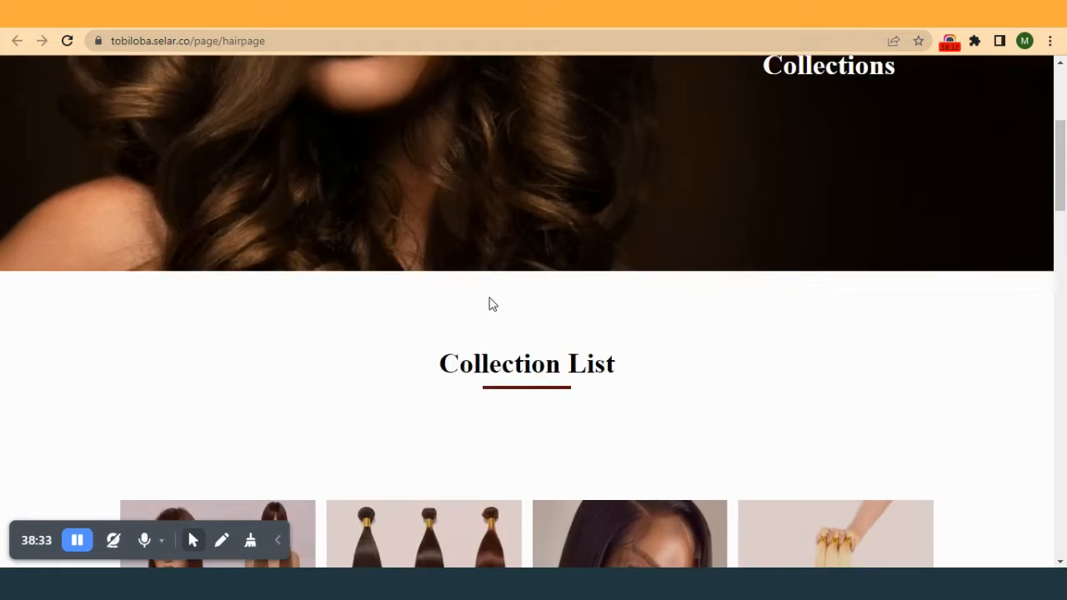
{"action": "scroll", "coordinate": [446, 350], "scroll_direction": "down", "scroll_amount": 4}
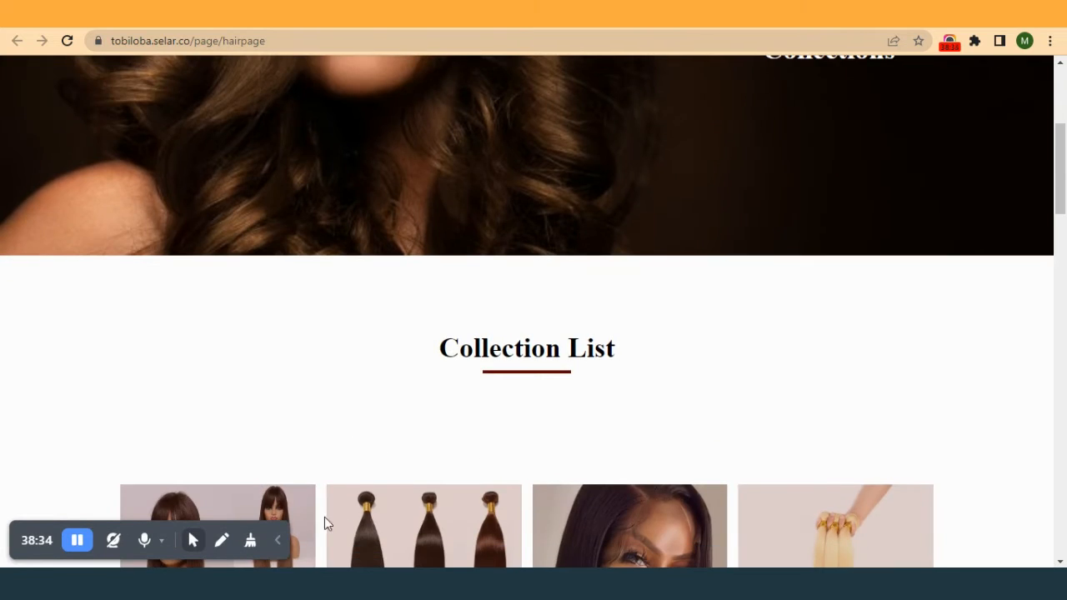
{"action": "left_click", "coordinate": [278, 541]}
{"action": "scroll", "coordinate": [332, 437], "scroll_direction": "up", "scroll_amount": 3}
{"action": "scroll", "coordinate": [332, 438], "scroll_direction": "up", "scroll_amount": 1}
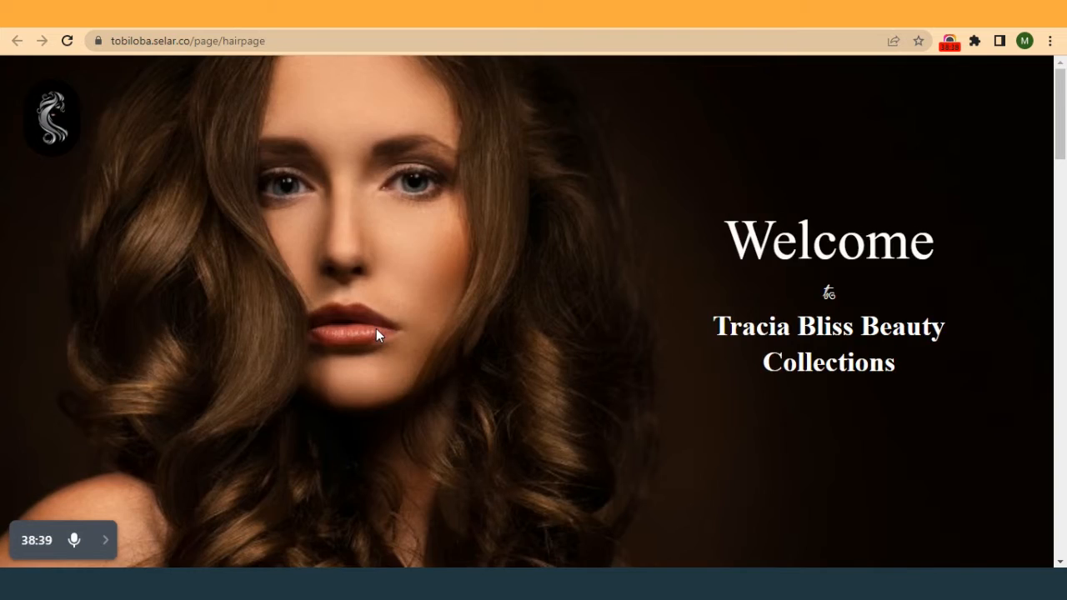
- Look through the live hairpage from the welcome banner down to the Our Best Selling Products section
{"action": "scroll", "coordinate": [376, 329], "scroll_direction": "down", "scroll_amount": 5}
{"action": "scroll", "coordinate": [376, 329], "scroll_direction": "down", "scroll_amount": 5}
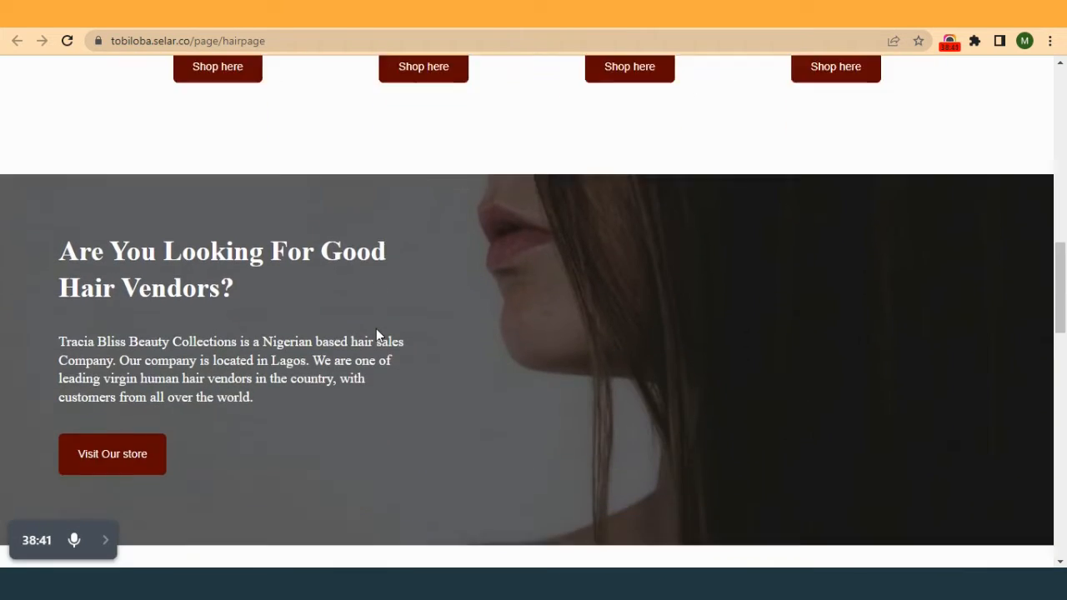
{"action": "scroll", "coordinate": [376, 329], "scroll_direction": "up", "scroll_amount": 2}
{"action": "scroll", "coordinate": [376, 329], "scroll_direction": "down", "scroll_amount": 3}
{"action": "scroll", "coordinate": [376, 329], "scroll_direction": "down", "scroll_amount": 8}
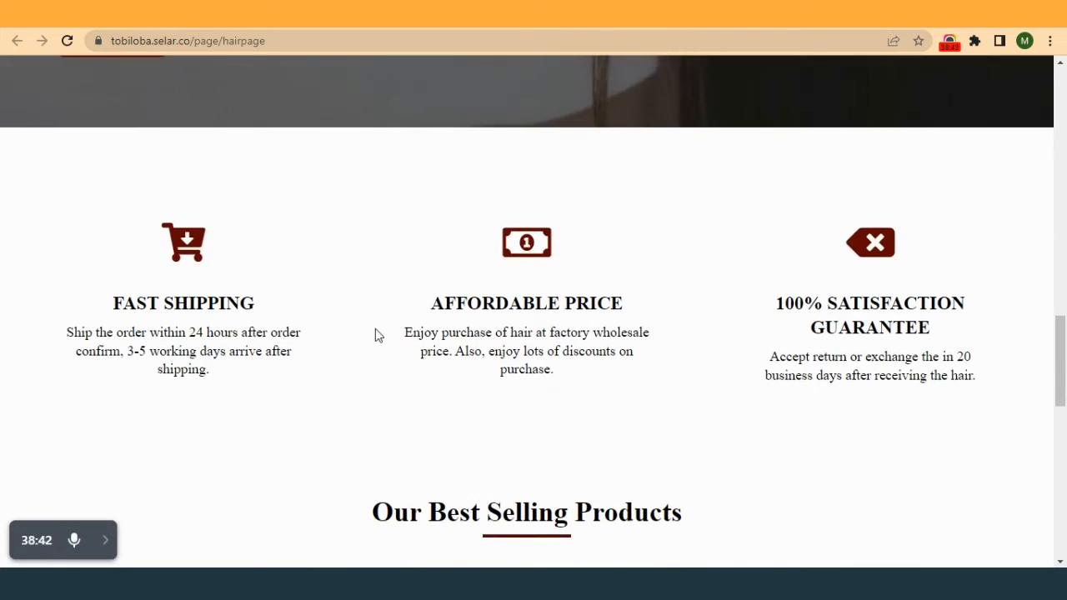
{"action": "scroll", "coordinate": [376, 332], "scroll_direction": "down", "scroll_amount": 3}
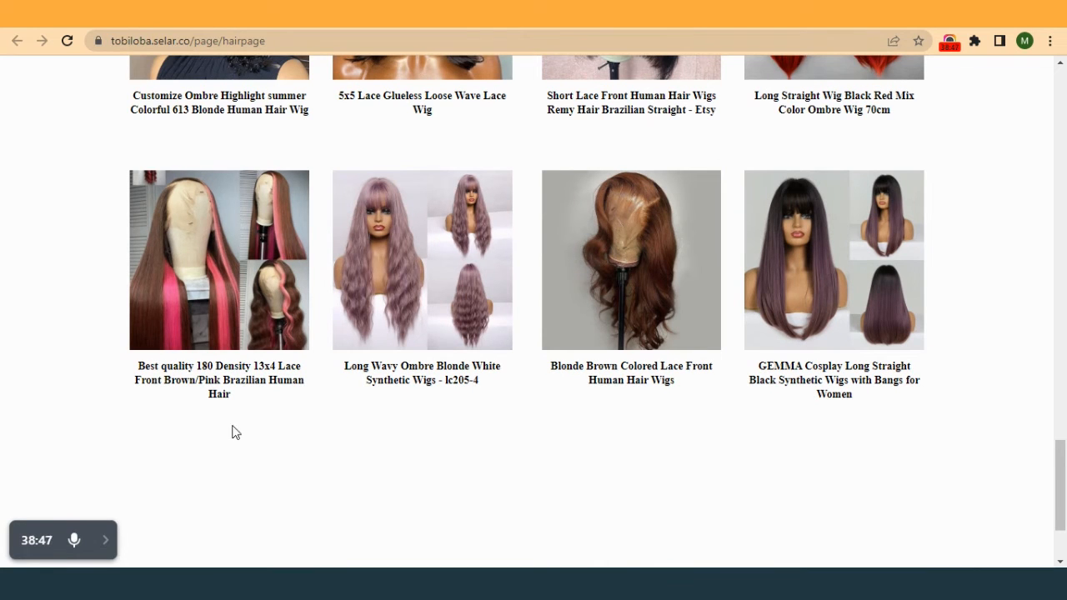
{"action": "left_click", "coordinate": [106, 541]}
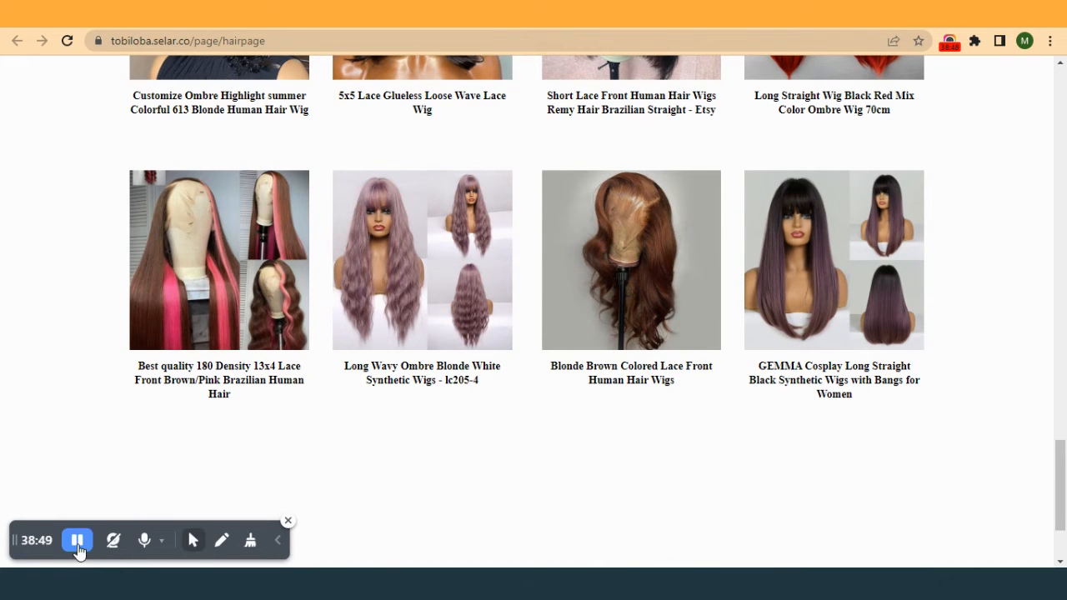
{"action": "scroll", "coordinate": [593, 269], "scroll_direction": "up", "scroll_amount": 1}
{"action": "scroll", "coordinate": [593, 268], "scroll_direction": "up", "scroll_amount": 3}
{"action": "scroll", "coordinate": [593, 268], "scroll_direction": "down", "scroll_amount": 3}
{"action": "scroll", "coordinate": [593, 268], "scroll_direction": "up", "scroll_amount": 3}
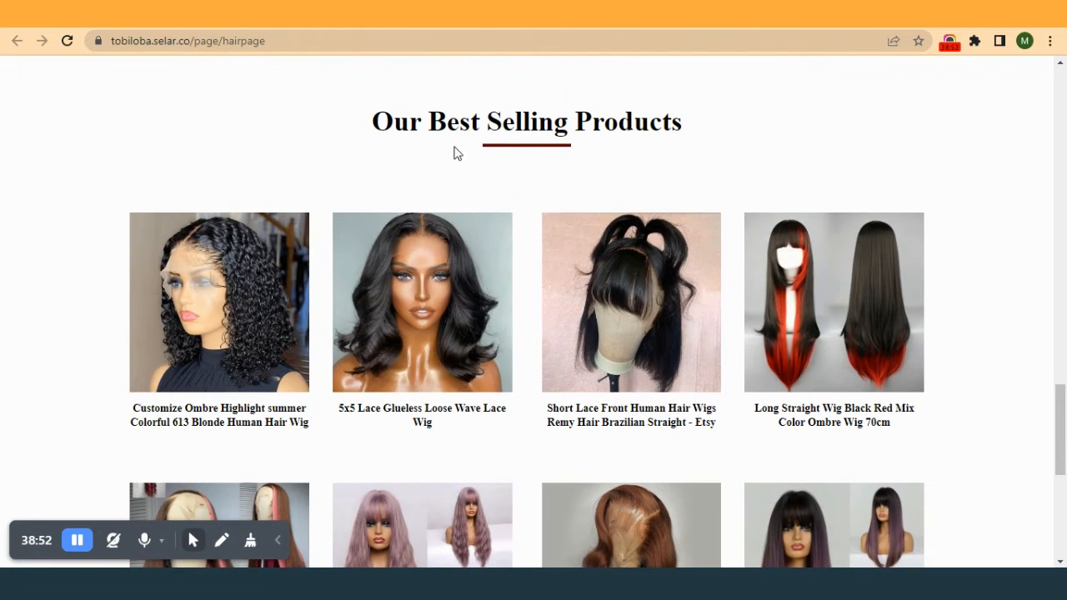
- Examine the reference beautypagecopy page from Our Best Selling Products to the View Store button and newsletter form
{"action": "left_click", "coordinate": [584, 14]}
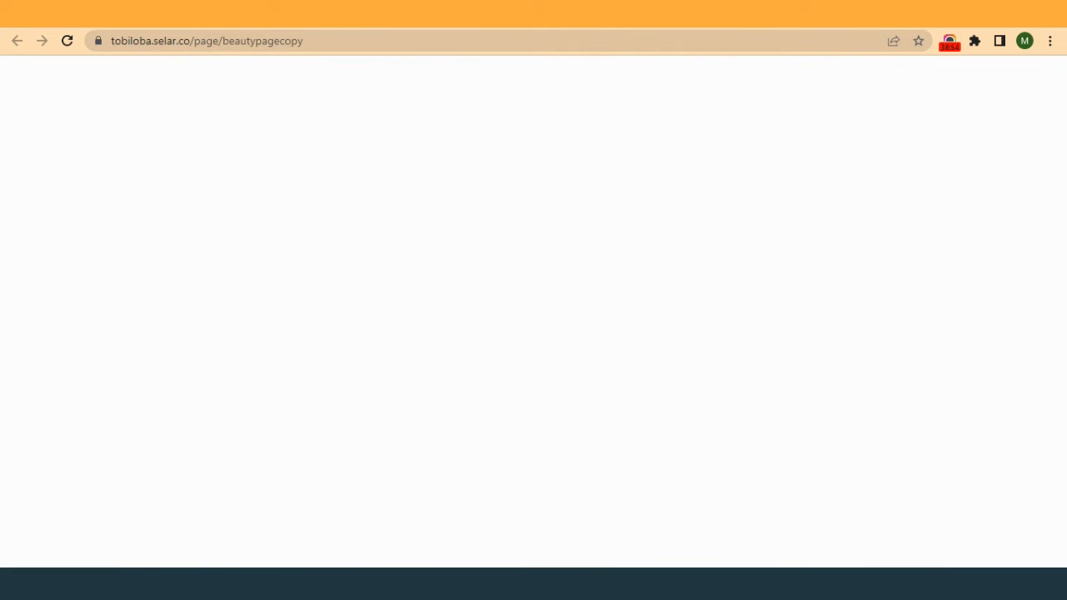
{"action": "scroll", "coordinate": [576, 243], "scroll_direction": "up", "scroll_amount": 3}
{"action": "scroll", "coordinate": [569, 246], "scroll_direction": "down", "scroll_amount": 6}
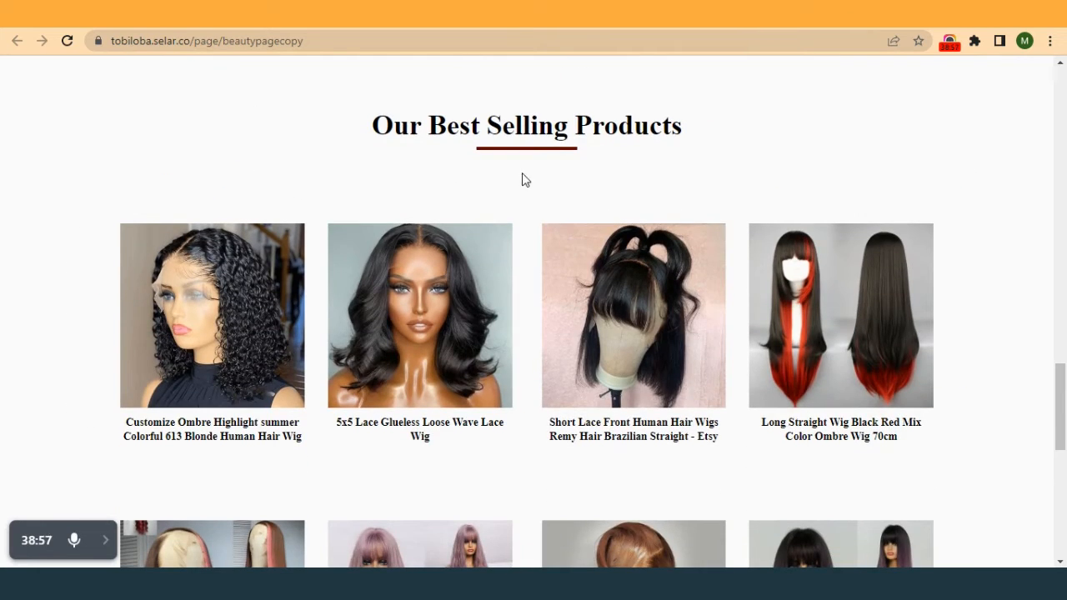
{"action": "scroll", "coordinate": [525, 179], "scroll_direction": "down", "scroll_amount": 6}
{"action": "left_click", "coordinate": [699, 307]}
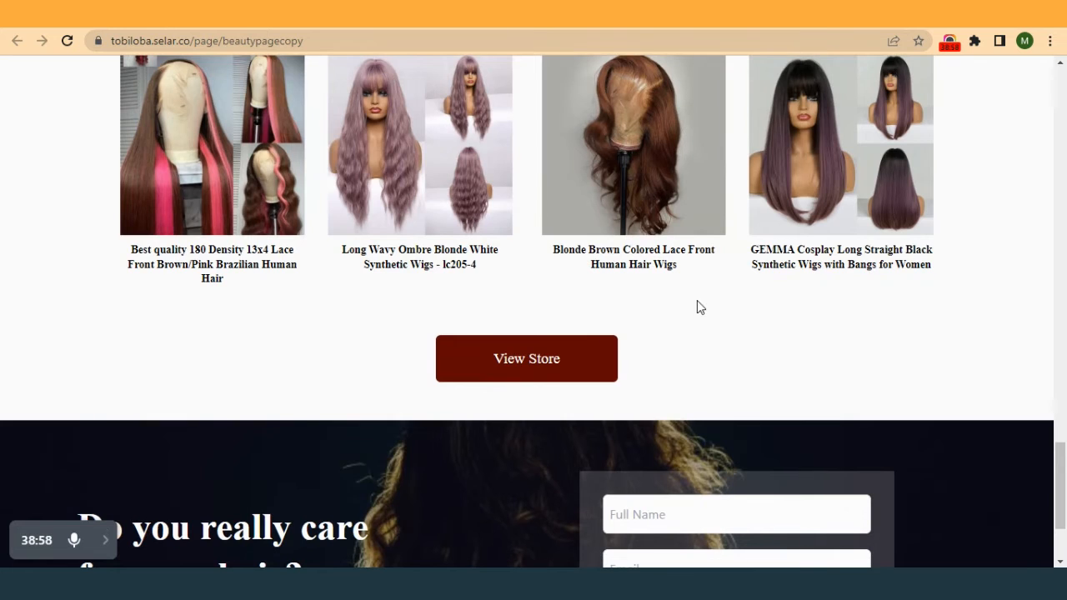
{"action": "scroll", "coordinate": [519, 372], "scroll_direction": "down", "scroll_amount": 2}
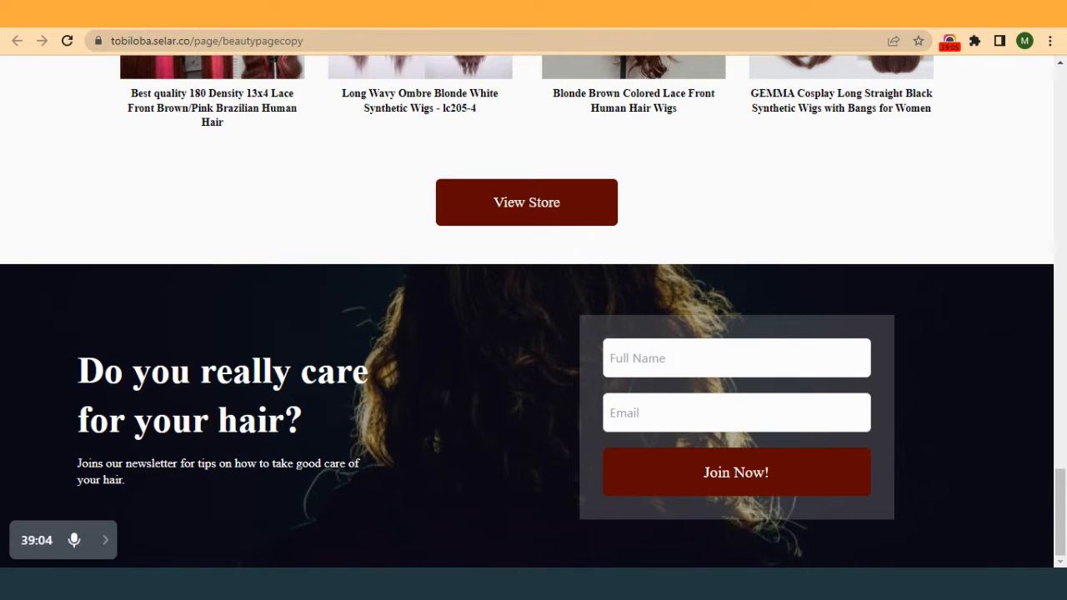
- In the page builder, duplicate the row holding the Visit Our store button in the hair vendors section
{"action": "left_click", "coordinate": [416, 15]}
{"action": "scroll", "coordinate": [537, 308], "scroll_direction": "up", "scroll_amount": 4}
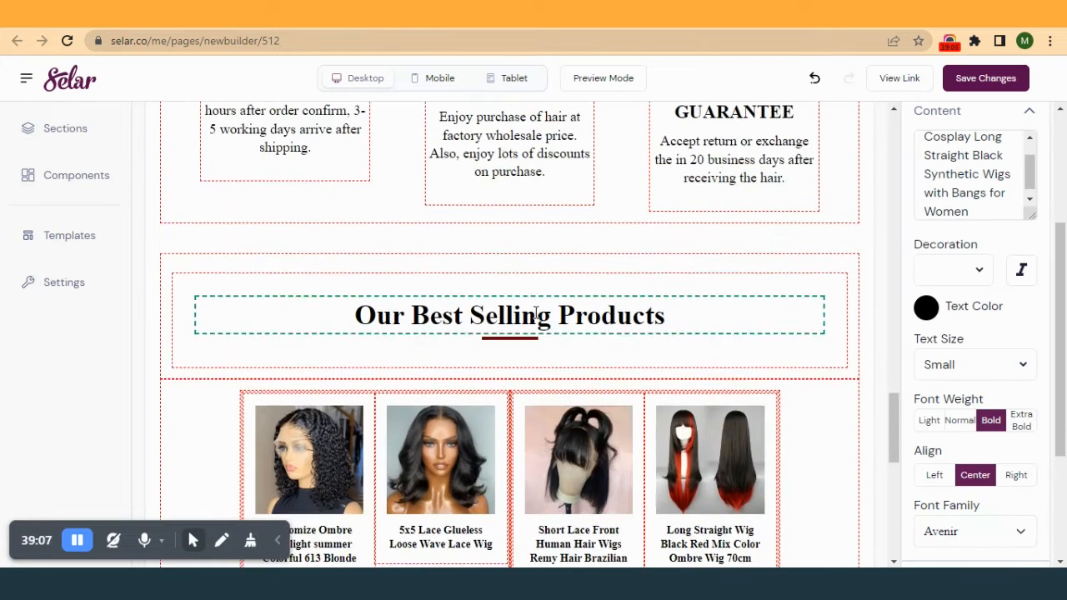
{"action": "scroll", "coordinate": [536, 316], "scroll_direction": "up", "scroll_amount": 6}
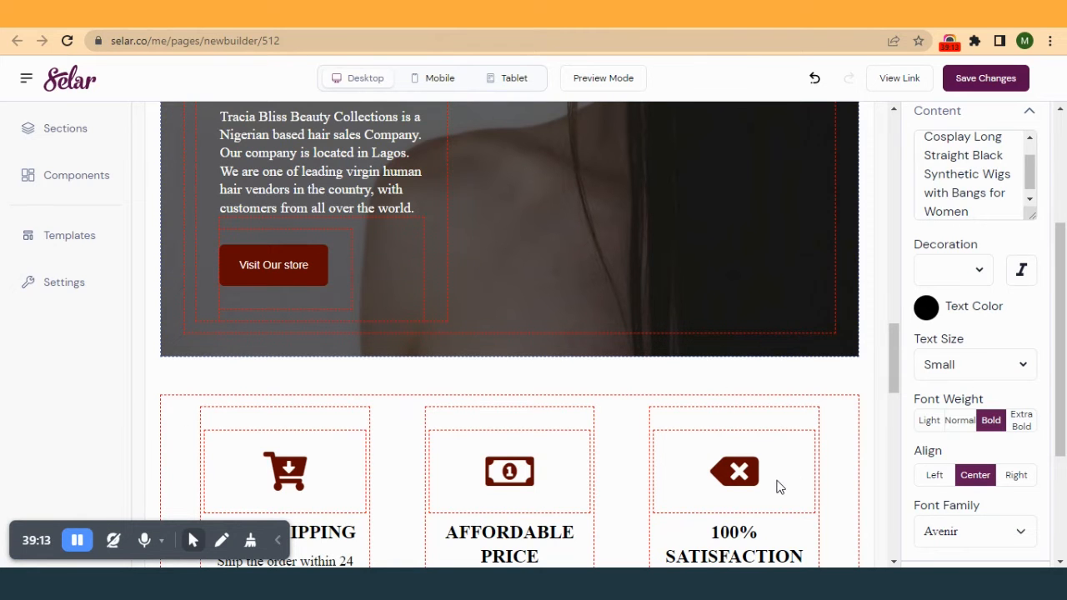
{"action": "scroll", "coordinate": [776, 487], "scroll_direction": "up", "scroll_amount": 1}
{"action": "scroll", "coordinate": [440, 467], "scroll_direction": "down", "scroll_amount": 4}
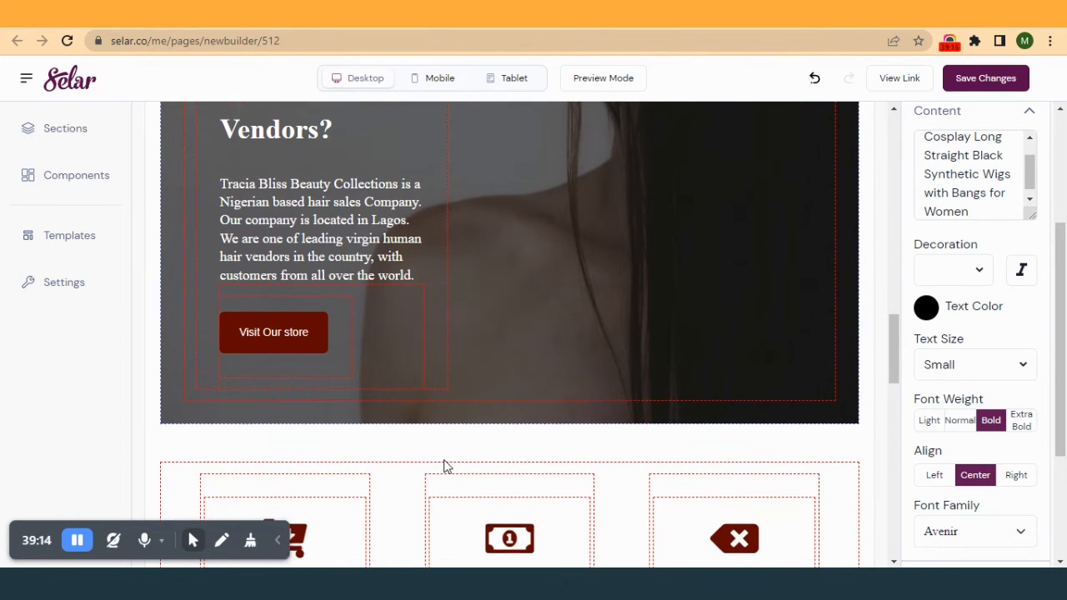
{"action": "scroll", "coordinate": [313, 421], "scroll_direction": "up", "scroll_amount": 3}
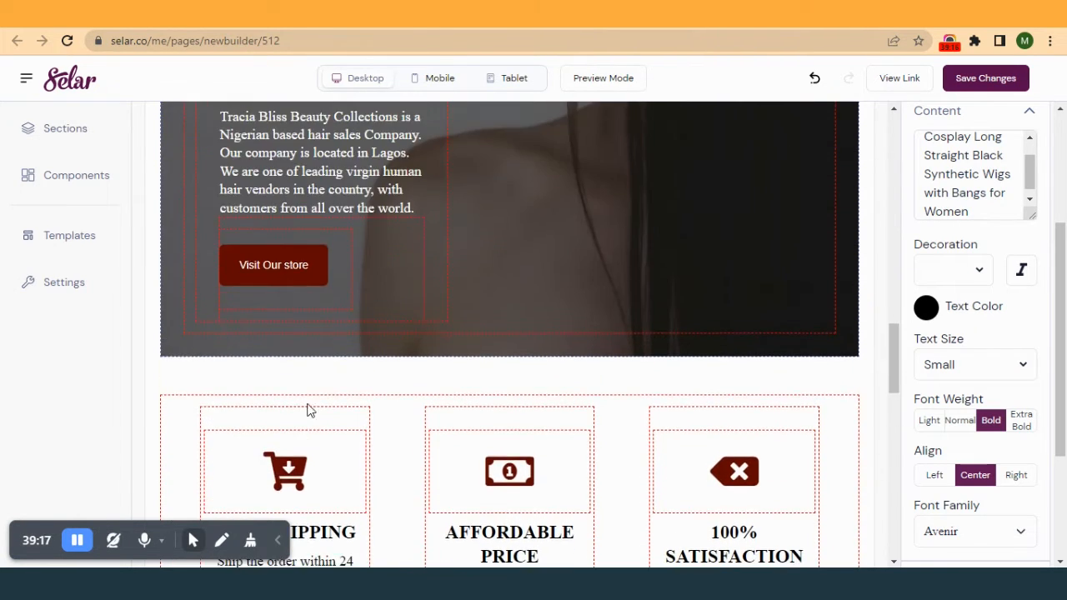
{"action": "left_click", "coordinate": [407, 296]}
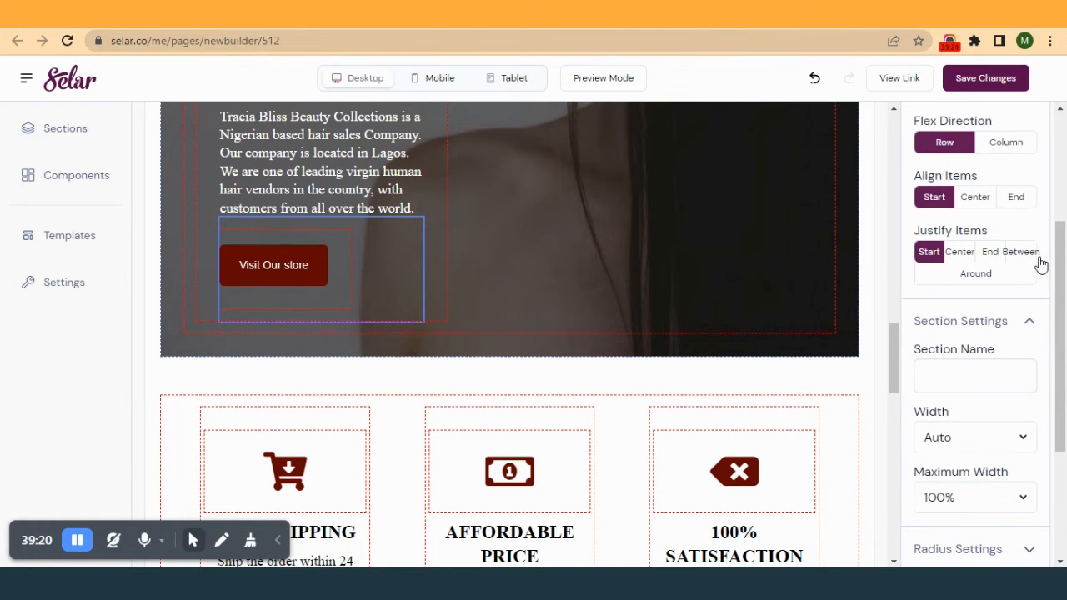
{"action": "scroll", "coordinate": [1039, 264], "scroll_direction": "up", "scroll_amount": 3}
{"action": "scroll", "coordinate": [644, 247], "scroll_direction": "down", "scroll_amount": 2}
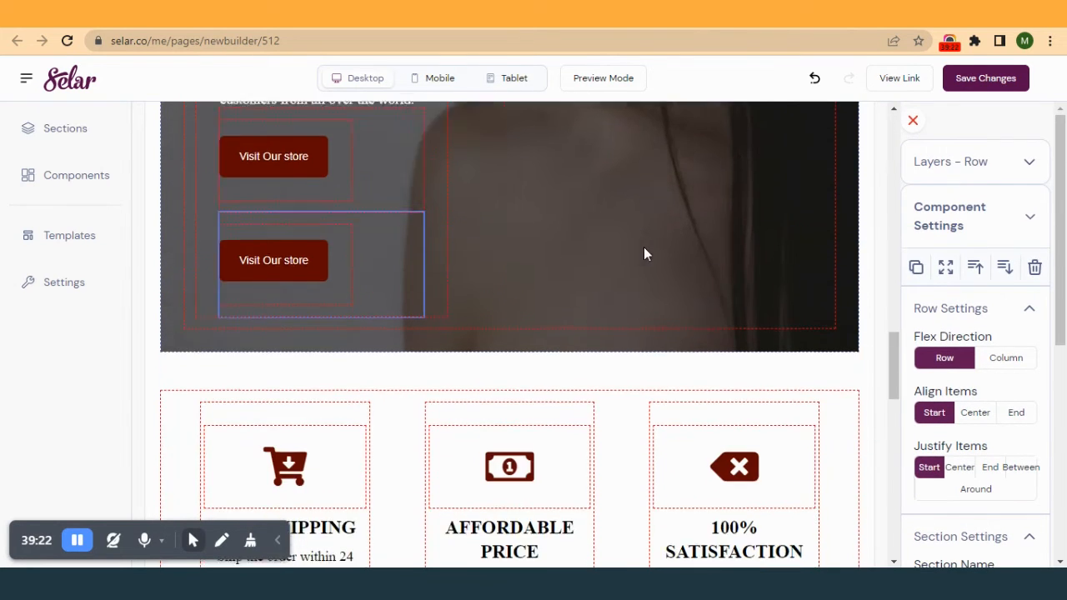
- Move one of the two Visit Our store button rows out of the hair vendors section to the end of the page
{"action": "left_click_drag", "start_coordinate": [396, 170], "coordinate": [637, 304]}
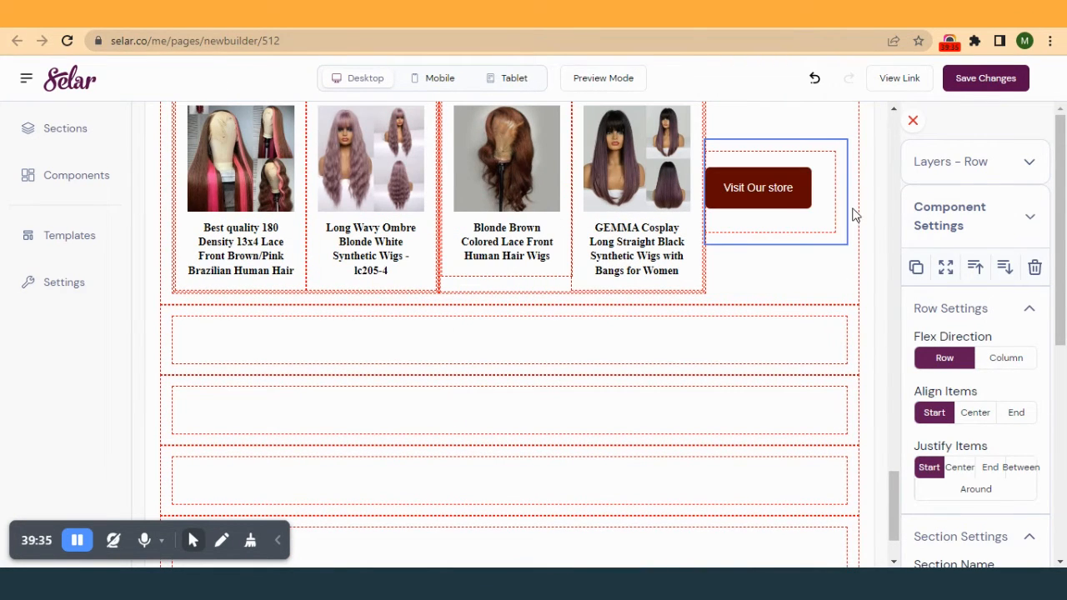
{"action": "left_click_drag", "start_coordinate": [840, 230], "coordinate": [815, 326]}
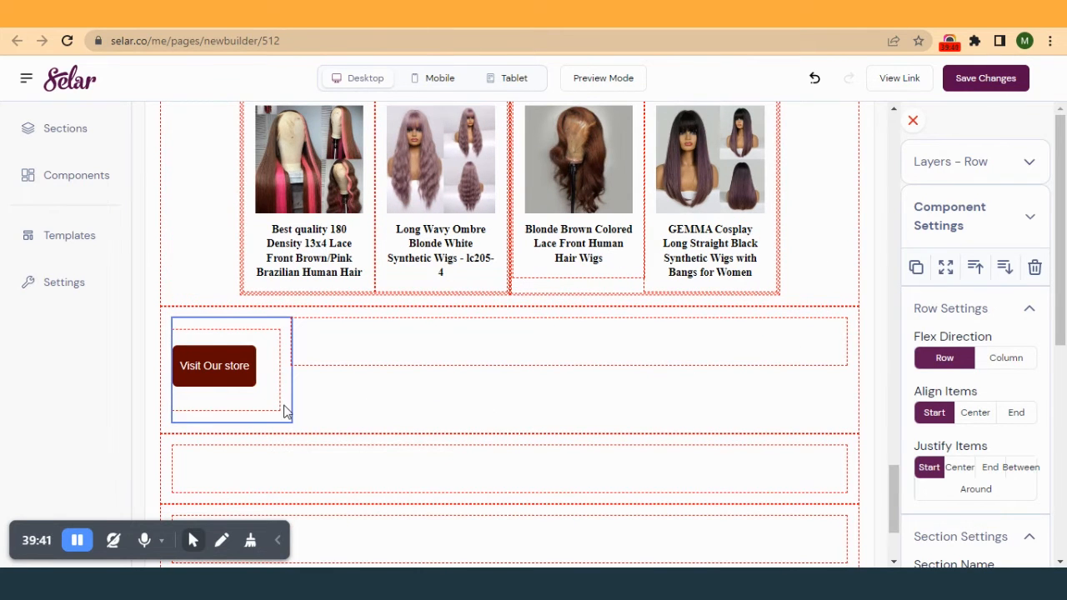
{"action": "scroll", "coordinate": [283, 375], "scroll_direction": "down", "scroll_amount": 2}
{"action": "left_click_drag", "start_coordinate": [283, 255], "coordinate": [479, 503]}
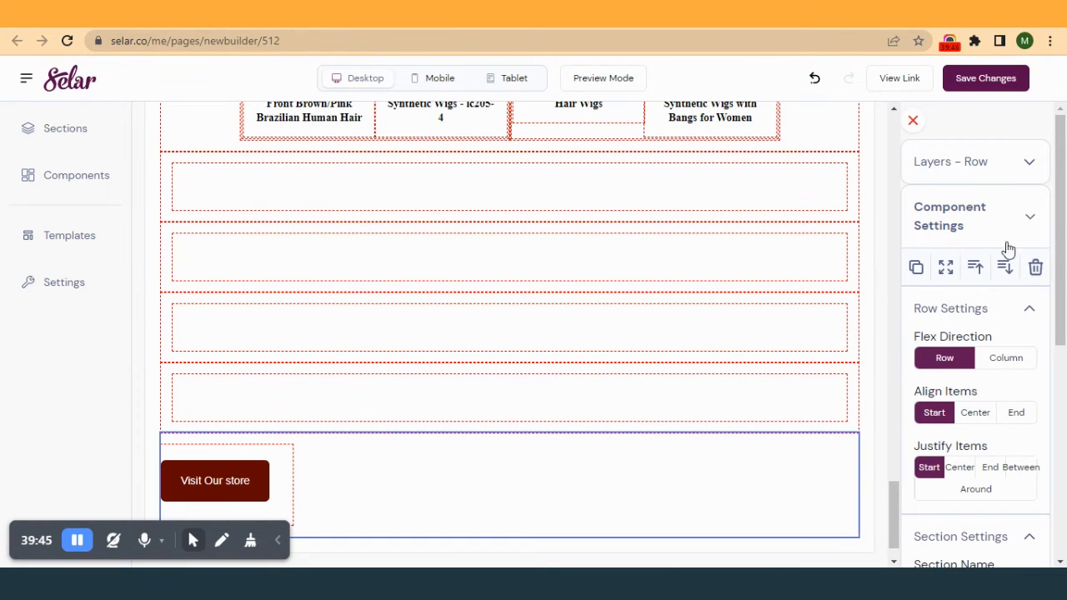
- Move the button row up four places to directly below the products, and center its align and justify settings
{"action": "left_click", "coordinate": [977, 269]}
{"action": "left_click", "coordinate": [977, 270]}
{"action": "left_click", "coordinate": [977, 269]}
{"action": "left_click", "coordinate": [977, 269]}
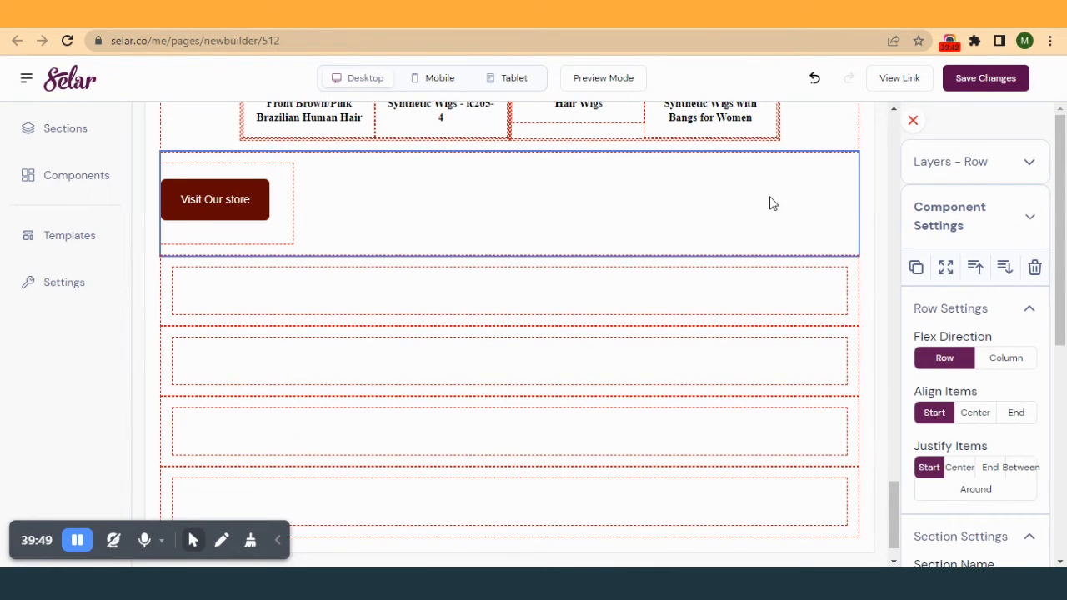
{"action": "left_click", "coordinate": [978, 414]}
{"action": "left_click", "coordinate": [959, 468]}
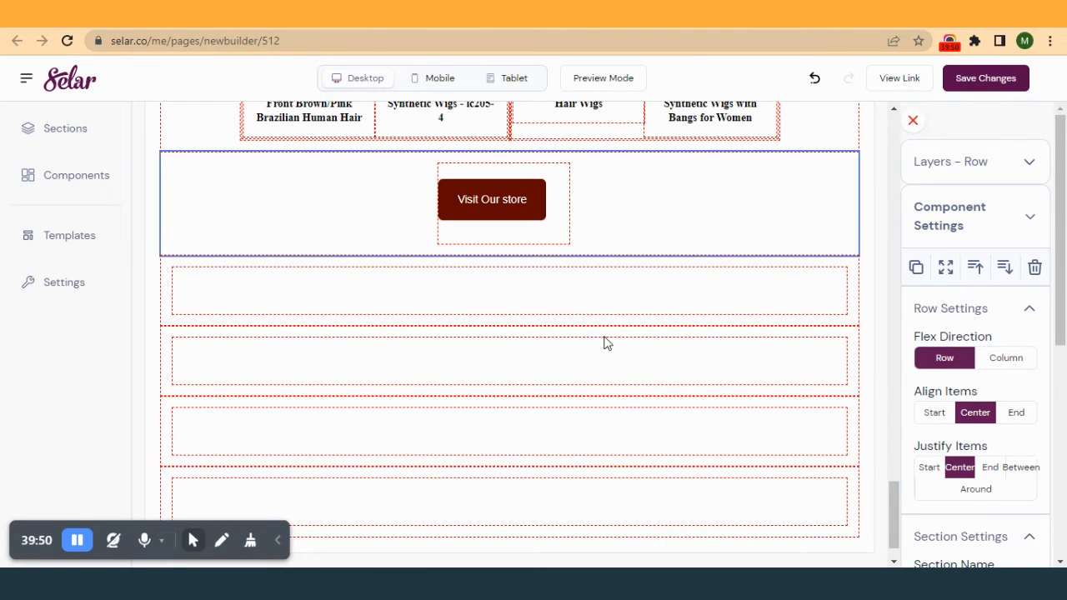
- Set the left and top padding of the Visit Our store button's container to 30
{"action": "left_click", "coordinate": [558, 221]}
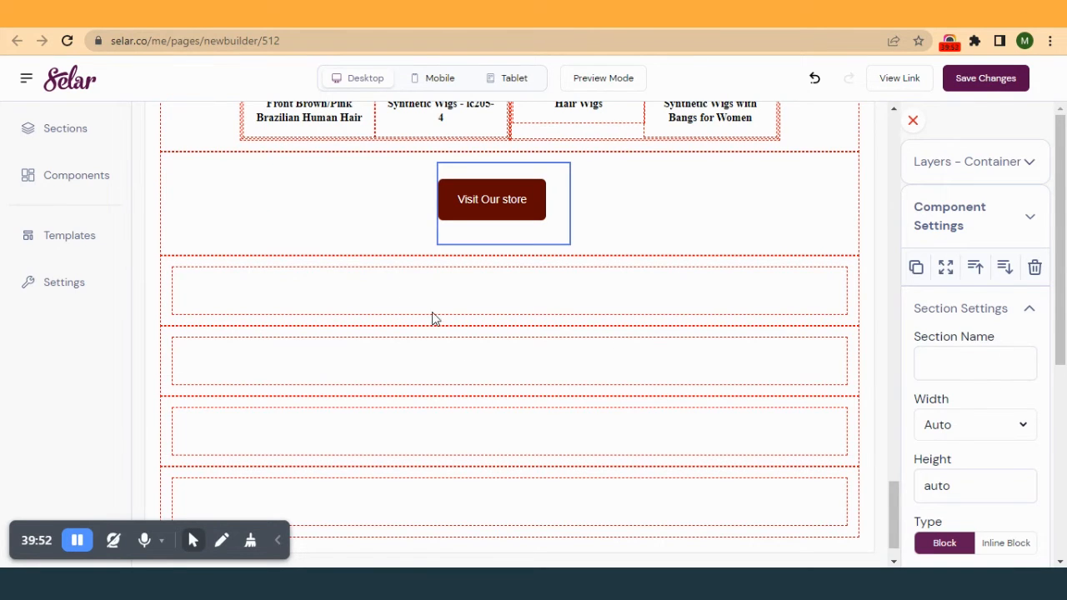
{"action": "scroll", "coordinate": [1000, 467], "scroll_direction": "down", "scroll_amount": 4}
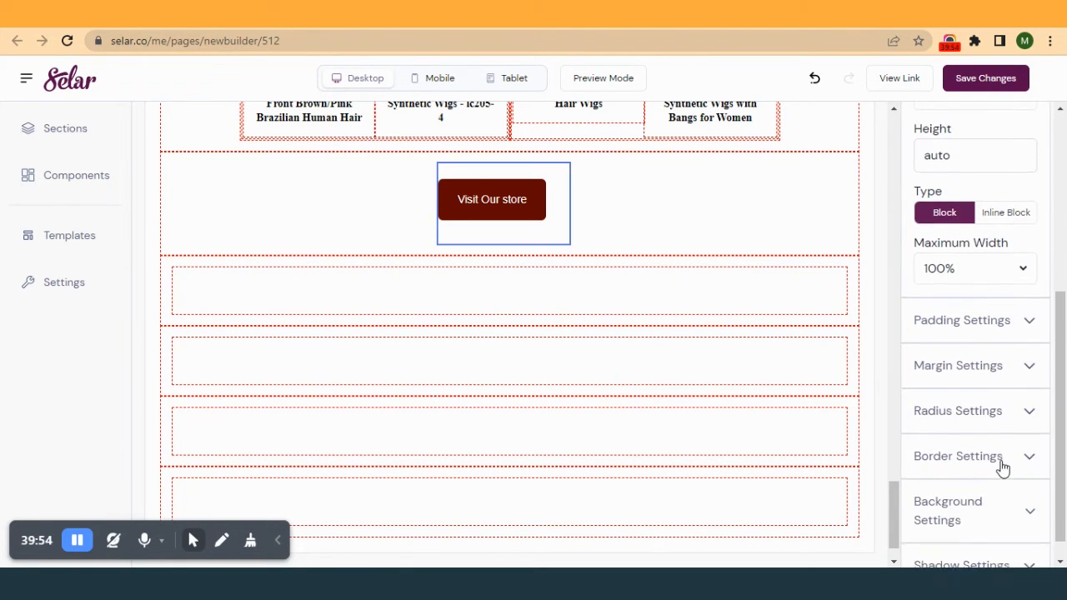
{"action": "left_click", "coordinate": [950, 300]}
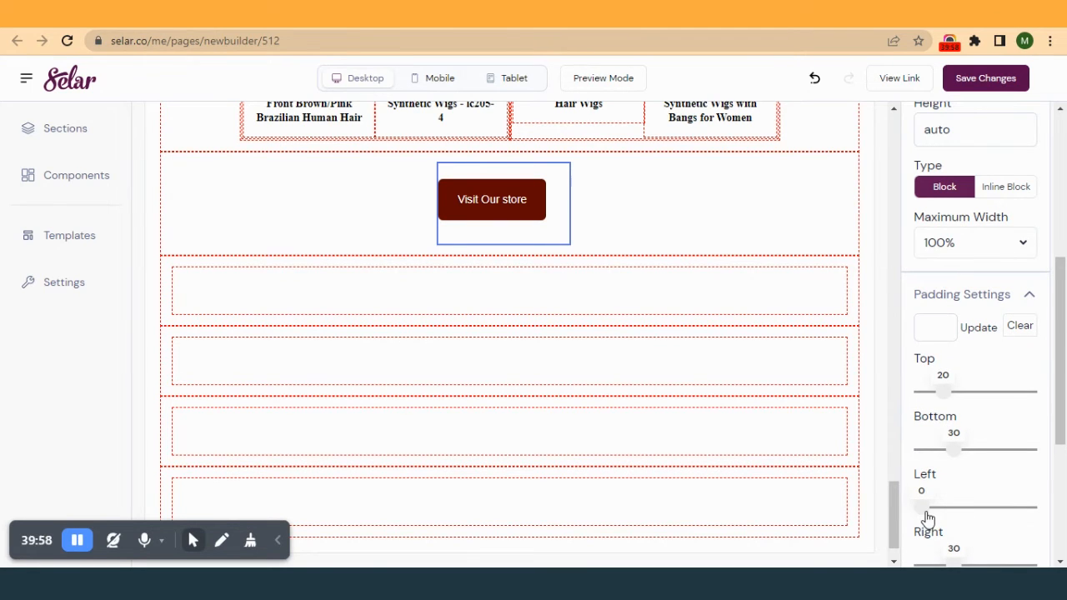
{"action": "left_click_drag", "start_coordinate": [925, 519], "coordinate": [957, 518]}
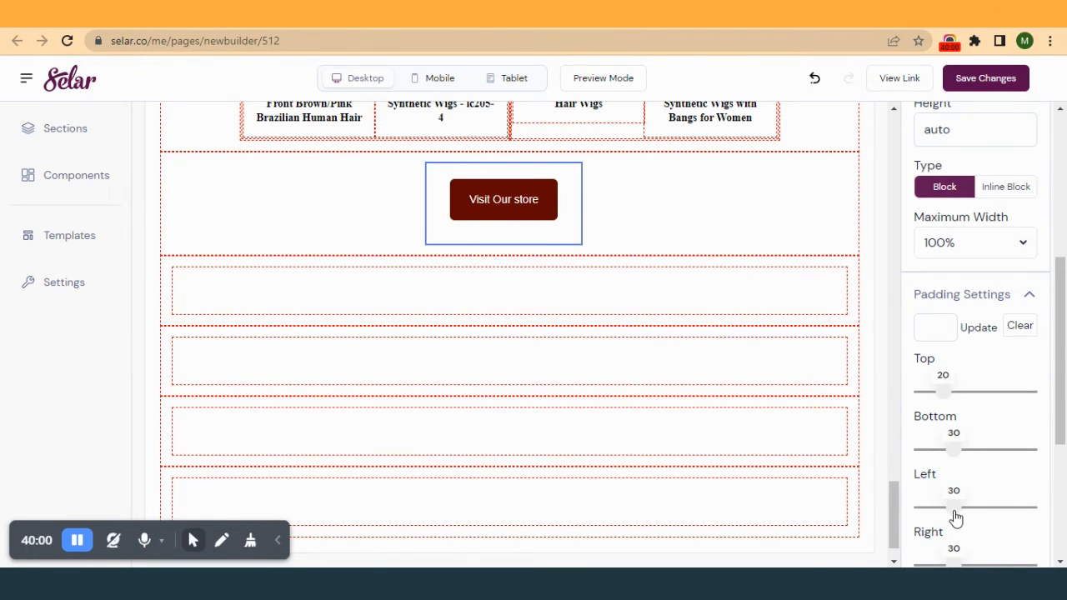
{"action": "left_click_drag", "start_coordinate": [943, 397], "coordinate": [953, 405]}
- Set the left padding of the row around the Visit Our store button to 15
{"action": "left_click", "coordinate": [353, 212]}
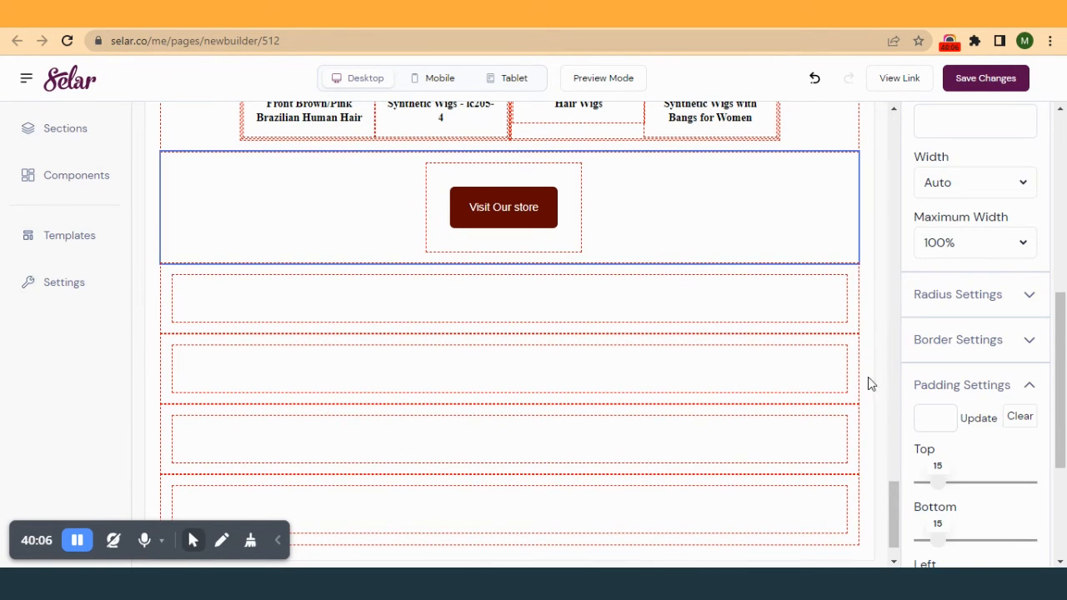
{"action": "scroll", "coordinate": [955, 431], "scroll_direction": "down", "scroll_amount": 2}
{"action": "left_click_drag", "start_coordinate": [925, 460], "coordinate": [938, 456]}
{"action": "scroll", "coordinate": [517, 381], "scroll_direction": "up", "scroll_amount": 2}
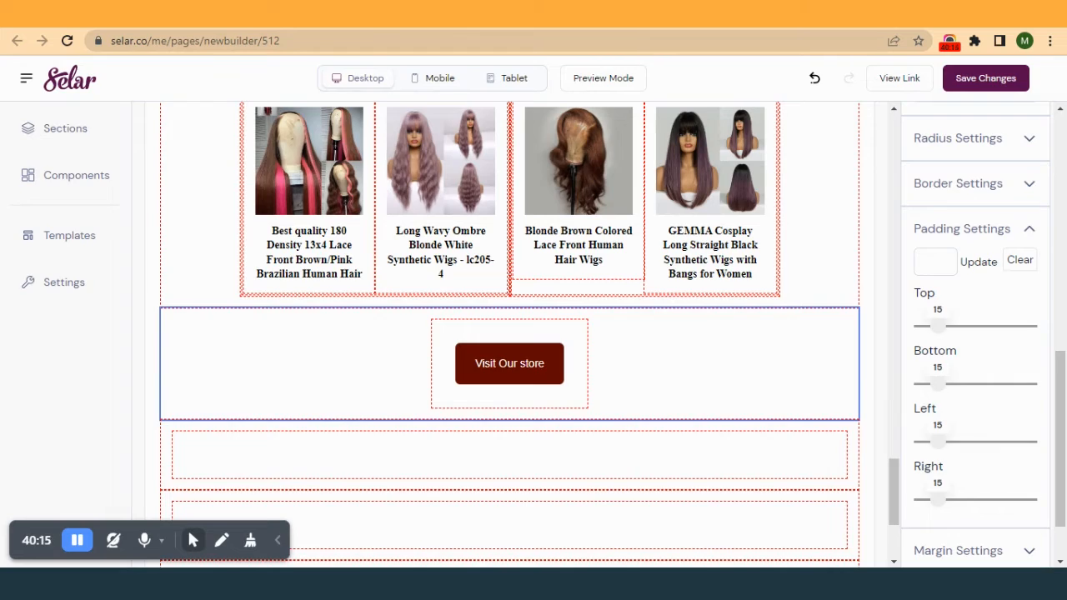
- Set the left and right padding of the Visit Our store button's container to 15
{"action": "key", "text": "ctrl+Tab"}
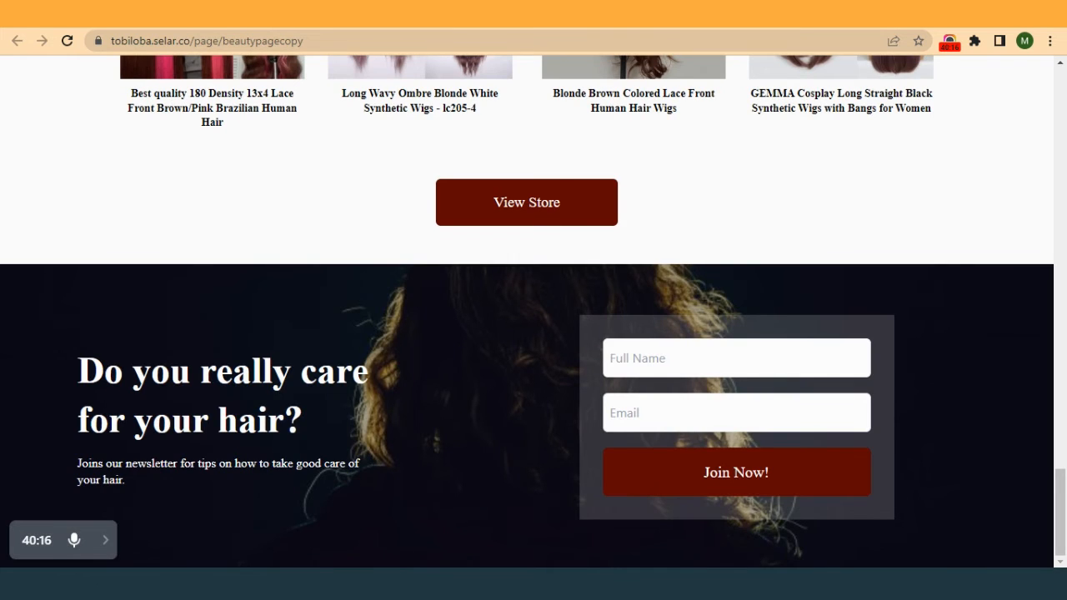
{"action": "key", "text": "ctrl+shift+Tab"}
{"action": "left_click", "coordinate": [574, 395]}
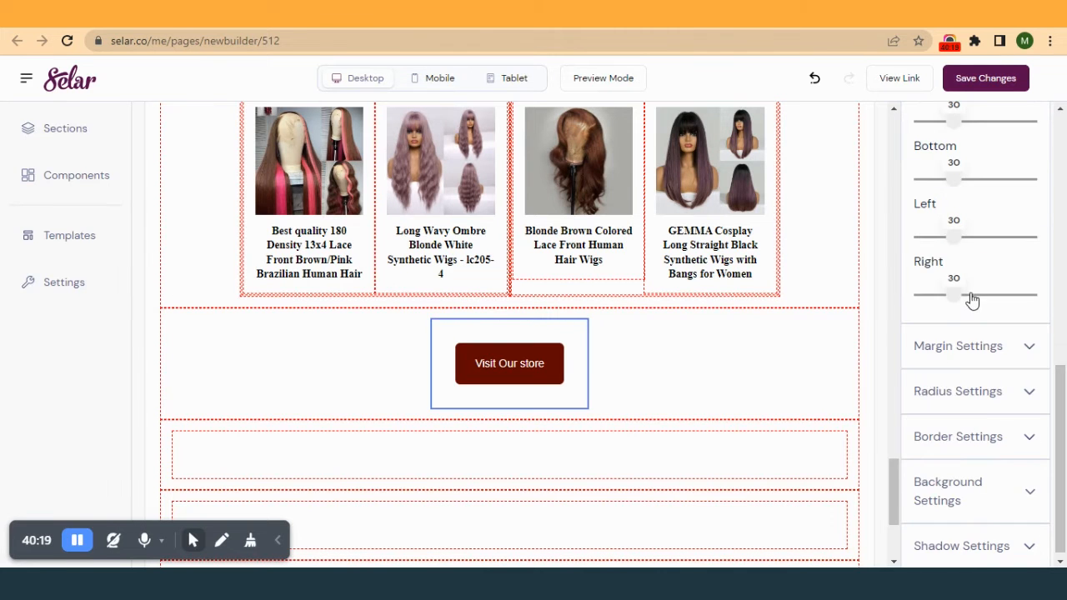
{"action": "scroll", "coordinate": [973, 300], "scroll_direction": "up", "scroll_amount": 1}
{"action": "left_click_drag", "start_coordinate": [953, 321], "coordinate": [941, 322]}
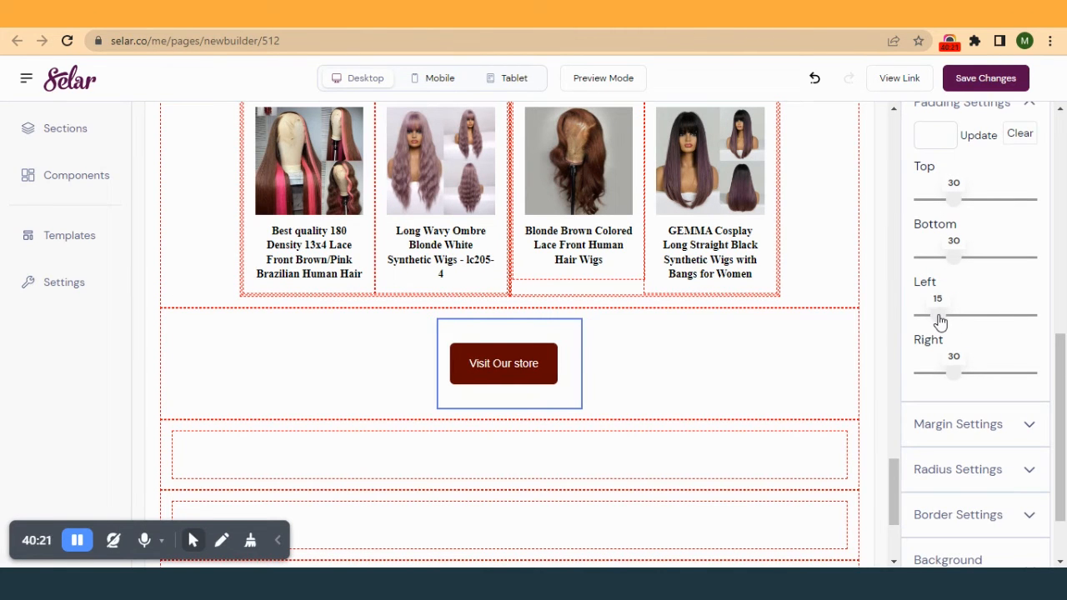
{"action": "left_click_drag", "start_coordinate": [959, 377], "coordinate": [940, 380]}
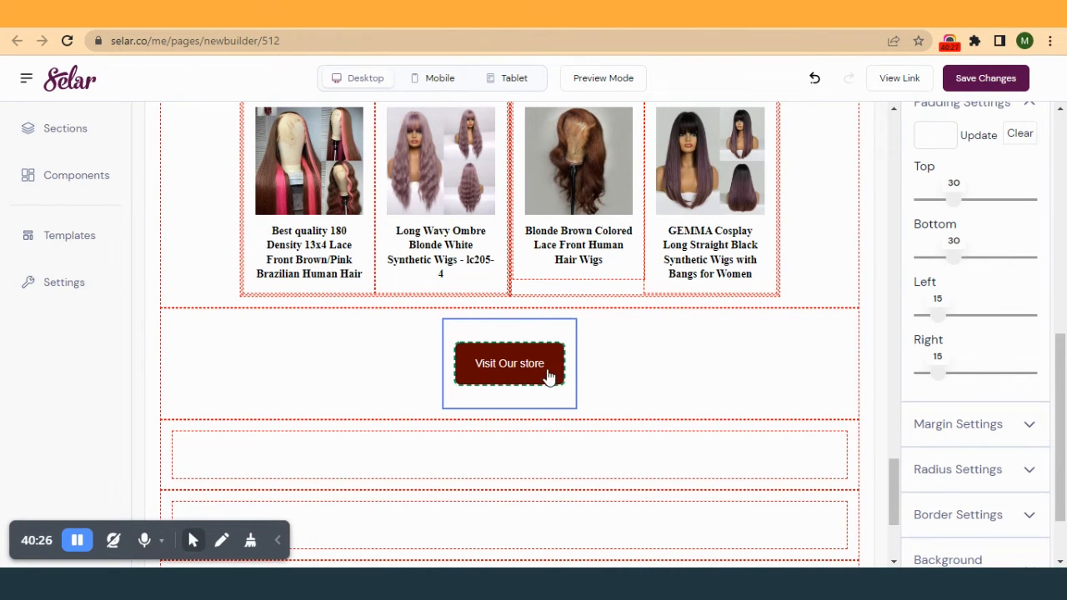
- Save the changes and reload the live hairpage to check the store button below the best-selling products
{"action": "left_click", "coordinate": [969, 82]}
{"action": "left_click", "coordinate": [421, 15]}
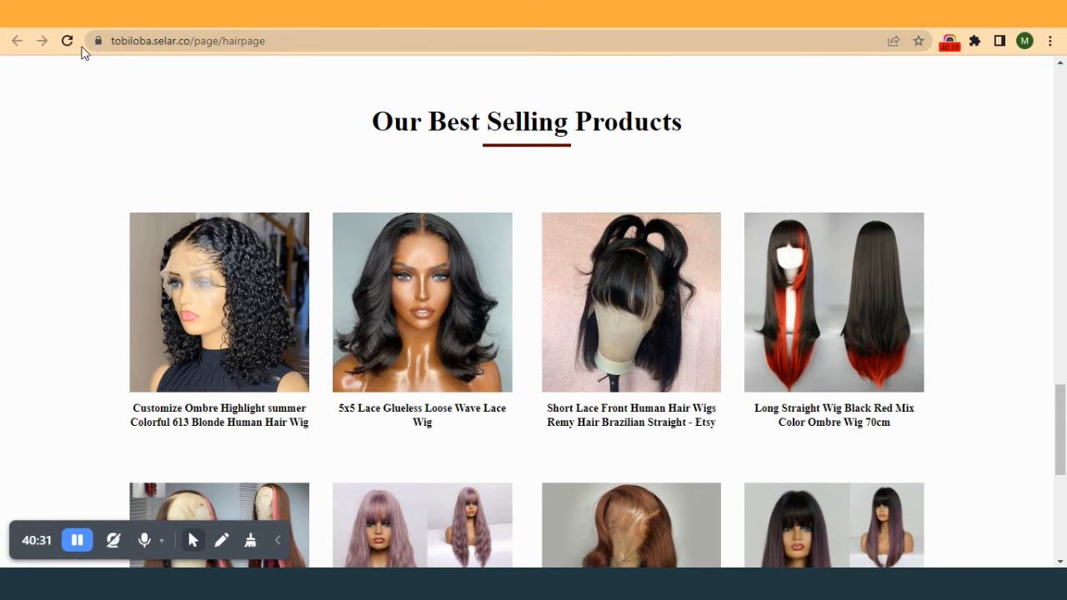
{"action": "left_click", "coordinate": [75, 43]}
{"action": "scroll", "coordinate": [416, 371], "scroll_direction": "down", "scroll_amount": 4}
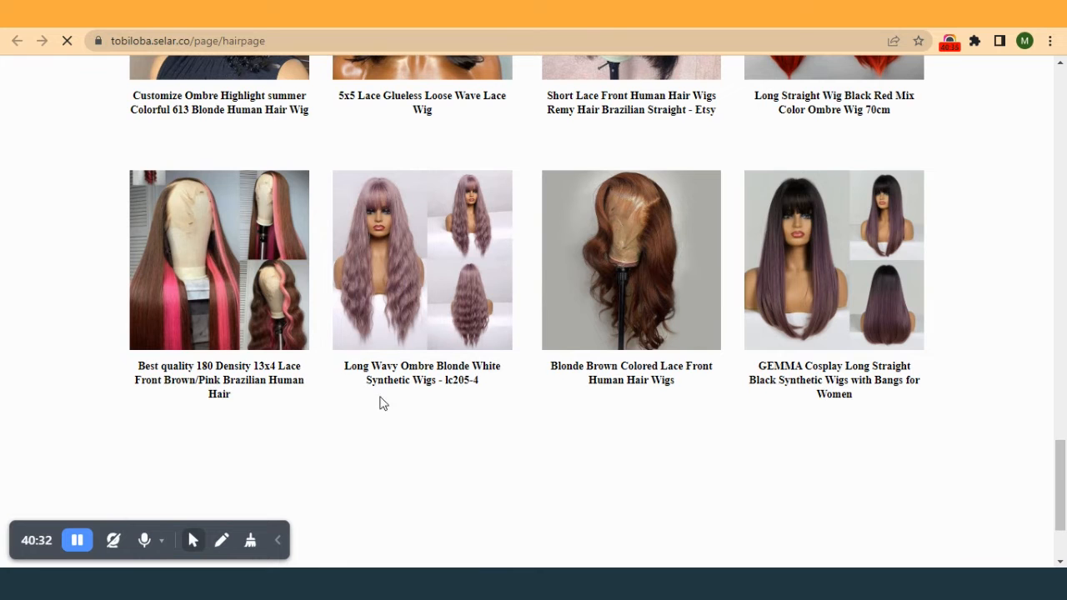
{"action": "scroll", "coordinate": [356, 343], "scroll_direction": "up", "scroll_amount": 2}
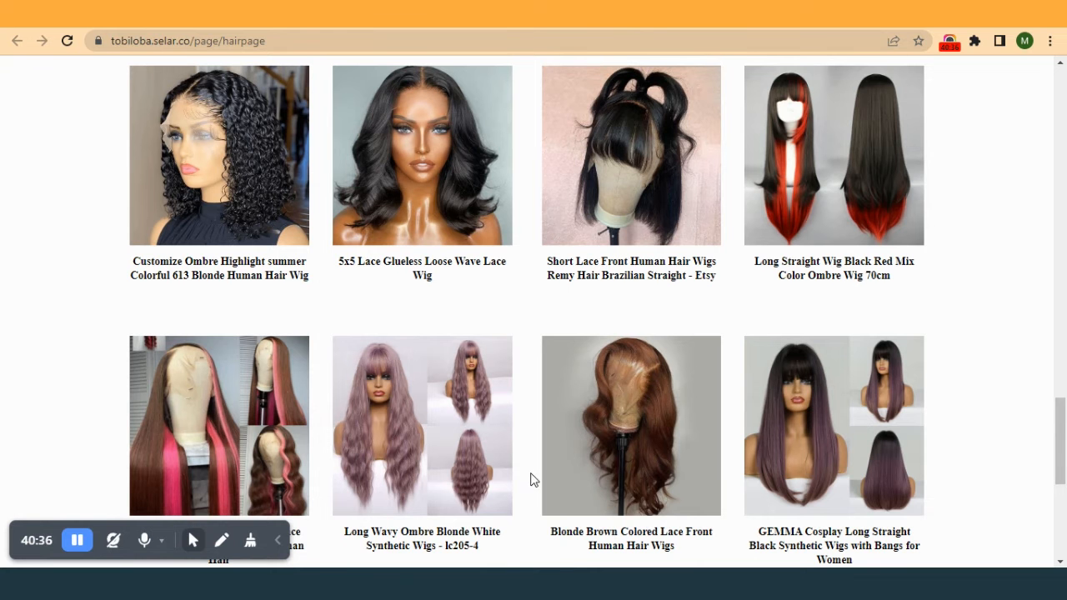
{"action": "scroll", "coordinate": [533, 479], "scroll_direction": "down", "scroll_amount": 4}
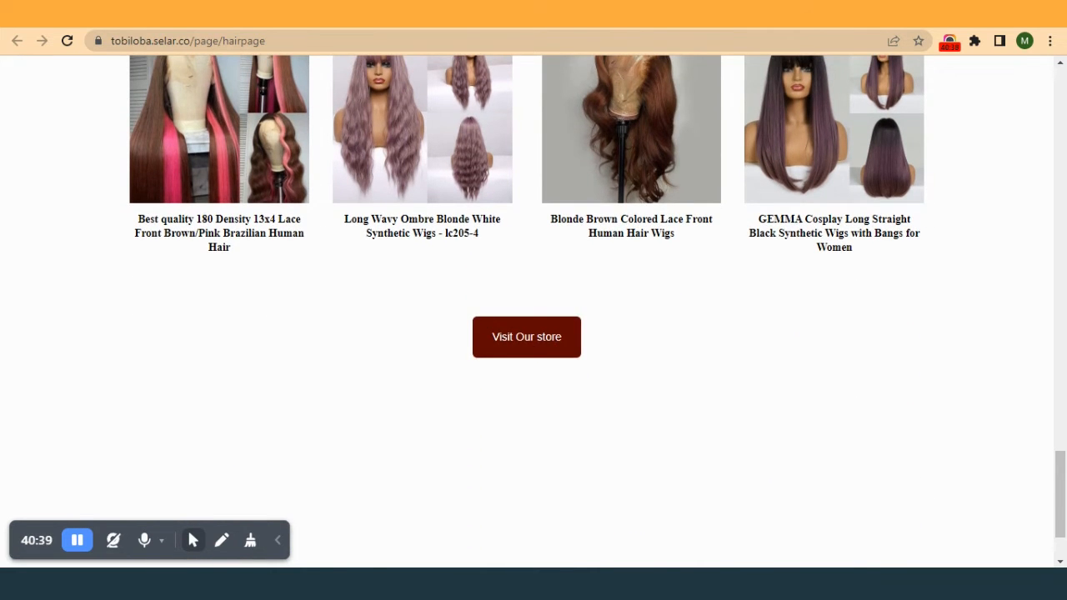
- Return to the reference beautypagecopy page to compare its View Store button and newsletter section
{"action": "left_click", "coordinate": [724, 15]}
{"action": "left_click", "coordinate": [542, 15]}
{"action": "left_click", "coordinate": [723, 15]}
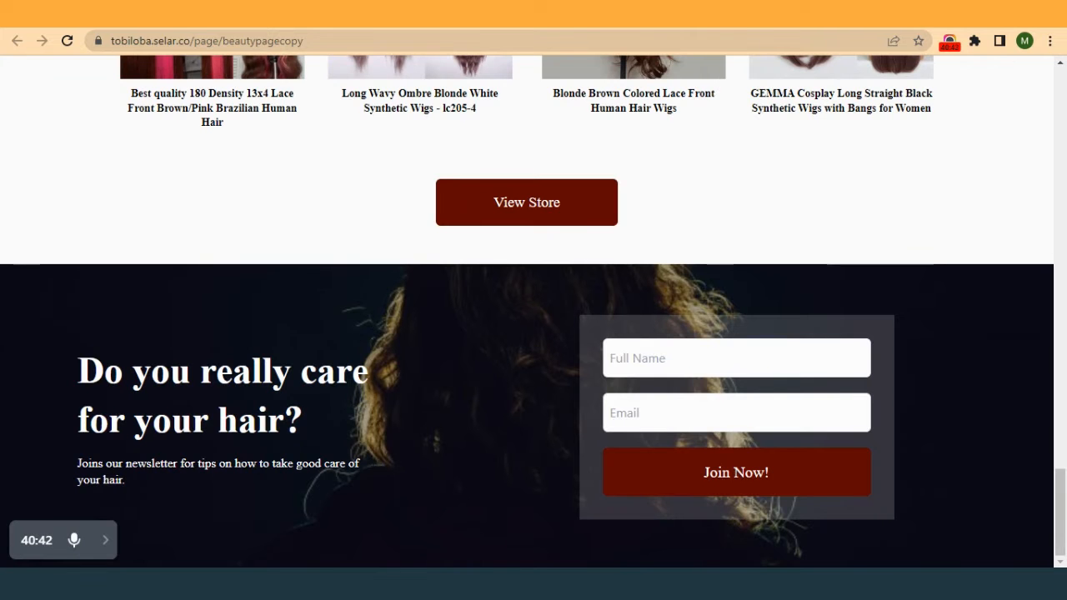
- Set the padding on all sides of the Visit Our store button's container to 15 in the page builder
{"action": "left_click", "coordinate": [627, 15]}
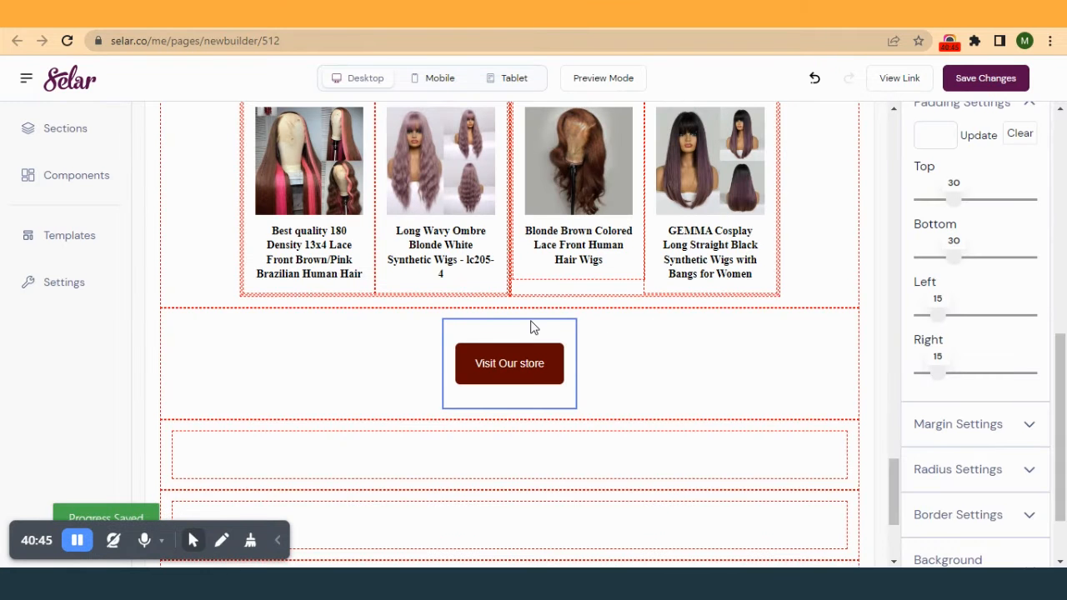
{"action": "left_click_drag", "start_coordinate": [956, 201], "coordinate": [953, 200]}
{"action": "left_click", "coordinate": [927, 138]}
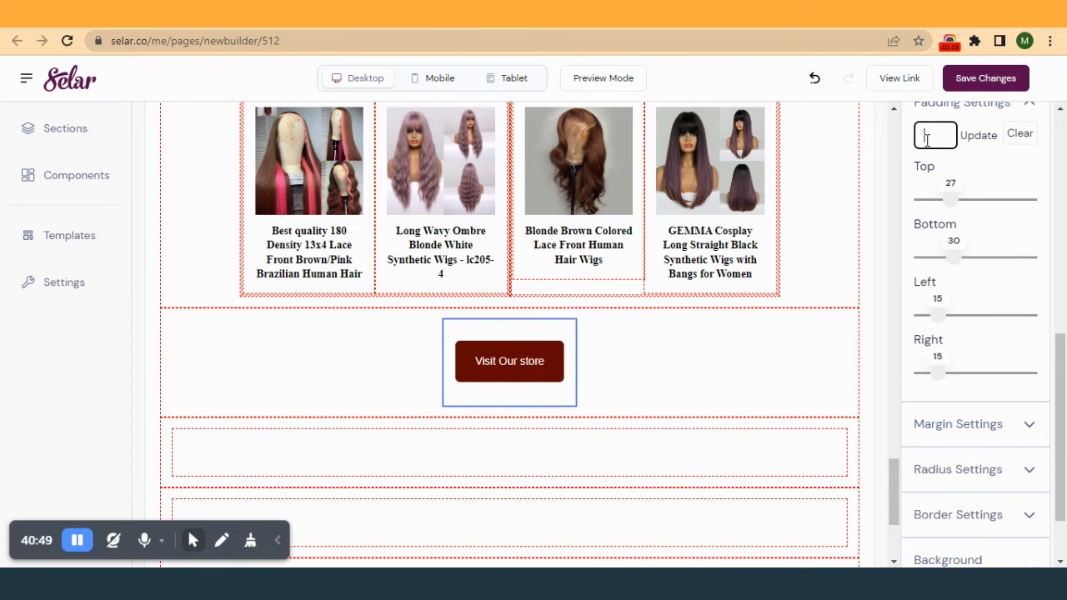
{"action": "left_click", "coordinate": [981, 136]}
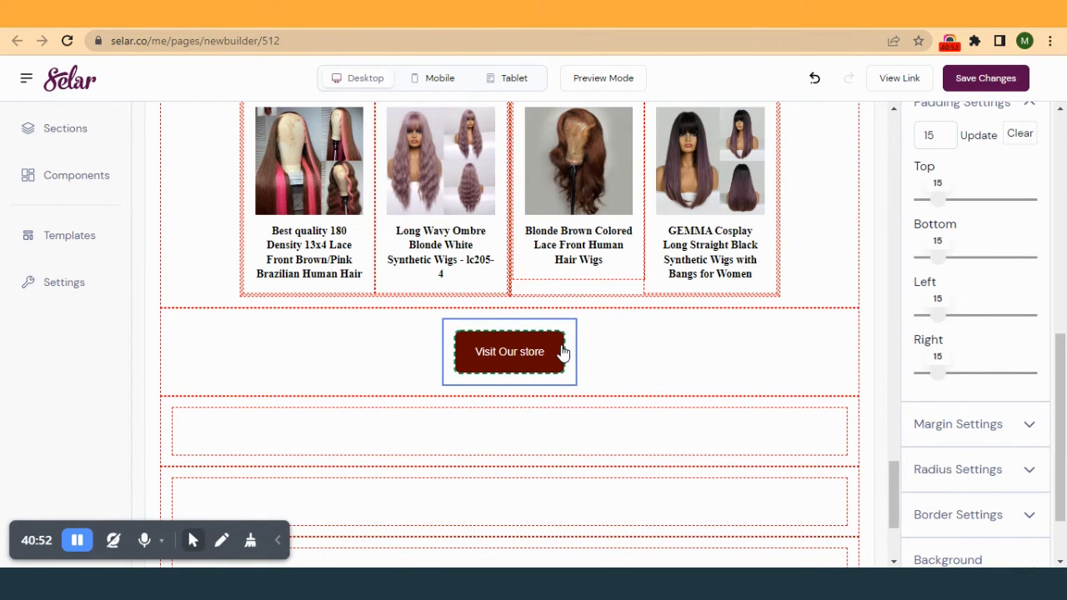
- Set the width of the container around the Visit Our store button to 33%
{"action": "scroll", "coordinate": [959, 334], "scroll_direction": "up", "scroll_amount": 5}
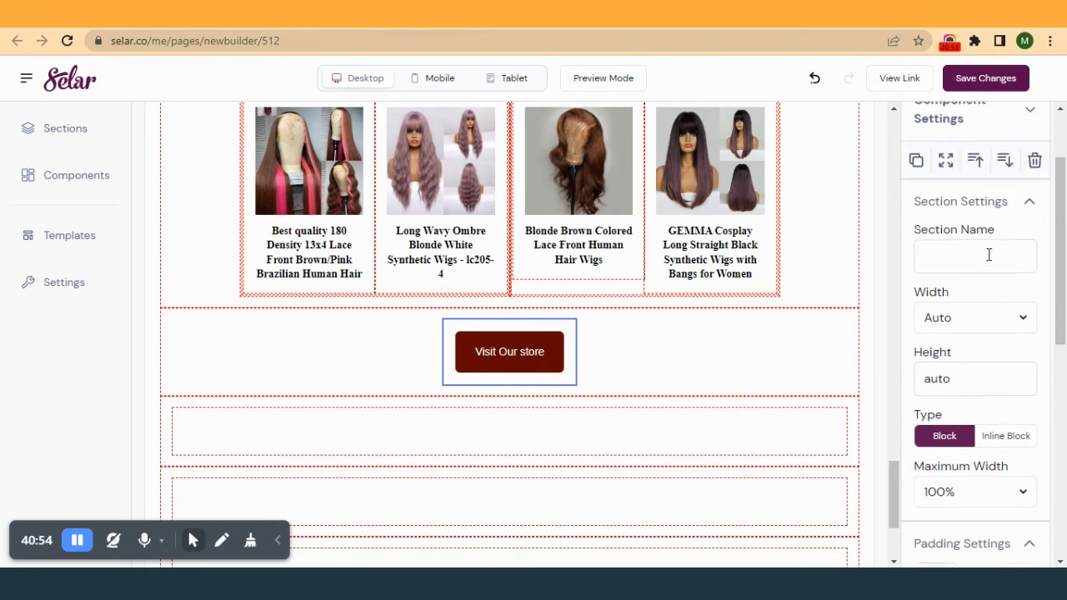
{"action": "left_click", "coordinate": [557, 370]}
{"action": "scroll", "coordinate": [951, 350], "scroll_direction": "down", "scroll_amount": 5}
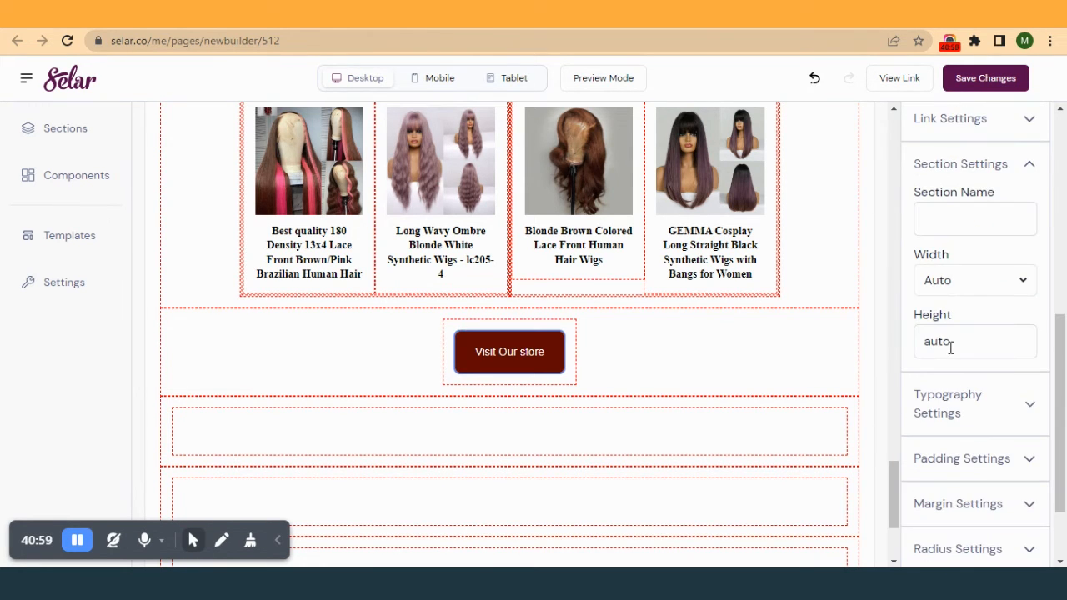
{"action": "left_click", "coordinate": [671, 333]}
{"action": "left_click_drag", "start_coordinate": [1062, 329], "coordinate": [1062, 137]}
{"action": "left_click", "coordinate": [969, 426]}
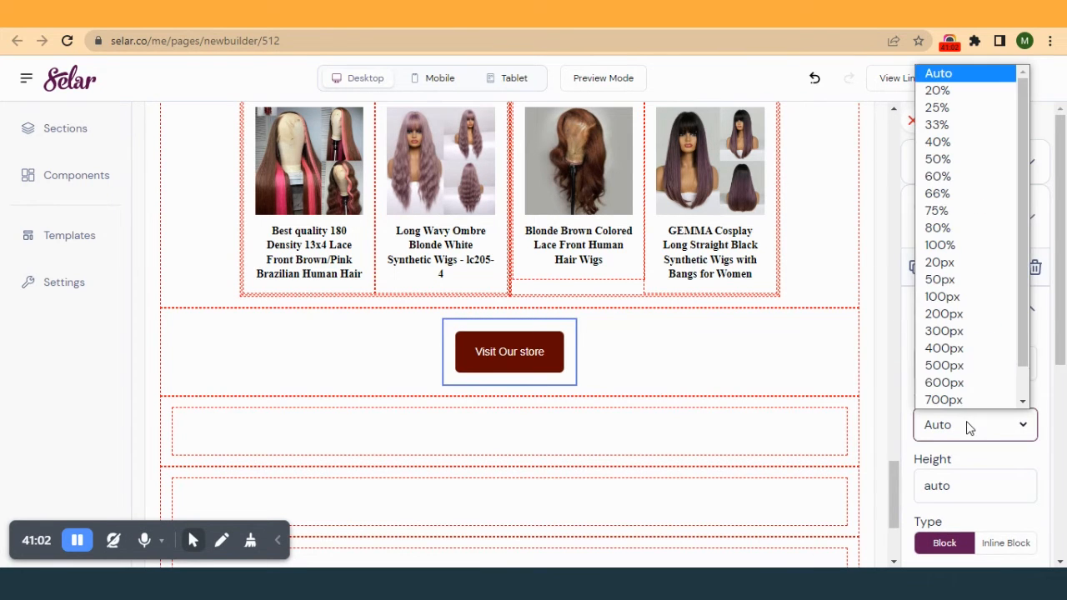
{"action": "left_click", "coordinate": [949, 132]}
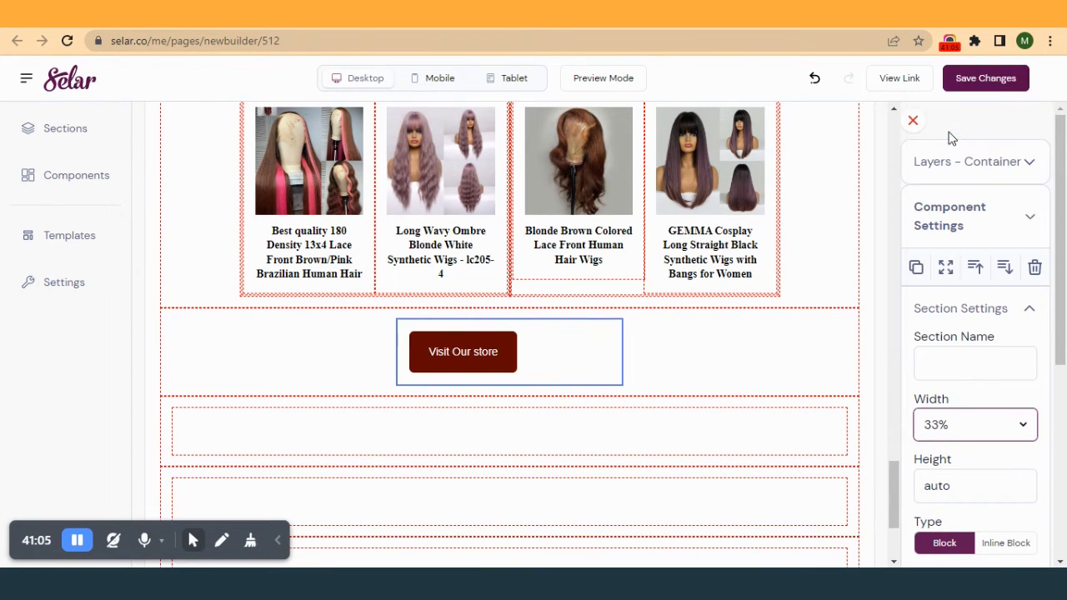
- Set the Visit Our store button's width to 100% so it fills its container
{"action": "left_click", "coordinate": [514, 354]}
{"action": "scroll", "coordinate": [965, 442], "scroll_direction": "down", "scroll_amount": 1}
{"action": "scroll", "coordinate": [964, 442], "scroll_direction": "down", "scroll_amount": 5}
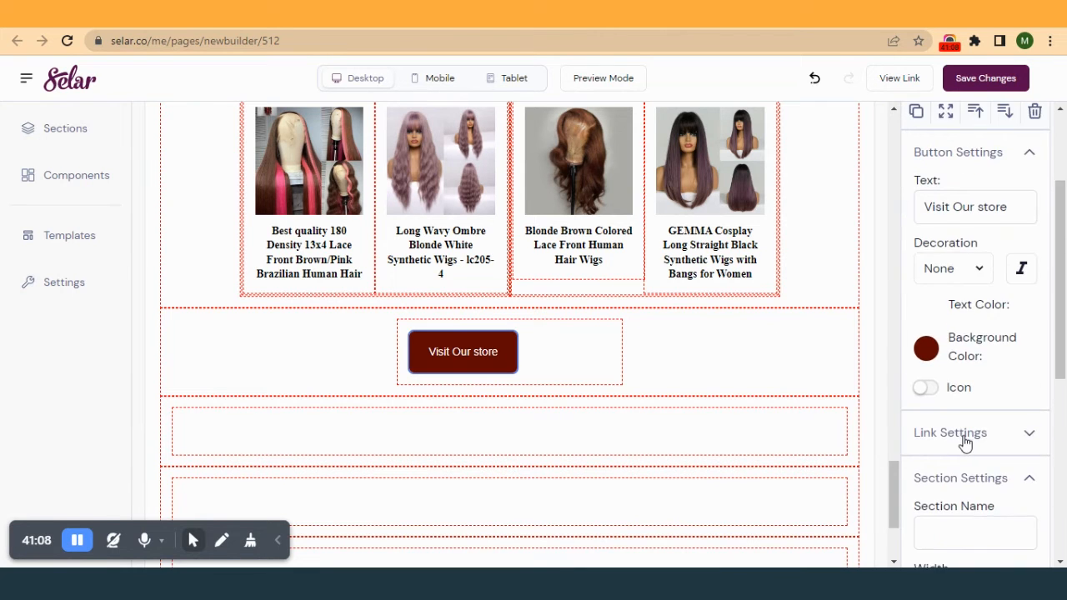
{"action": "left_click", "coordinate": [979, 281]}
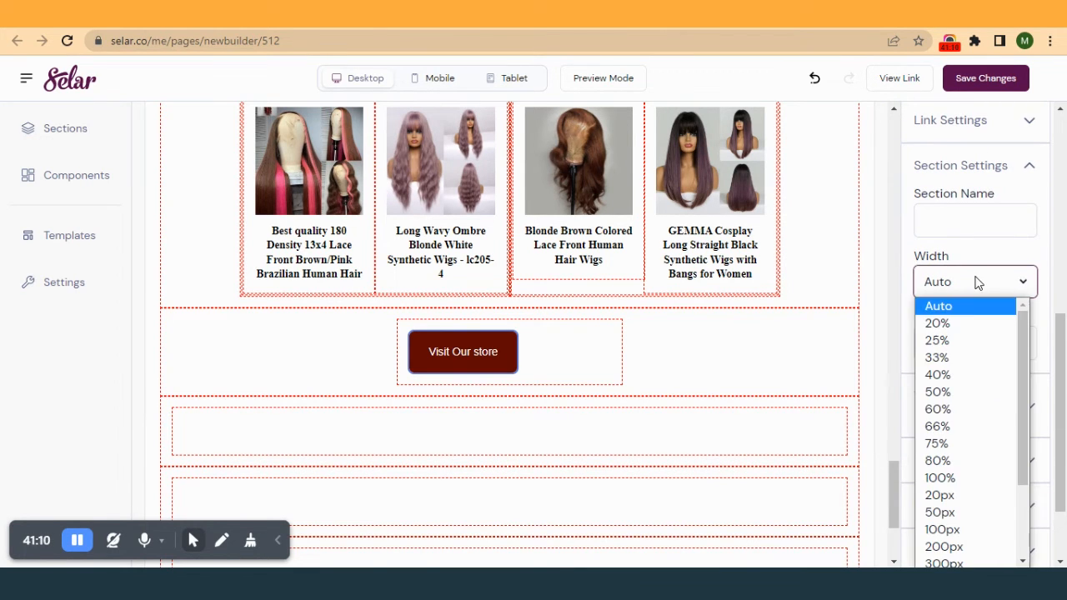
{"action": "left_click", "coordinate": [956, 476]}
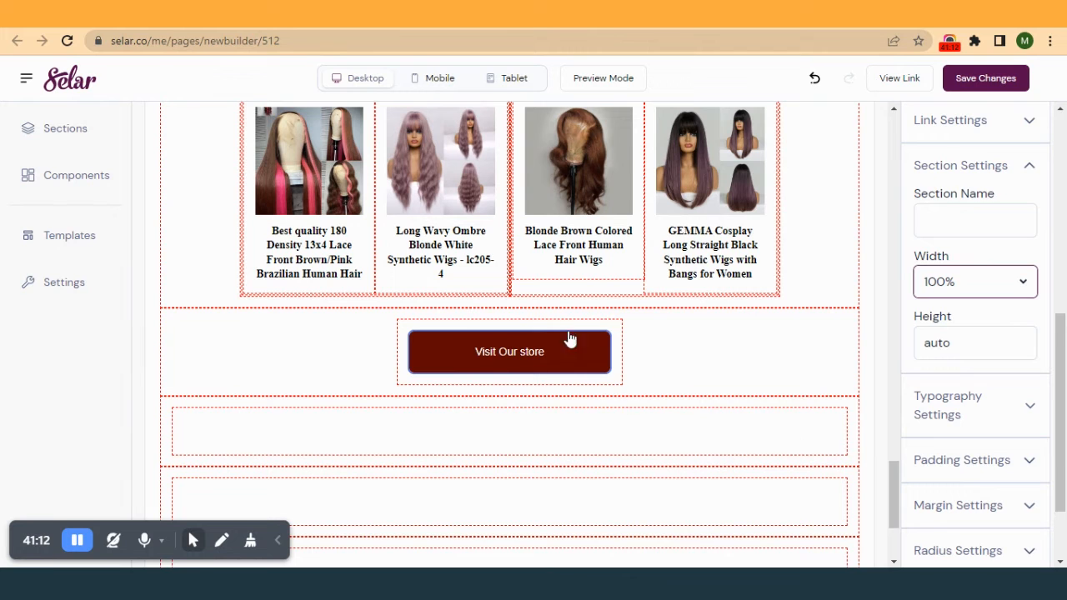
- Set the width of the Visit Our store button's container to 25%
{"action": "left_click", "coordinate": [612, 353]}
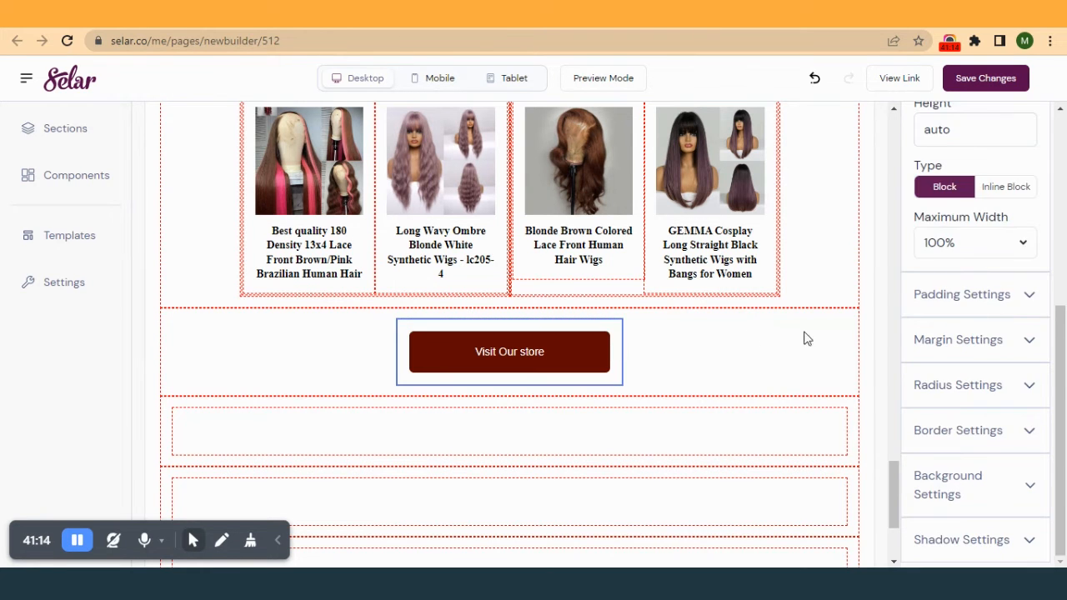
{"action": "scroll", "coordinate": [1000, 309], "scroll_direction": "up", "scroll_amount": 5}
{"action": "left_click", "coordinate": [956, 425]}
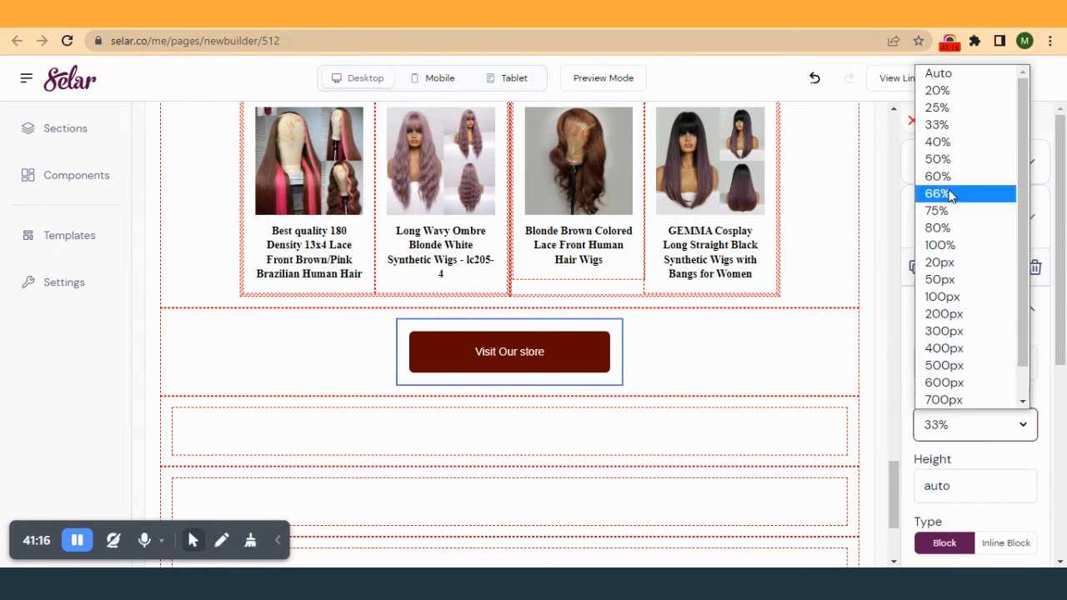
{"action": "left_click", "coordinate": [957, 106]}
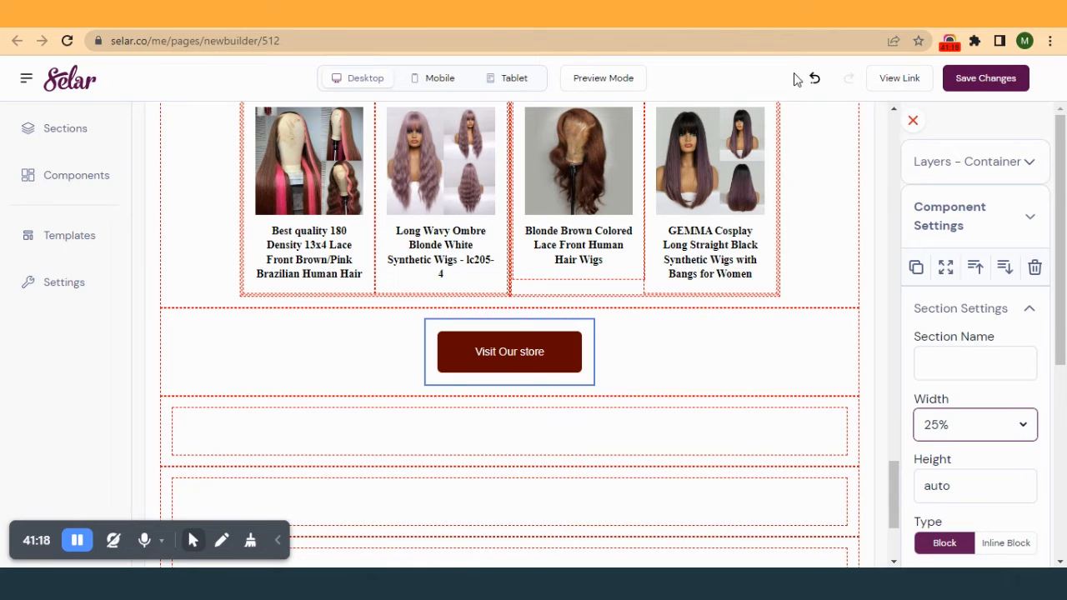
{"action": "left_click", "coordinate": [589, 351]}
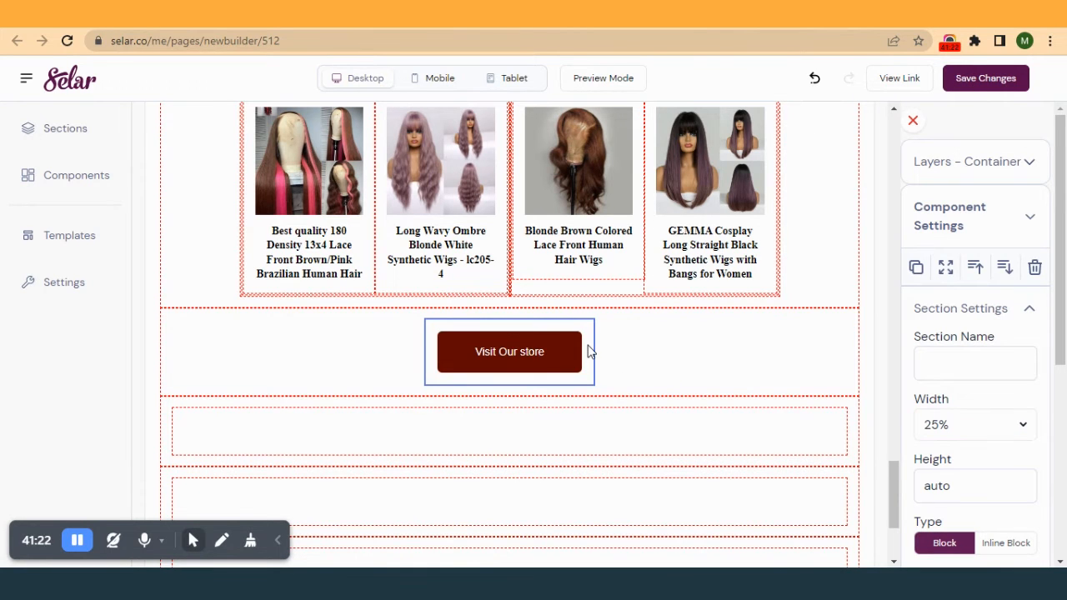
{"action": "left_click", "coordinate": [988, 429]}
{"action": "left_click", "coordinate": [893, 421]}
- Save the changes and reload the live hairpage to check the Visit Our store button's width
{"action": "scroll", "coordinate": [891, 430], "scroll_direction": "up", "scroll_amount": 4}
{"action": "scroll", "coordinate": [703, 465], "scroll_direction": "down", "scroll_amount": 6}
{"action": "scroll", "coordinate": [572, 432], "scroll_direction": "up", "scroll_amount": 3}
{"action": "left_click", "coordinate": [572, 407]}
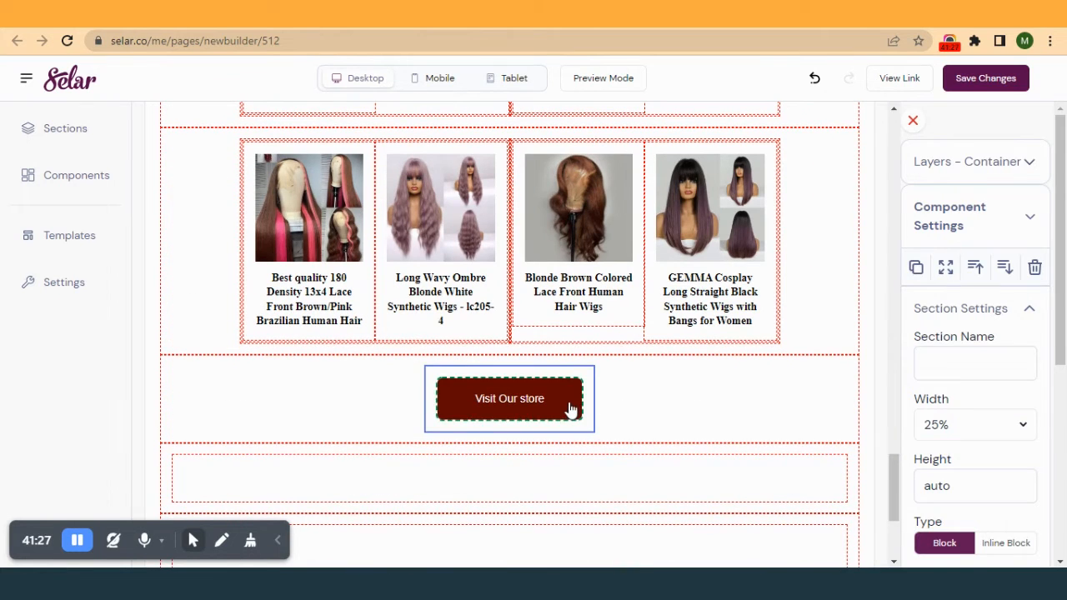
{"action": "left_click", "coordinate": [592, 384]}
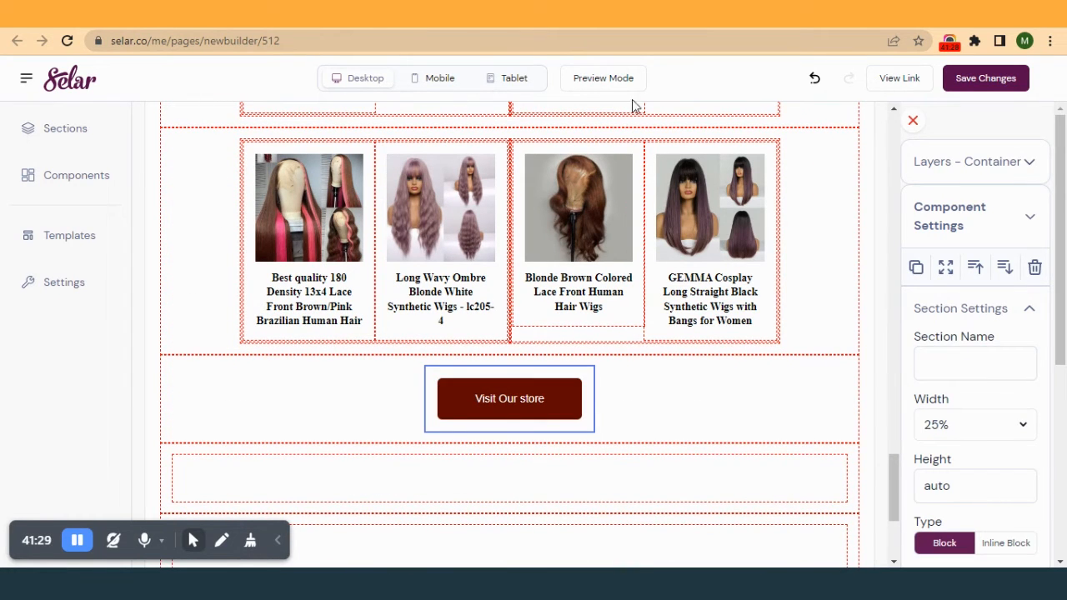
{"action": "left_click", "coordinate": [1011, 79]}
{"action": "left_click", "coordinate": [140, 15]}
{"action": "left_click", "coordinate": [67, 41]}
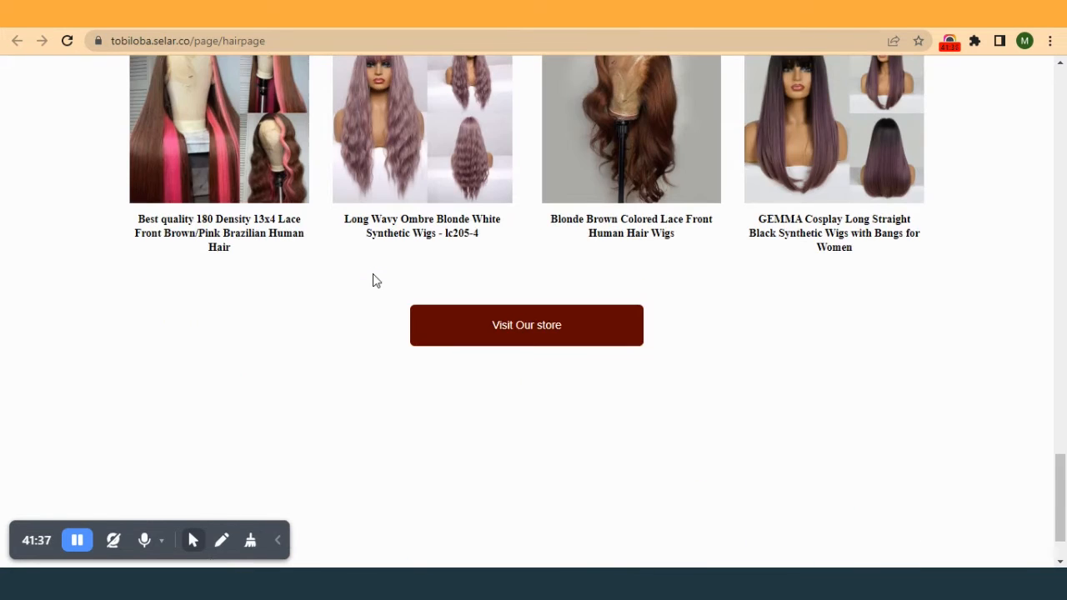
- Compare the live hairpage's store button with the one on the reference page, and return to the page builder
{"action": "left_click", "coordinate": [333, 14]}
{"action": "scroll", "coordinate": [679, 236], "scroll_direction": "up", "scroll_amount": 2}
{"action": "scroll", "coordinate": [677, 234], "scroll_direction": "down", "scroll_amount": 2}
{"action": "left_click", "coordinate": [517, 14]}
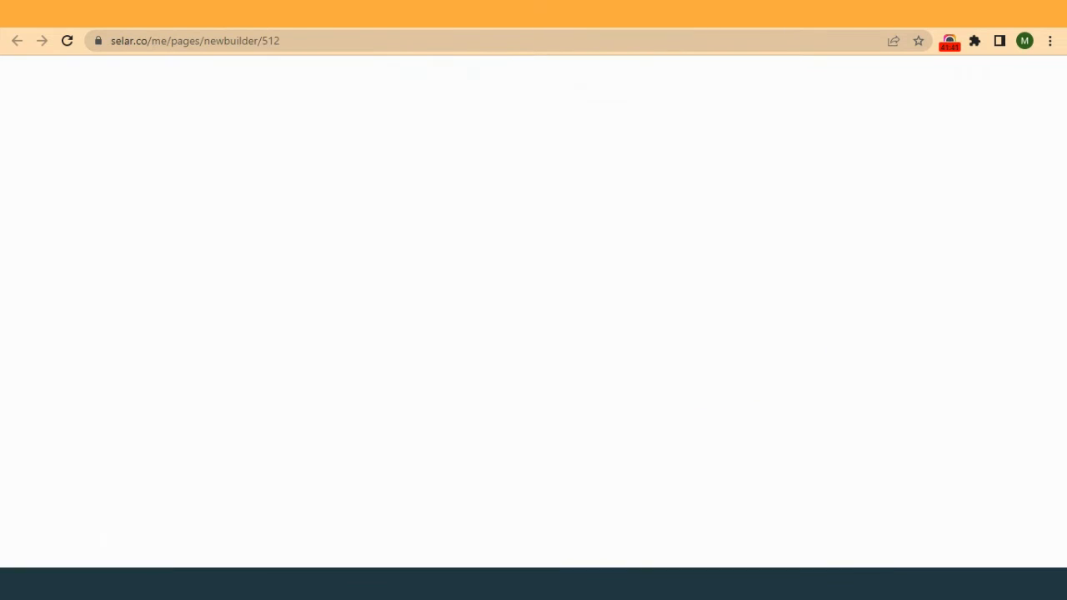
{"action": "left_click", "coordinate": [734, 15]}
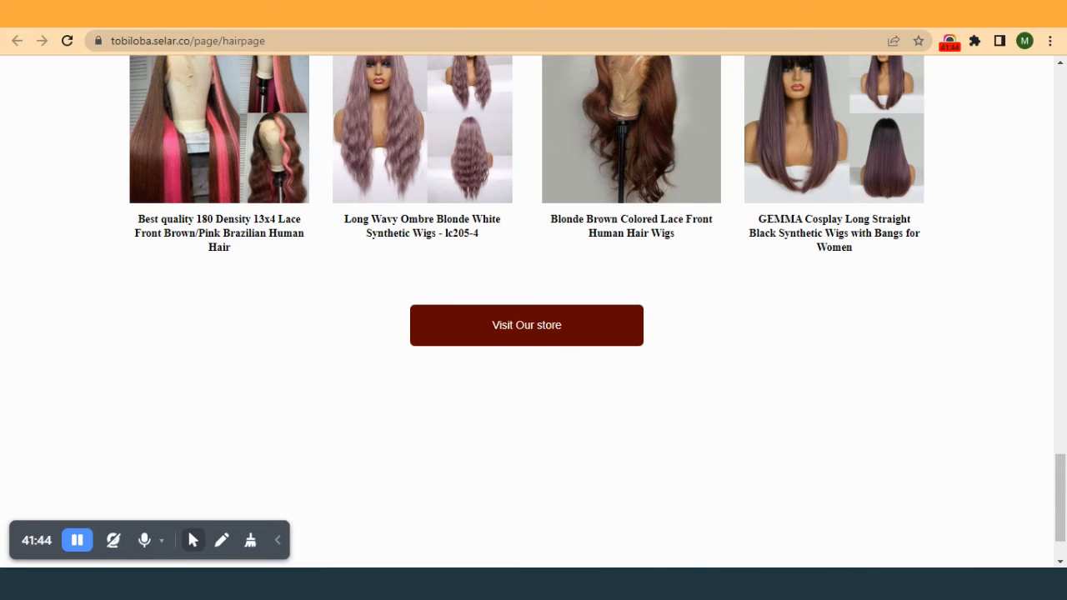
{"action": "left_click", "coordinate": [767, 14]}
{"action": "left_click", "coordinate": [517, 14]}
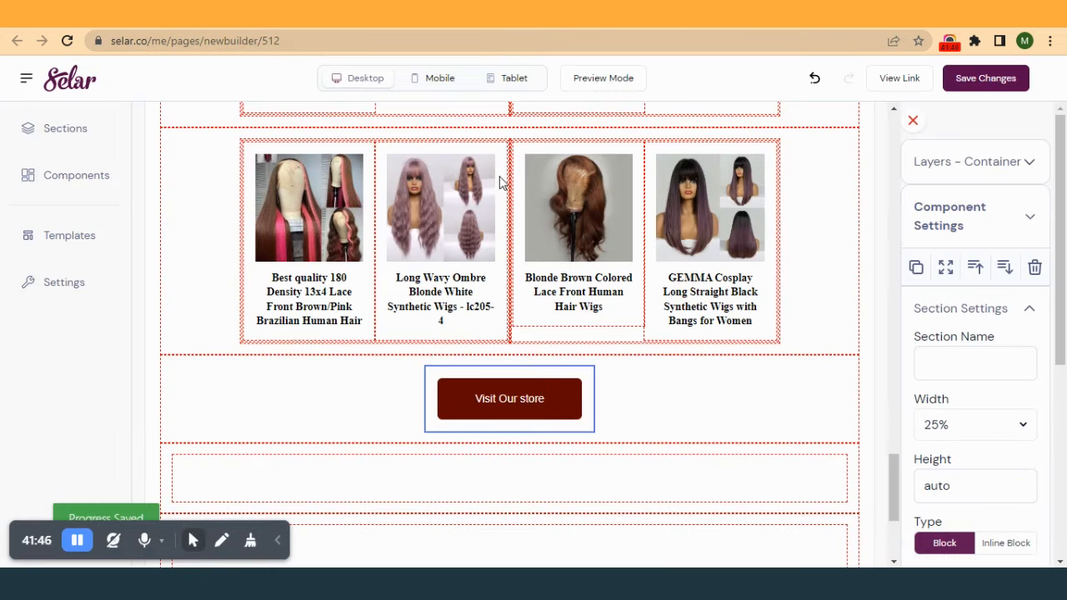
- Change the store button's text to "View store"
{"action": "left_click", "coordinate": [528, 403]}
{"action": "left_click_drag", "start_coordinate": [975, 367], "coordinate": [937, 366]}
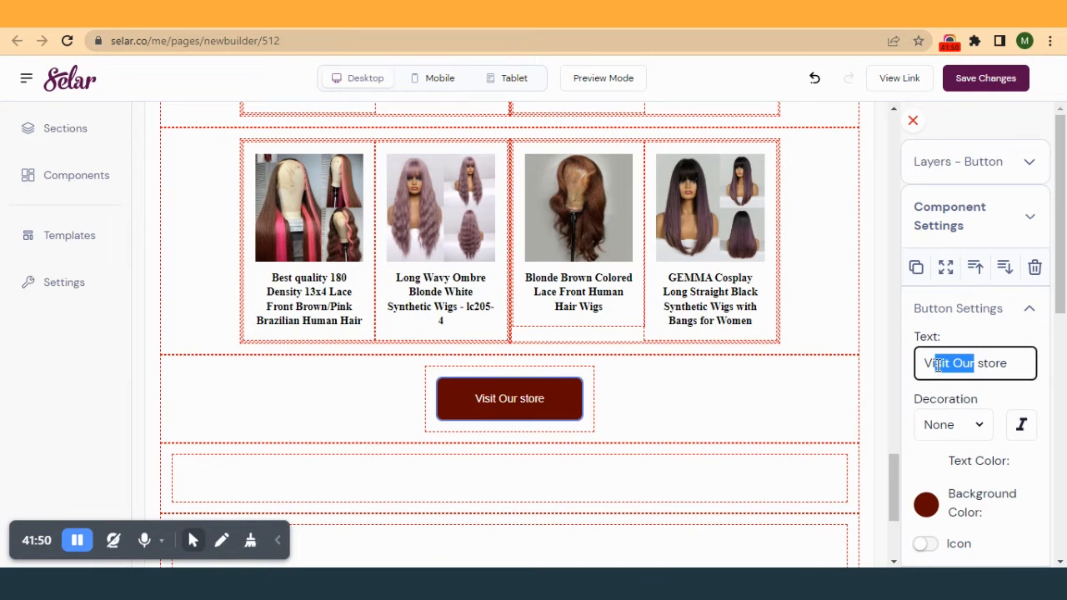
{"action": "type", "text": "iew"}
- Set the View store button's font size to 16 and compare it with the View Store button on the reference beautypagecopy page
{"action": "scroll", "coordinate": [989, 386], "scroll_direction": "down", "scroll_amount": 5}
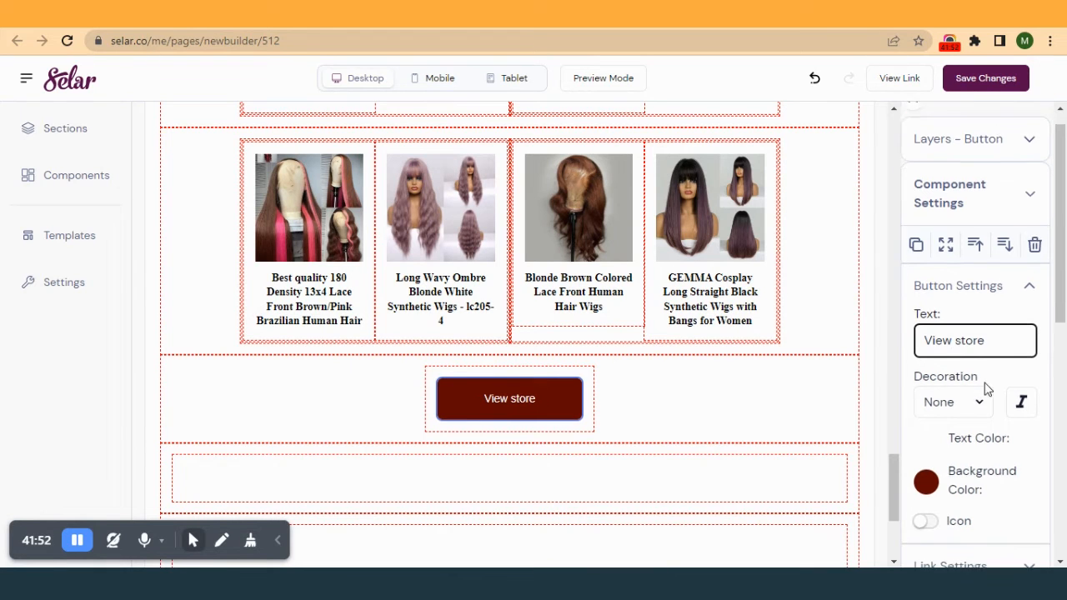
{"action": "scroll", "coordinate": [956, 417], "scroll_direction": "down", "scroll_amount": 2}
{"action": "left_click", "coordinate": [962, 341]}
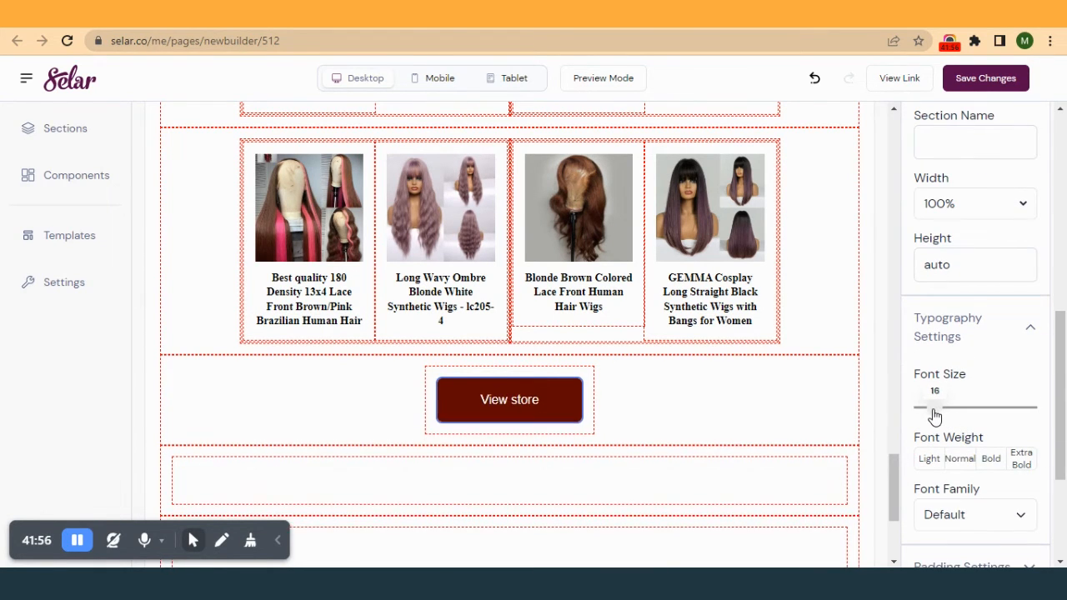
{"action": "scroll", "coordinate": [950, 305], "scroll_direction": "up", "scroll_amount": 3}
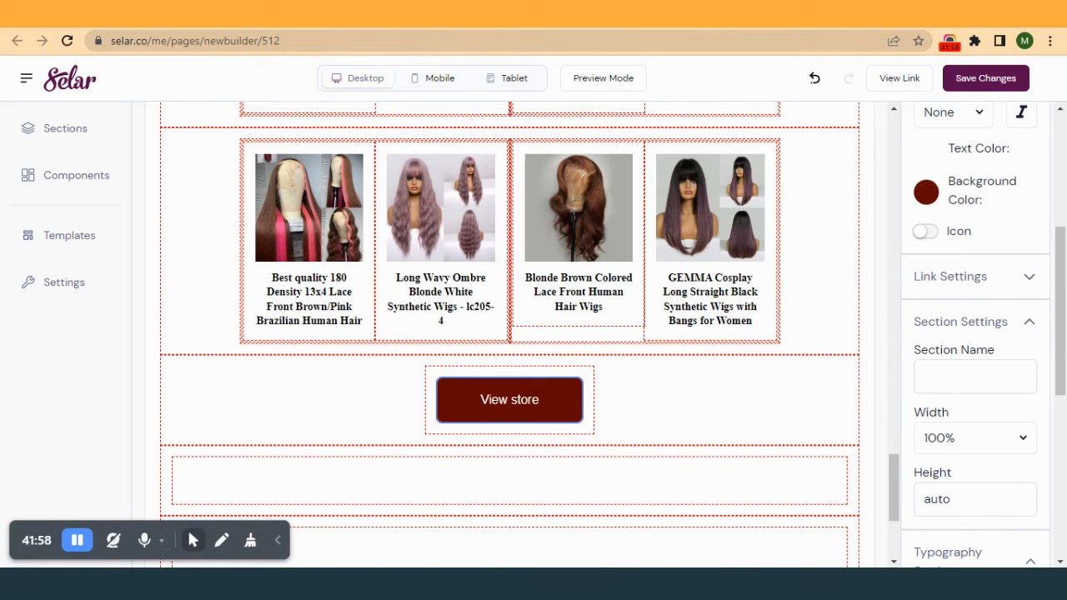
{"action": "key", "text": "ctrl+Tab"}
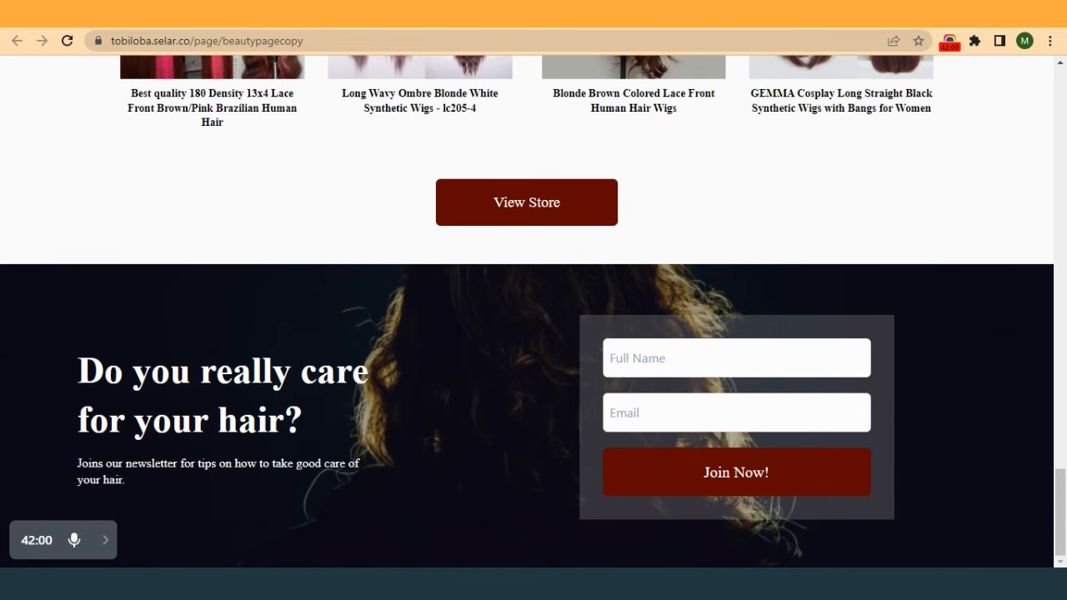
{"action": "key", "text": "ctrl+shift+Tab"}
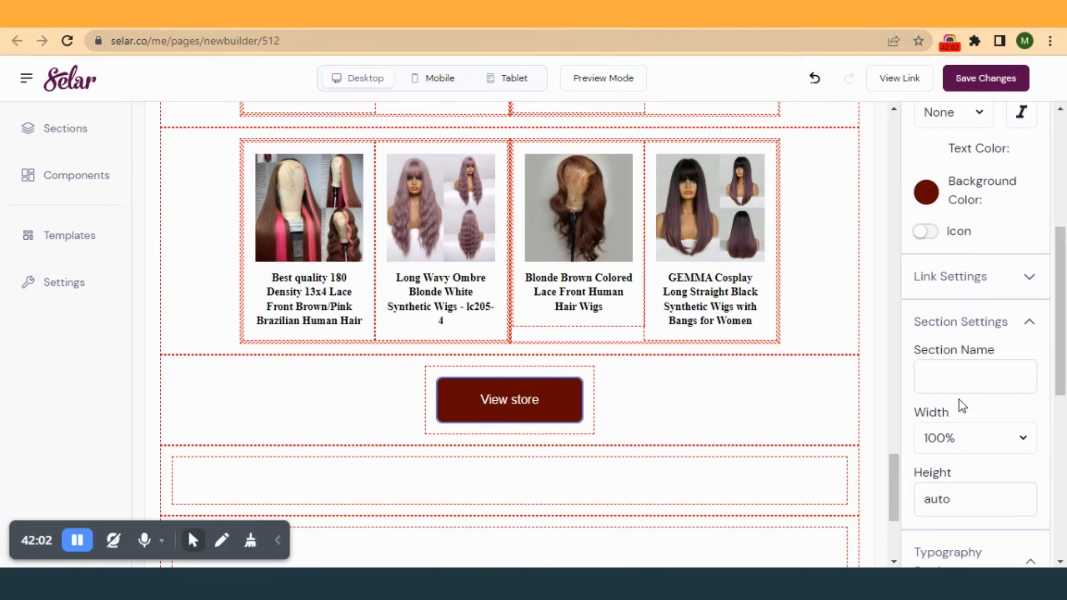
- Set the View store button's font family to Avenir and its font size to 20
{"action": "scroll", "coordinate": [961, 406], "scroll_direction": "down", "scroll_amount": 5}
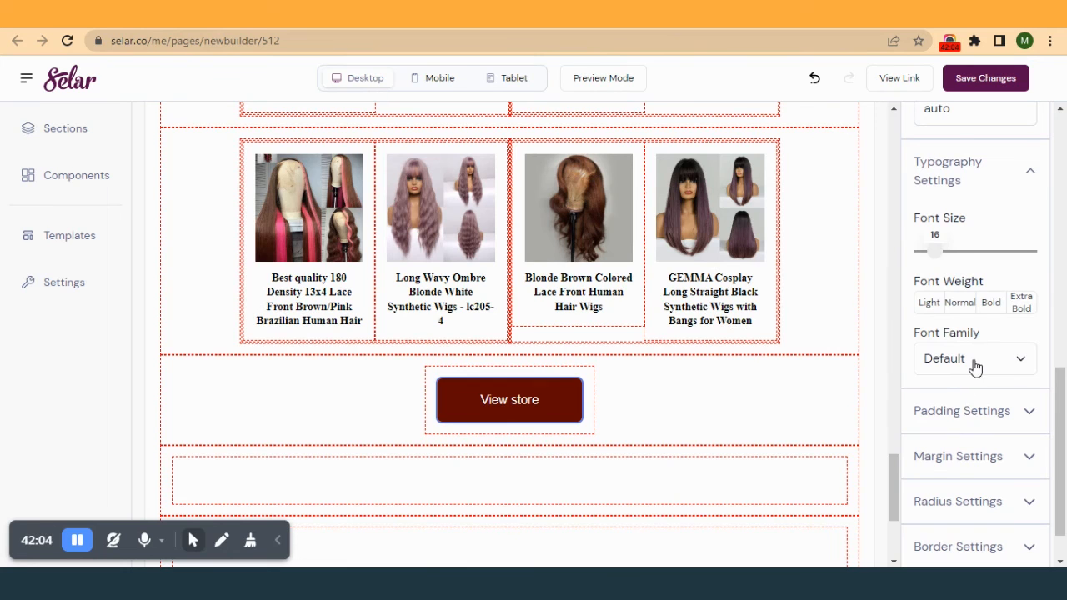
{"action": "left_click", "coordinate": [976, 368]}
{"action": "scroll", "coordinate": [962, 469], "scroll_direction": "down", "scroll_amount": 4}
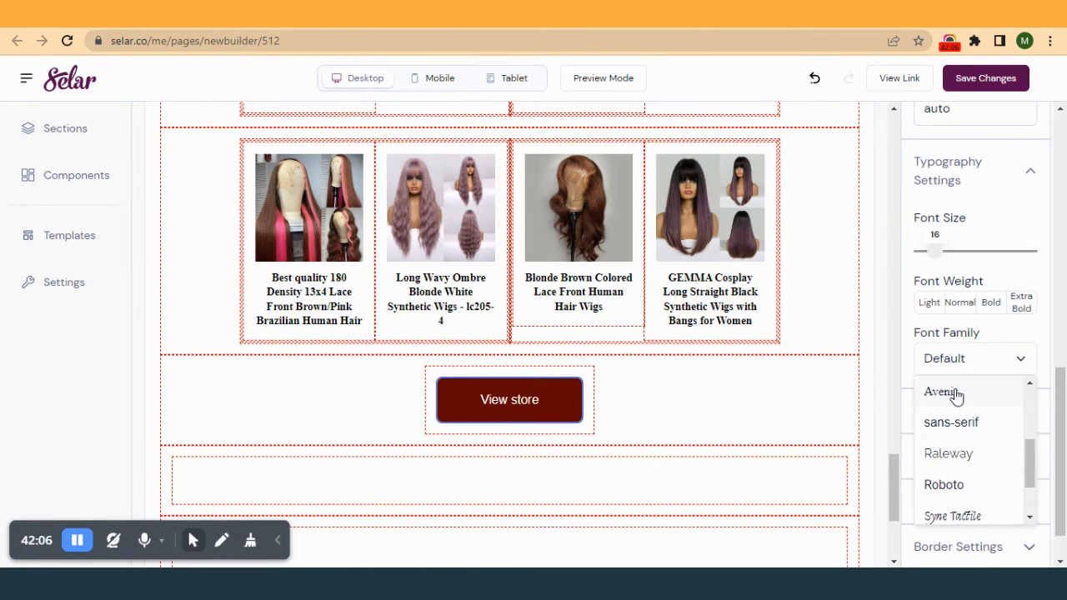
{"action": "left_click", "coordinate": [954, 395]}
{"action": "left_click", "coordinate": [942, 253]}
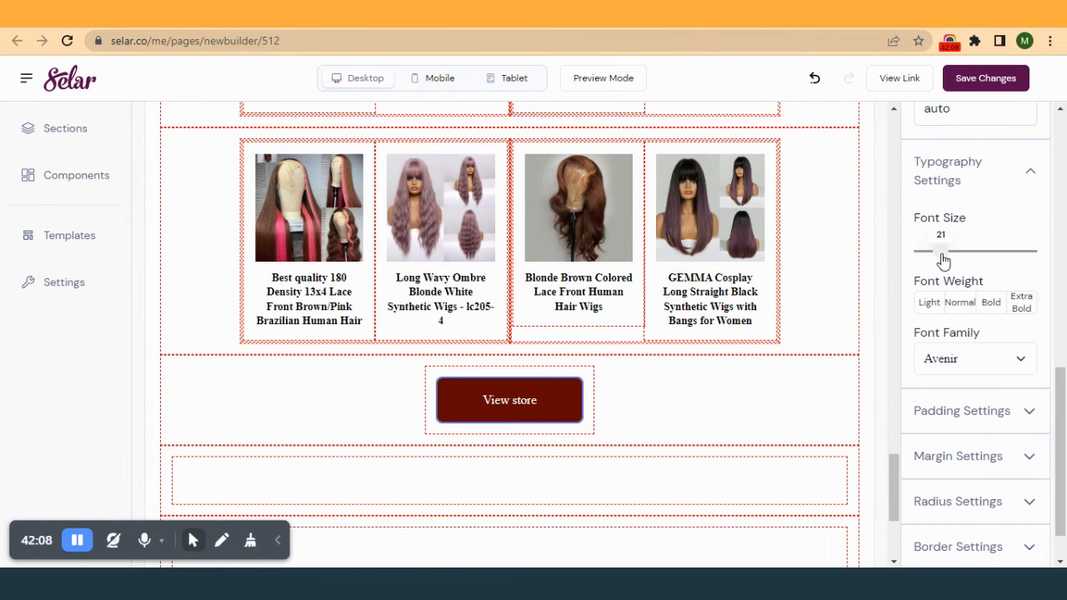
{"action": "key", "text": "Left"}
- Save the changes, reload the live hairpage and compare its View store button with the reference beautypagecopy page
{"action": "left_click", "coordinate": [998, 80]}
{"action": "key", "text": "ctrl+Tab"}
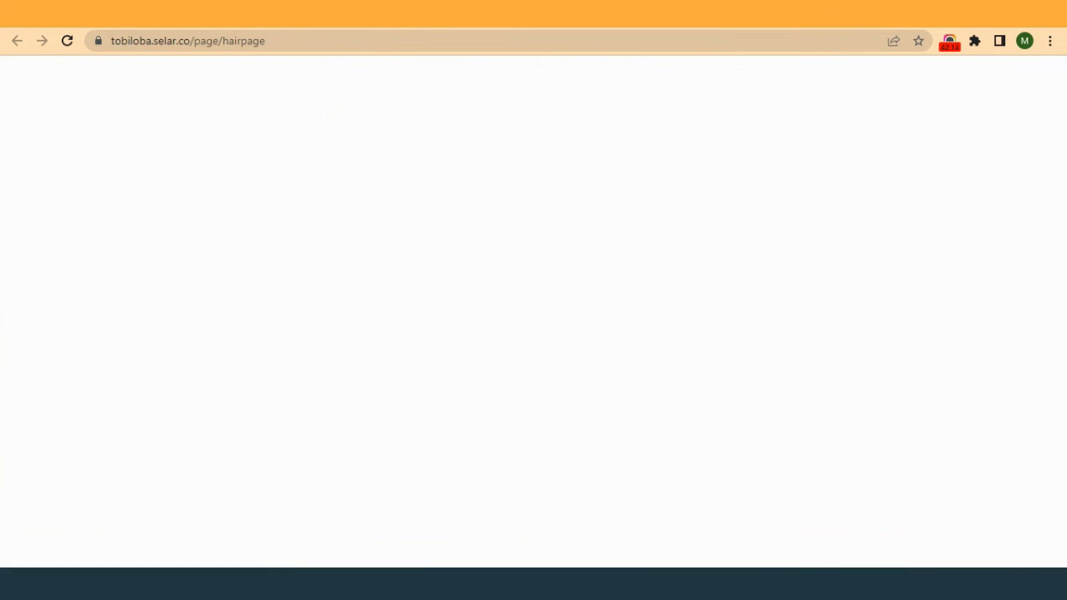
{"action": "left_click", "coordinate": [67, 40]}
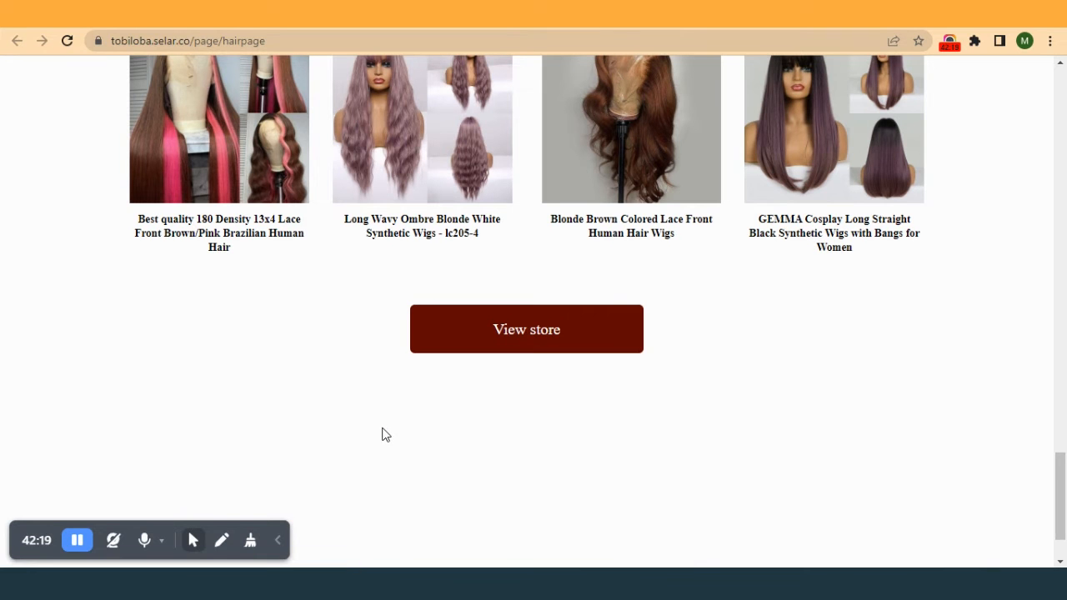
{"action": "scroll", "coordinate": [440, 443], "scroll_direction": "up", "scroll_amount": 2}
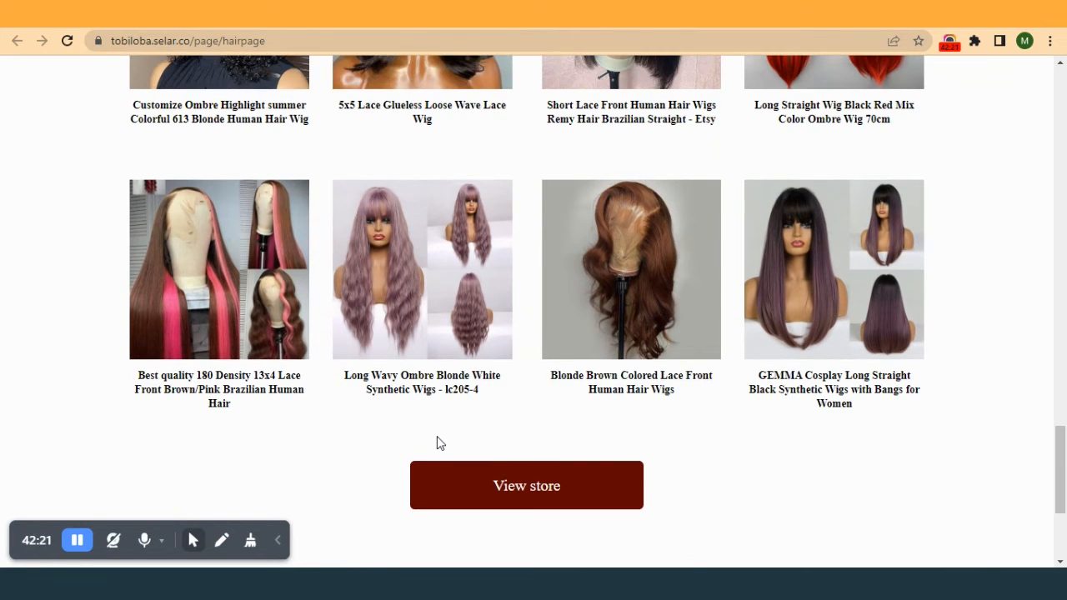
{"action": "scroll", "coordinate": [437, 438], "scroll_direction": "up", "scroll_amount": 2}
{"action": "left_click", "coordinate": [401, 13]}
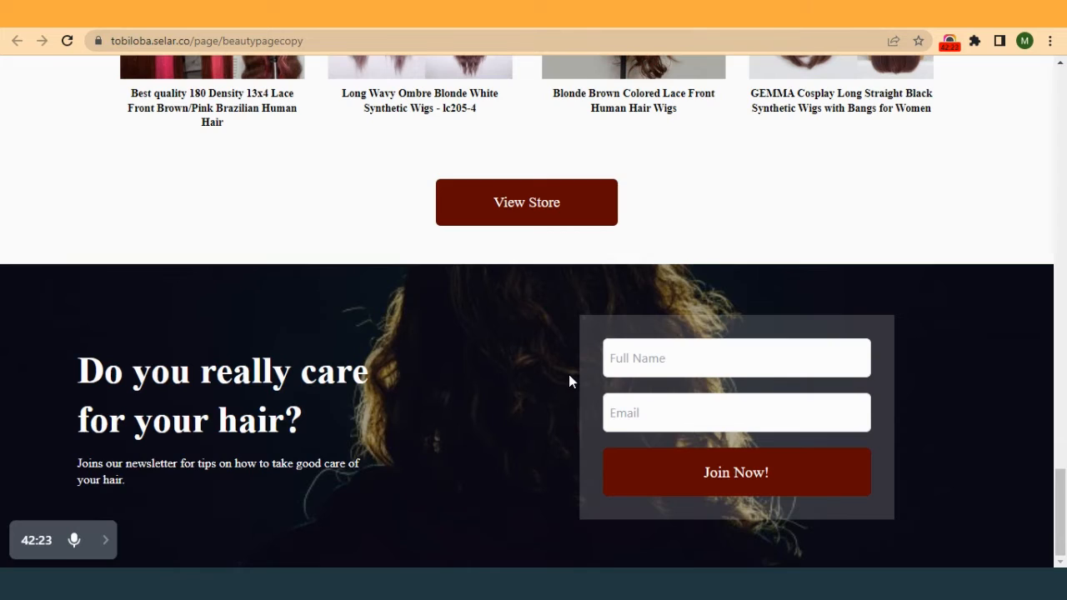
- Set the width of the container around the View store button to 20%
{"action": "left_click", "coordinate": [250, 13]}
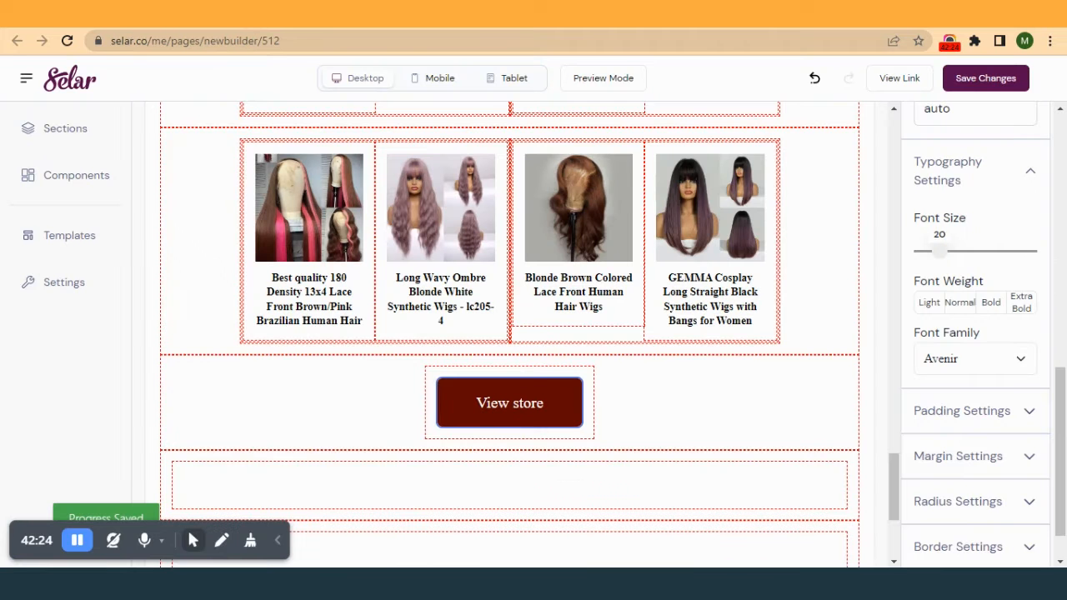
{"action": "left_click", "coordinate": [590, 419]}
{"action": "scroll", "coordinate": [996, 381], "scroll_direction": "up", "scroll_amount": 5}
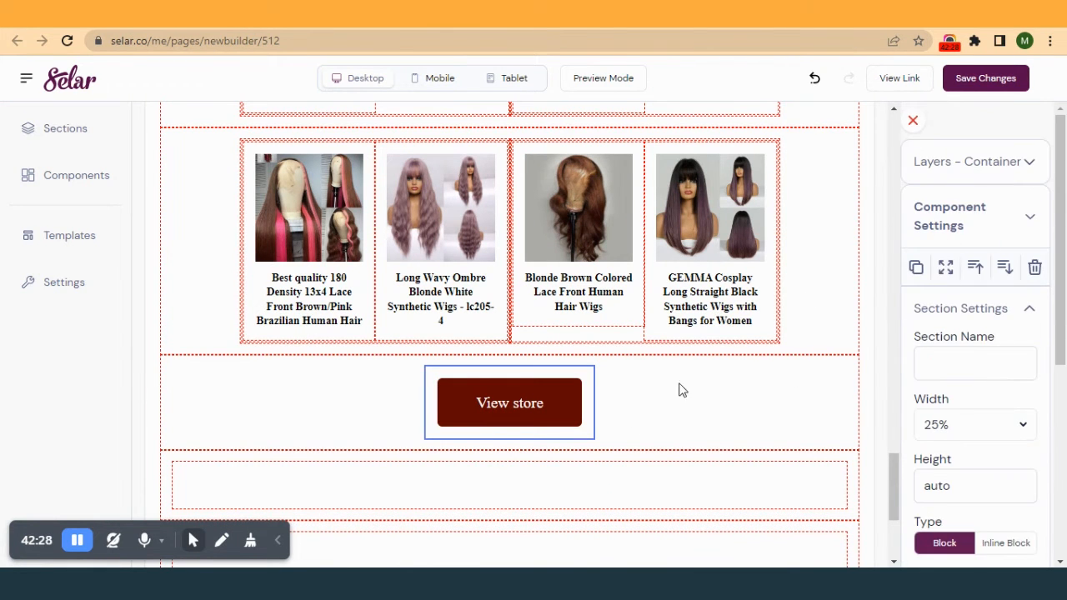
{"action": "left_click", "coordinate": [944, 435]}
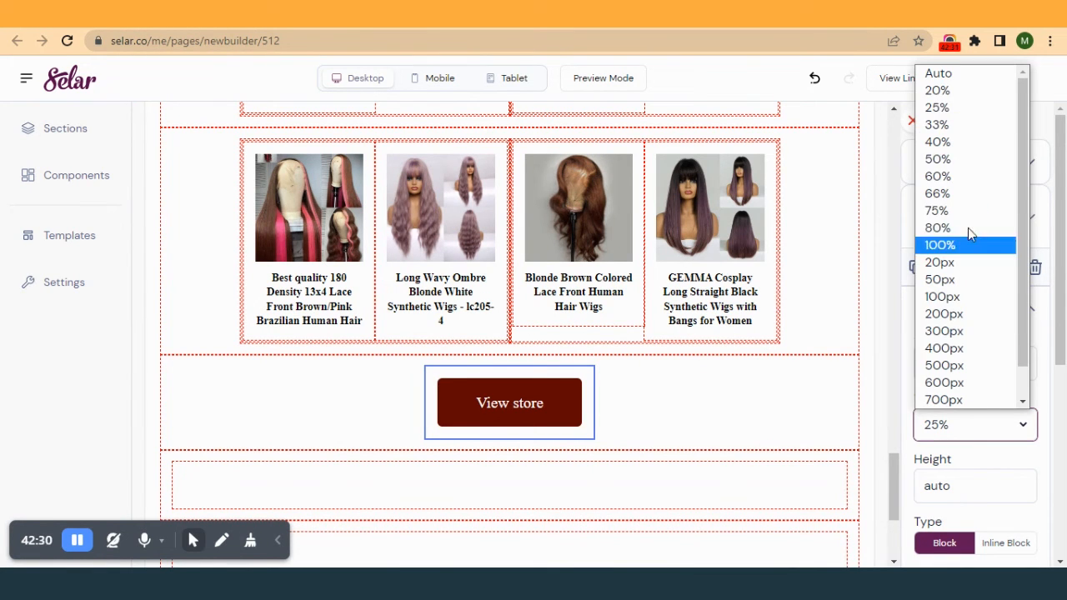
{"action": "left_click", "coordinate": [975, 99]}
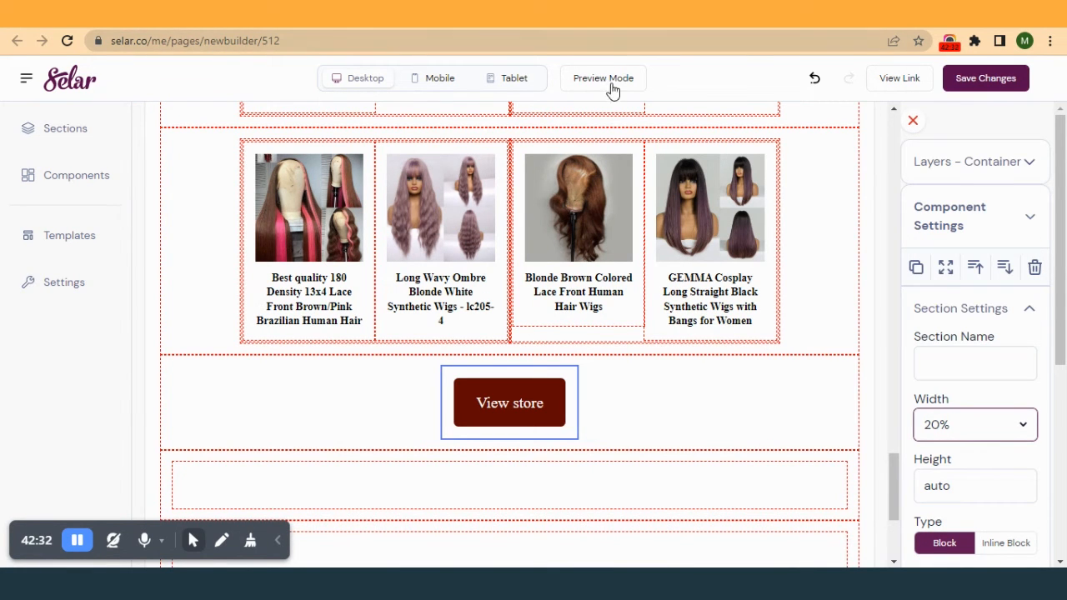
- Save the changes and reload the live hairpage to check the View store button below the best-selling products
{"action": "left_click", "coordinate": [975, 78]}
{"action": "left_click", "coordinate": [158, 14]}
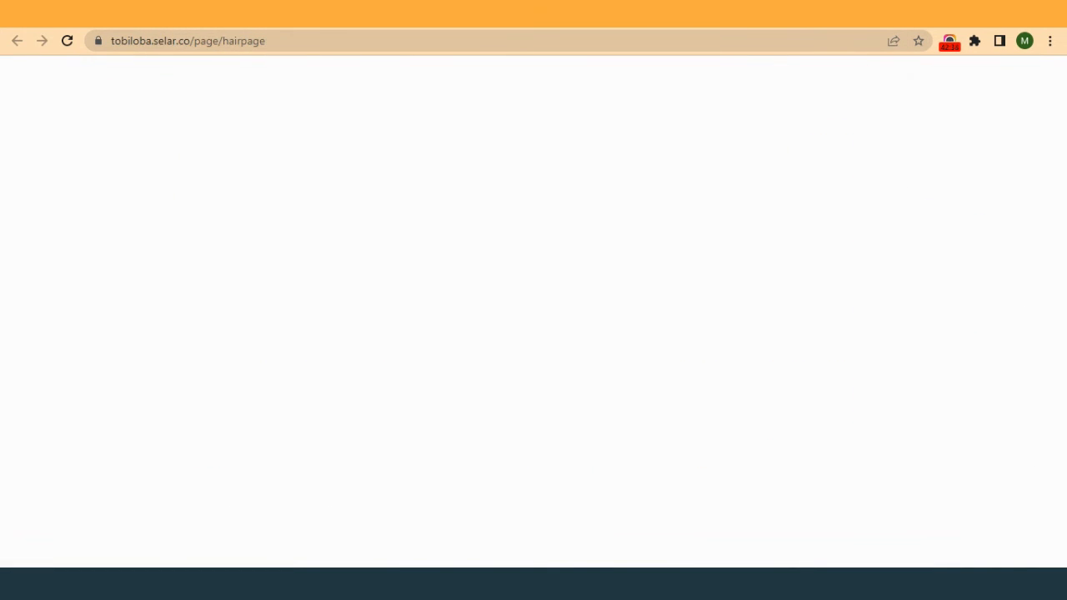
{"action": "left_click", "coordinate": [67, 40]}
{"action": "scroll", "coordinate": [432, 317], "scroll_direction": "down", "scroll_amount": 3}
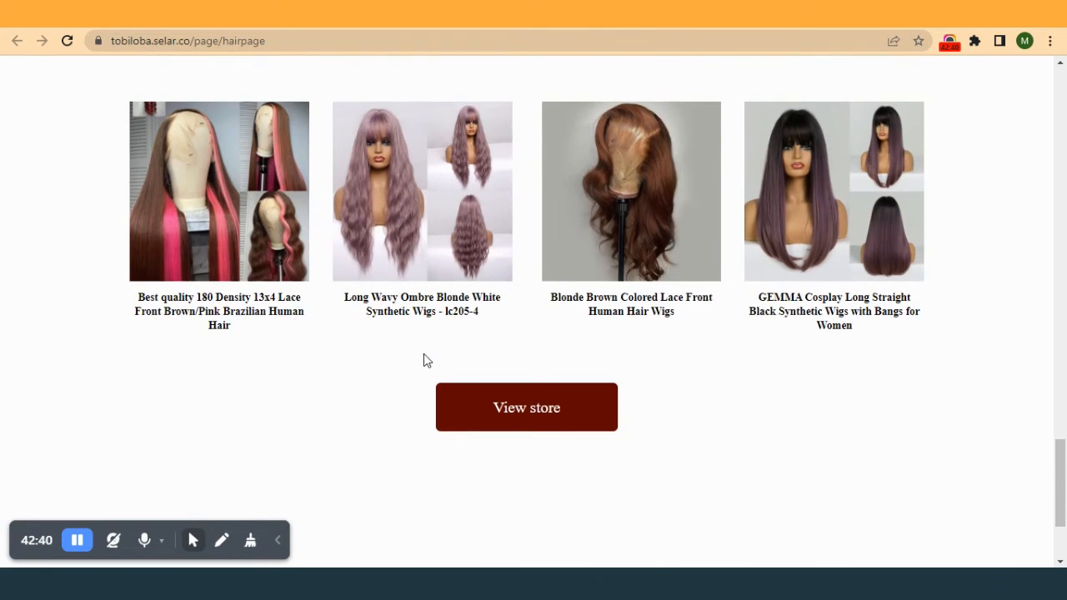
{"action": "scroll", "coordinate": [424, 352], "scroll_direction": "down", "scroll_amount": 2}
- Compare the Our Best Selling Products section and store button on the reference beautypagecopy page with those on the live hairpage
{"action": "left_click", "coordinate": [709, 14]}
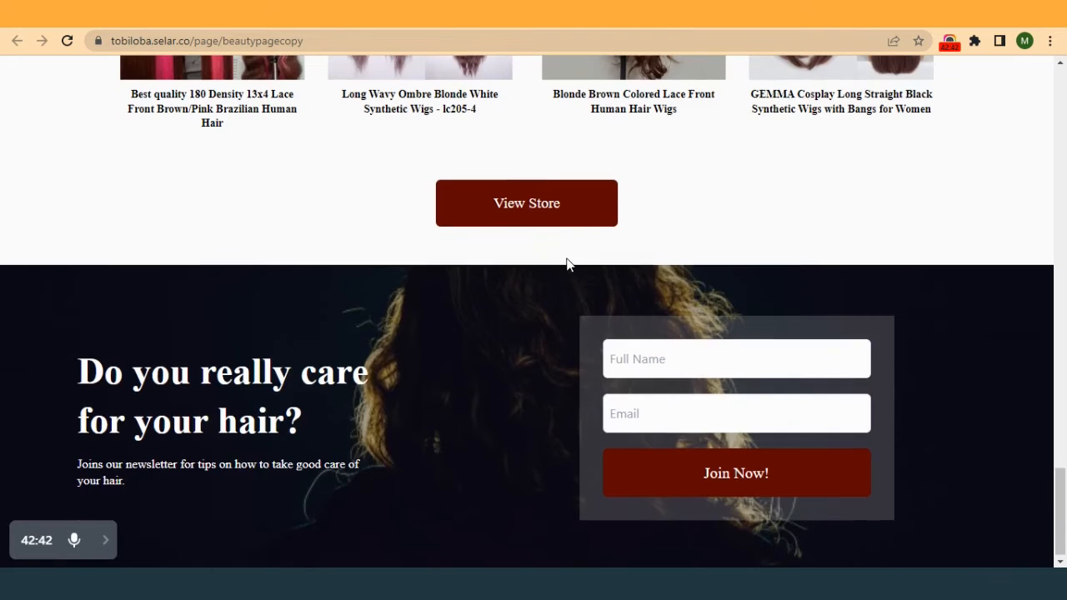
{"action": "scroll", "coordinate": [567, 264], "scroll_direction": "up", "scroll_amount": 3}
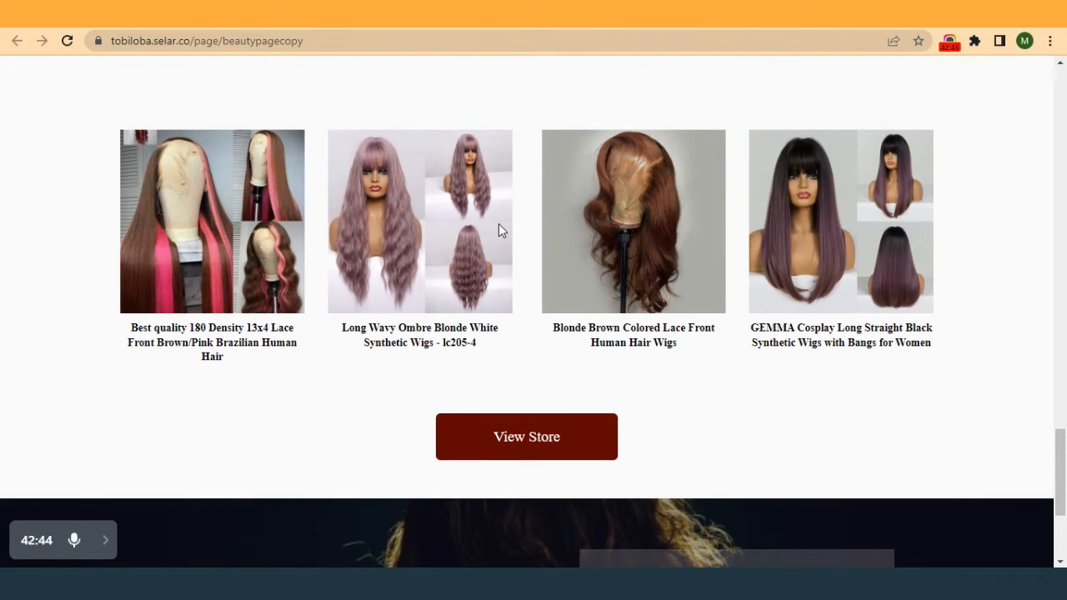
{"action": "scroll", "coordinate": [499, 224], "scroll_direction": "up", "scroll_amount": 6}
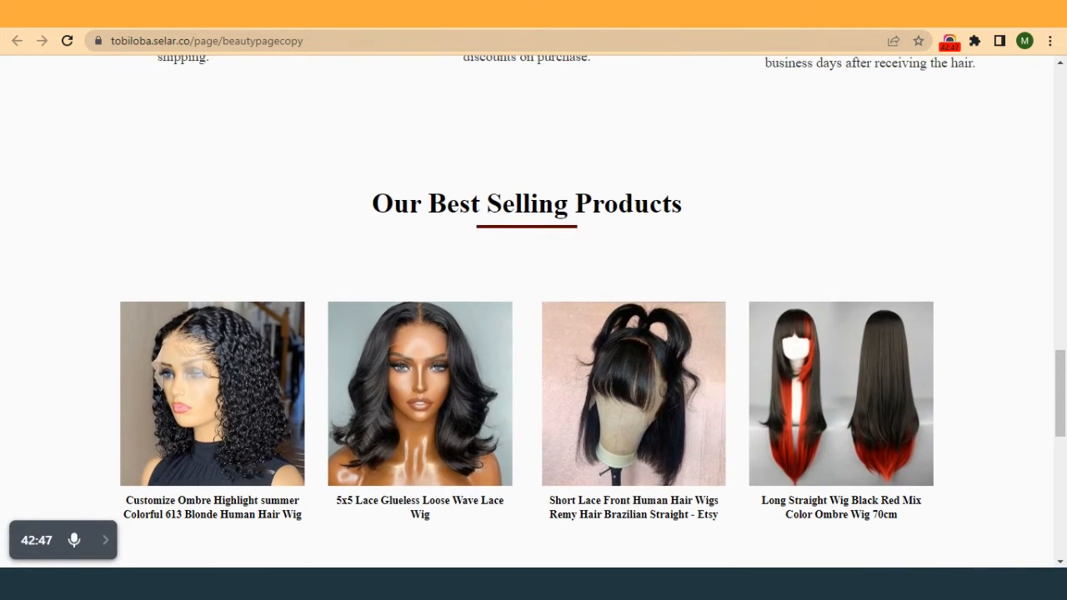
{"action": "left_click", "coordinate": [550, 14]}
{"action": "scroll", "coordinate": [543, 196], "scroll_direction": "up", "scroll_amount": 7}
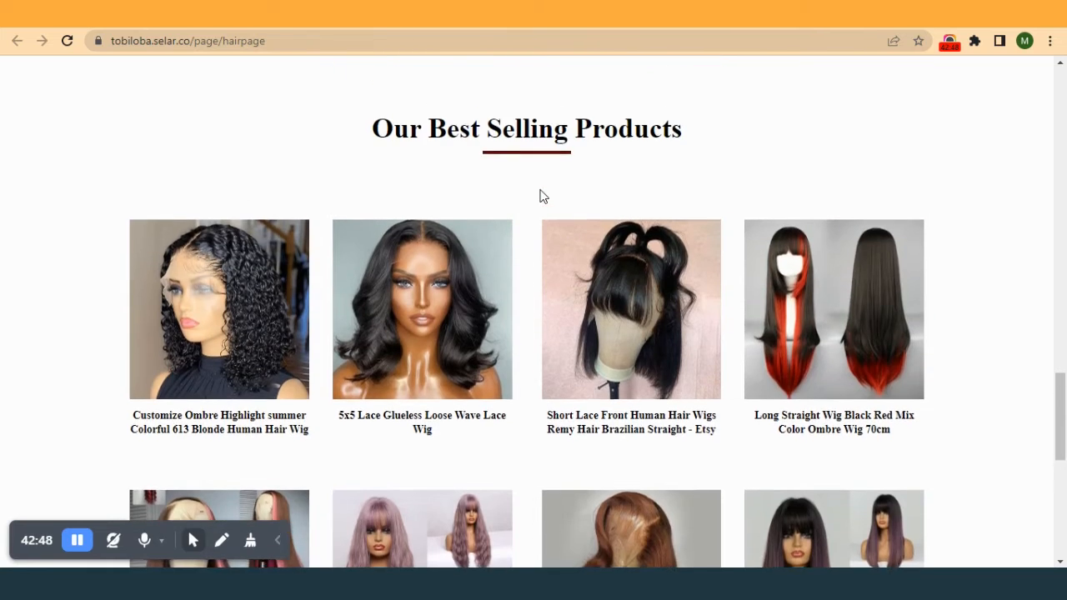
{"action": "scroll", "coordinate": [543, 196], "scroll_direction": "down", "scroll_amount": 8}
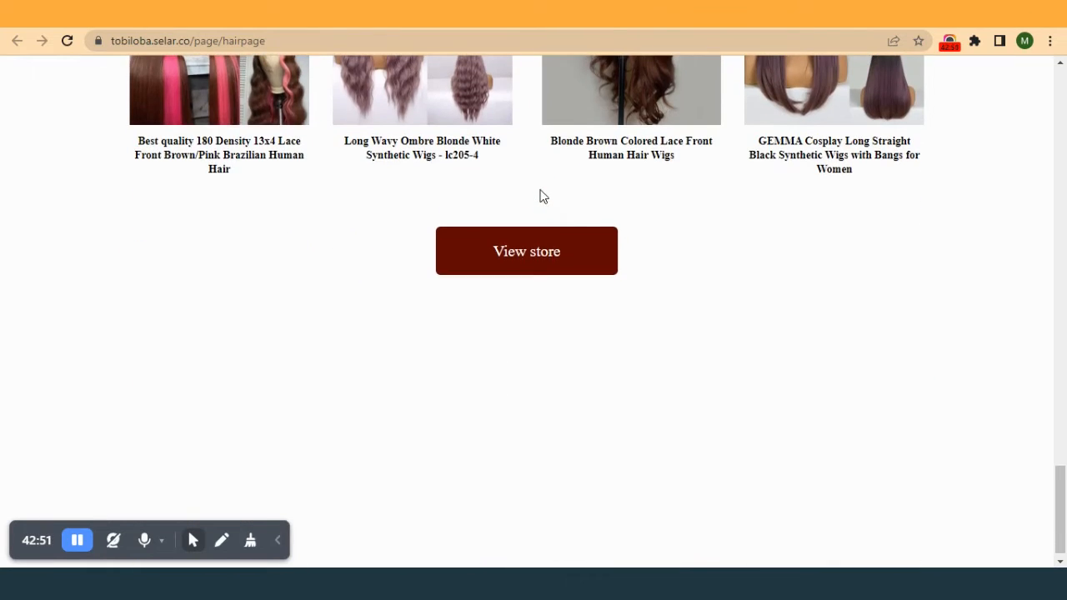
{"action": "scroll", "coordinate": [543, 236], "scroll_direction": "up", "scroll_amount": 7}
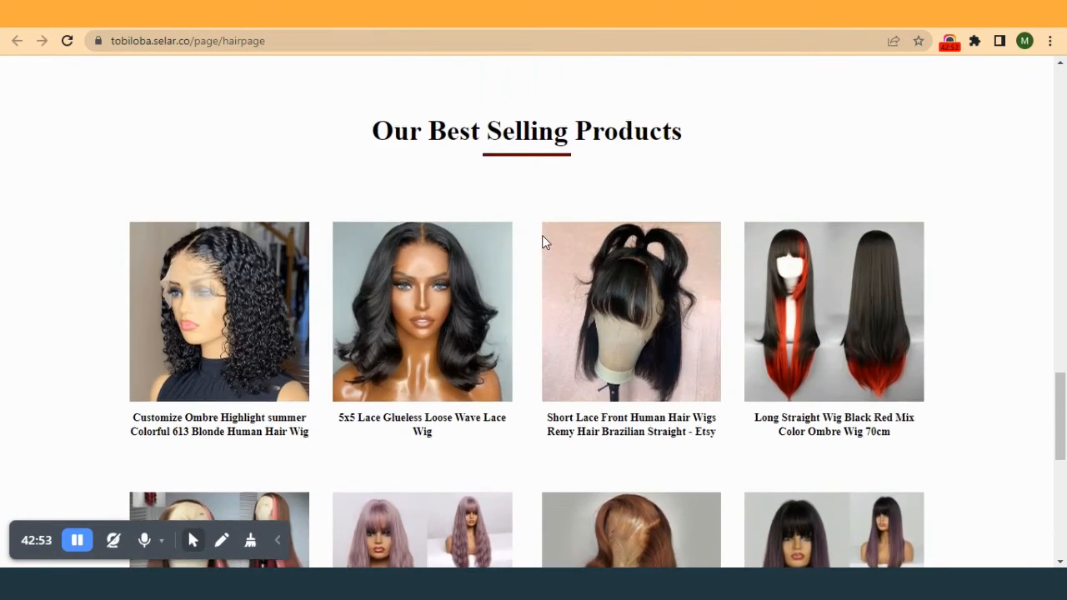
{"action": "scroll", "coordinate": [543, 243], "scroll_direction": "down", "scroll_amount": 5}
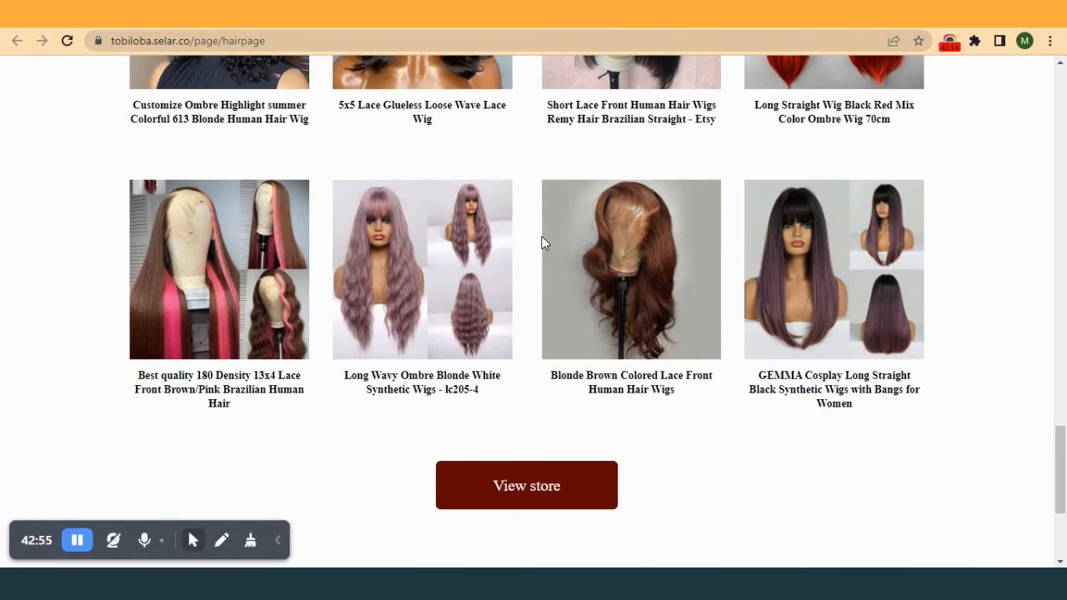
{"action": "scroll", "coordinate": [543, 244], "scroll_direction": "down", "scroll_amount": 1}
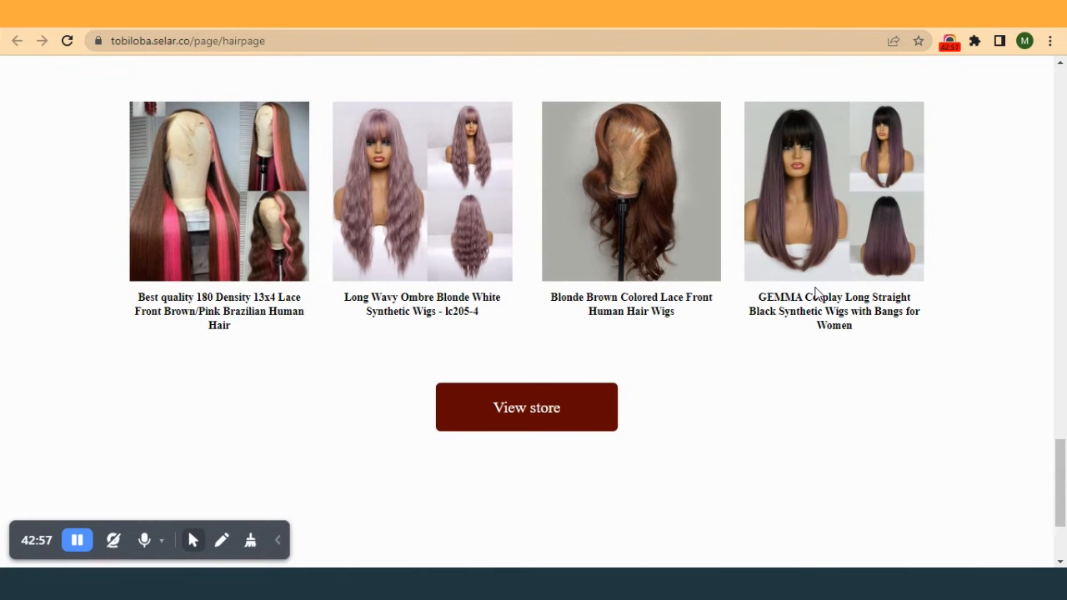
- Review the live hairpage from its upper sections down through the product grid to the View store button
{"action": "scroll", "coordinate": [249, 118], "scroll_direction": "up", "scroll_amount": 1}
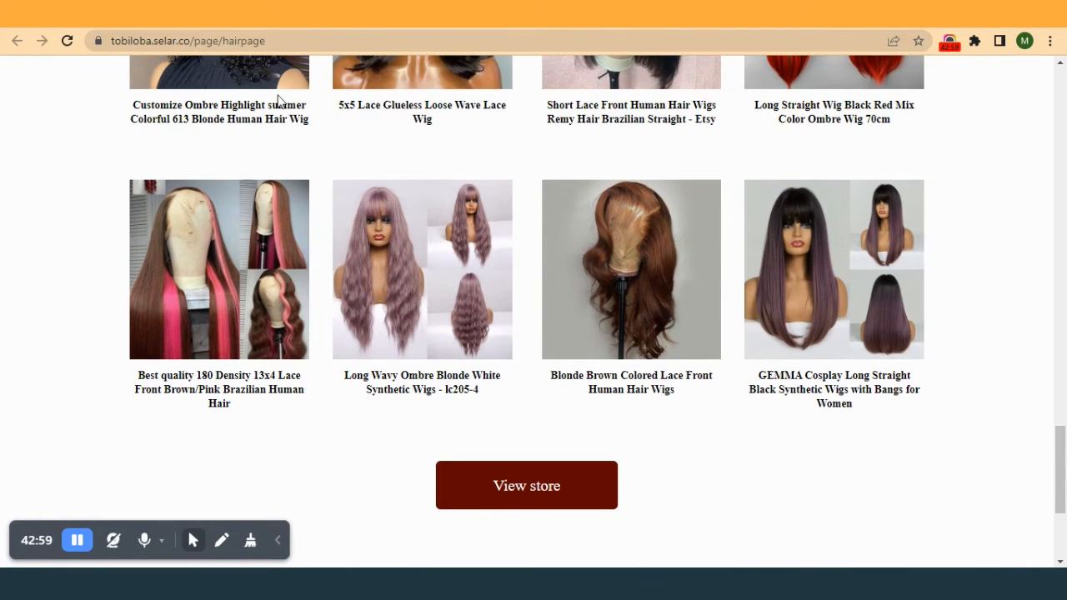
{"action": "scroll", "coordinate": [314, 301], "scroll_direction": "up", "scroll_amount": 1}
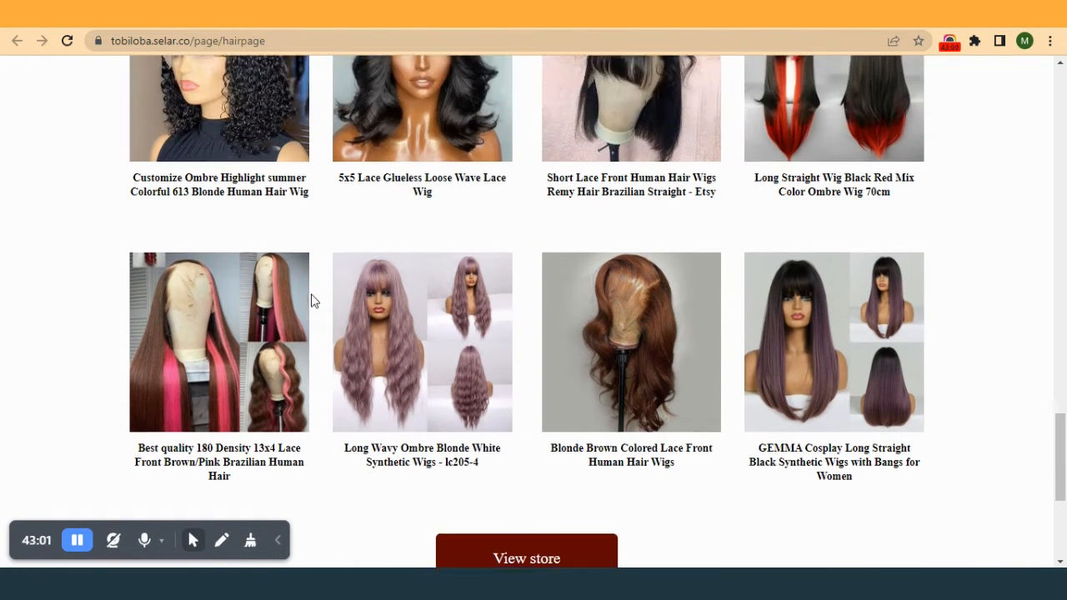
{"action": "scroll", "coordinate": [311, 299], "scroll_direction": "up", "scroll_amount": 6}
{"action": "scroll", "coordinate": [310, 301], "scroll_direction": "down", "scroll_amount": 3}
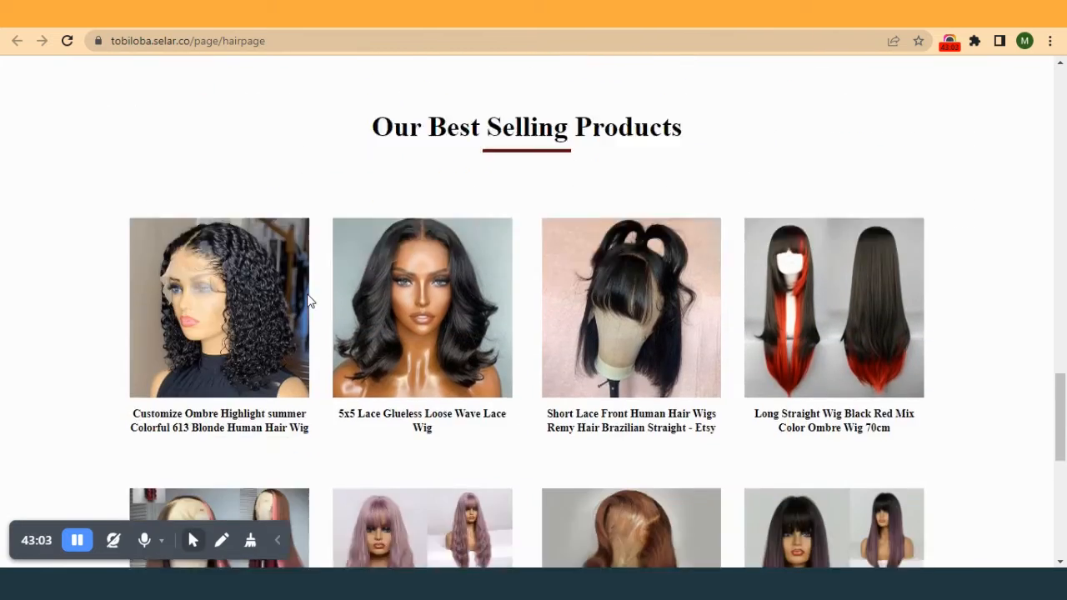
{"action": "scroll", "coordinate": [308, 301], "scroll_direction": "down", "scroll_amount": 3}
{"action": "scroll", "coordinate": [300, 292], "scroll_direction": "up", "scroll_amount": 20}
{"action": "scroll", "coordinate": [297, 285], "scroll_direction": "down", "scroll_amount": 18}
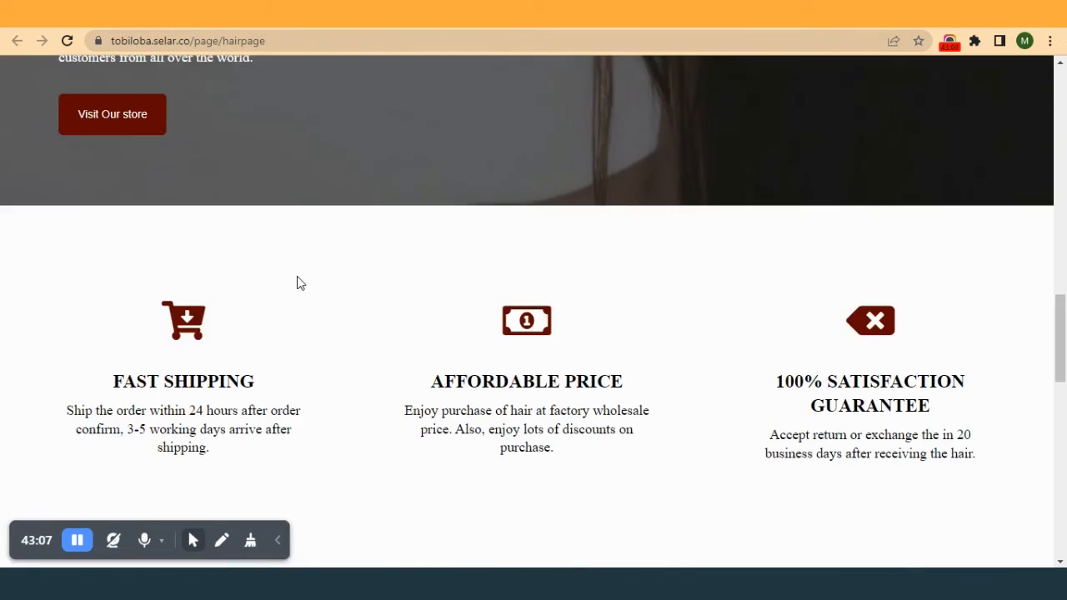
{"action": "scroll", "coordinate": [297, 283], "scroll_direction": "down", "scroll_amount": 7}
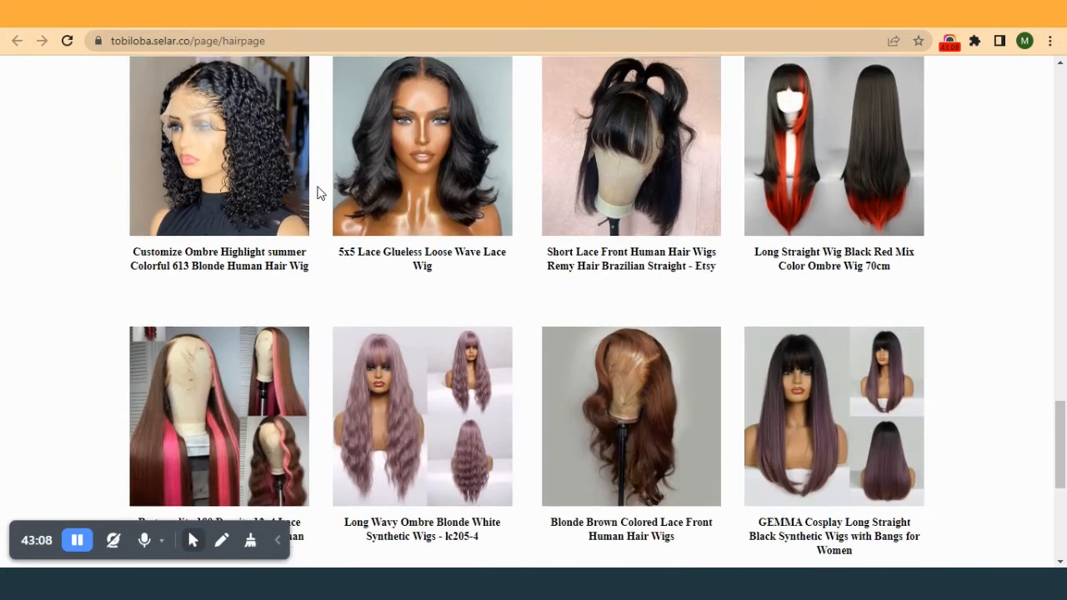
{"action": "scroll", "coordinate": [318, 193], "scroll_direction": "down", "scroll_amount": 5}
{"action": "scroll", "coordinate": [318, 195], "scroll_direction": "up", "scroll_amount": 1}
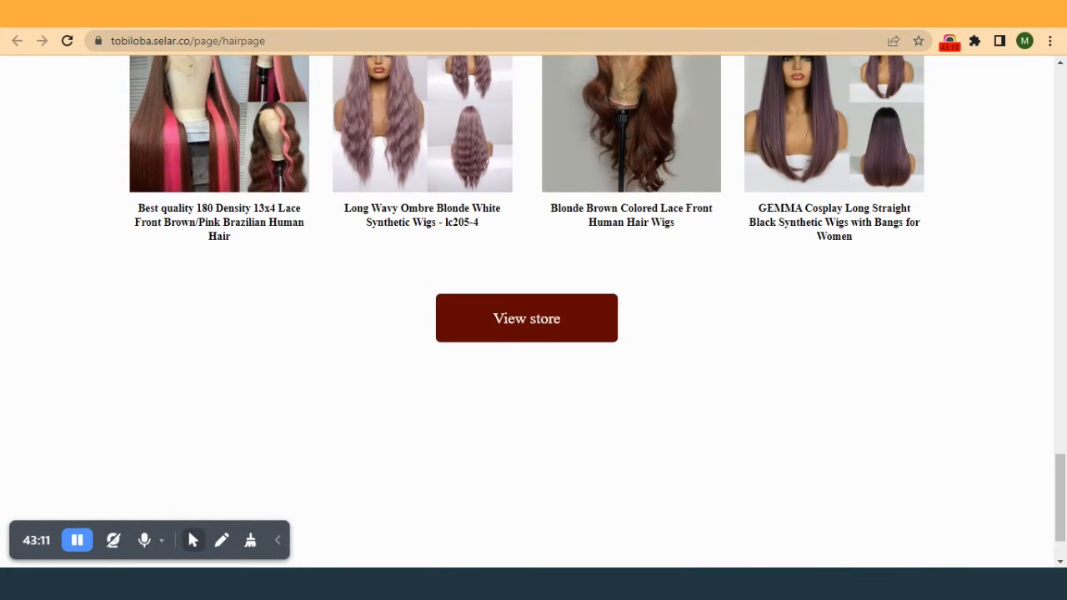
- Examine the reference page's newsletter section below View Store and the empty containers at the end of the page in the builder
{"action": "key", "text": "alt+Left"}
{"action": "key", "text": "alt+Left"}
{"action": "scroll", "coordinate": [474, 260], "scroll_direction": "down", "scroll_amount": 5}
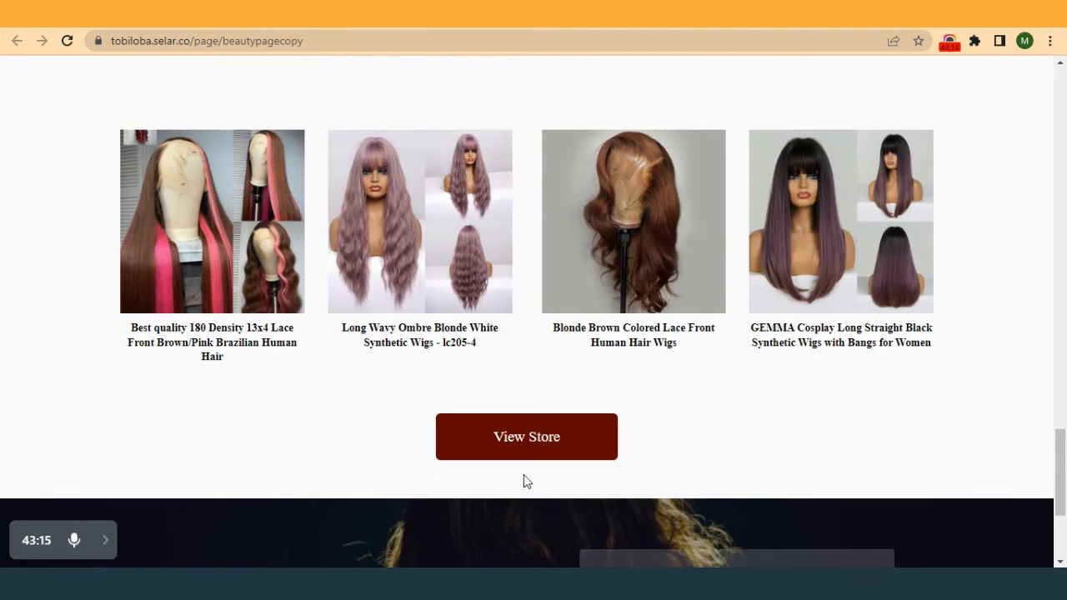
{"action": "key", "text": "alt+Right"}
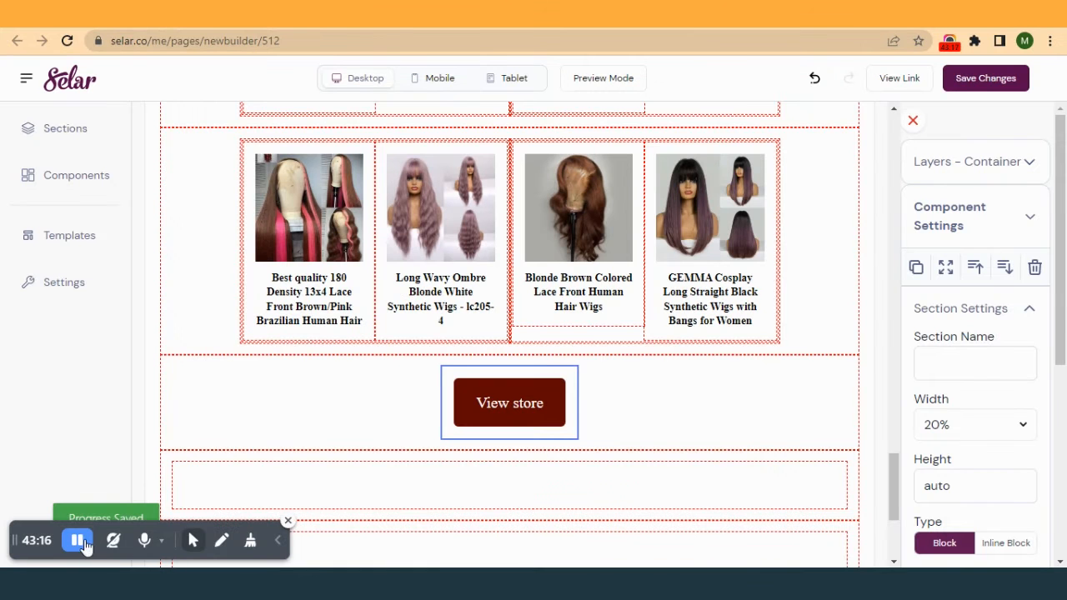
{"action": "scroll", "coordinate": [307, 399], "scroll_direction": "down", "scroll_amount": 3}
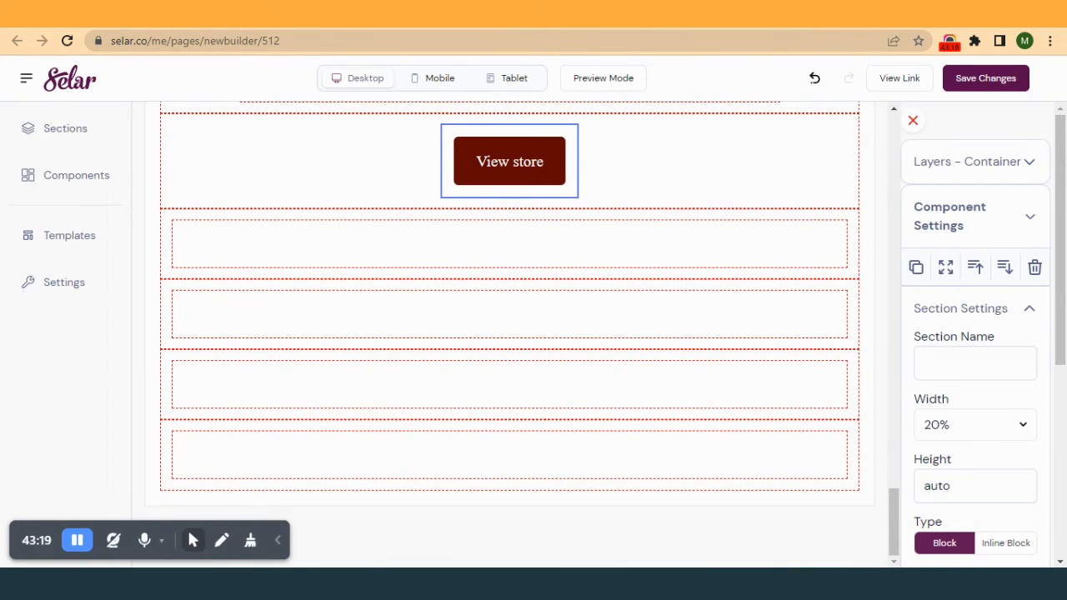
{"action": "key", "text": "ctrl+Tab"}
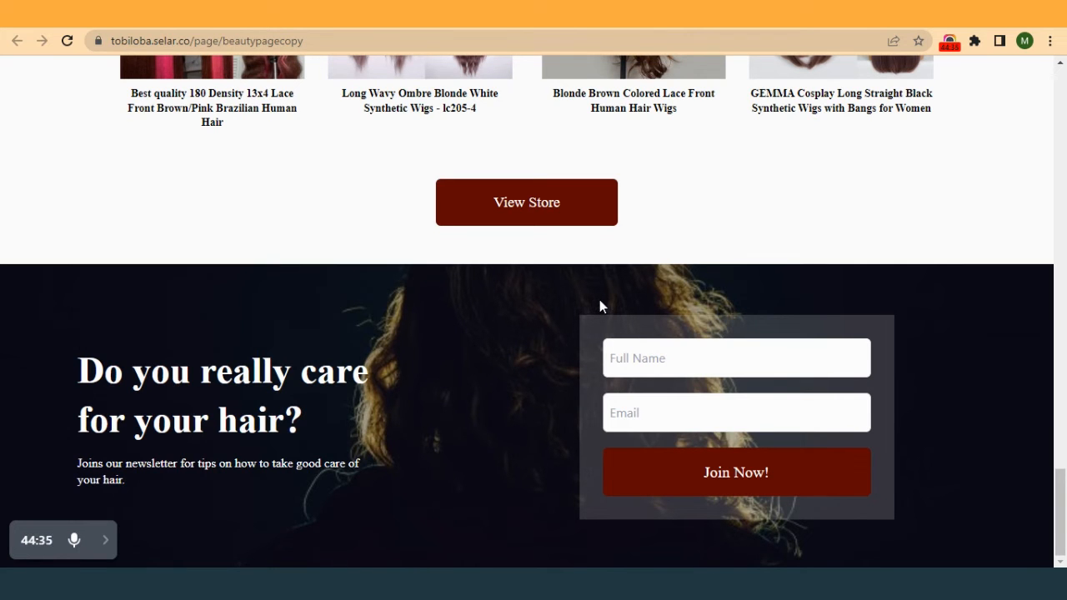
- Move the first empty container below the View store button into the next row, side by side with that row's container
{"action": "left_click", "coordinate": [325, 15]}
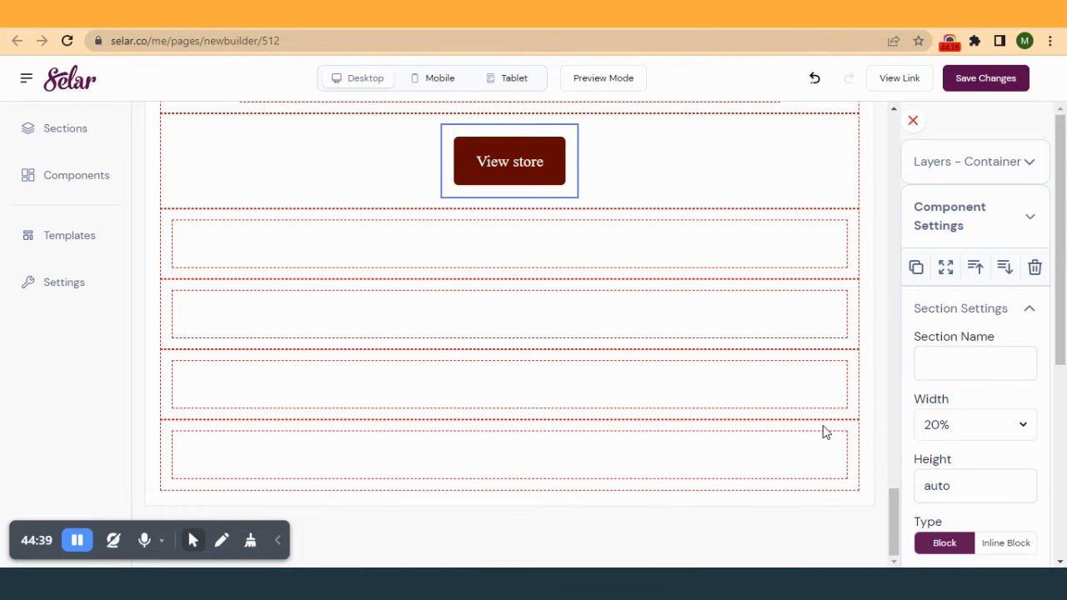
{"action": "left_click_drag", "start_coordinate": [817, 286], "coordinate": [817, 293]}
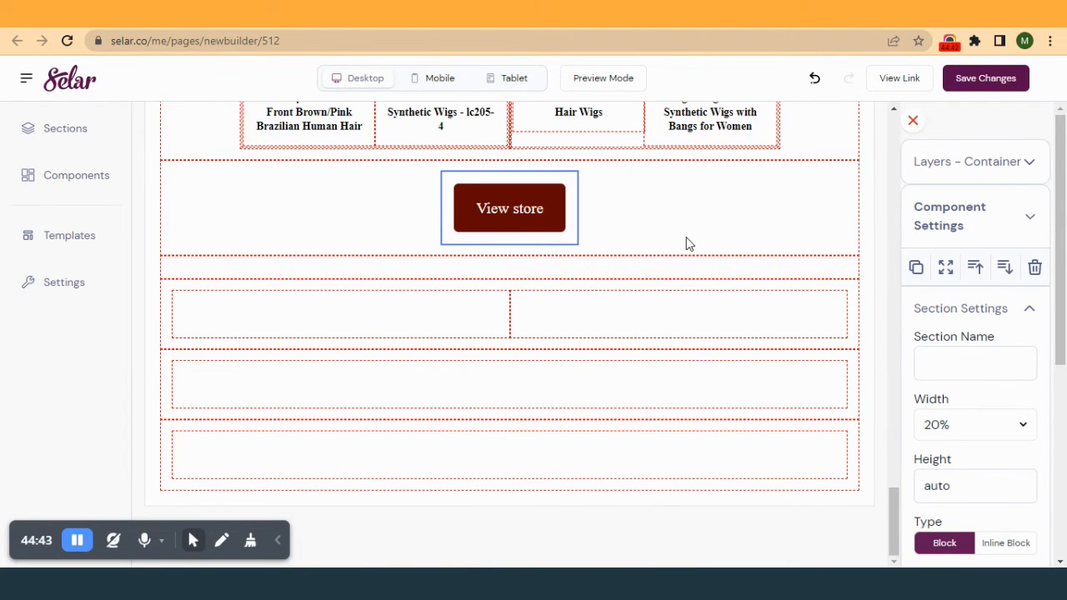
{"action": "left_click_drag", "start_coordinate": [619, 322], "coordinate": [590, 284]}
- Pull the last container out of its row and nest the emptied row inside that container
{"action": "left_click_drag", "start_coordinate": [557, 442], "coordinate": [563, 504]}
{"action": "left_click", "coordinate": [581, 463]}
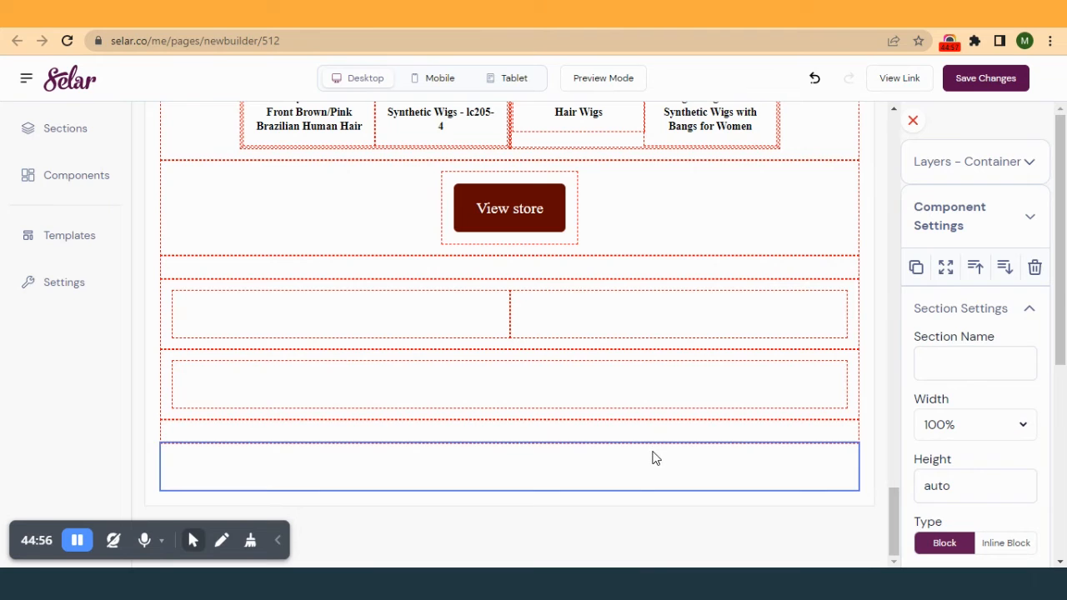
{"action": "left_click_drag", "start_coordinate": [759, 442], "coordinate": [748, 458]}
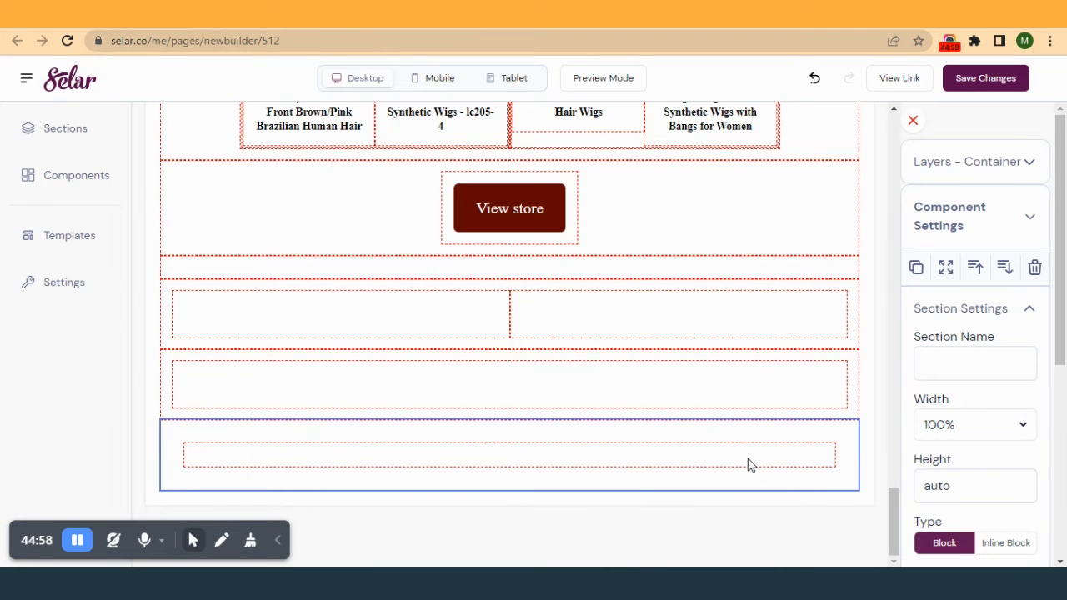
{"action": "left_click", "coordinate": [728, 465]}
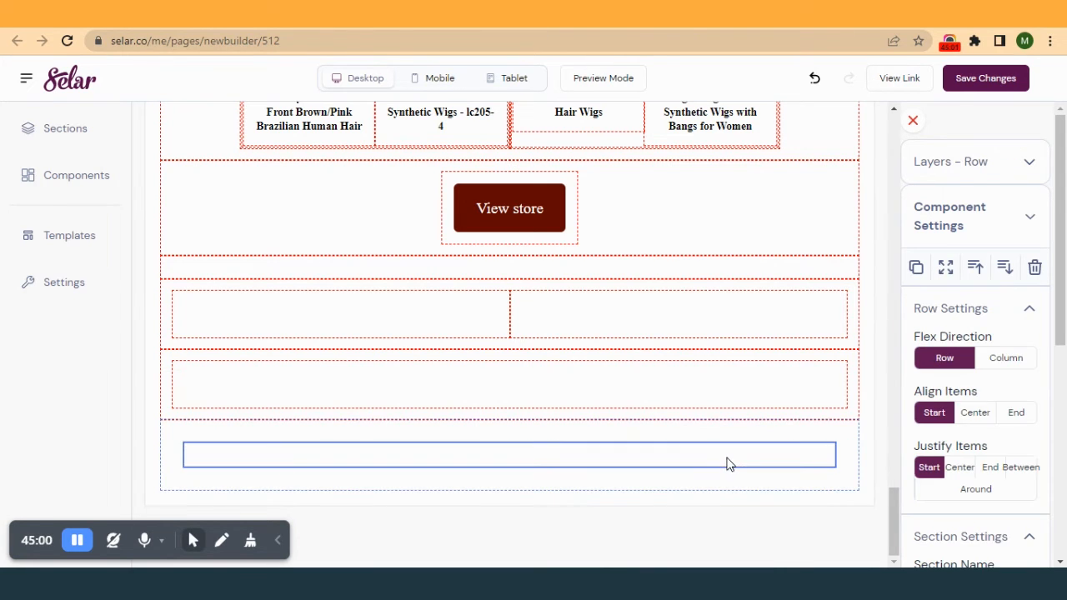
- Move one of the side-by-side containers into the nested row and duplicate it to form two columns, checking the reference newsletter layout
{"action": "left_click_drag", "start_coordinate": [609, 322], "coordinate": [511, 452]}
{"action": "left_click", "coordinate": [510, 443]}
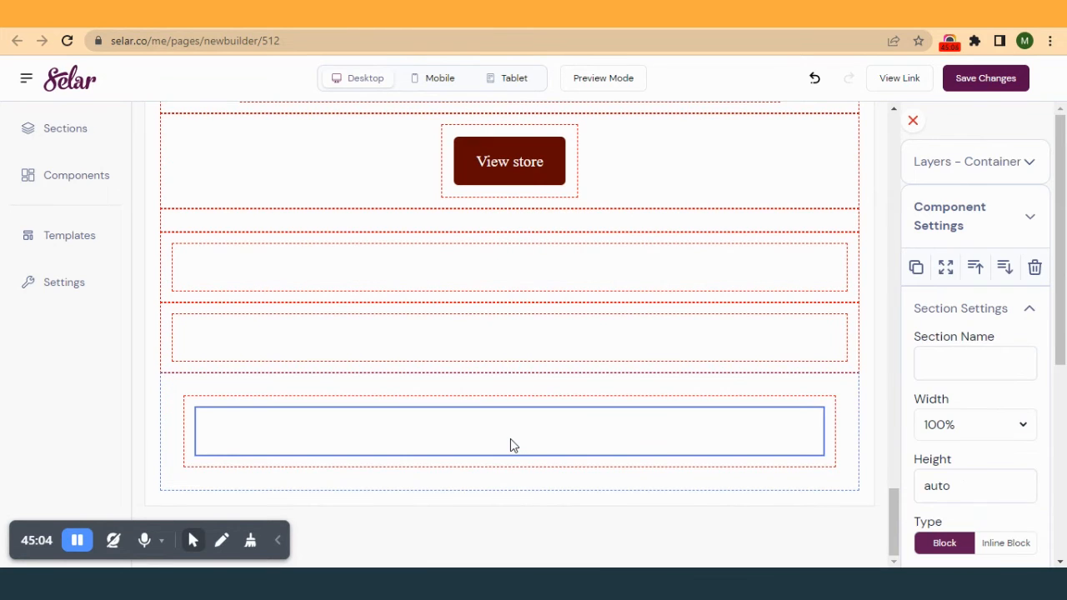
{"action": "left_click", "coordinate": [919, 274]}
{"action": "left_click", "coordinate": [748, 20]}
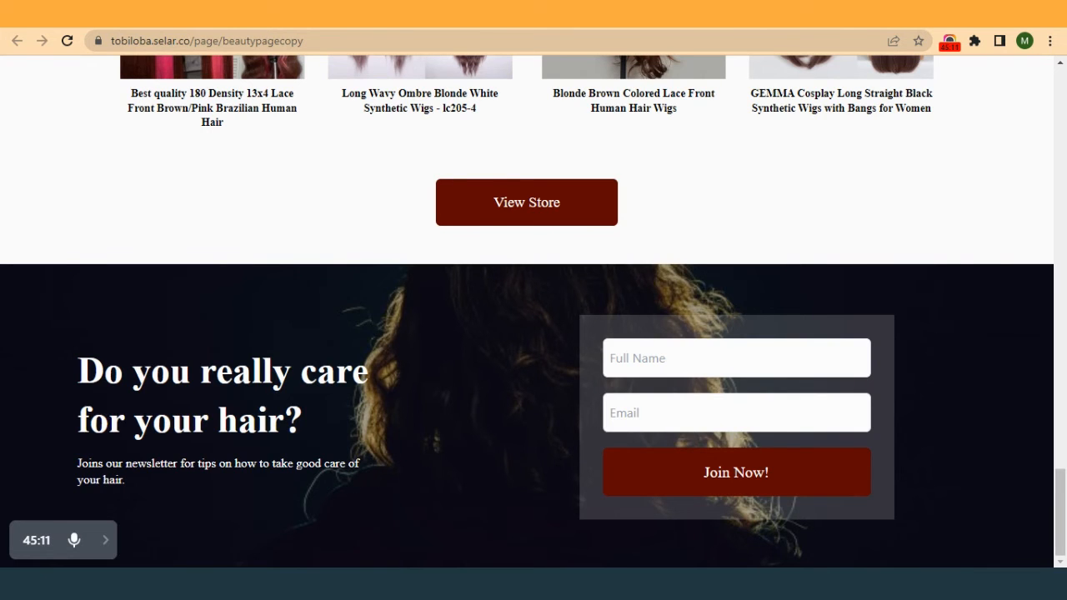
{"action": "left_click", "coordinate": [584, 18]}
- Add a paragraph text component to the left column of the nested row and check the reference newsletter heading
{"action": "left_click", "coordinate": [397, 439]}
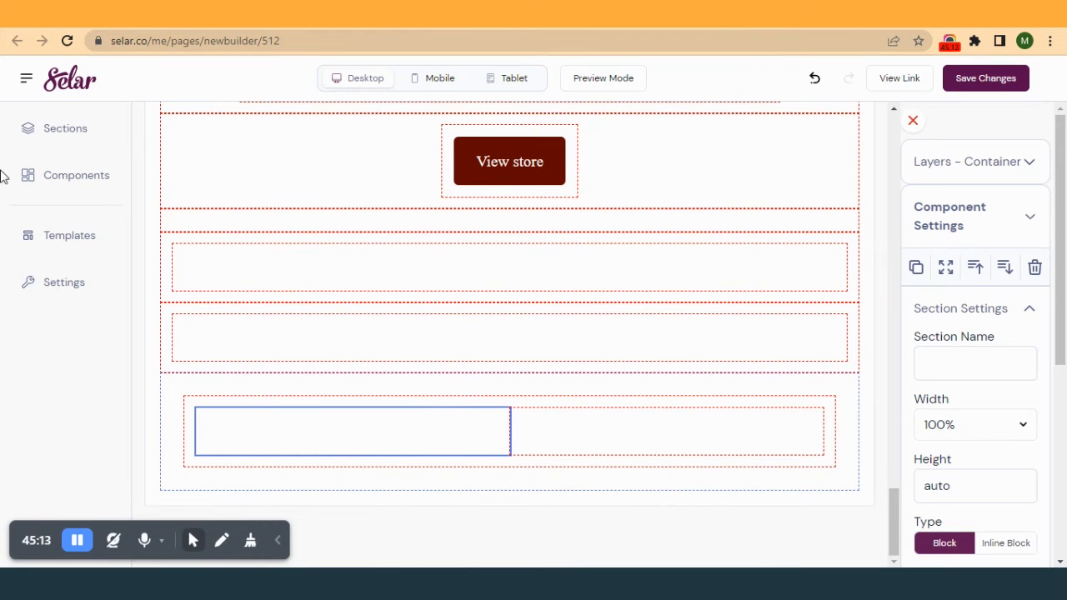
{"action": "left_click", "coordinate": [67, 178]}
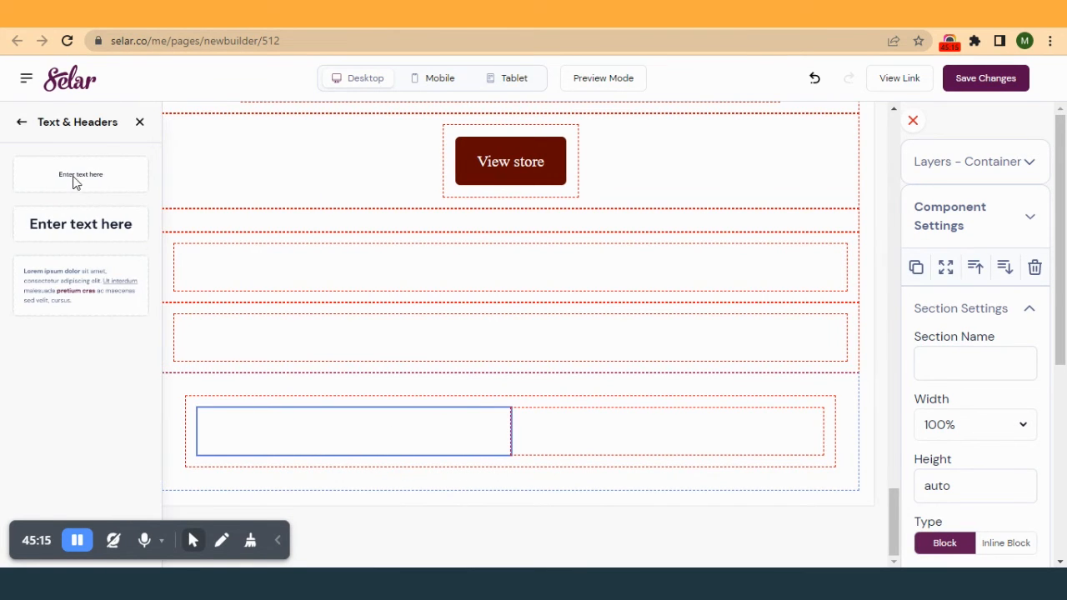
{"action": "left_click_drag", "start_coordinate": [77, 223], "coordinate": [288, 438]}
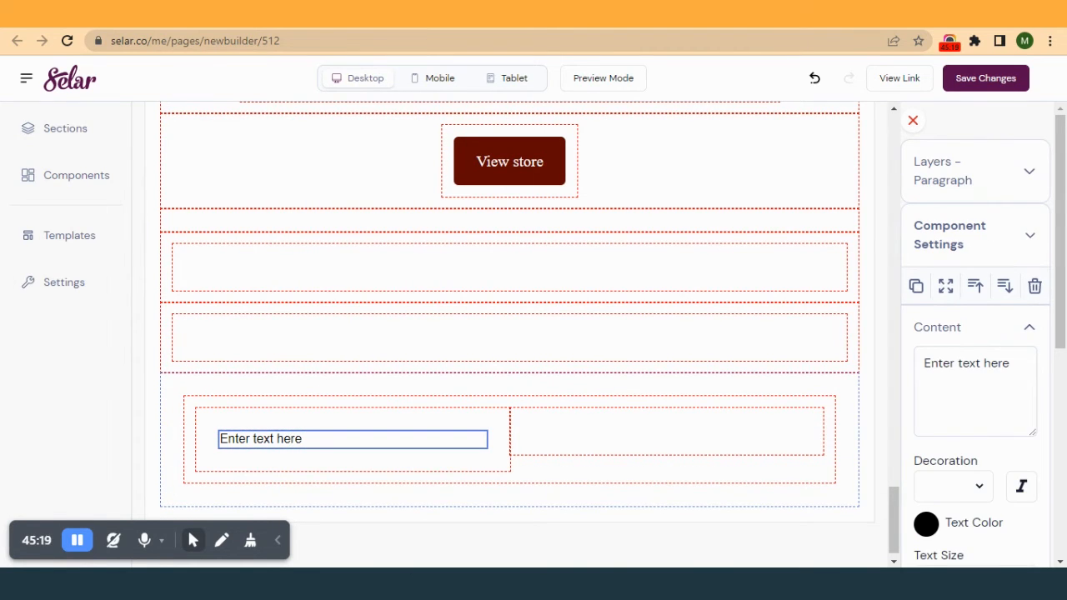
{"action": "left_click", "coordinate": [765, 25]}
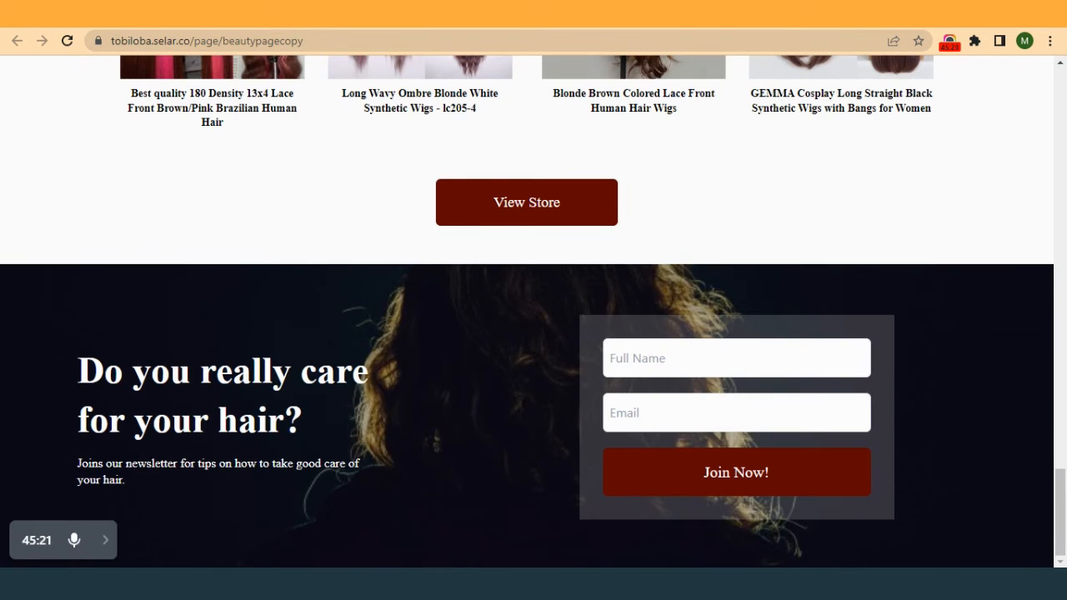
- Duplicate the placeholder paragraph in the left column of the nested row and compare it with the reference newsletter text
{"action": "left_click", "coordinate": [617, 15]}
{"action": "left_click", "coordinate": [917, 293]}
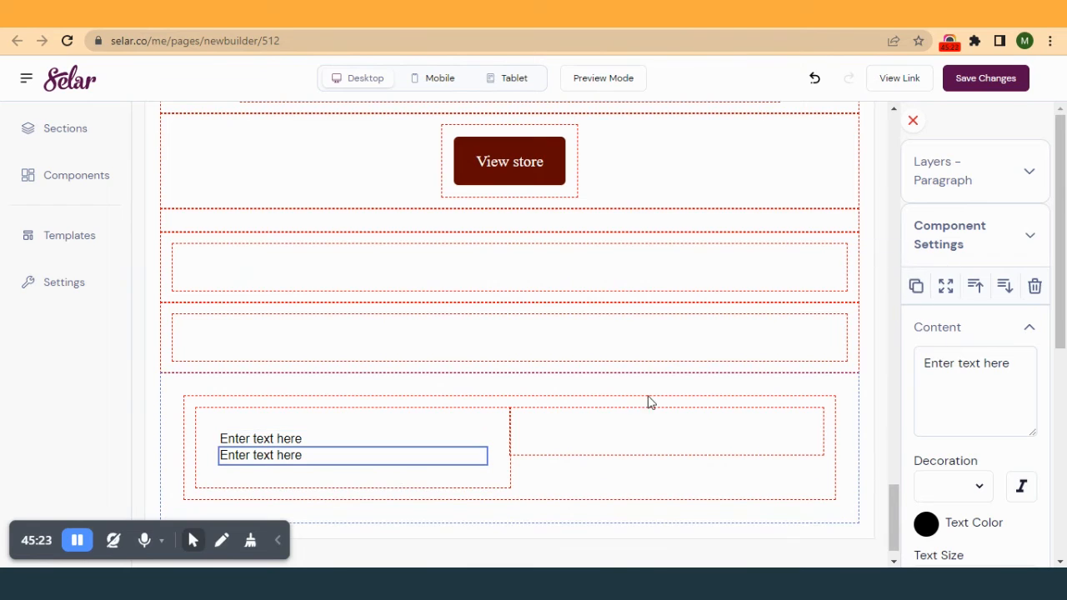
{"action": "left_click", "coordinate": [342, 440]}
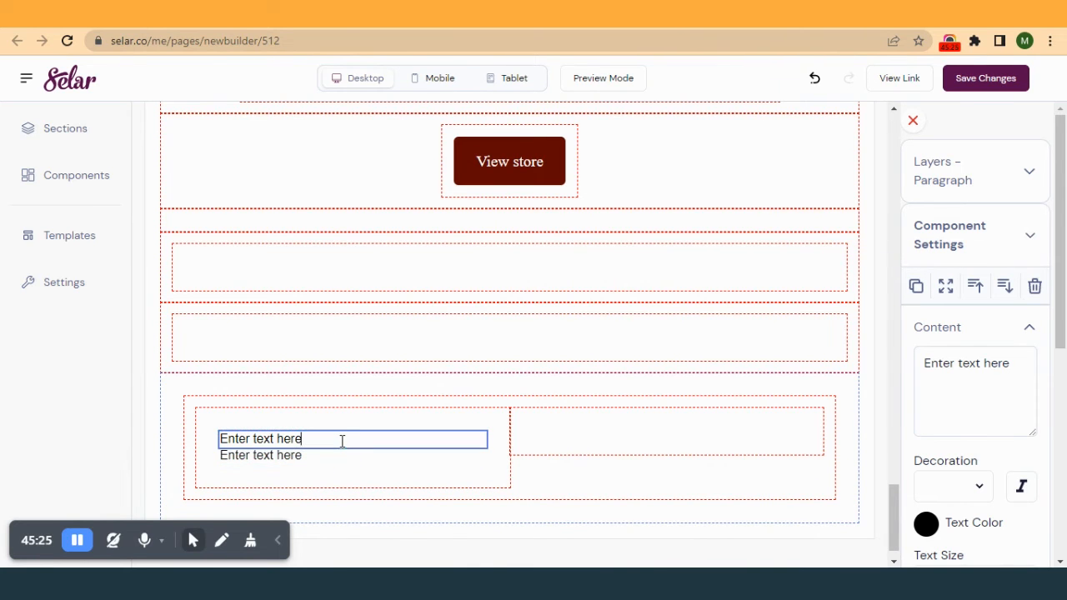
{"action": "left_click", "coordinate": [345, 459]}
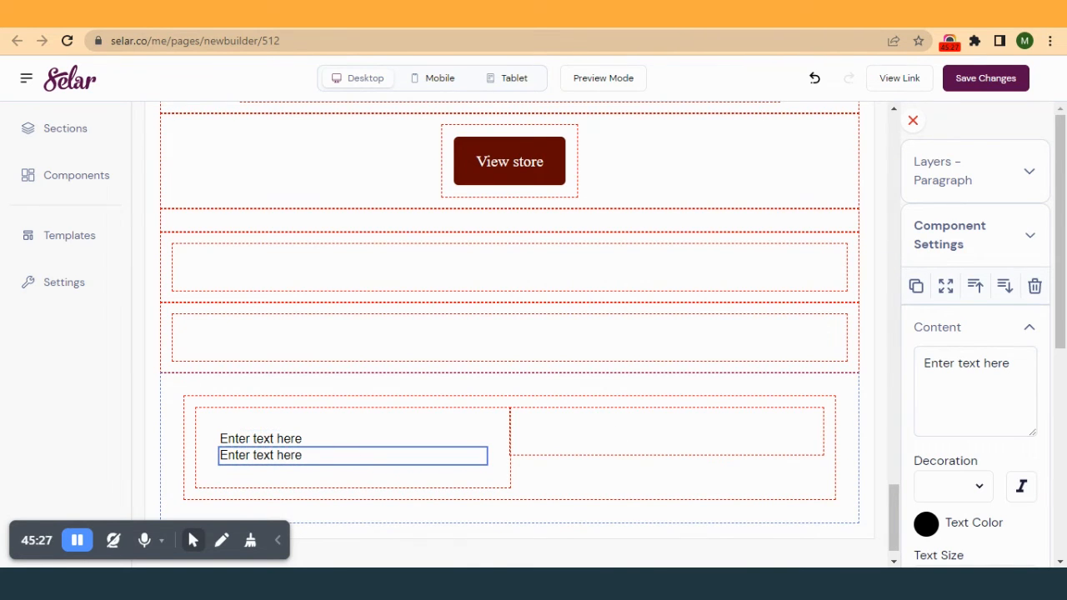
{"action": "key", "text": "ctrl+Tab"}
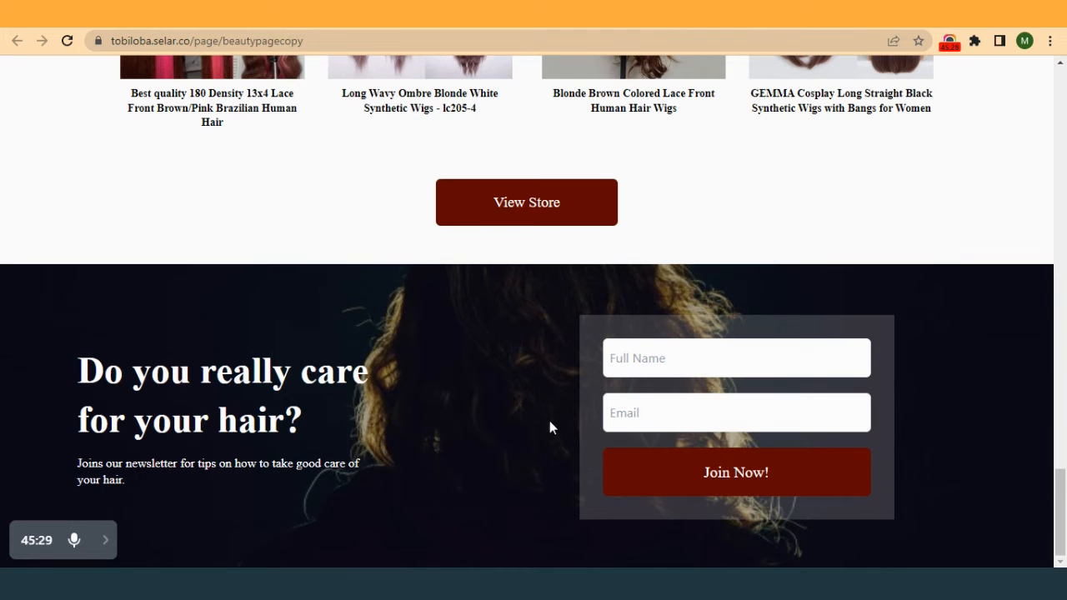
{"action": "key", "text": "ctrl+shift+Tab"}
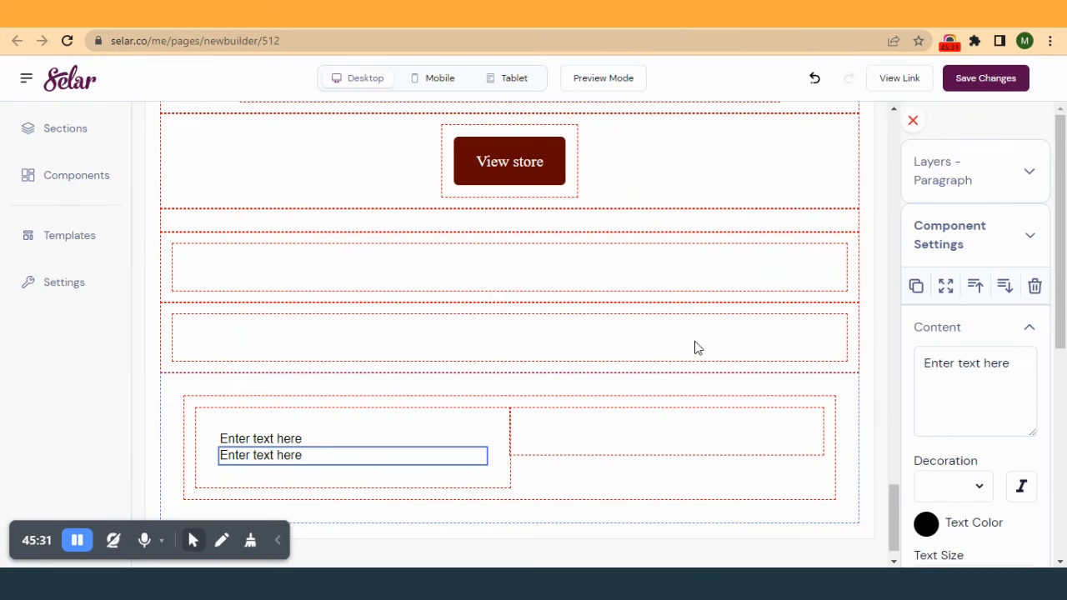
- Check the reference sign-up form and move the empty row below the View store button into the nested row's right column
{"action": "left_click", "coordinate": [642, 439]}
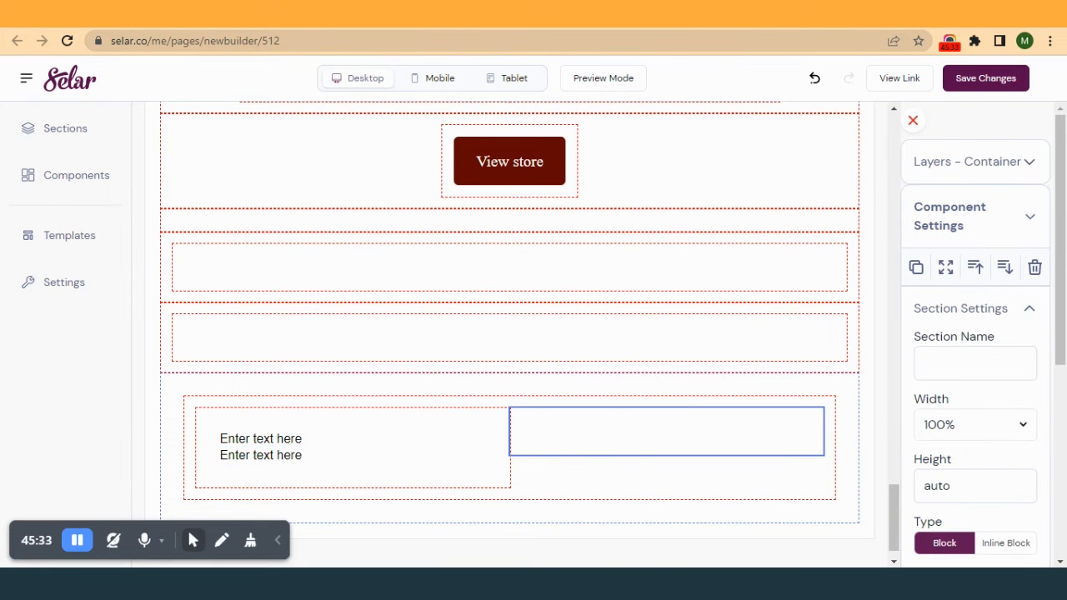
{"action": "key", "text": "ctrl+Tab"}
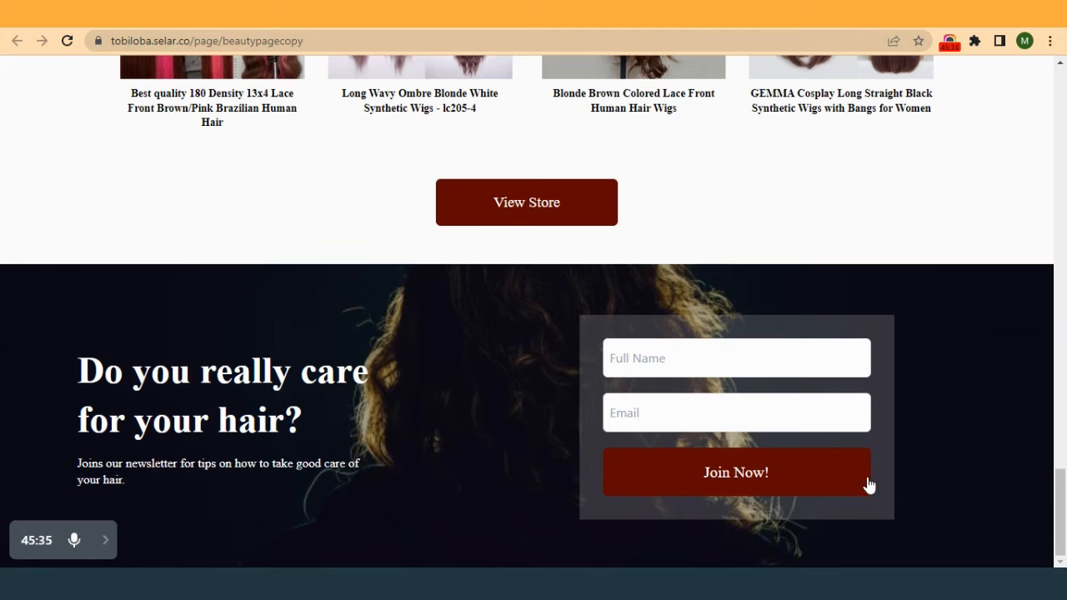
{"action": "key", "text": "ctrl+Tab"}
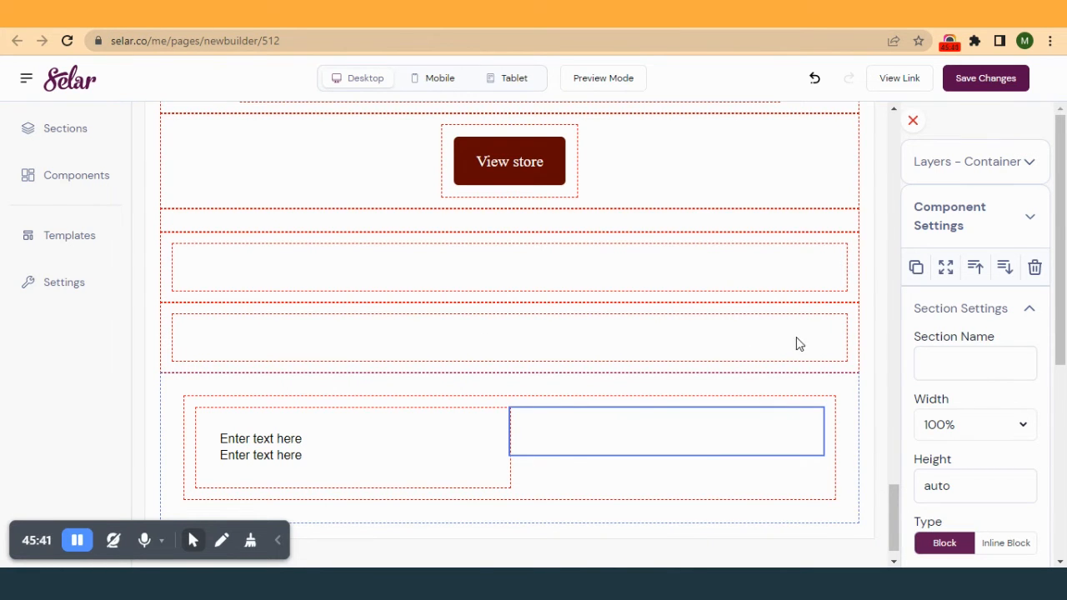
{"action": "left_click", "coordinate": [805, 216]}
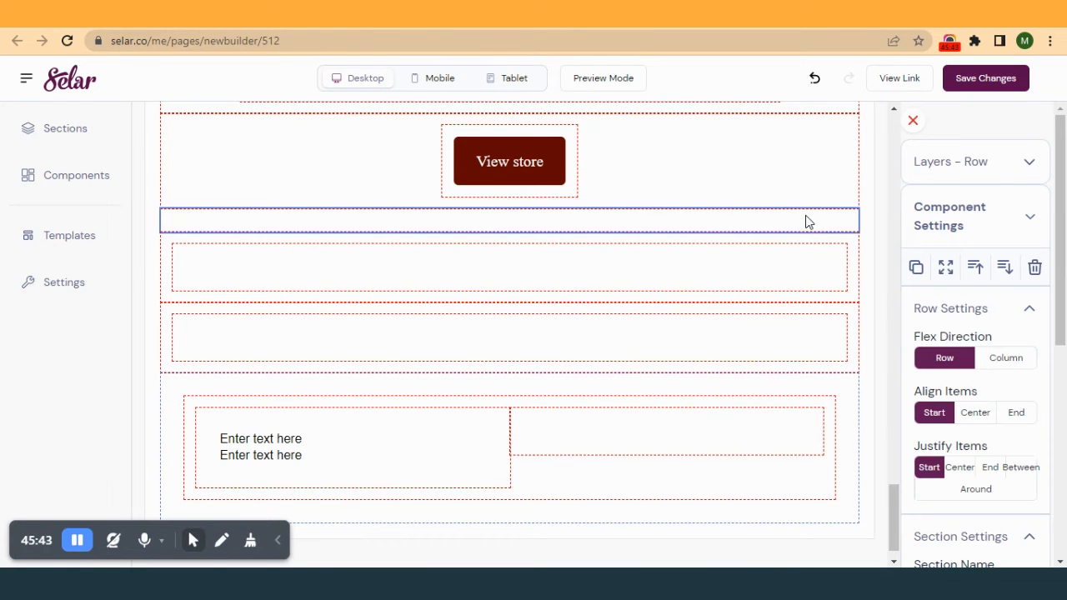
{"action": "left_click_drag", "start_coordinate": [806, 216], "coordinate": [720, 424]}
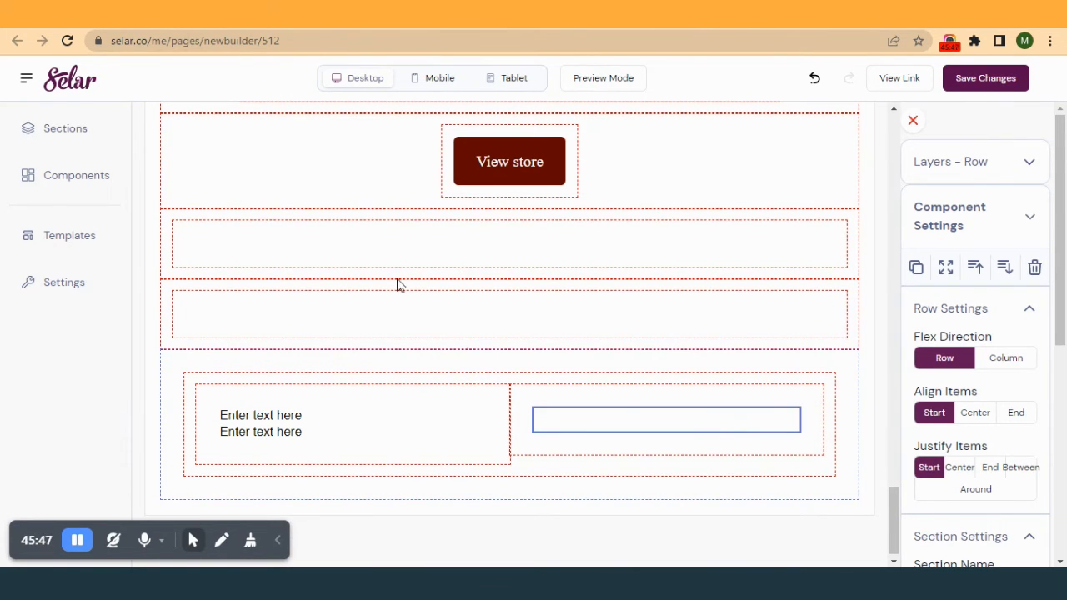
- Add an email opt-in form component inside the row in the right column
{"action": "left_click", "coordinate": [64, 180]}
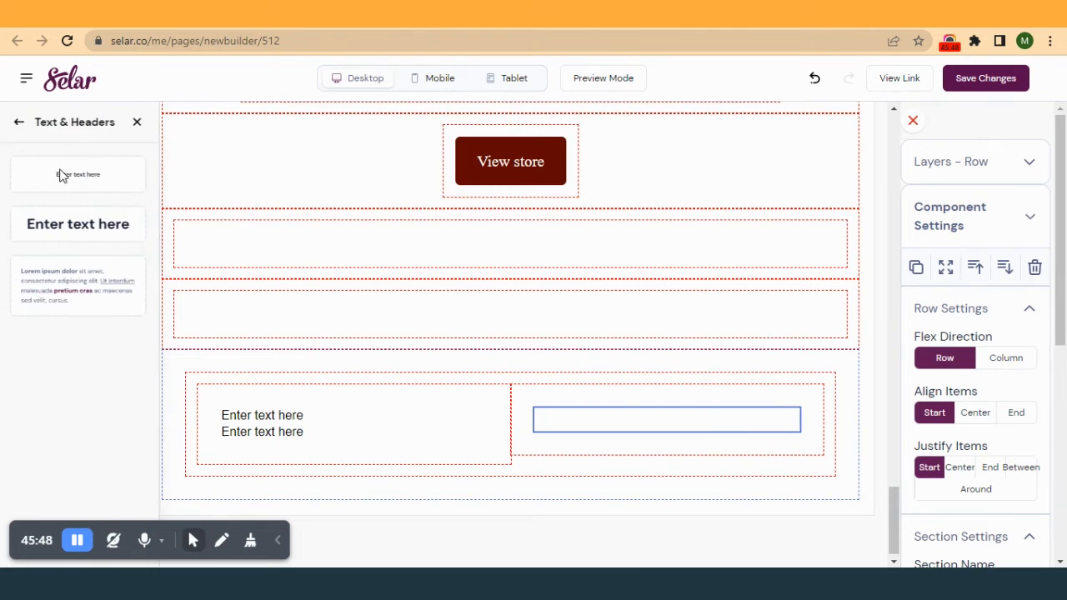
{"action": "left_click", "coordinate": [20, 122]}
{"action": "scroll", "coordinate": [60, 292], "scroll_direction": "down", "scroll_amount": 3}
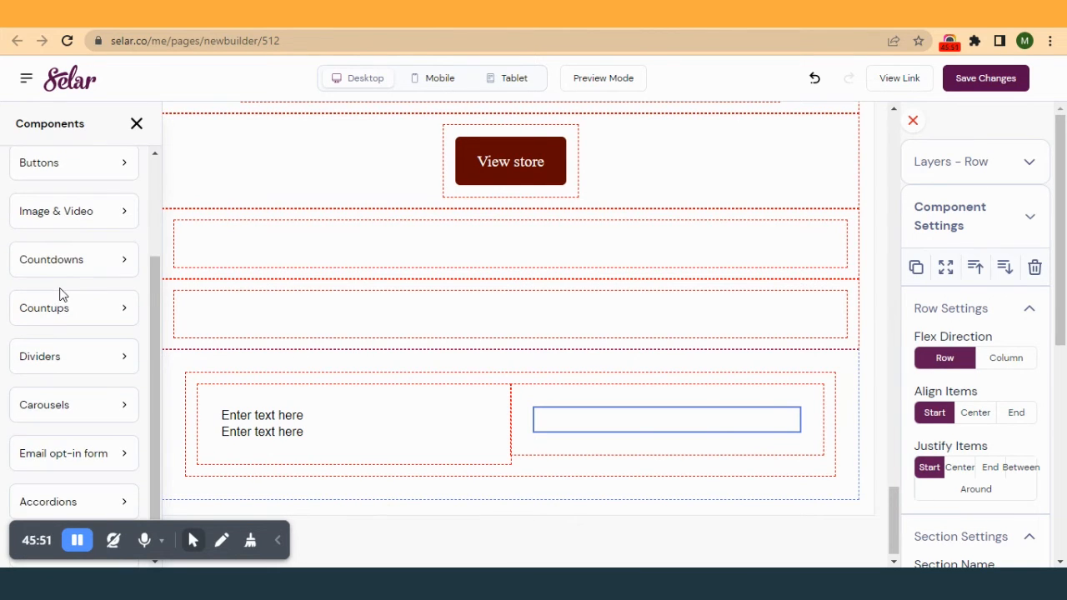
{"action": "left_click", "coordinate": [83, 396]}
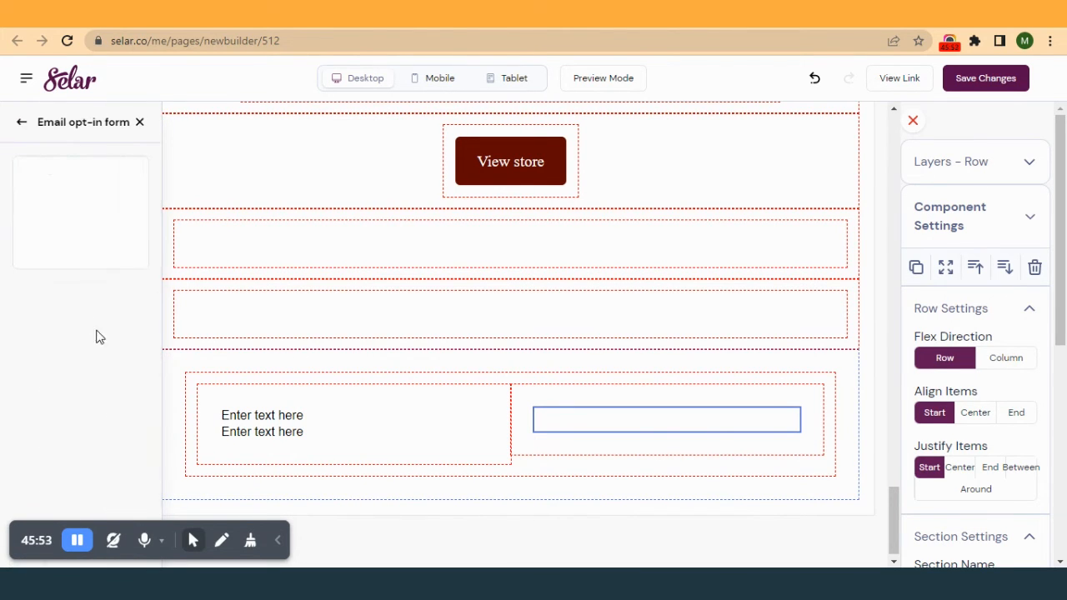
{"action": "left_click_drag", "start_coordinate": [73, 221], "coordinate": [636, 423]}
{"action": "scroll", "coordinate": [635, 425], "scroll_direction": "down", "scroll_amount": 3}
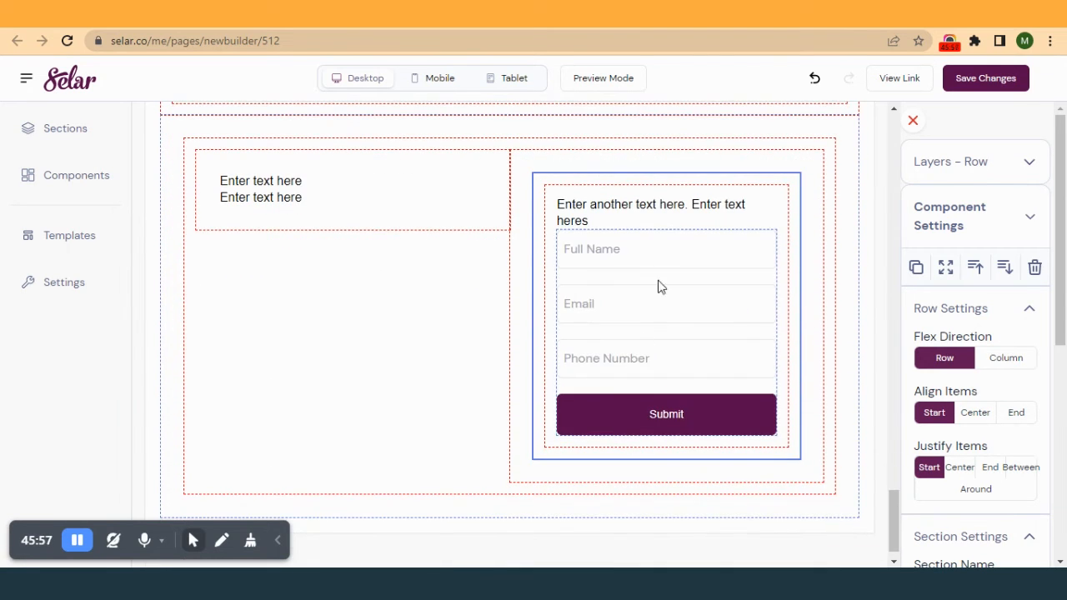
- Delete the placeholder paragraph above the opt-in form's Full Name field
{"action": "left_click", "coordinate": [677, 220]}
{"action": "left_click", "coordinate": [1022, 286]}
{"action": "left_click", "coordinate": [602, 131]}
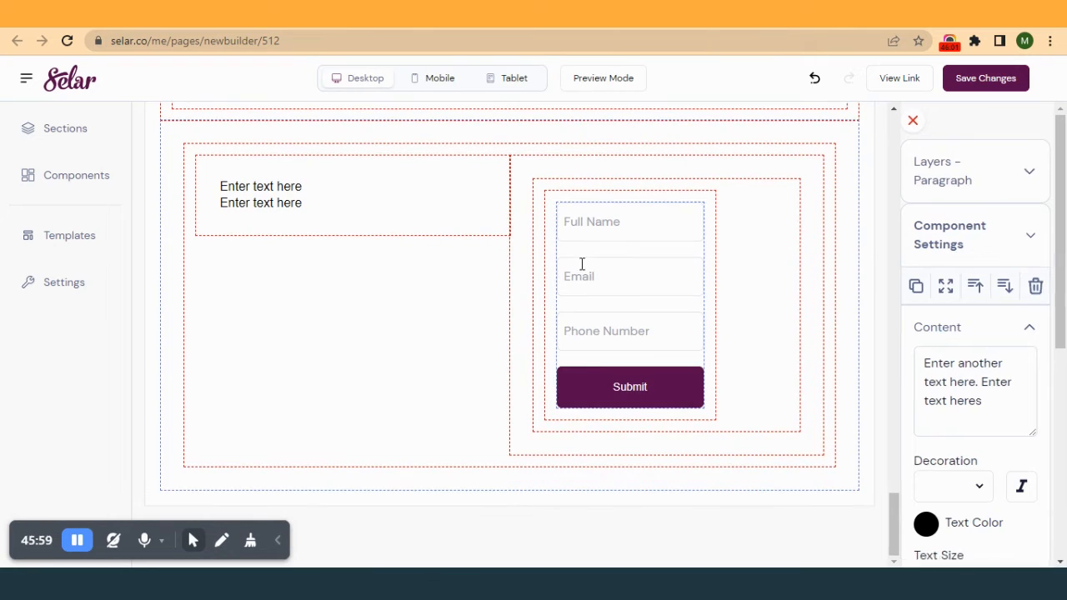
- Set both Align Items and Justify Items to Center for the row holding the opt-in form
{"action": "left_click", "coordinate": [740, 302]}
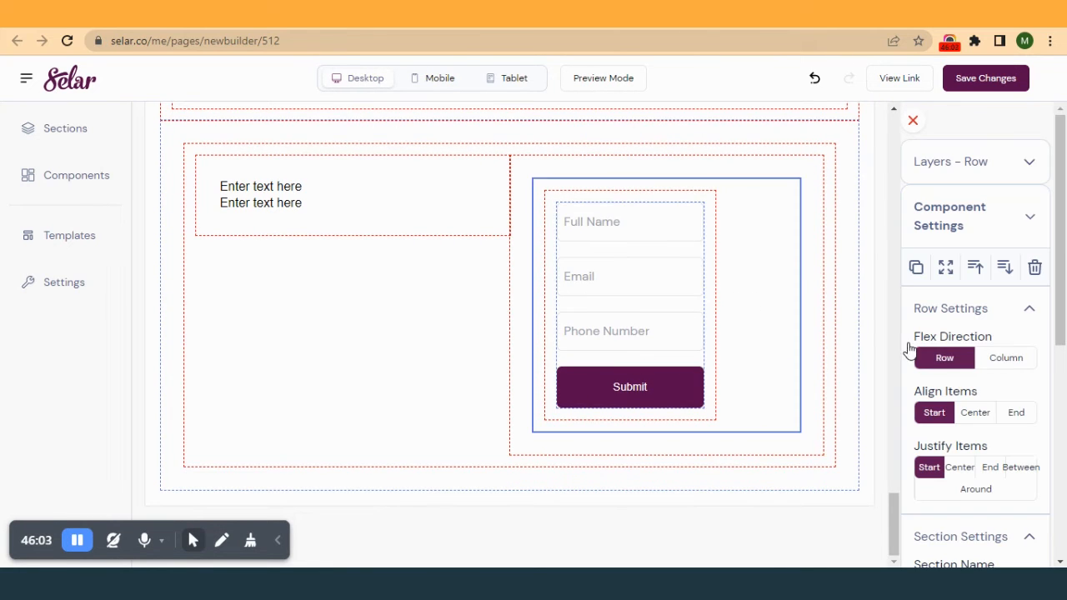
{"action": "left_click", "coordinate": [977, 415]}
{"action": "left_click", "coordinate": [959, 468]}
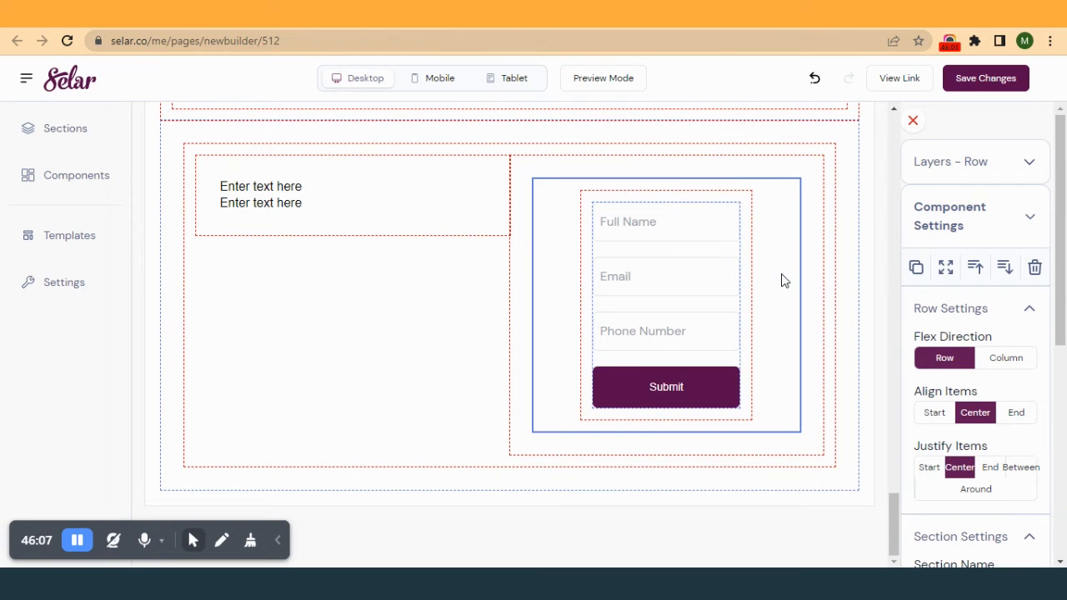
- Turn off the phone number request in the opt-in form's settings
{"action": "left_click", "coordinate": [587, 280]}
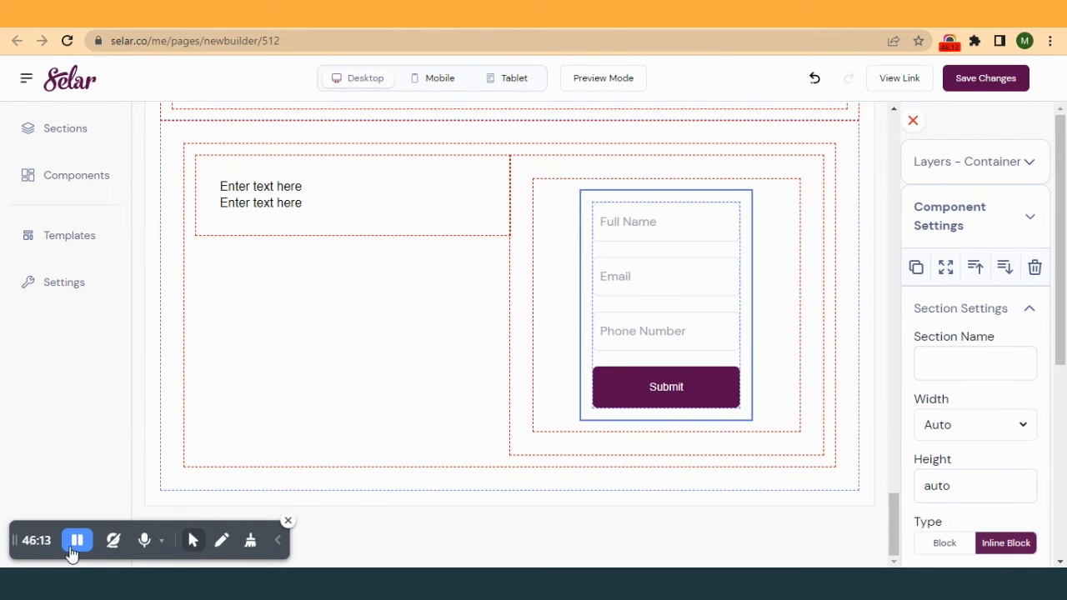
{"action": "left_click", "coordinate": [680, 309]}
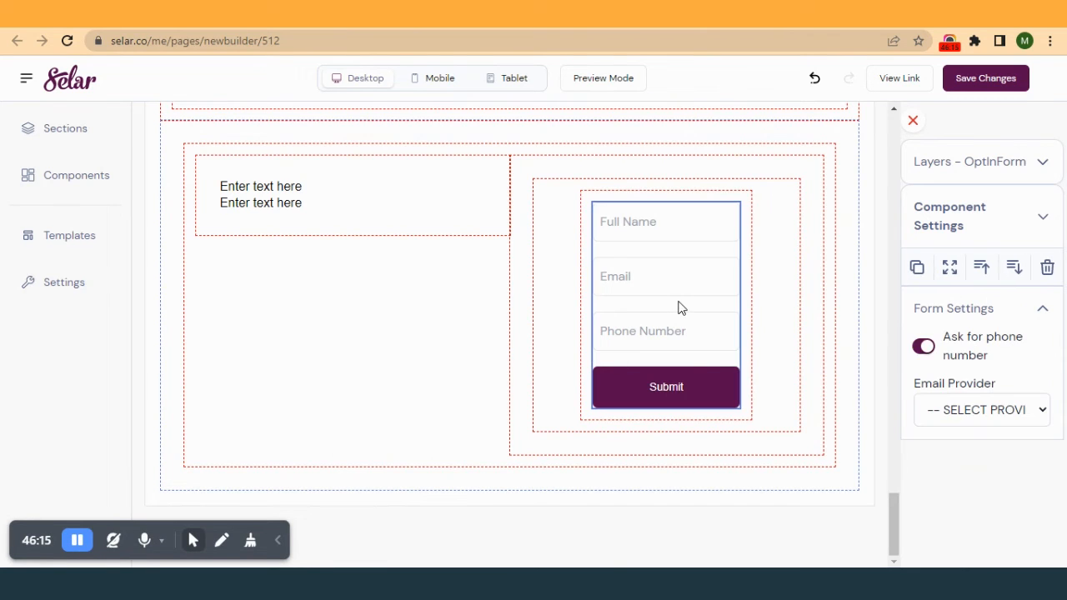
{"action": "left_click", "coordinate": [926, 351]}
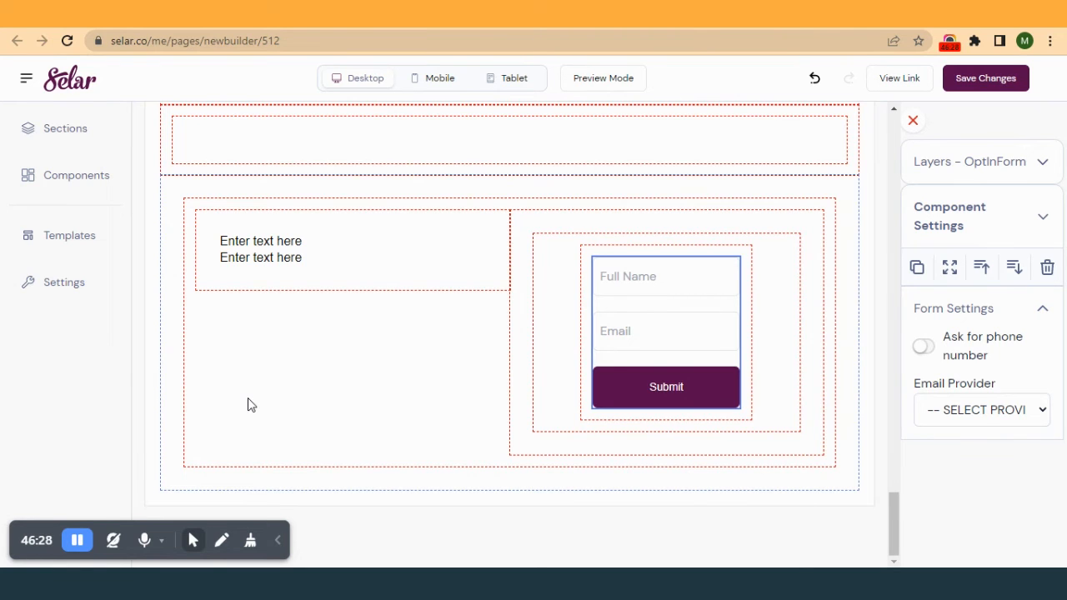
- Replace the upper left-column placeholder with the heading "Do you really care for your hair?" copied from the reference page
{"action": "left_click", "coordinate": [290, 246]}
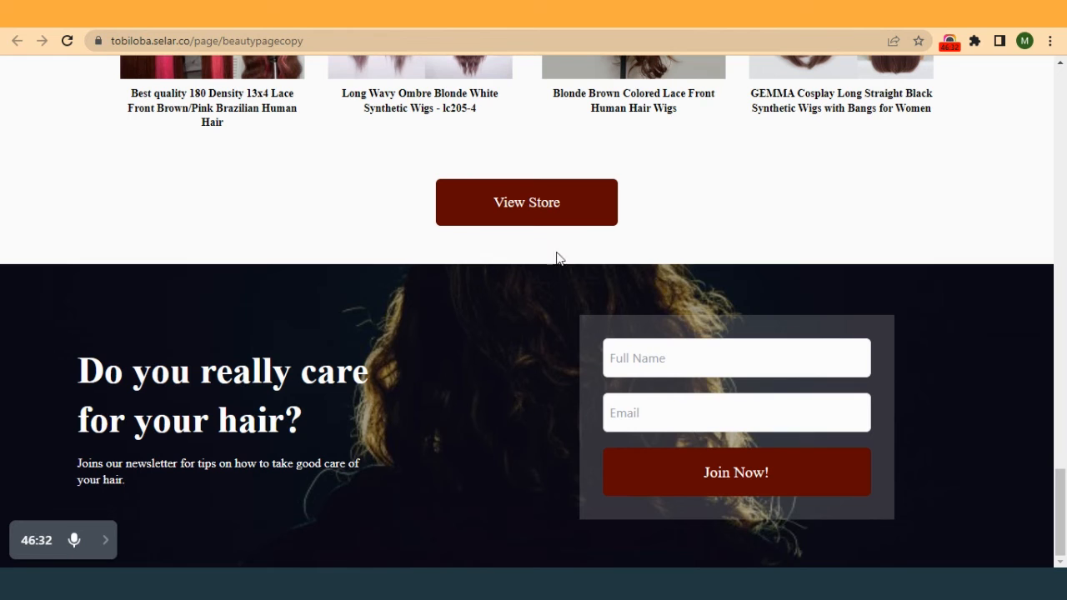
{"action": "left_click_drag", "start_coordinate": [287, 430], "coordinate": [28, 392]}
{"action": "key", "text": "ctrl+c"}
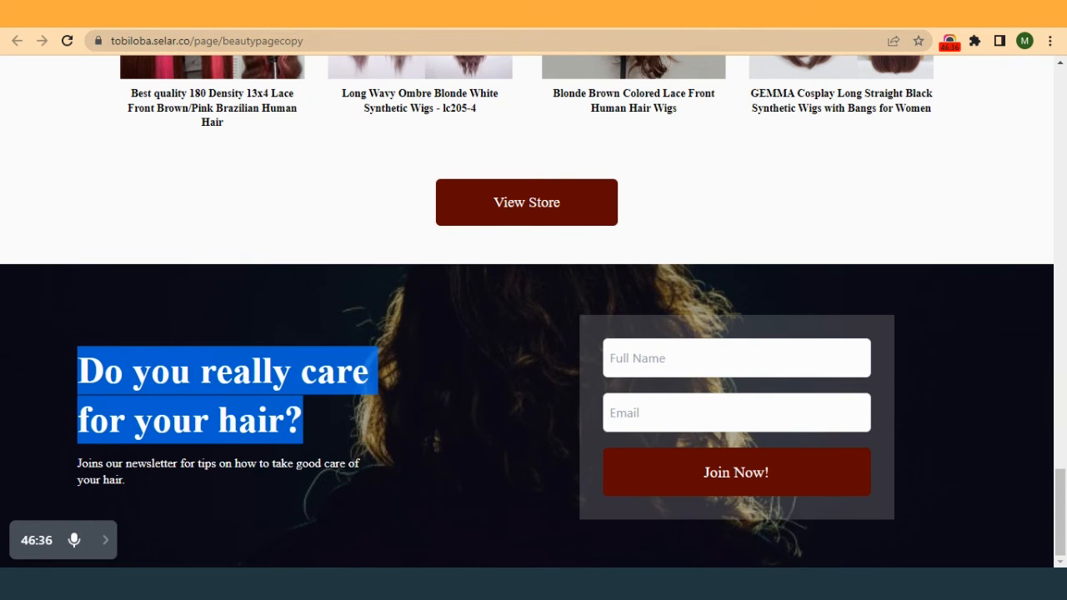
{"action": "key", "text": "ctrl+Tab"}
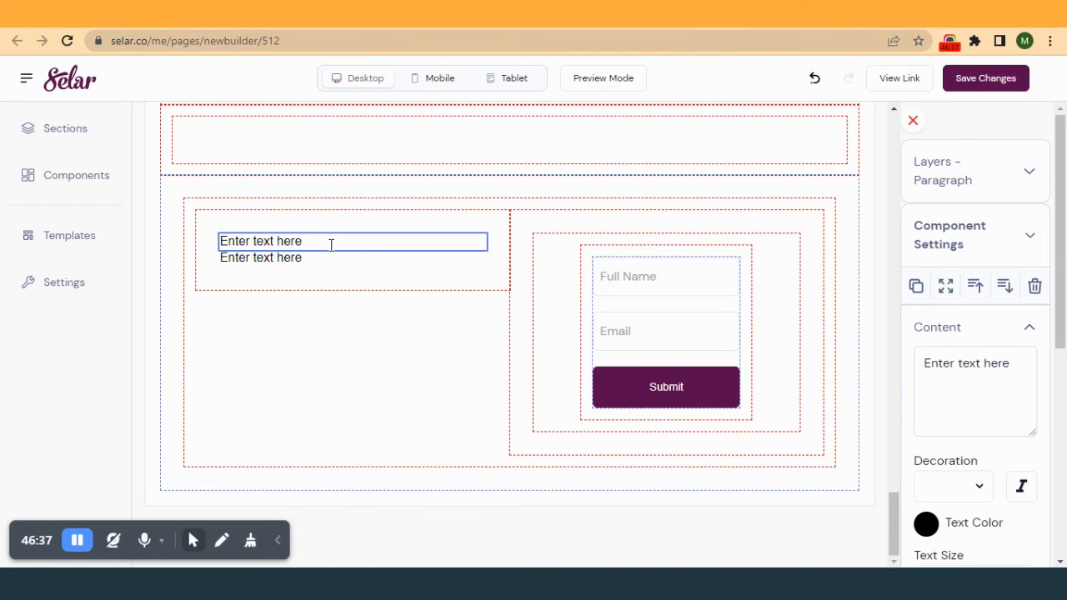
{"action": "triple_click", "coordinate": [1007, 360]}
{"action": "key", "text": "ctrl+v"}
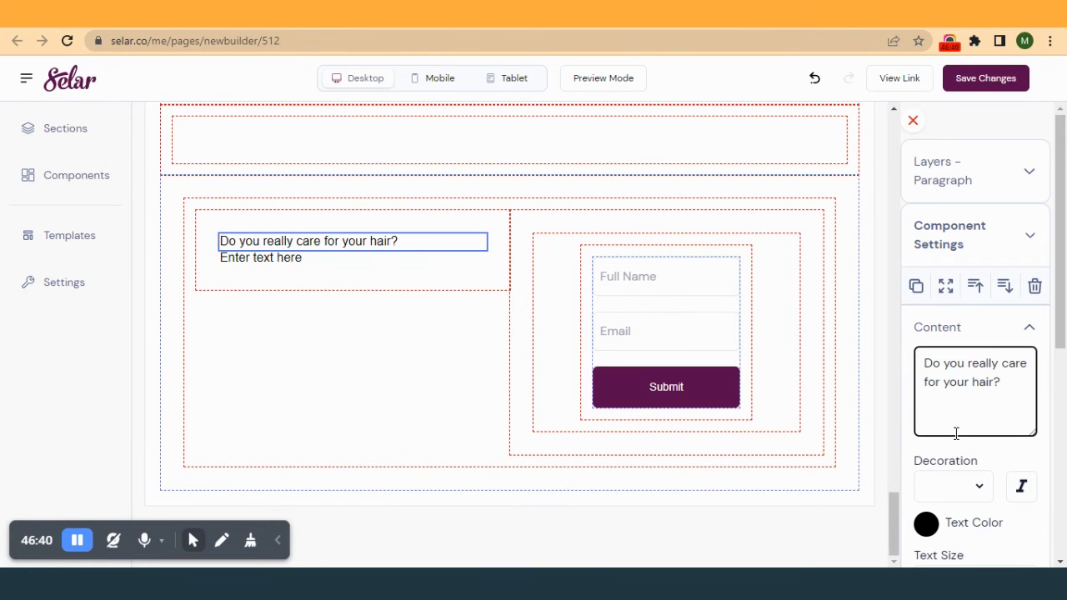
- Replace the lower left-column placeholder with "Joins our newsletter for tips on how to take good care of your hair." copied from the reference page
{"action": "scroll", "coordinate": [959, 457], "scroll_direction": "down", "scroll_amount": 1}
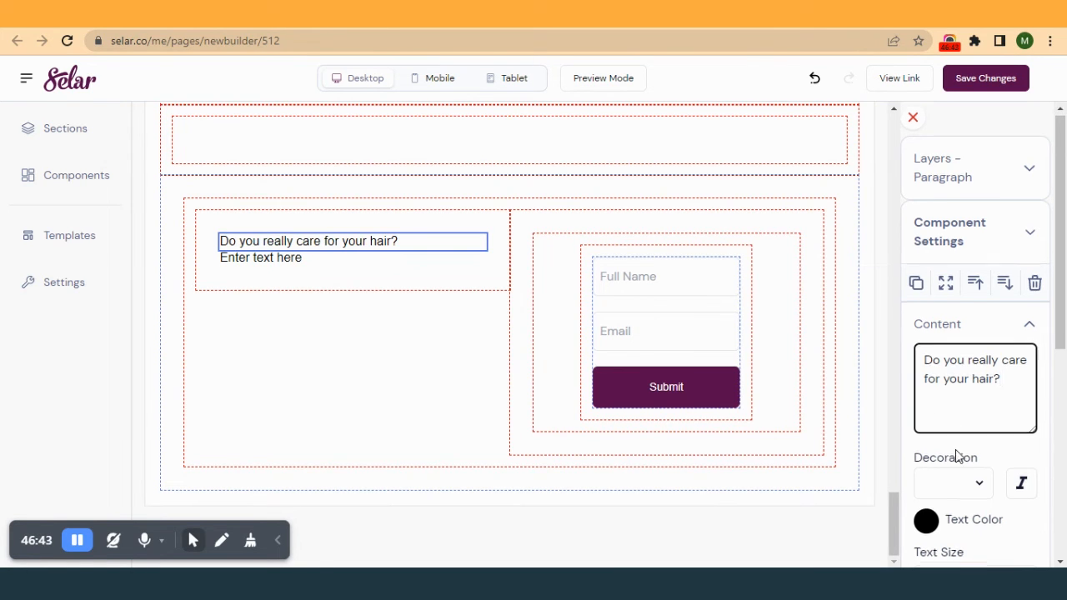
{"action": "scroll", "coordinate": [959, 457], "scroll_direction": "down", "scroll_amount": 3}
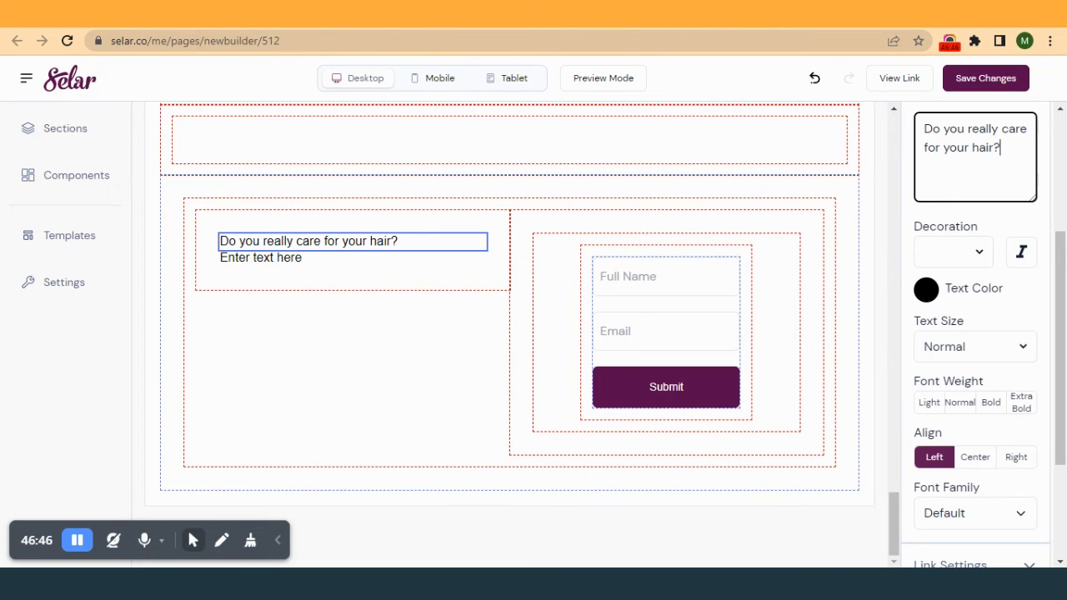
{"action": "left_click", "coordinate": [508, 15]}
{"action": "left_click_drag", "start_coordinate": [151, 490], "coordinate": [80, 464]}
{"action": "key", "text": "ctrl+c"}
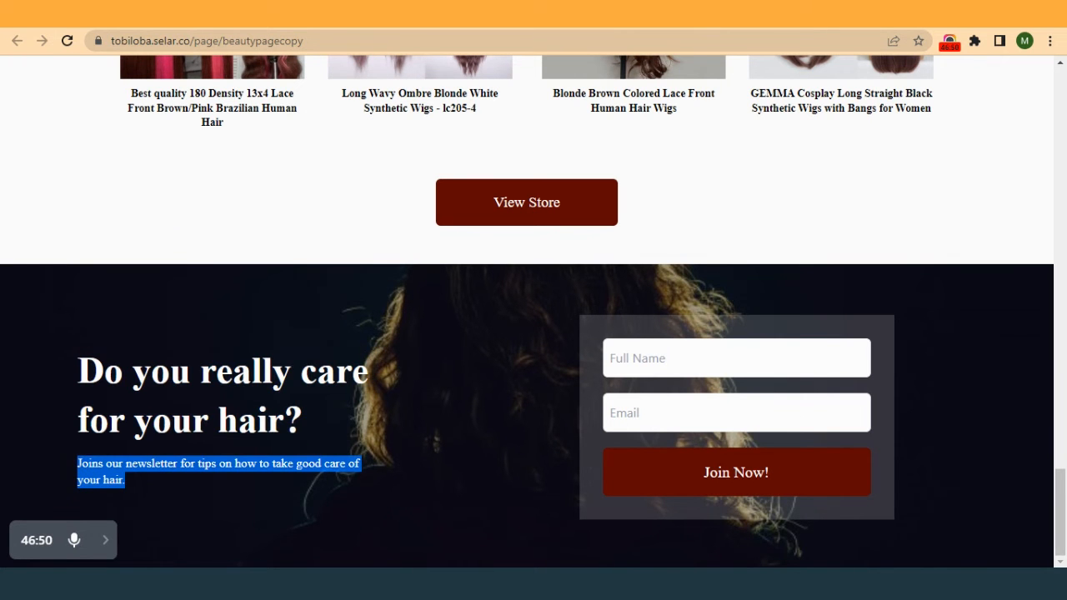
{"action": "left_click", "coordinate": [359, 15]}
{"action": "left_click", "coordinate": [372, 258]}
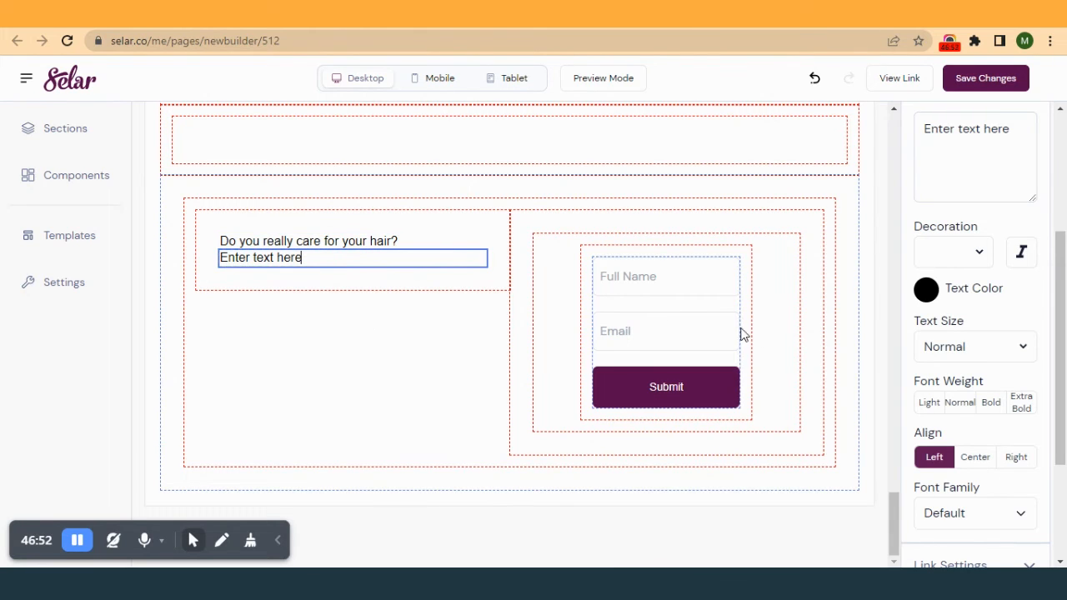
{"action": "triple_click", "coordinate": [967, 131]}
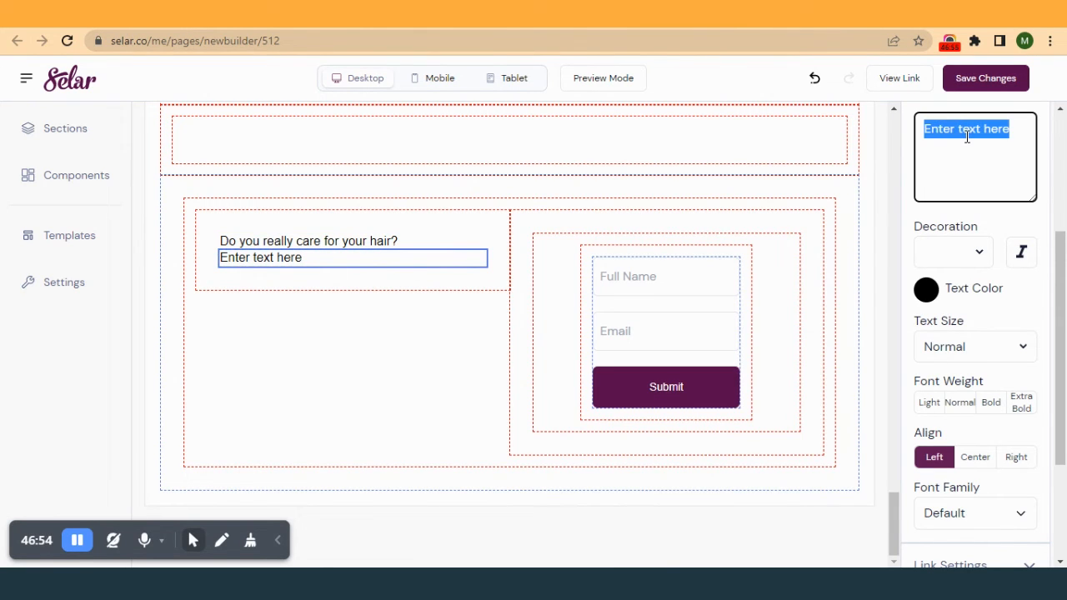
{"action": "key", "text": "ctrl+v"}
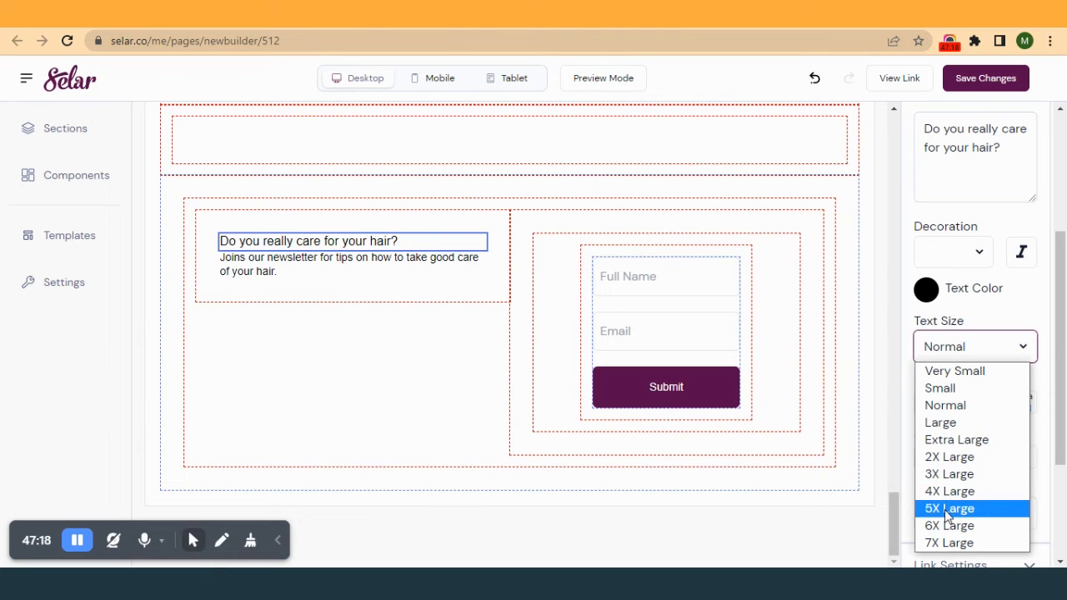
- Set the newsletter heading's text size to 5X Large and its font weight to Bold, checking against the reference
{"action": "left_click", "coordinate": [945, 507]}
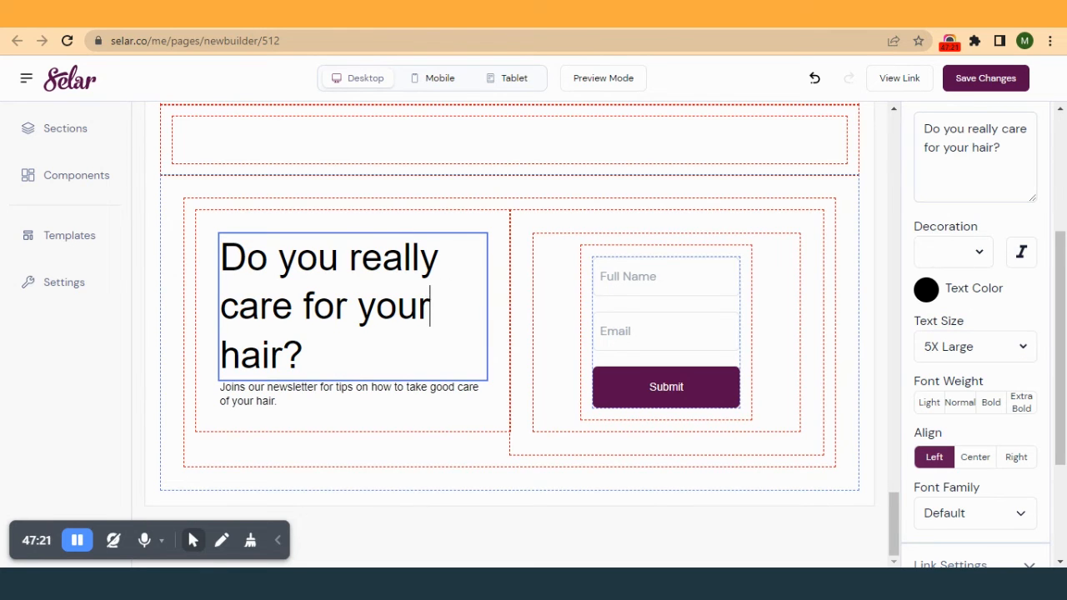
{"action": "left_click", "coordinate": [899, 77]}
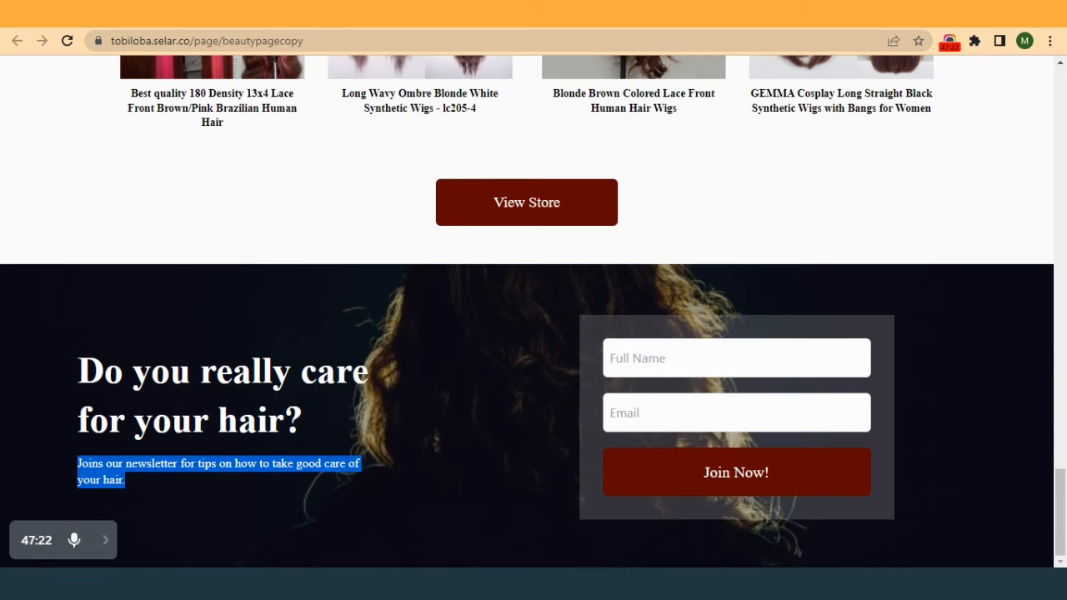
{"action": "key", "text": "ctrl+w"}
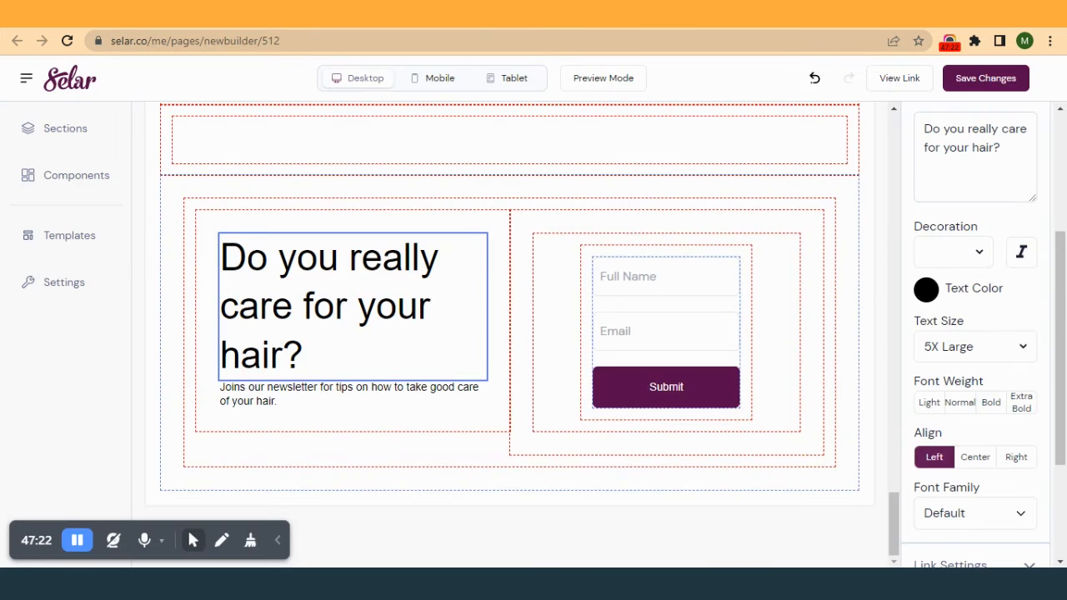
{"action": "left_click", "coordinate": [992, 404]}
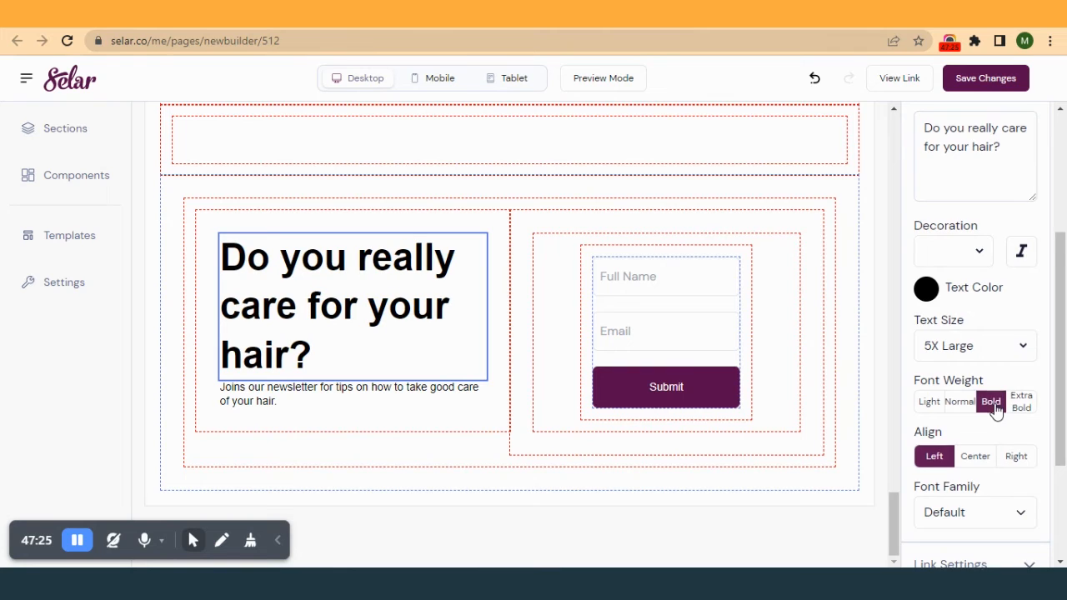
- Set the font family of the newsletter heading "Do you really care for your hair?" to Avenir
{"action": "scroll", "coordinate": [994, 409], "scroll_direction": "down", "scroll_amount": 2}
{"action": "left_click", "coordinate": [970, 340]}
{"action": "scroll", "coordinate": [963, 425], "scroll_direction": "down", "scroll_amount": 2}
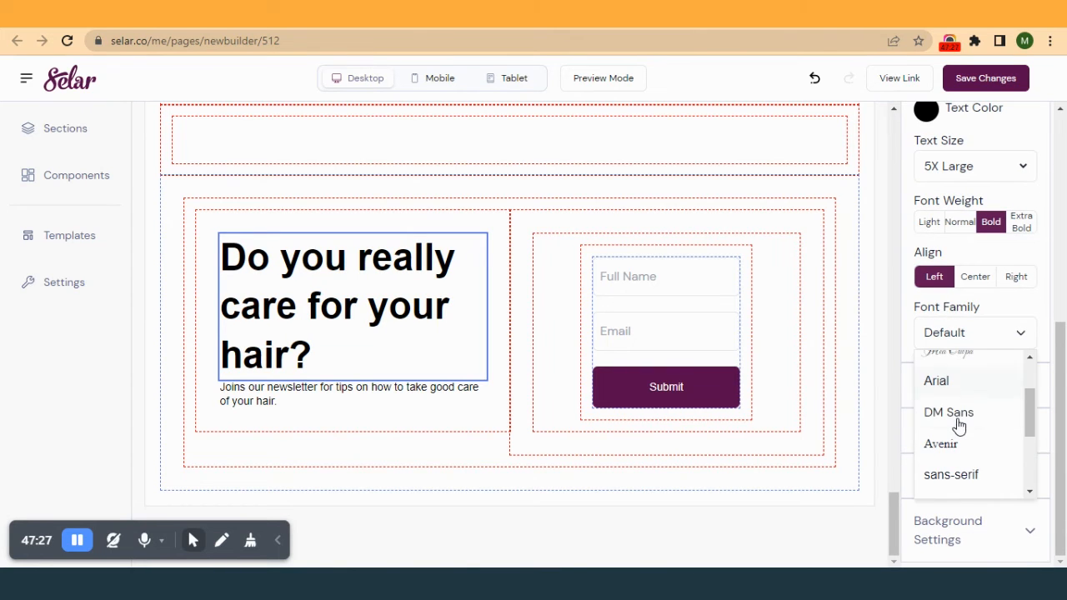
{"action": "left_click", "coordinate": [955, 445]}
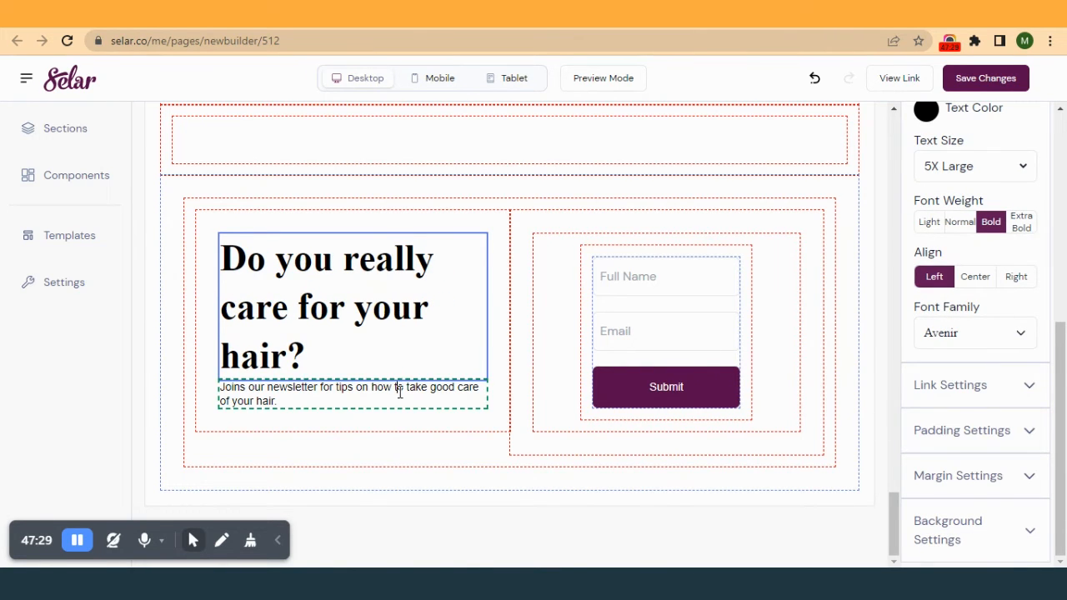
- Set the font family of the newsletter text below the heading to Avenir
{"action": "left_click", "coordinate": [400, 392]}
{"action": "left_click", "coordinate": [959, 343]}
{"action": "scroll", "coordinate": [962, 454], "scroll_direction": "down", "scroll_amount": 3}
{"action": "scroll", "coordinate": [962, 457], "scroll_direction": "up", "scroll_amount": 3}
{"action": "left_click", "coordinate": [955, 451]}
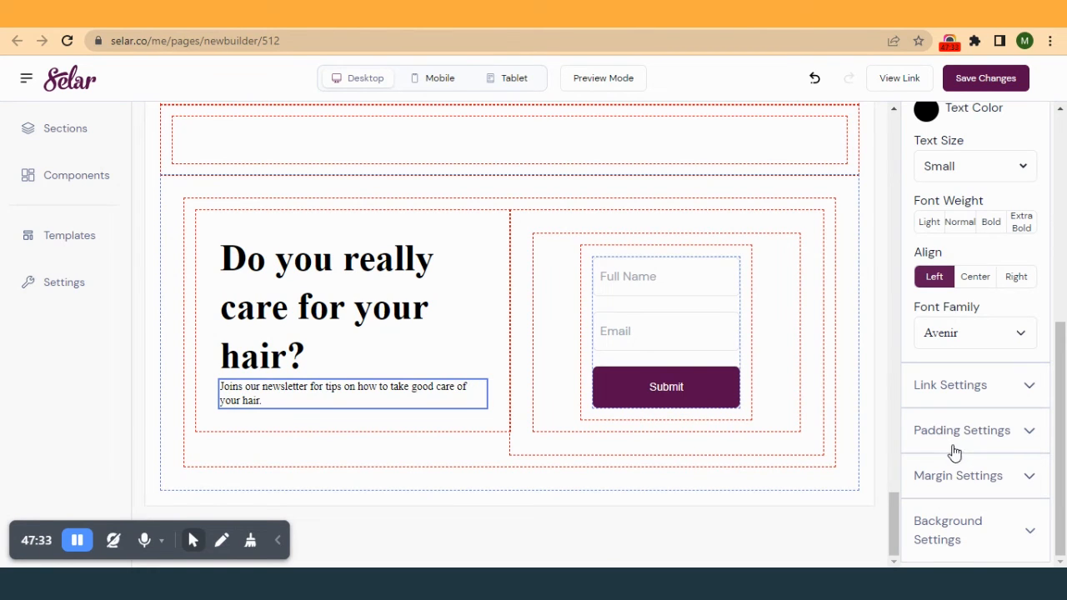
- Turn on the background image option for the outer container of the newsletter section
{"action": "left_click", "coordinate": [503, 306]}
{"action": "left_click", "coordinate": [848, 243]}
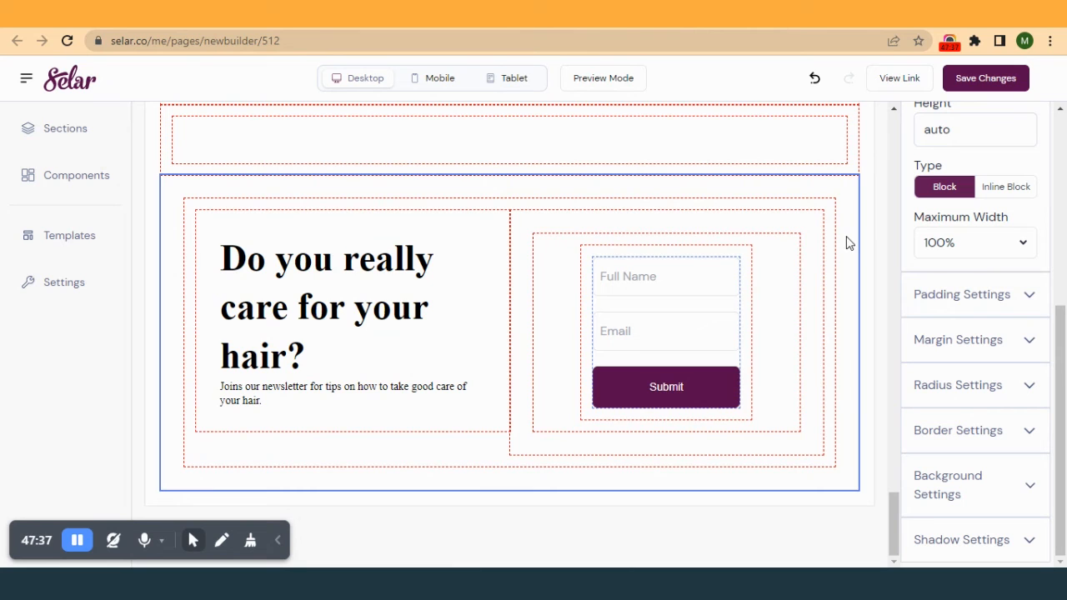
{"action": "left_click", "coordinate": [955, 511]}
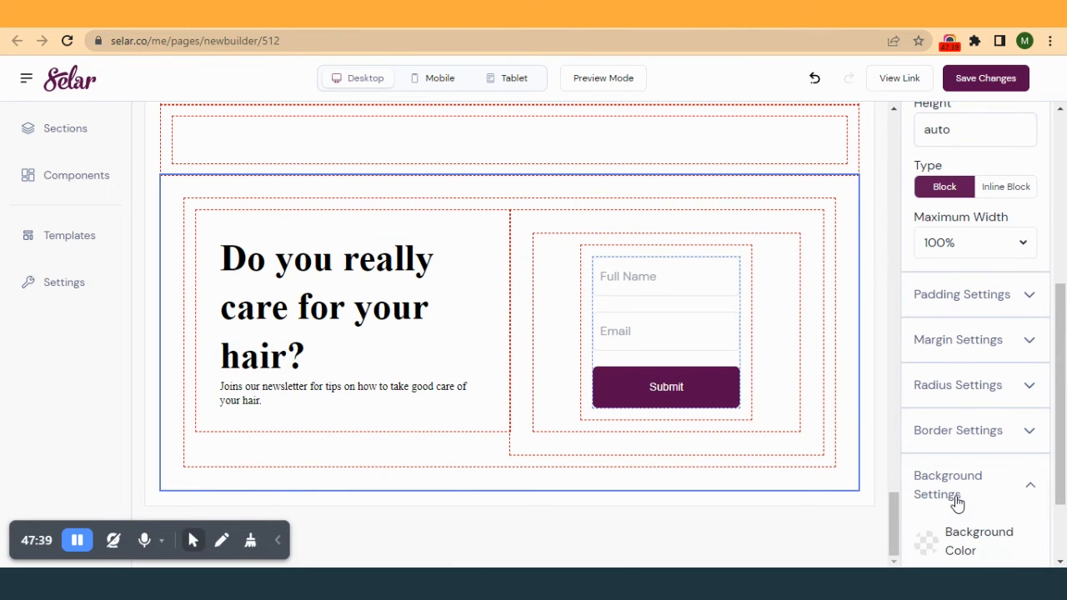
{"action": "left_click", "coordinate": [931, 549]}
{"action": "left_click", "coordinate": [934, 544]}
{"action": "scroll", "coordinate": [934, 529], "scroll_direction": "down", "scroll_amount": 2}
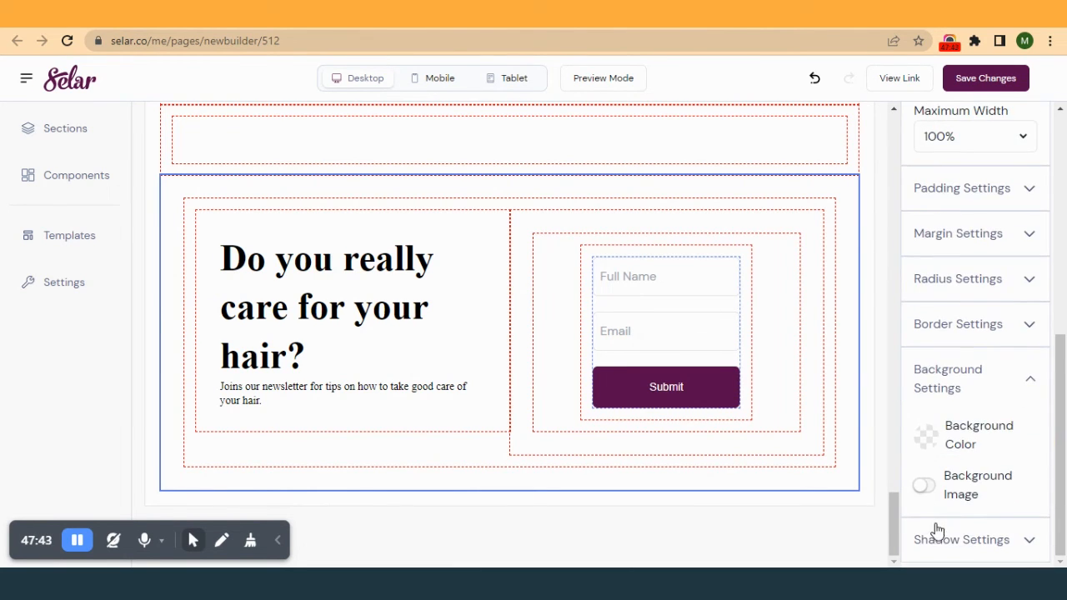
{"action": "left_click", "coordinate": [924, 487]}
{"action": "scroll", "coordinate": [943, 470], "scroll_direction": "down", "scroll_amount": 3}
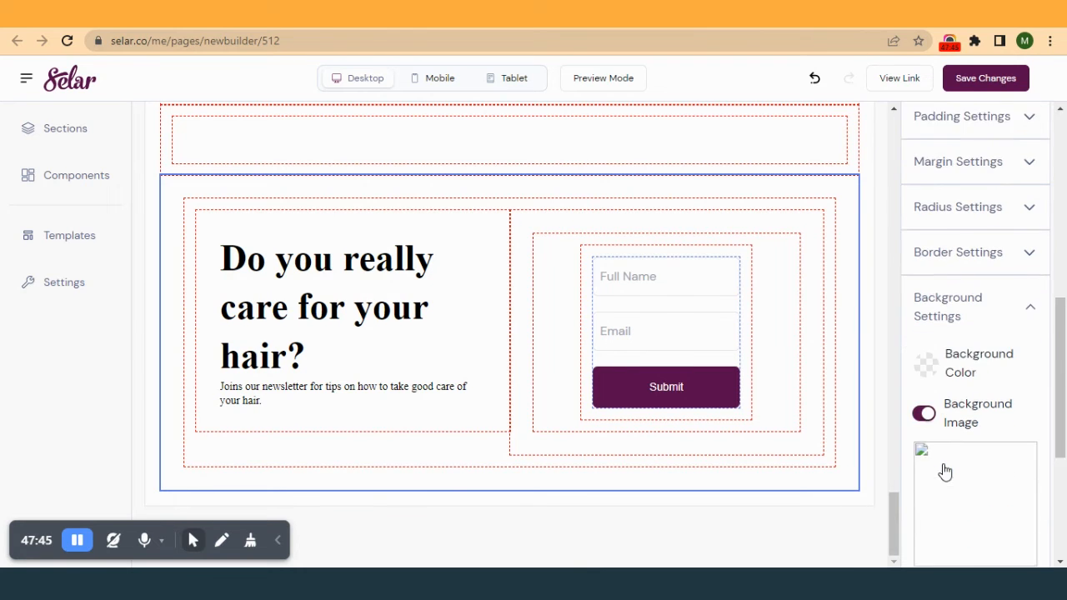
- Choose n-a-1657293744.png from the media library as the newsletter section's background image
{"action": "left_click", "coordinate": [959, 439]}
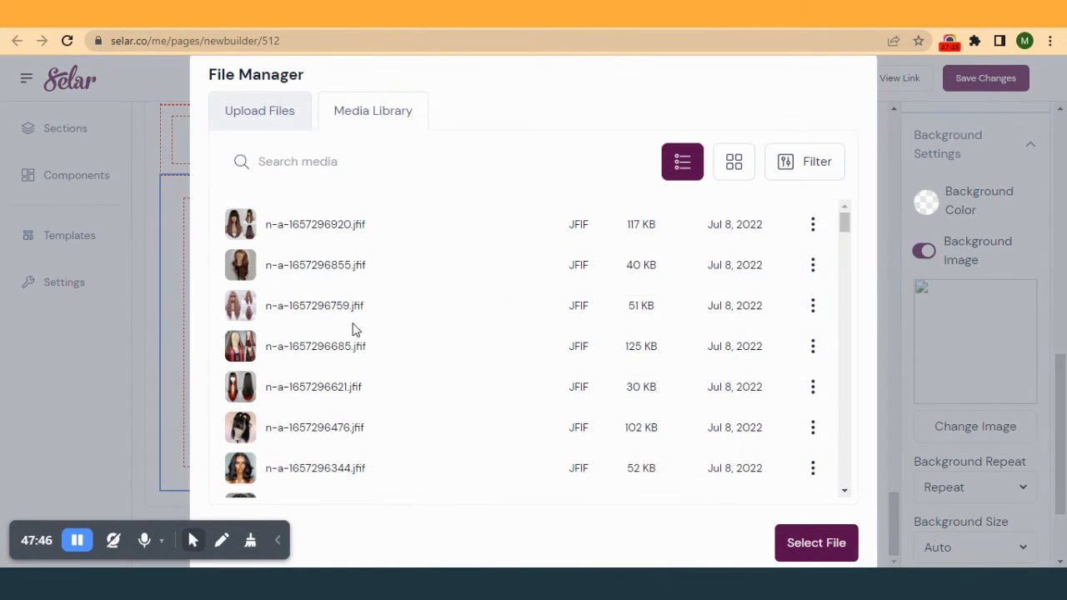
{"action": "left_click", "coordinate": [317, 280]}
{"action": "scroll", "coordinate": [317, 294], "scroll_direction": "down", "scroll_amount": 4}
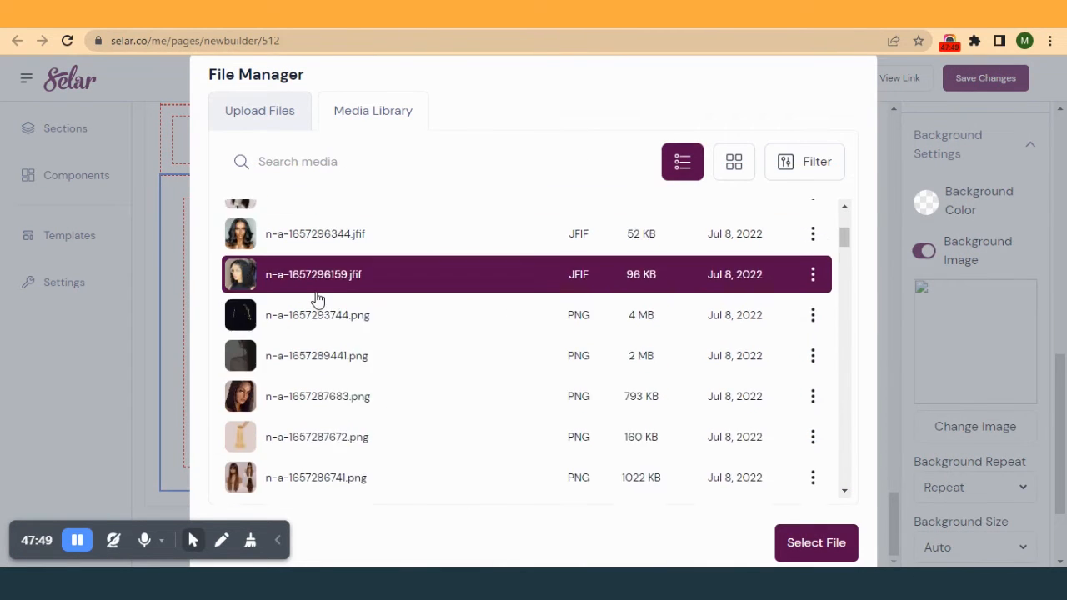
{"action": "left_click", "coordinate": [323, 250]}
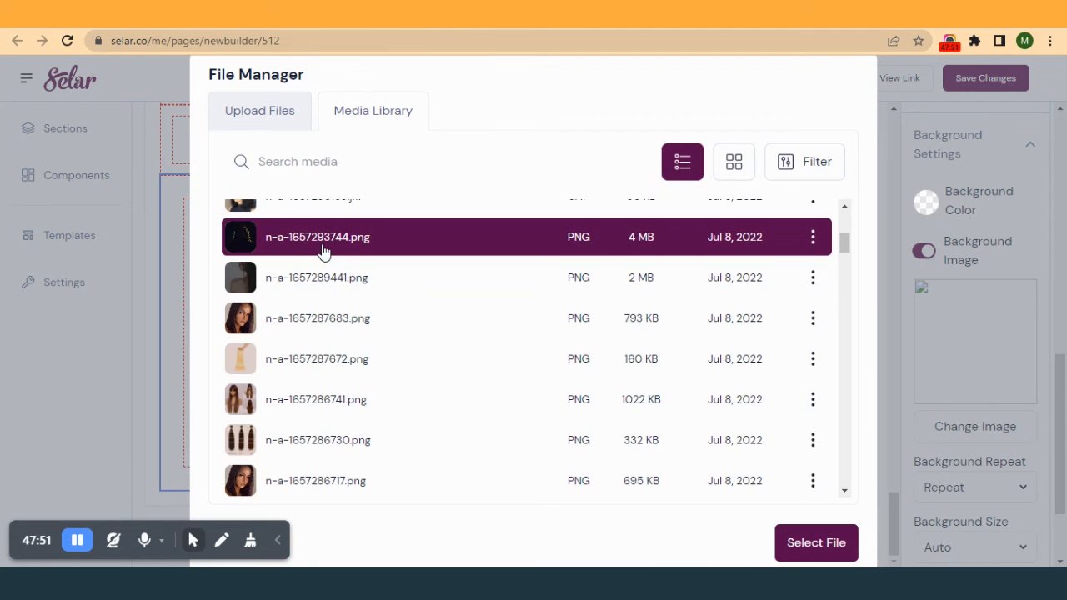
{"action": "left_click", "coordinate": [786, 548]}
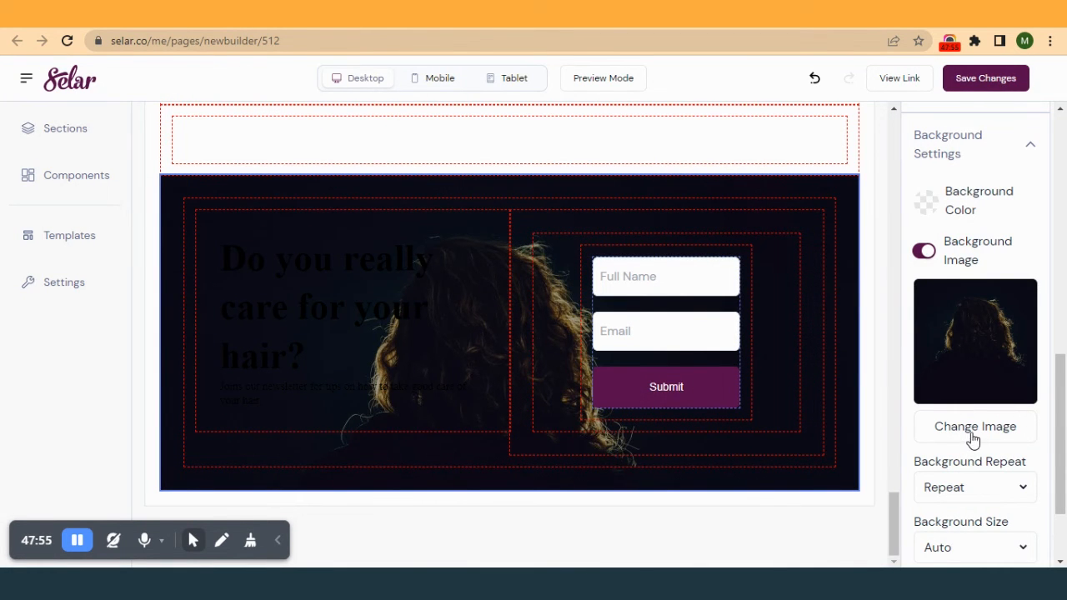
- Configure the newsletter section's background image with No Repeat, Cover size and Top Center position
{"action": "scroll", "coordinate": [972, 484], "scroll_direction": "down", "scroll_amount": 2}
{"action": "left_click", "coordinate": [979, 375]}
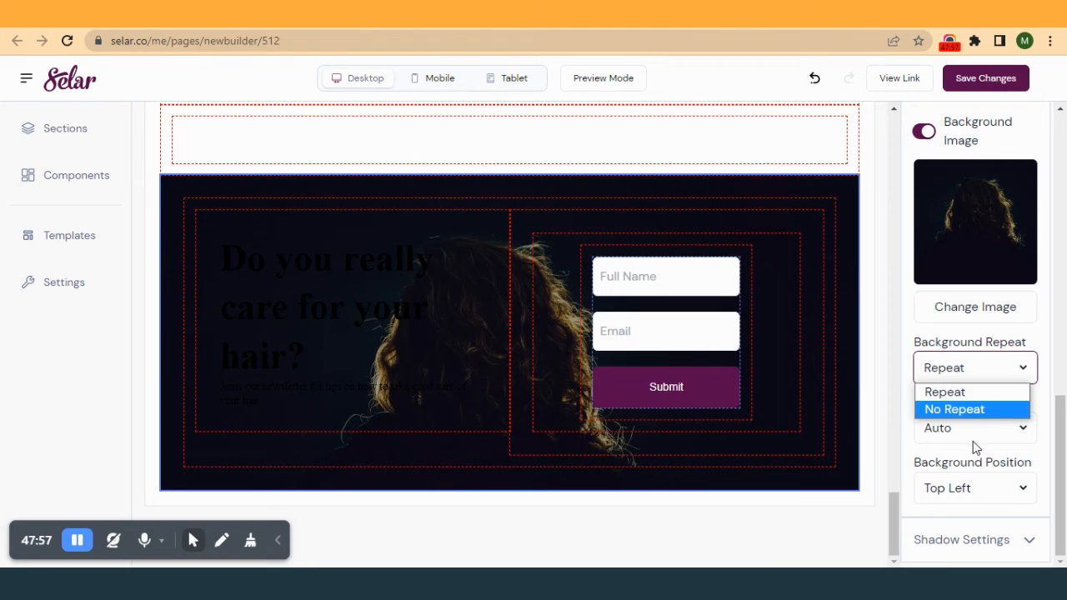
{"action": "left_click", "coordinate": [965, 412]}
{"action": "left_click", "coordinate": [967, 434]}
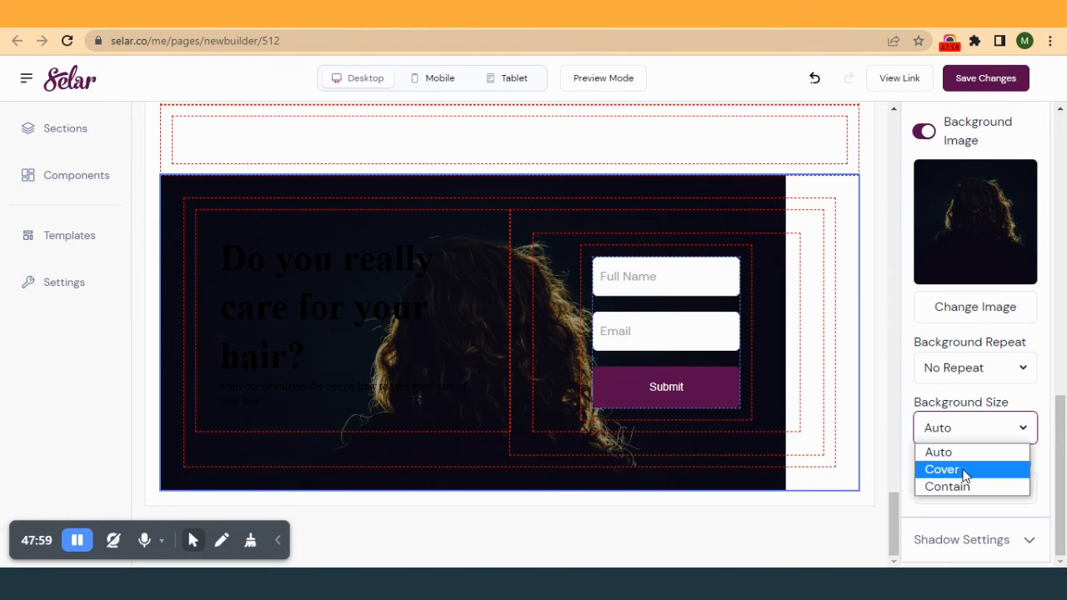
{"action": "left_click", "coordinate": [965, 472]}
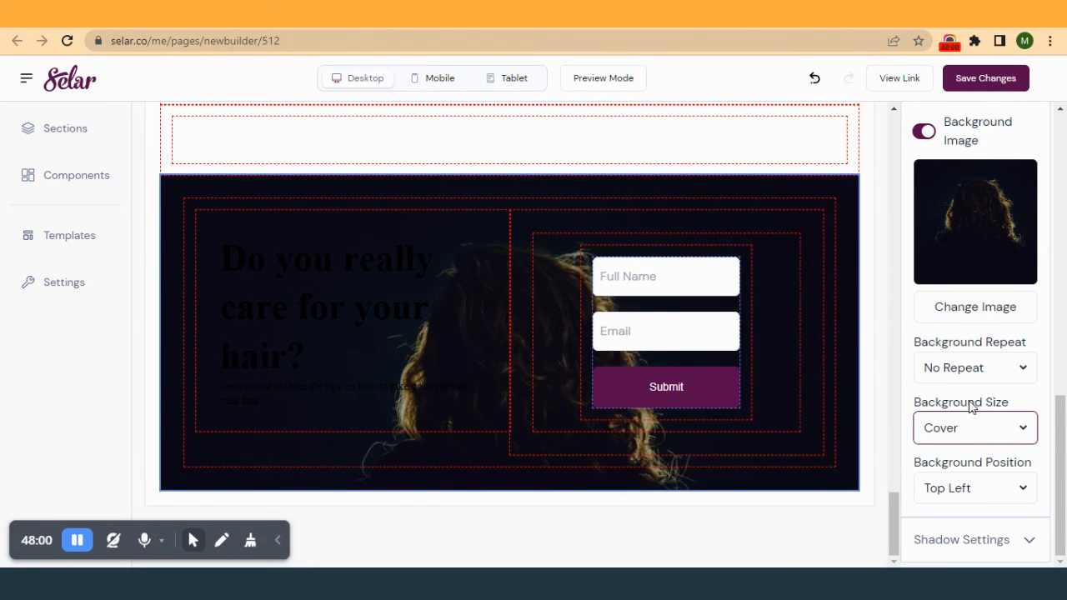
{"action": "left_click", "coordinate": [965, 488]}
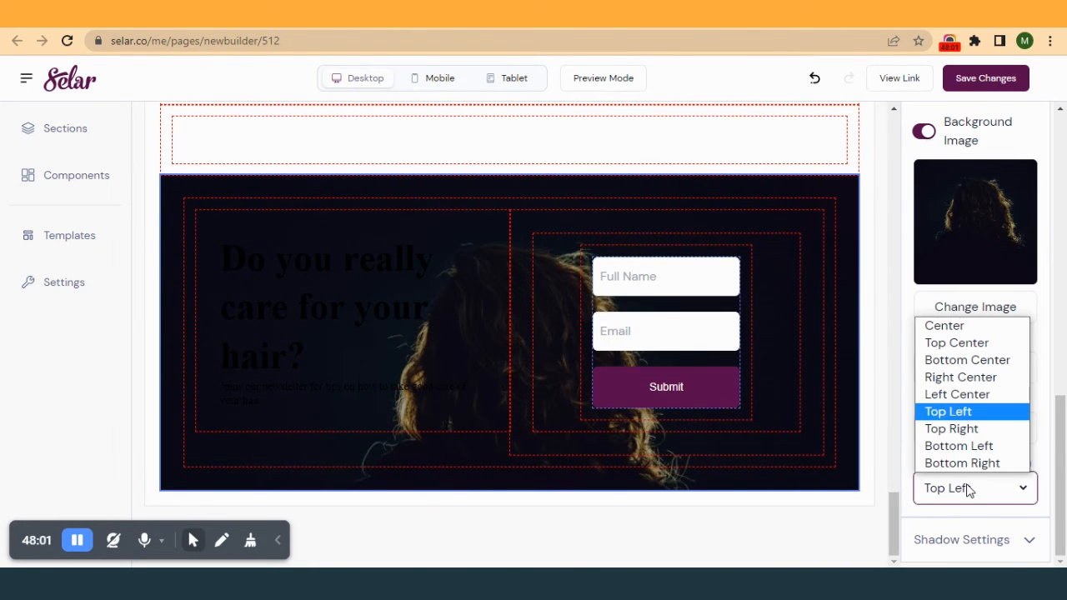
{"action": "left_click", "coordinate": [967, 347]}
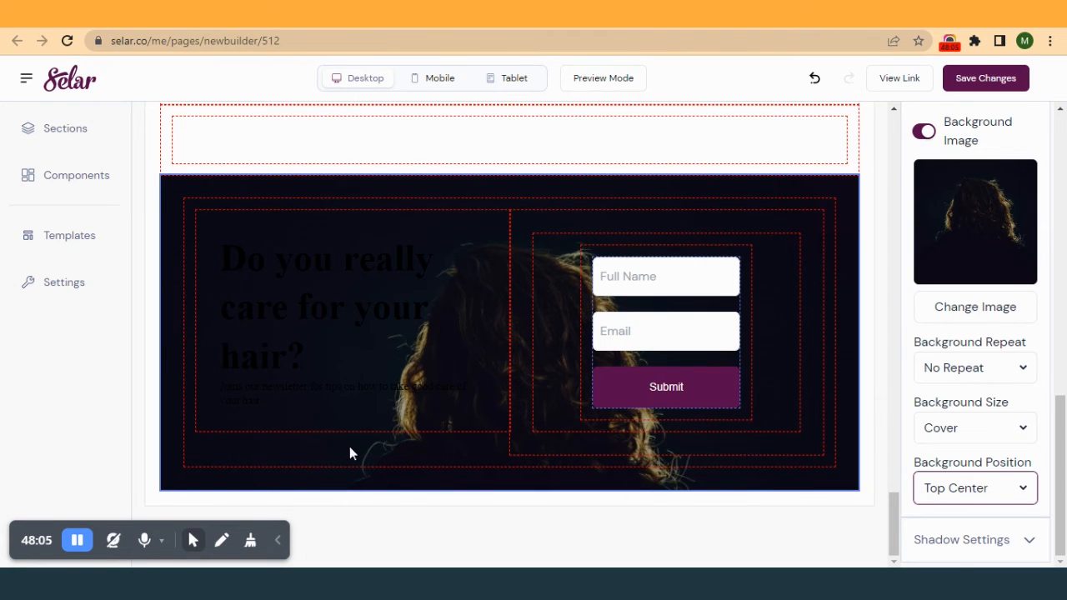
{"action": "scroll", "coordinate": [922, 251], "scroll_direction": "up", "scroll_amount": 1}
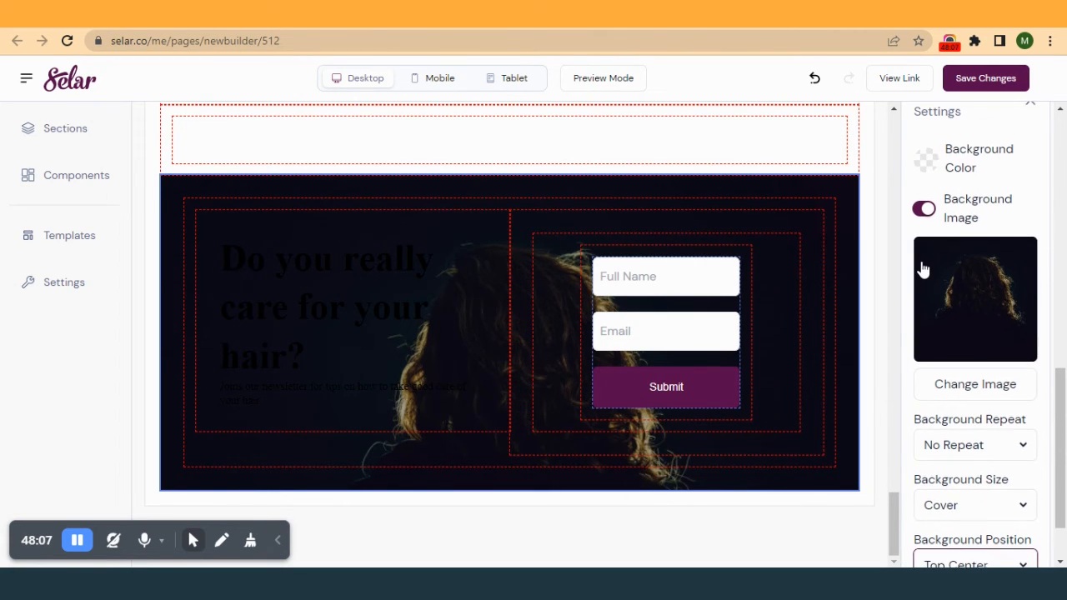
{"action": "left_click", "coordinate": [930, 171]}
{"action": "left_click", "coordinate": [924, 169]}
{"action": "scroll", "coordinate": [913, 393], "scroll_direction": "down", "scroll_amount": 1}
{"action": "scroll", "coordinate": [914, 396], "scroll_direction": "up", "scroll_amount": 1}
{"action": "scroll", "coordinate": [913, 394], "scroll_direction": "up", "scroll_amount": 3}
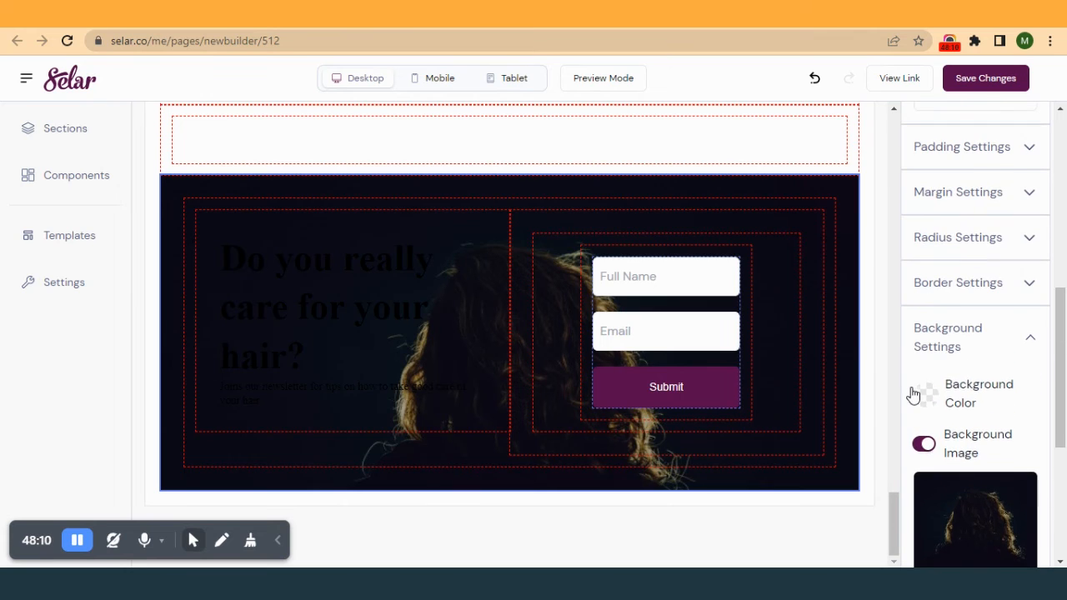
{"action": "left_click", "coordinate": [945, 349]}
- Change the text color of the newsletter heading and the text below it to white (#ffffff)
{"action": "left_click", "coordinate": [377, 302]}
{"action": "scroll", "coordinate": [950, 296], "scroll_direction": "up", "scroll_amount": 3}
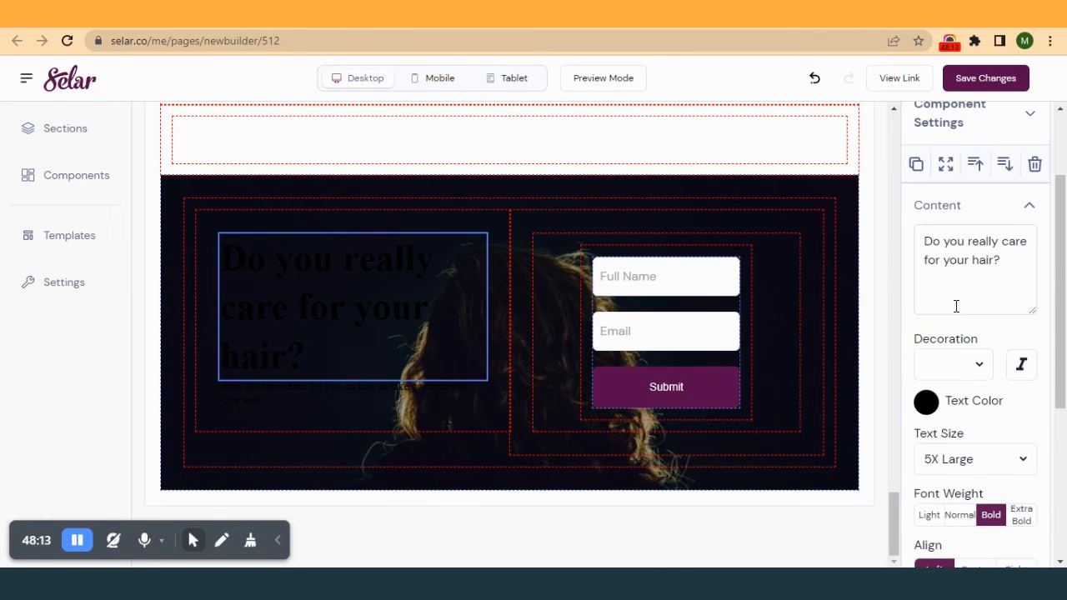
{"action": "left_click", "coordinate": [928, 403]}
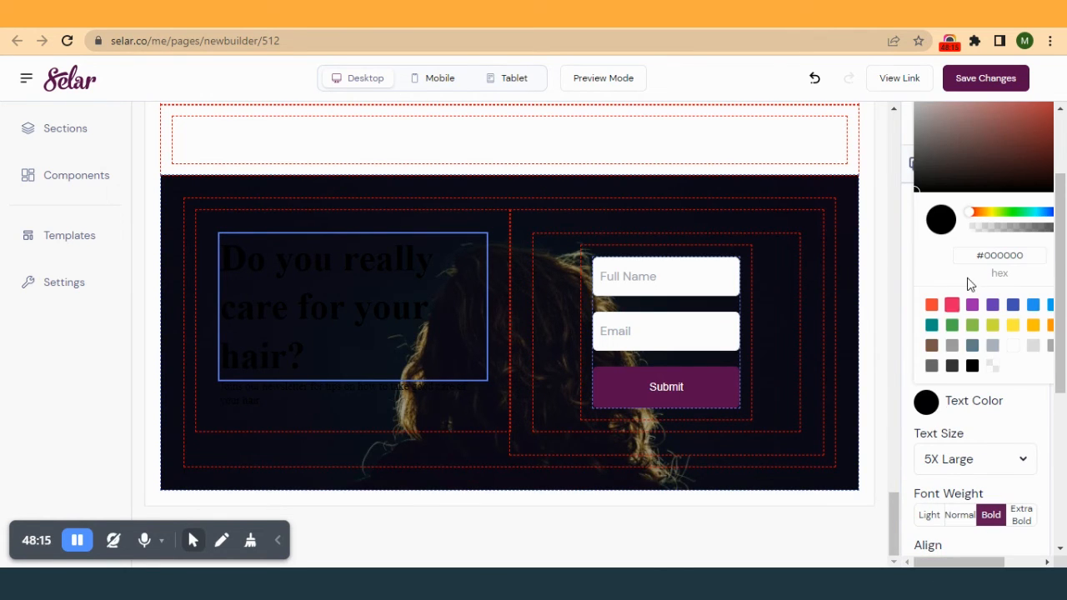
{"action": "left_click", "coordinate": [1012, 346]}
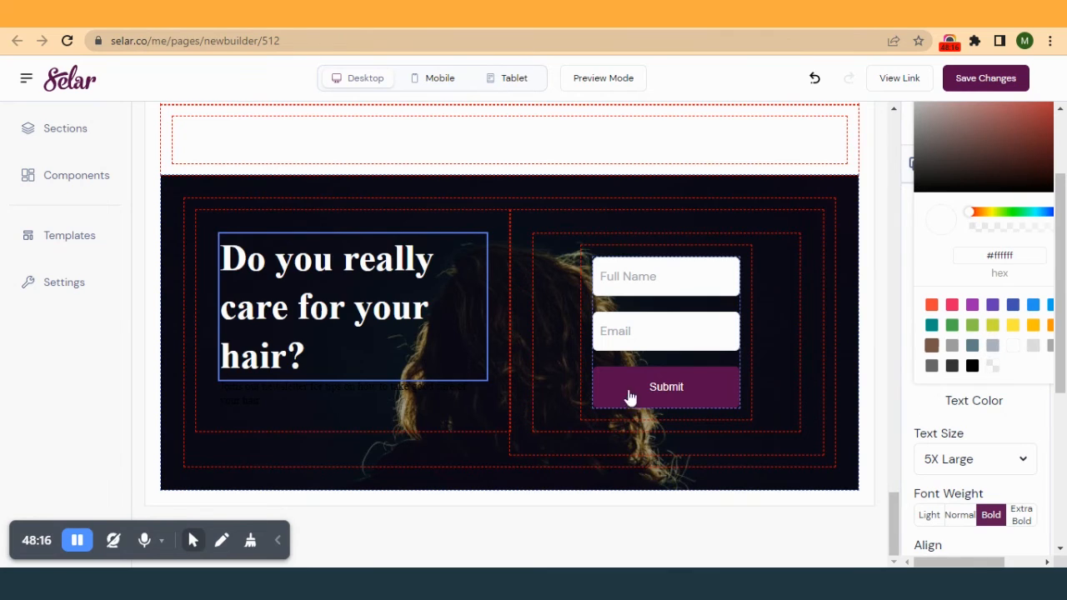
{"action": "left_click", "coordinate": [319, 405]}
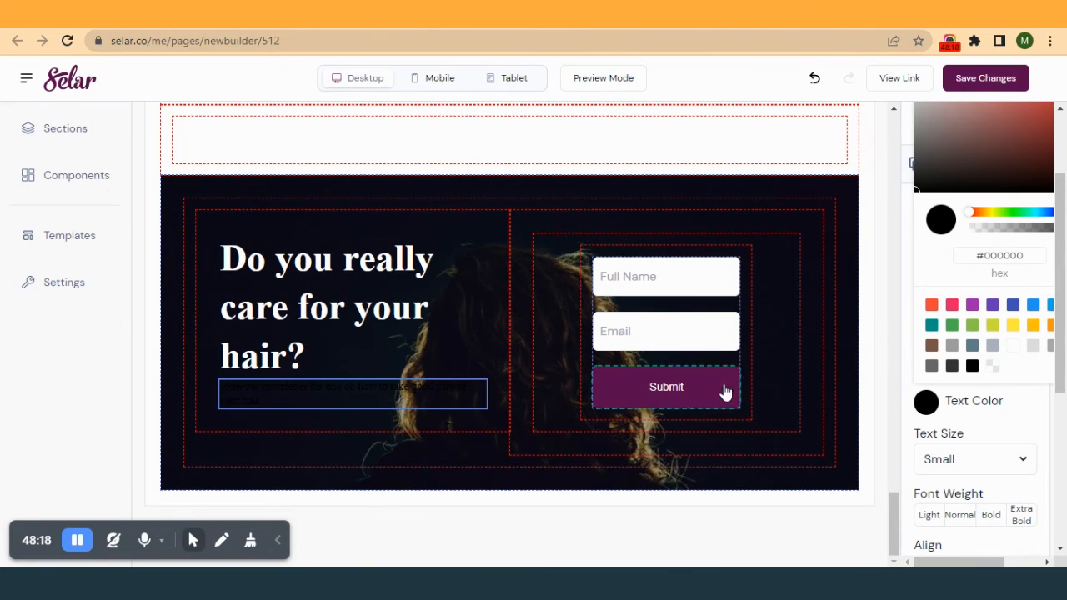
{"action": "left_click", "coordinate": [1011, 349]}
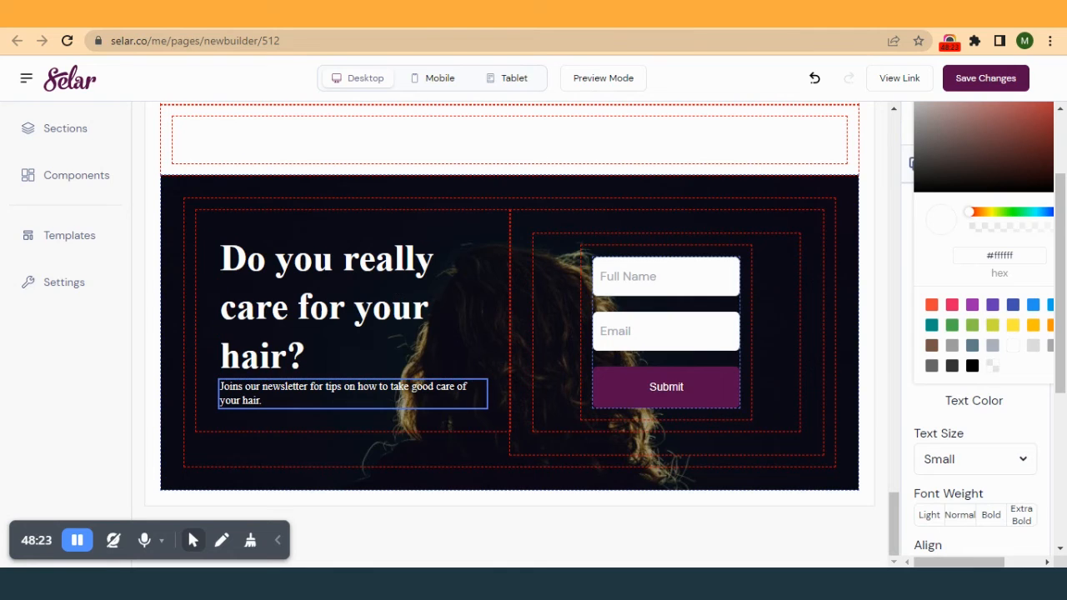
- Compare the newsletter section with the reference page and set the text column's width to 40%
{"action": "left_click", "coordinate": [613, 14]}
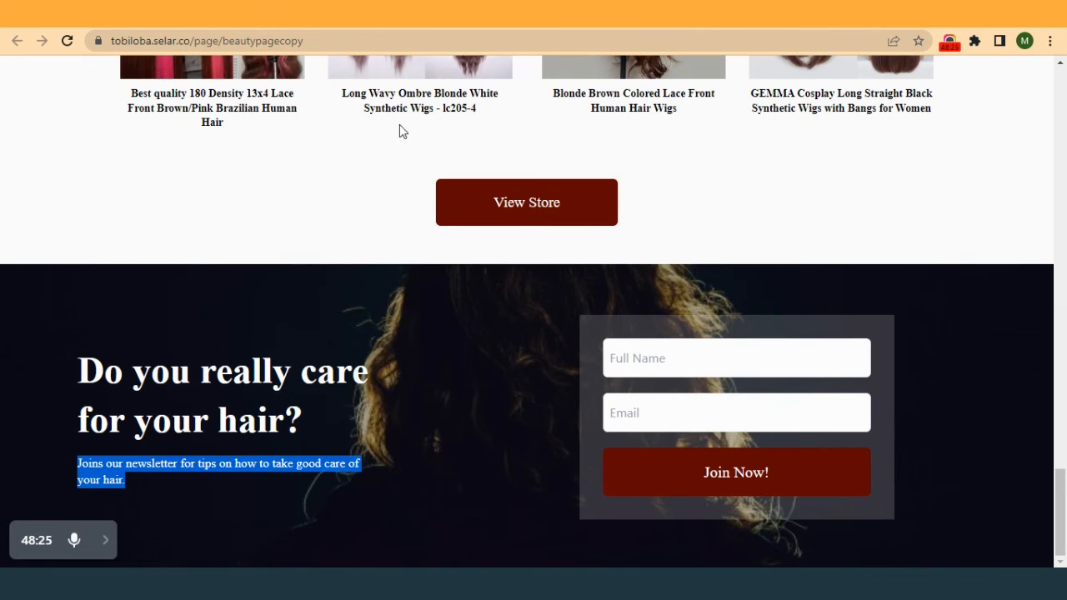
{"action": "left_click", "coordinate": [500, 14]}
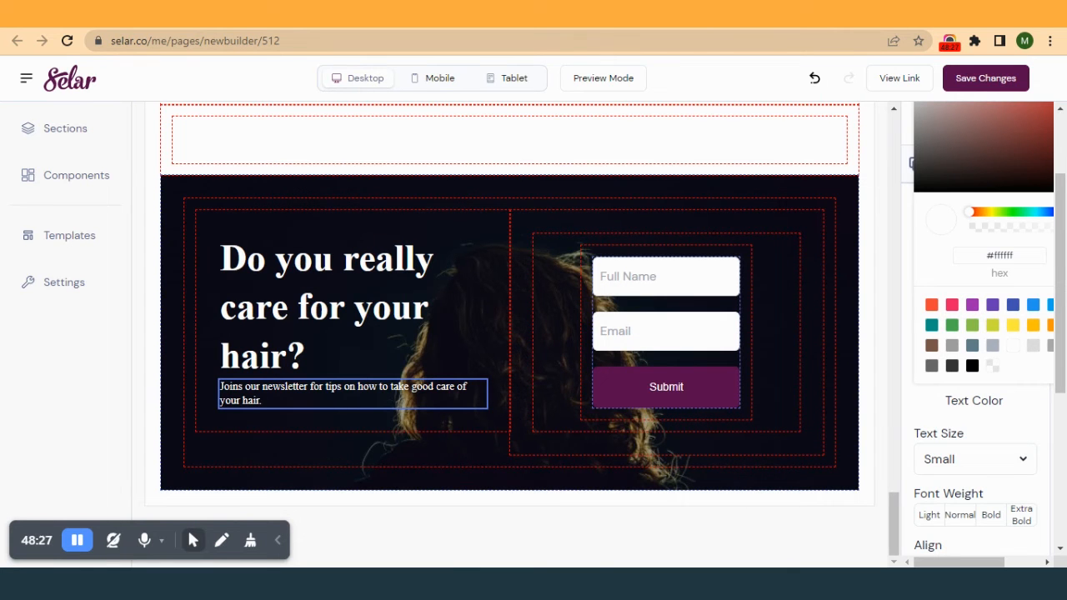
{"action": "left_click", "coordinate": [715, 14]}
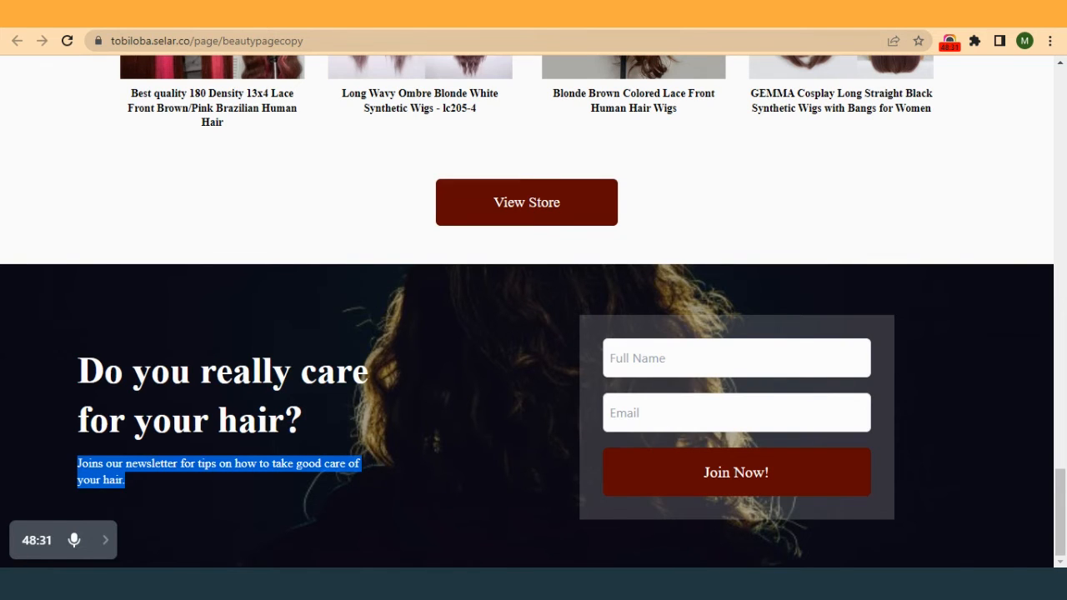
{"action": "left_click", "coordinate": [500, 14]}
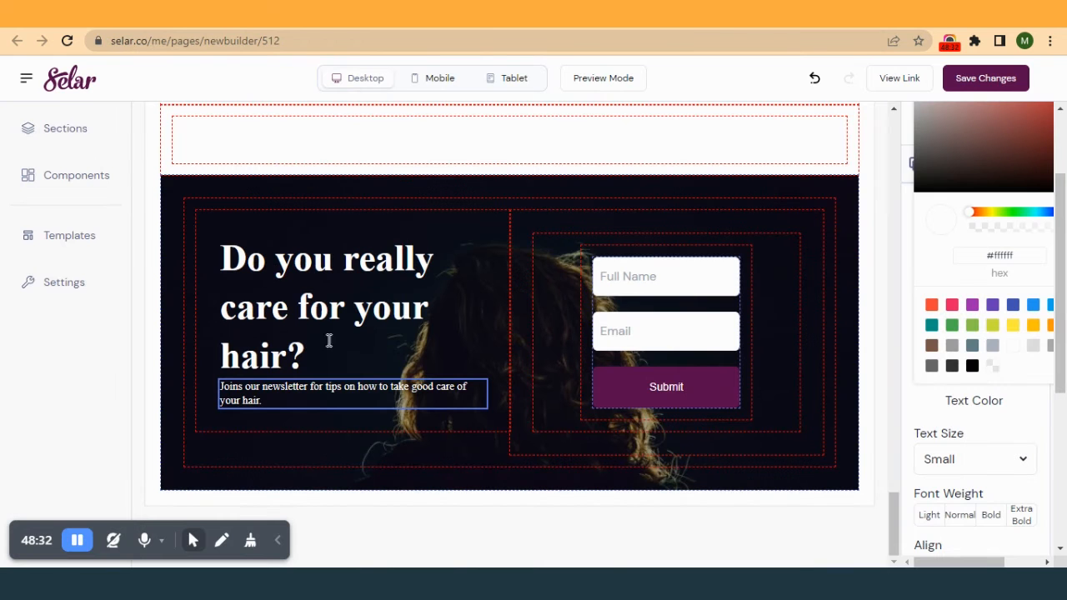
{"action": "left_click", "coordinate": [494, 261]}
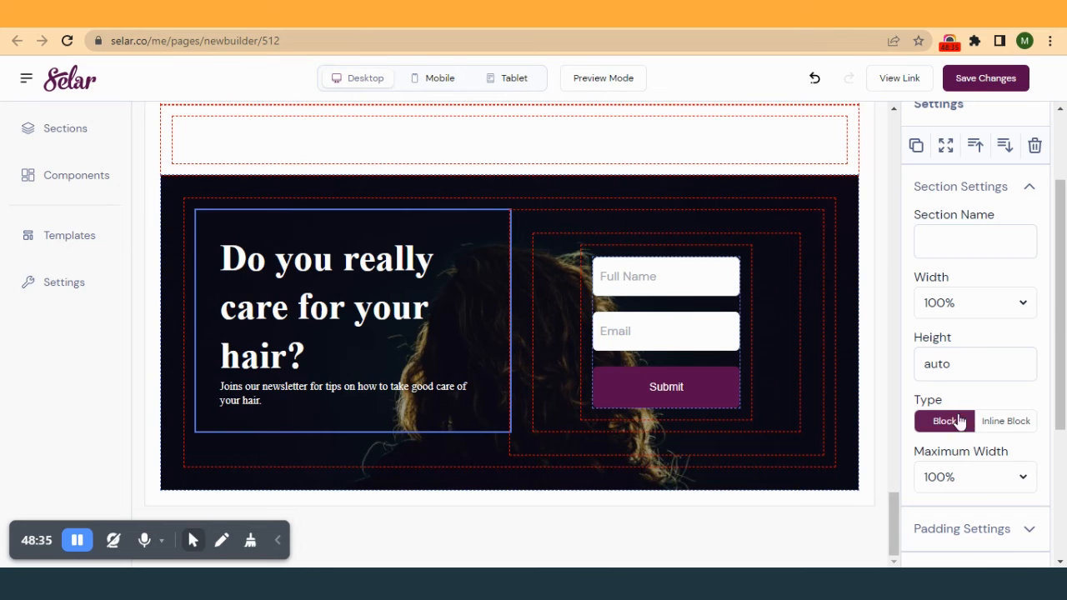
{"action": "scroll", "coordinate": [929, 307], "scroll_direction": "up", "scroll_amount": 1}
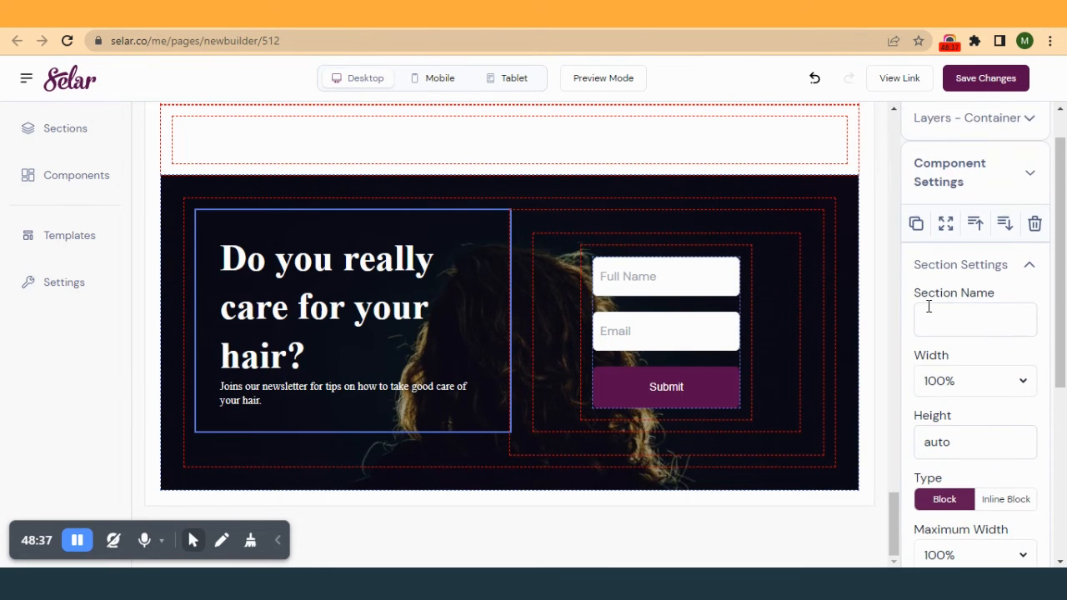
{"action": "left_click", "coordinate": [946, 397]}
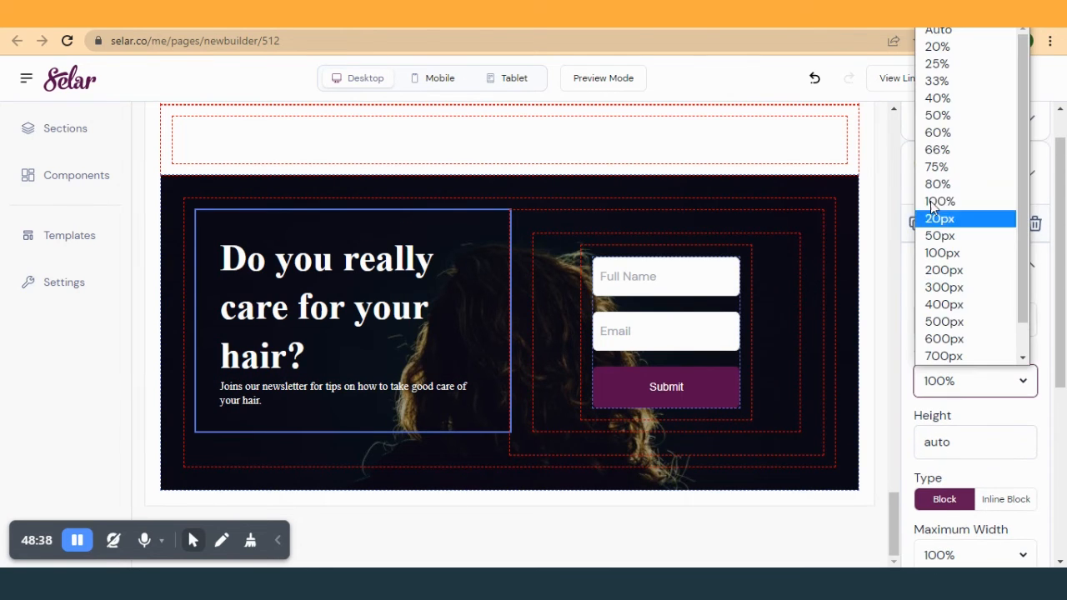
{"action": "left_click", "coordinate": [950, 100]}
- Set the opt-in form column's width to 50% and the newsletter row's item justification to Around
{"action": "left_click", "coordinate": [818, 294]}
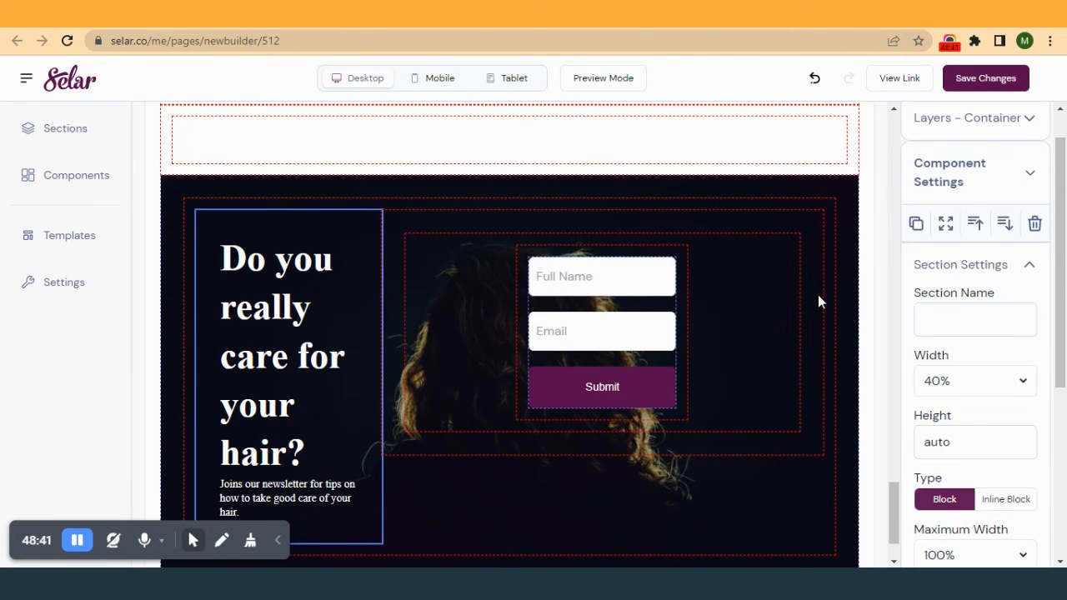
{"action": "left_click", "coordinate": [946, 427]}
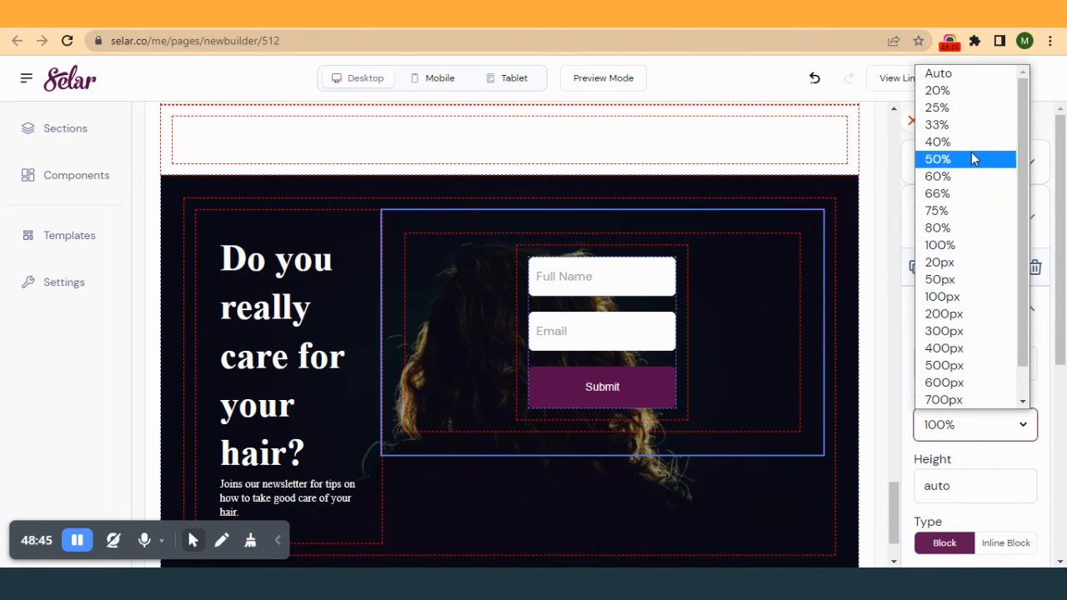
{"action": "left_click", "coordinate": [971, 159]}
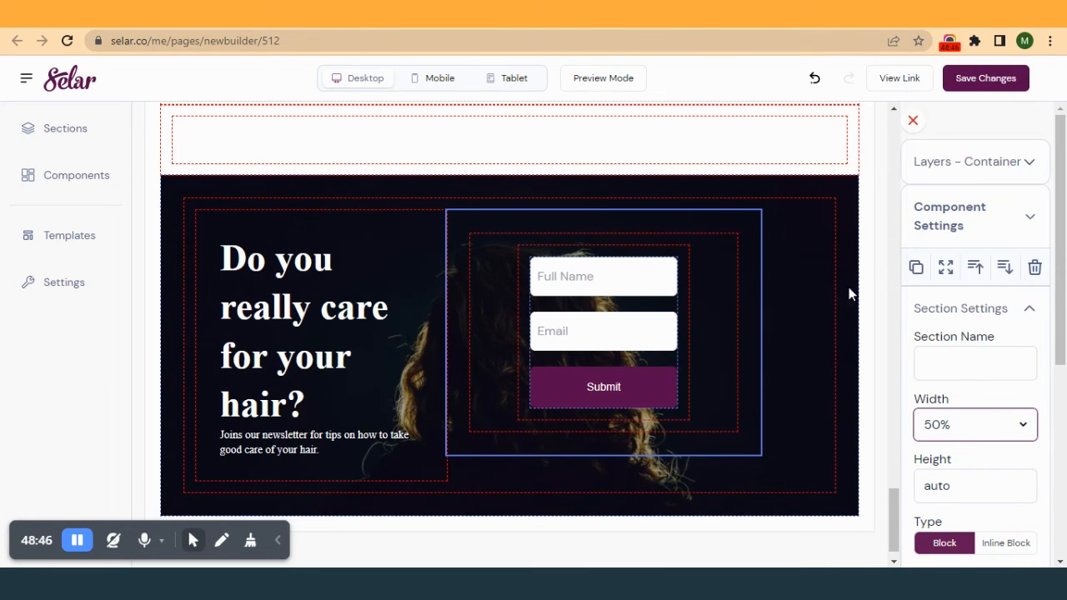
{"action": "left_click", "coordinate": [786, 340]}
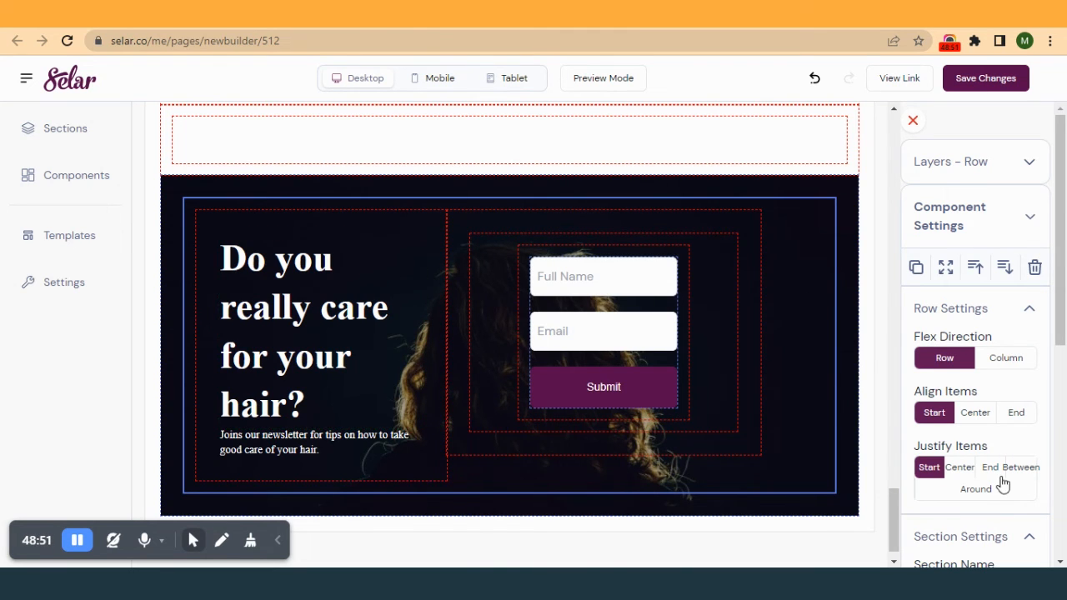
{"action": "left_click", "coordinate": [977, 490]}
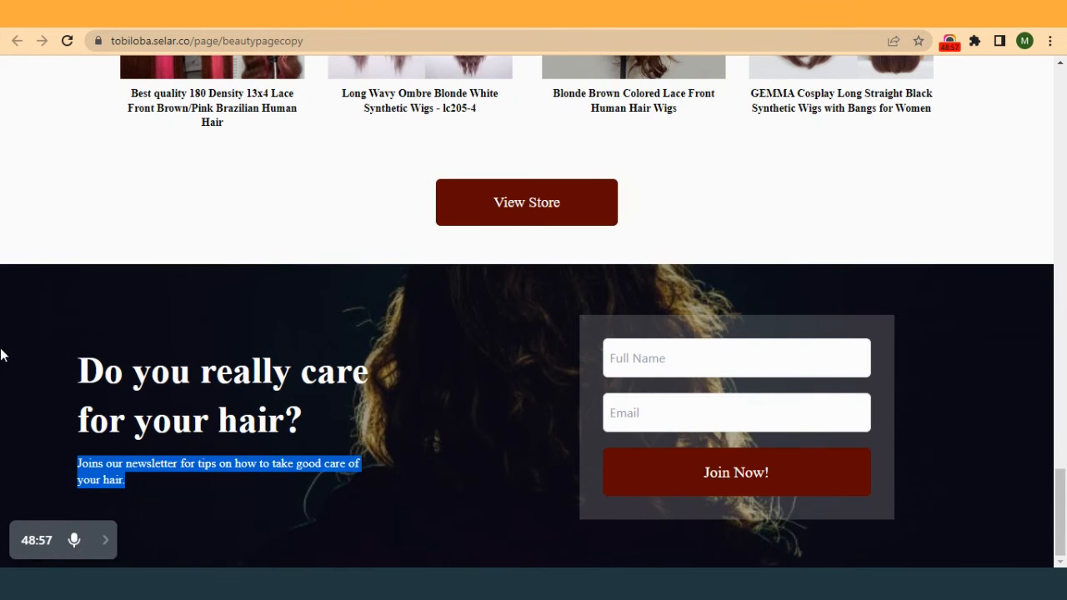
- Save the page changes and reload the published hair page to view the updated newsletter section
{"action": "left_click", "coordinate": [351, 13]}
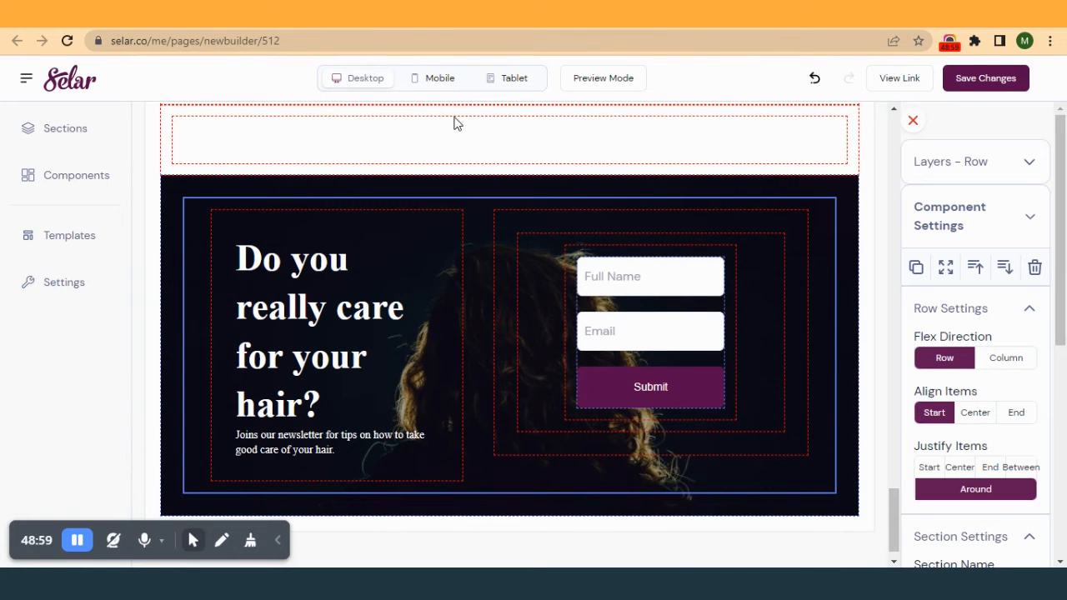
{"action": "left_click", "coordinate": [993, 77]}
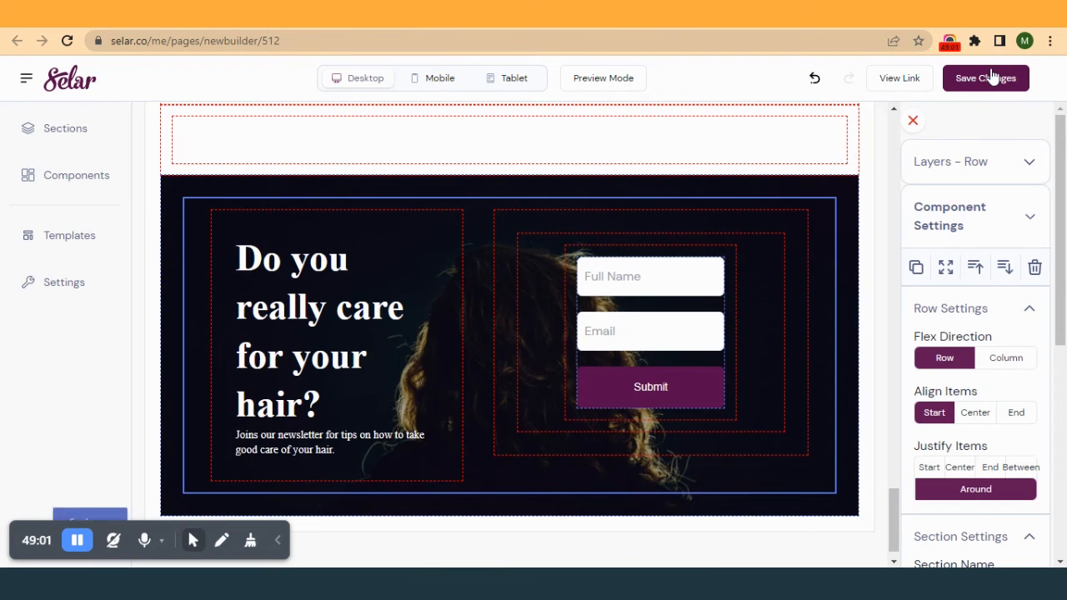
{"action": "left_click", "coordinate": [569, 14]}
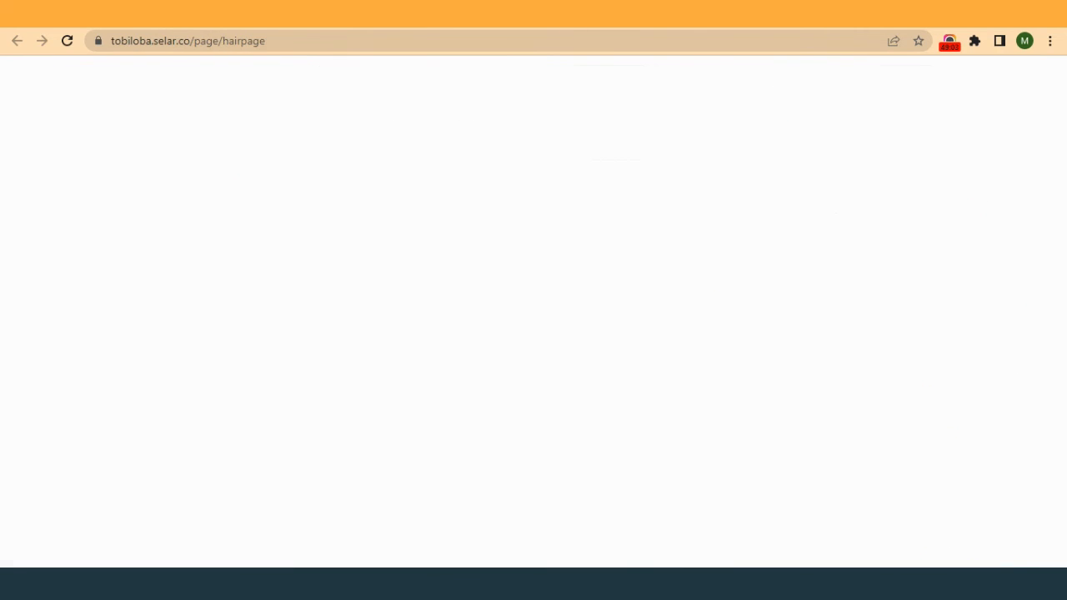
{"action": "left_click", "coordinate": [68, 41]}
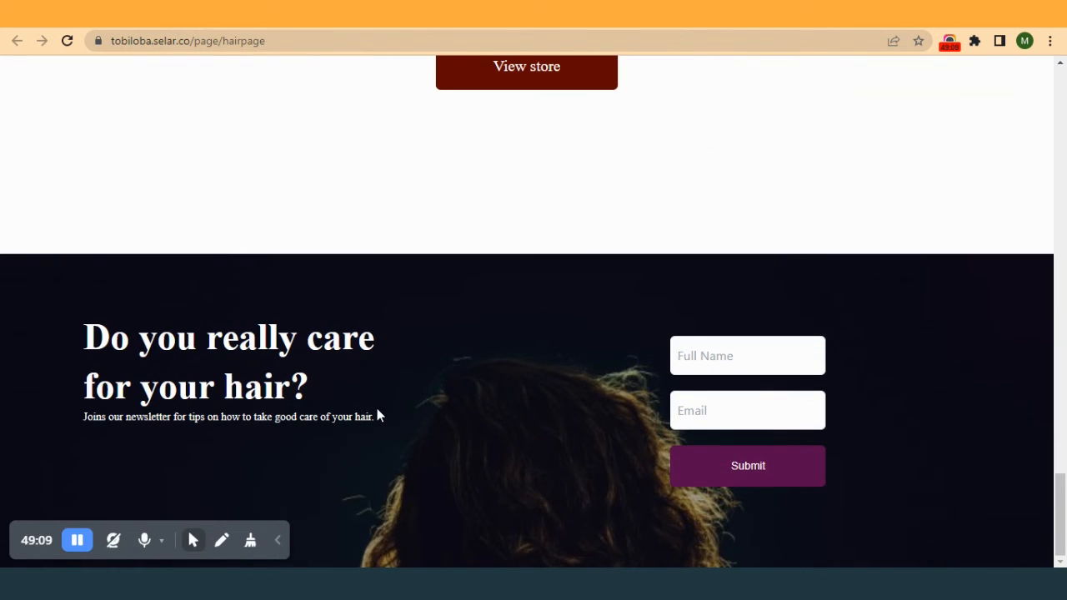
- Compare the published newsletter section with the reference page and set the text size of the paragraph below the heading to Normal
{"action": "key", "text": "ctrl+Tab"}
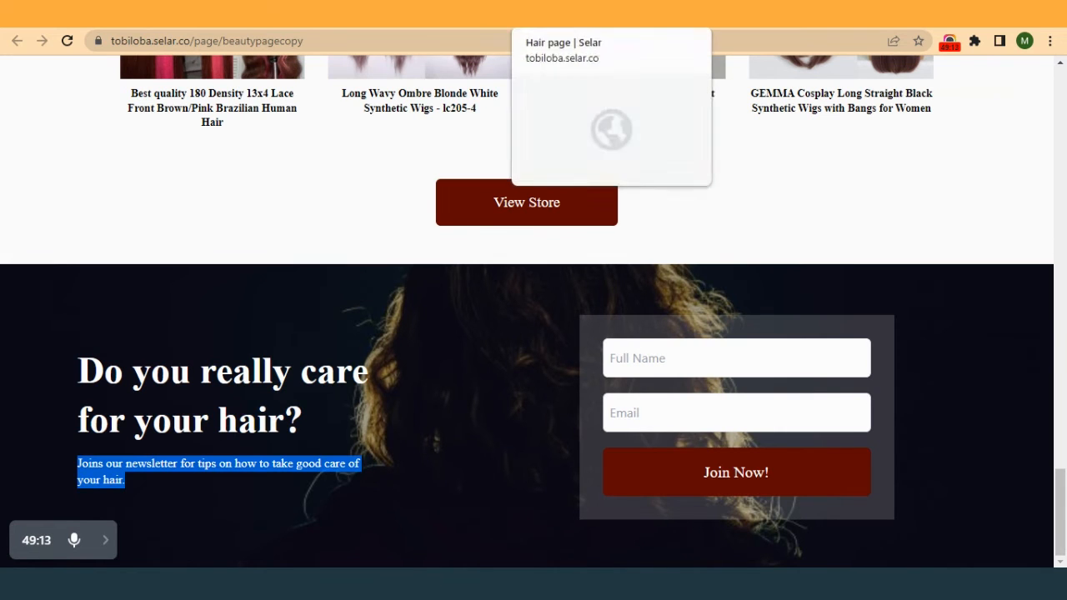
{"action": "left_click", "coordinate": [557, 14]}
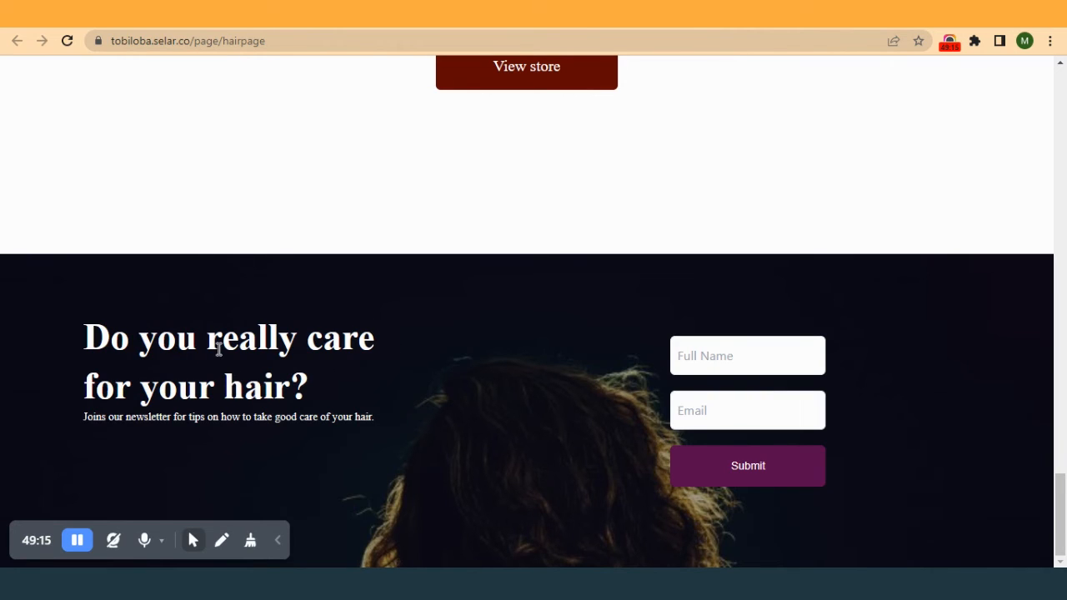
{"action": "key", "text": "ctrl+Tab"}
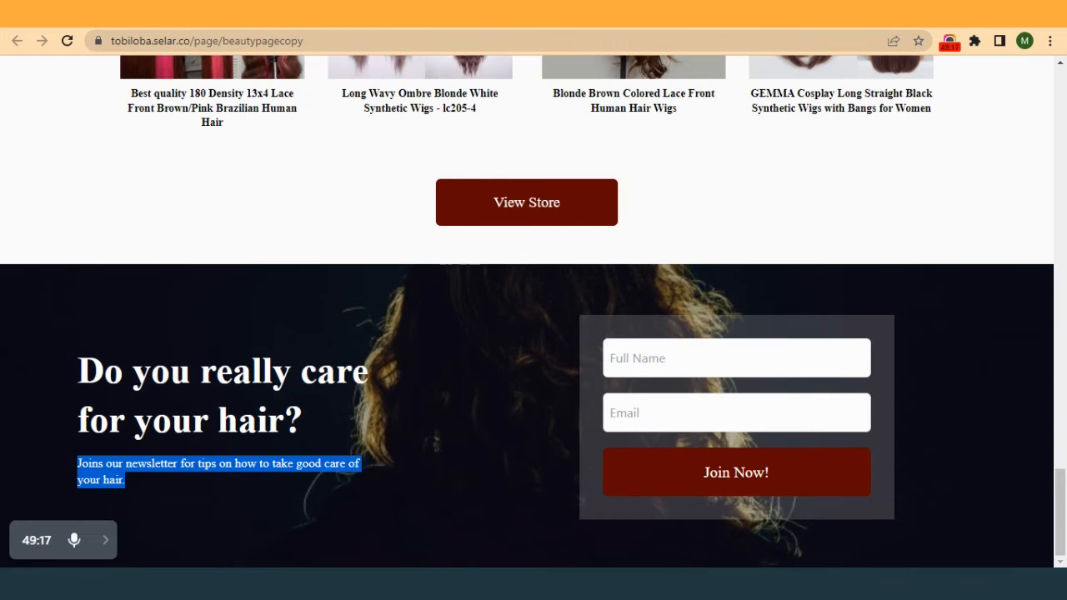
{"action": "key", "text": "ctrl+shift+Tab"}
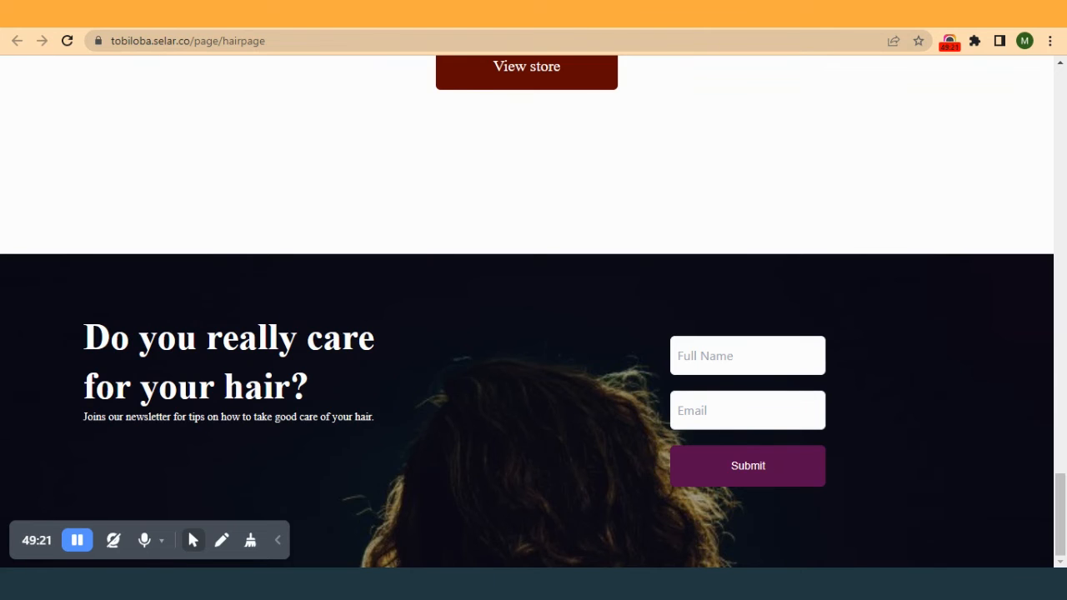
{"action": "key", "text": "ctrl+Tab"}
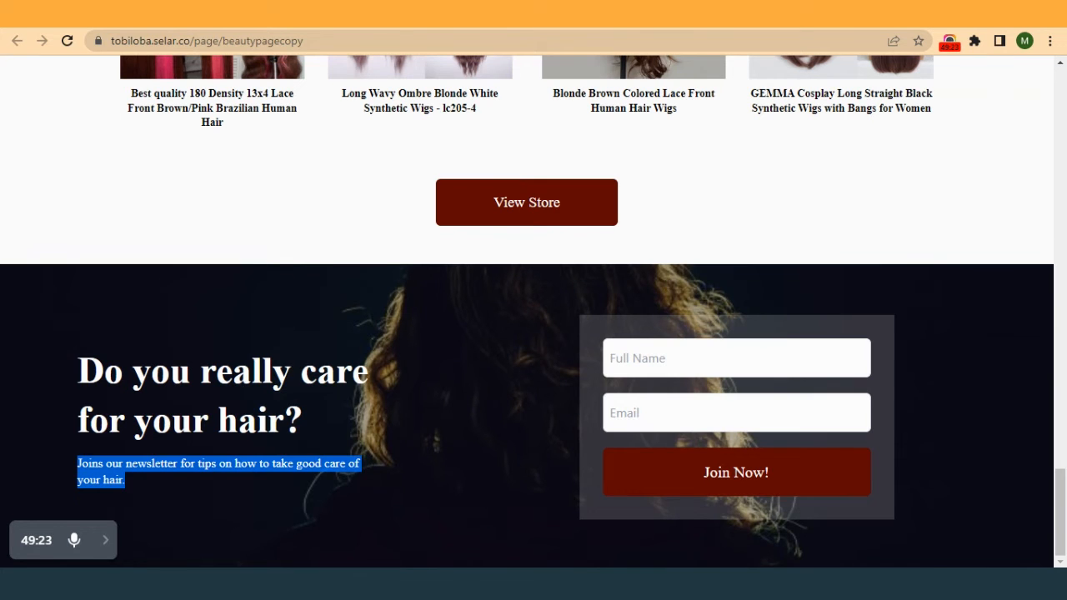
{"action": "key", "text": "ctrl+Tab"}
{"action": "left_click", "coordinate": [326, 448]}
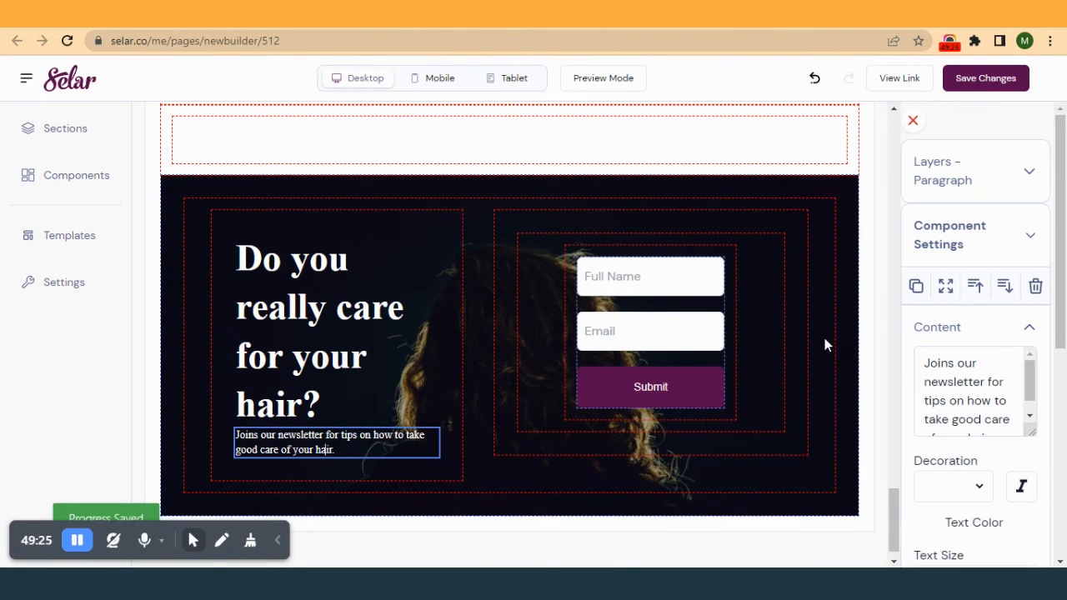
{"action": "scroll", "coordinate": [1017, 377], "scroll_direction": "down", "scroll_amount": 2}
{"action": "scroll", "coordinate": [941, 486], "scroll_direction": "down", "scroll_amount": 4}
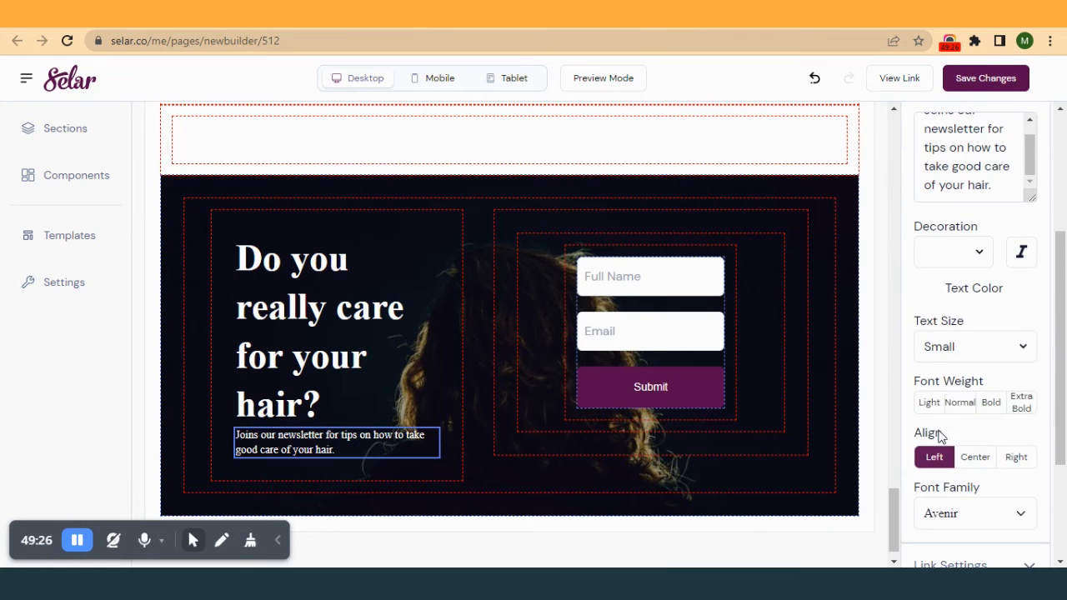
{"action": "left_click", "coordinate": [965, 345]}
{"action": "left_click", "coordinate": [974, 408]}
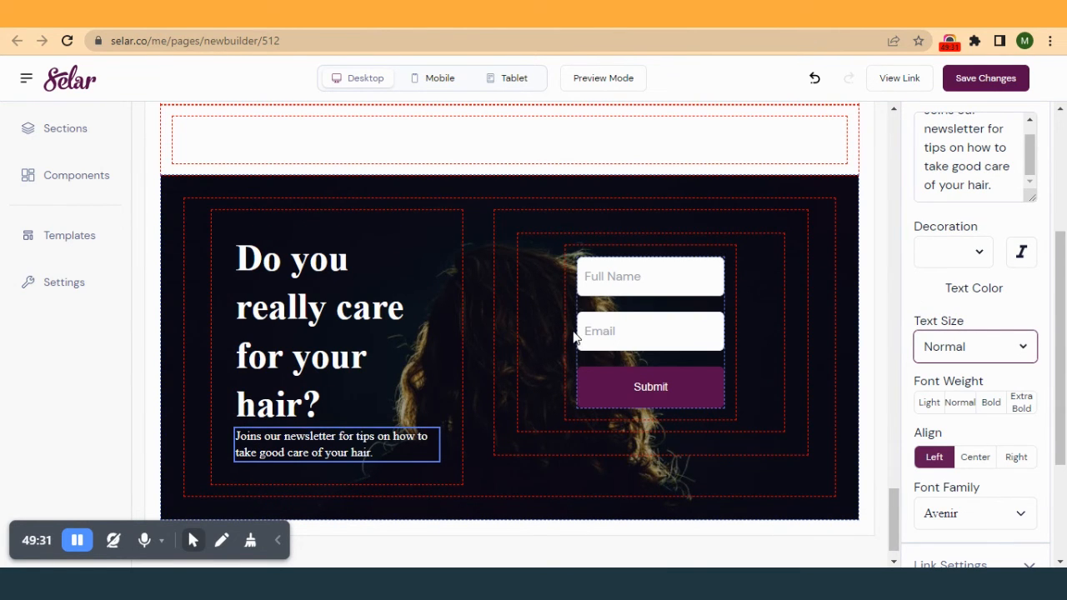
- Set the background color of the opt-in form's submit button to #610802, reusing the color code from the clipboard history
{"action": "left_click", "coordinate": [600, 403]}
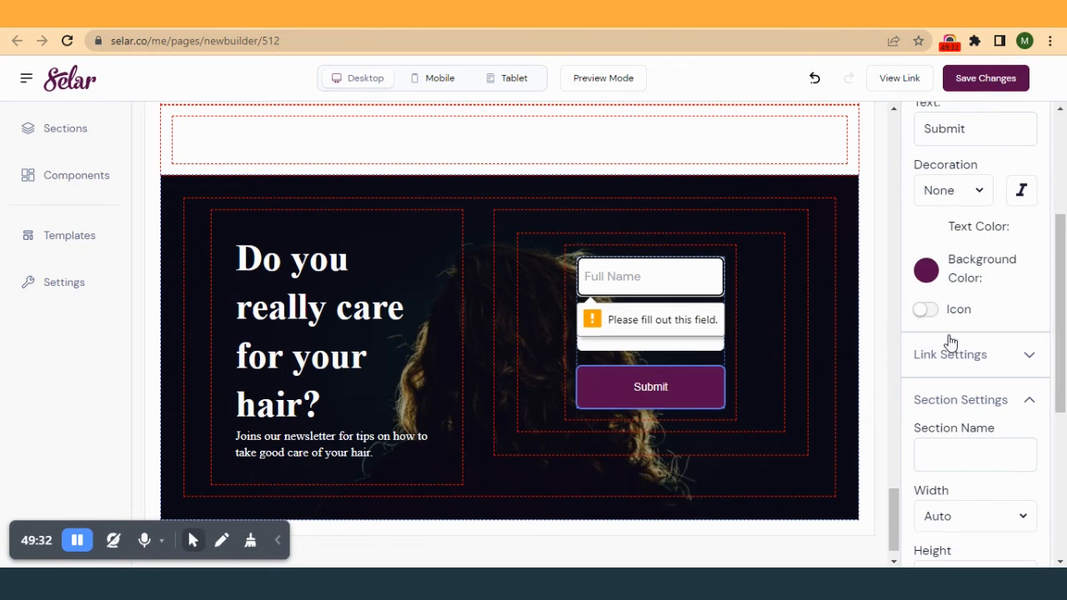
{"action": "scroll", "coordinate": [959, 333], "scroll_direction": "up", "scroll_amount": 3}
{"action": "scroll", "coordinate": [942, 434], "scroll_direction": "down", "scroll_amount": 2}
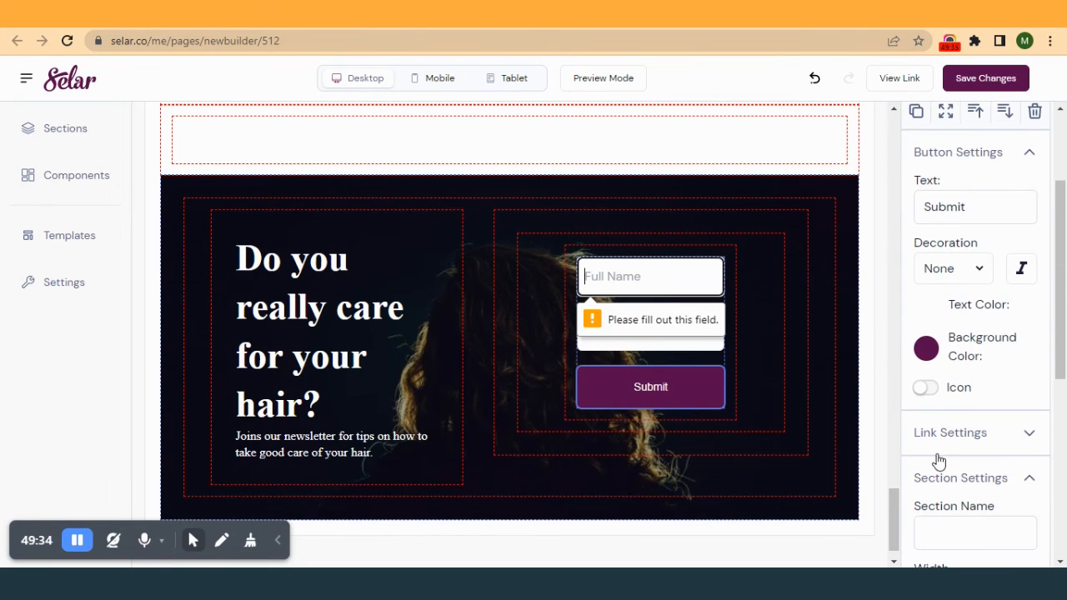
{"action": "left_click", "coordinate": [926, 351]}
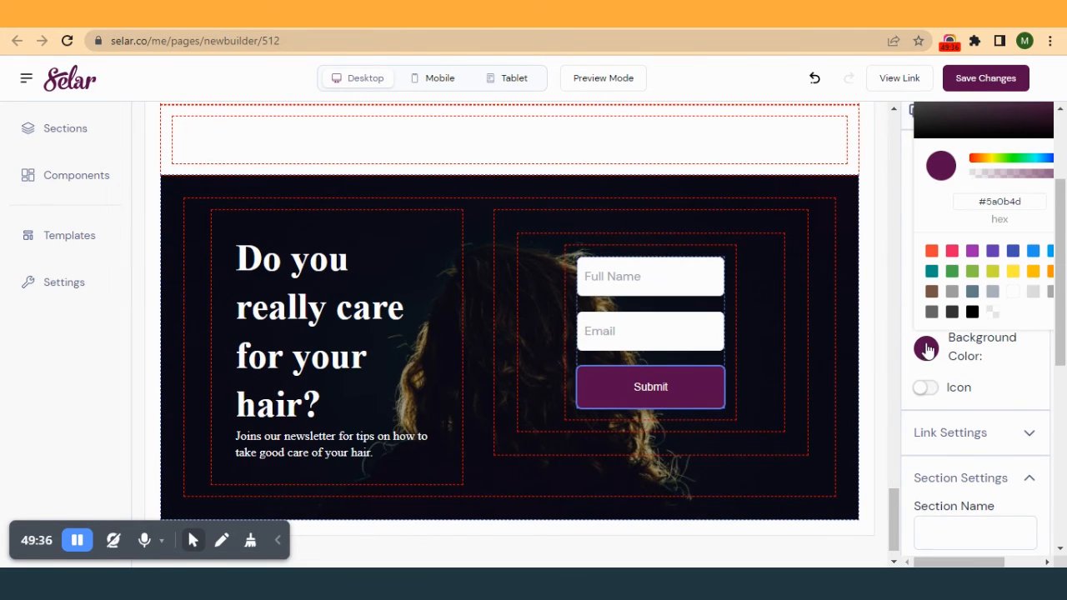
{"action": "double_click", "coordinate": [1011, 201]}
{"action": "key", "text": "super+v"}
{"action": "scroll", "coordinate": [921, 365], "scroll_direction": "down", "scroll_amount": 5}
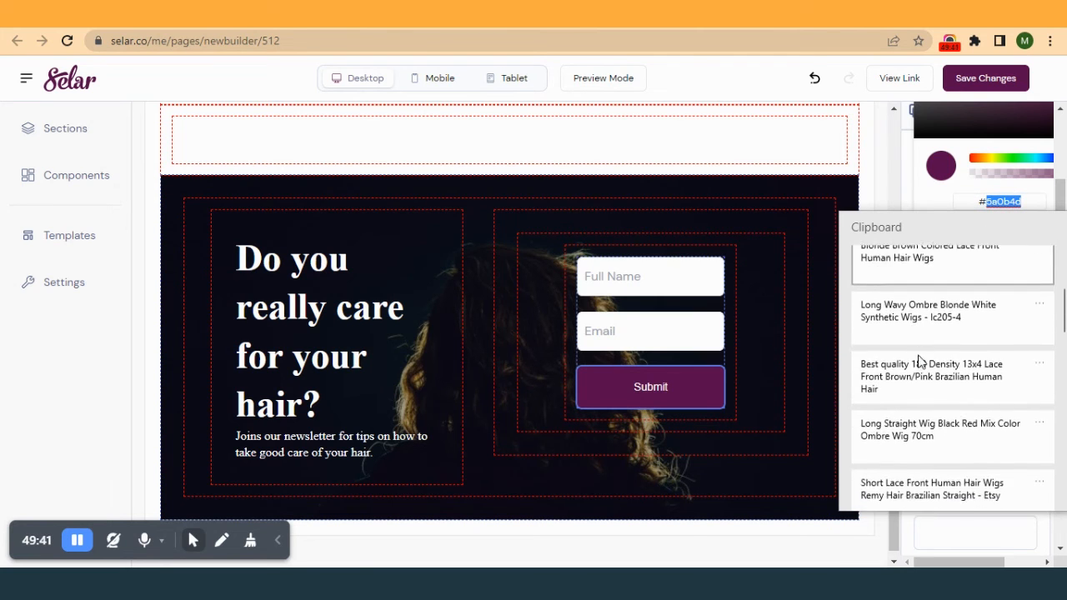
{"action": "scroll", "coordinate": [921, 363], "scroll_direction": "down", "scroll_amount": 8}
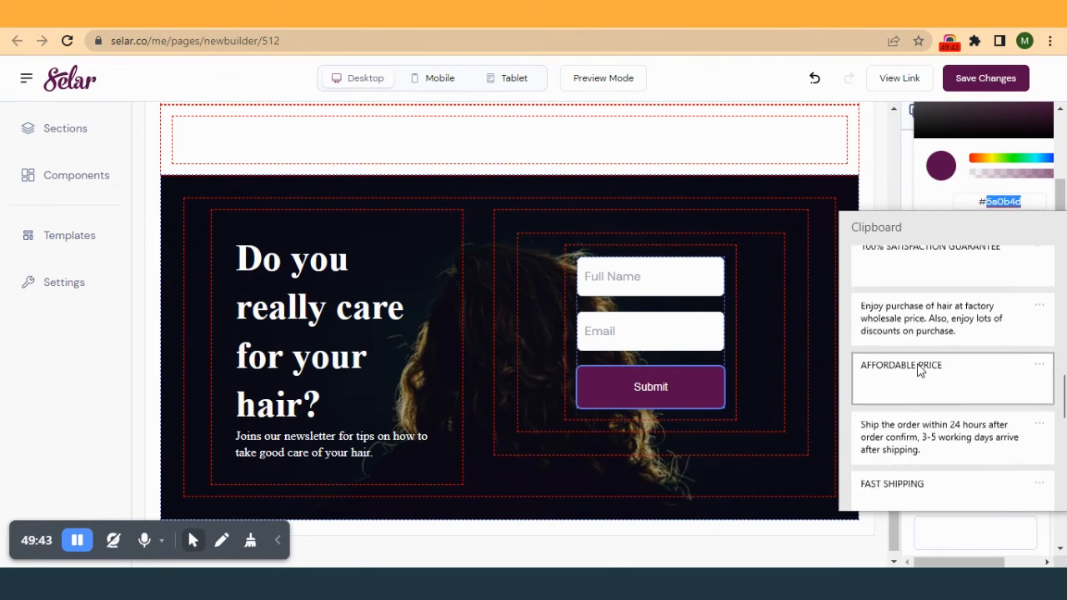
{"action": "left_click", "coordinate": [914, 399]}
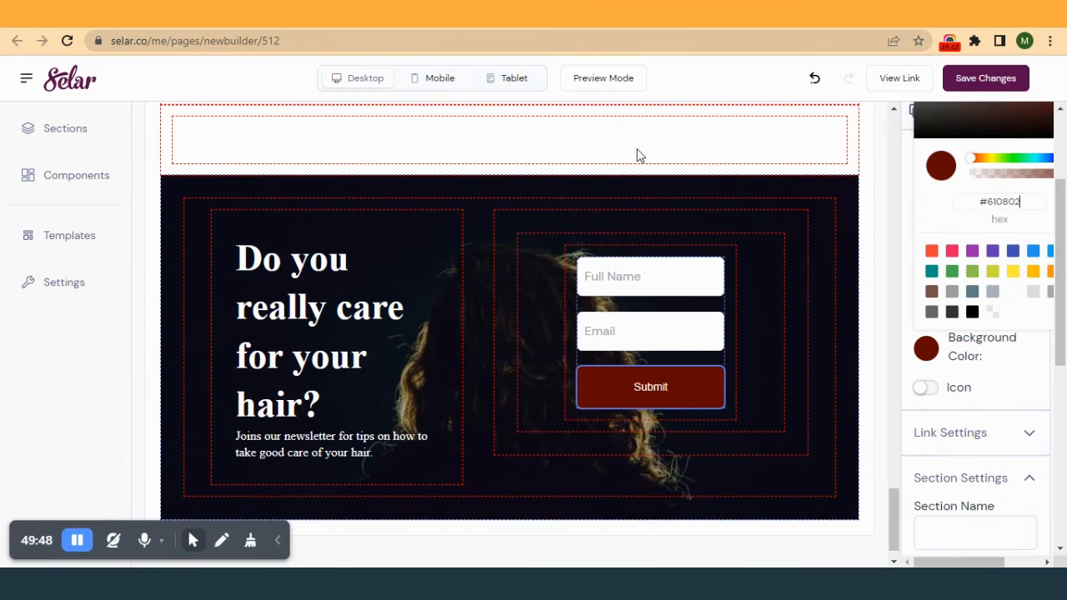
{"action": "left_click", "coordinate": [644, 383]}
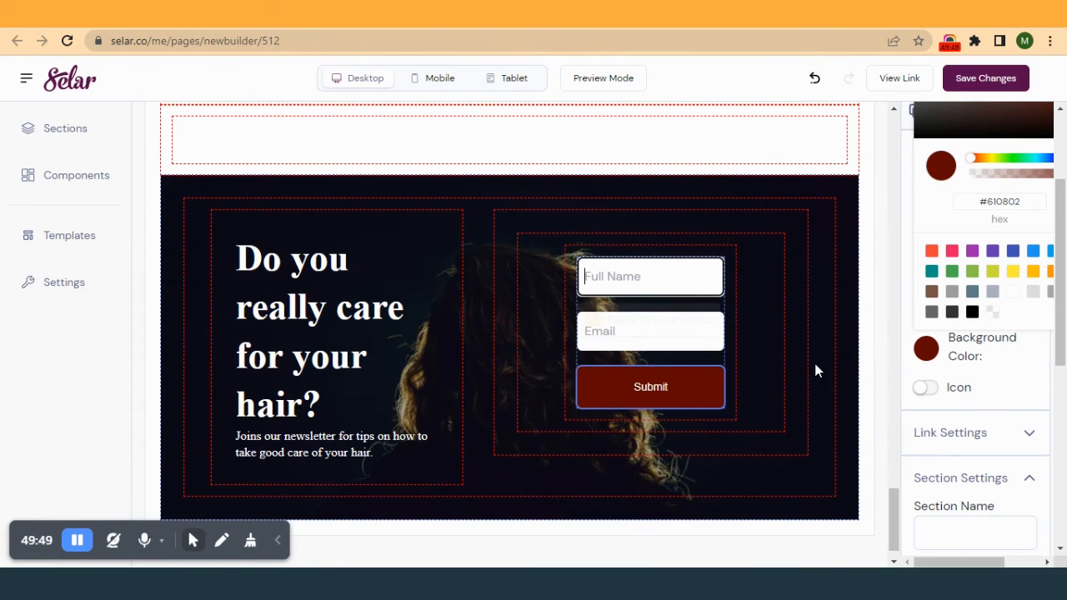
{"action": "left_click", "coordinate": [940, 357]}
- Change the opt-in form button's text to "Join Now!"
{"action": "left_click", "coordinate": [977, 201]}
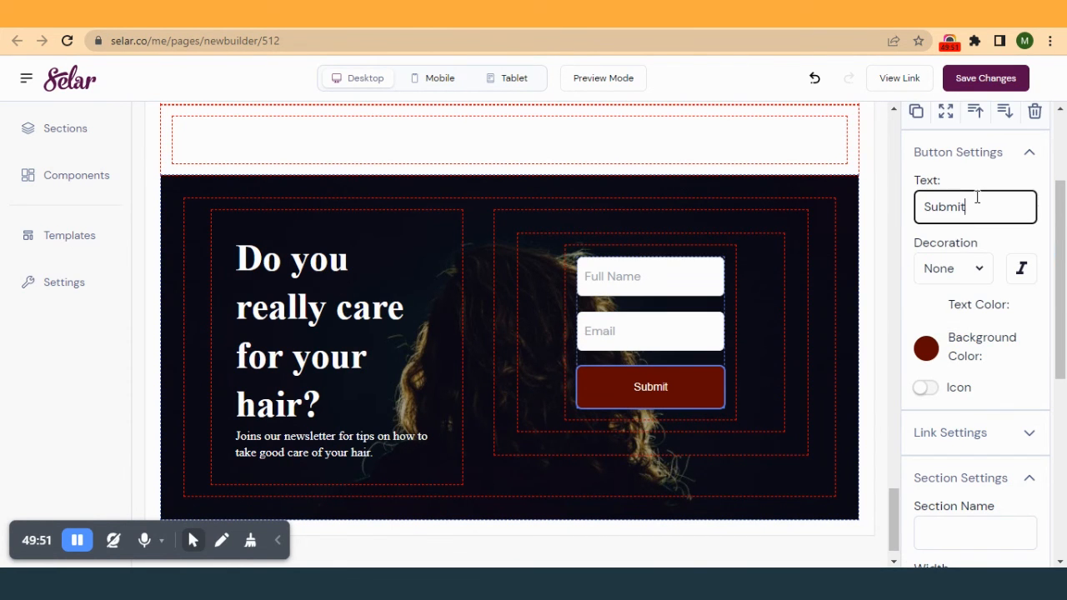
{"action": "double_click", "coordinate": [977, 200]}
{"action": "type", "text": "Joi"}
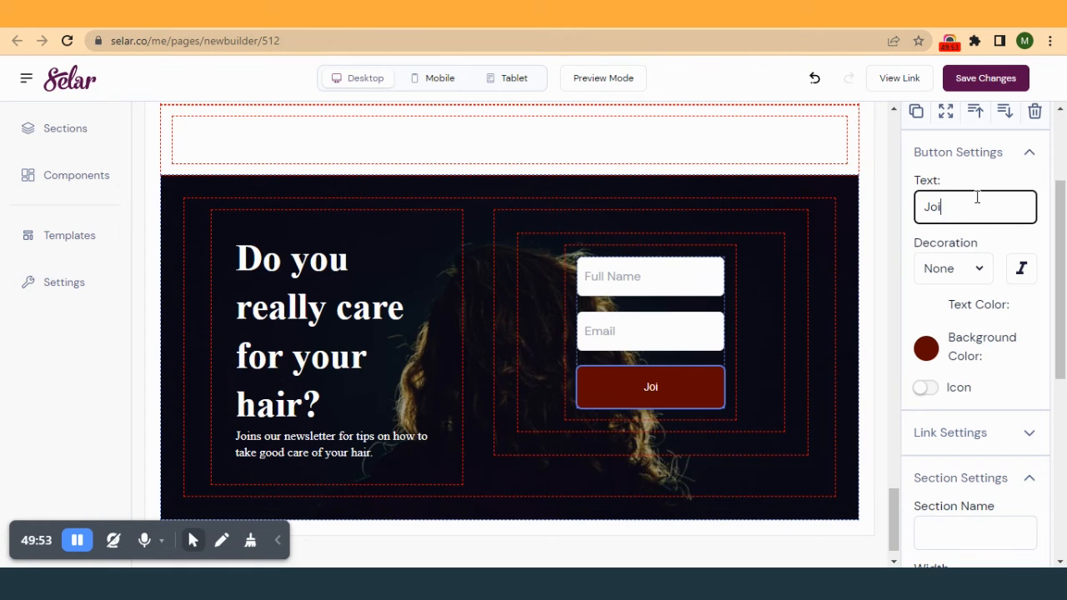
{"action": "type", "text": "n Now!"}
- Set the opt-in form button's typography to the Avenir font at size 20 with Bold weight
{"action": "scroll", "coordinate": [969, 360], "scroll_direction": "down", "scroll_amount": 5}
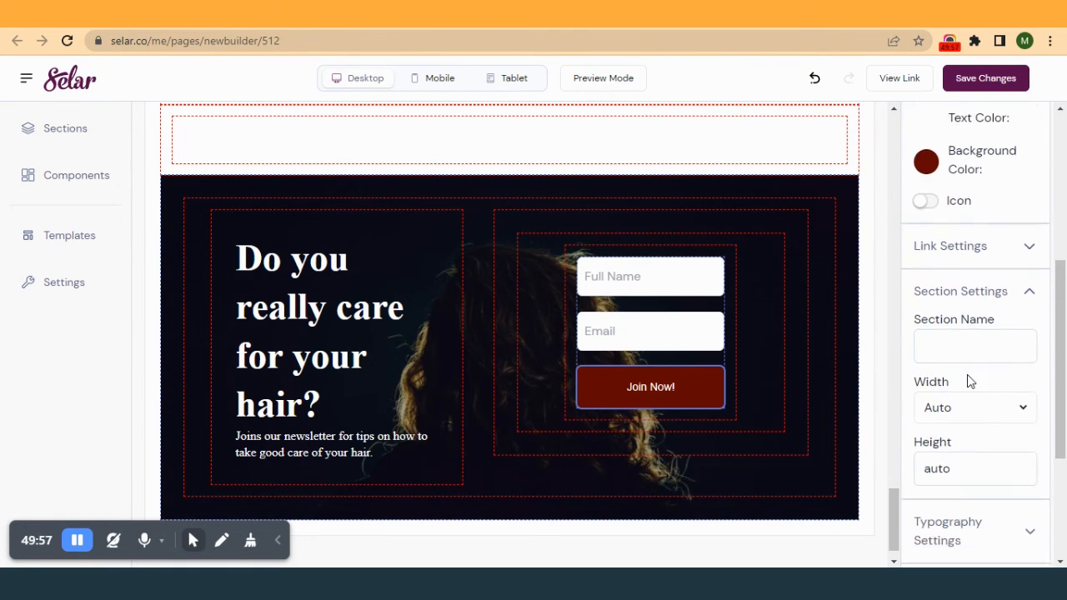
{"action": "left_click", "coordinate": [970, 356]}
{"action": "scroll", "coordinate": [972, 357], "scroll_direction": "down", "scroll_amount": 2}
{"action": "left_click", "coordinate": [972, 360]}
{"action": "scroll", "coordinate": [965, 429], "scroll_direction": "down", "scroll_amount": 3}
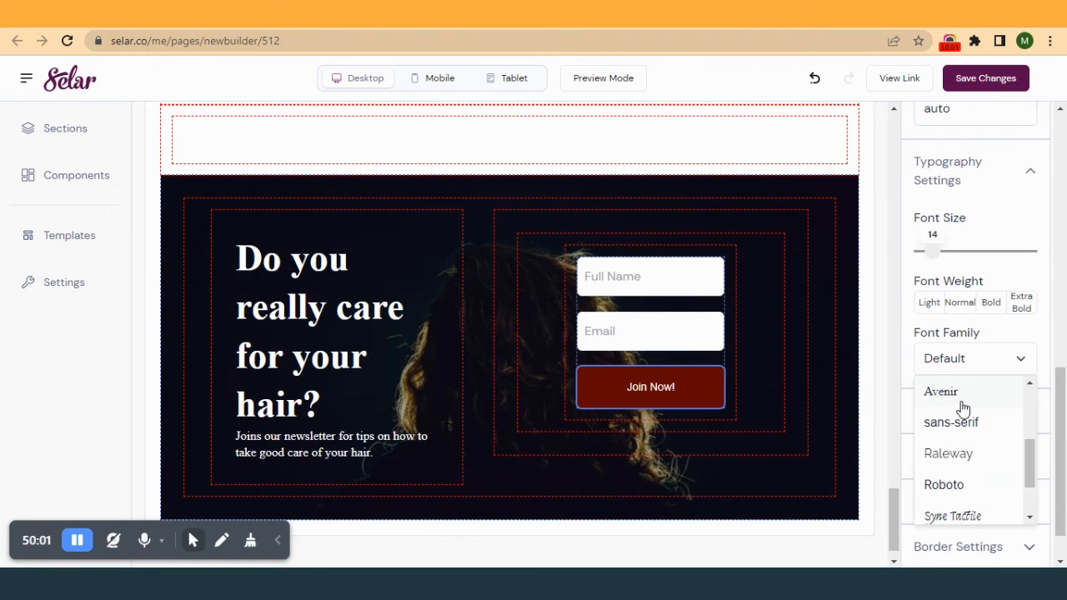
{"action": "left_click", "coordinate": [960, 391]}
{"action": "left_click_drag", "start_coordinate": [939, 255], "coordinate": [927, 267]}
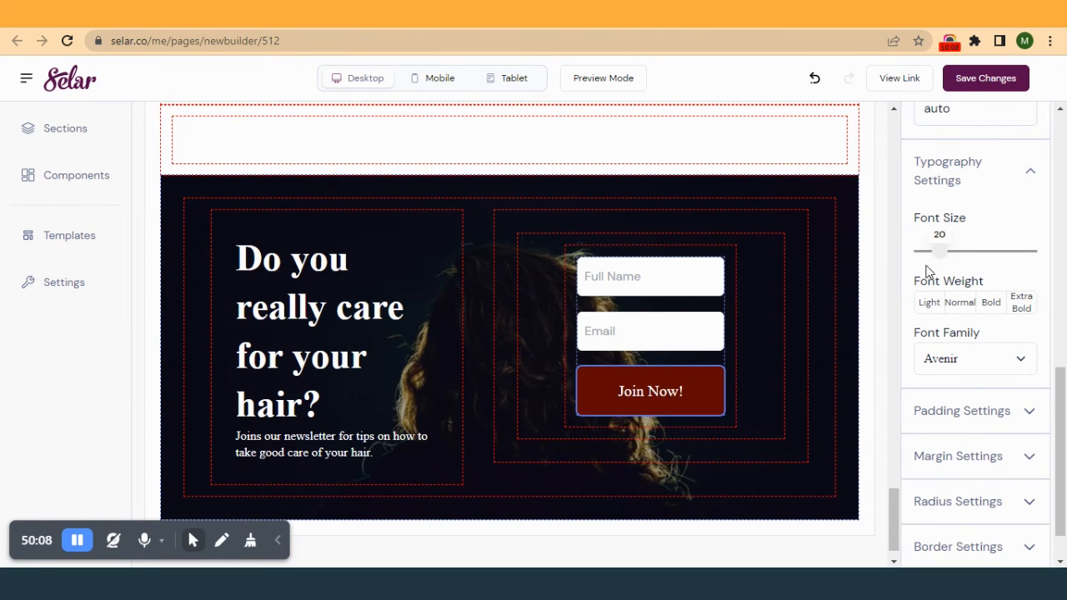
{"action": "left_click", "coordinate": [990, 305]}
- Check the opt-in form button against the reference page and save the page changes
{"action": "left_click", "coordinate": [773, 13]}
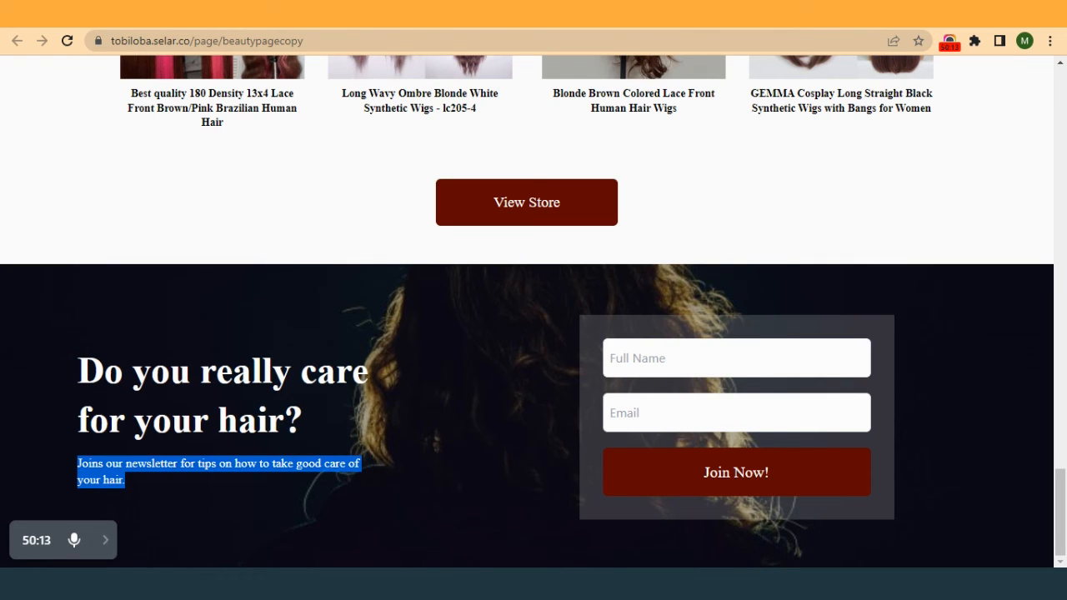
{"action": "left_click", "coordinate": [404, 13]}
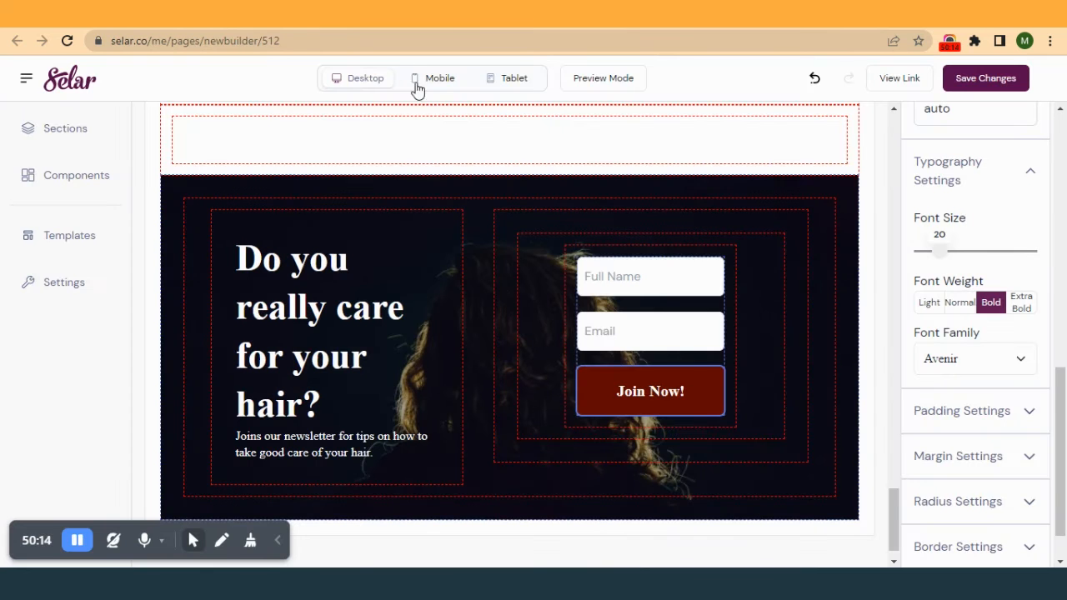
{"action": "left_click", "coordinate": [1000, 81]}
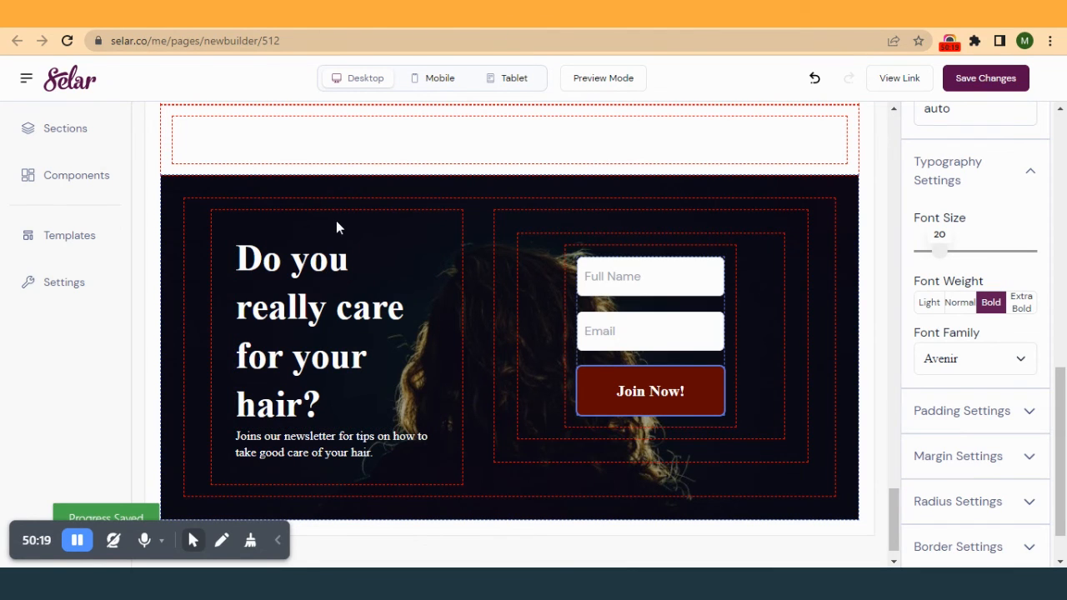
- Compare the opt-in form layout with the reference page and set the newsletter text column's width to 33%
{"action": "left_click", "coordinate": [382, 210]}
{"action": "left_click", "coordinate": [768, 289]}
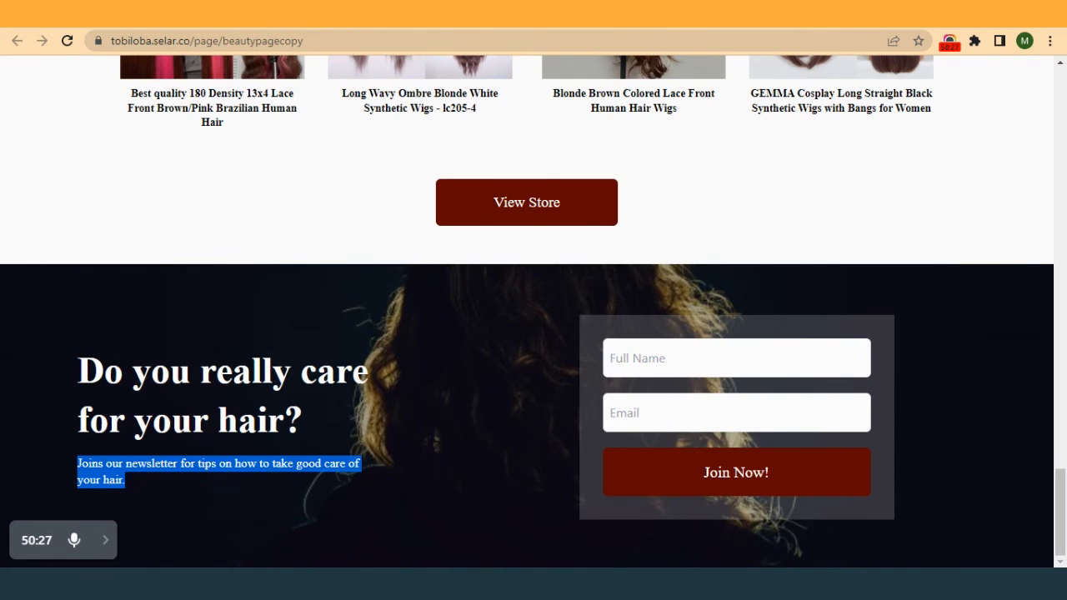
{"action": "key", "text": "ctrl+Tab"}
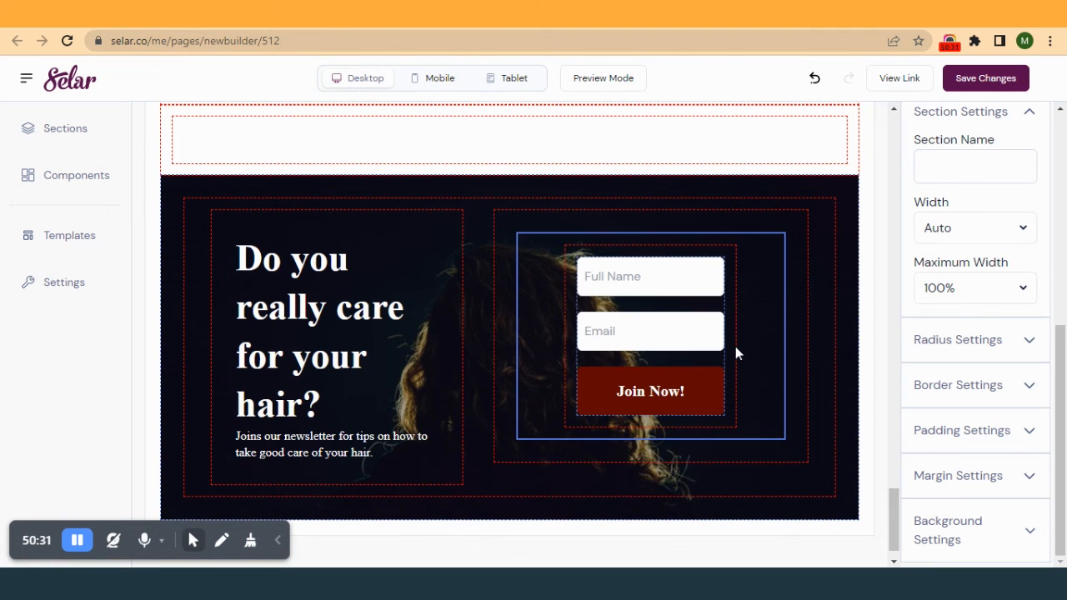
{"action": "scroll", "coordinate": [882, 341], "scroll_direction": "up", "scroll_amount": 3}
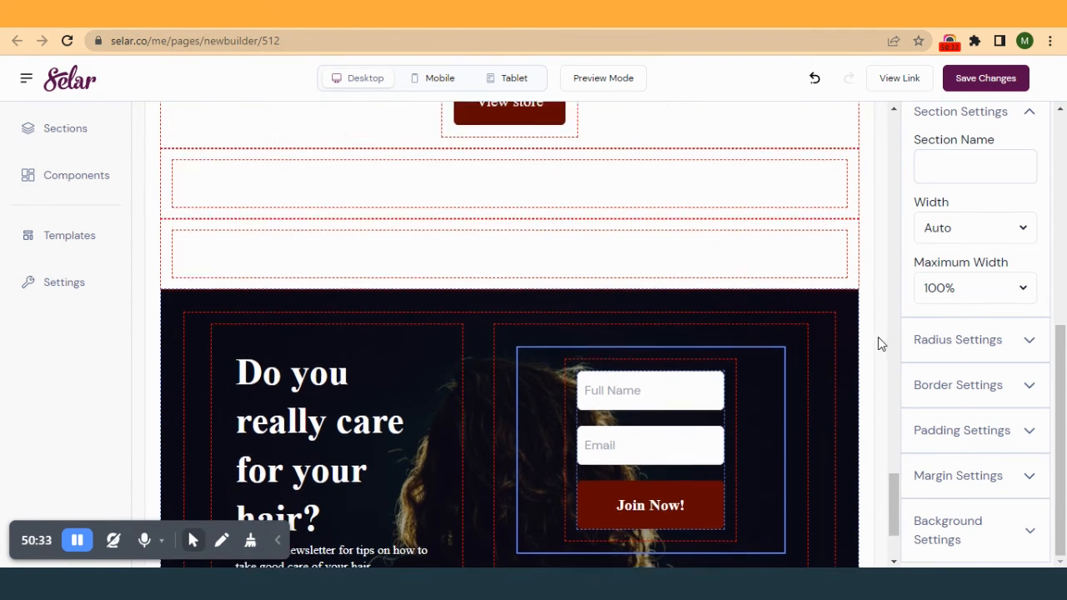
{"action": "scroll", "coordinate": [731, 382], "scroll_direction": "down", "scroll_amount": 3}
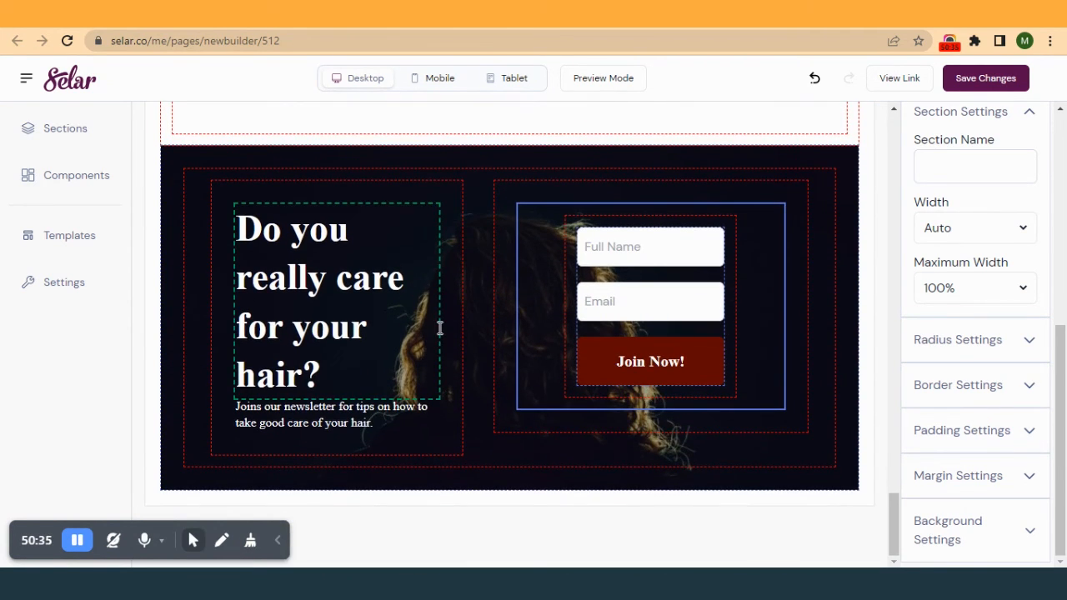
{"action": "left_click", "coordinate": [451, 333]}
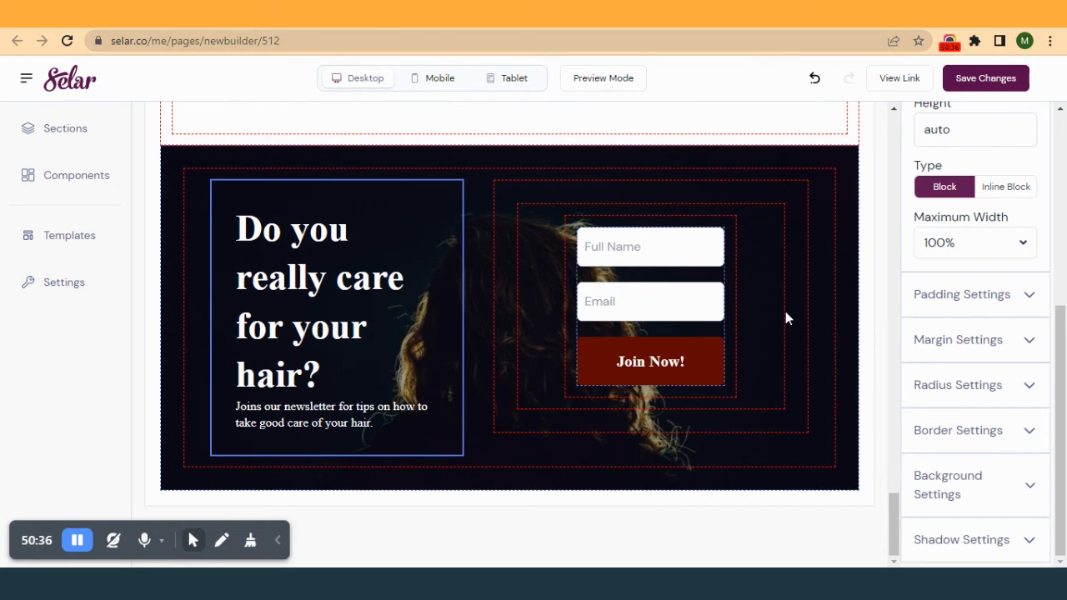
{"action": "scroll", "coordinate": [972, 311], "scroll_direction": "up", "scroll_amount": 3}
{"action": "left_click", "coordinate": [984, 303]}
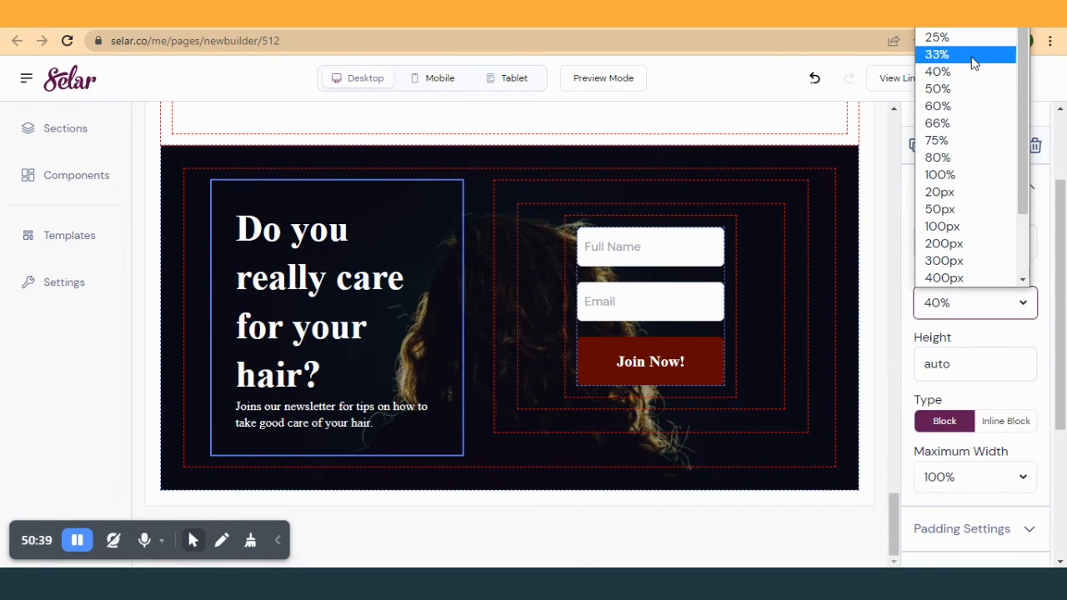
{"action": "left_click", "coordinate": [973, 58]}
- Try the Start, Center and End item alignments on the newsletter row and set Align Items to Center
{"action": "left_click", "coordinate": [784, 308]}
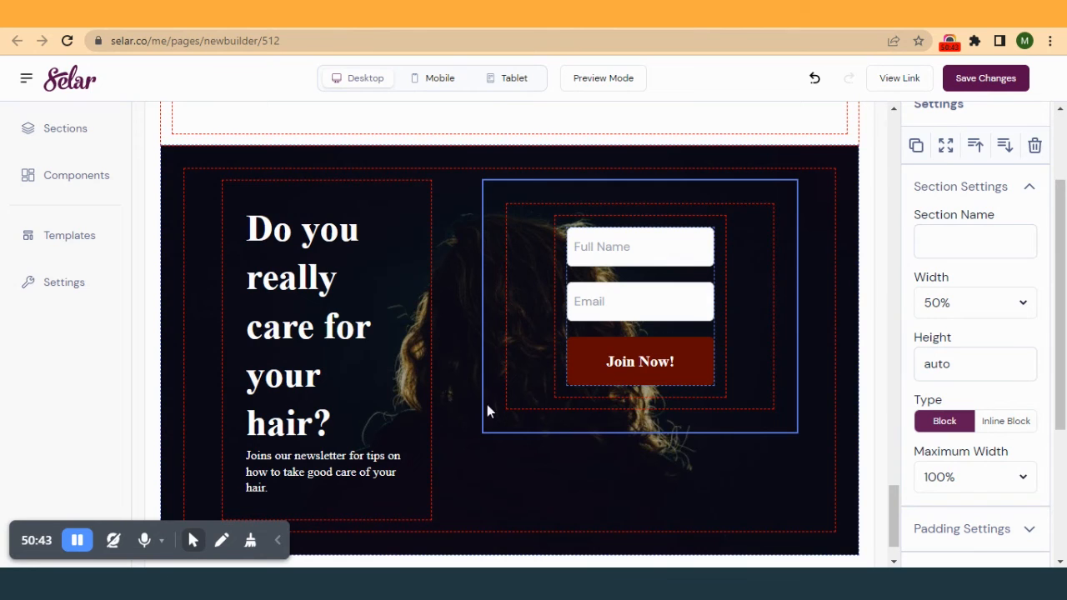
{"action": "left_click", "coordinate": [492, 482]}
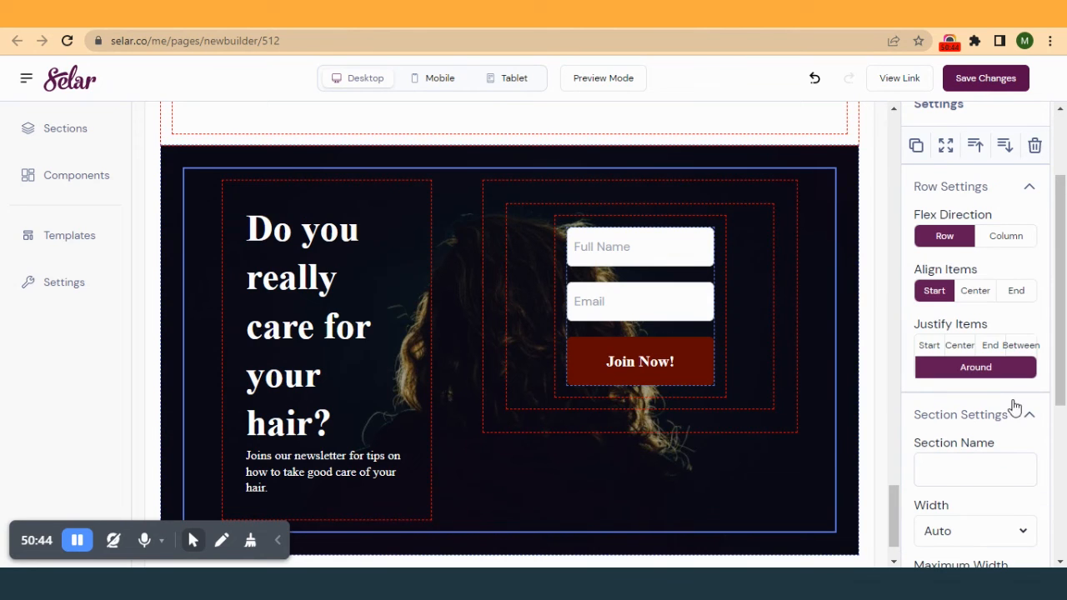
{"action": "left_click", "coordinate": [975, 290]}
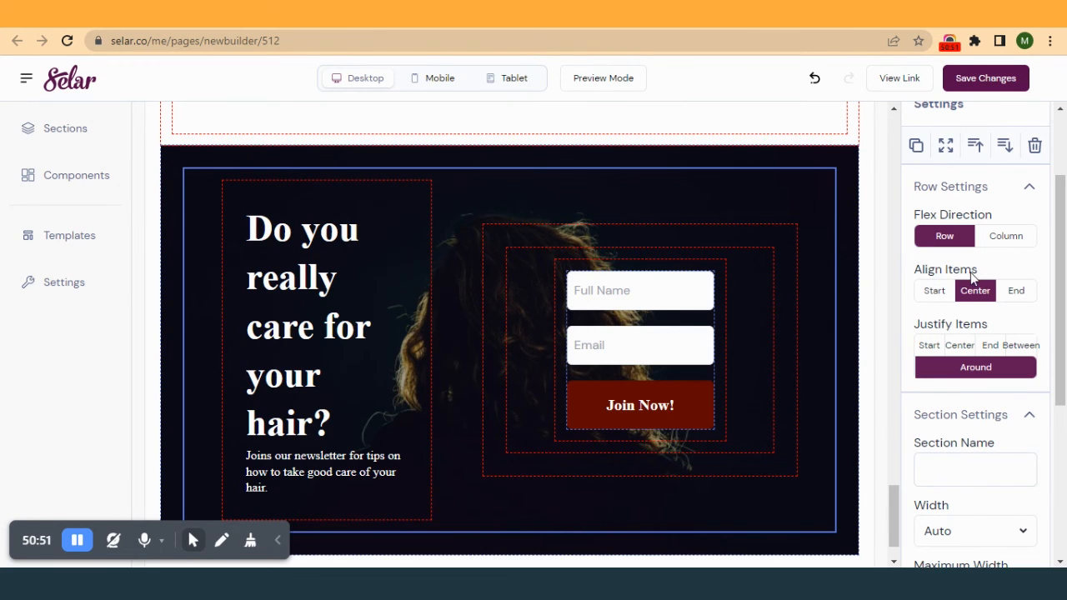
{"action": "left_click", "coordinate": [934, 301]}
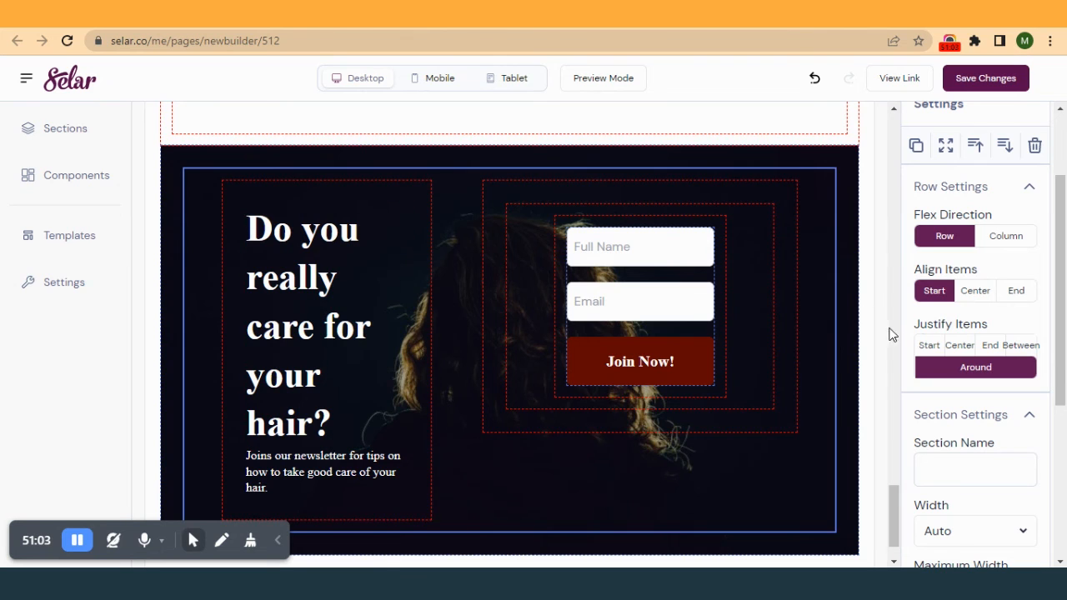
{"action": "left_click", "coordinate": [975, 291]}
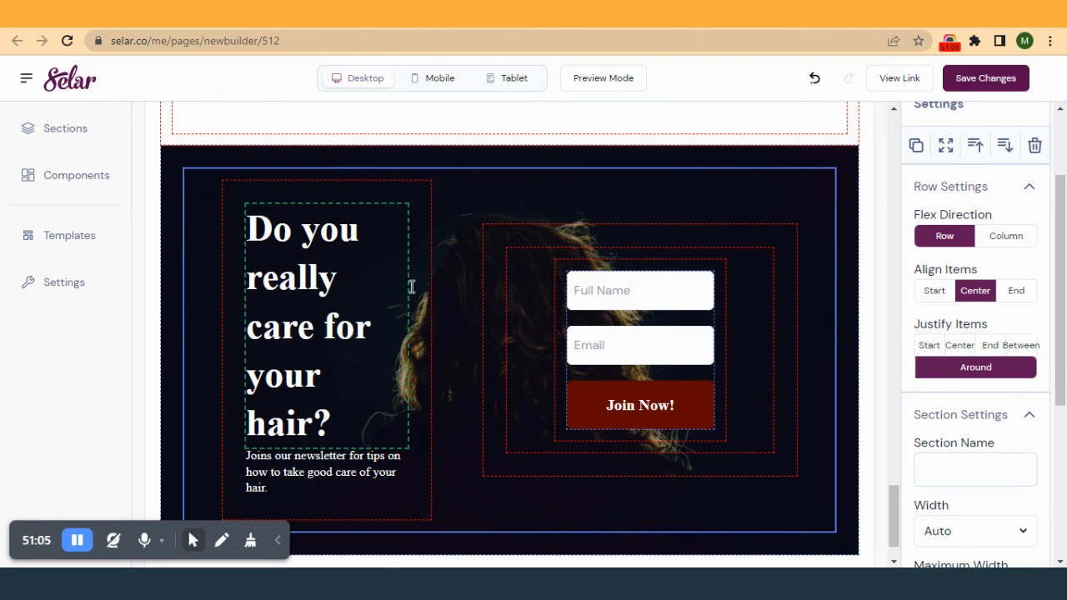
{"action": "left_click", "coordinate": [1013, 291]}
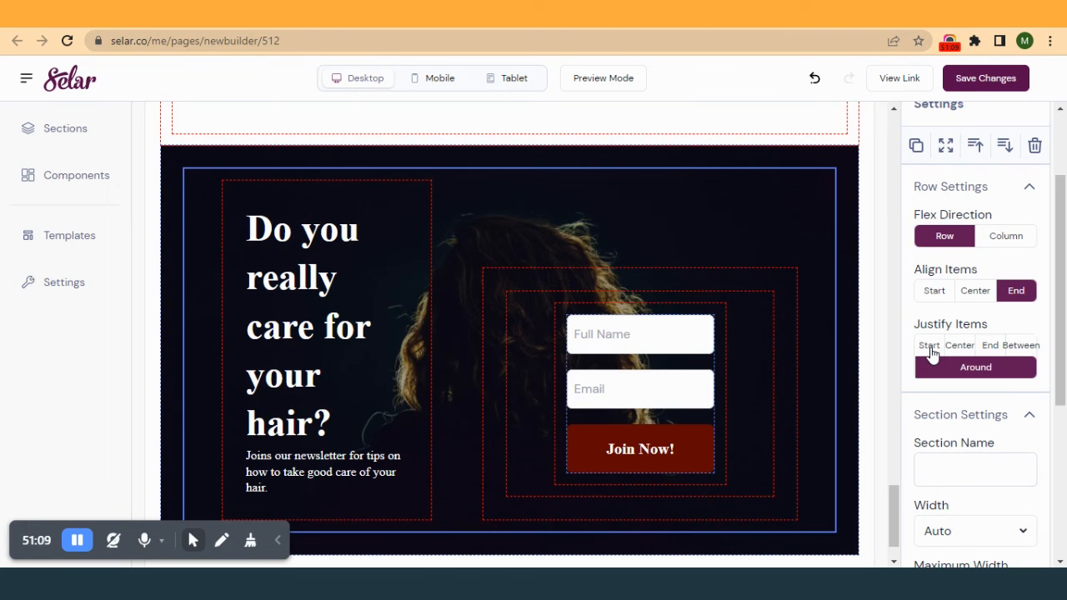
{"action": "left_click", "coordinate": [971, 293]}
{"action": "scroll", "coordinate": [385, 333], "scroll_direction": "down", "scroll_amount": 2}
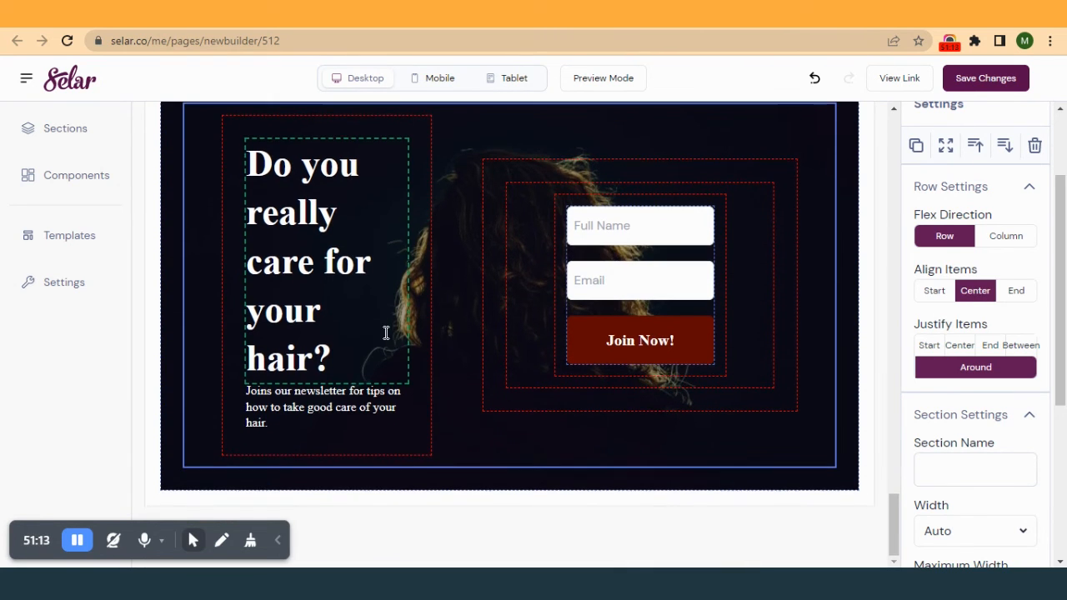
- Set the padding of the newsletter section's outer form column to 15 on all sides
{"action": "left_click", "coordinate": [518, 274]}
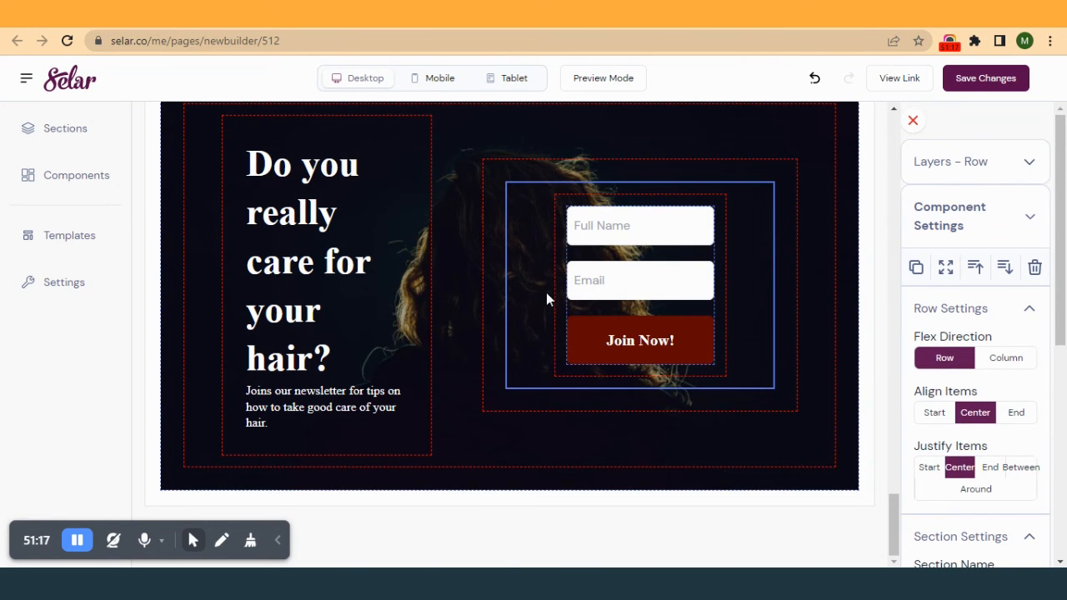
{"action": "left_click", "coordinate": [499, 297]}
{"action": "scroll", "coordinate": [941, 381], "scroll_direction": "down", "scroll_amount": 4}
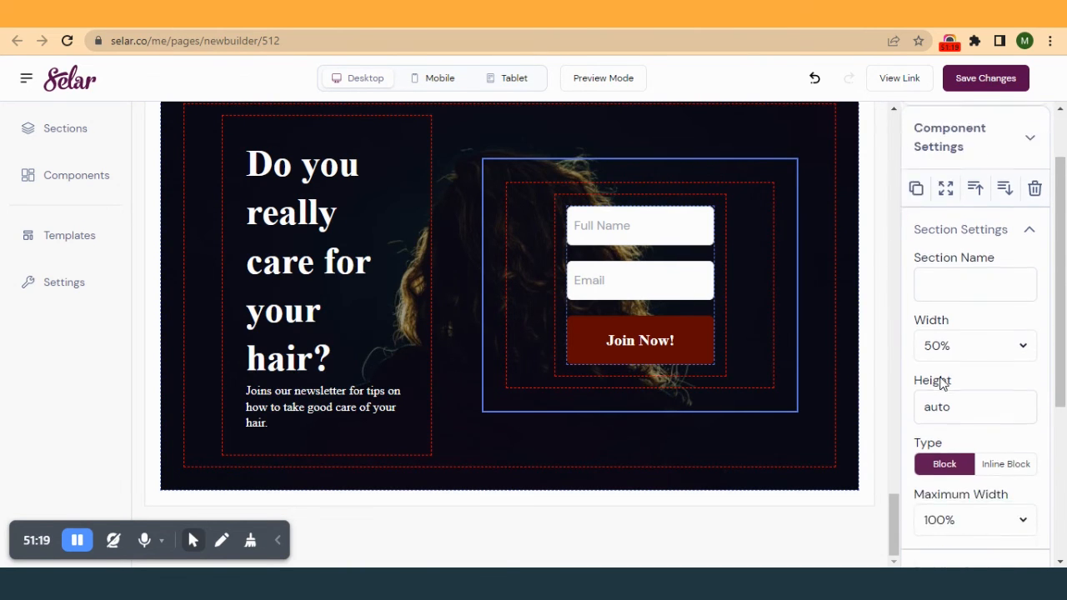
{"action": "left_click", "coordinate": [953, 299]}
{"action": "left_click", "coordinate": [924, 327]}
{"action": "type", "text": "15"}
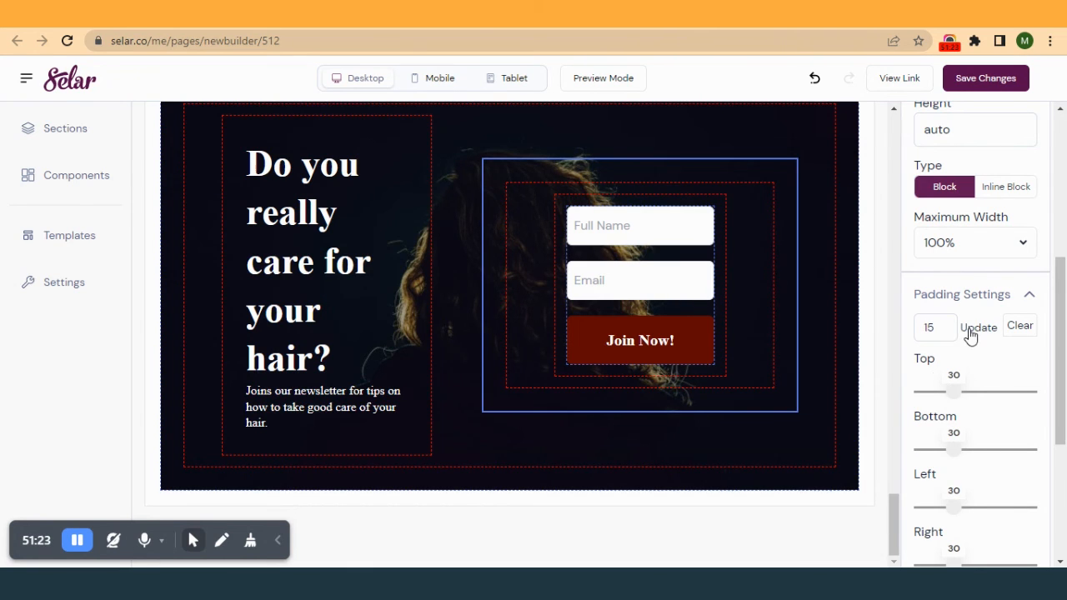
{"action": "left_click", "coordinate": [974, 330]}
{"action": "left_click", "coordinate": [525, 286]}
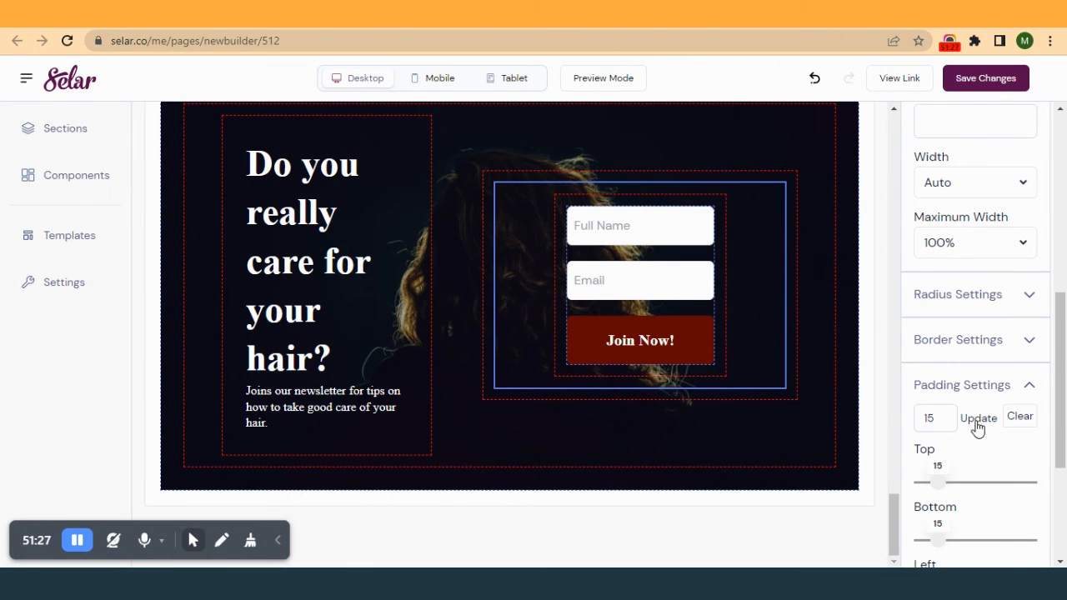
- Set the padding of the innermost container around the opt-in form to 30 on all sides
{"action": "left_click", "coordinate": [716, 311]}
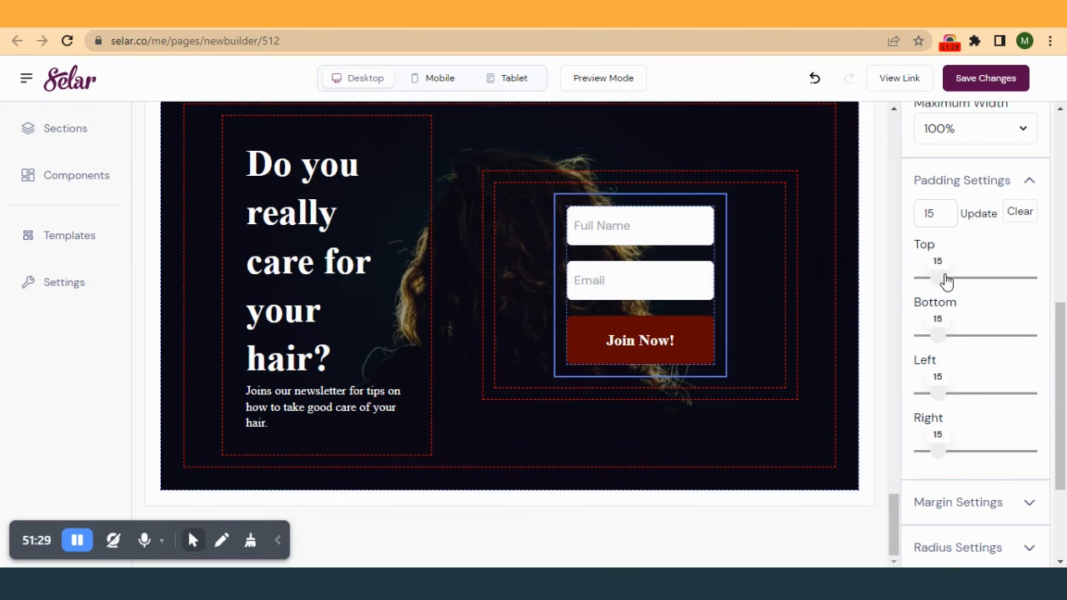
{"action": "left_click", "coordinate": [948, 220]}
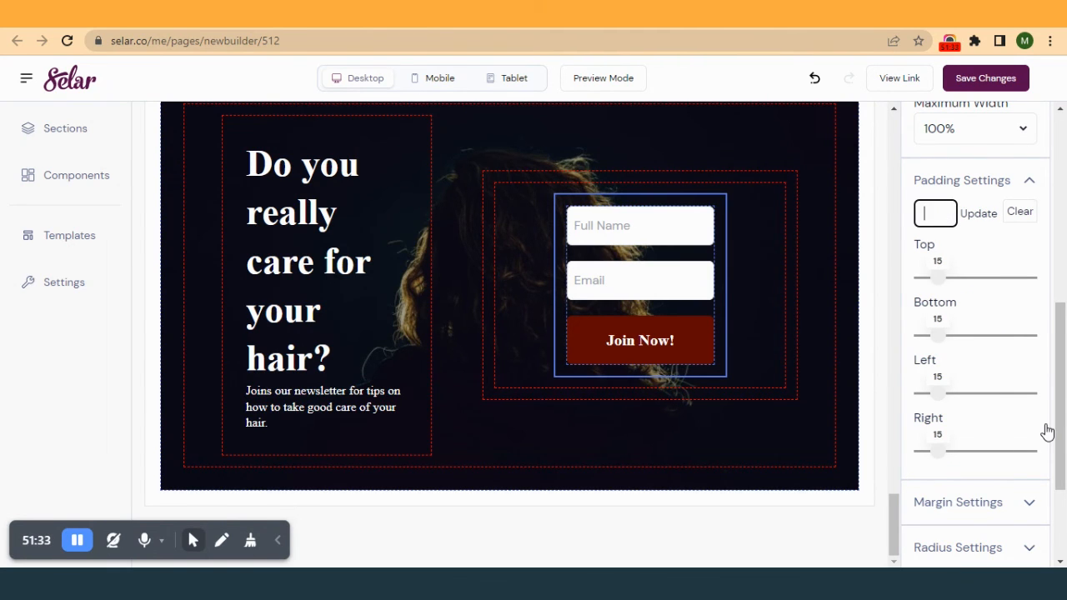
{"action": "type", "text": "30"}
{"action": "left_click", "coordinate": [976, 214]}
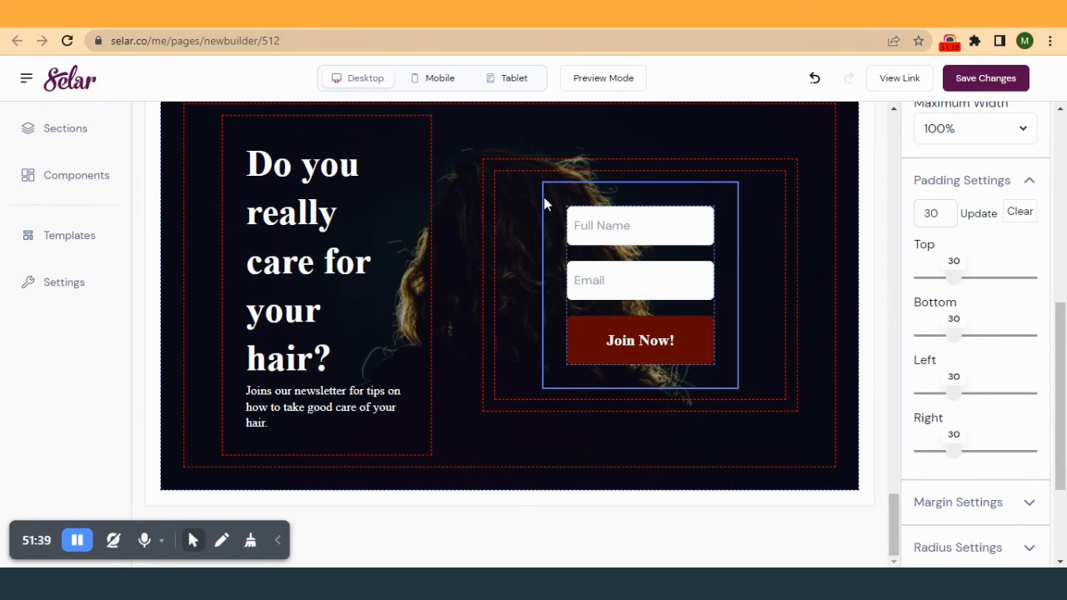
- Check the form box on the reference page and give the opt-in form's container a matching semi-transparent white background color
{"action": "left_click", "coordinate": [768, 14]}
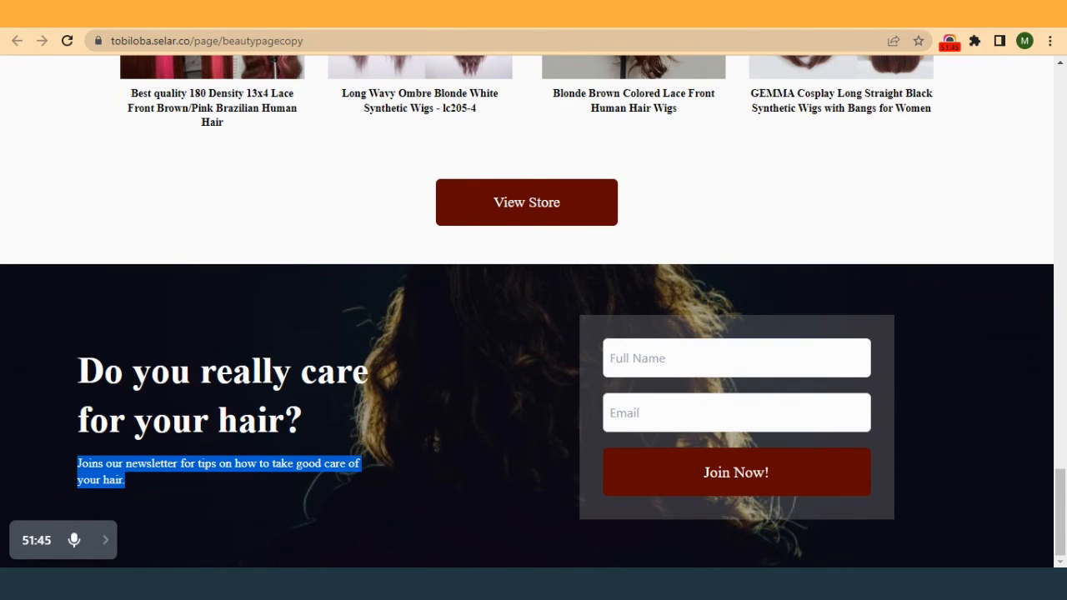
{"action": "left_click", "coordinate": [417, 14]}
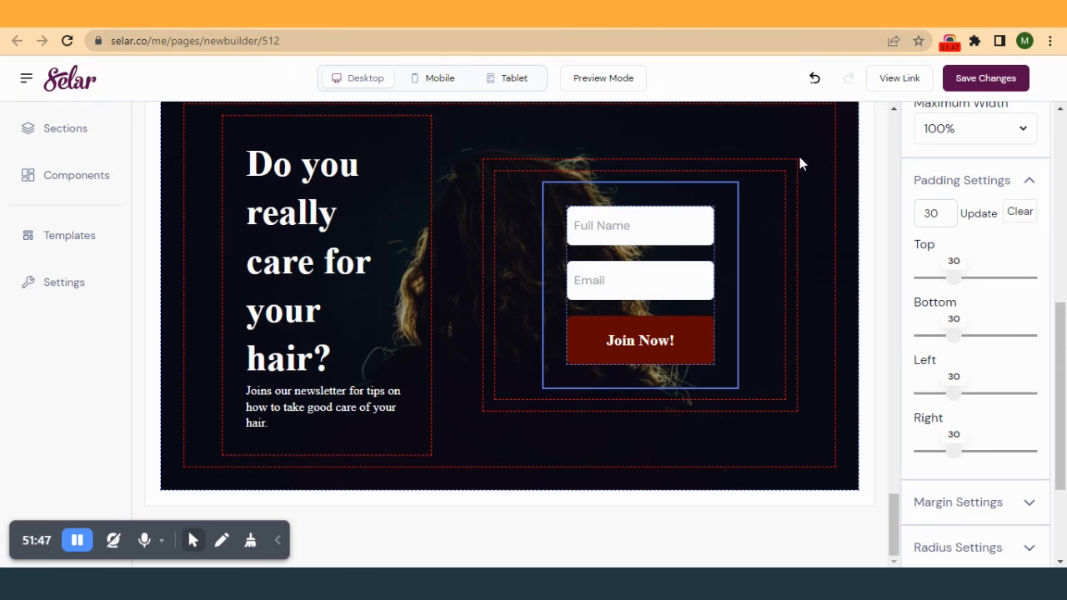
{"action": "scroll", "coordinate": [956, 409], "scroll_direction": "down", "scroll_amount": 2}
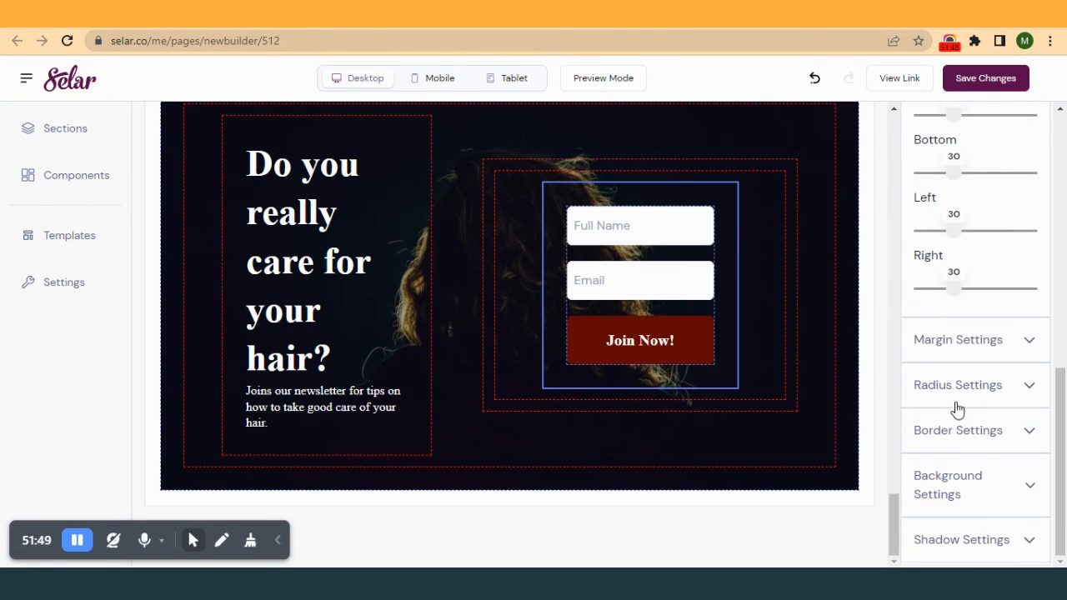
{"action": "left_click", "coordinate": [946, 484]}
{"action": "scroll", "coordinate": [943, 481], "scroll_direction": "down", "scroll_amount": 1}
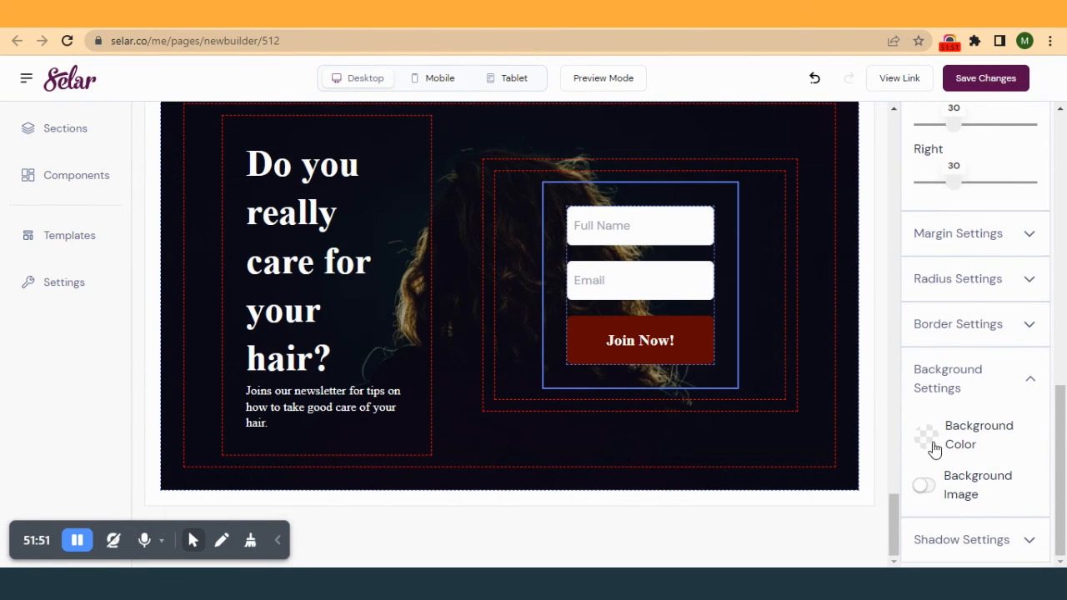
{"action": "left_click", "coordinate": [929, 440]}
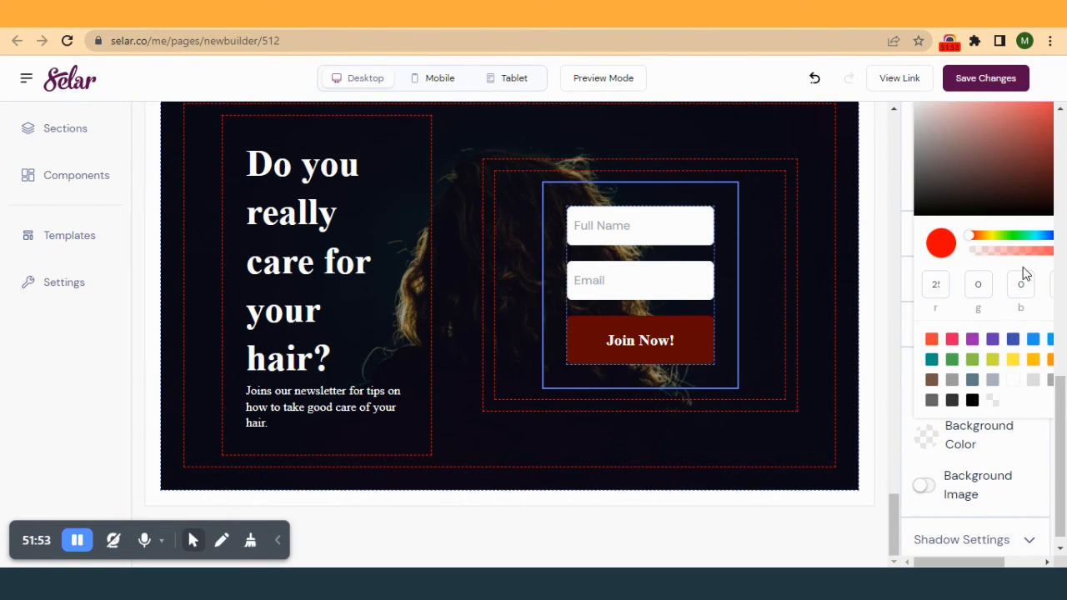
{"action": "scroll", "coordinate": [1025, 272], "scroll_direction": "right", "scroll_amount": 2}
{"action": "left_click", "coordinate": [1040, 285]}
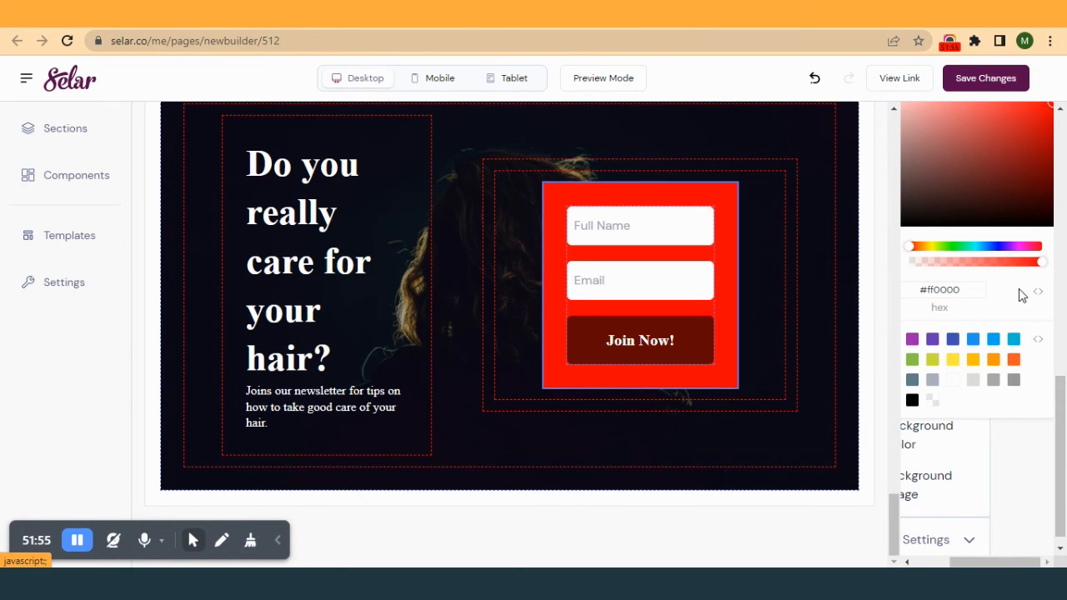
{"action": "scroll", "coordinate": [1027, 285], "scroll_direction": "left", "scroll_amount": 2}
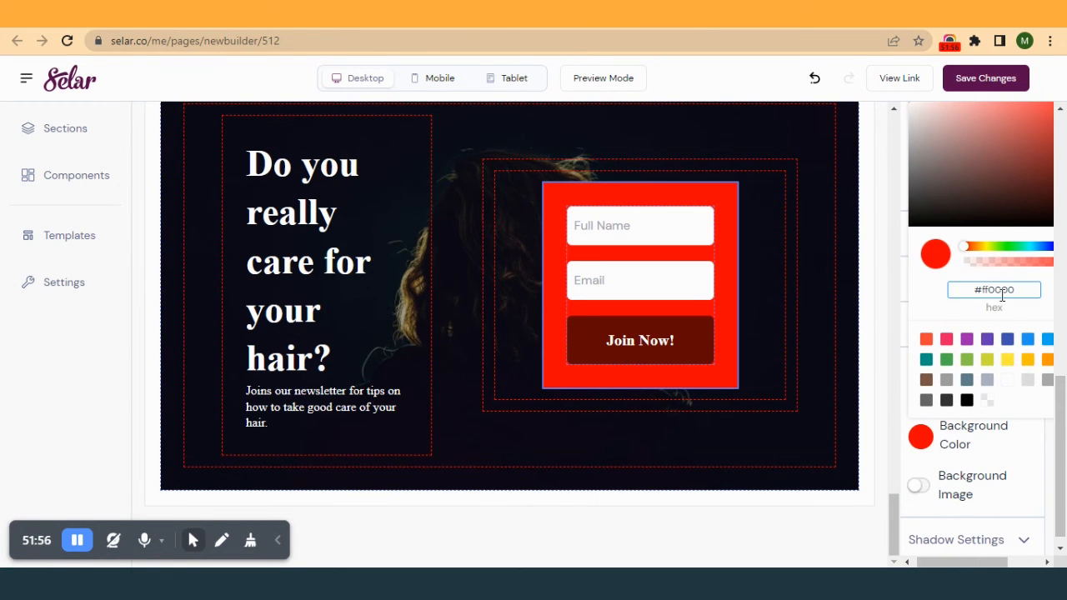
{"action": "left_click", "coordinate": [989, 401]}
{"action": "scroll", "coordinate": [1034, 281], "scroll_direction": "right", "scroll_amount": 2}
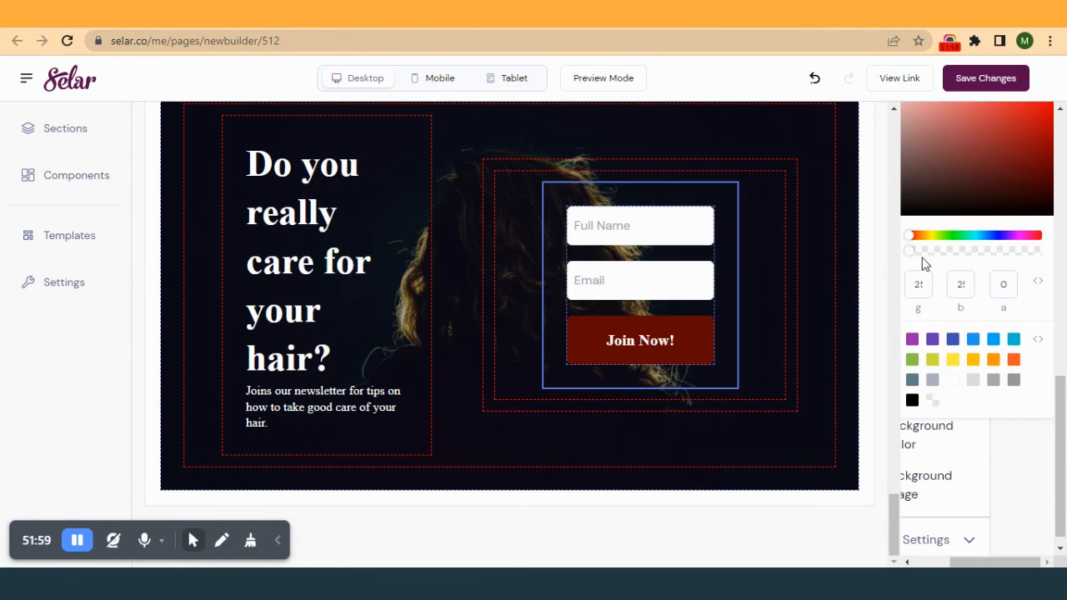
{"action": "left_click_drag", "start_coordinate": [912, 252], "coordinate": [948, 267]}
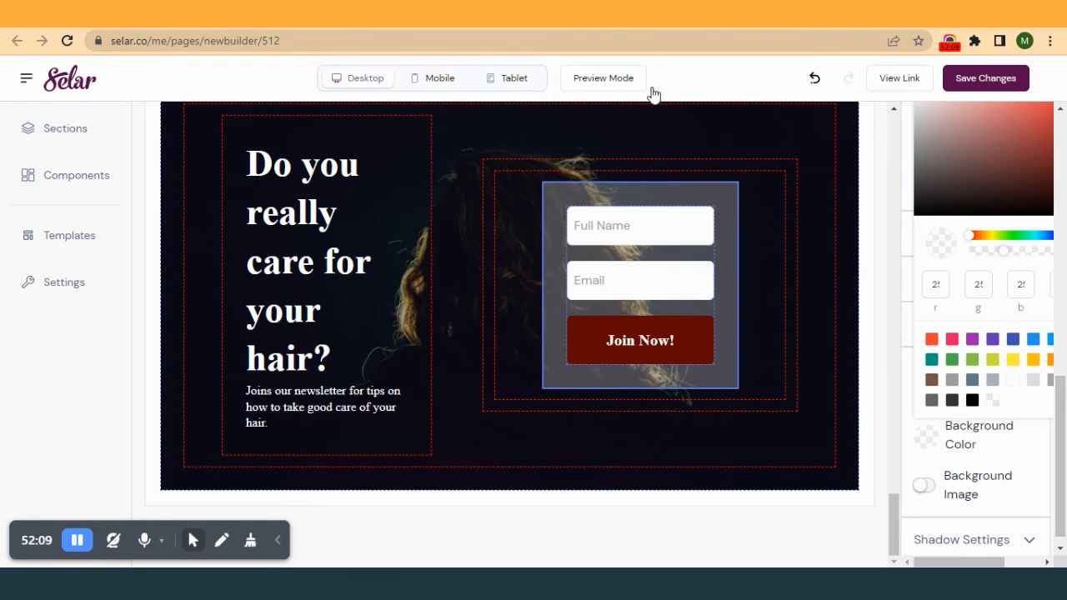
- Save the page changes and check the newsletter section in preview mode, returning to editing
{"action": "left_click", "coordinate": [987, 78]}
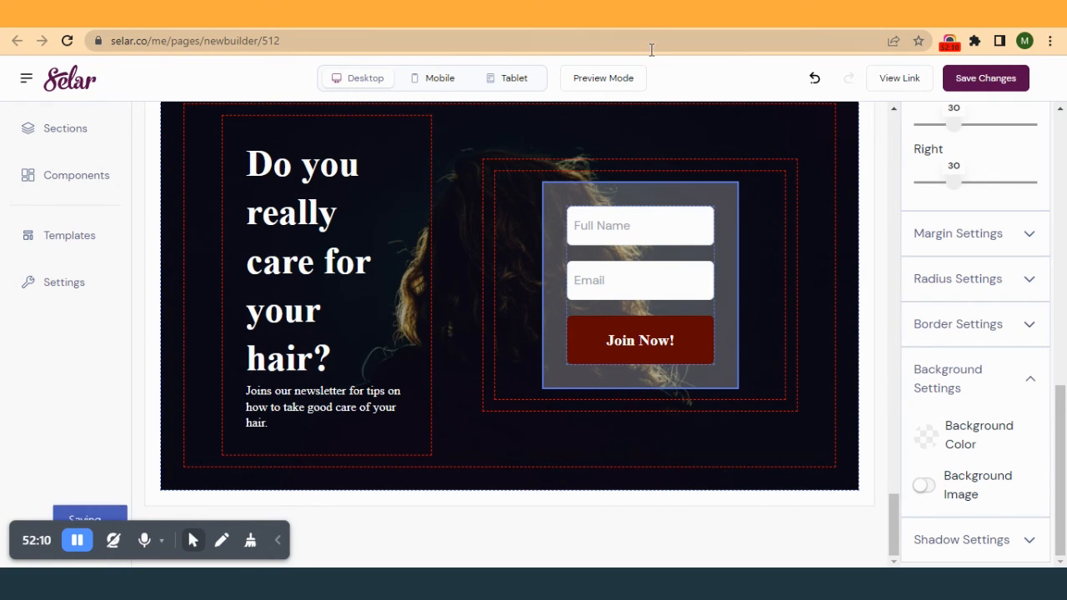
{"action": "left_click", "coordinate": [618, 81]}
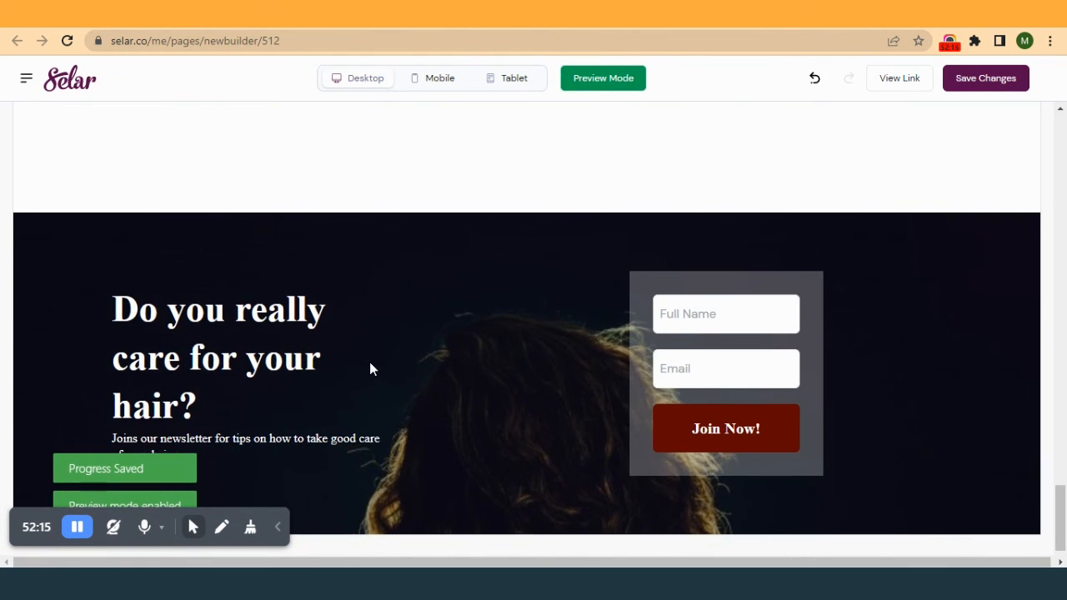
{"action": "scroll", "coordinate": [369, 367], "scroll_direction": "down", "scroll_amount": 1}
{"action": "left_click", "coordinate": [632, 81]}
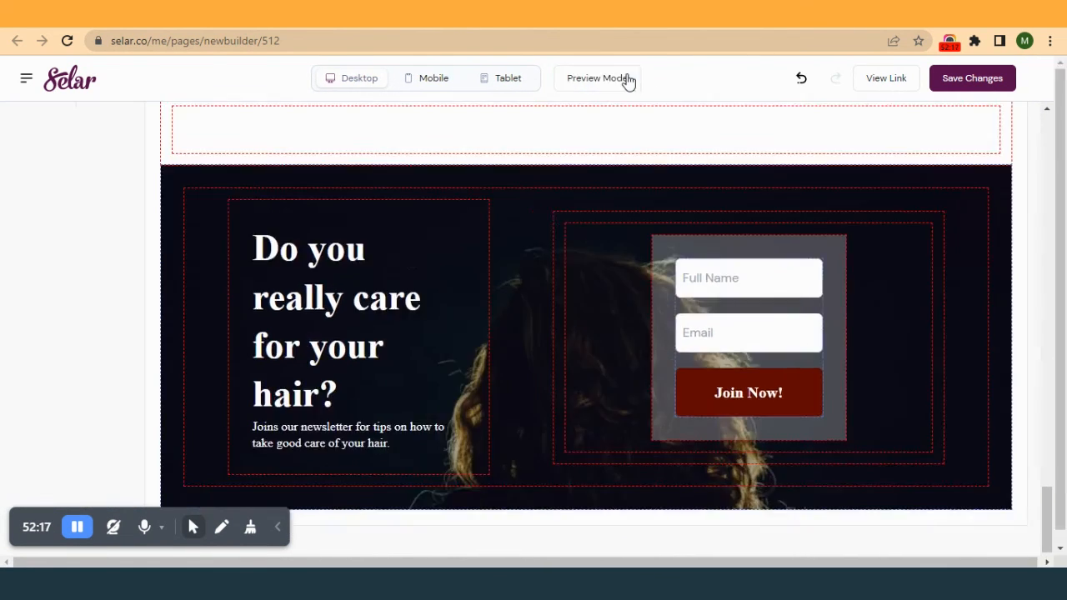
- Reload the published hair page and compare its newsletter section with the reference page
{"action": "left_click", "coordinate": [259, 14]}
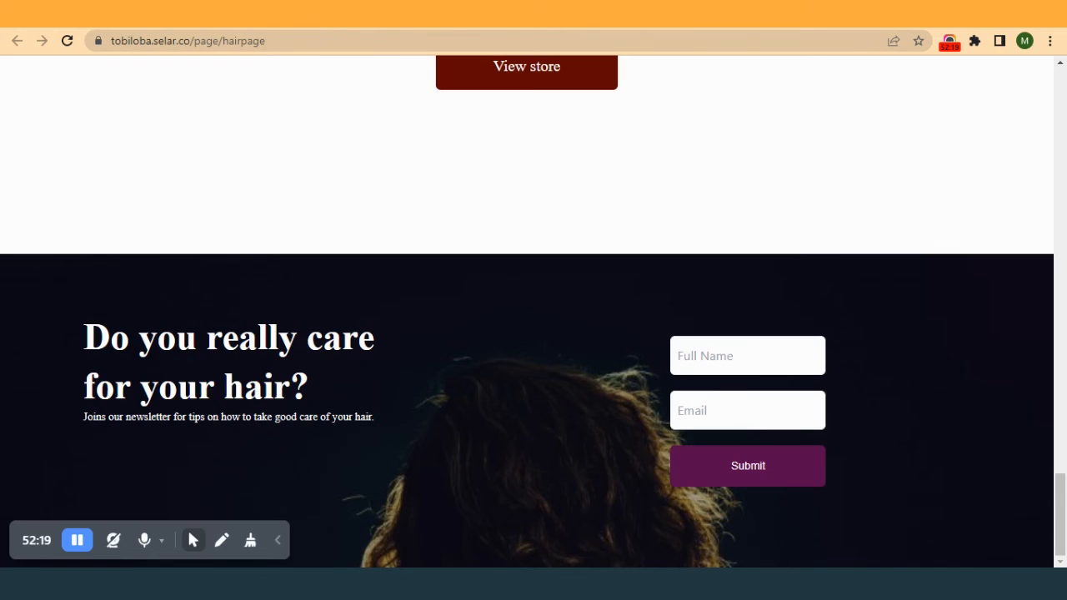
{"action": "left_click", "coordinate": [67, 41]}
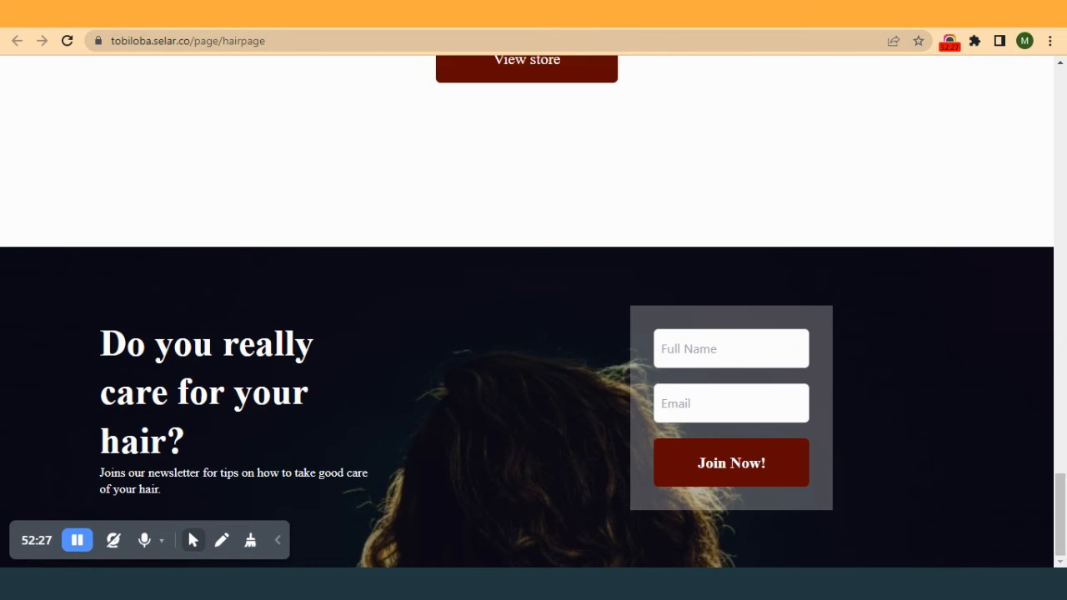
{"action": "left_click", "coordinate": [467, 14]}
{"action": "left_click", "coordinate": [333, 14]}
{"action": "left_click", "coordinate": [692, 25]}
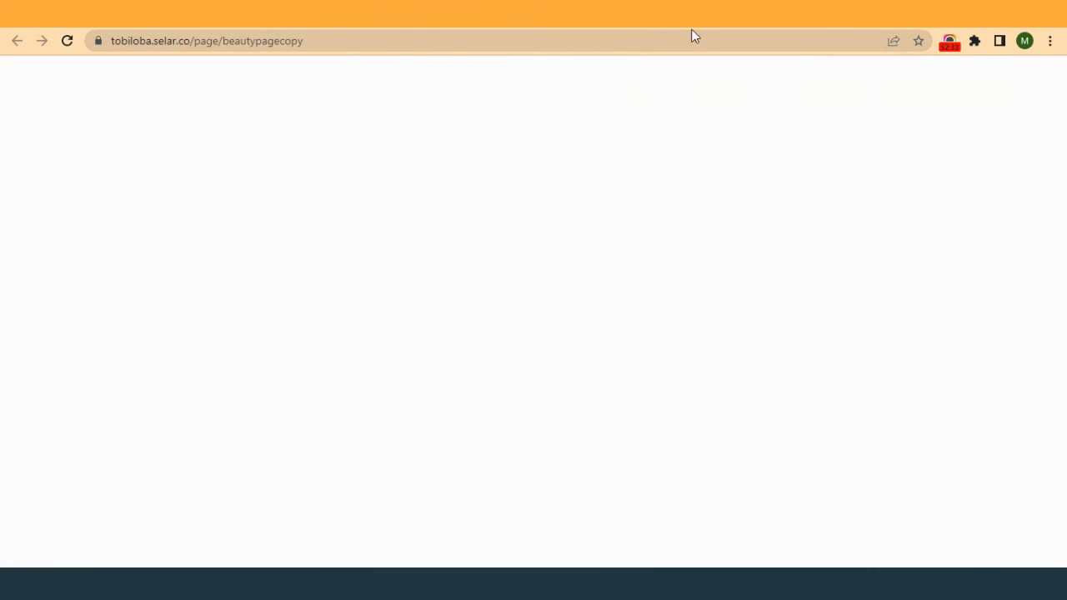
- Return to the page builder and set the newsletter row's top and bottom padding to 0
{"action": "left_click", "coordinate": [409, 17]}
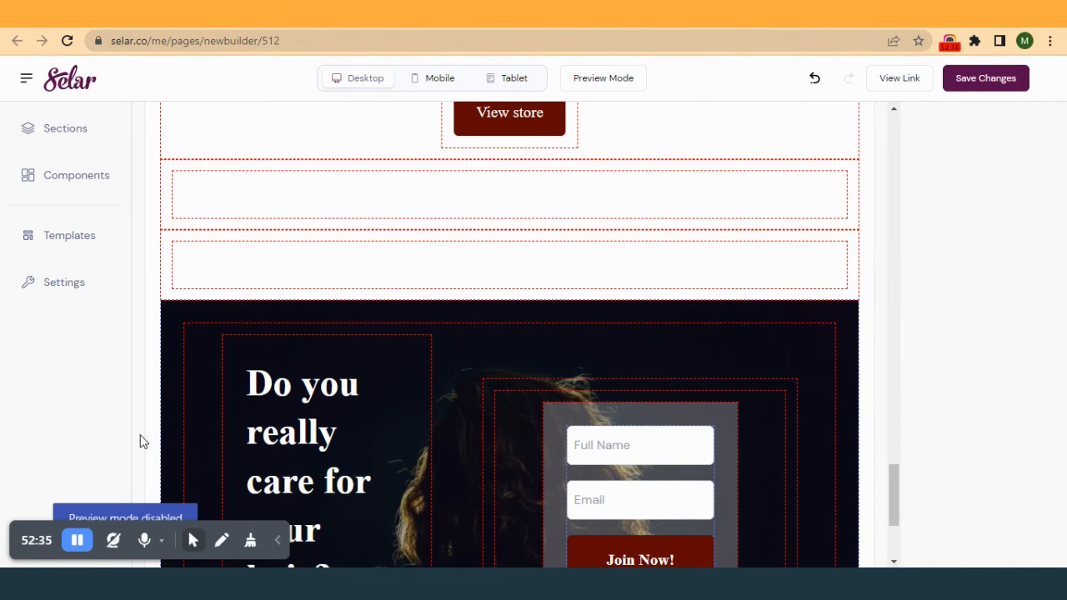
{"action": "scroll", "coordinate": [448, 439], "scroll_direction": "down", "scroll_amount": 3}
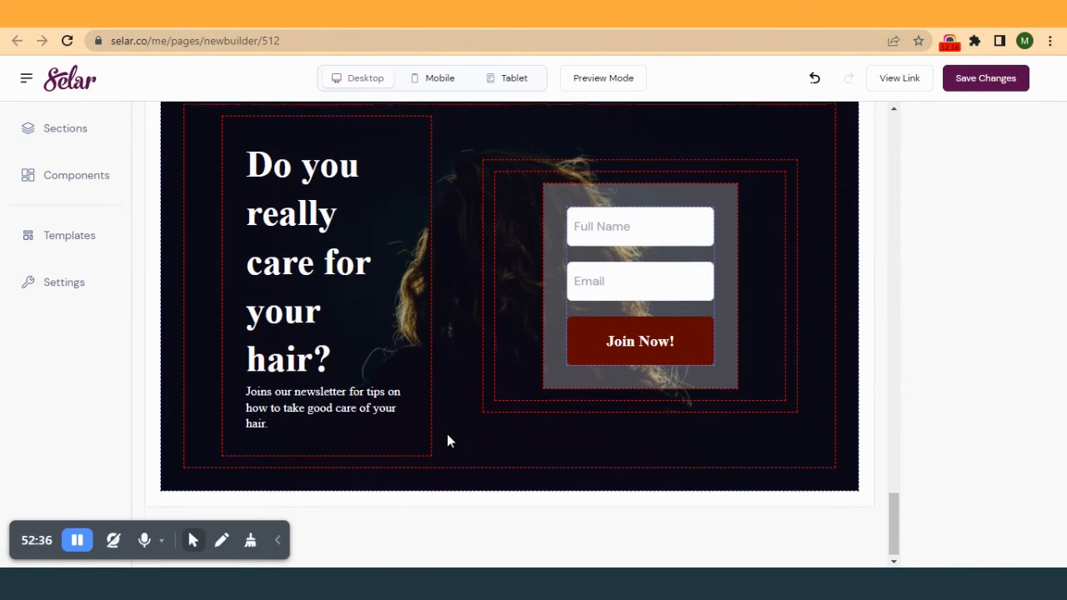
{"action": "left_click", "coordinate": [466, 305]}
{"action": "scroll", "coordinate": [240, 515], "scroll_direction": "up", "scroll_amount": 2}
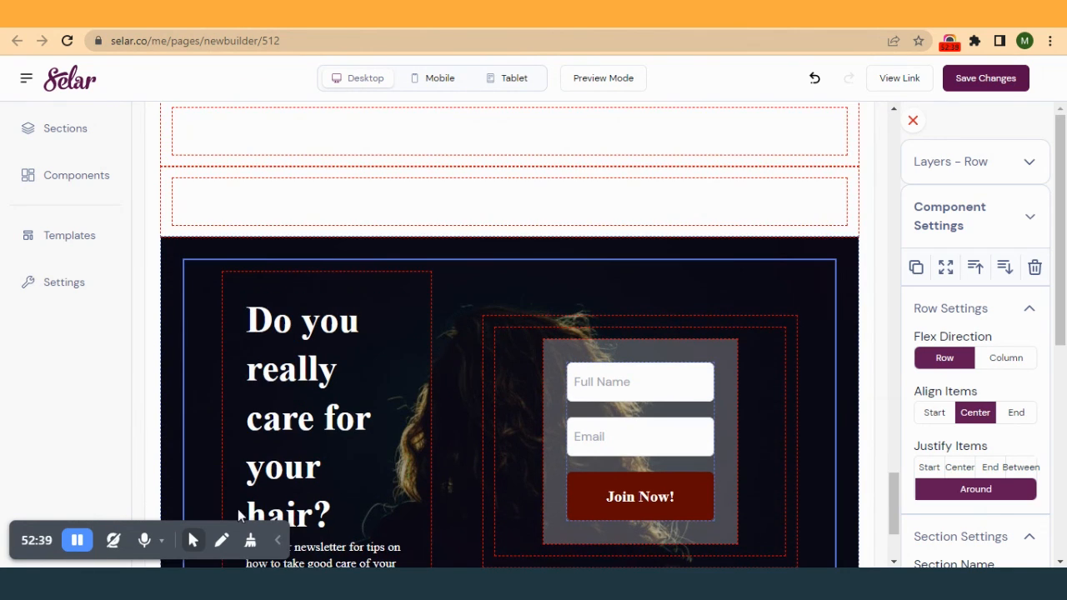
{"action": "scroll", "coordinate": [618, 262], "scroll_direction": "down", "scroll_amount": 2}
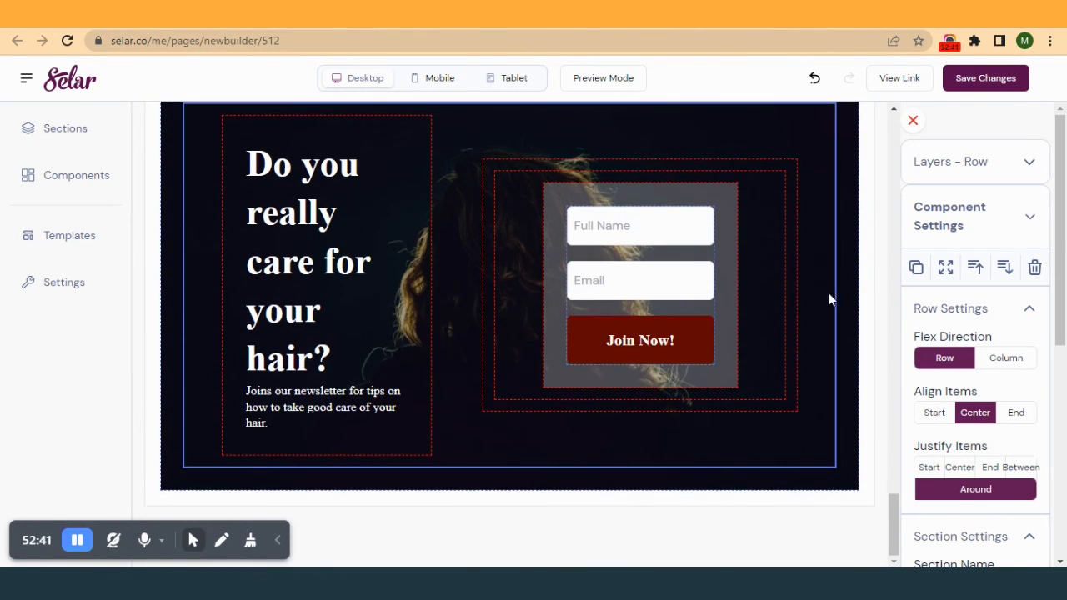
{"action": "scroll", "coordinate": [989, 454], "scroll_direction": "down", "scroll_amount": 3}
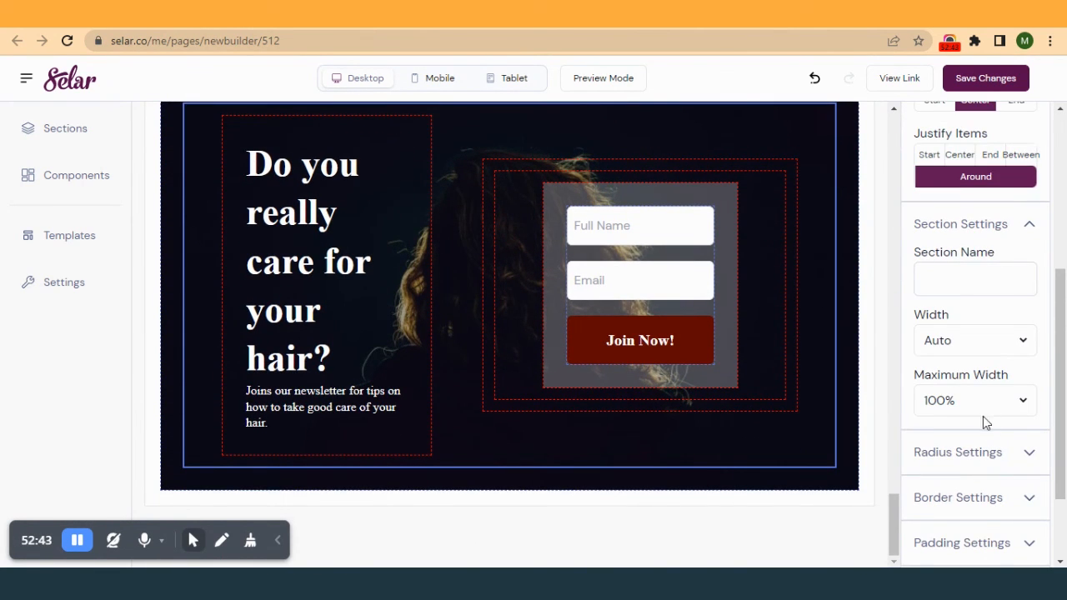
{"action": "left_click", "coordinate": [961, 543]}
{"action": "scroll", "coordinate": [955, 517], "scroll_direction": "down", "scroll_amount": 3}
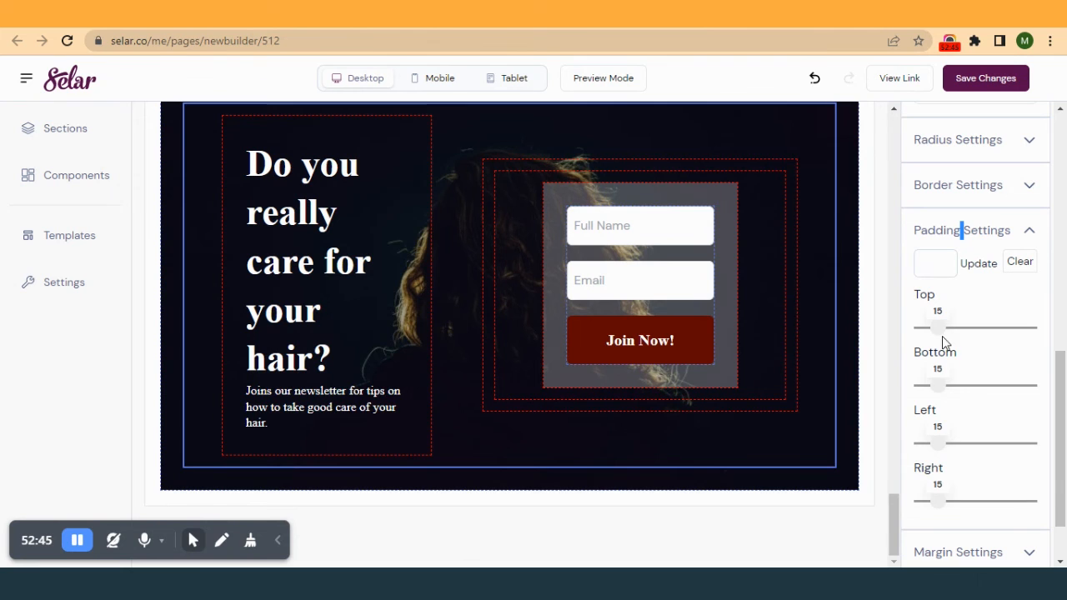
{"action": "left_click_drag", "start_coordinate": [939, 329], "coordinate": [847, 336]}
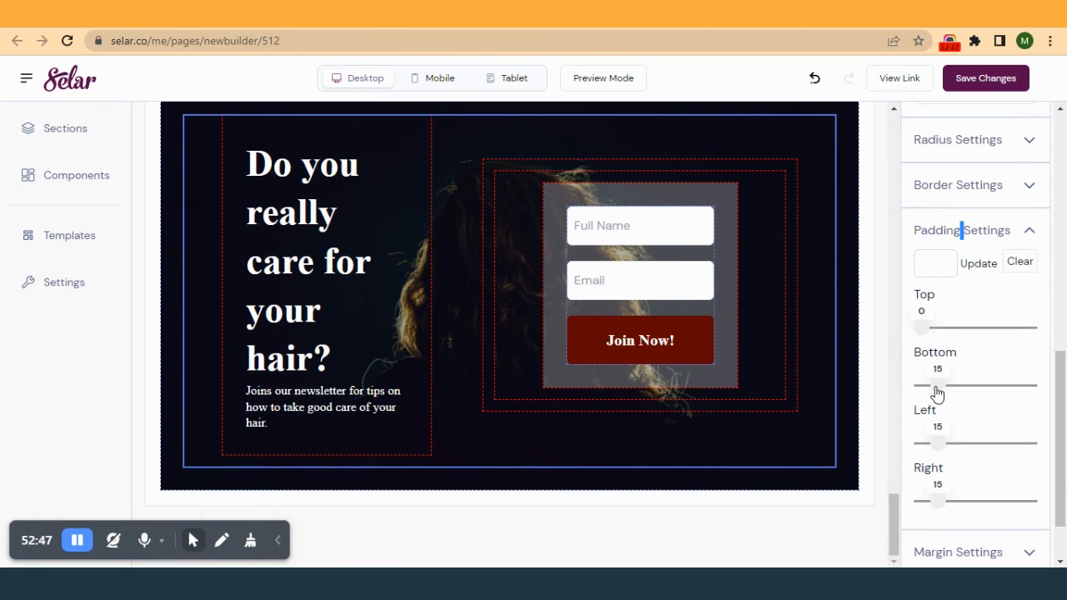
{"action": "left_click_drag", "start_coordinate": [934, 387], "coordinate": [899, 392]}
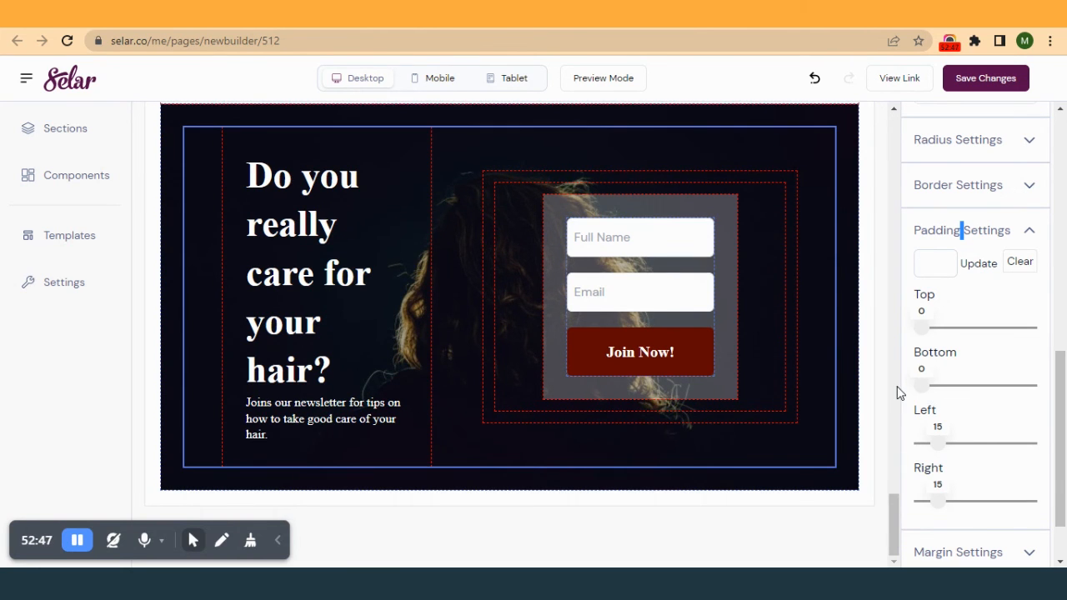
- Set the padding of the container around the newsletter heading and text to 15 on all sides
{"action": "left_click", "coordinate": [420, 344]}
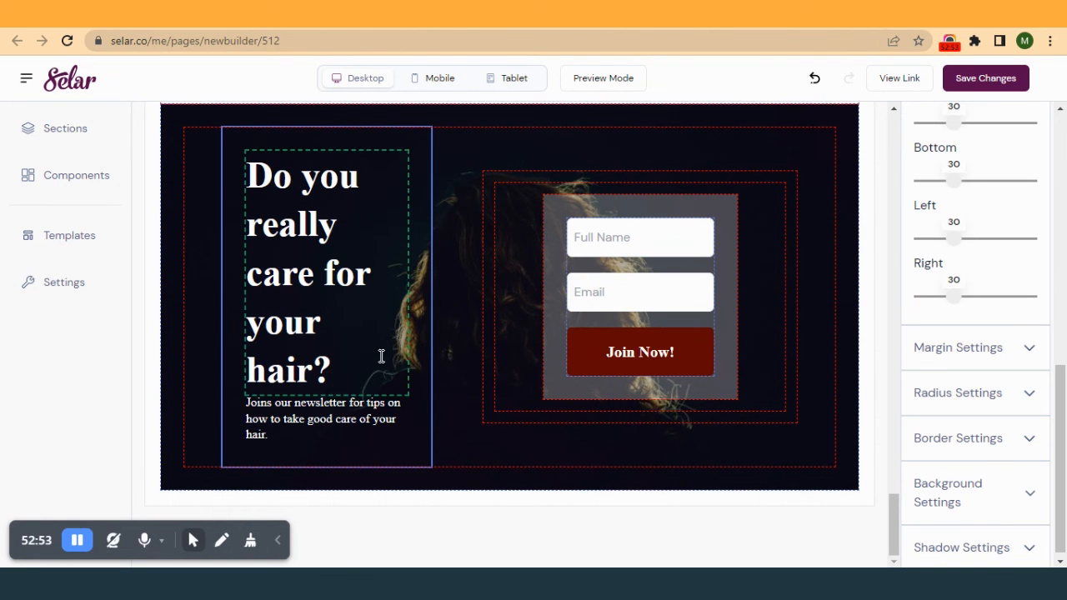
{"action": "scroll", "coordinate": [917, 241], "scroll_direction": "up", "scroll_amount": 3}
{"action": "left_click", "coordinate": [935, 221]}
{"action": "type", "text": "15"}
{"action": "left_click", "coordinate": [979, 215]}
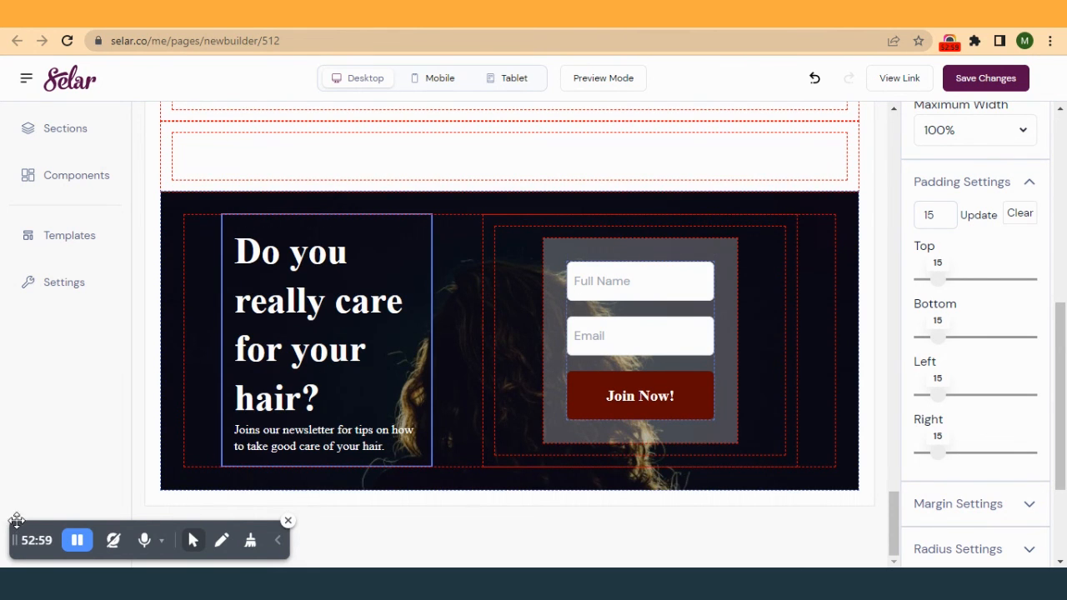
- Save the page changes, reload the published hair page and compare its newsletter text and form layout with the reference page
{"action": "left_click", "coordinate": [989, 78]}
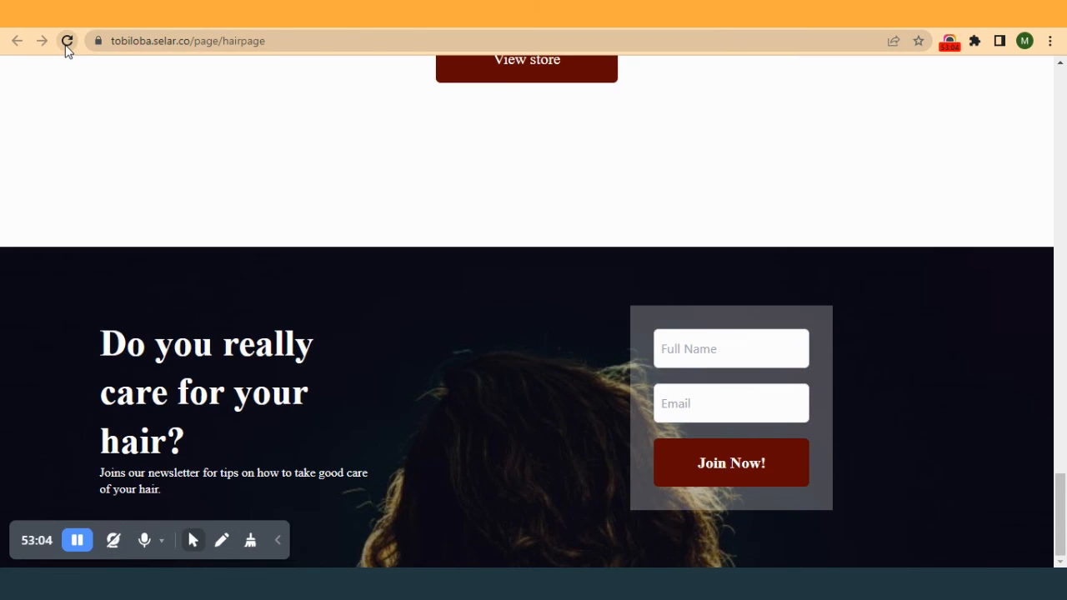
{"action": "left_click", "coordinate": [67, 40]}
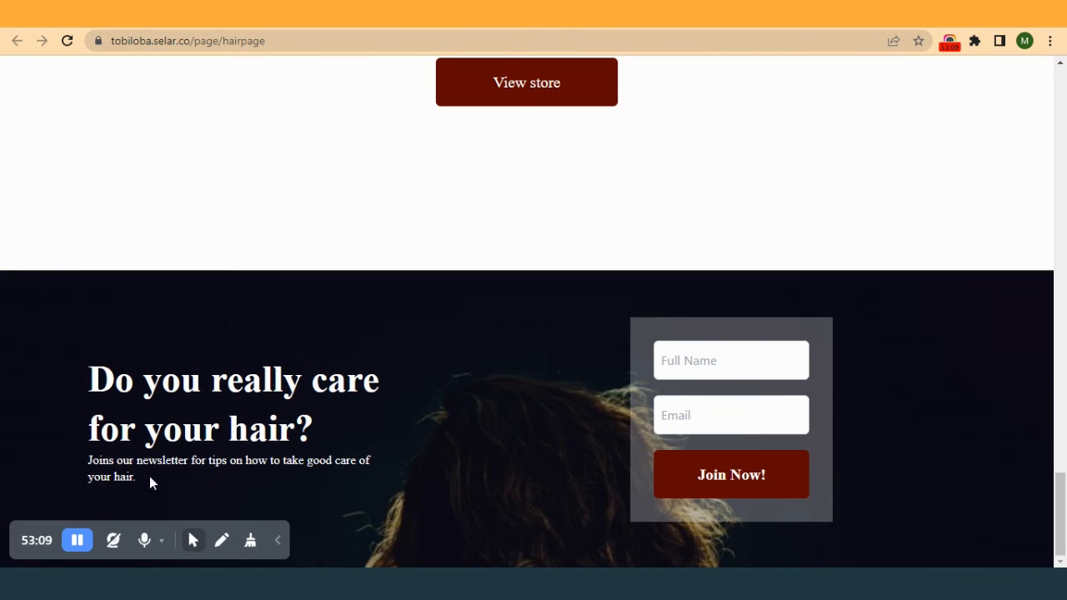
{"action": "left_click", "coordinate": [784, 28]}
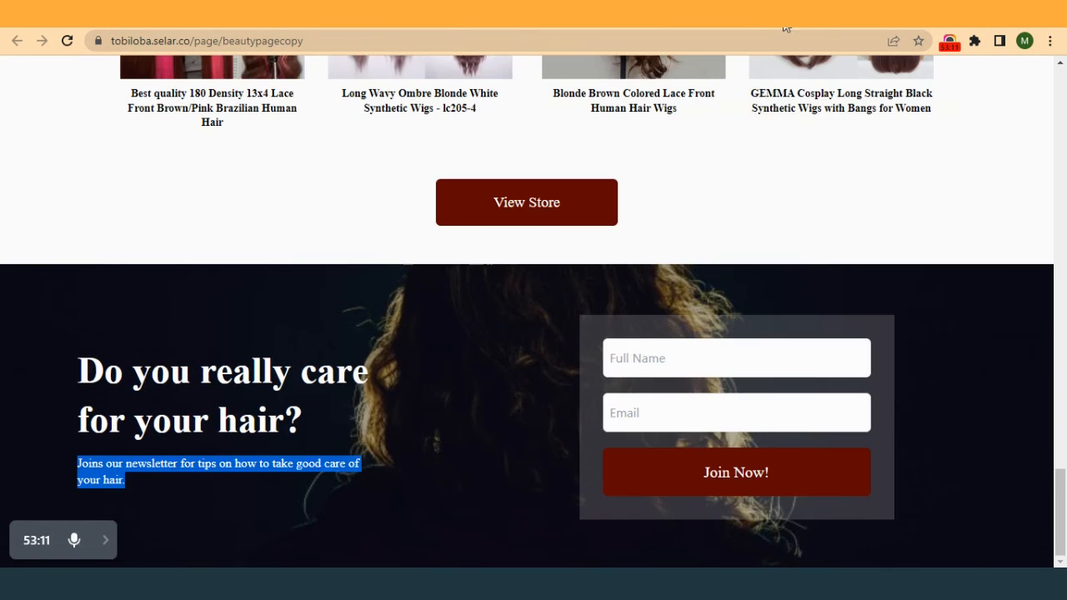
{"action": "left_click", "coordinate": [739, 20]}
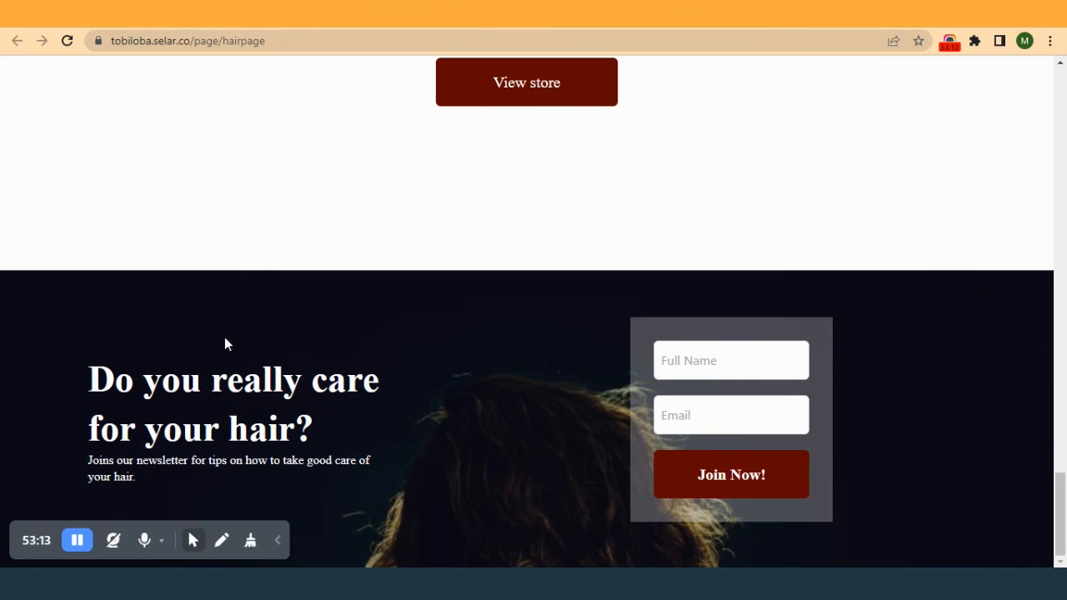
{"action": "left_click", "coordinate": [782, 21]}
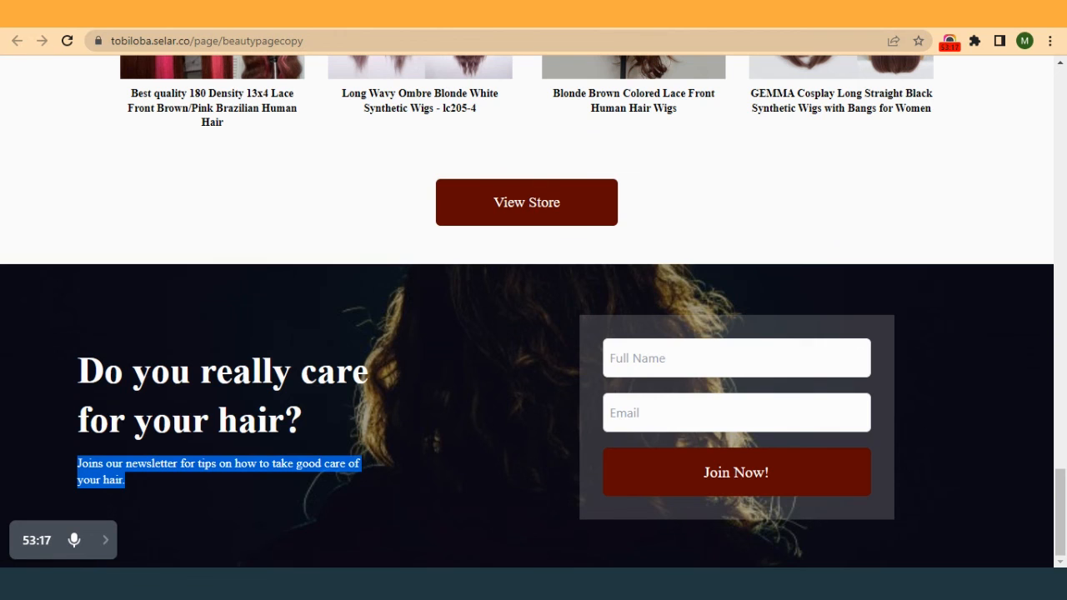
- Return to the page builder and save the changes to the opt-in form's container in the newsletter section
{"action": "left_click", "coordinate": [400, 22]}
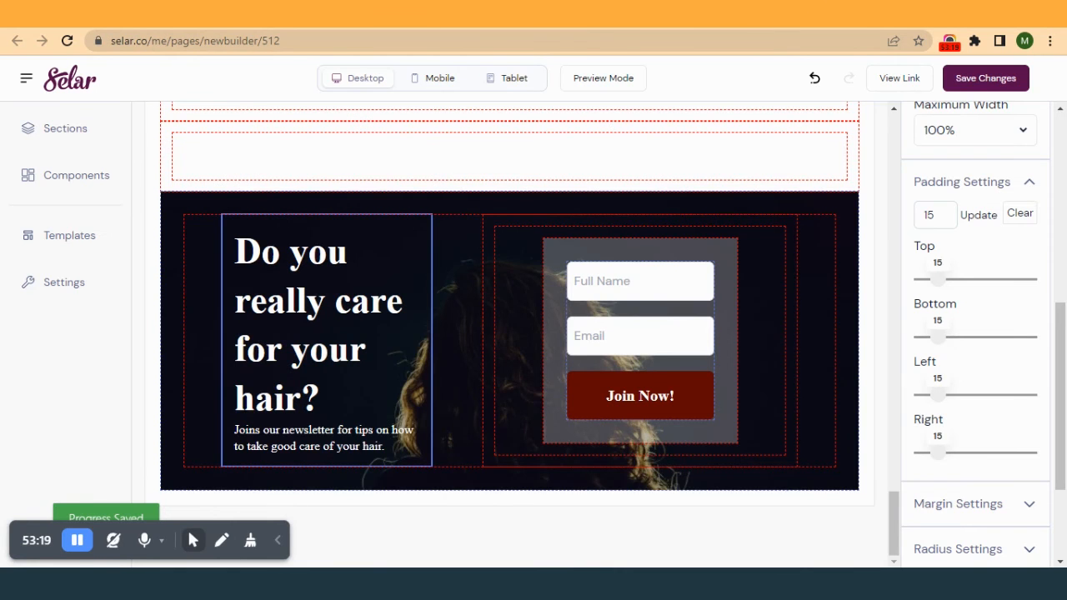
{"action": "left_click", "coordinate": [434, 219]}
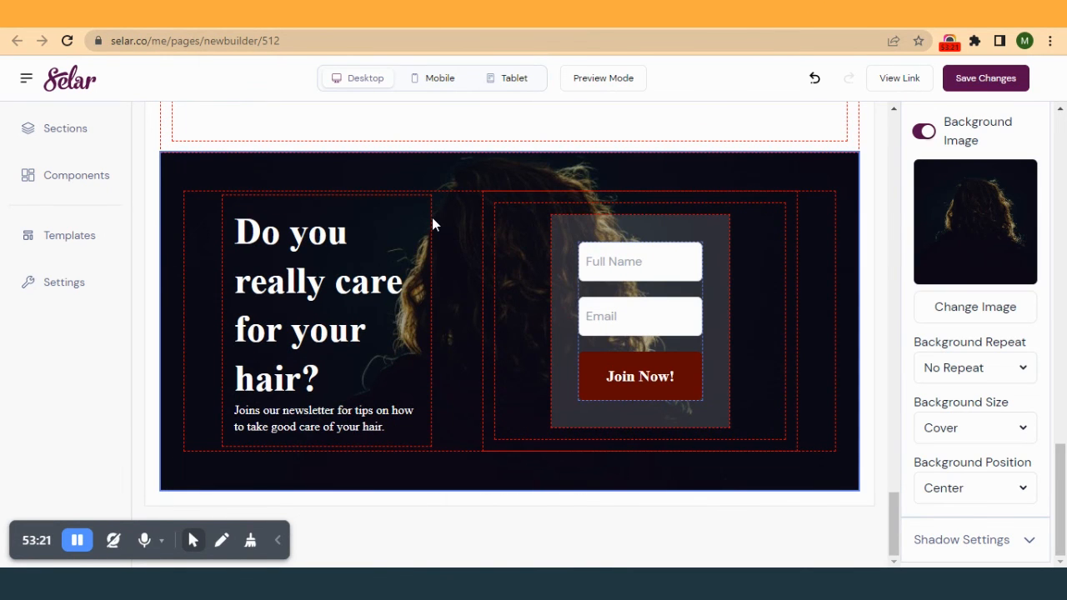
{"action": "left_click", "coordinate": [81, 542]}
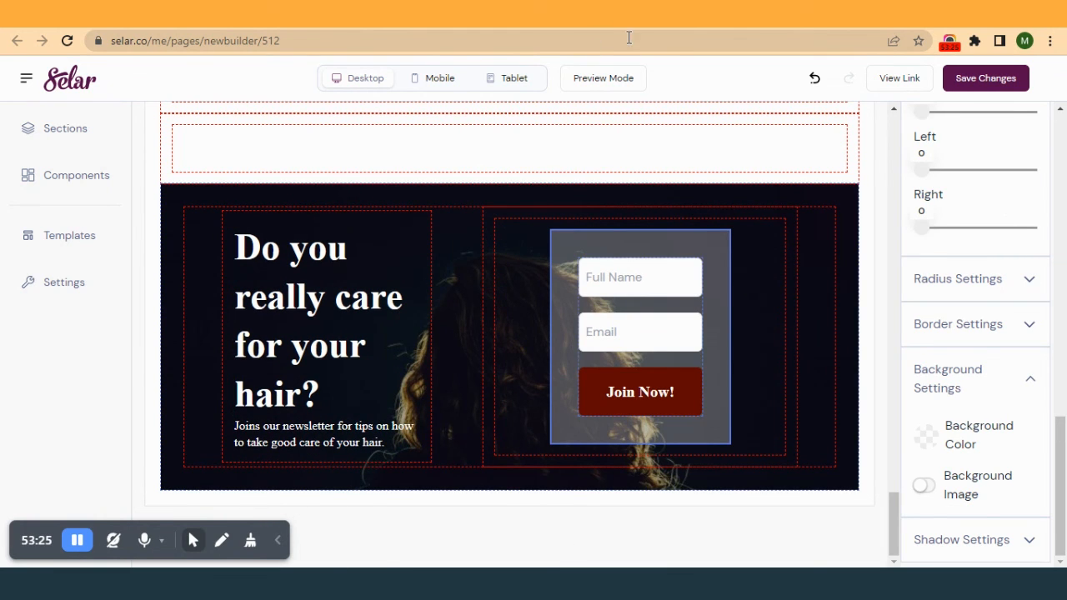
{"action": "left_click", "coordinate": [973, 81]}
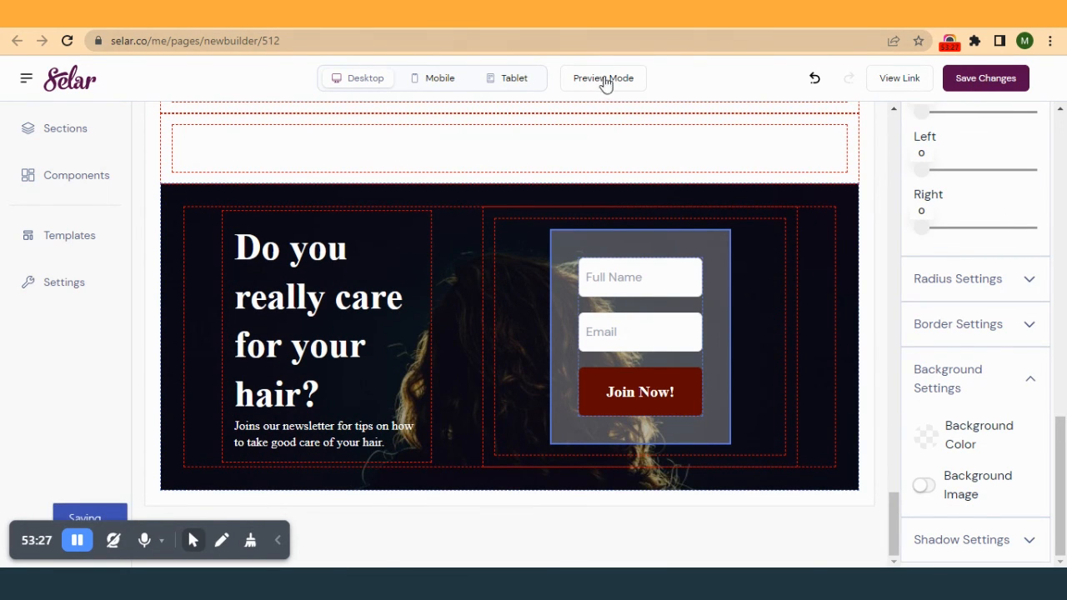
- Reload the published hair page and compare its form box size and background shade with the reference page
{"action": "key", "text": "ctrl+Tab"}
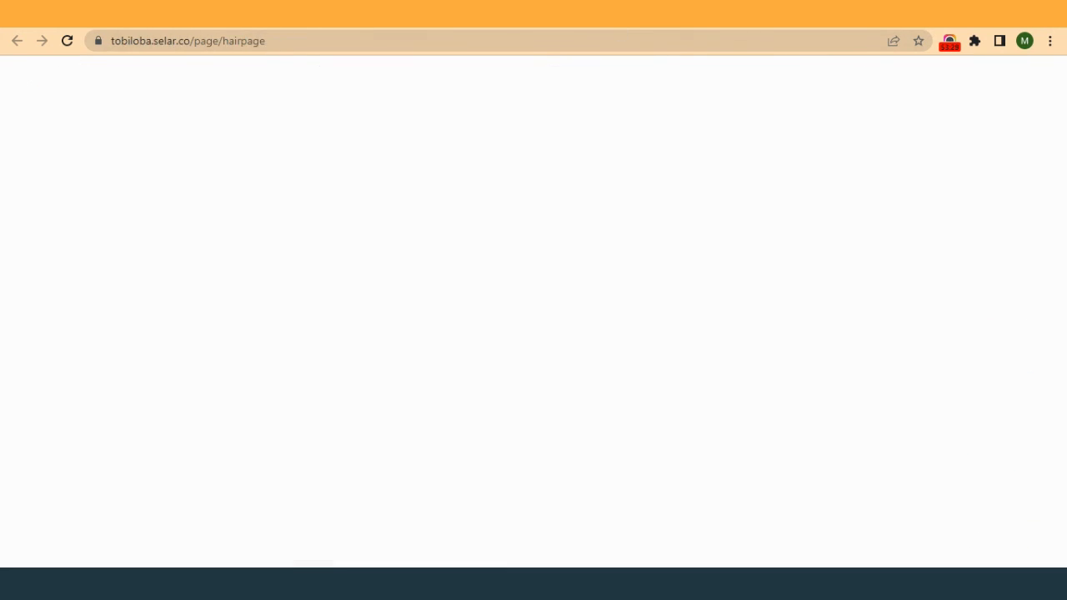
{"action": "left_click", "coordinate": [67, 42]}
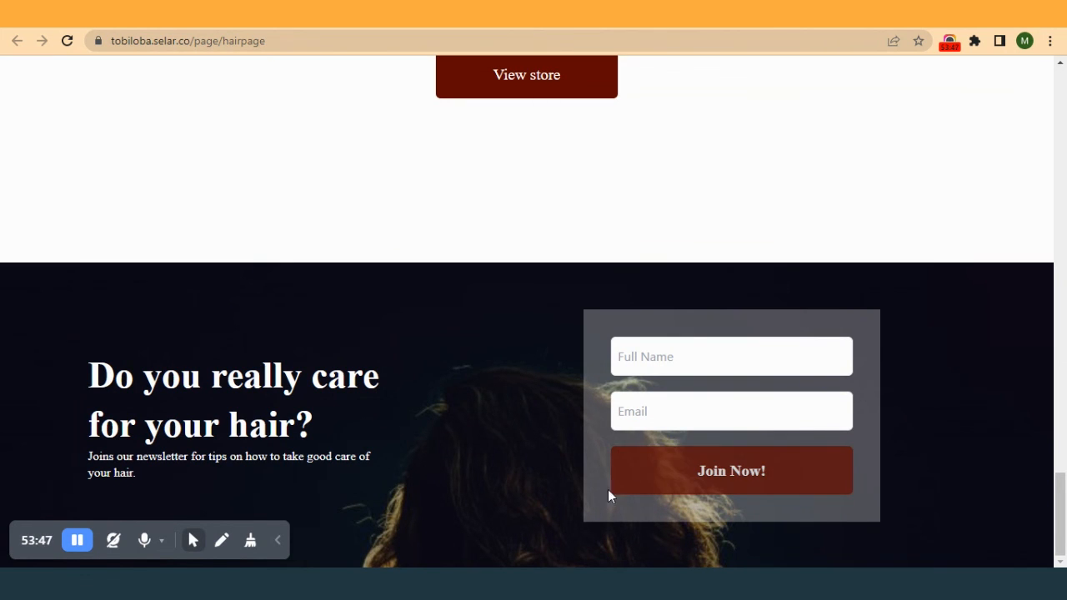
{"action": "left_click", "coordinate": [733, 14]}
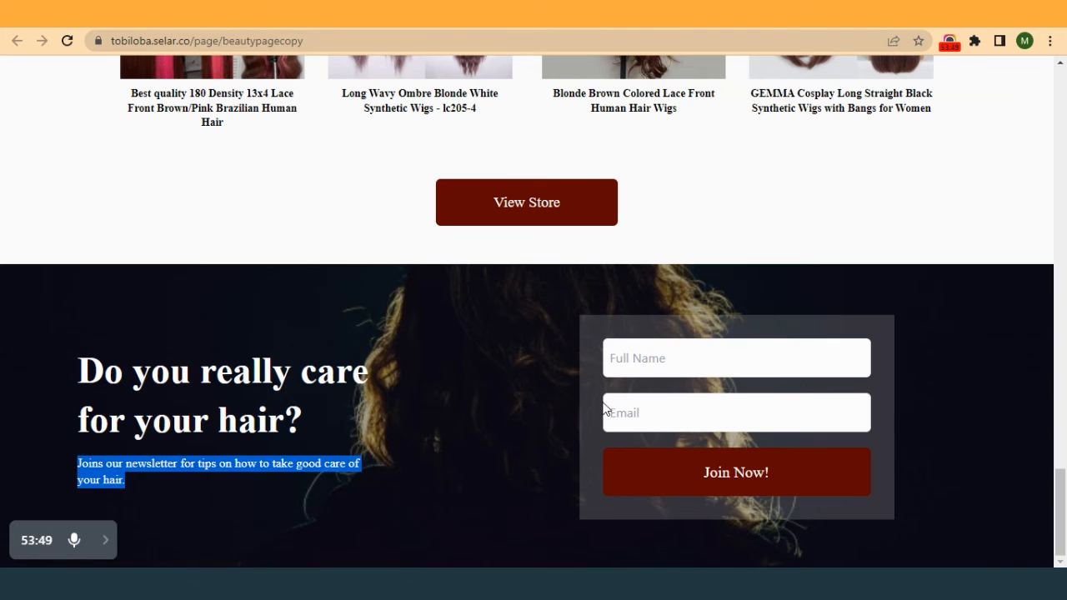
{"action": "left_click", "coordinate": [634, 14]}
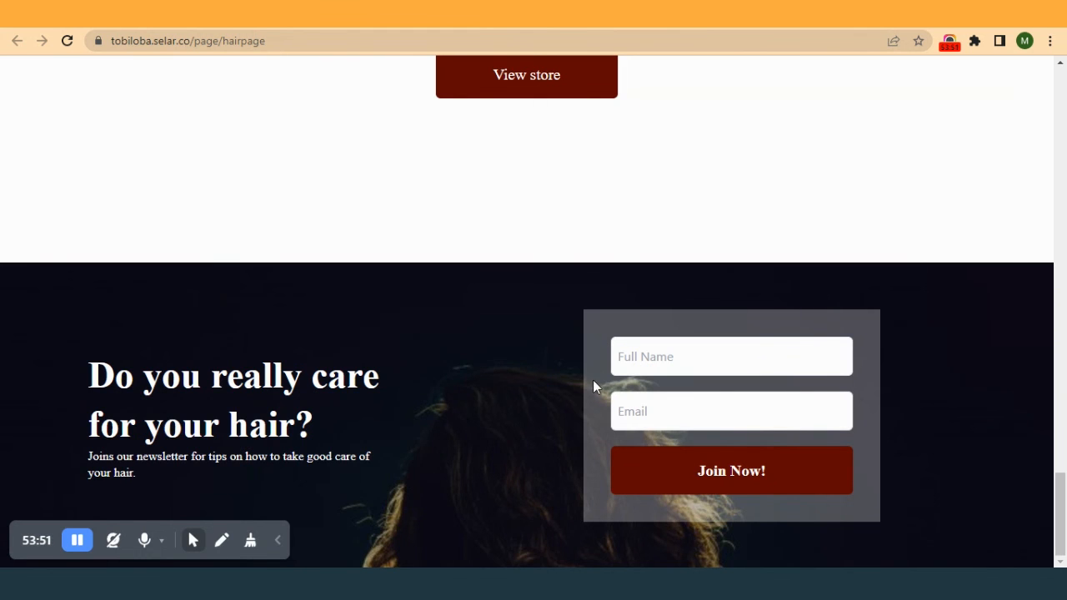
{"action": "left_click", "coordinate": [721, 14]}
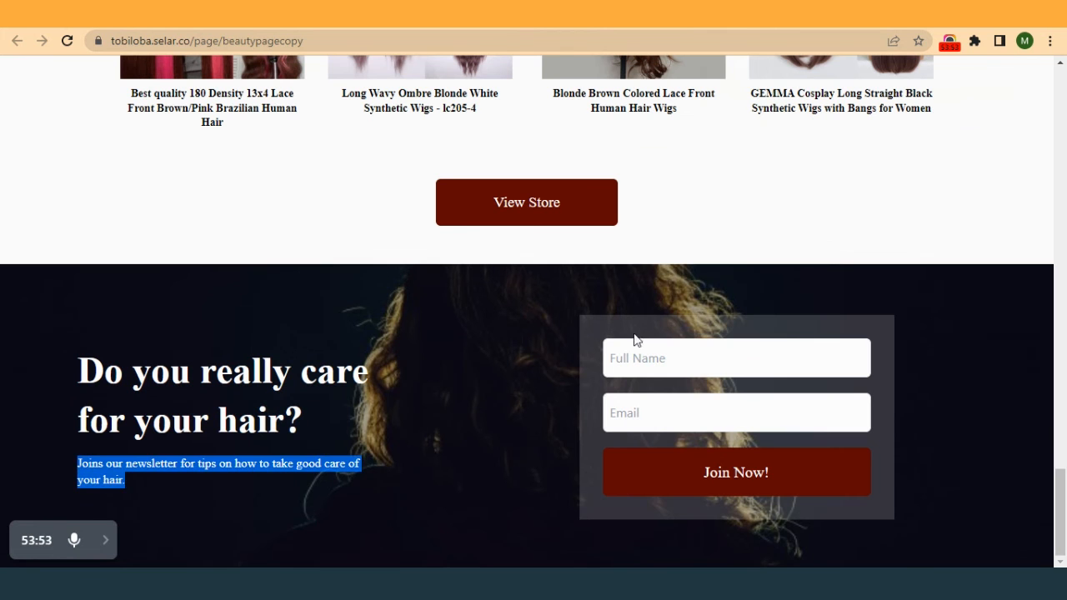
{"action": "left_click", "coordinate": [634, 14]}
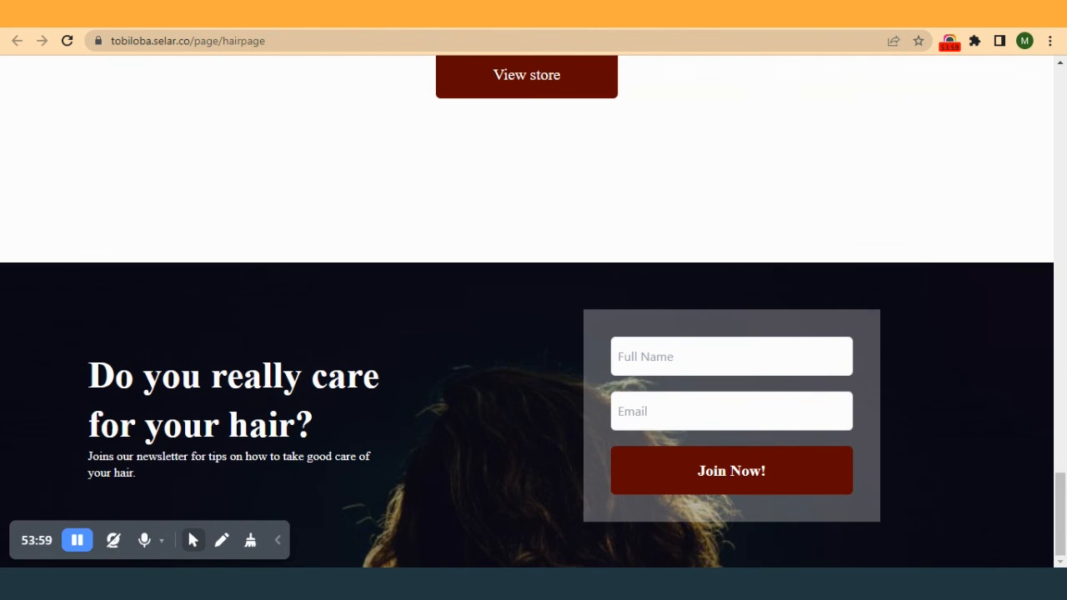
- Return to the page builder and lower the opacity of the opt-in form container's white background color
{"action": "left_click", "coordinate": [400, 14]}
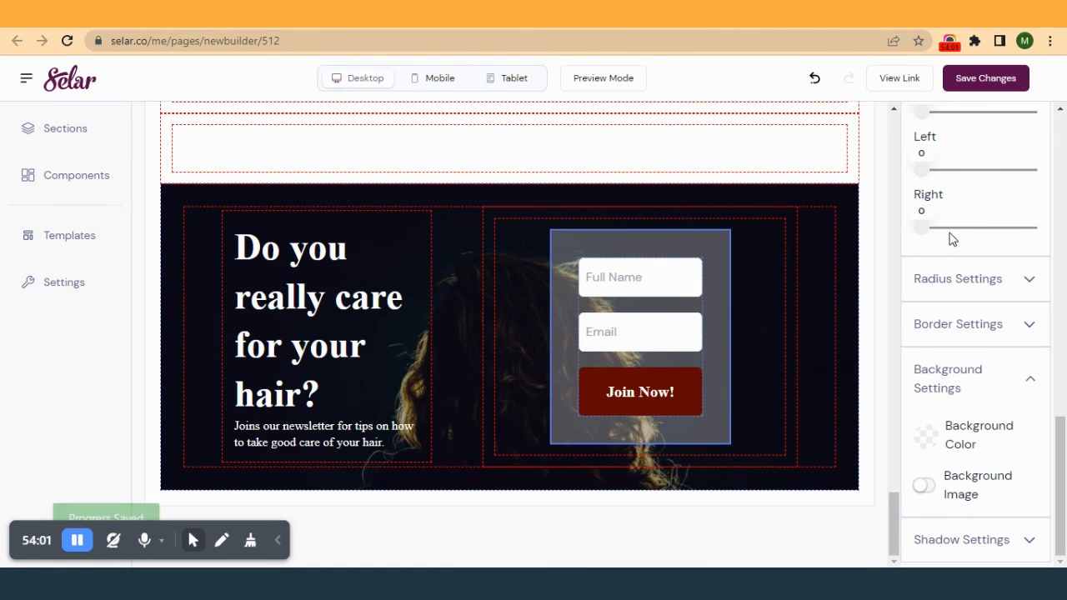
{"action": "left_click", "coordinate": [929, 435]}
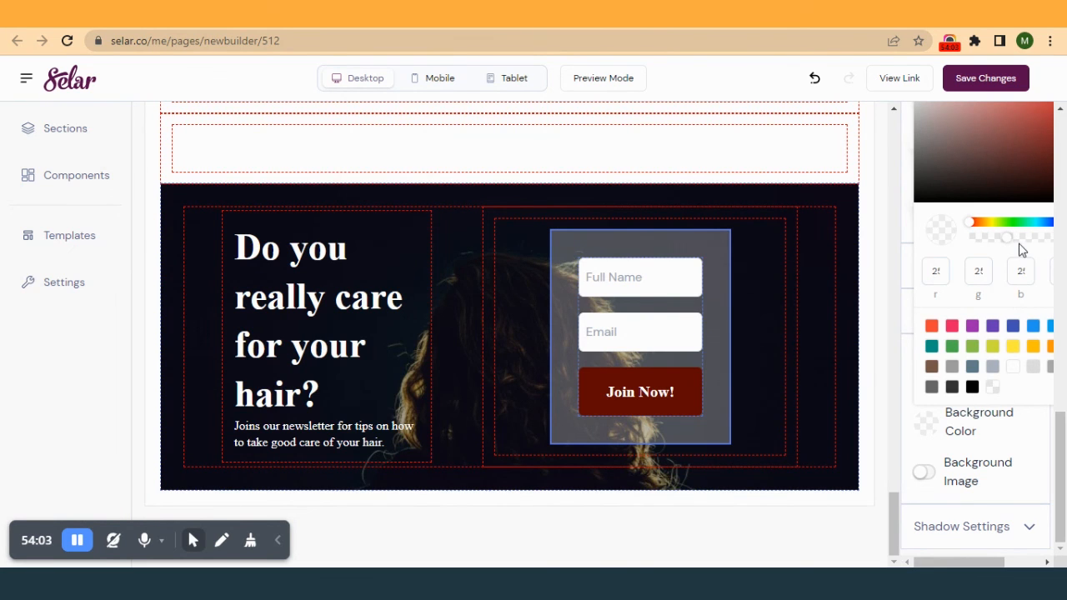
{"action": "left_click_drag", "start_coordinate": [1007, 240], "coordinate": [994, 244]}
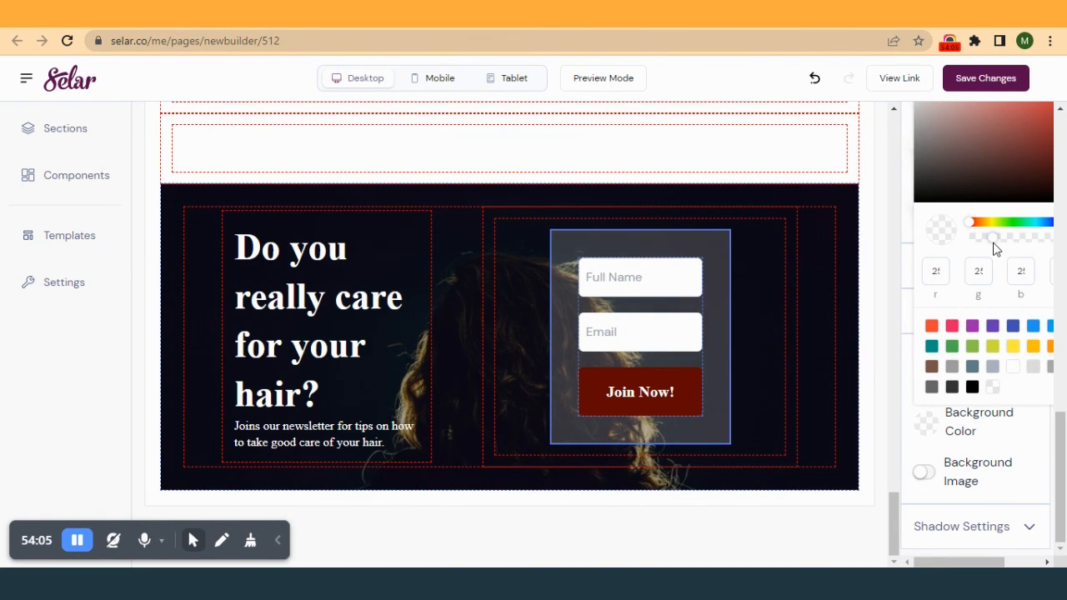
- Select the newsletter row and set its top and bottom margins to 20
{"action": "left_click", "coordinate": [816, 218]}
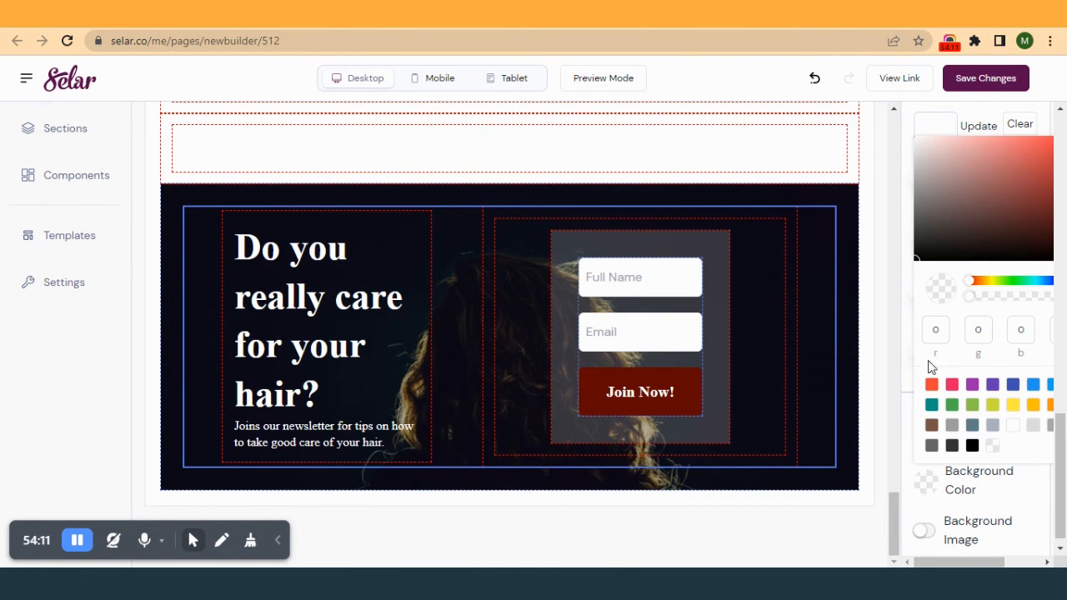
{"action": "left_click", "coordinate": [929, 482]}
{"action": "scroll", "coordinate": [953, 350], "scroll_direction": "up", "scroll_amount": 2}
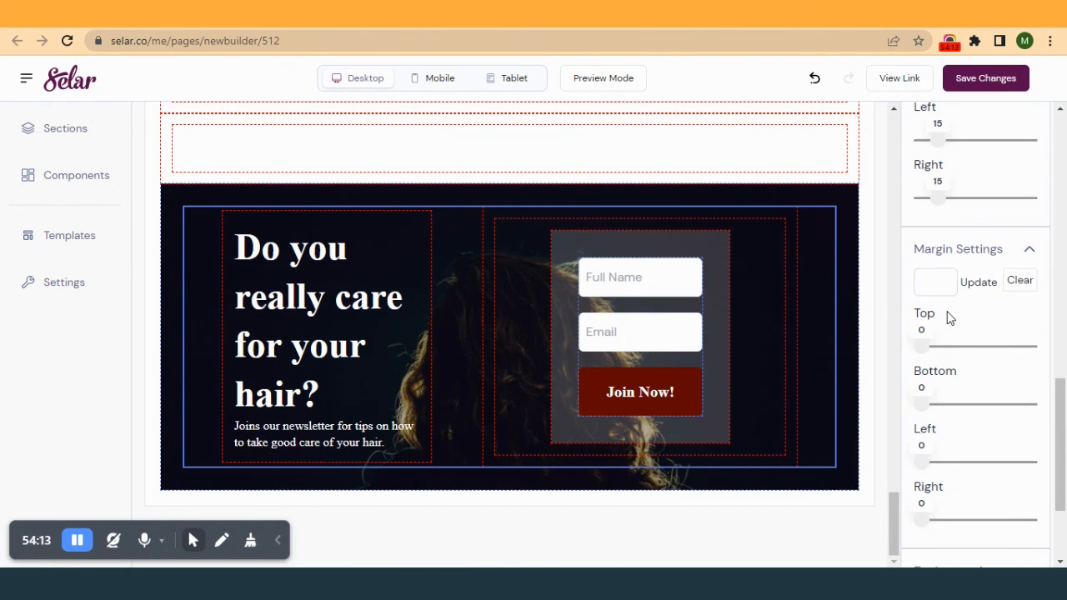
{"action": "scroll", "coordinate": [951, 261], "scroll_direction": "down", "scroll_amount": 1}
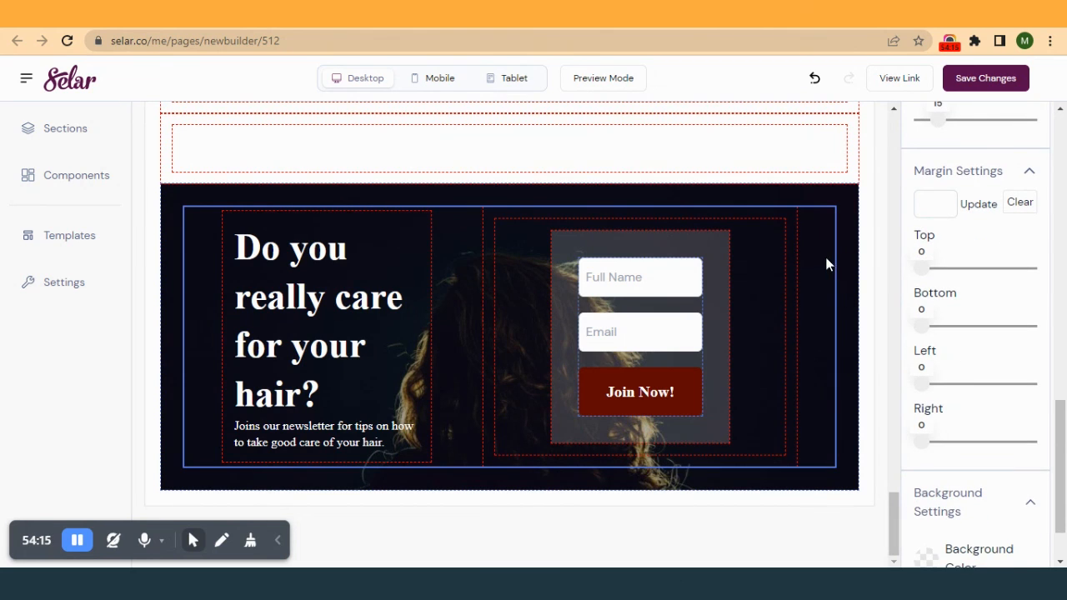
{"action": "left_click_drag", "start_coordinate": [924, 270], "coordinate": [943, 275]}
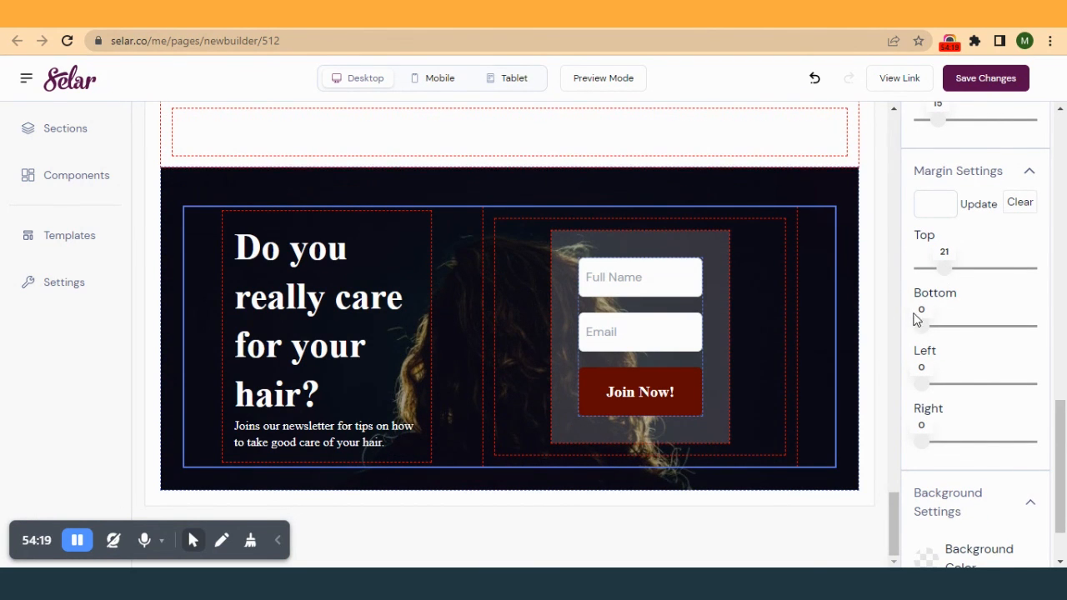
{"action": "left_click_drag", "start_coordinate": [921, 326], "coordinate": [944, 333]}
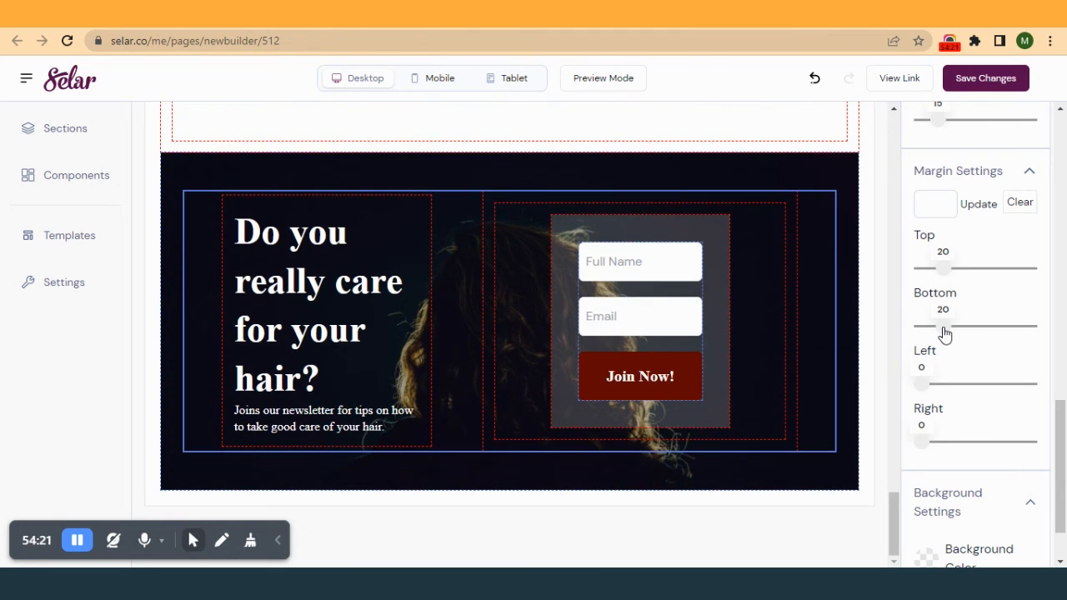
- Compare the newsletter section's background image placement on the published hair page with the reference page, and return to the page builder
{"action": "left_click", "coordinate": [601, 13]}
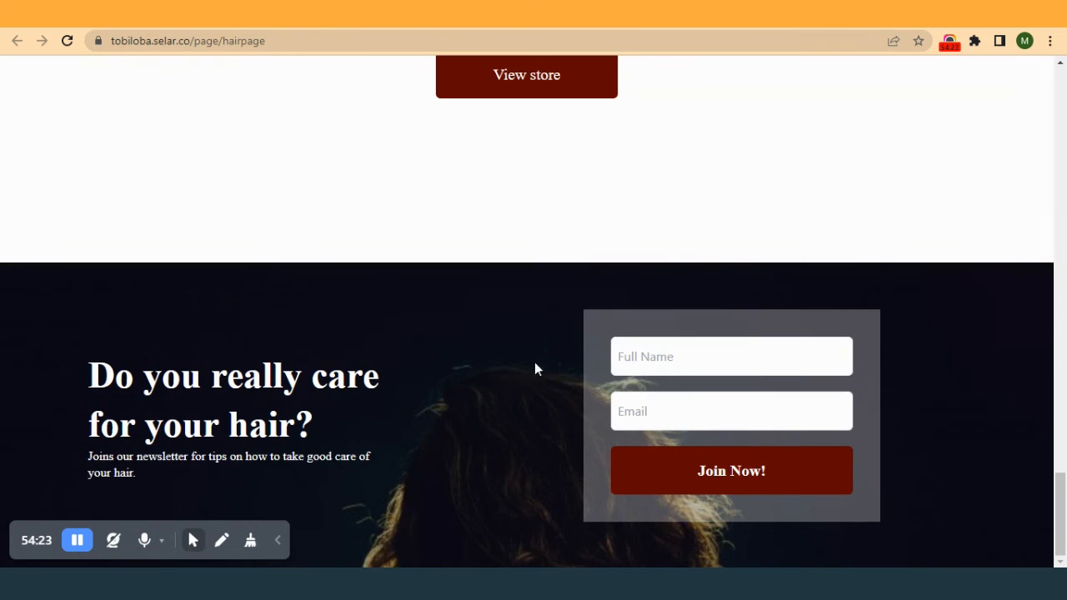
{"action": "left_click", "coordinate": [753, 20]}
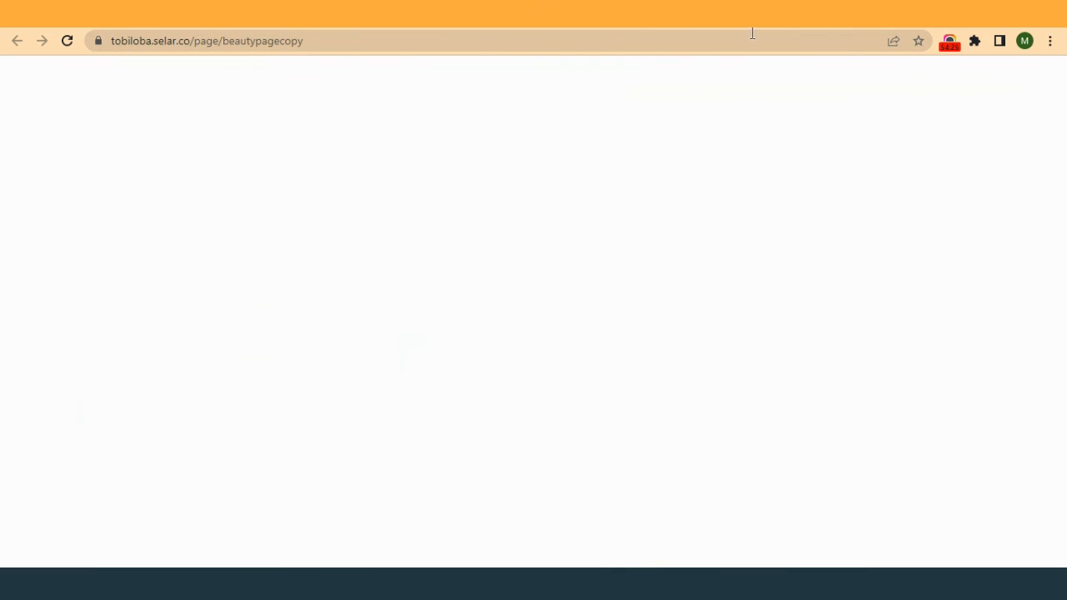
{"action": "left_click", "coordinate": [534, 15]}
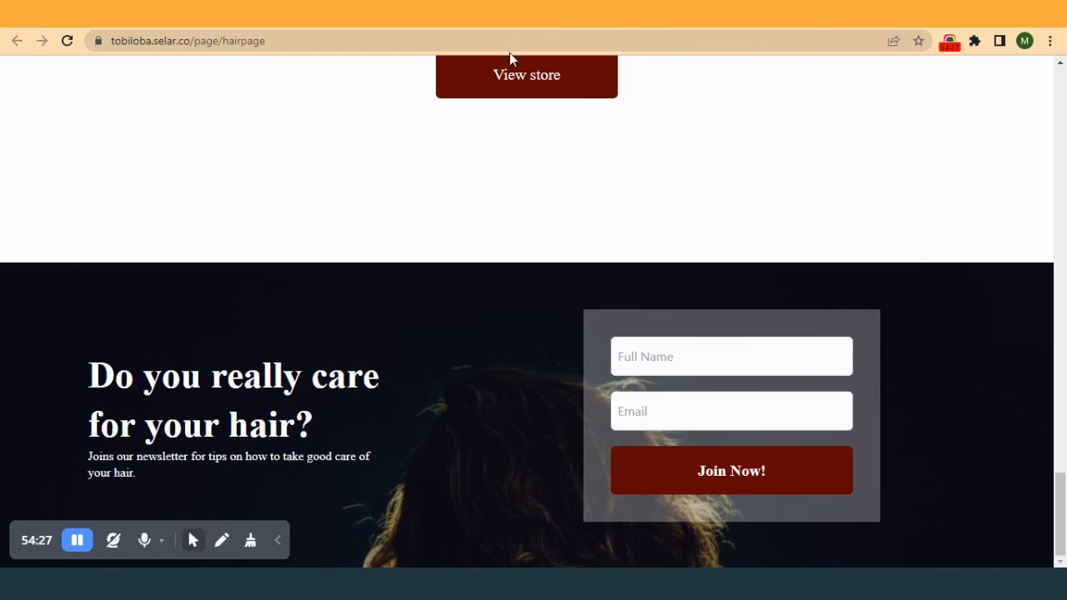
{"action": "left_click", "coordinate": [392, 15]}
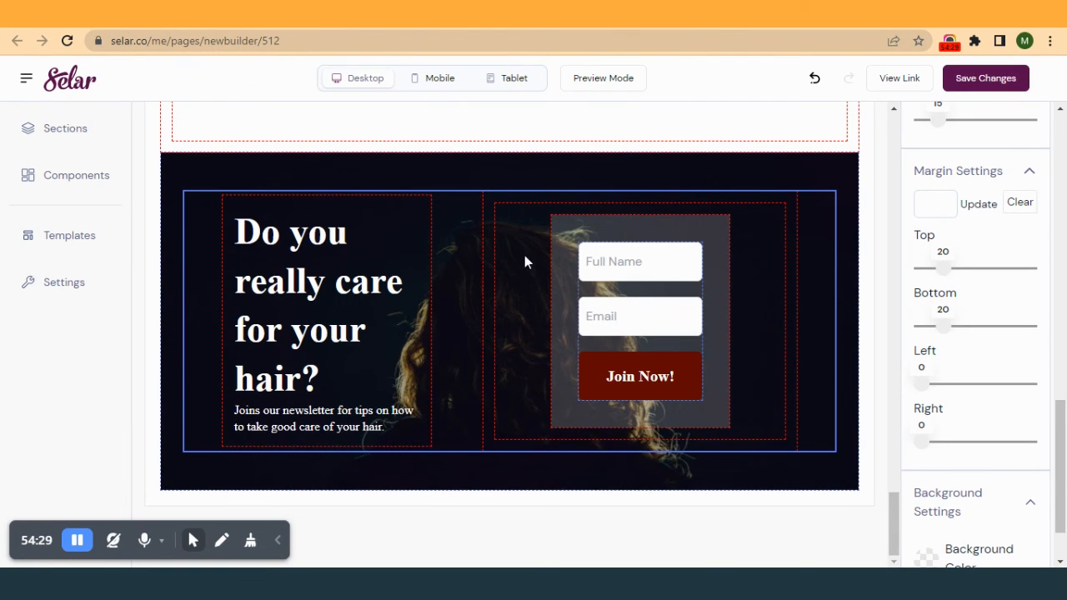
- Select the newsletter section and set its background image position to Center
{"action": "left_click", "coordinate": [826, 172]}
{"action": "scroll", "coordinate": [976, 367], "scroll_direction": "down", "scroll_amount": 4}
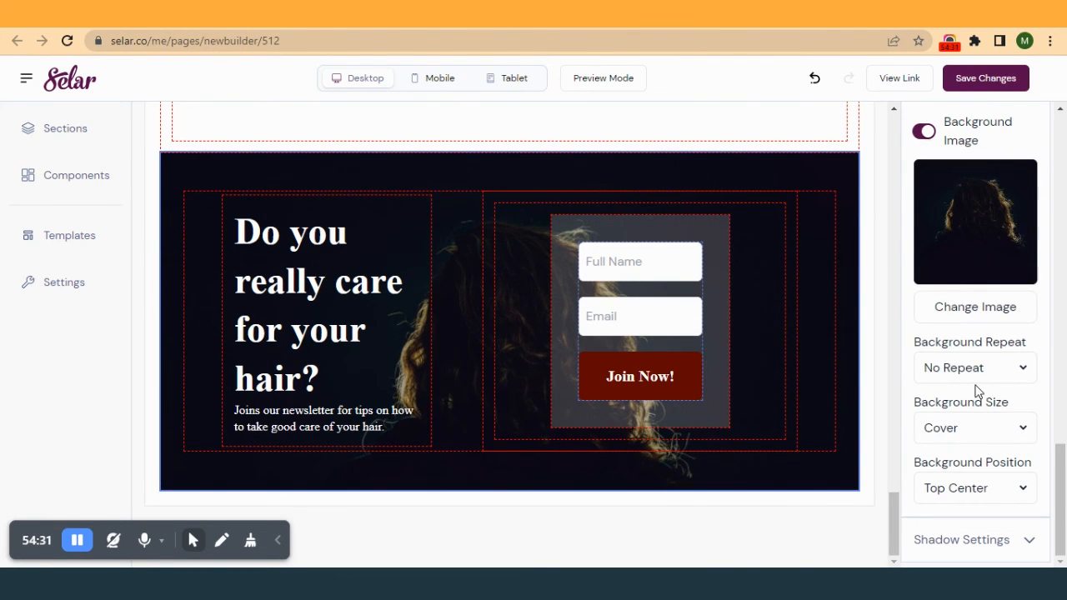
{"action": "left_click", "coordinate": [949, 492]}
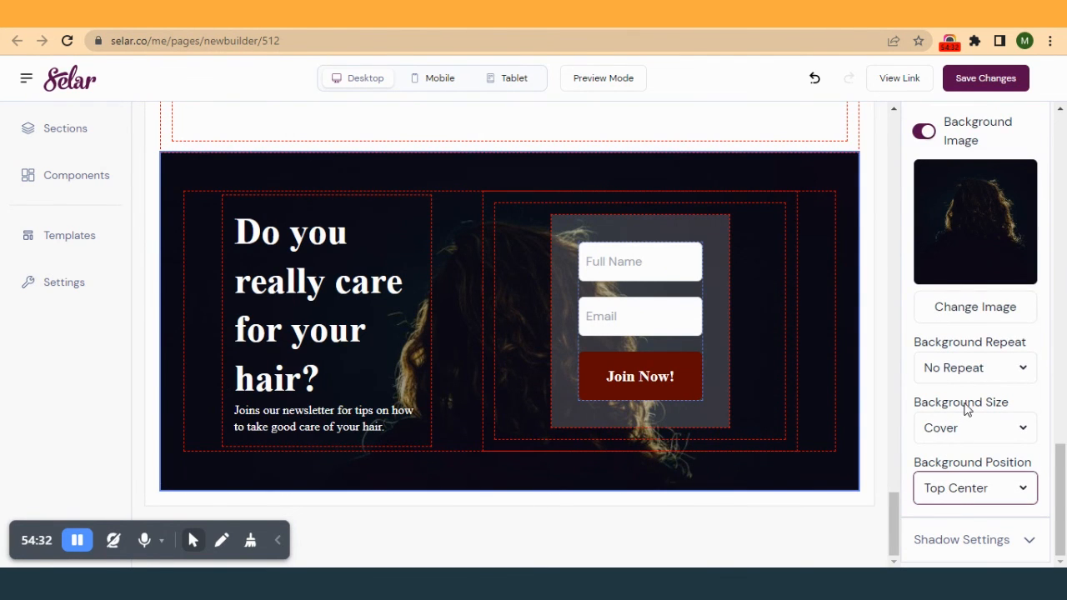
{"action": "left_click", "coordinate": [973, 489]}
{"action": "left_click", "coordinate": [967, 326]}
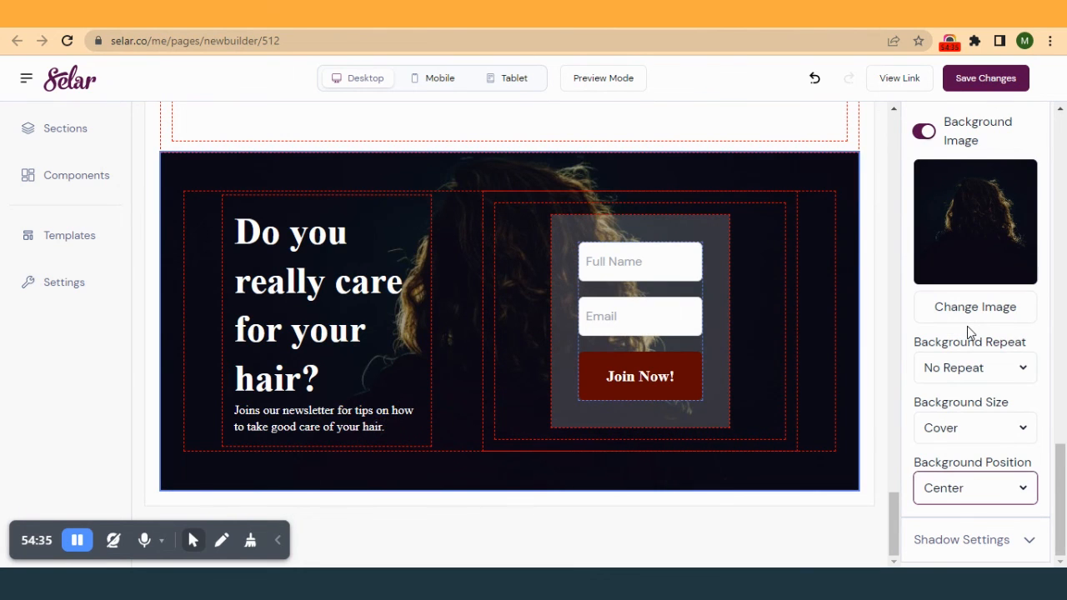
- Try the Top Center and Right Center background positions for the newsletter image, and set the position back to Center
{"action": "left_click", "coordinate": [954, 489]}
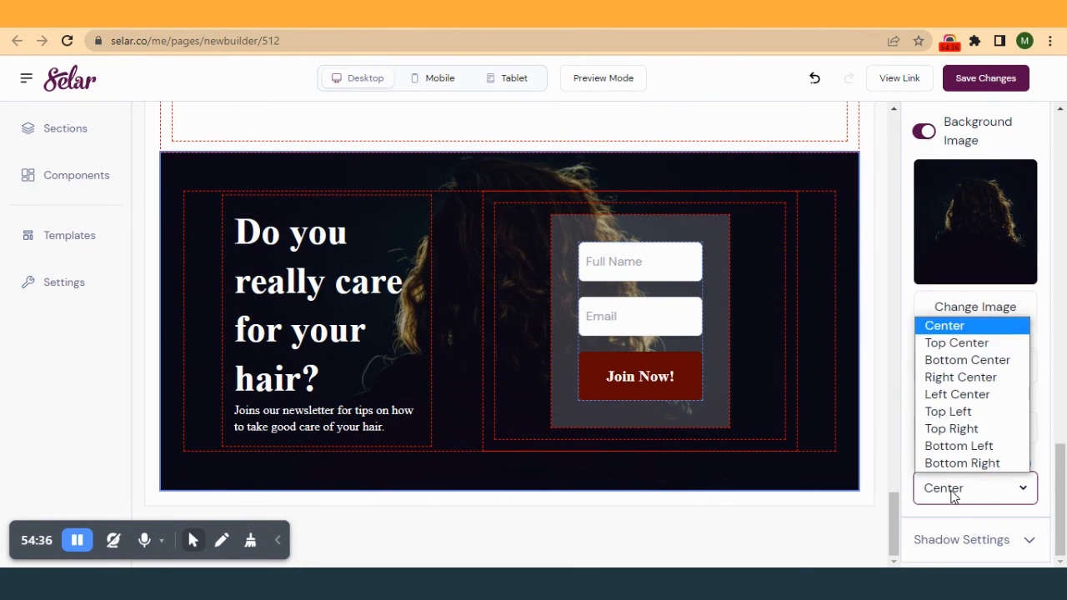
{"action": "left_click", "coordinate": [957, 342]}
{"action": "left_click", "coordinate": [969, 489]}
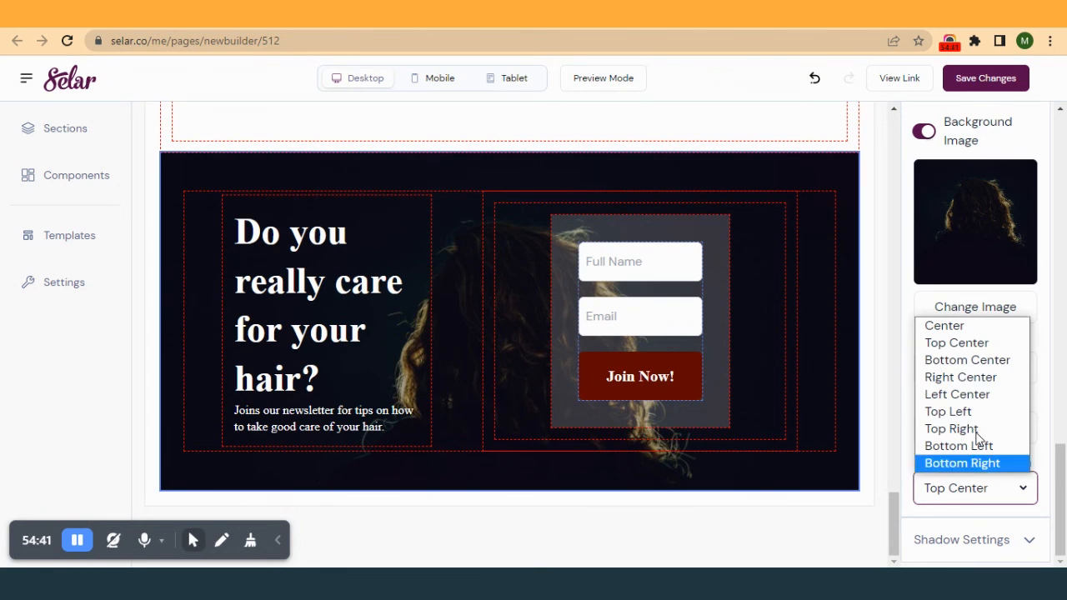
{"action": "left_click", "coordinate": [987, 380]}
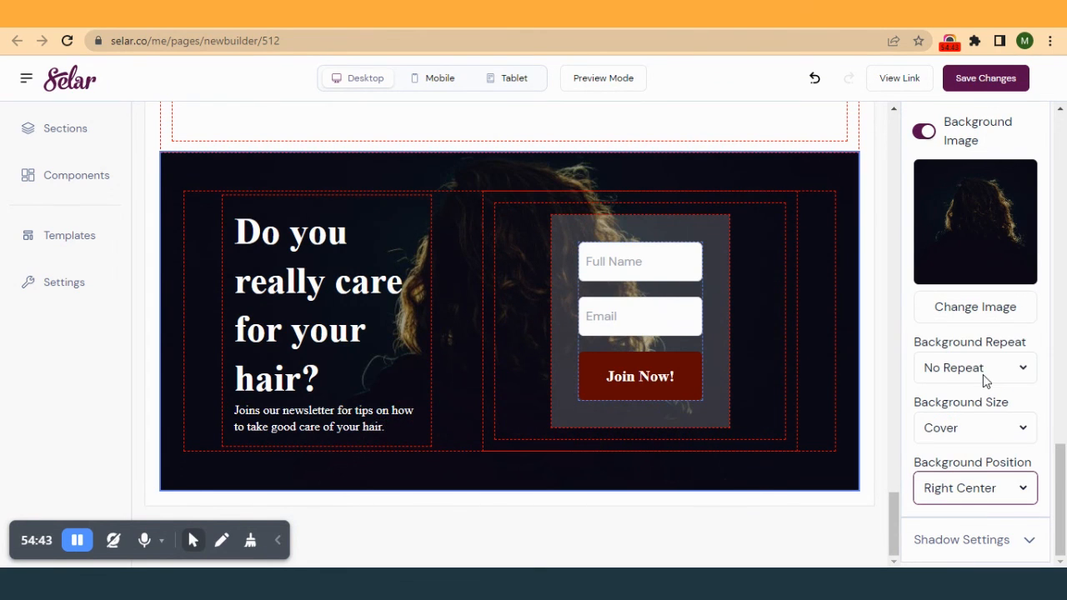
{"action": "left_click", "coordinate": [984, 489]}
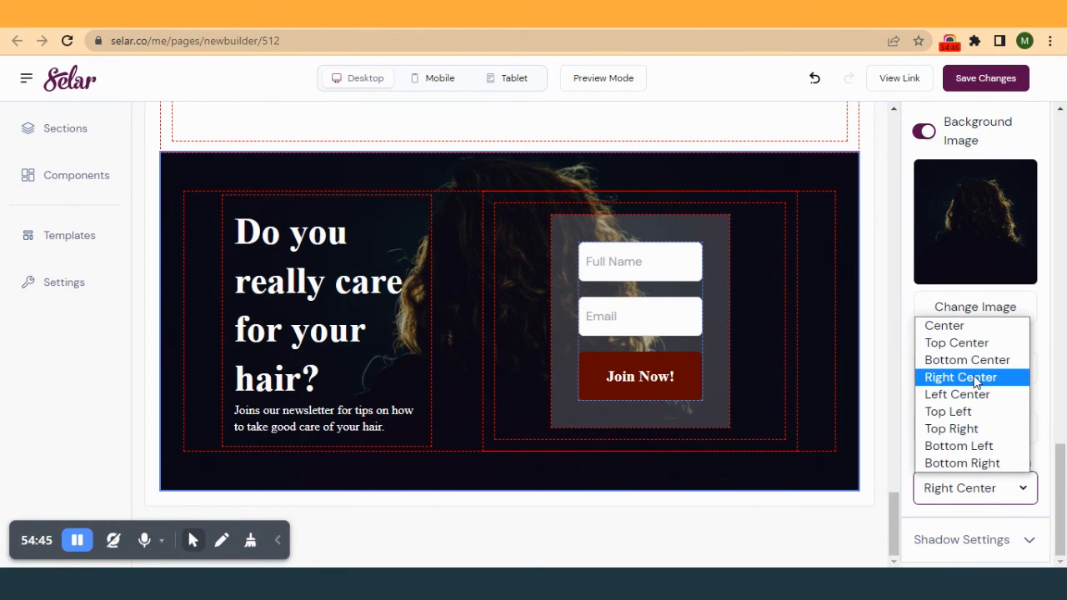
{"action": "left_click", "coordinate": [971, 327]}
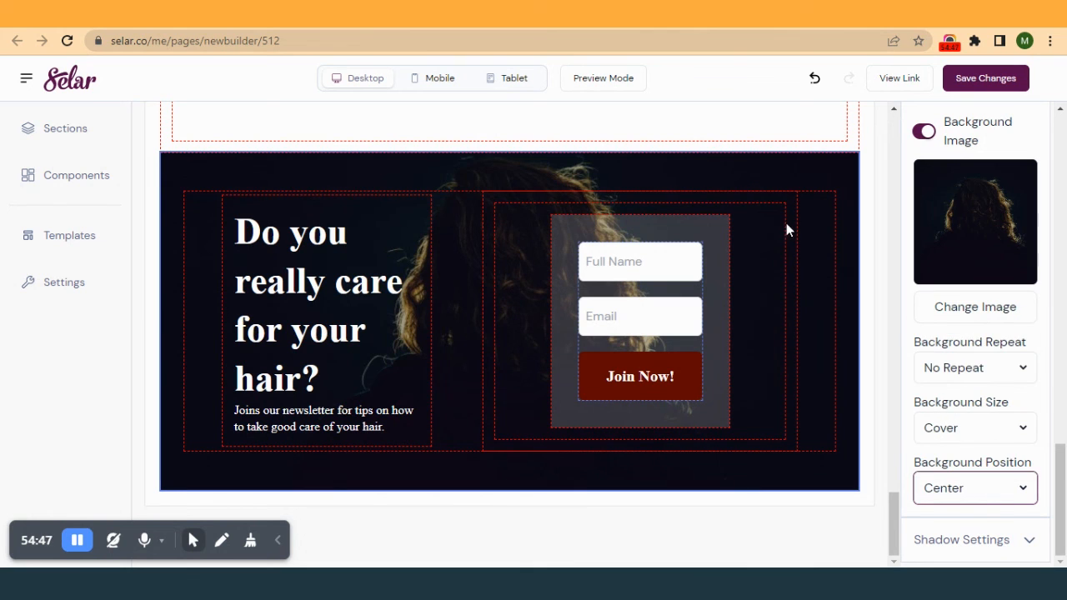
- Save the newsletter background changes and reload the published hair page
{"action": "left_click", "coordinate": [974, 89]}
{"action": "left_click", "coordinate": [589, 14]}
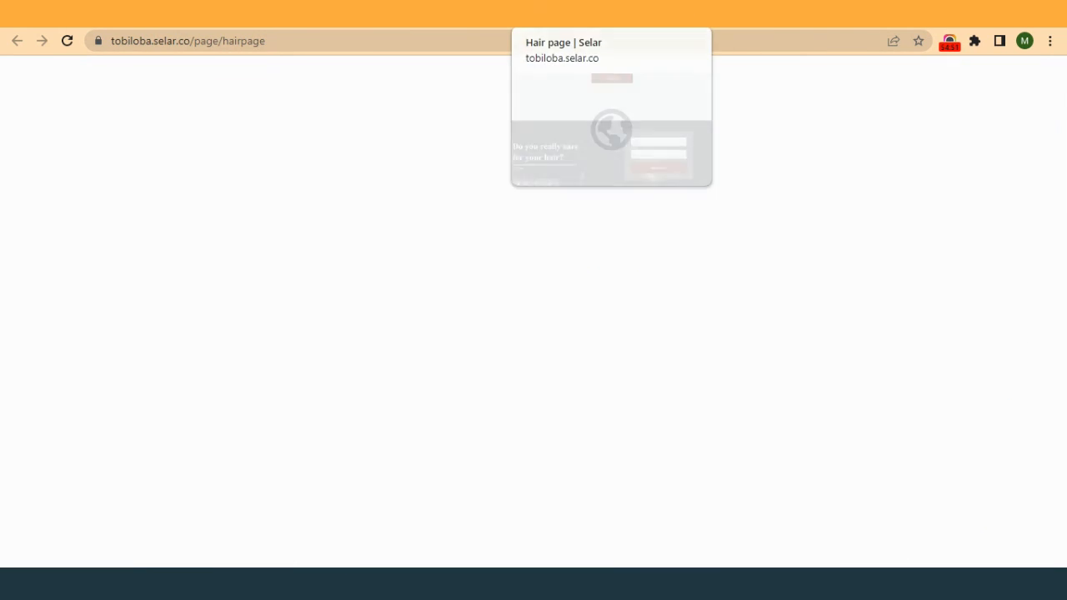
{"action": "left_click", "coordinate": [67, 41]}
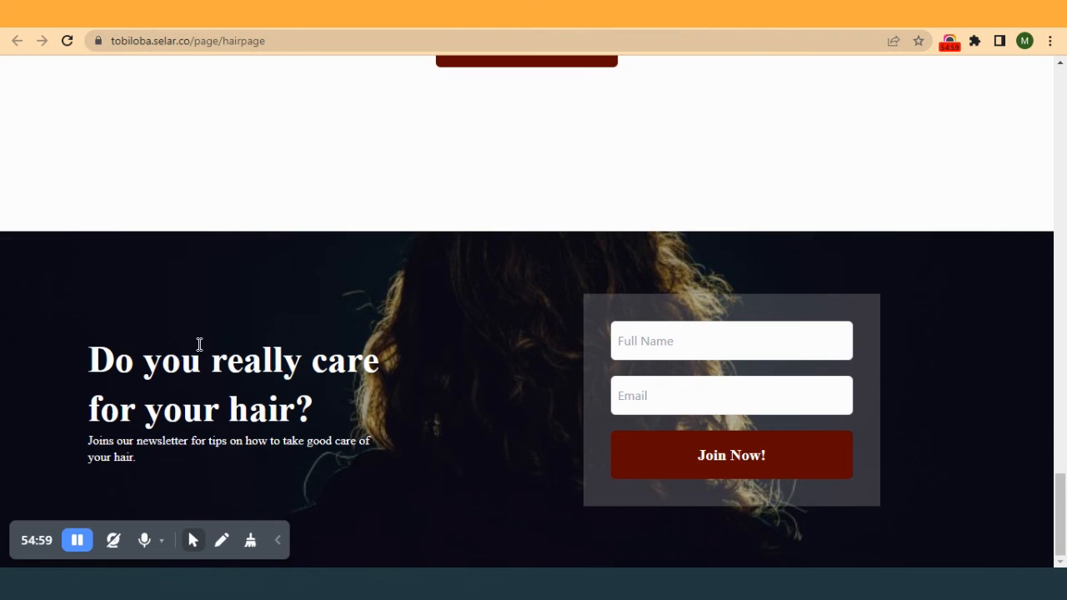
- Compare the newsletter section on the reference page with the one on the published hair page
{"action": "key", "text": "ctrl+Tab"}
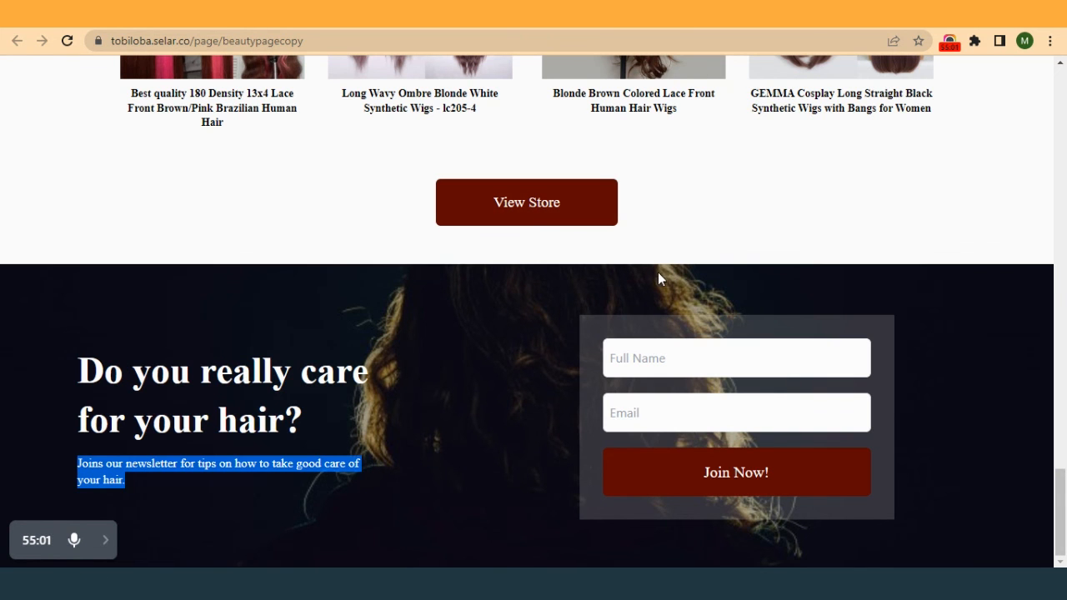
{"action": "left_click", "coordinate": [564, 304]}
{"action": "left_click", "coordinate": [558, 14]}
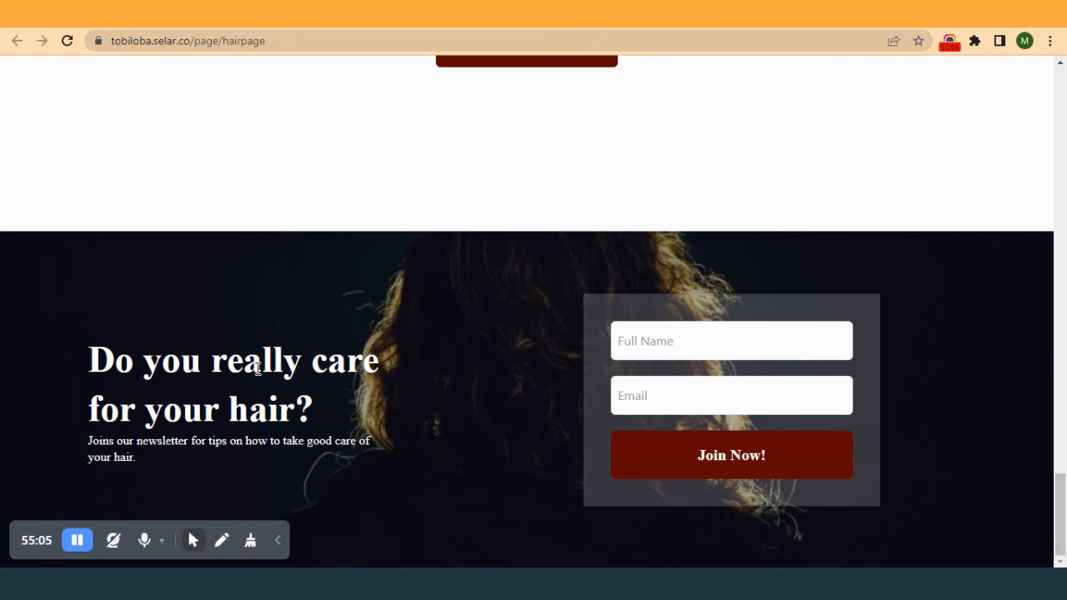
- Review the published hair page from the header down to the newsletter section, checking the layout and spacing of each section
{"action": "scroll", "coordinate": [288, 355], "scroll_direction": "up", "scroll_amount": 3}
{"action": "scroll", "coordinate": [288, 355], "scroll_direction": "up", "scroll_amount": 15}
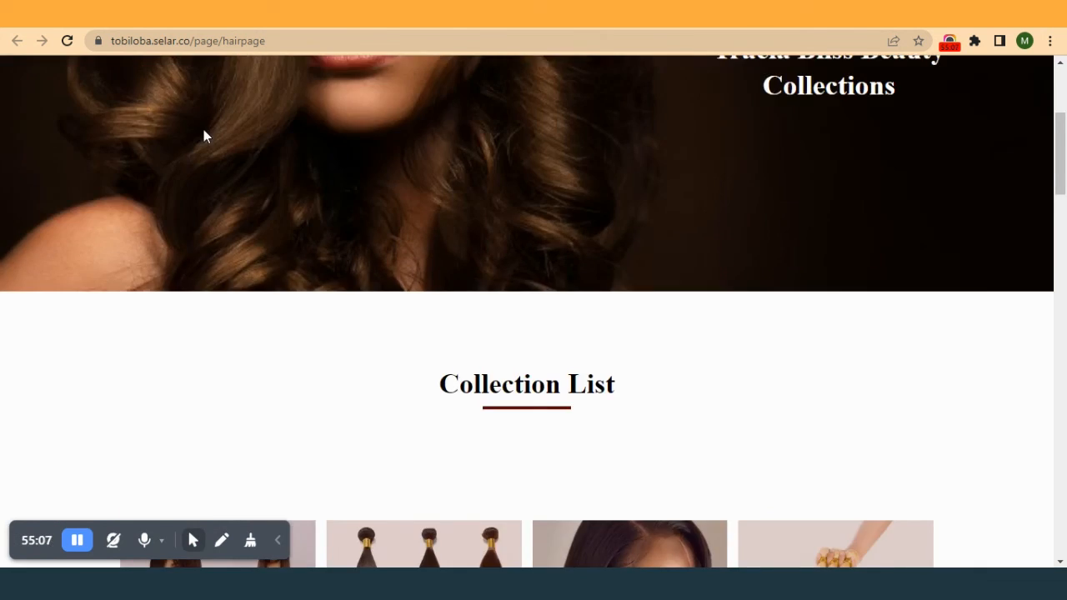
{"action": "scroll", "coordinate": [609, 342], "scroll_direction": "down", "scroll_amount": 8}
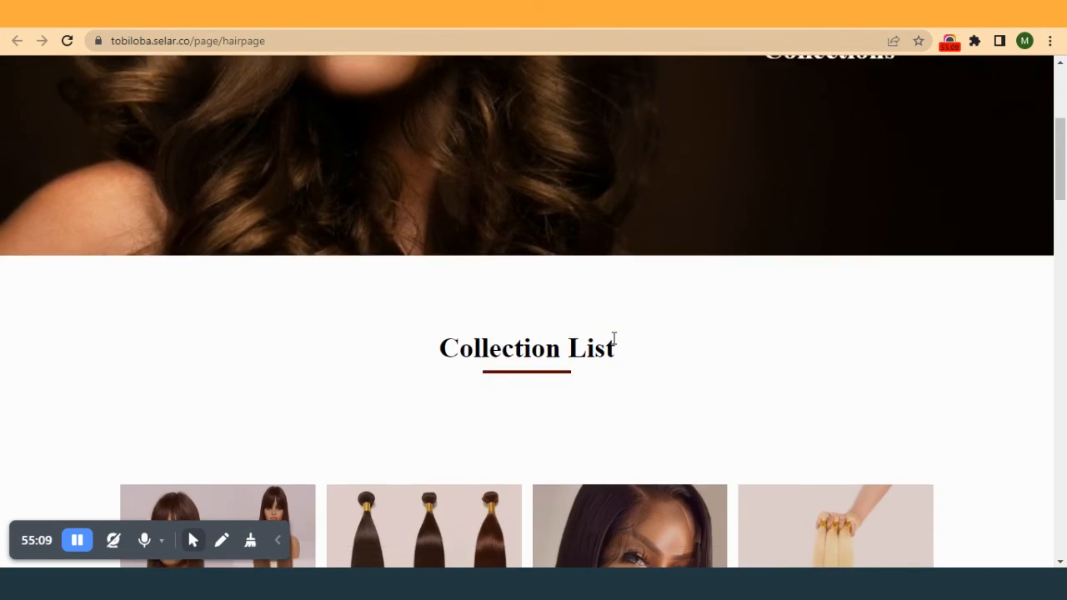
{"action": "scroll", "coordinate": [500, 288], "scroll_direction": "down", "scroll_amount": 4}
{"action": "scroll", "coordinate": [505, 287], "scroll_direction": "down", "scroll_amount": 3}
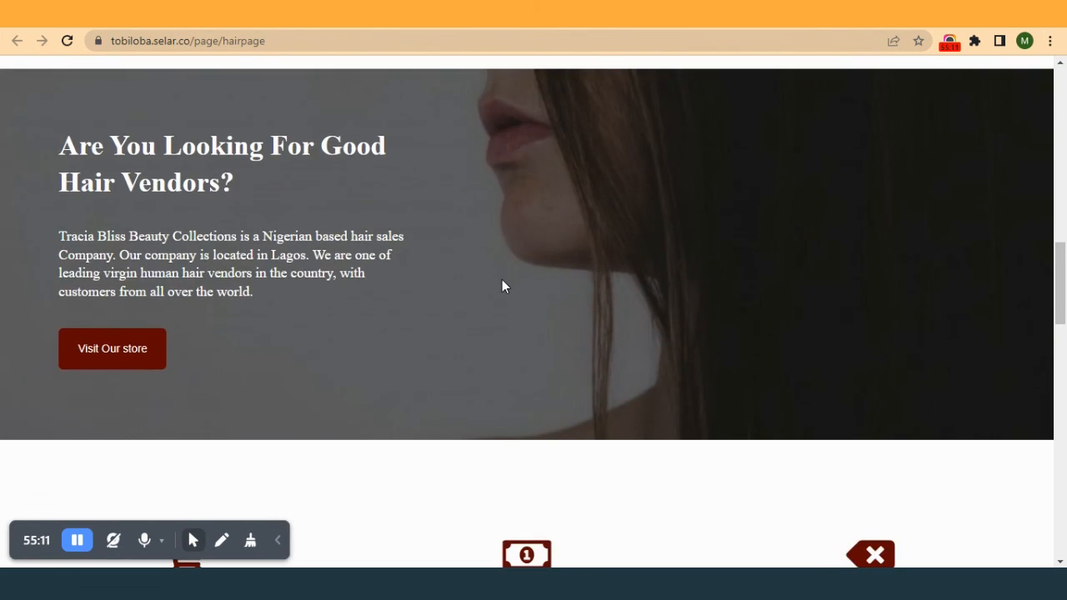
{"action": "scroll", "coordinate": [388, 313], "scroll_direction": "down", "scroll_amount": 5}
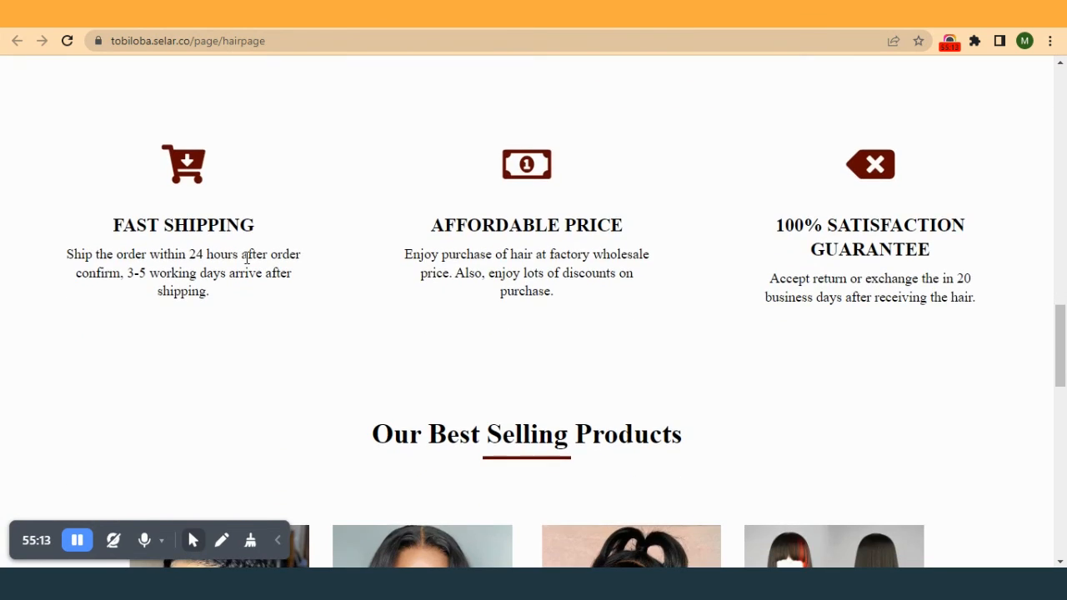
{"action": "scroll", "coordinate": [667, 250], "scroll_direction": "down", "scroll_amount": 10}
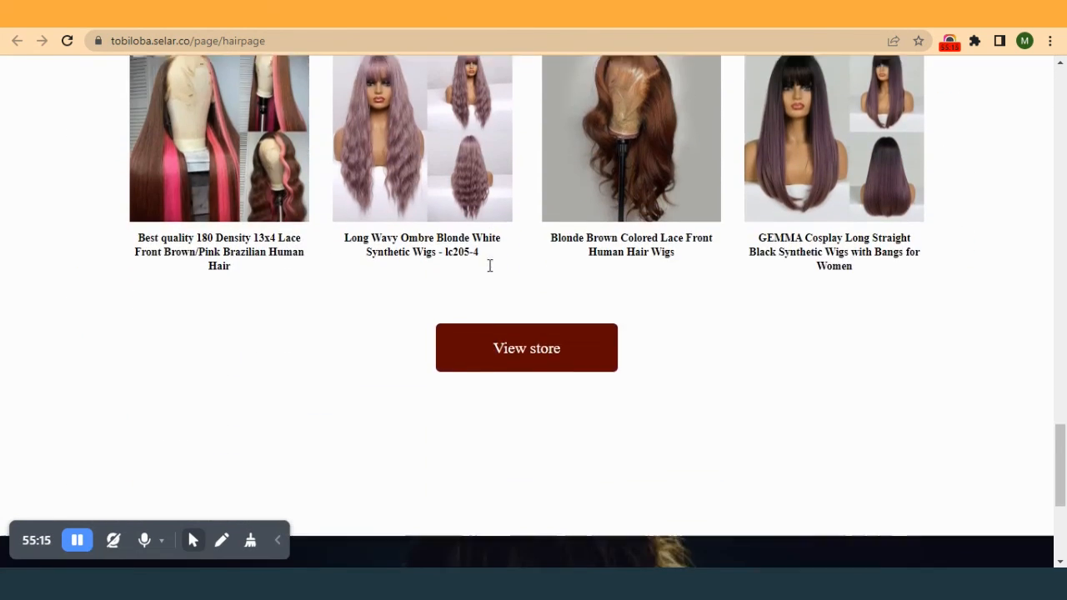
{"action": "scroll", "coordinate": [477, 289], "scroll_direction": "down", "scroll_amount": 2}
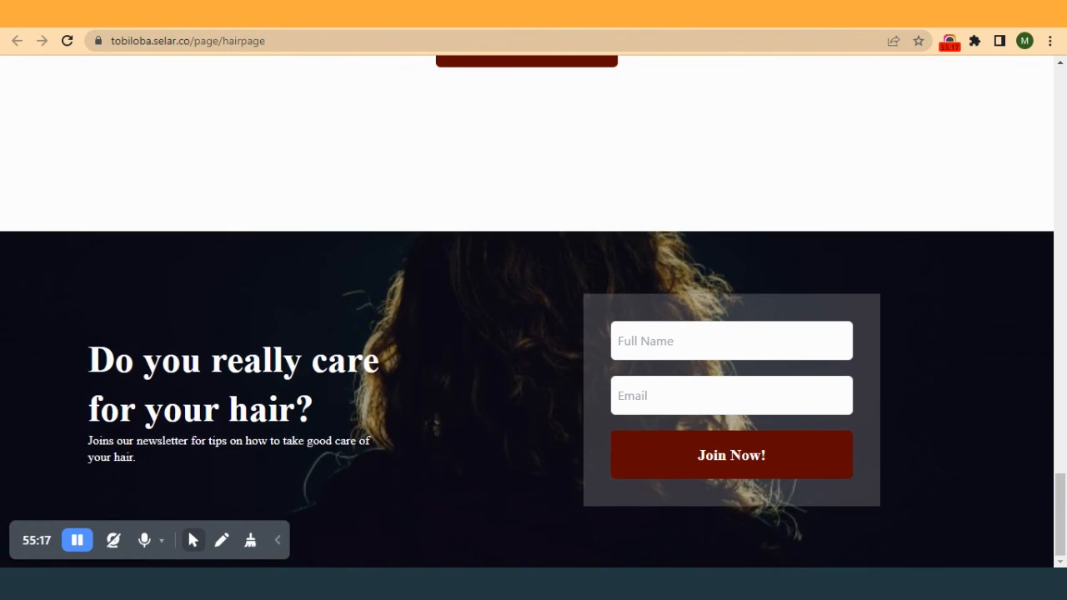
- Return to the page builder and delete one of the two empty rows below the View store button
{"action": "key", "text": "ctrl+Tab"}
{"action": "scroll", "coordinate": [626, 250], "scroll_direction": "up", "scroll_amount": 3}
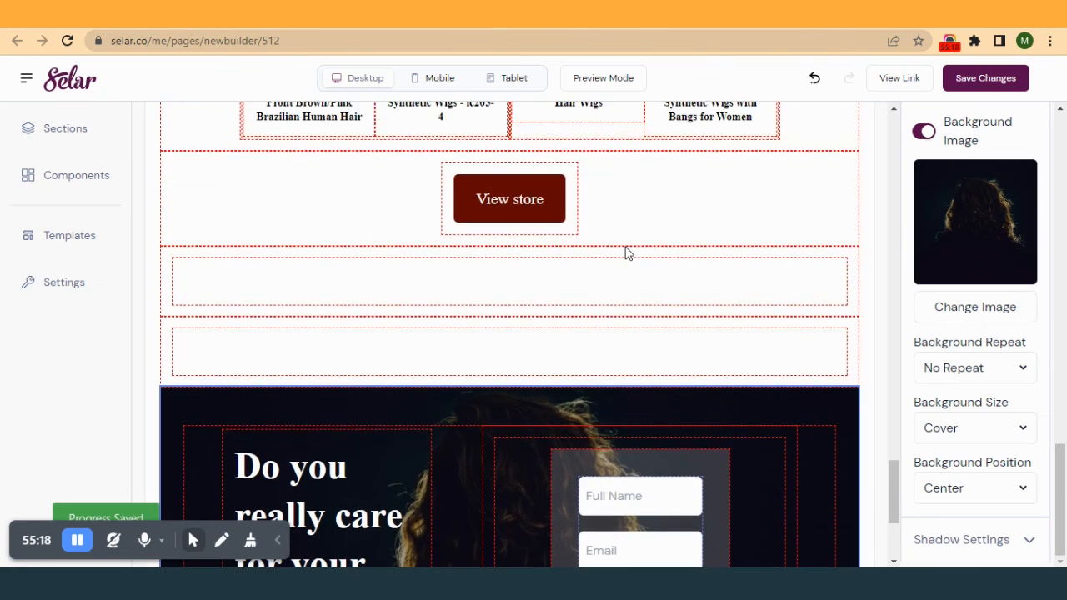
{"action": "left_click", "coordinate": [853, 295]}
{"action": "scroll", "coordinate": [956, 248], "scroll_direction": "up", "scroll_amount": 5}
{"action": "scroll", "coordinate": [980, 224], "scroll_direction": "up", "scroll_amount": 3}
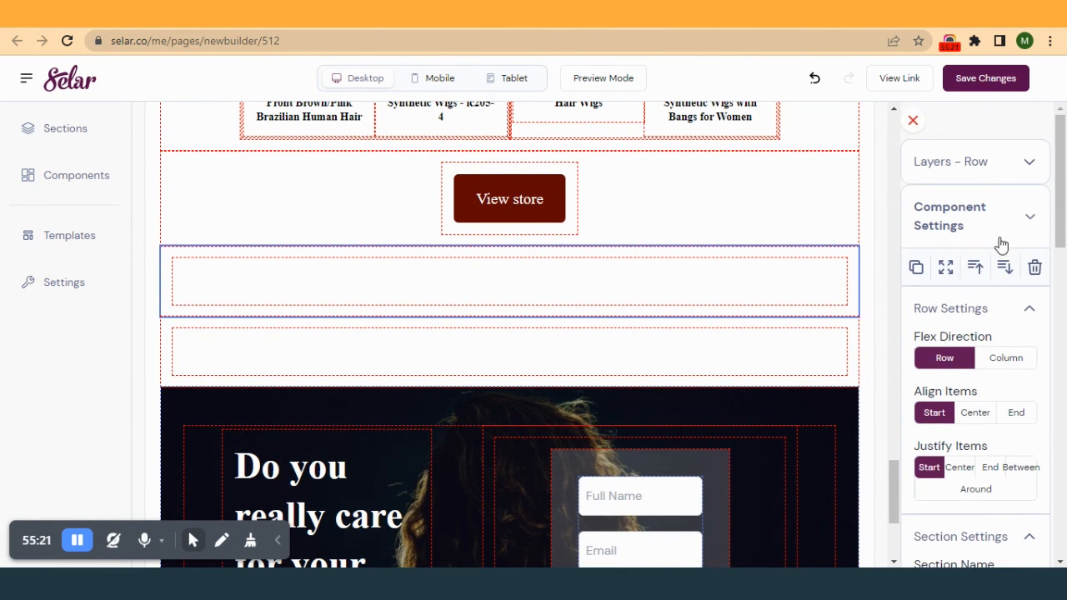
{"action": "left_click", "coordinate": [1023, 267]}
{"action": "left_click", "coordinate": [630, 133]}
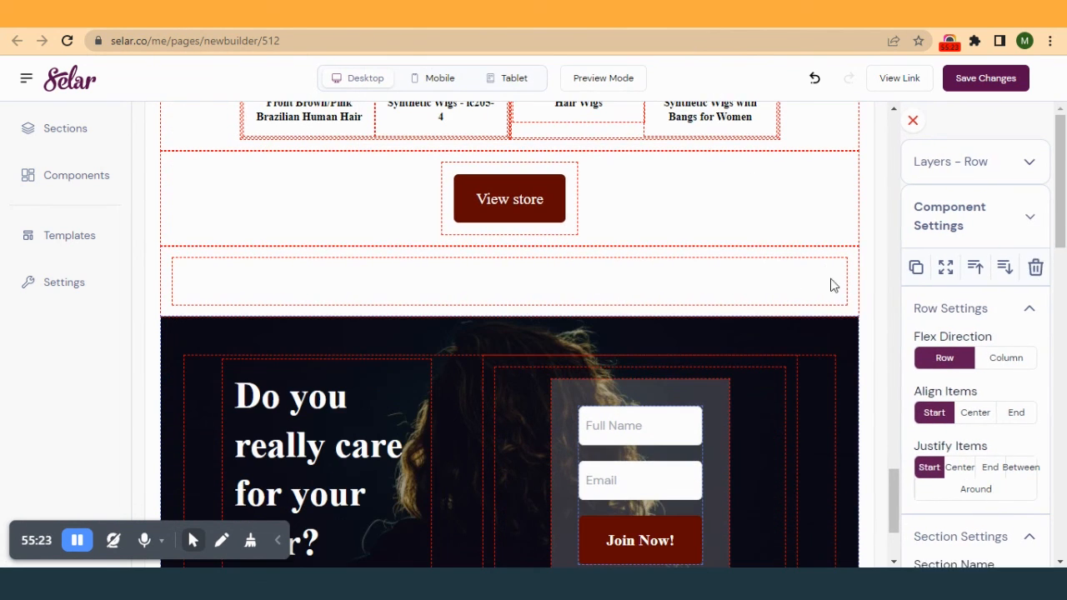
- Delete the remaining empty row between the View store button and the newsletter section
{"action": "left_click", "coordinate": [853, 308]}
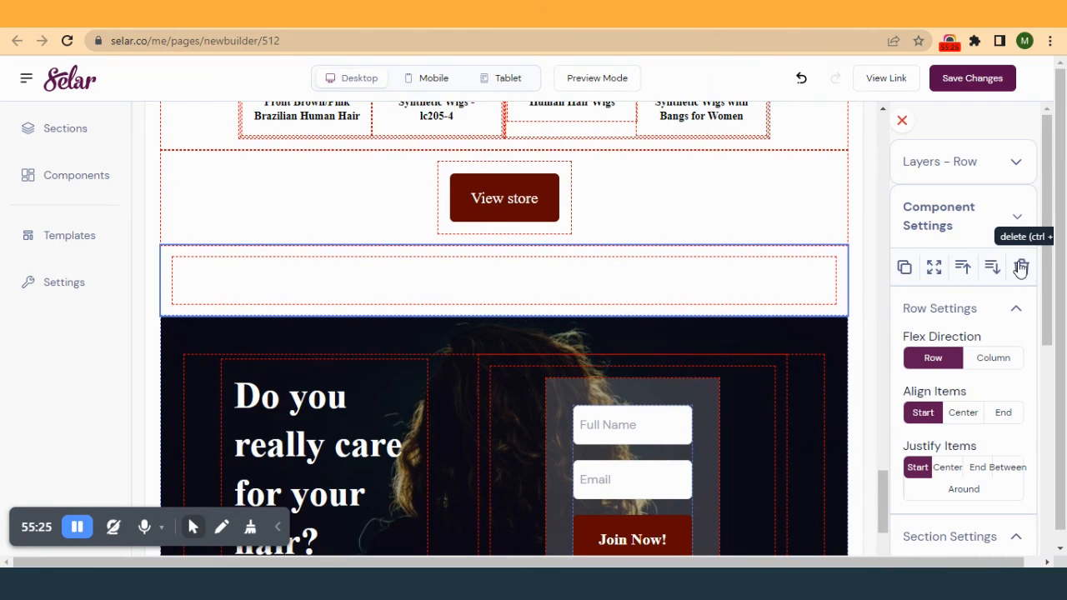
{"action": "left_click", "coordinate": [1030, 267]}
{"action": "left_click", "coordinate": [607, 129]}
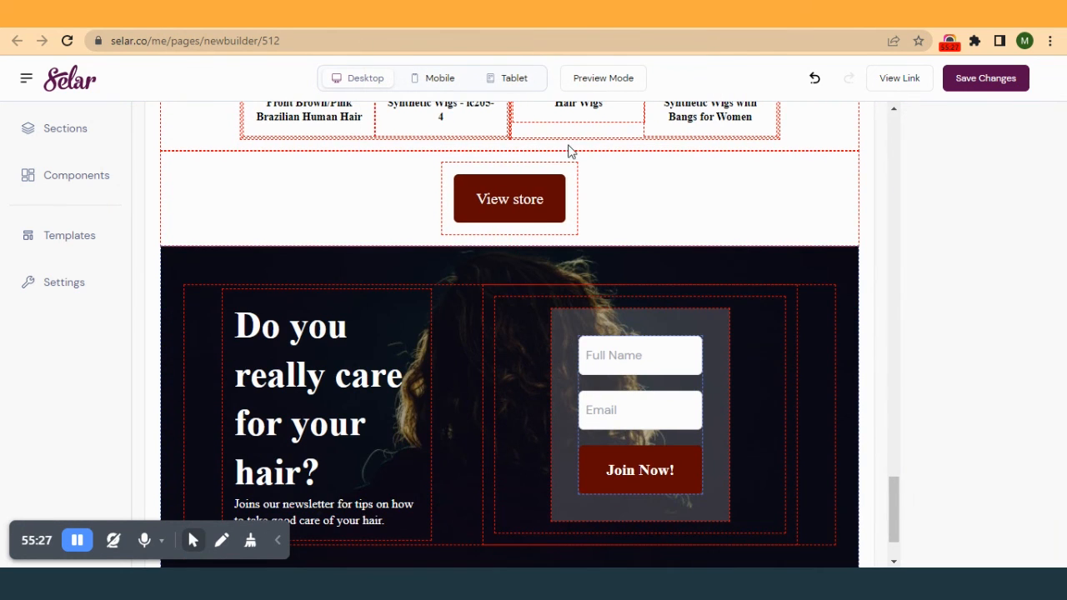
- Save the removal of the empty rows and reload the published hair page
{"action": "left_click", "coordinate": [953, 78]}
{"action": "scroll", "coordinate": [701, 231], "scroll_direction": "up", "scroll_amount": 1}
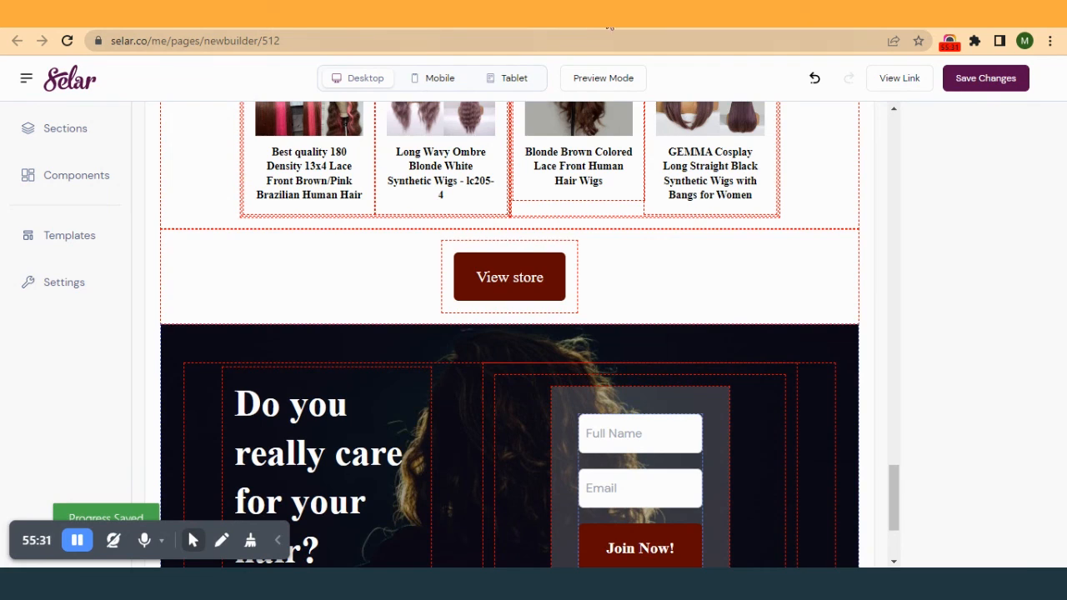
{"action": "left_click", "coordinate": [696, 15]}
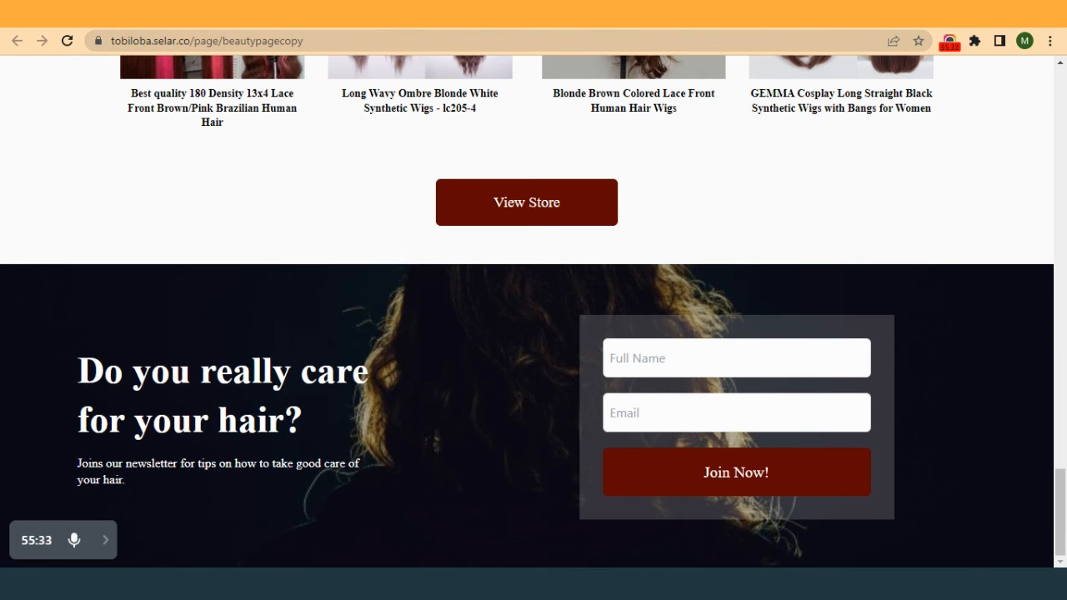
{"action": "left_click", "coordinate": [67, 40]}
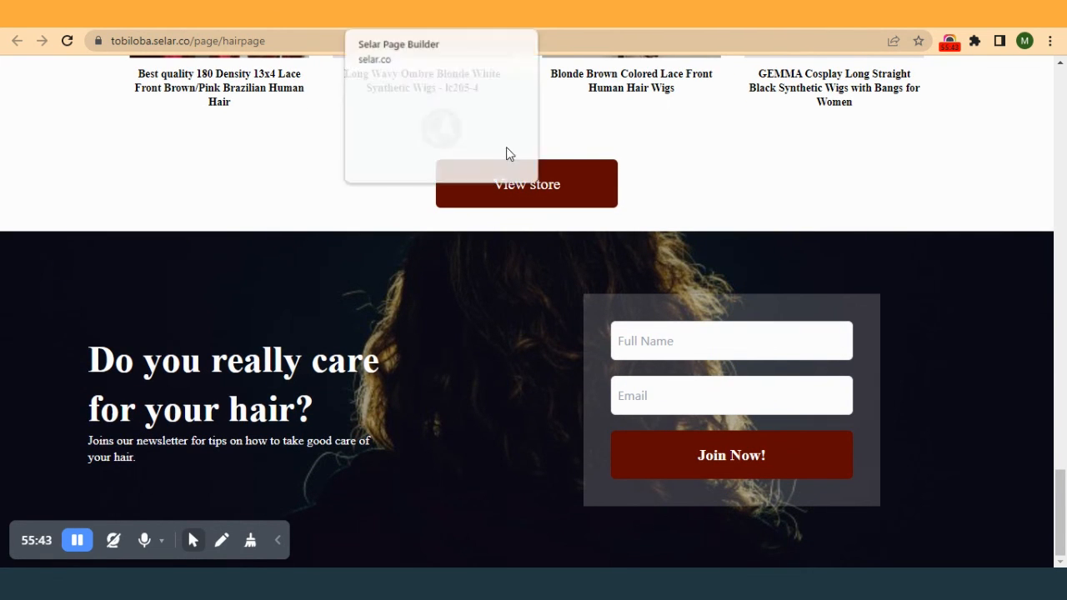
- Compare the gap between the View store button and the newsletter section with the reference page
{"action": "left_click", "coordinate": [759, 25]}
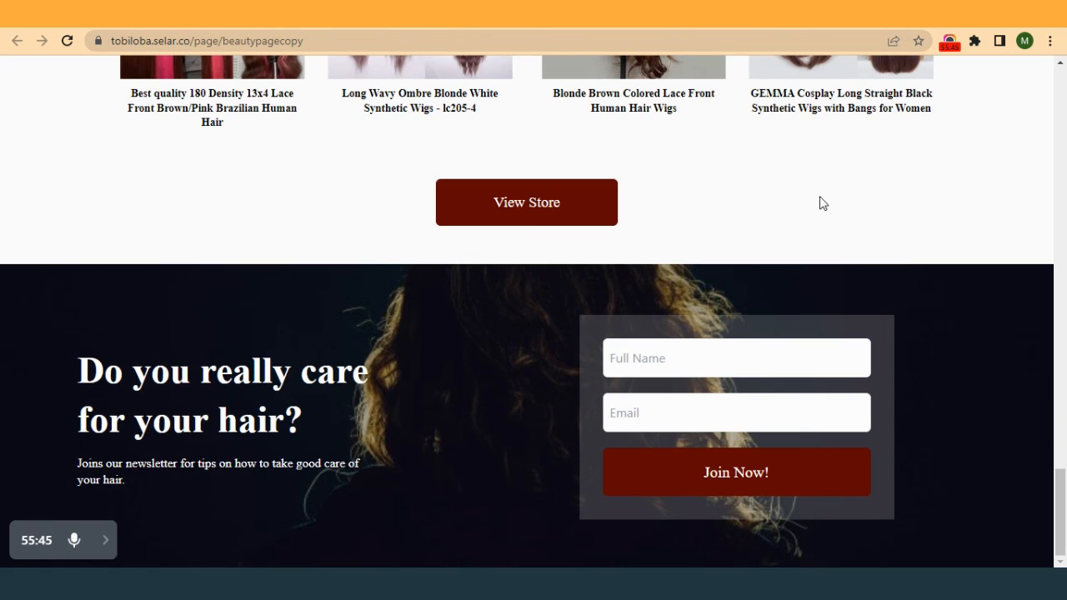
{"action": "left_click", "coordinate": [709, 17]}
{"action": "left_click", "coordinate": [760, 18]}
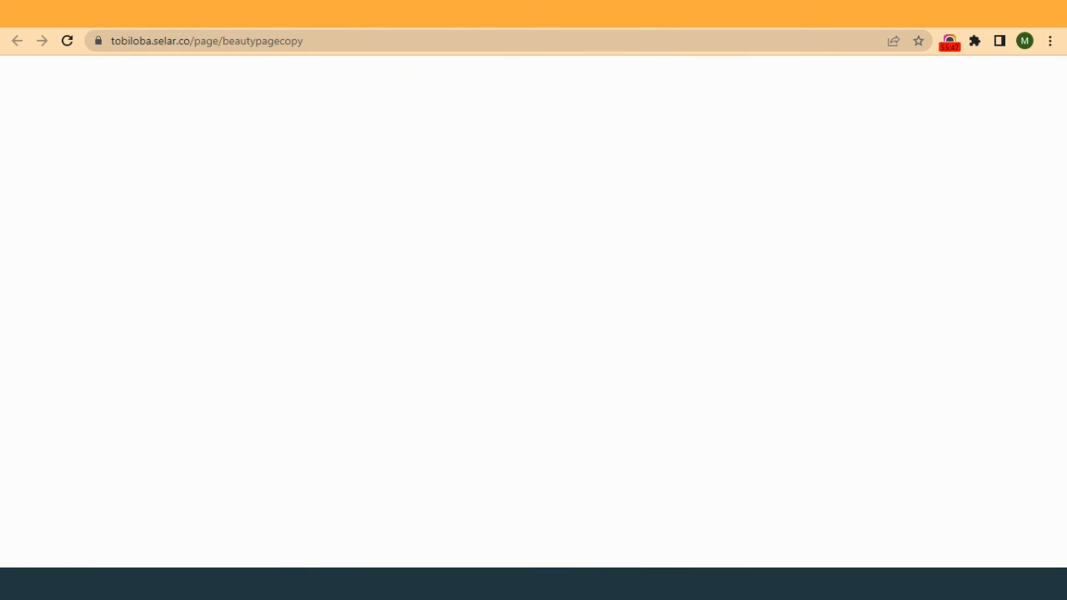
- Return to the page builder and set the bottom margin of the View store button's row to 30
{"action": "left_click", "coordinate": [425, 19]}
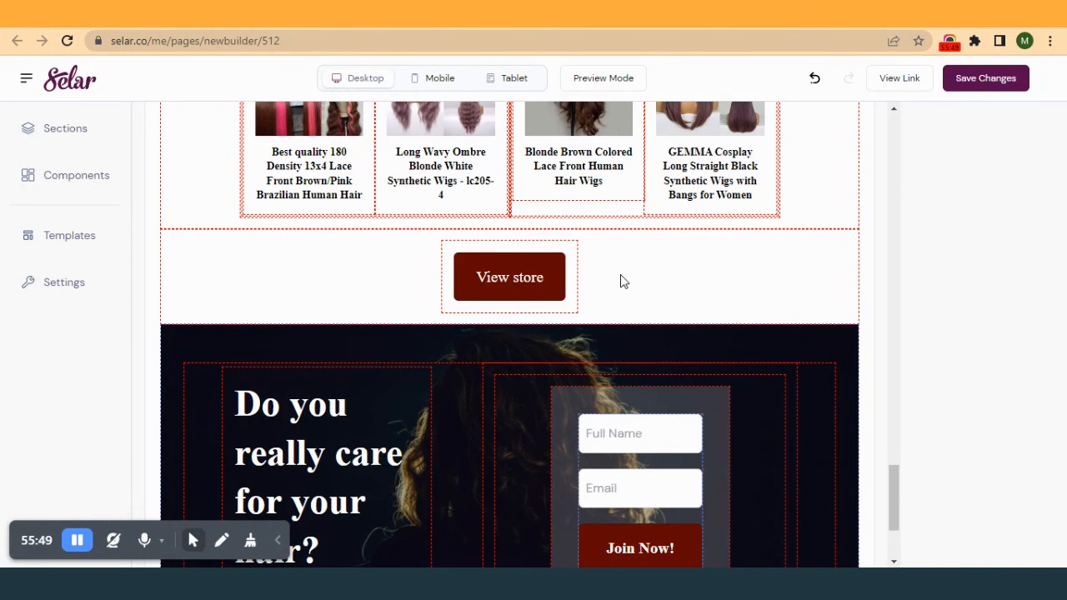
{"action": "left_click", "coordinate": [681, 292]}
{"action": "scroll", "coordinate": [1012, 393], "scroll_direction": "down", "scroll_amount": 5}
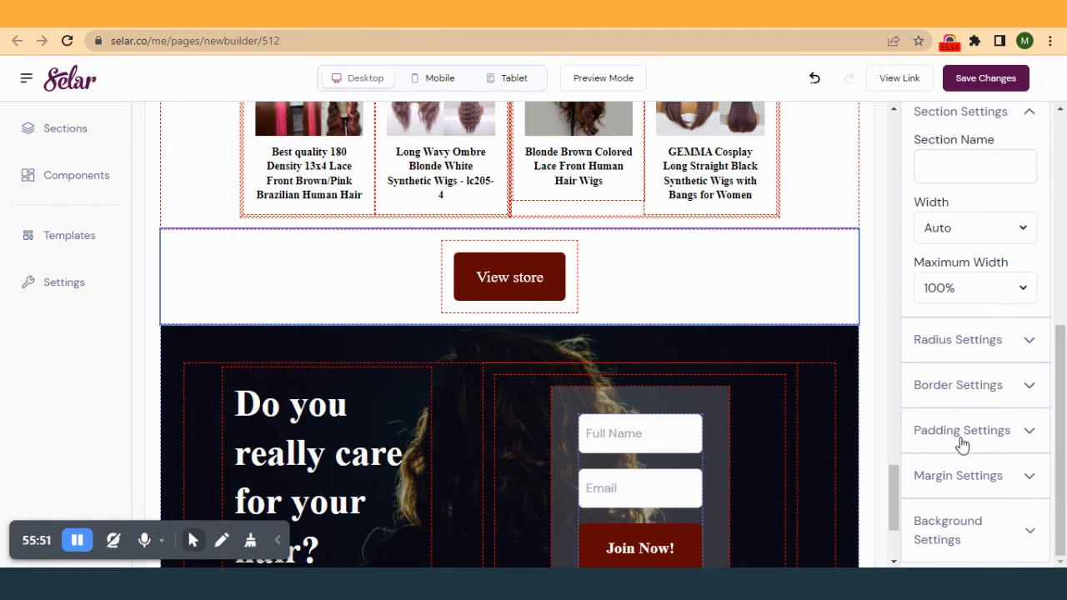
{"action": "left_click", "coordinate": [955, 474]}
{"action": "scroll", "coordinate": [934, 470], "scroll_direction": "down", "scroll_amount": 3}
{"action": "left_click_drag", "start_coordinate": [926, 408], "coordinate": [949, 407]}
{"action": "scroll", "coordinate": [746, 375], "scroll_direction": "up", "scroll_amount": 10}
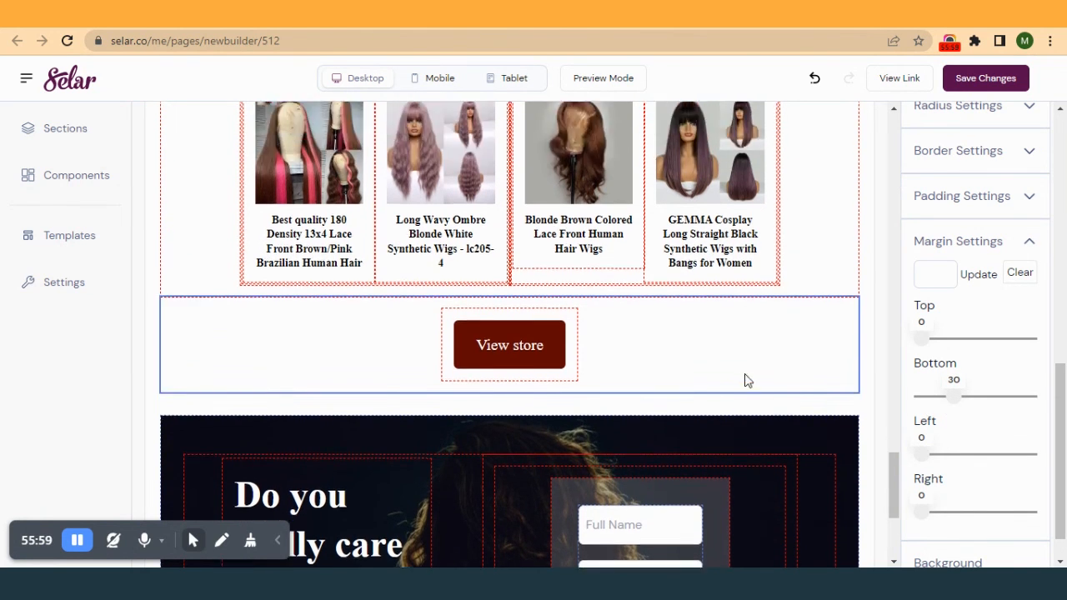
- Select the page's main body and set its background colour to a very light off-white in the hex colour picker
{"action": "scroll", "coordinate": [761, 360], "scroll_direction": "down", "scroll_amount": 5}
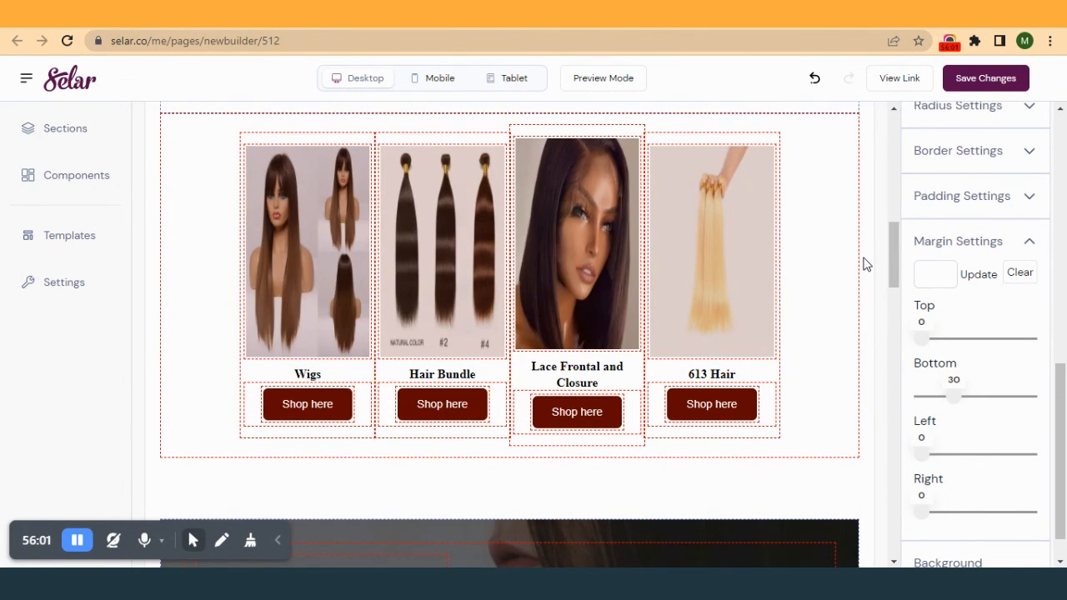
{"action": "left_click", "coordinate": [864, 265]}
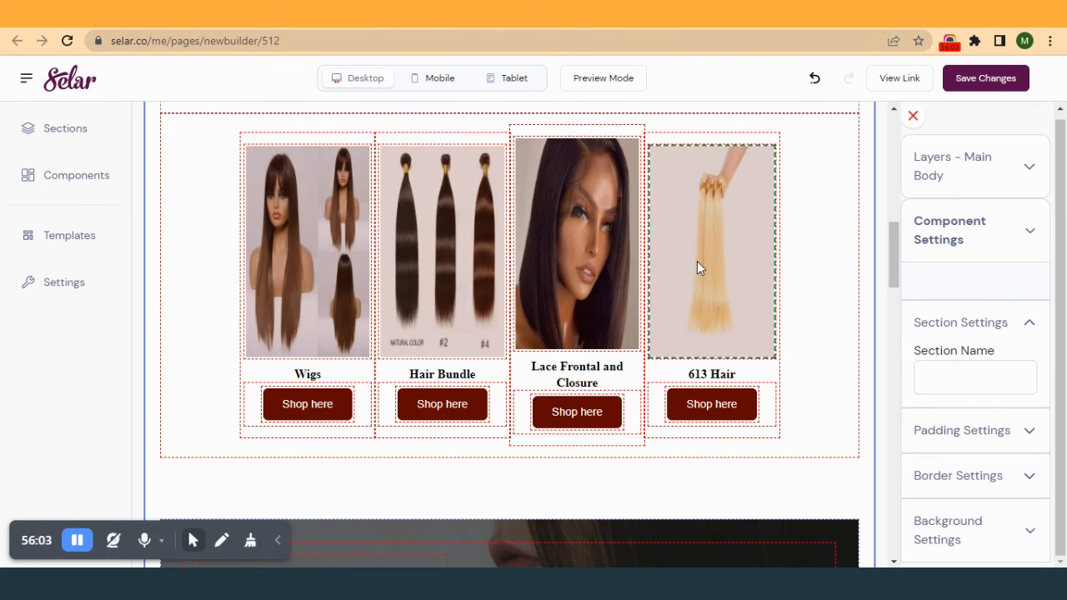
{"action": "scroll", "coordinate": [697, 265], "scroll_direction": "up", "scroll_amount": 8}
{"action": "scroll", "coordinate": [838, 345], "scroll_direction": "down", "scroll_amount": 6}
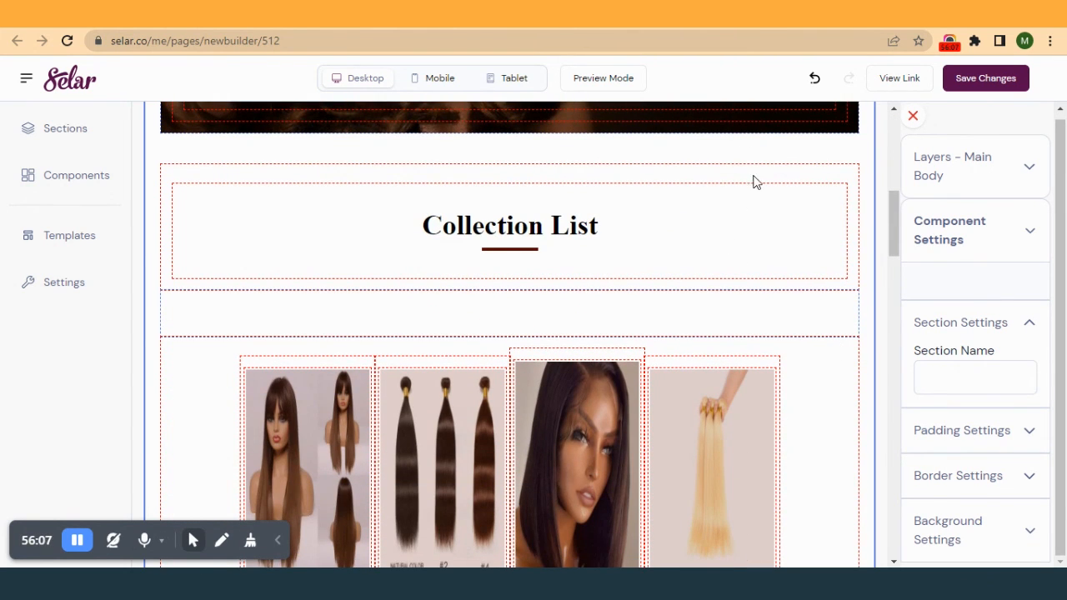
{"action": "left_click", "coordinate": [944, 524]}
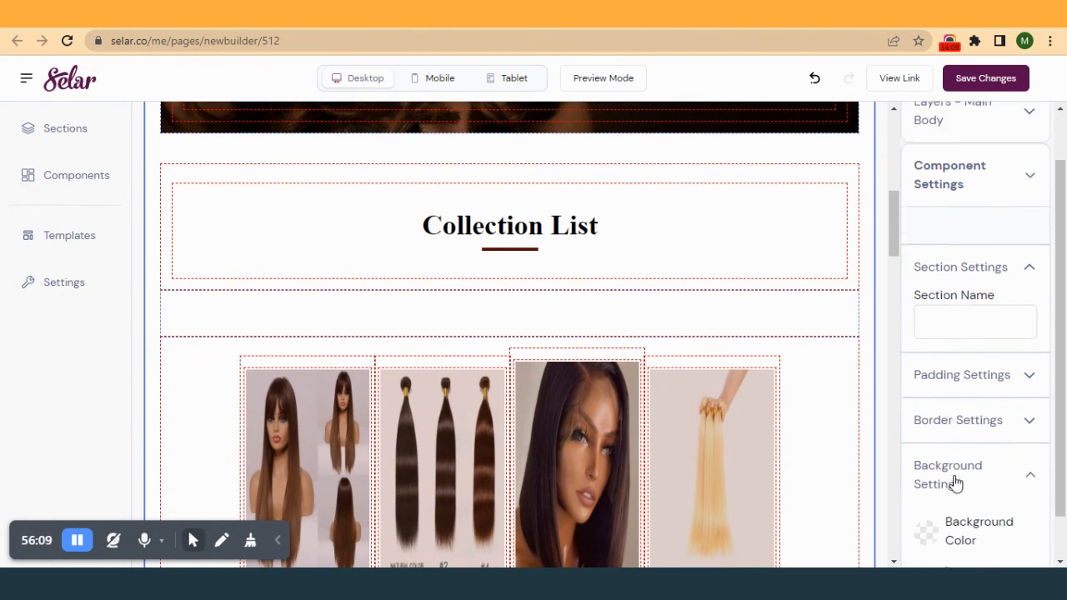
{"action": "left_click", "coordinate": [927, 494]}
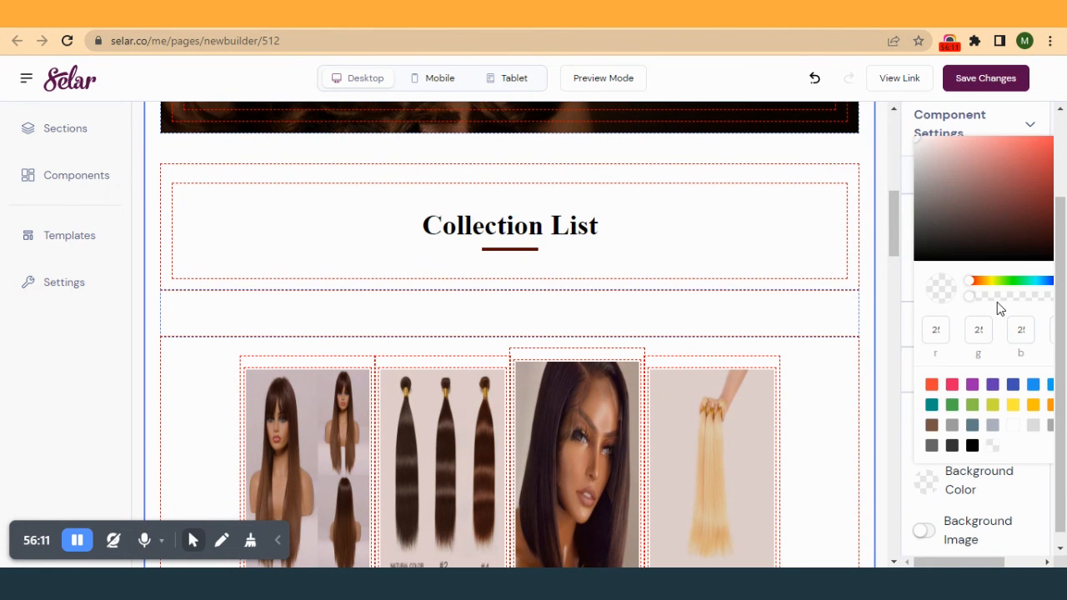
{"action": "scroll", "coordinate": [1000, 300], "scroll_direction": "right", "scroll_amount": 2}
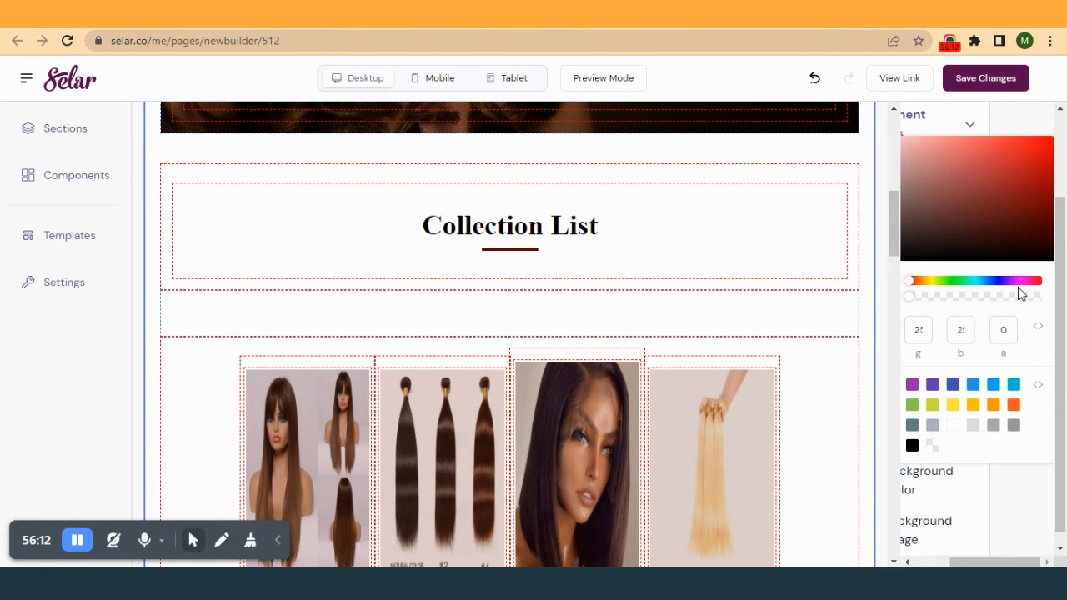
{"action": "left_click", "coordinate": [1039, 327]}
{"action": "scroll", "coordinate": [968, 317], "scroll_direction": "left", "scroll_amount": 2}
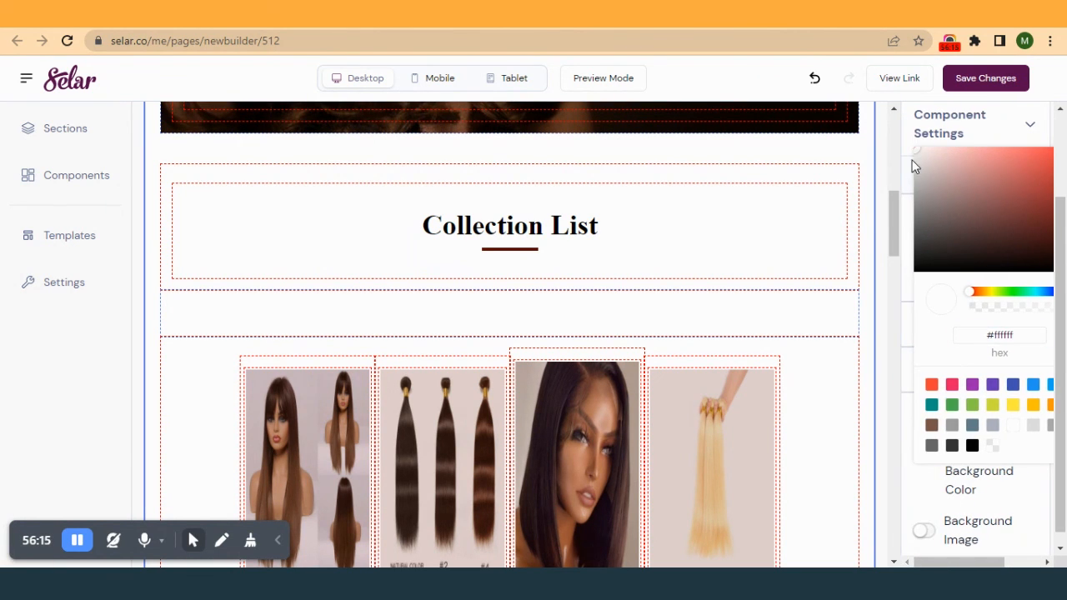
{"action": "left_click_drag", "start_coordinate": [918, 157], "coordinate": [907, 156]}
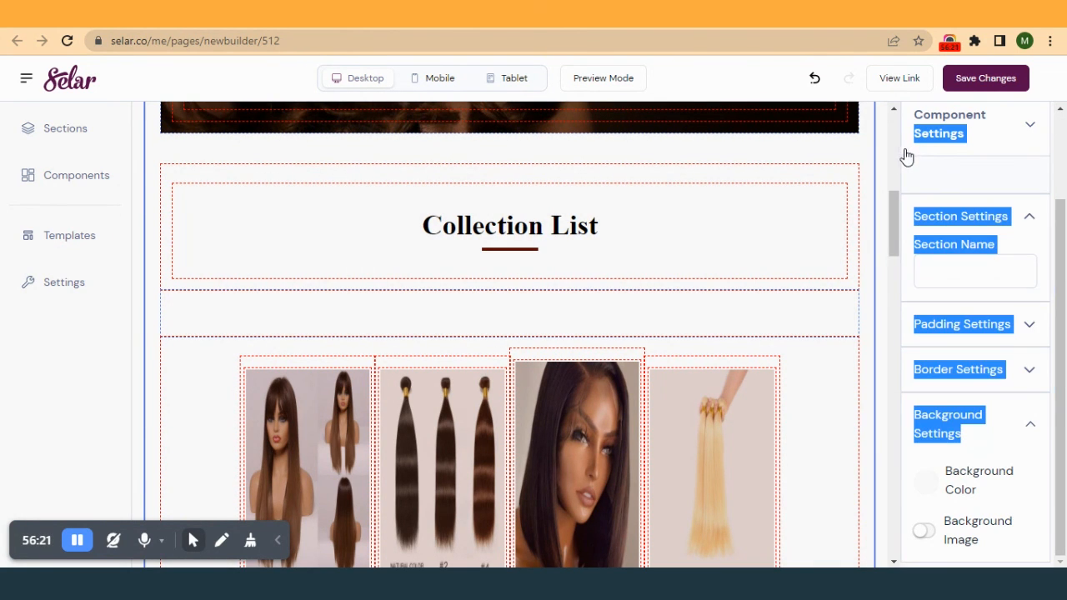
- Compare the background colour around the View store button on the reference and published hair pages, and return to the page builder
{"action": "left_click", "coordinate": [317, 15]}
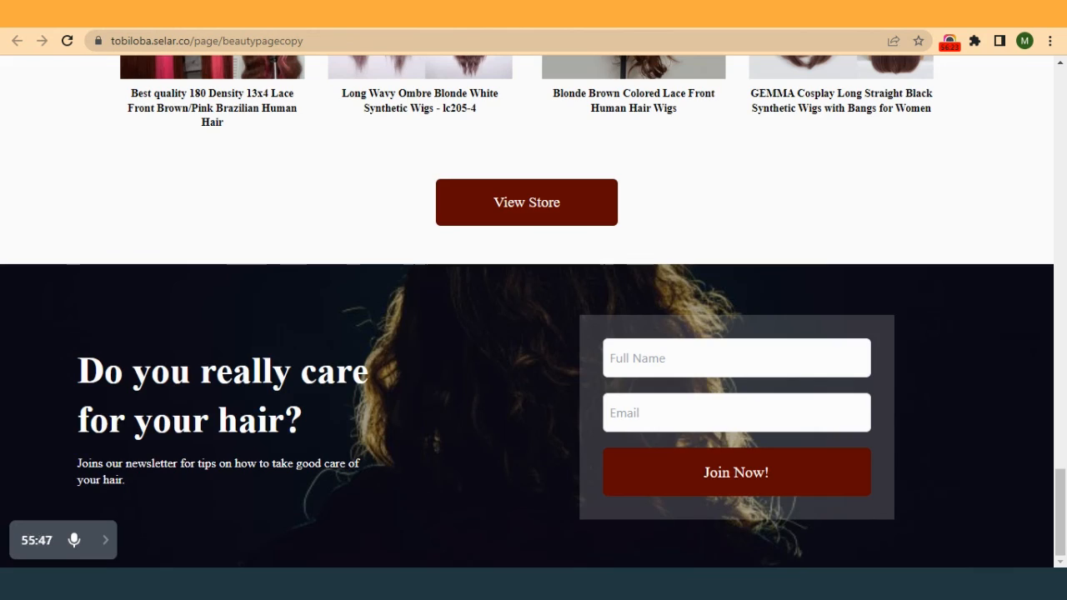
{"action": "left_click", "coordinate": [717, 15]}
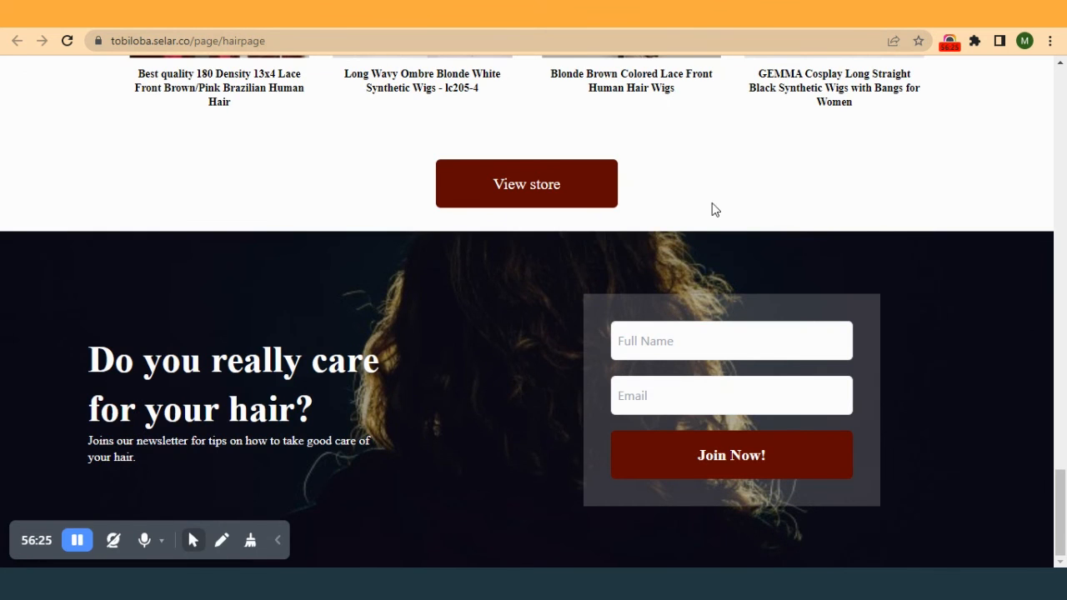
{"action": "left_click", "coordinate": [609, 18]}
- Save the main body's background change and switch to the published hair page to check its collection section
{"action": "left_click", "coordinate": [984, 78]}
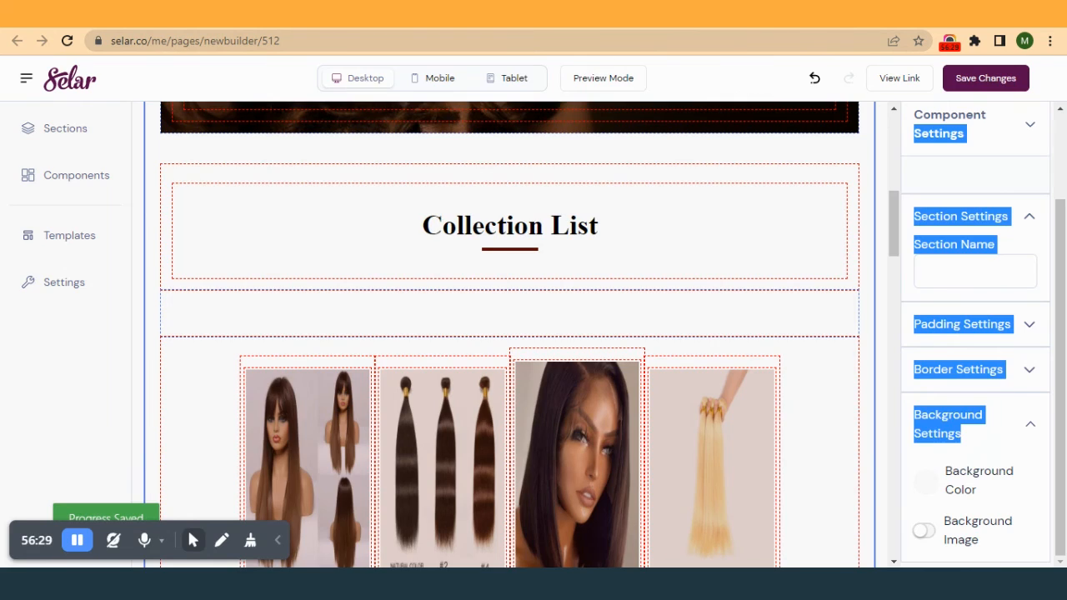
{"action": "left_click", "coordinate": [717, 15]}
{"action": "scroll", "coordinate": [541, 237], "scroll_direction": "up", "scroll_amount": 19}
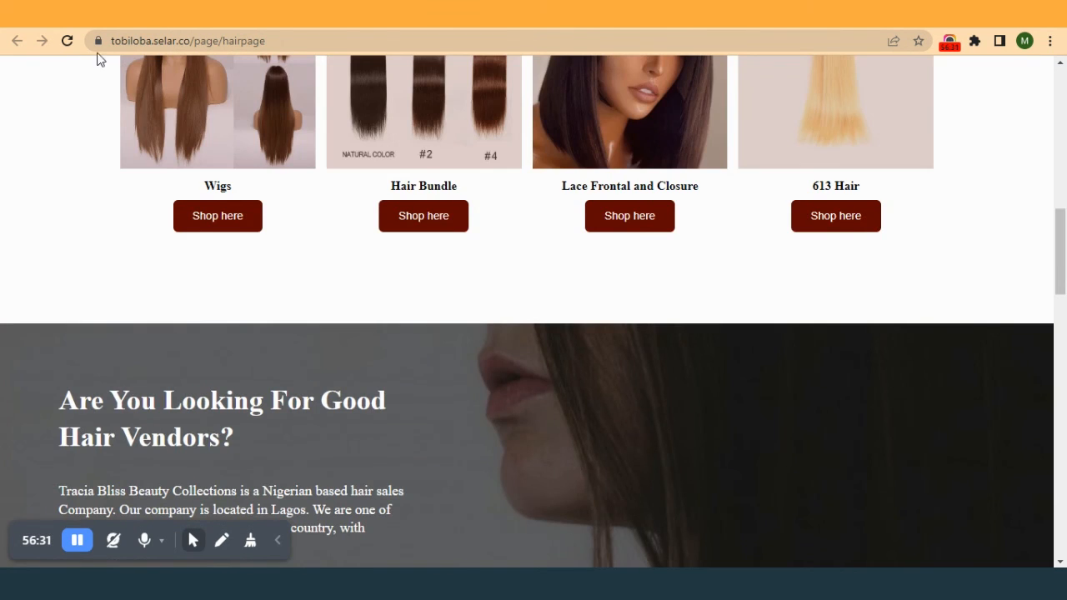